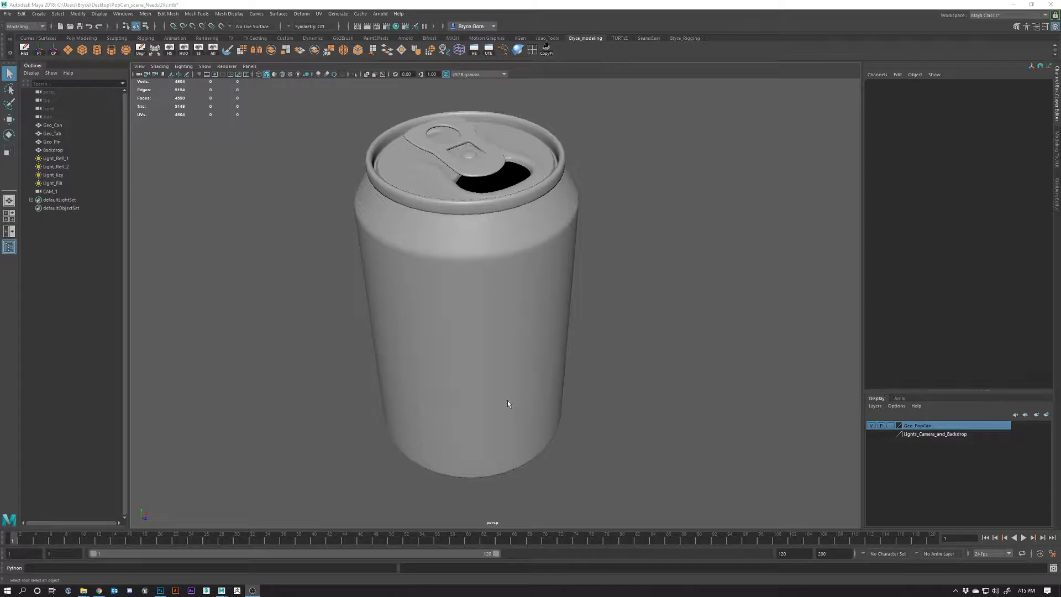
Step: Open the UV Editor with its UV Toolkit and move the editor window aside to uncover part of the can
left_click_drag(525, 403, 514, 350)
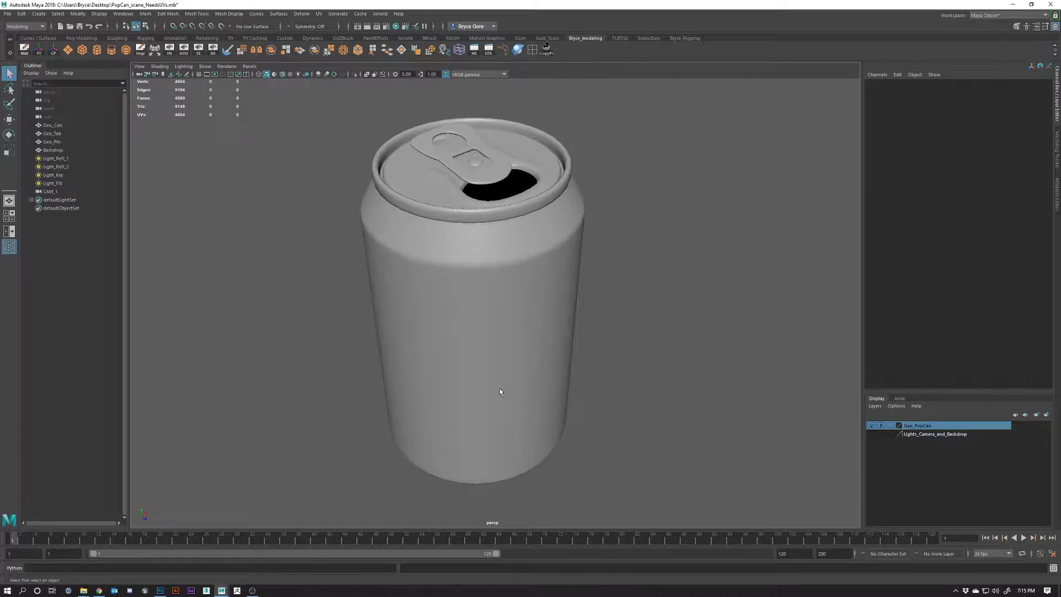
mouse_move(495, 388)
left_mouse_down()
mouse_move(547, 403)
mouse_move(513, 402)
mouse_move(516, 386)
mouse_move(515, 396)
mouse_move(506, 384)
mouse_move(500, 404)
left_mouse_up()
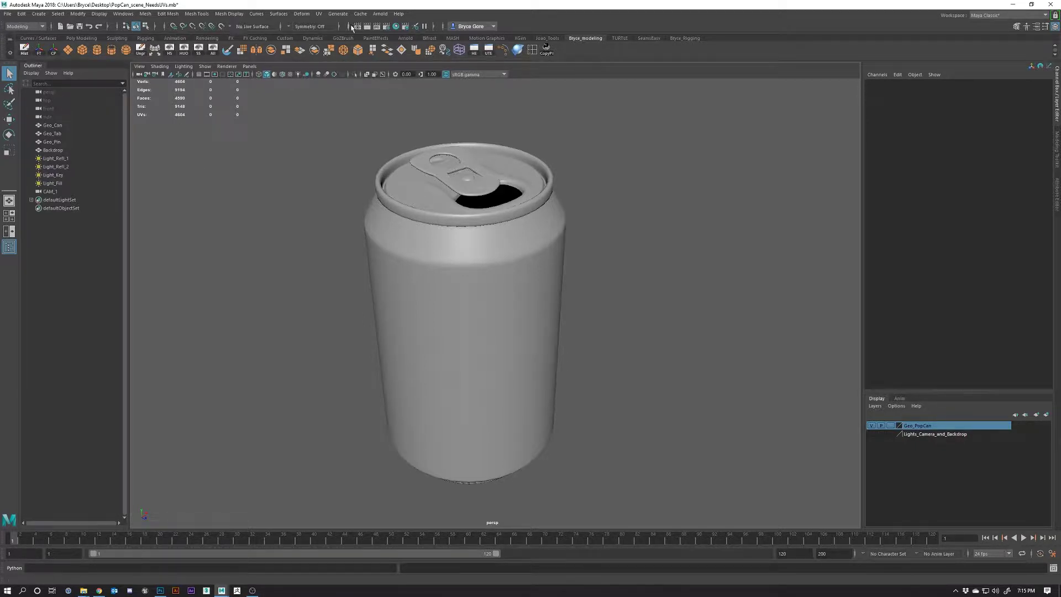
left_click(319, 14)
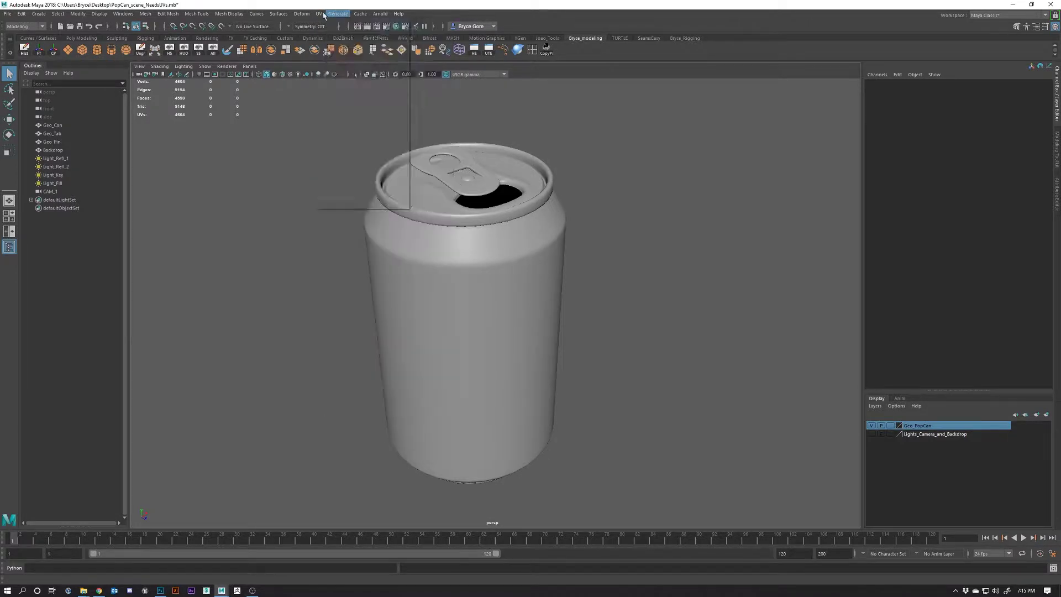
left_click(319, 14)
left_click(333, 29)
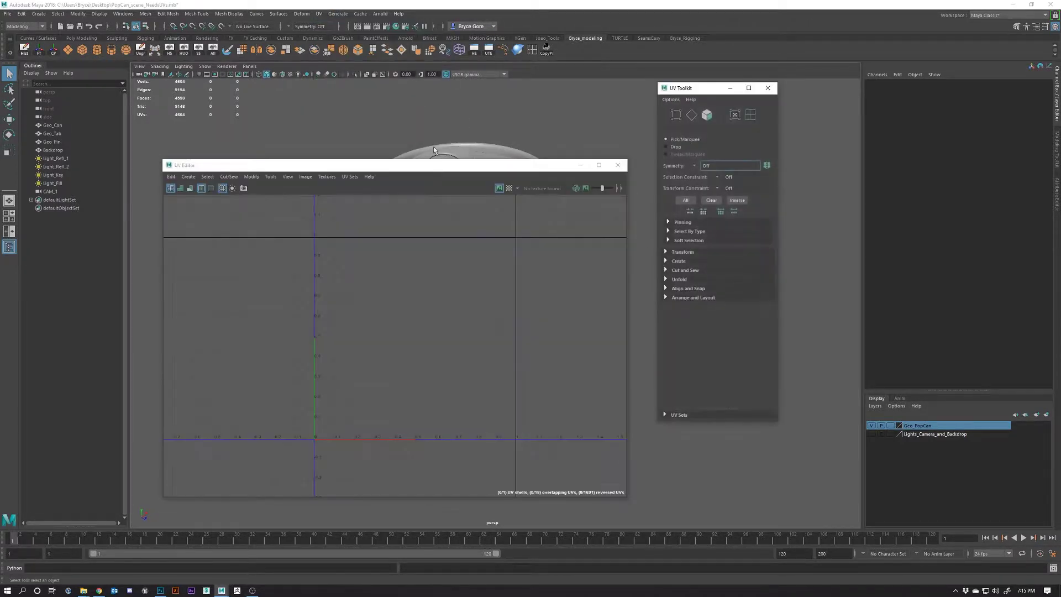
left_click_drag(437, 164, 343, 104)
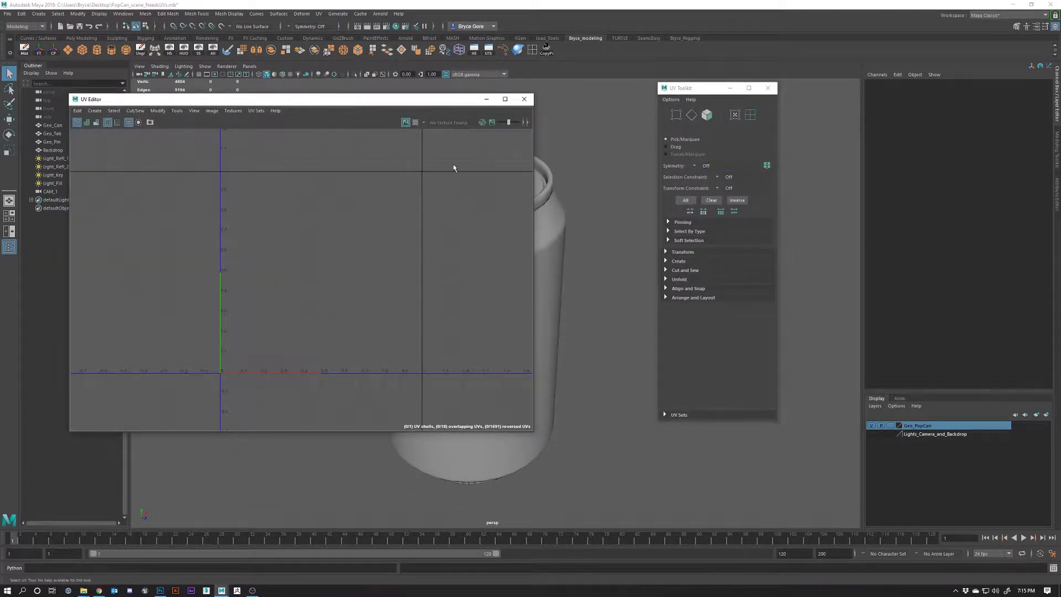
Step: Select the can body Geo_Can to load its UVs into the UV Editor
left_click(549, 234)
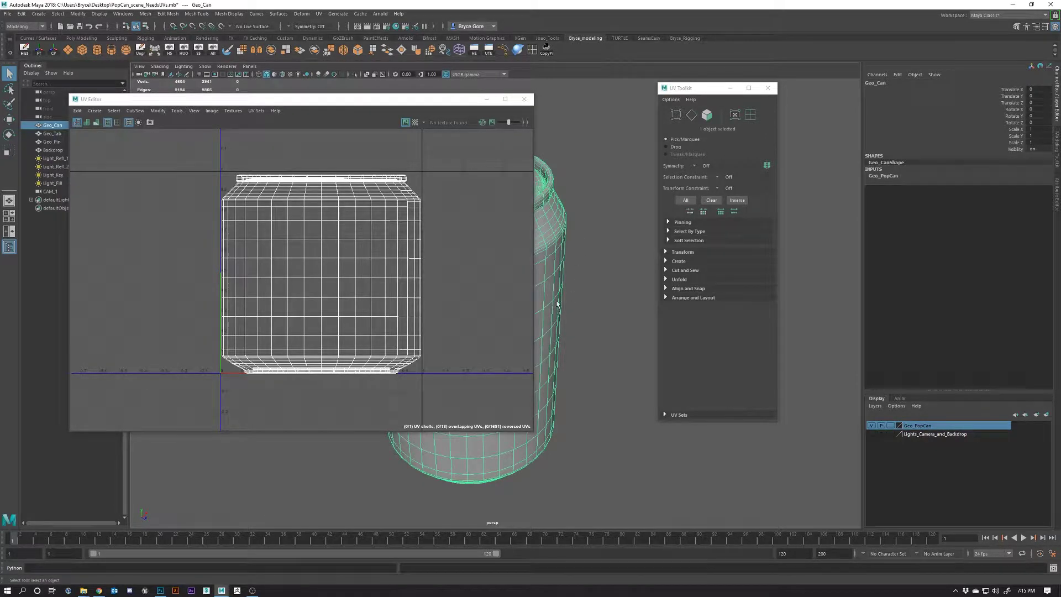
scroll(608, 296, "up", 2)
left_click_drag(607, 295, 570, 260)
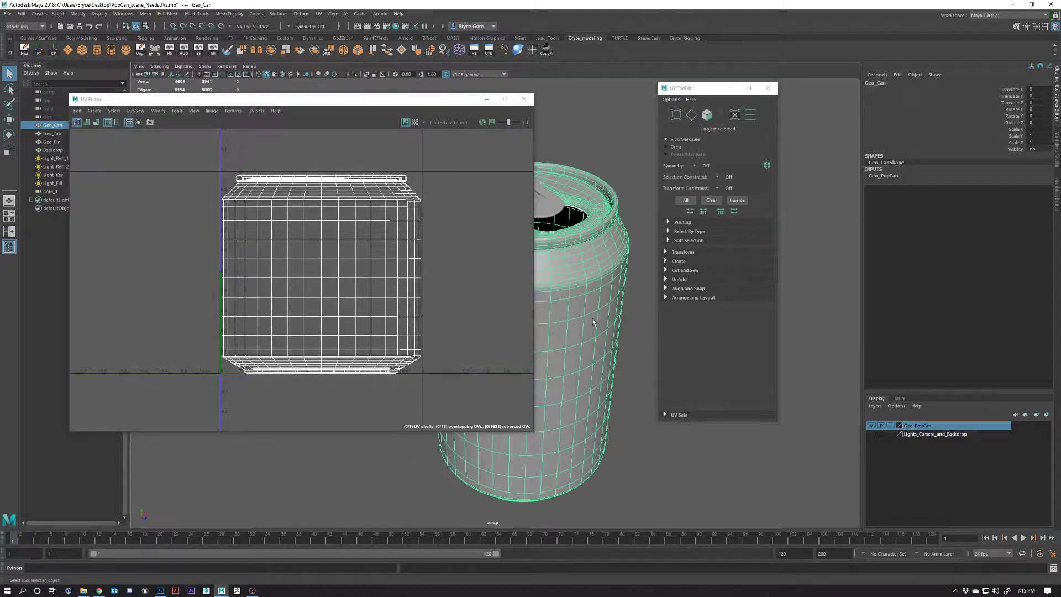
left_click_drag(401, 107, 475, 111)
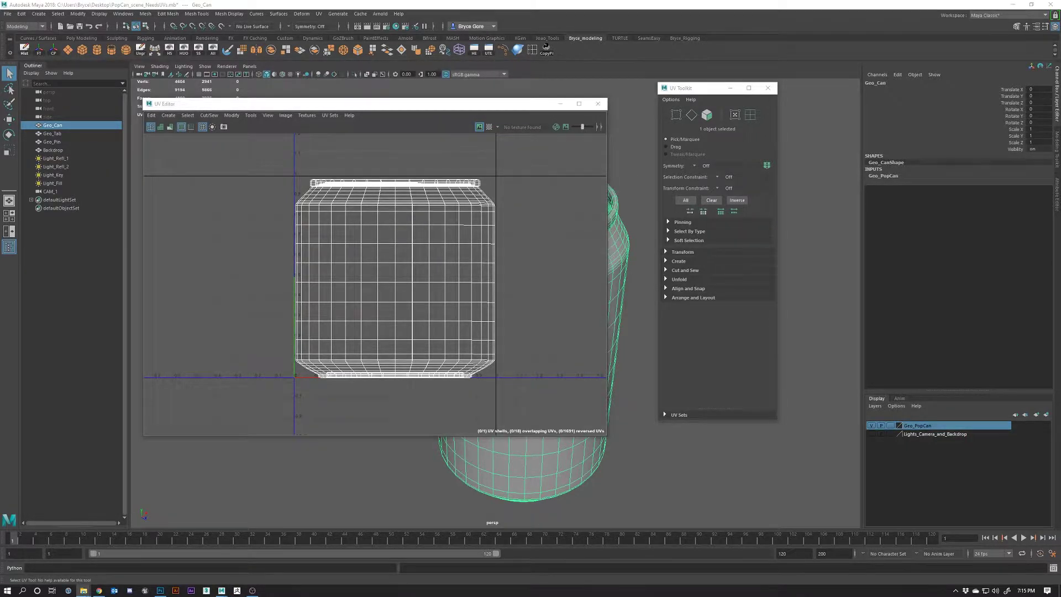
Step: Examine the pop-for-pop_coke and red aluminum can photos in the Reference folder for where the printed label meets bare metal
left_click_drag(1057, 111, 720, 89)
scroll(595, 263, "down", 1)
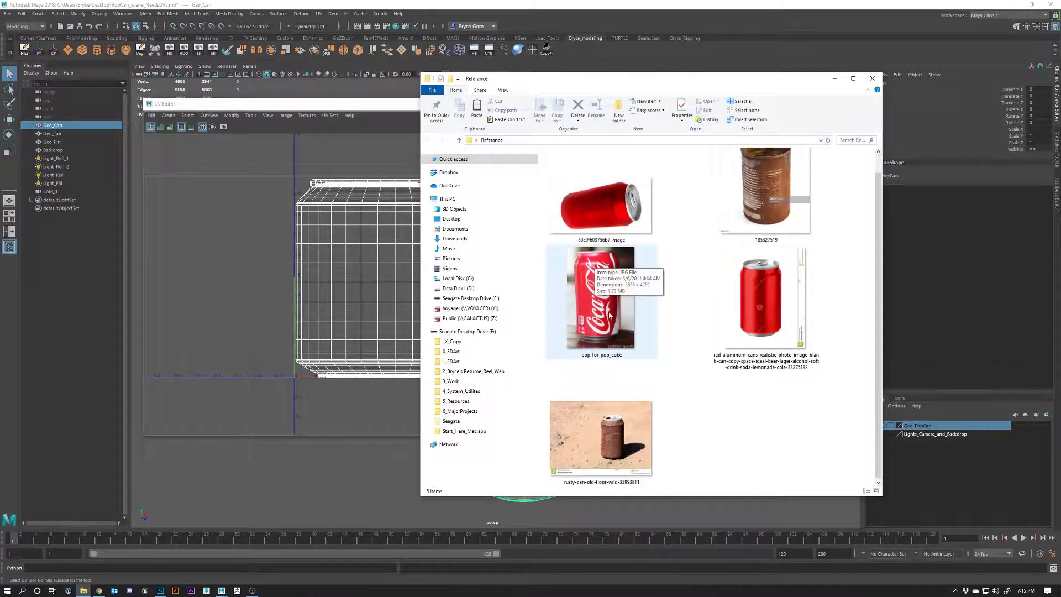
double_click(600, 269)
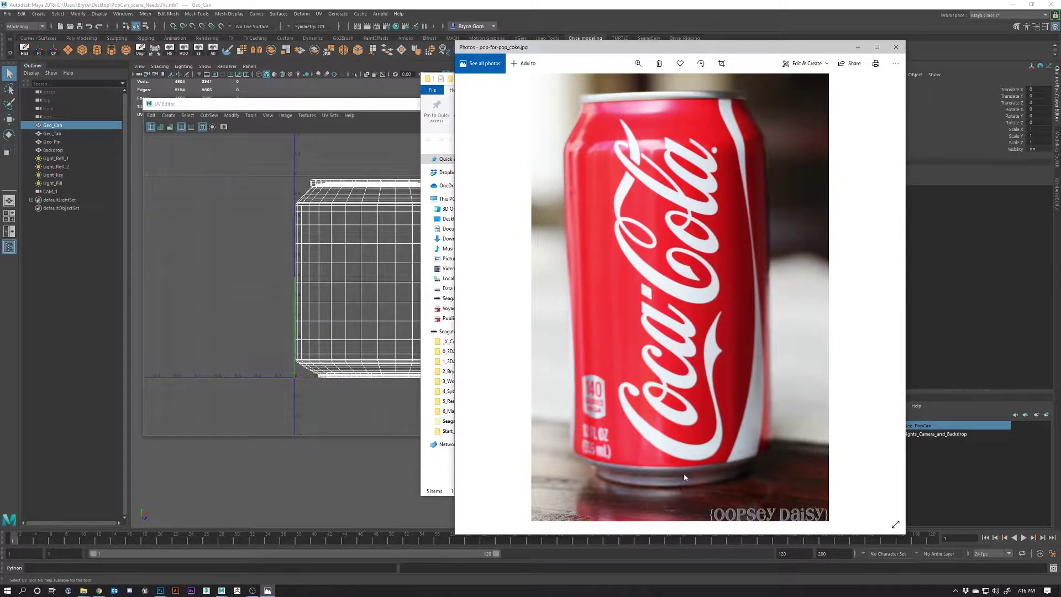
left_click(895, 46)
double_click(760, 292)
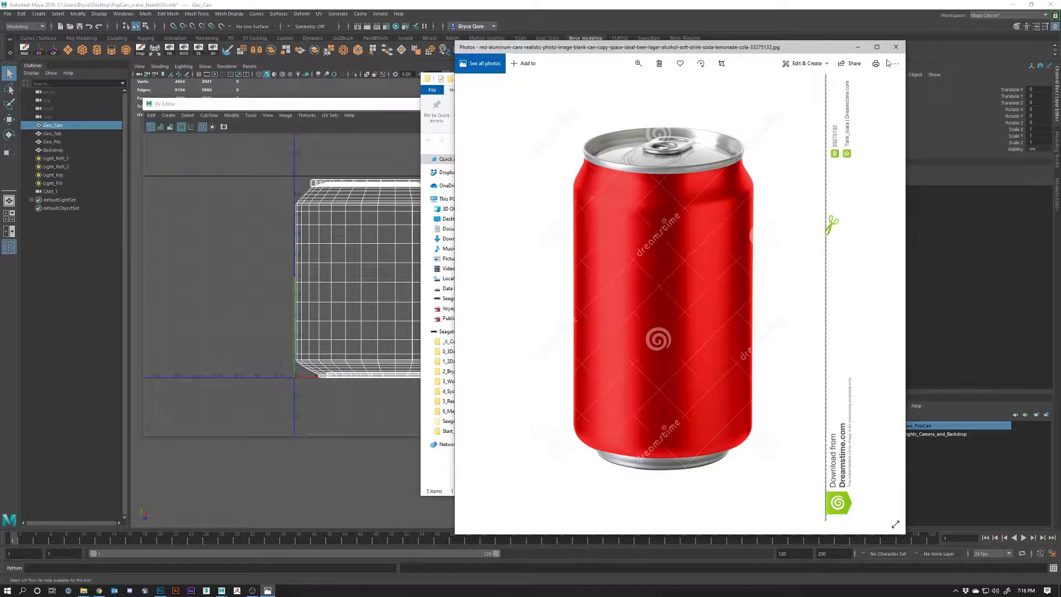
key("alt+F4")
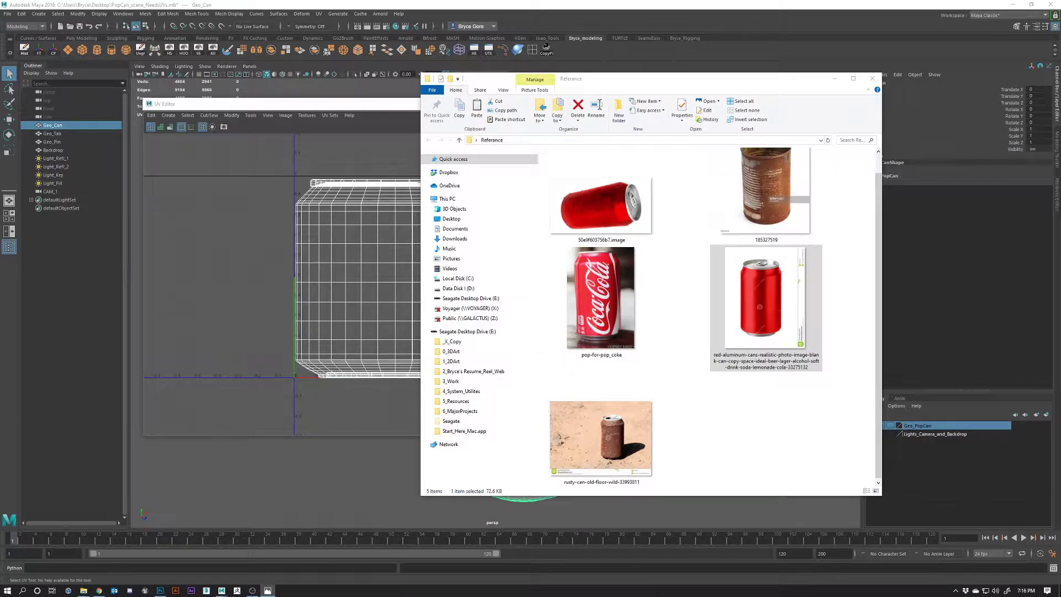
left_click(84, 590)
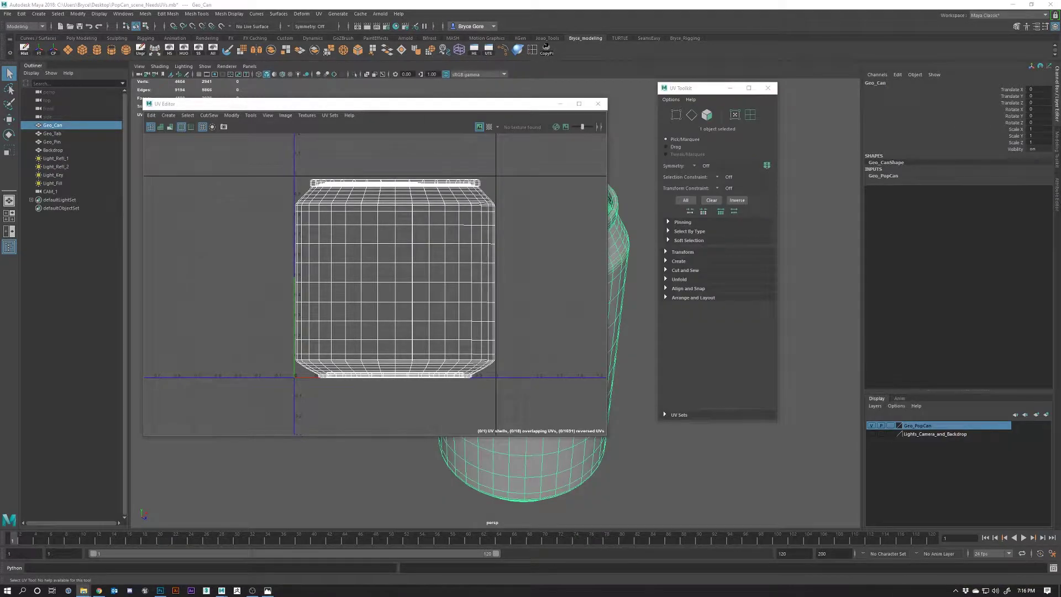
Step: Move and narrow the UV Editor window to uncover the can in the viewport
scroll(404, 233, "up", 2)
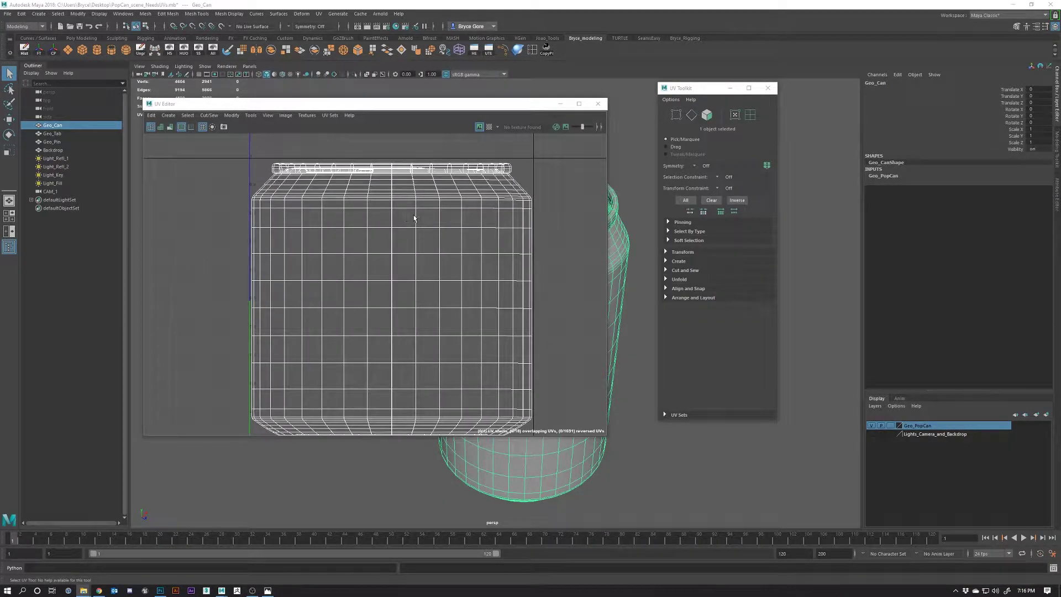
scroll(533, 160, "up", 1)
mouse_move(530, 104)
left_mouse_down()
mouse_move(384, 93)
mouse_move(420, 88)
left_mouse_up()
left_click_drag(497, 168, 362, 167)
Step: Cut the can's UVs along the full edge loop directly beneath the upper rim
left_click_drag(552, 217, 520, 309)
left_click_drag(502, 200, 567, 350)
scroll(566, 350, "down", 5)
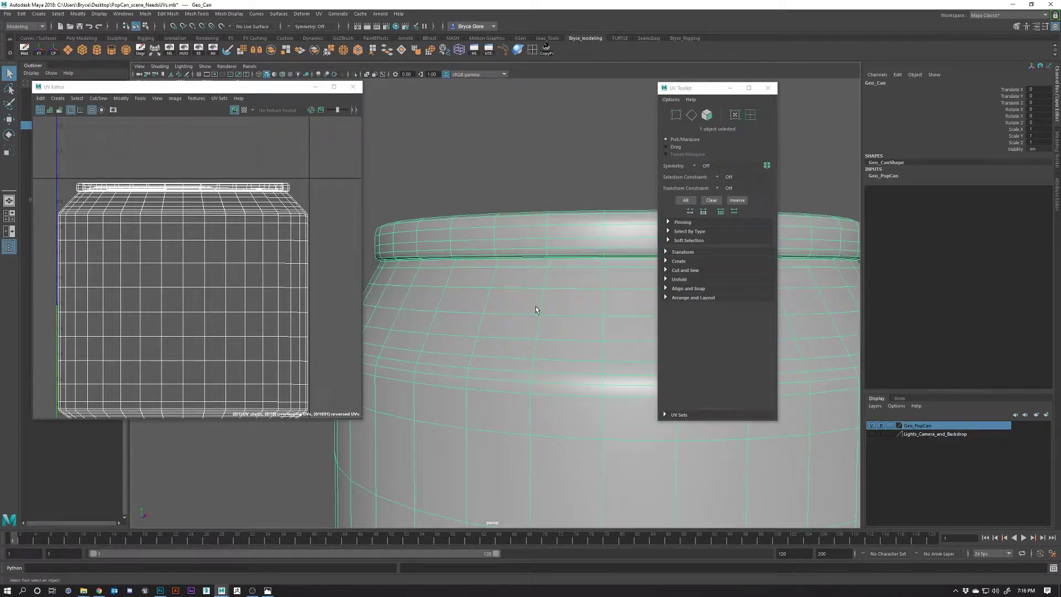
right_click(533, 297)
left_click(546, 257)
left_click(544, 253)
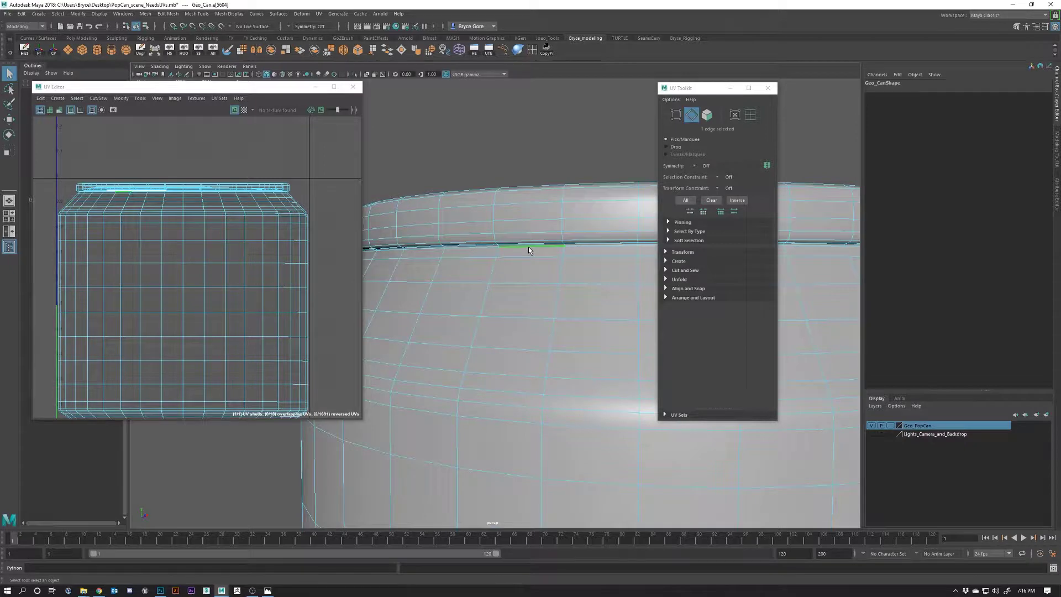
scroll(545, 254, "up", 3)
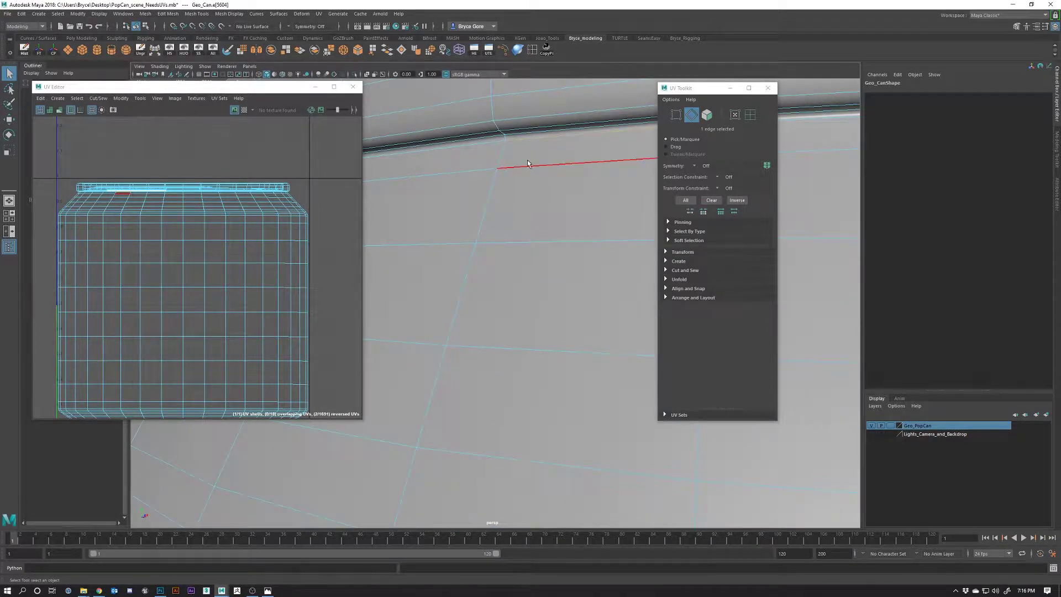
scroll(535, 165, "down", 4)
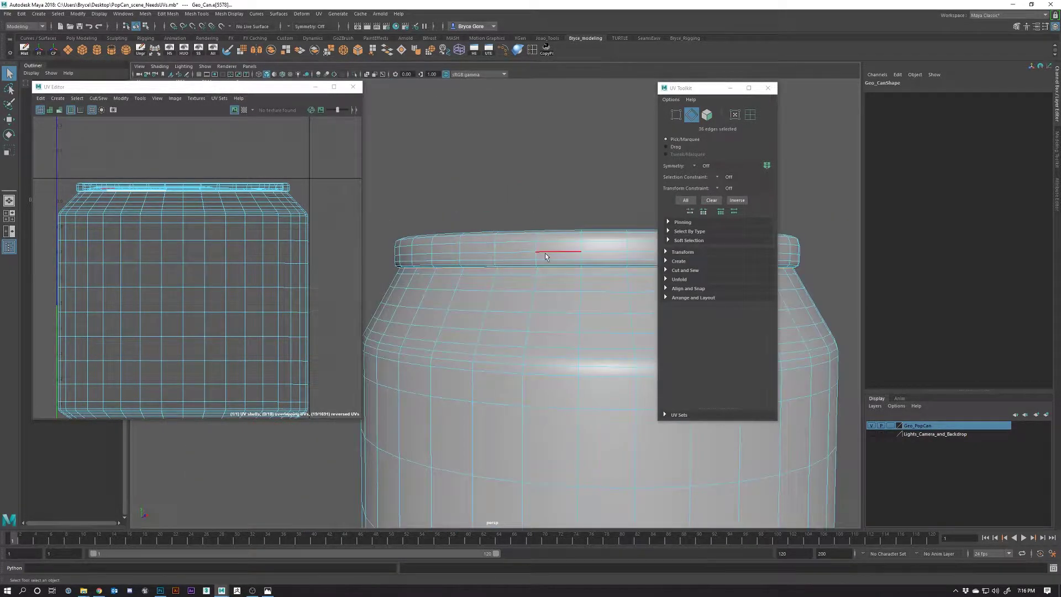
double_click(545, 258)
scroll(544, 258, "up", 3)
scroll(545, 258, "up", 2)
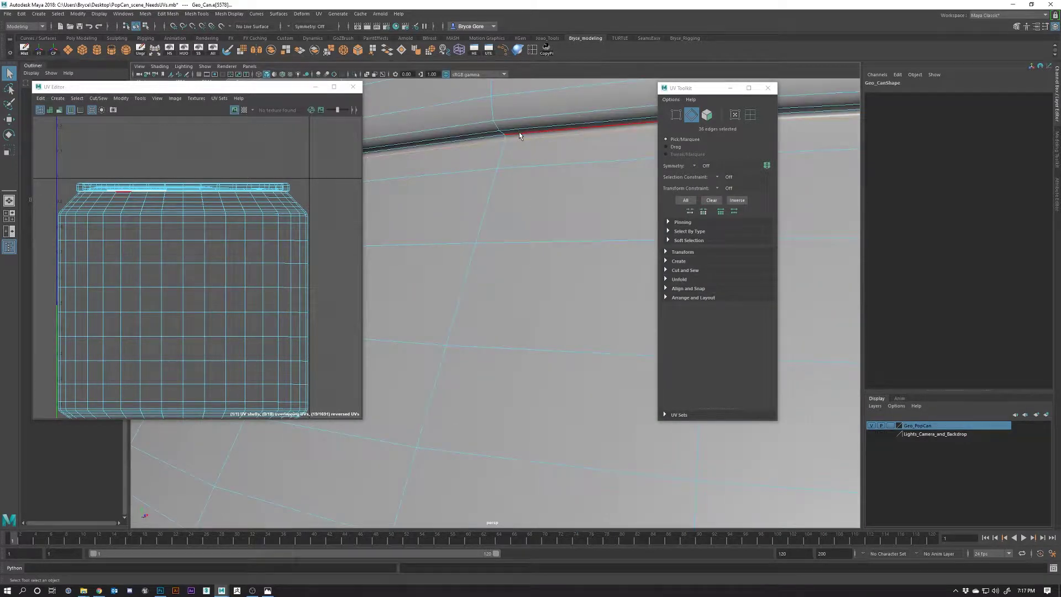
scroll(518, 189, "down", 3)
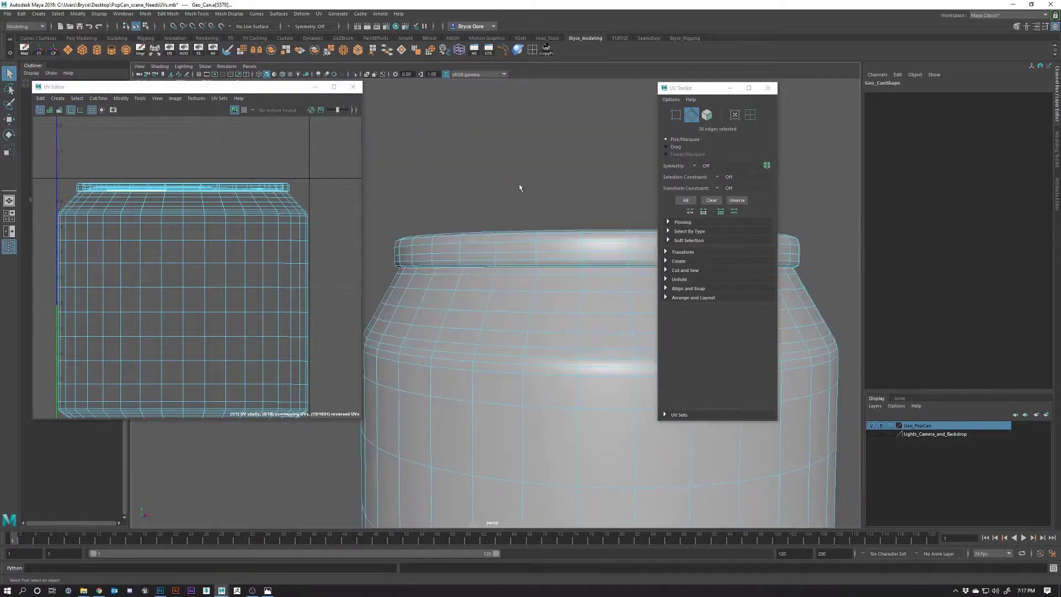
scroll(533, 254, "up", 3)
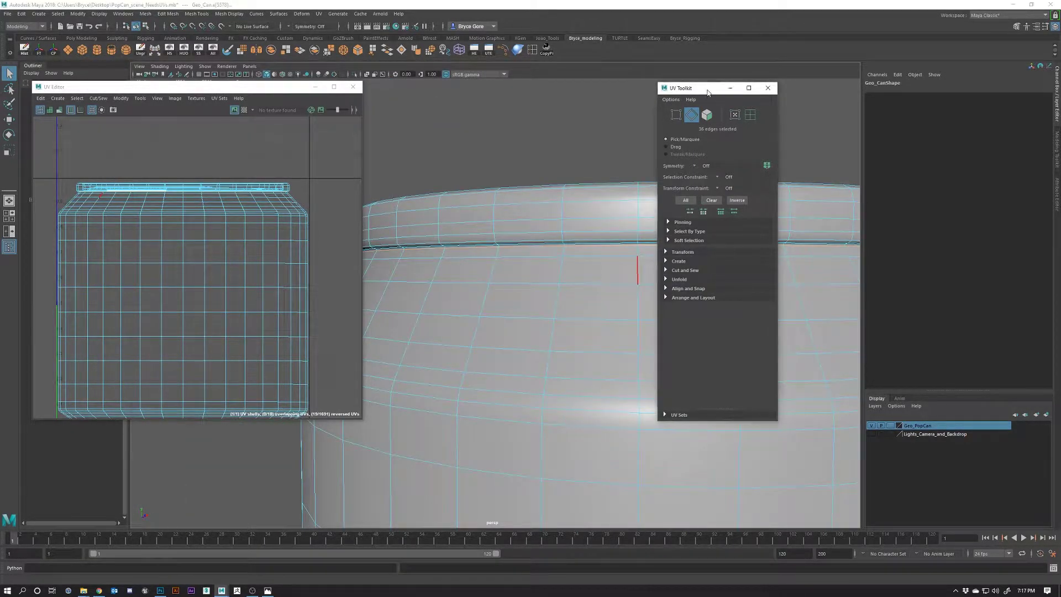
left_click_drag(696, 87, 826, 95)
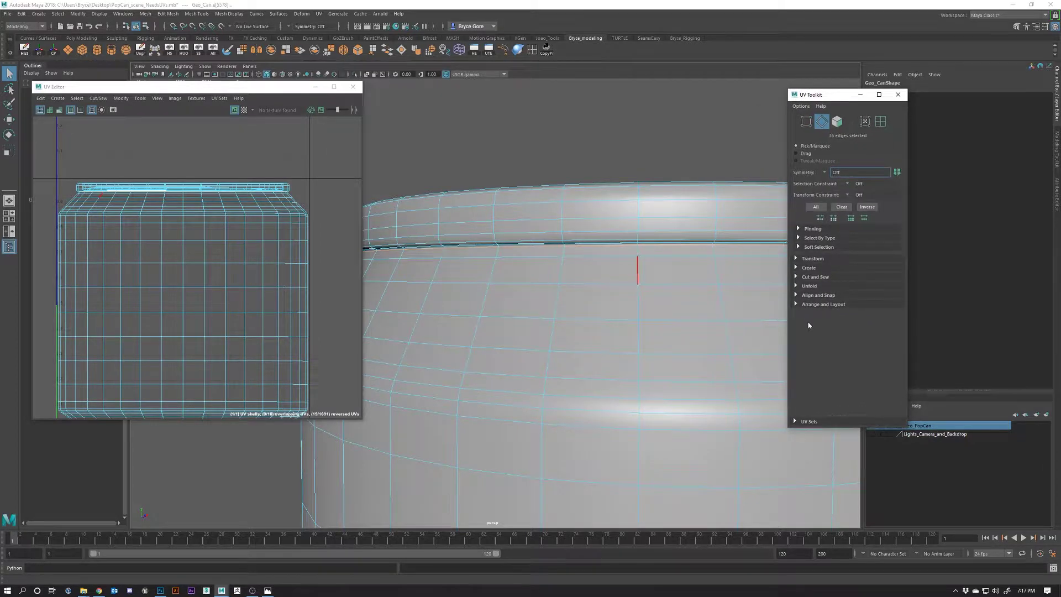
left_click(797, 277)
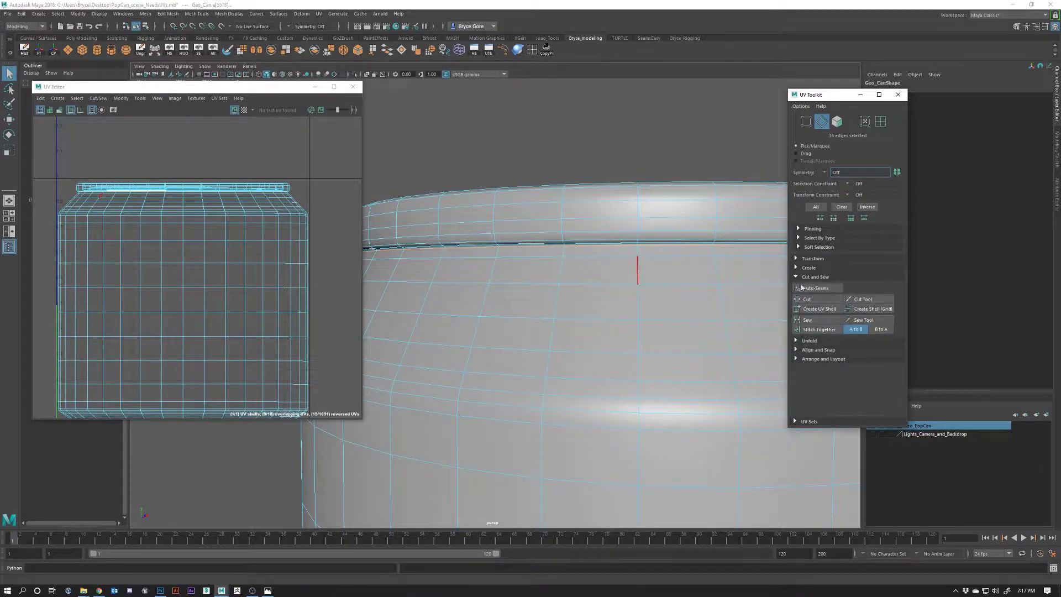
left_click(808, 302)
scroll(668, 248, "down", 5)
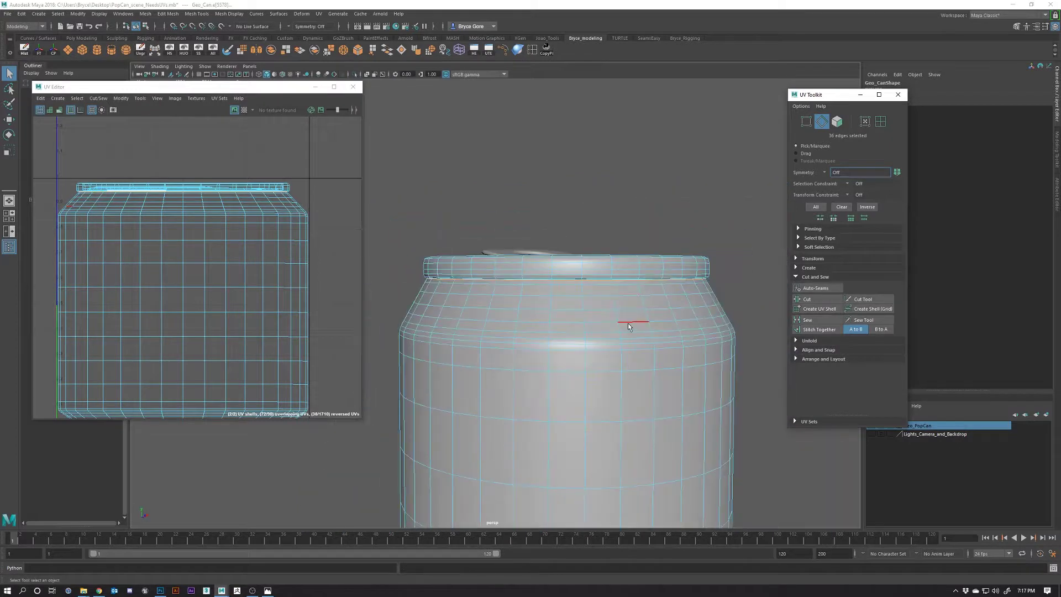
Step: Move the rim and lid UV shell above the body shell, and select the can body's shell
right_click(610, 293)
key("w")
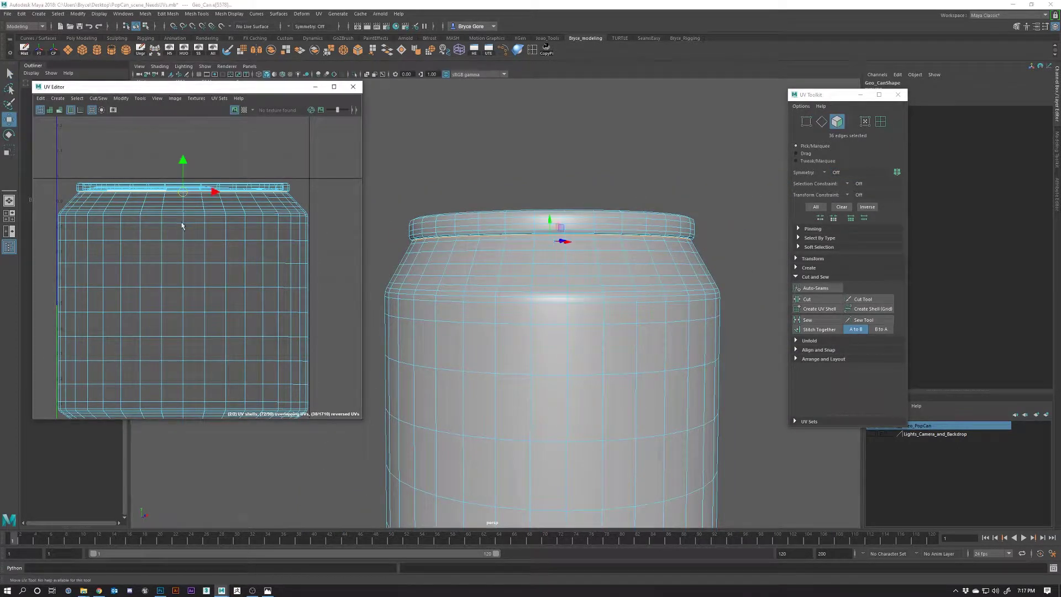
double_click(213, 187)
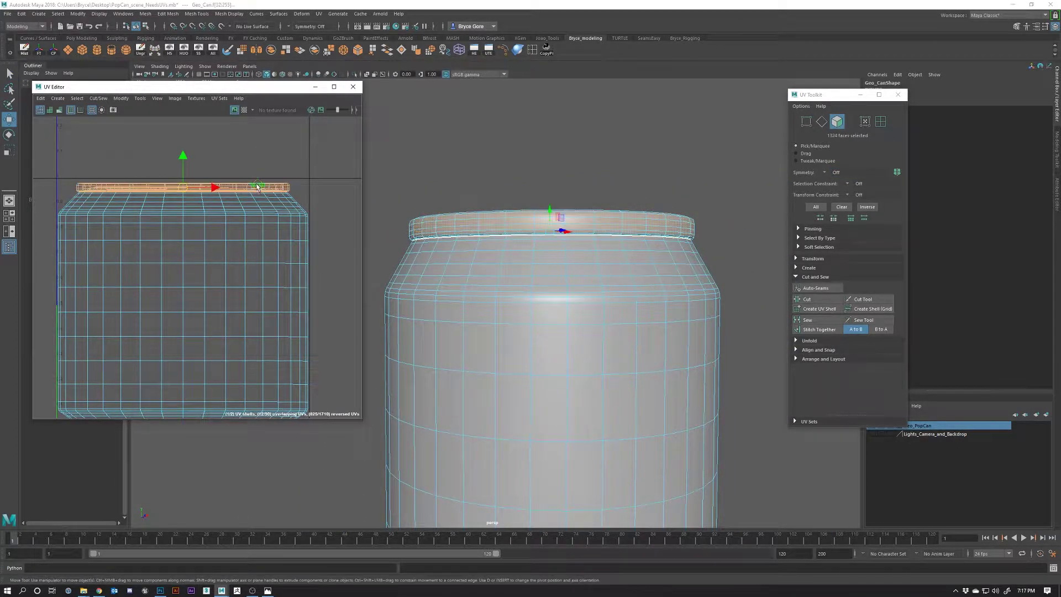
left_click_drag(189, 188, 189, 160)
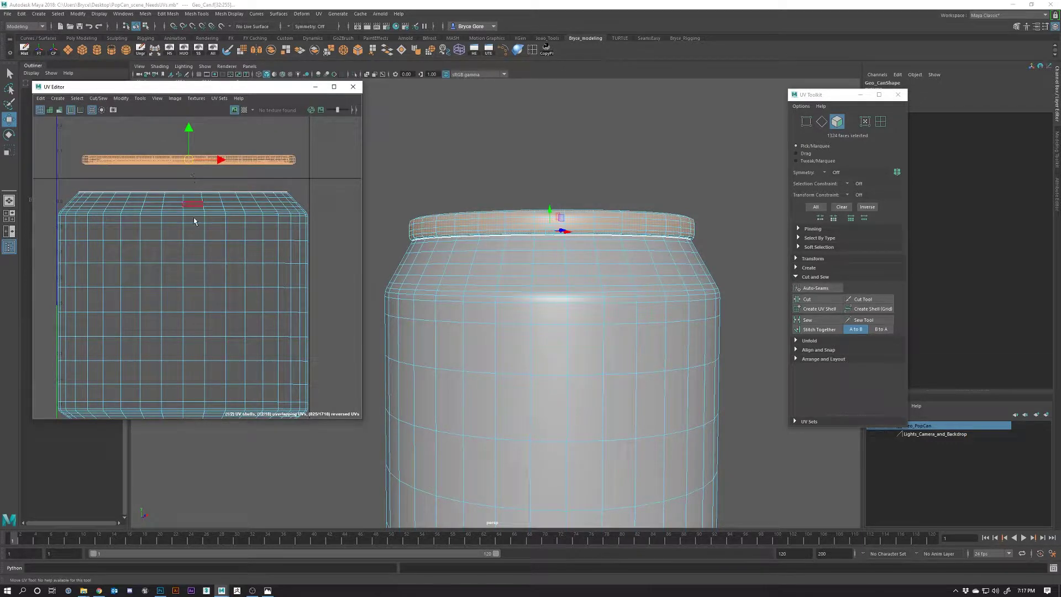
double_click(183, 284)
key("f")
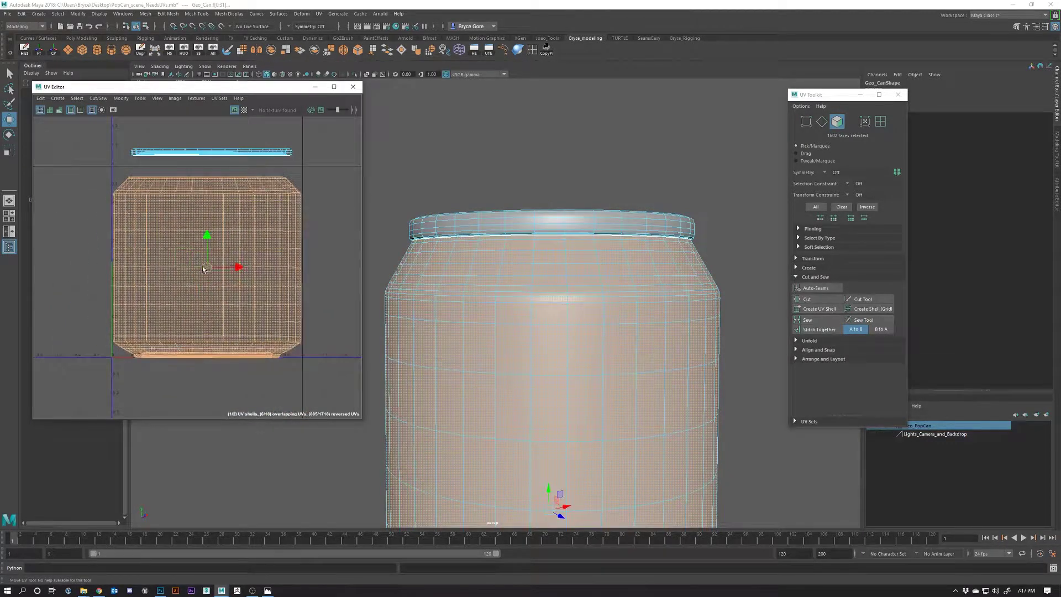
left_click_drag(211, 271, 208, 267)
Step: Frame the lower end of the can from below and switch the can to edge selection
scroll(562, 298, "down", 5)
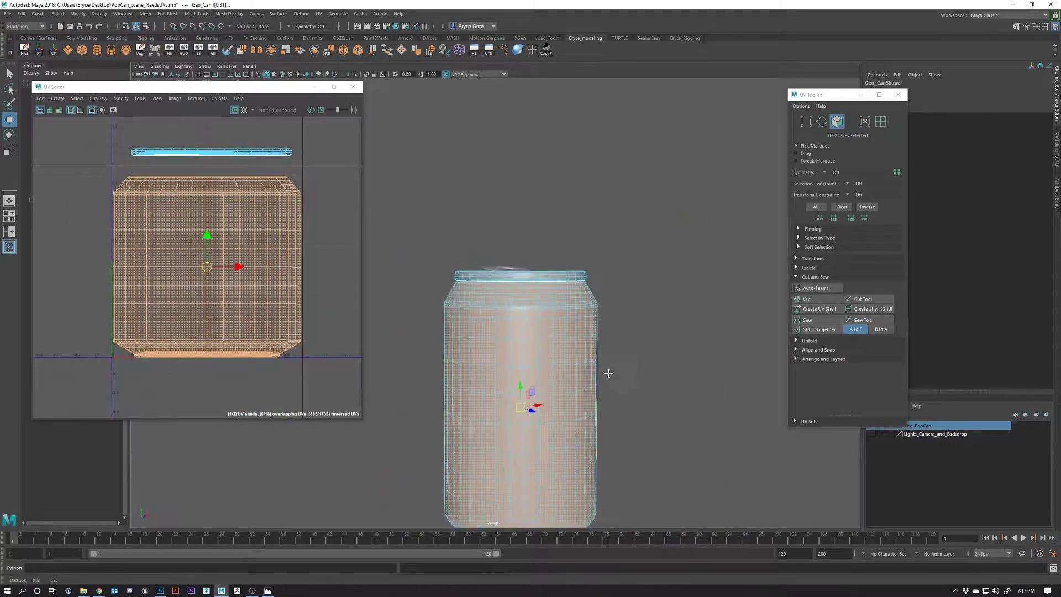
left_click_drag(562, 298, 553, 332)
left_click_drag(532, 375, 557, 305)
key("f")
scroll(522, 309, "up", 4)
right_click(557, 305)
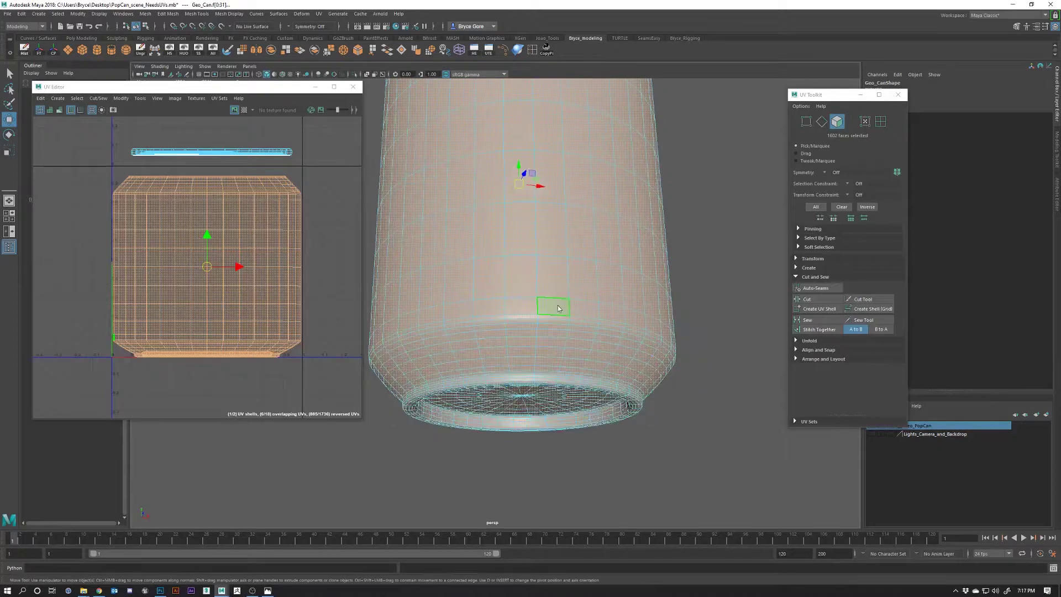
left_click(569, 271)
left_click(533, 321)
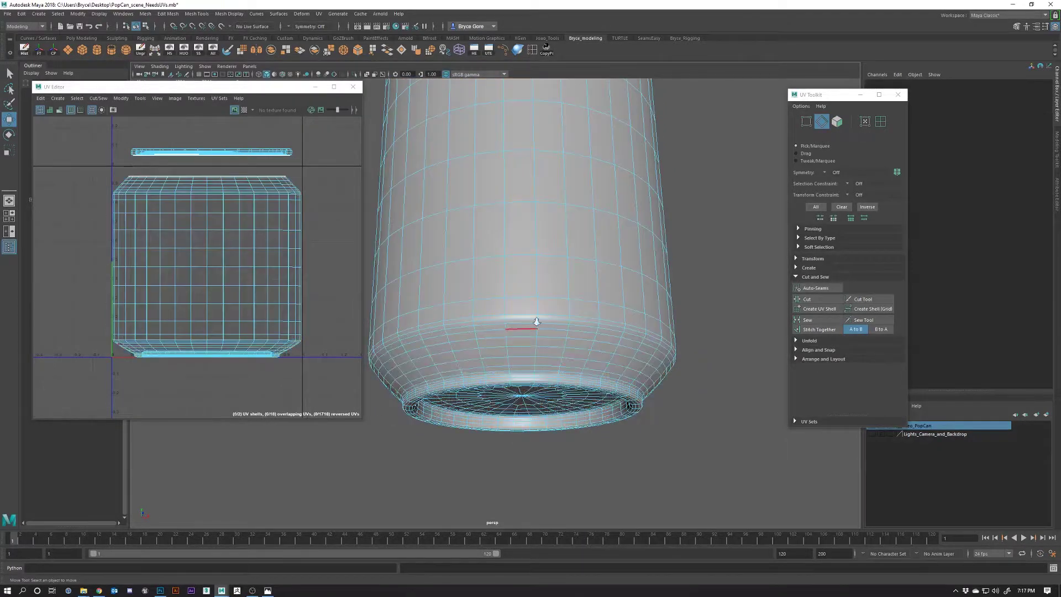
Step: Check the pop-for-pop_coke photo for where the printed label ends near the can's base
scroll(536, 321, "up", 3)
left_click_drag(528, 365, 1019, 331)
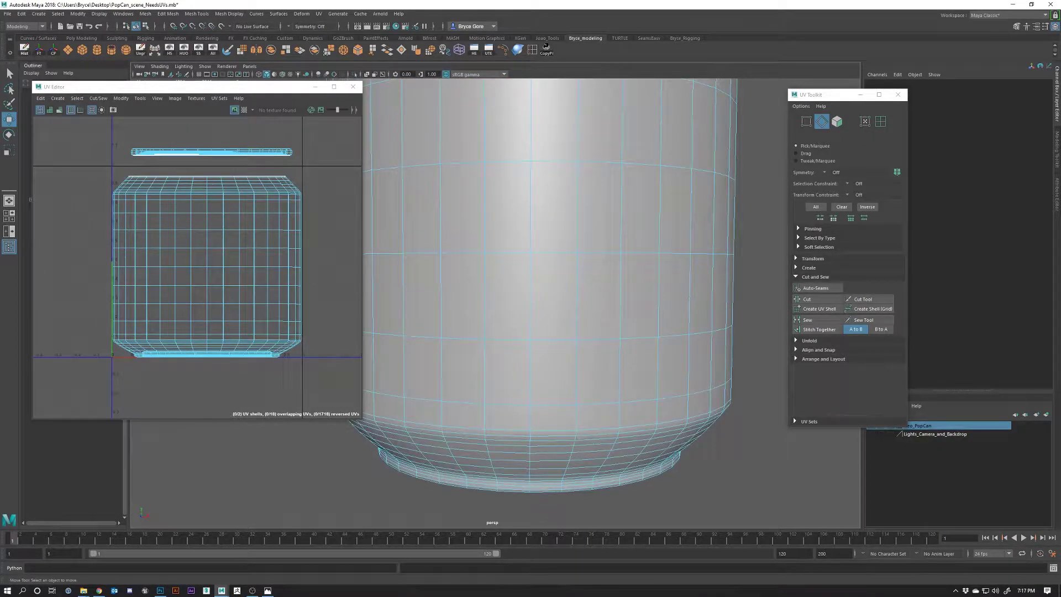
left_click(267, 590)
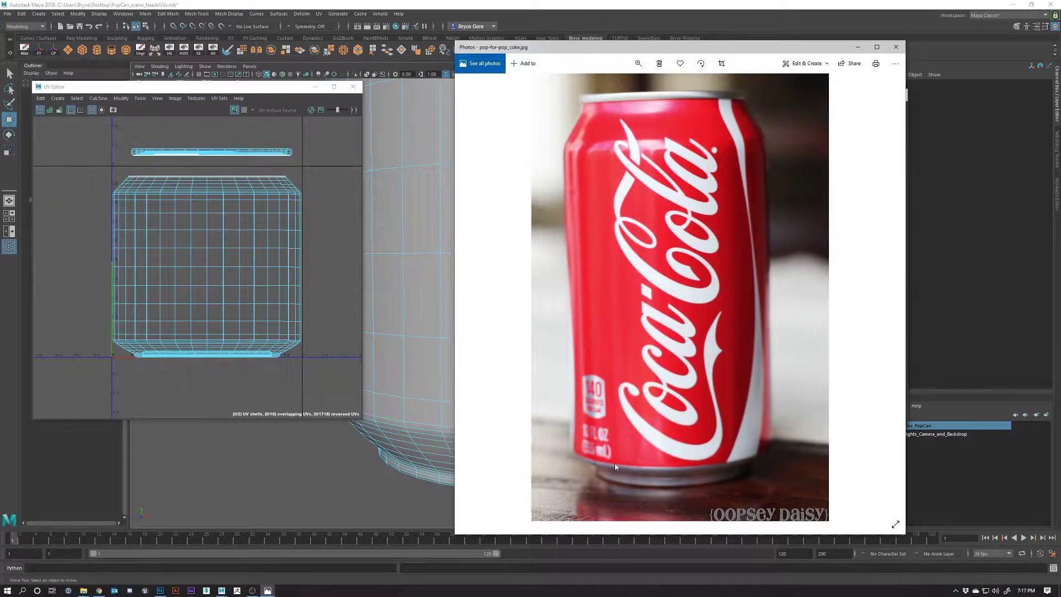
left_click(895, 47)
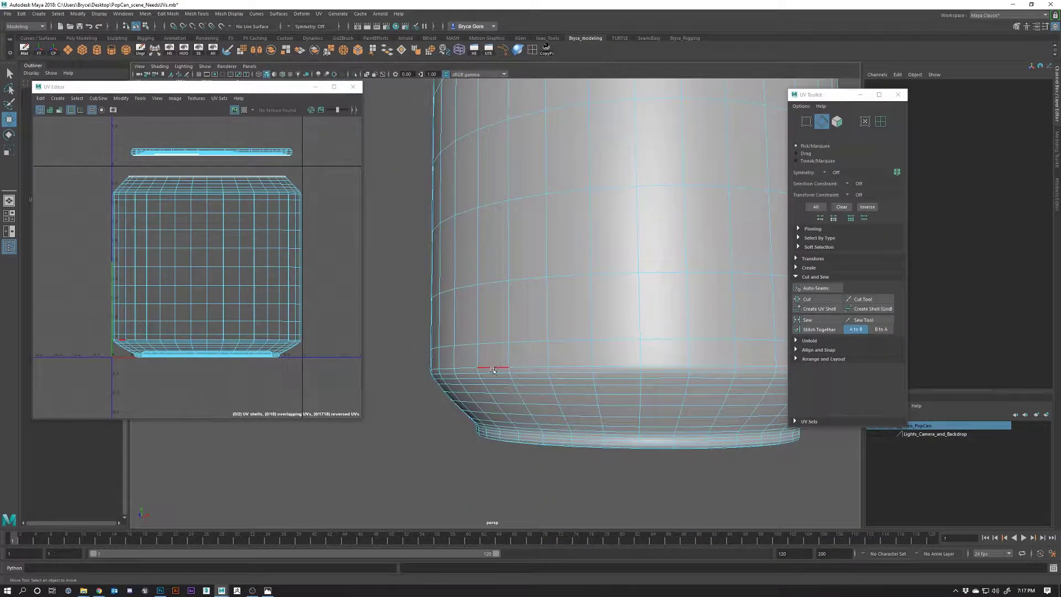
Step: Cut the can's UVs along the full edge loop where the straight wall meets the lower taper
double_click(494, 369)
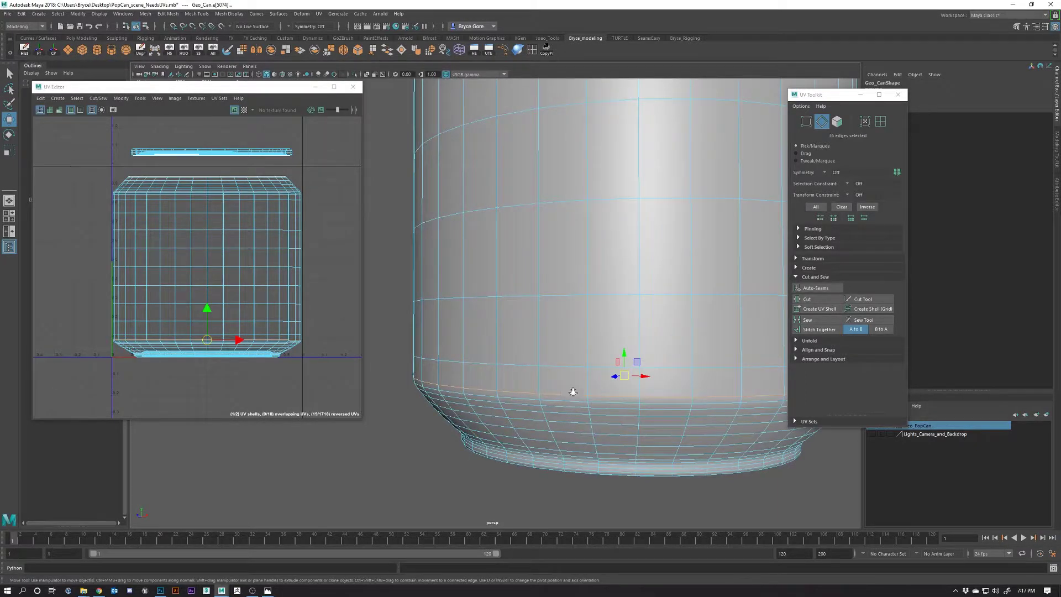
key("a")
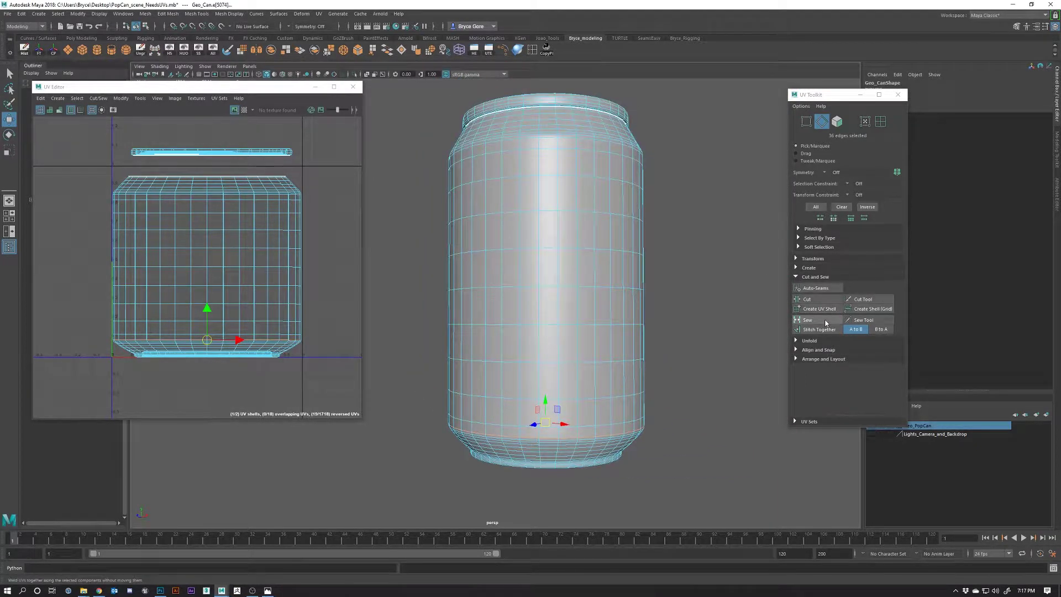
left_click(811, 301)
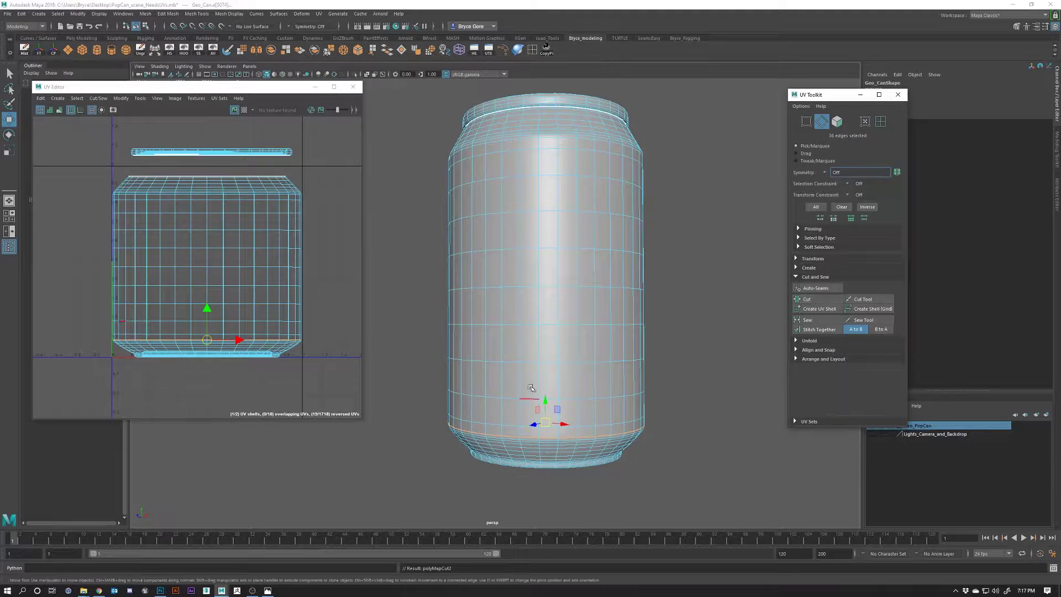
Step: Select the can body's UV shell and move it up, apart from the bottom shell
right_click(541, 299)
left_click(565, 296)
double_click(171, 314)
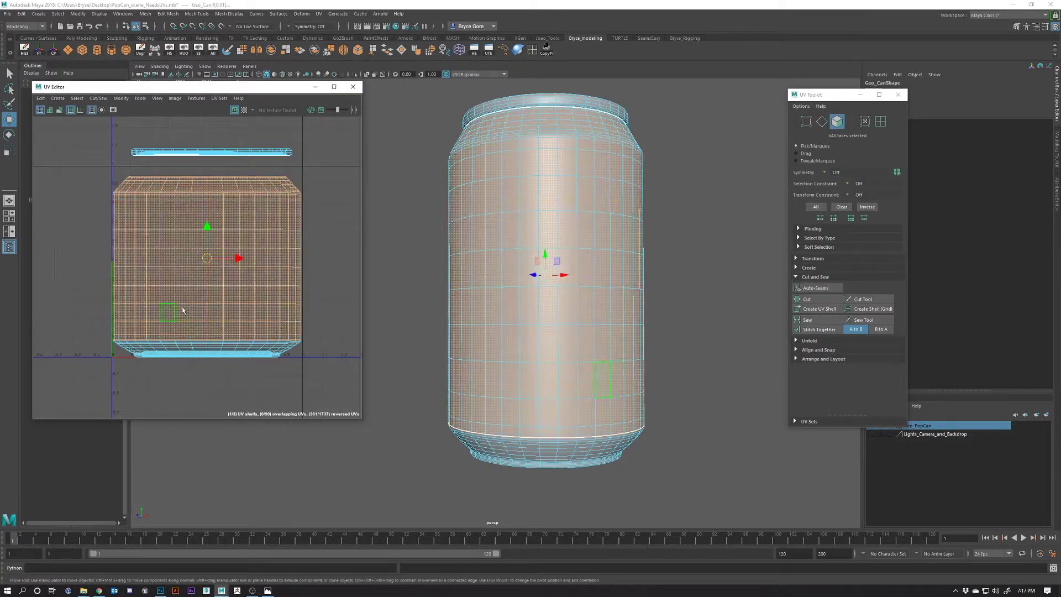
left_click(200, 277)
double_click(206, 281)
left_click_drag(206, 258, 211, 247)
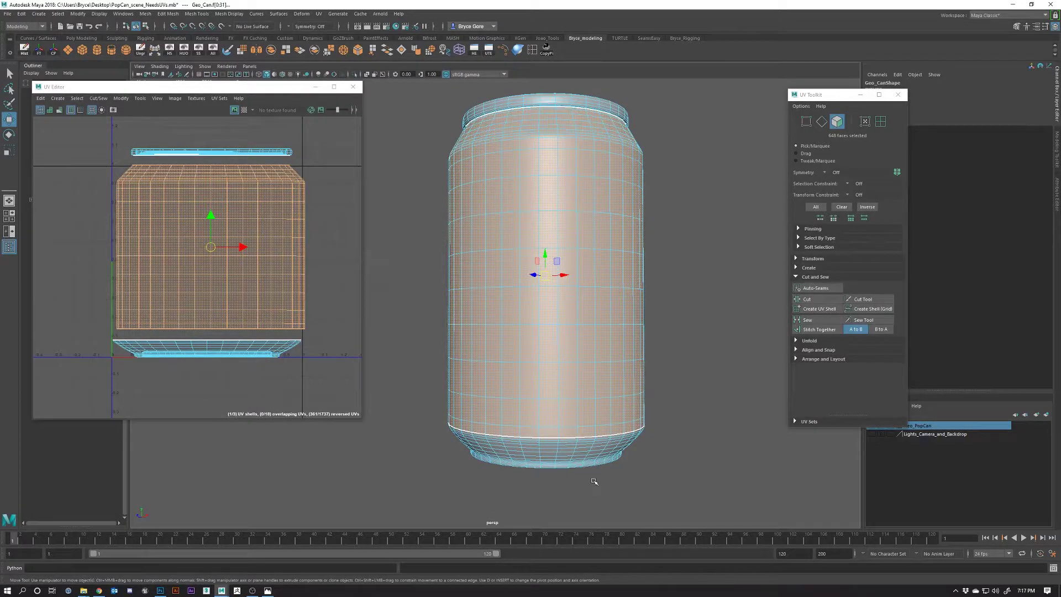
Step: Select the rim and lid UV shell and compare the lid with the texture maps in Maps-side-by-side.jpg
left_click_drag(592, 481, 187, 187, "alt")
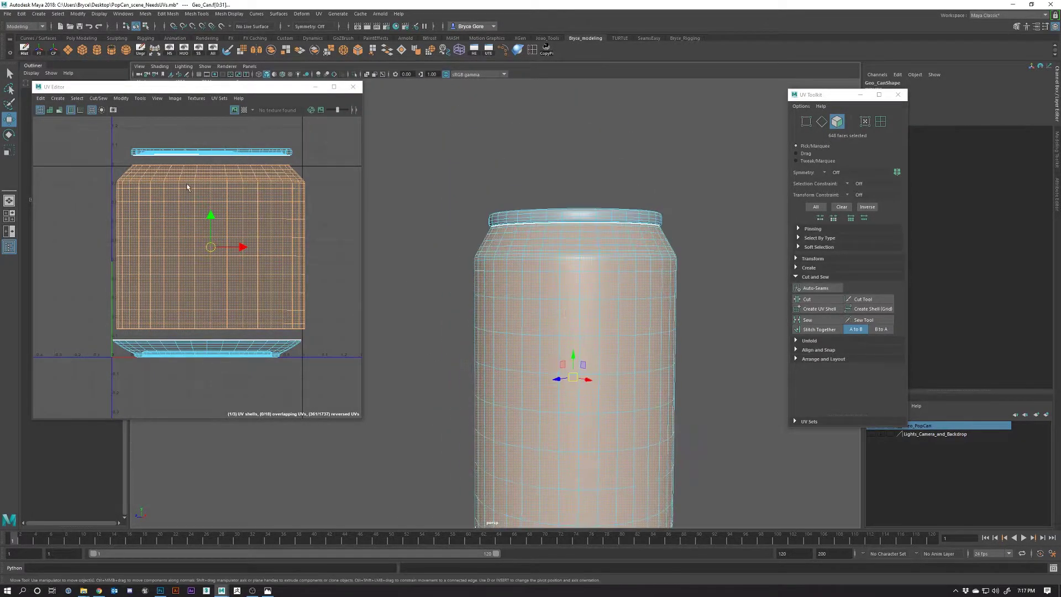
left_click(222, 153)
mouse_move(575, 331)
left_mouse_down("alt")
mouse_move(663, 332)
mouse_move(635, 265)
mouse_move(586, 215)
mouse_move(560, 346)
left_mouse_up("alt")
scroll(683, 328, "up", 5)
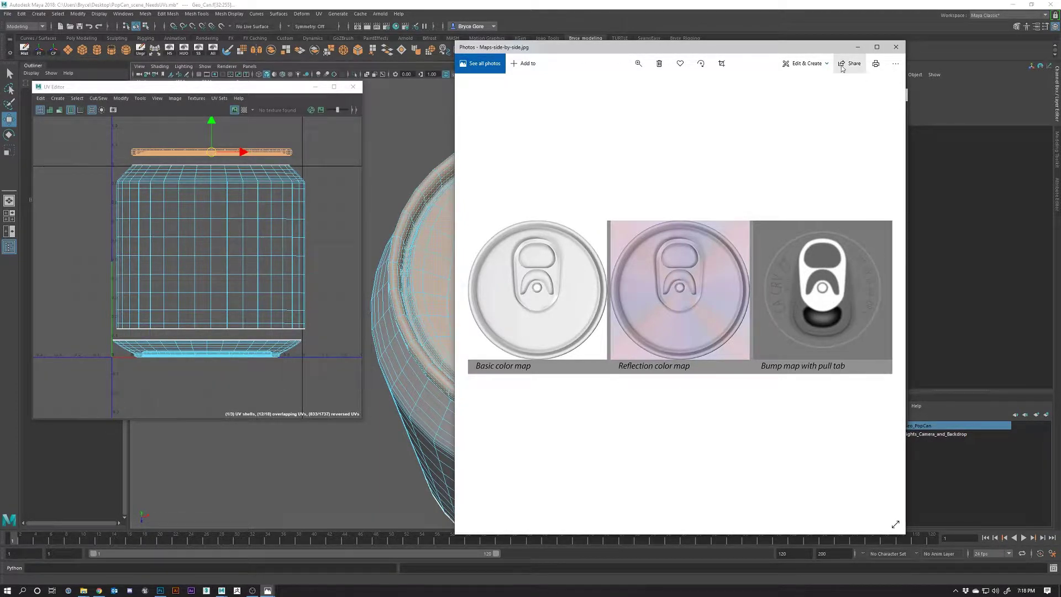
left_click_drag(829, 52, 838, 57)
left_click(866, 51)
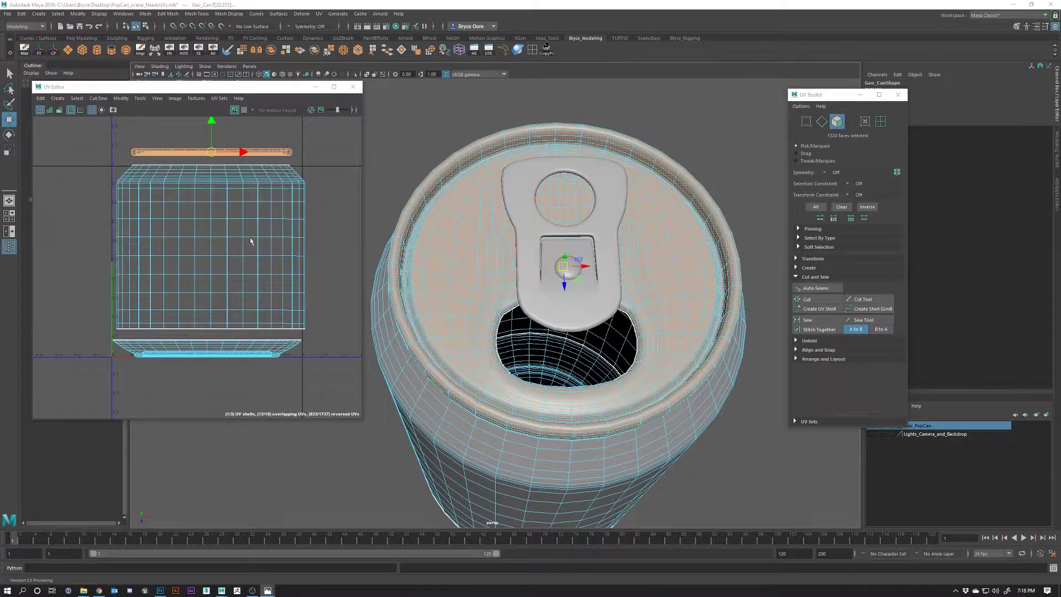
Step: Move the rim and lid shell farther up, well clear of the body shell
left_click_drag(253, 219, 276, 290)
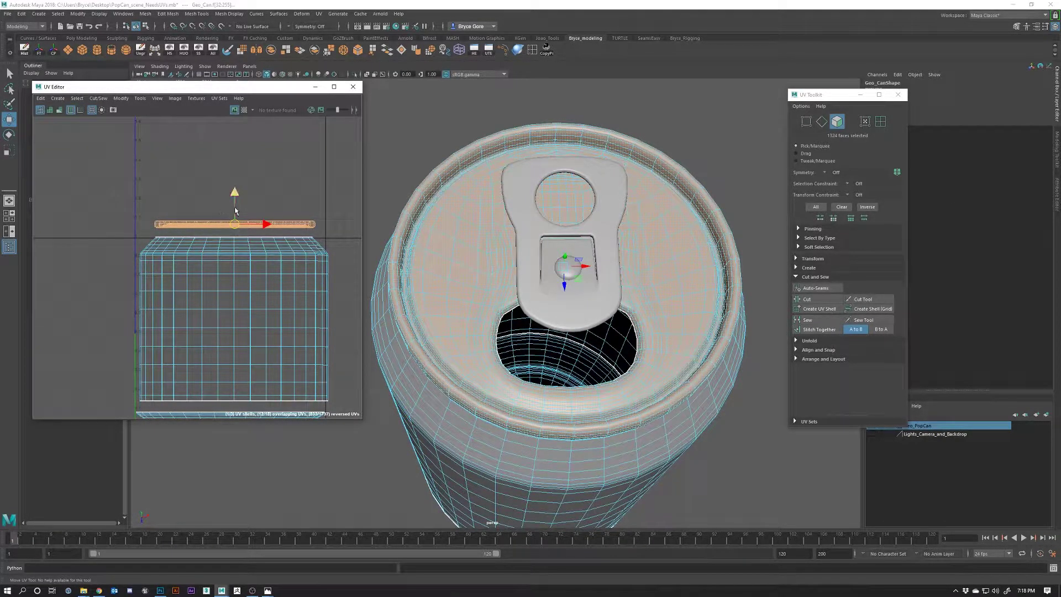
left_click_drag(236, 211, 230, 162)
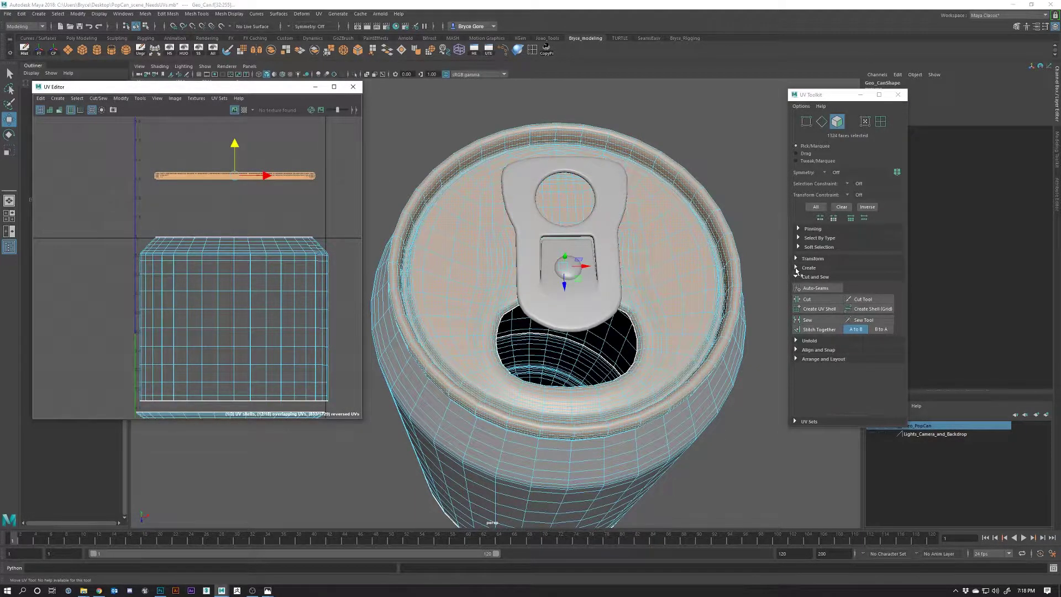
Step: Try an Automatic UV projection on the rim and lid faces, and undo it
left_click(796, 268)
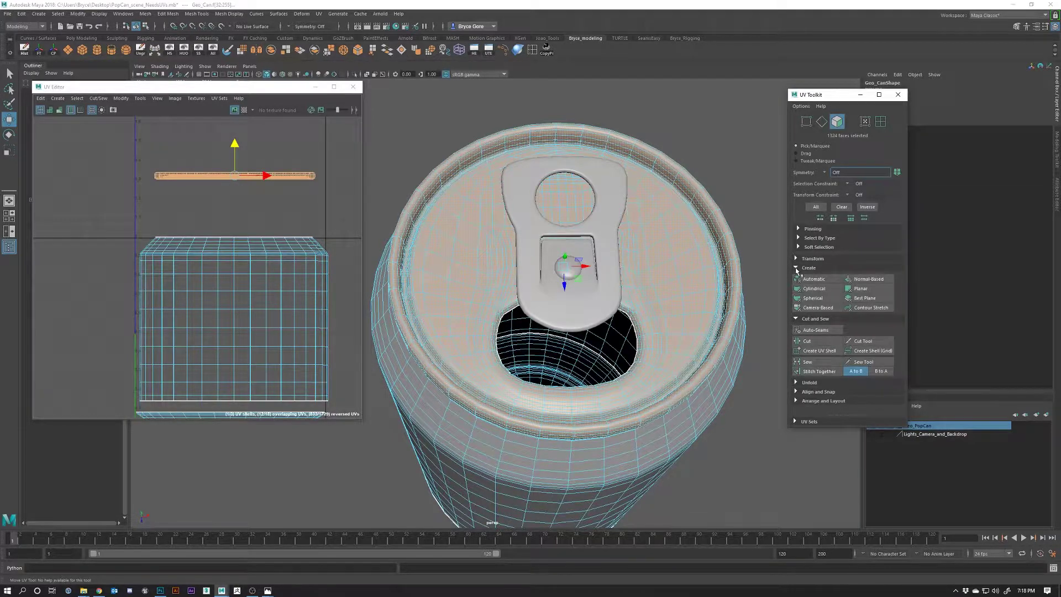
left_click(814, 278)
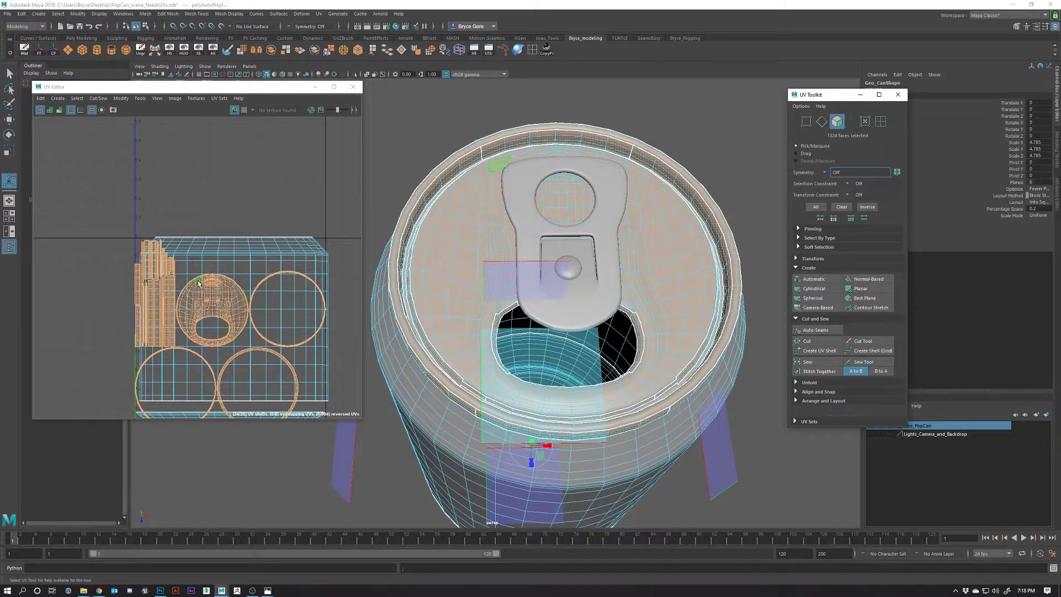
key("f")
key("ctrl+z")
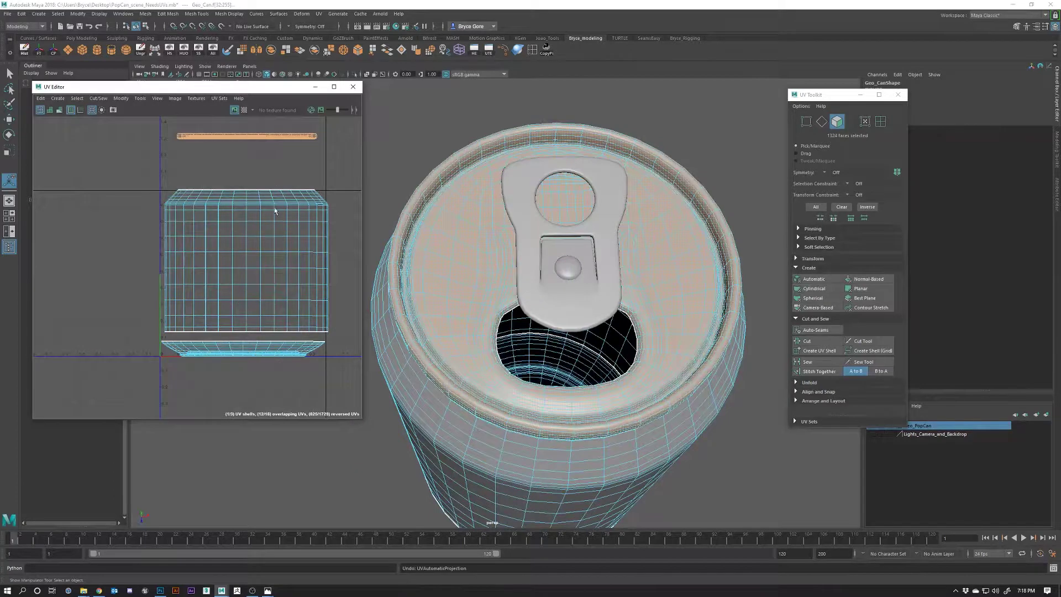
Step: Unfold the rim and lid UV shell above the body shell
left_click_drag(276, 210, 279, 249)
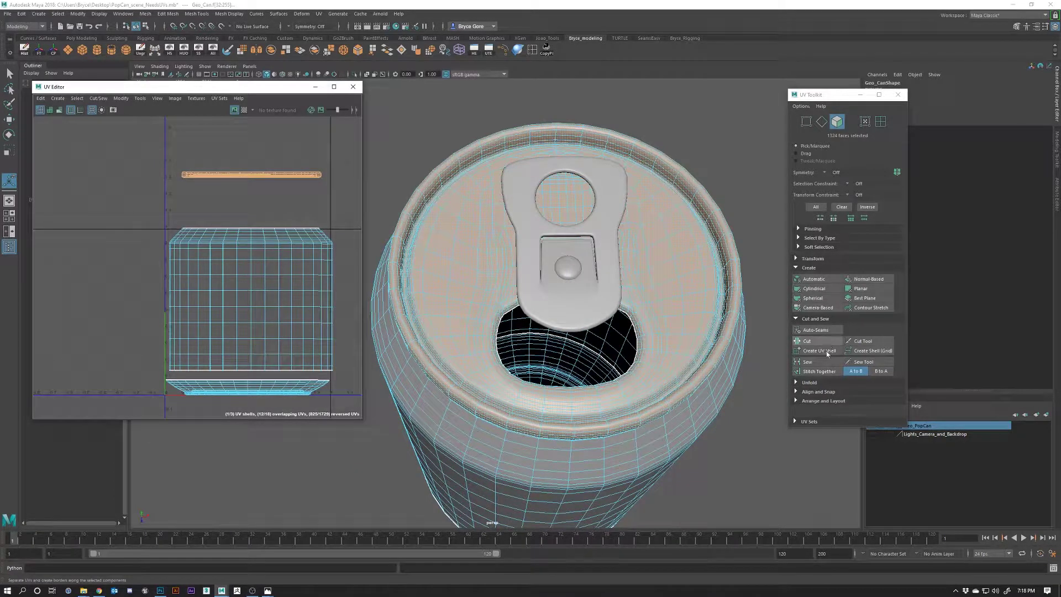
left_click(829, 382)
scroll(834, 378, "down", 1)
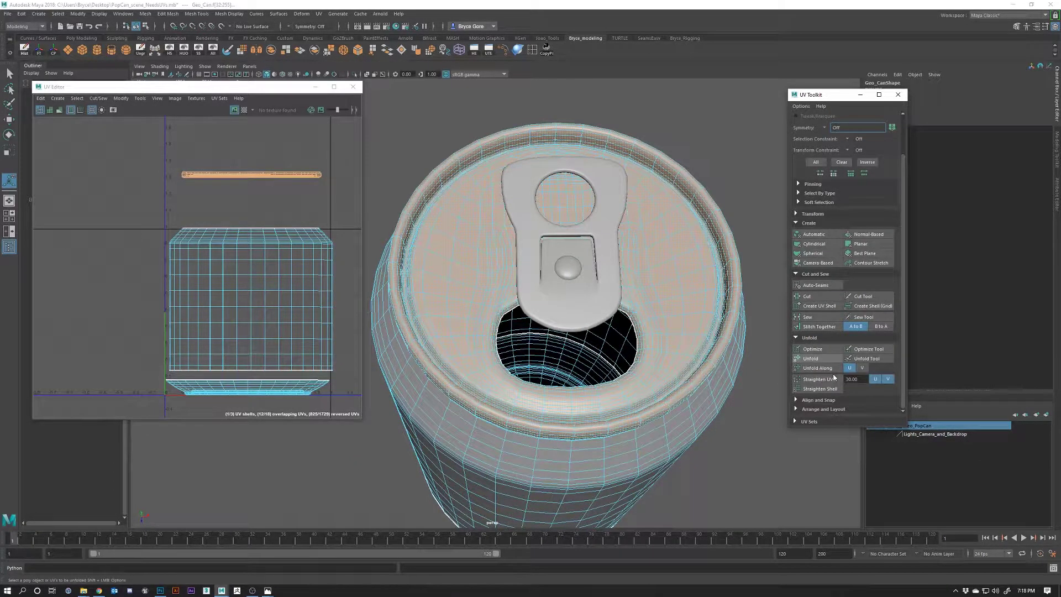
left_click(811, 358)
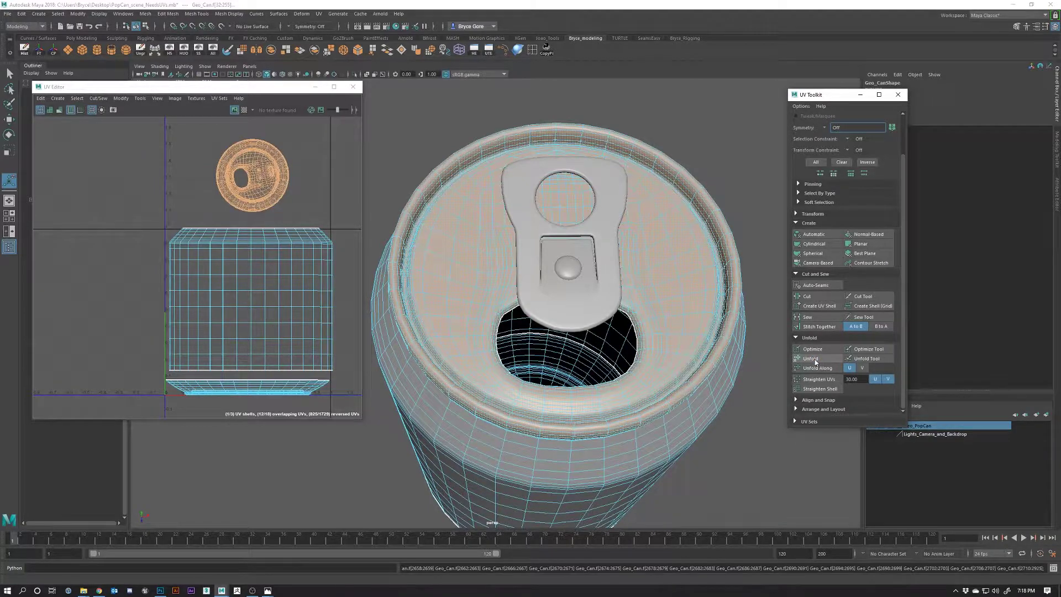
Step: Examine the unfolded lid shell, matching its opening, rivet details and inner and outer rim faces to the model
left_click(306, 201)
scroll(272, 180, "up", 10)
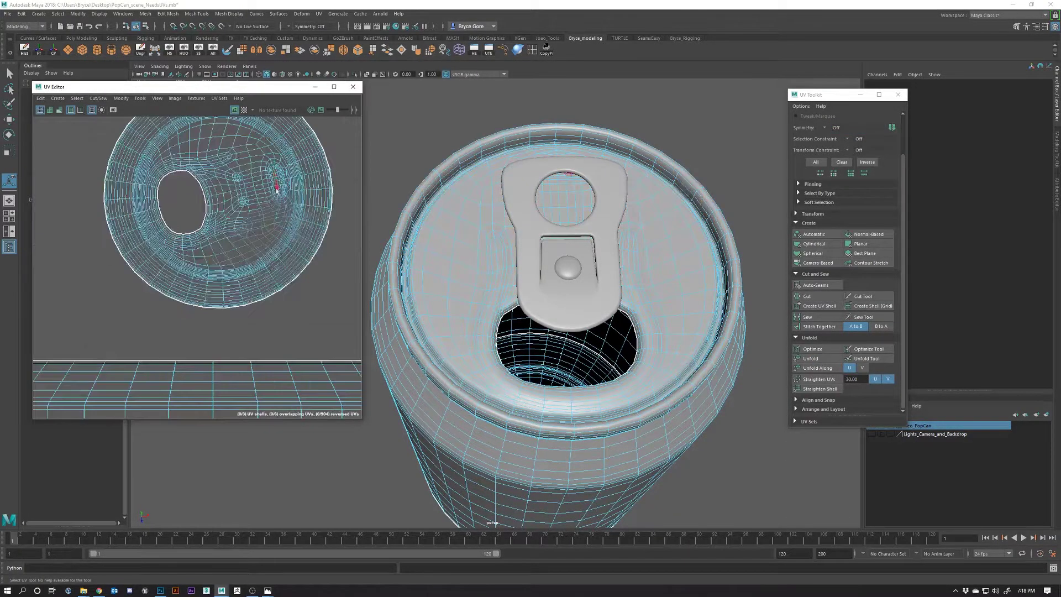
scroll(243, 249, "down", 3)
scroll(277, 265, "down", 4)
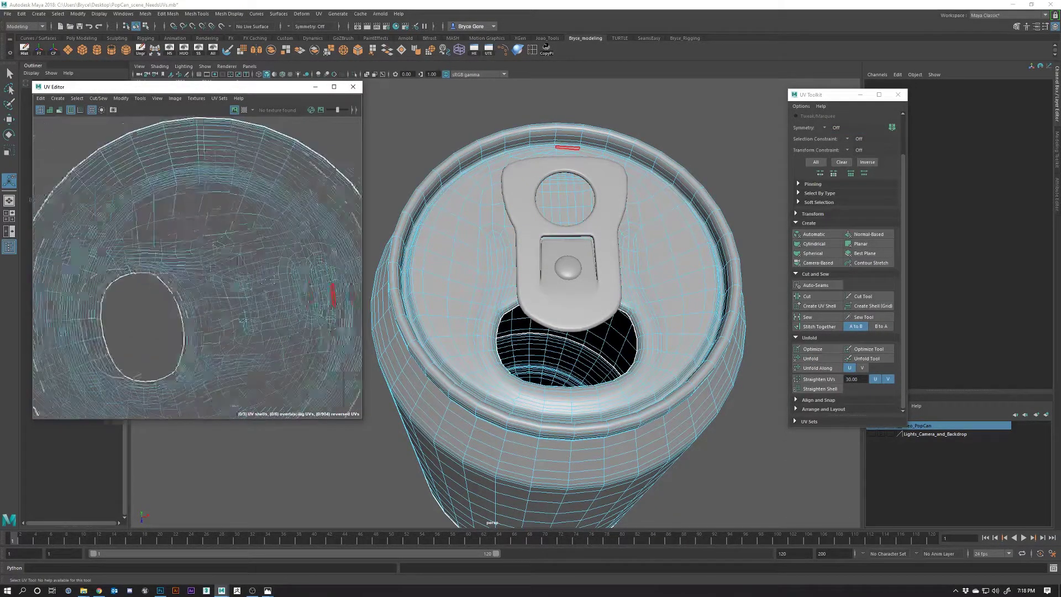
left_click_drag(301, 279, 172, 245)
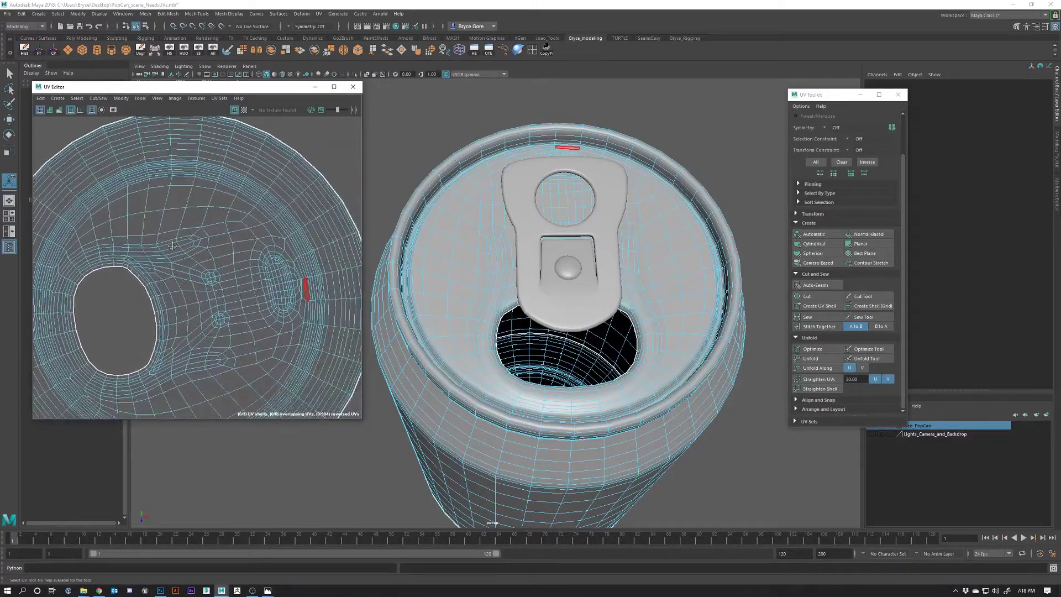
scroll(177, 252, "down", 4)
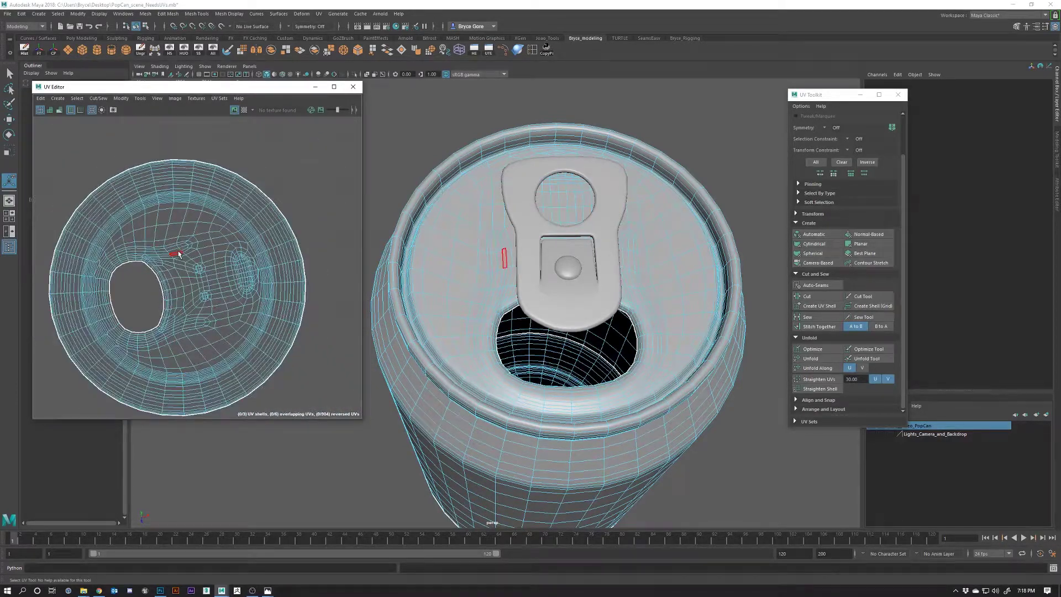
scroll(314, 291, "up", 1)
left_click_drag(603, 420, 611, 337)
scroll(718, 266, "up", 3)
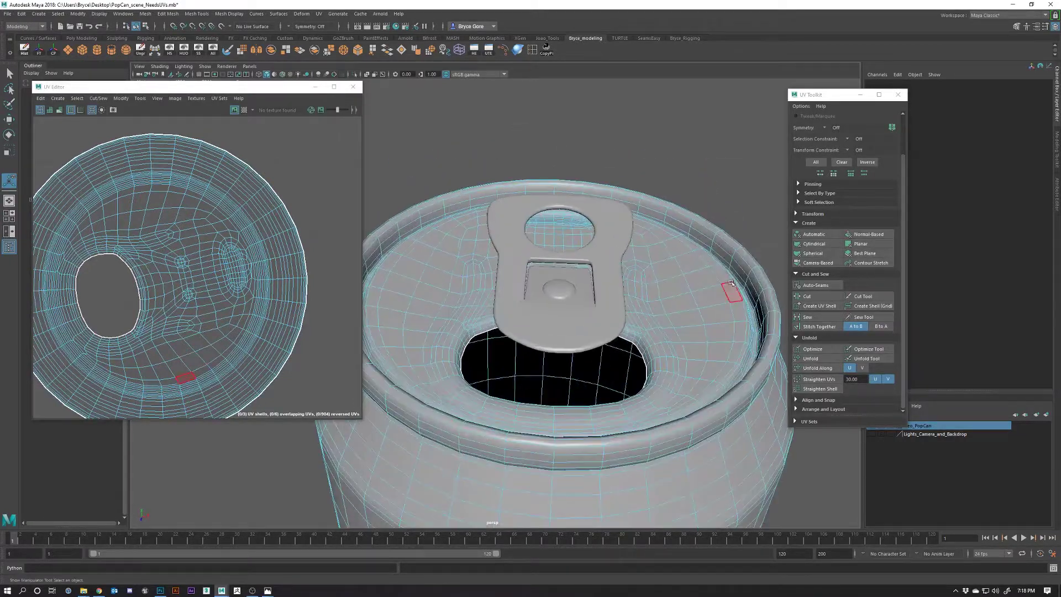
left_click_drag(743, 354, 740, 275)
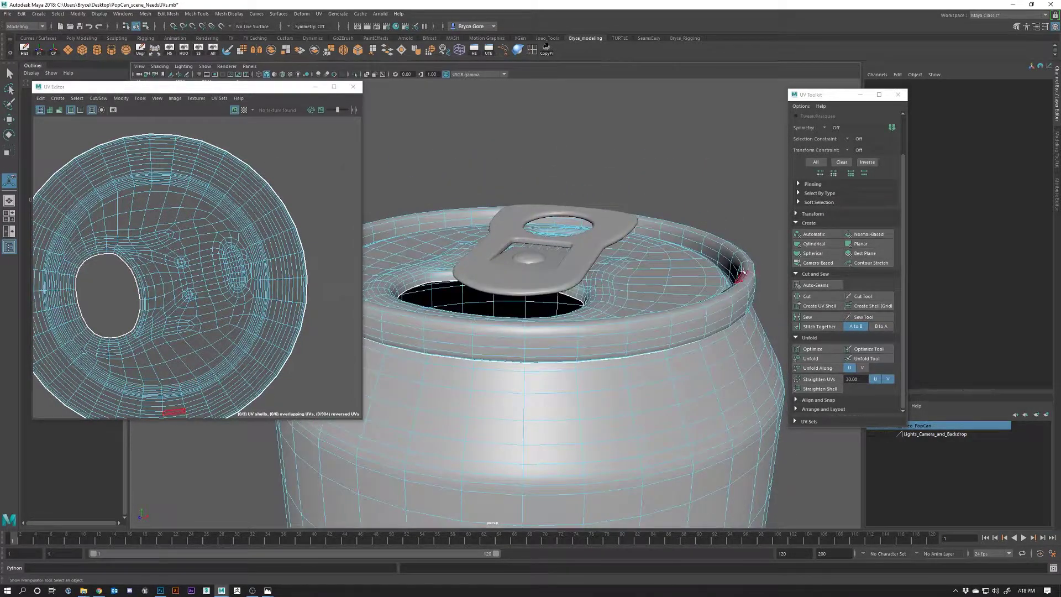
left_click(734, 262)
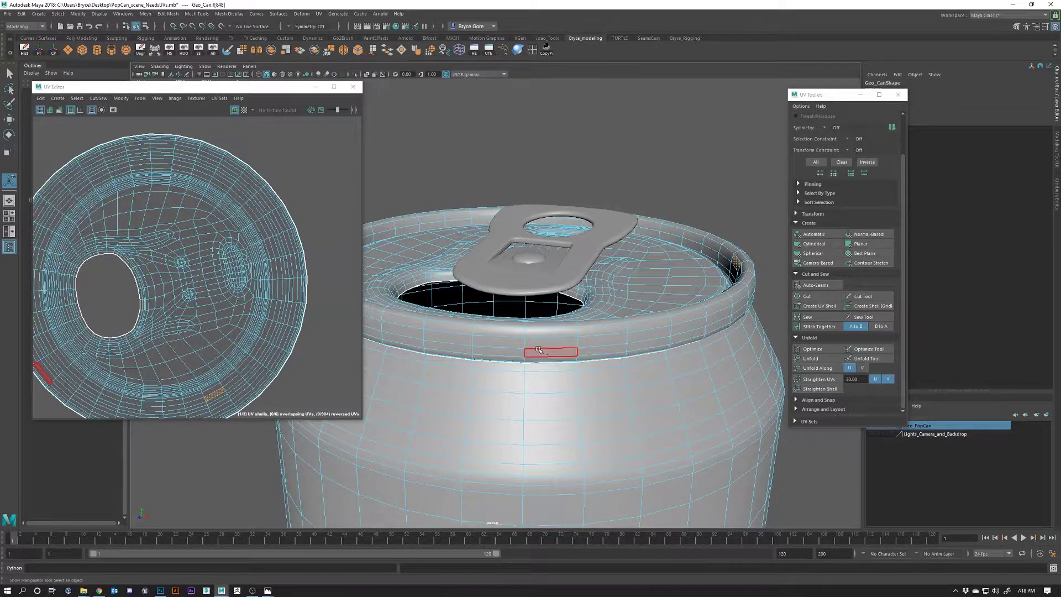
scroll(636, 398, "down", 5)
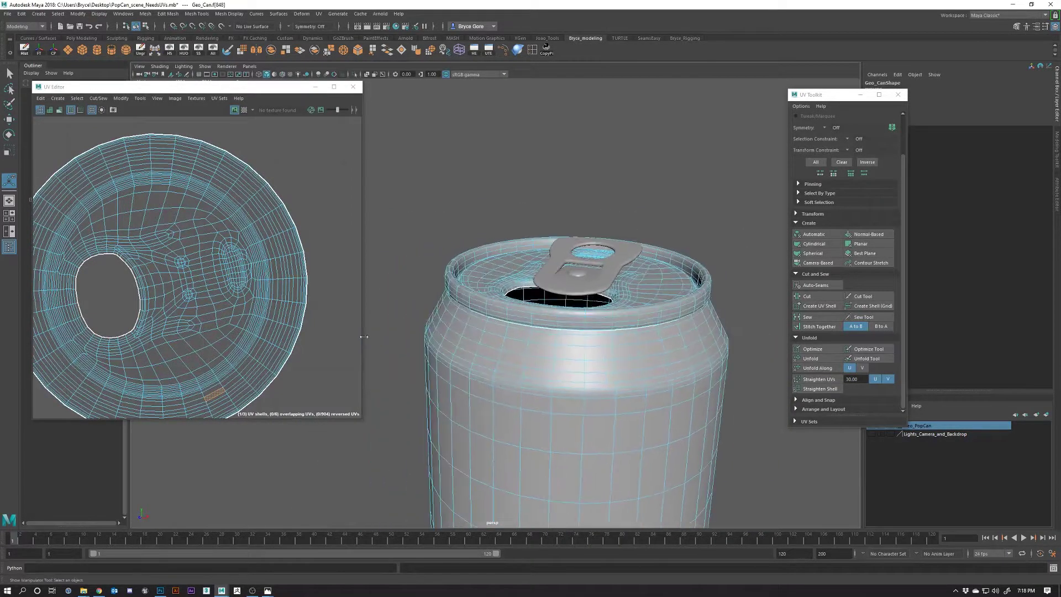
scroll(280, 313, "down", 4)
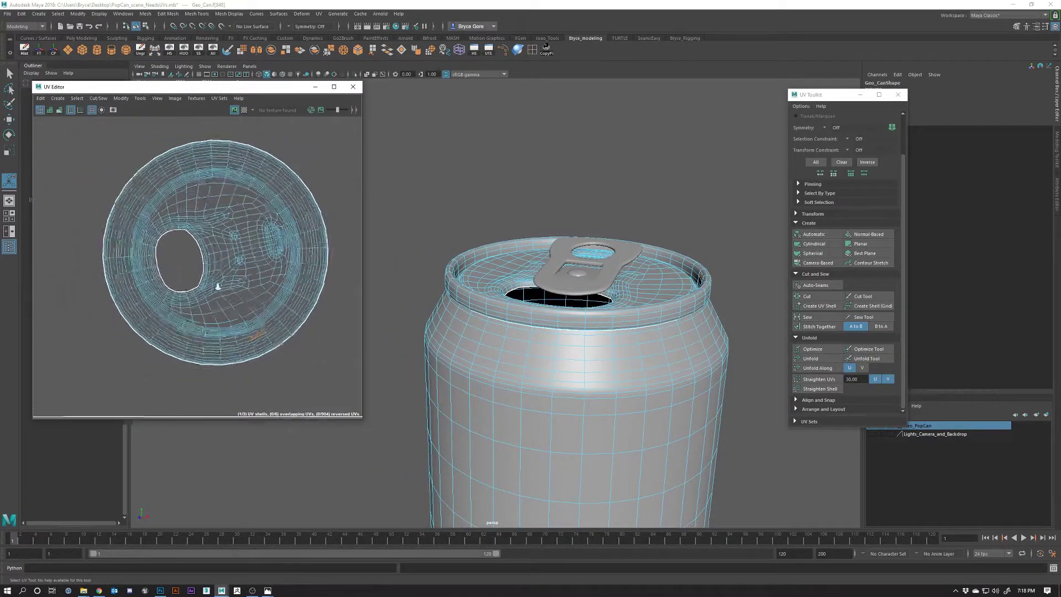
Step: Select the can bottom's UV shell beneath the body shell and unfold it
left_click(237, 296)
left_click_drag(263, 358, 253, 273)
left_click_drag(691, 362, 620, 245)
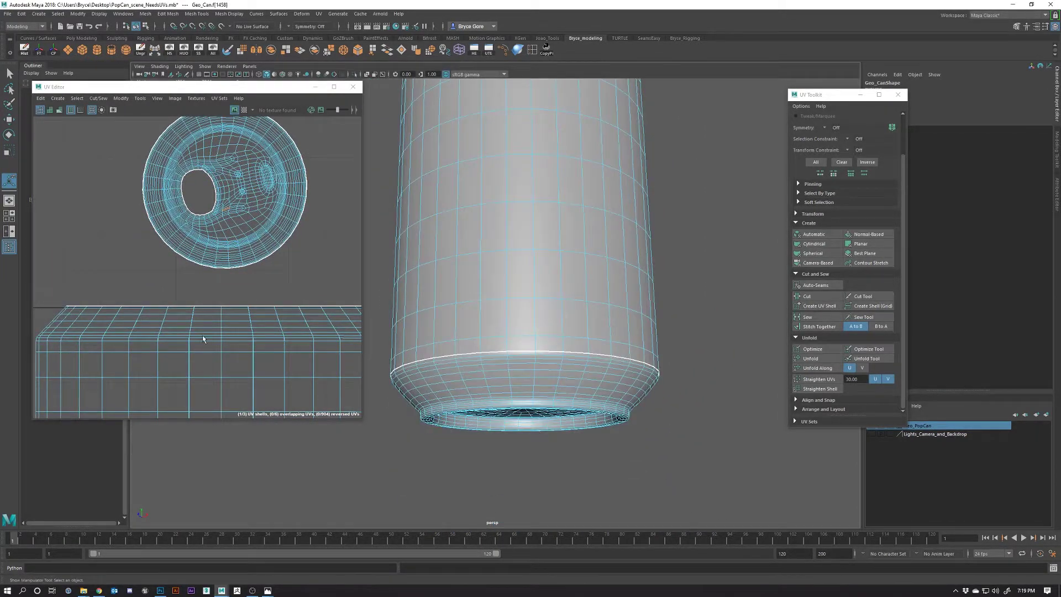
scroll(234, 209, "up", 3)
scroll(261, 324, "down", 3)
scroll(324, 336, "up", 3)
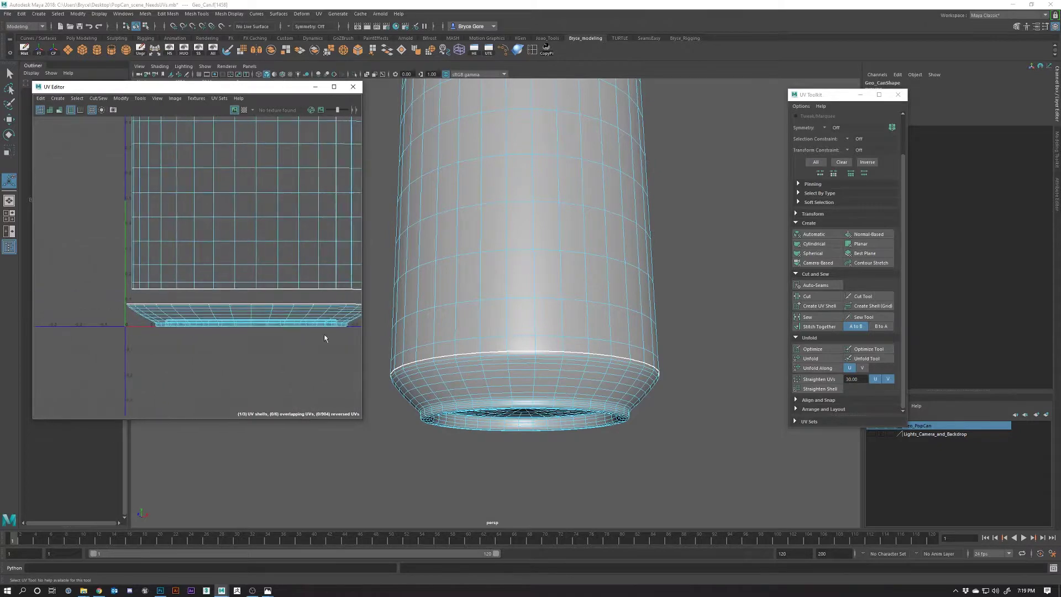
double_click(278, 315)
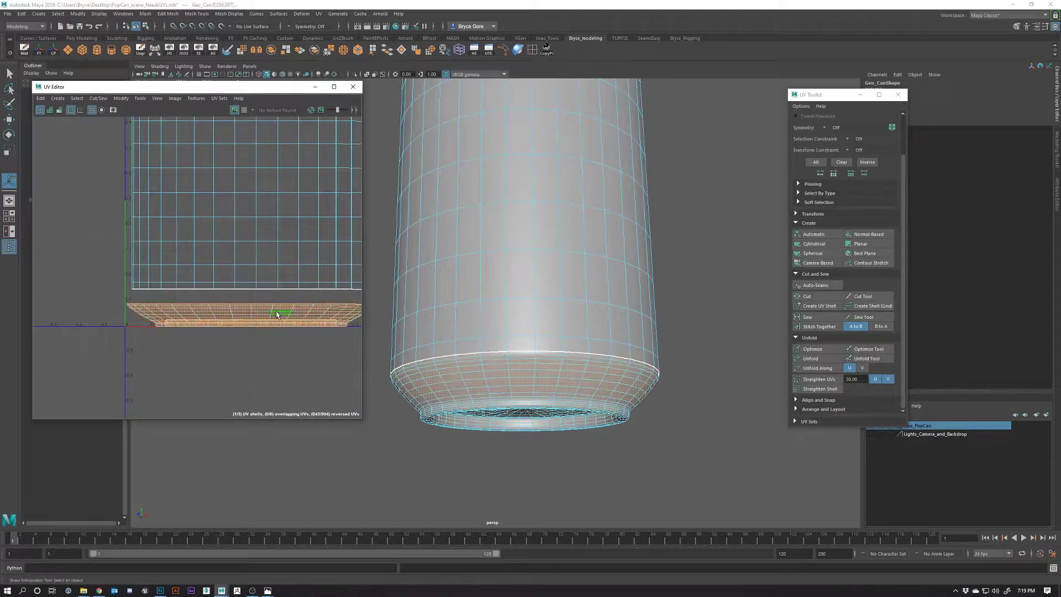
left_click(820, 358)
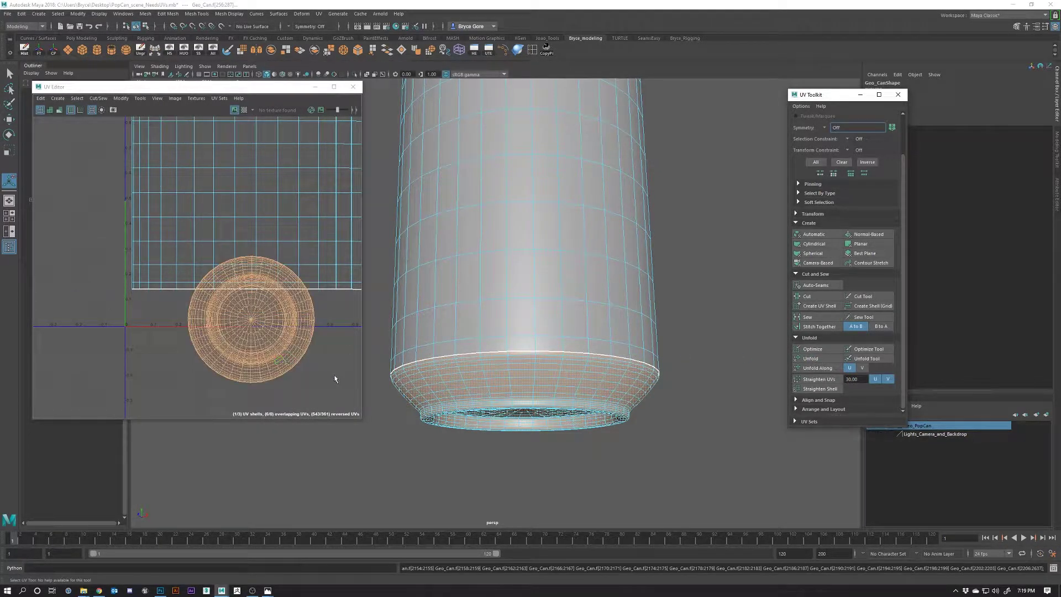
Step: Move the can bottom's UV shell above the body shell, beside the lid shell
scroll(260, 359, "down", 5)
scroll(223, 336, "up", 2)
left_click(236, 311)
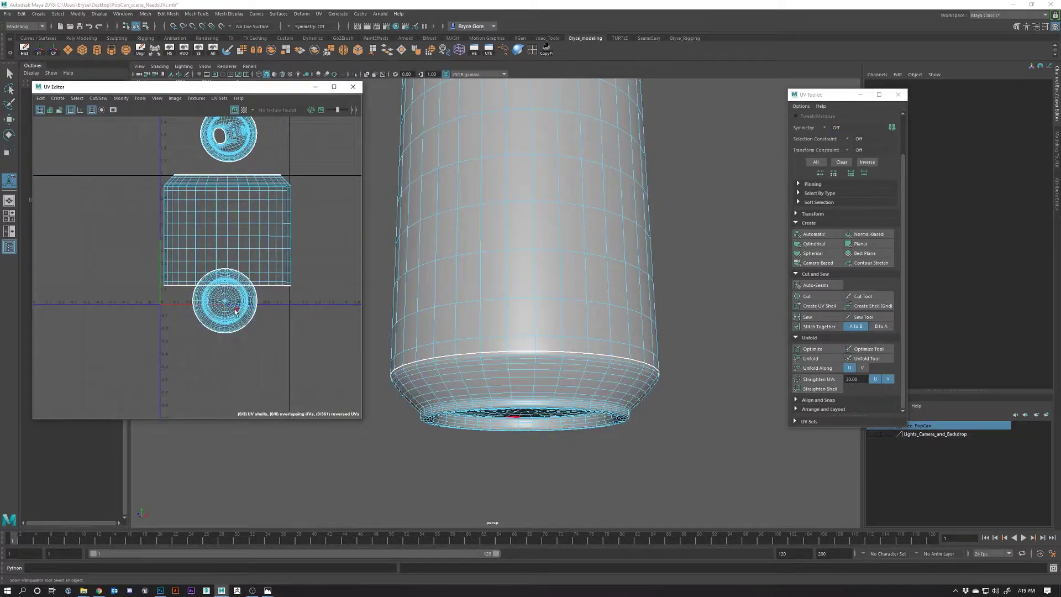
scroll(236, 310, "up", 3)
double_click(252, 317)
key("w")
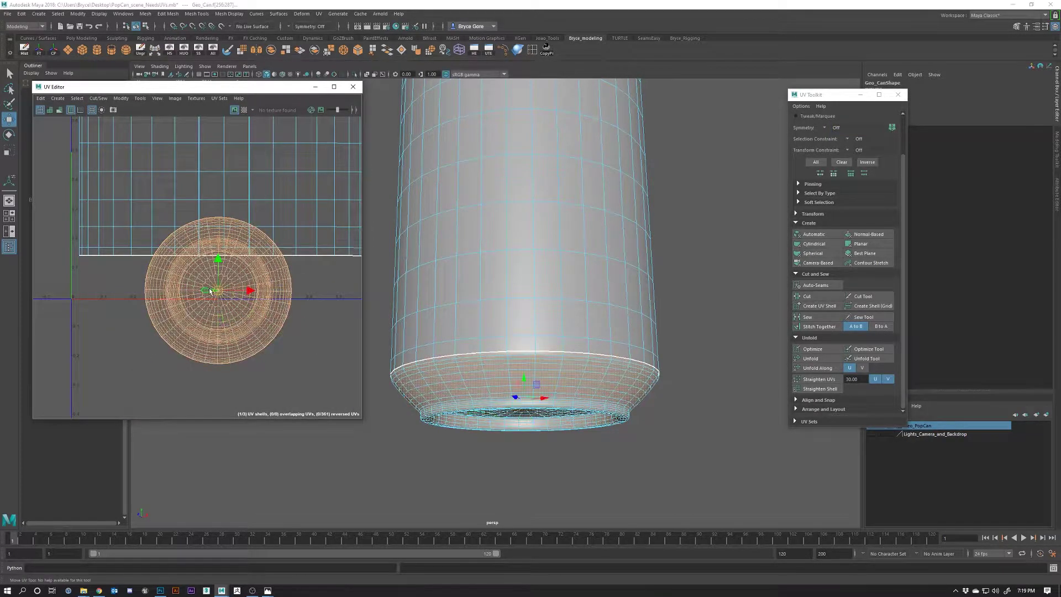
left_click_drag(210, 291, 307, 133)
left_click(329, 403)
scroll(258, 352, "down", 3)
Step: Select the body's UV shell and match its faces to the back of the can
double_click(259, 343)
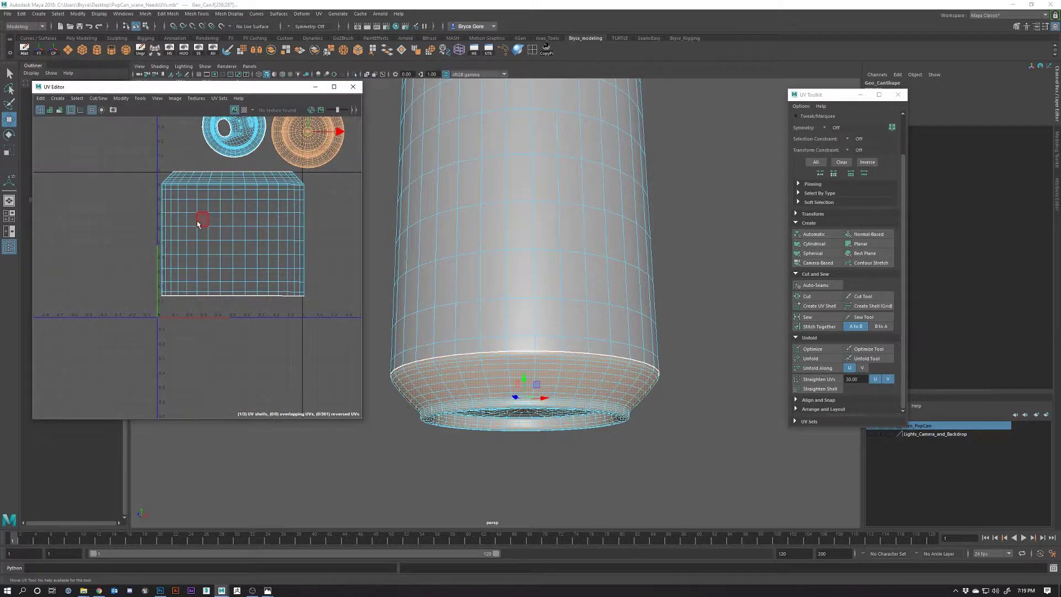
double_click(227, 258)
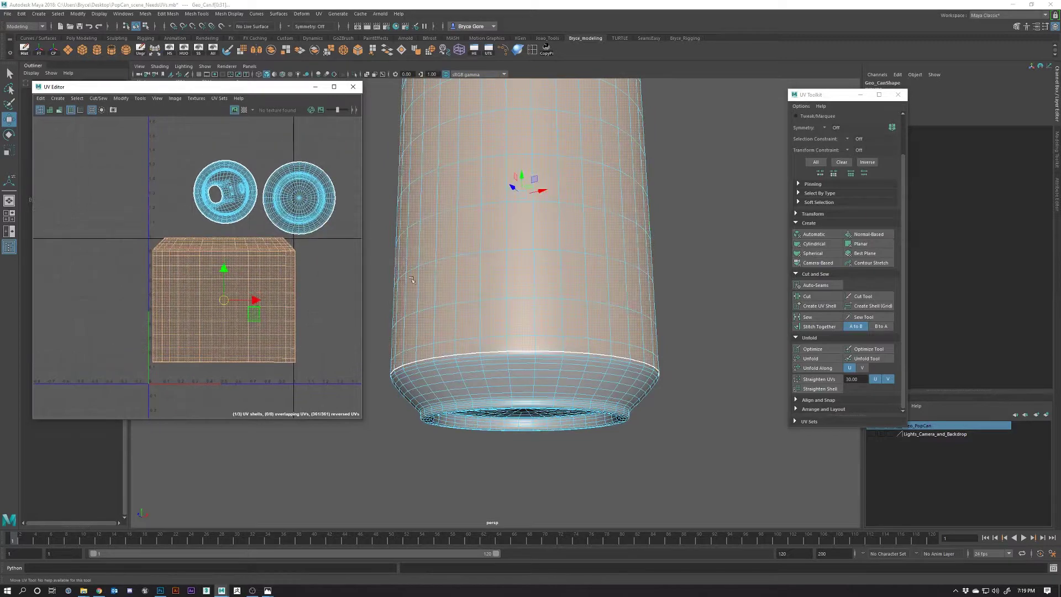
left_click_drag(554, 257, 578, 353)
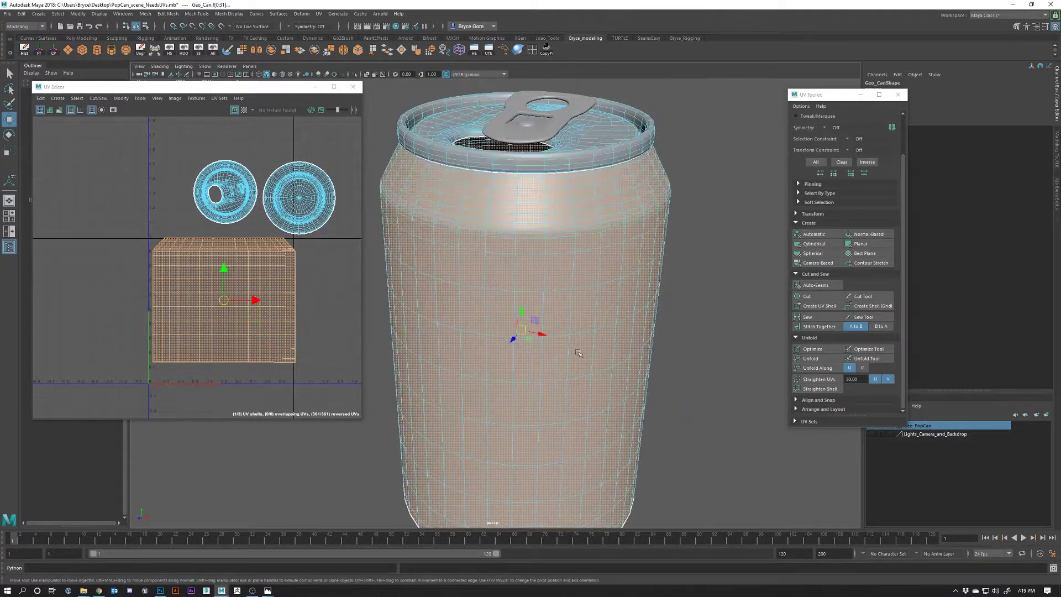
left_click_drag(541, 300, 471, 328)
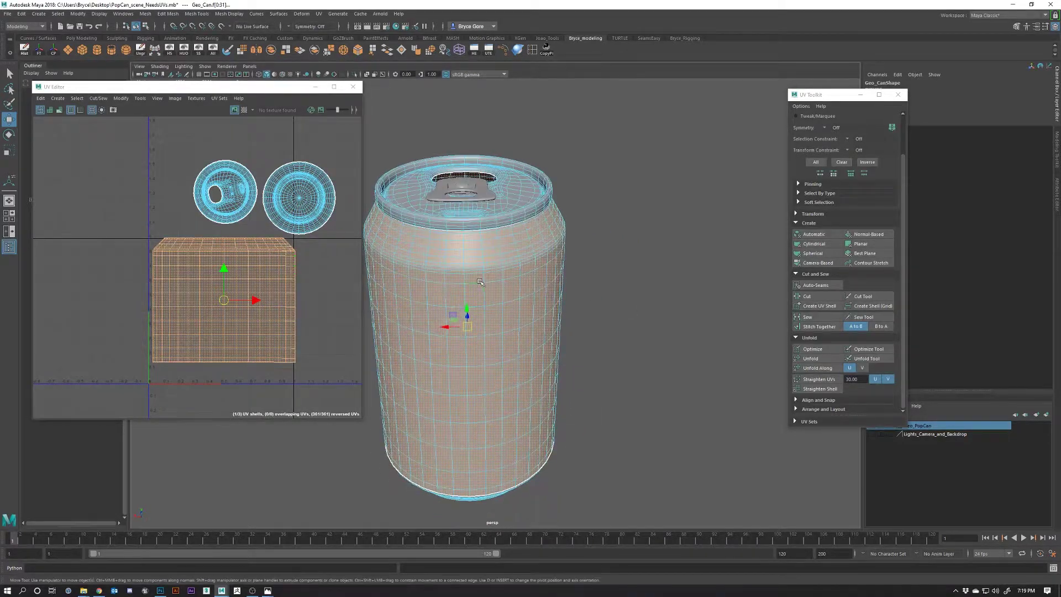
Step: Cut a vertical UV seam along one edge line on the back of the can body, from the lid rim to the bottom seam
right_click(485, 277)
scroll(485, 276, "up", 3)
scroll(448, 213, "up", 2)
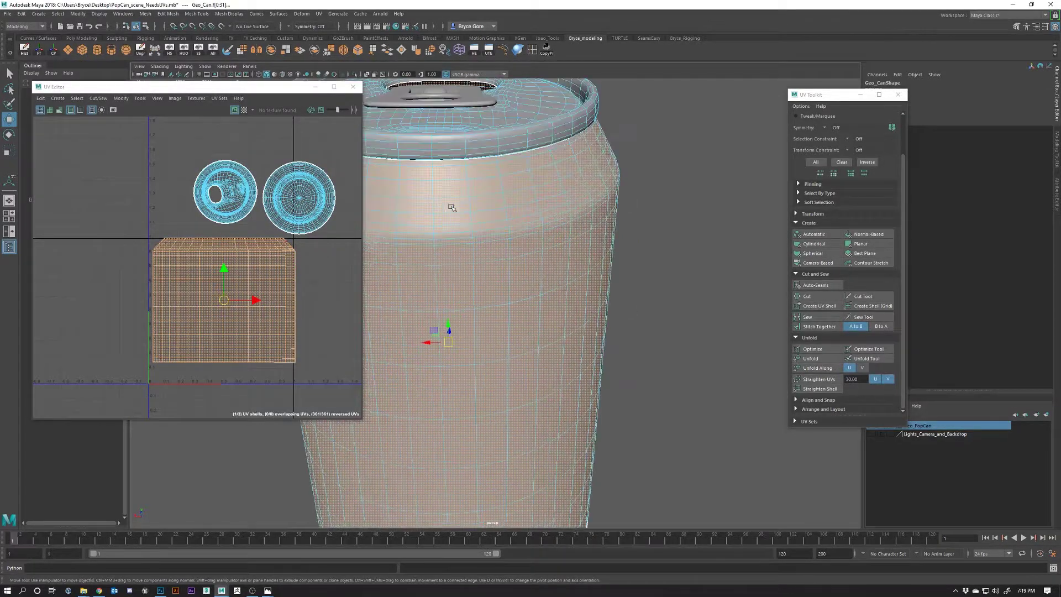
left_click(432, 163)
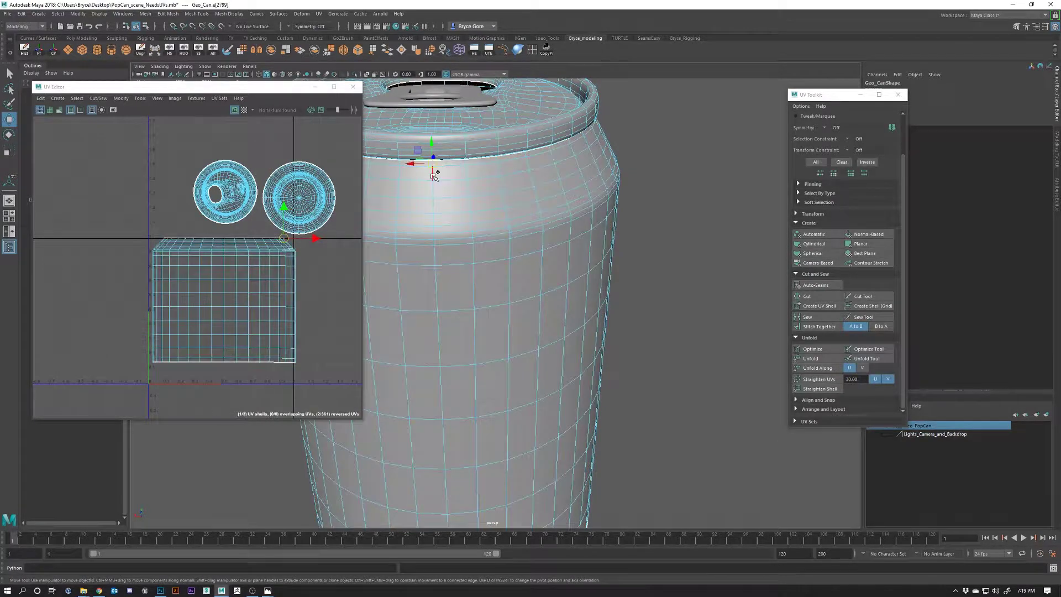
left_click_drag(456, 330, 461, 183)
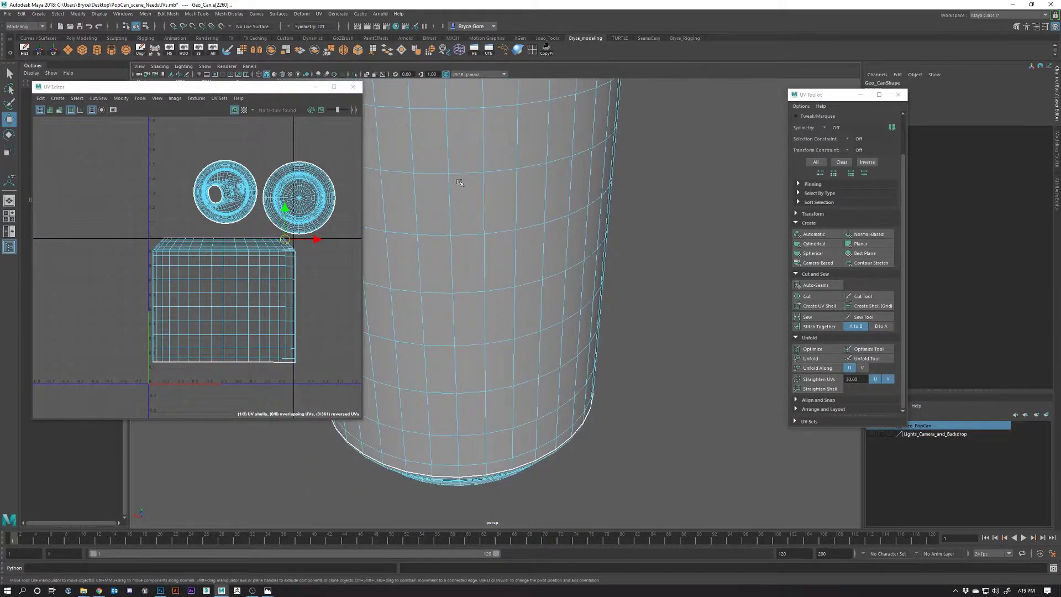
left_click_drag(468, 396, 459, 359)
left_click(445, 485)
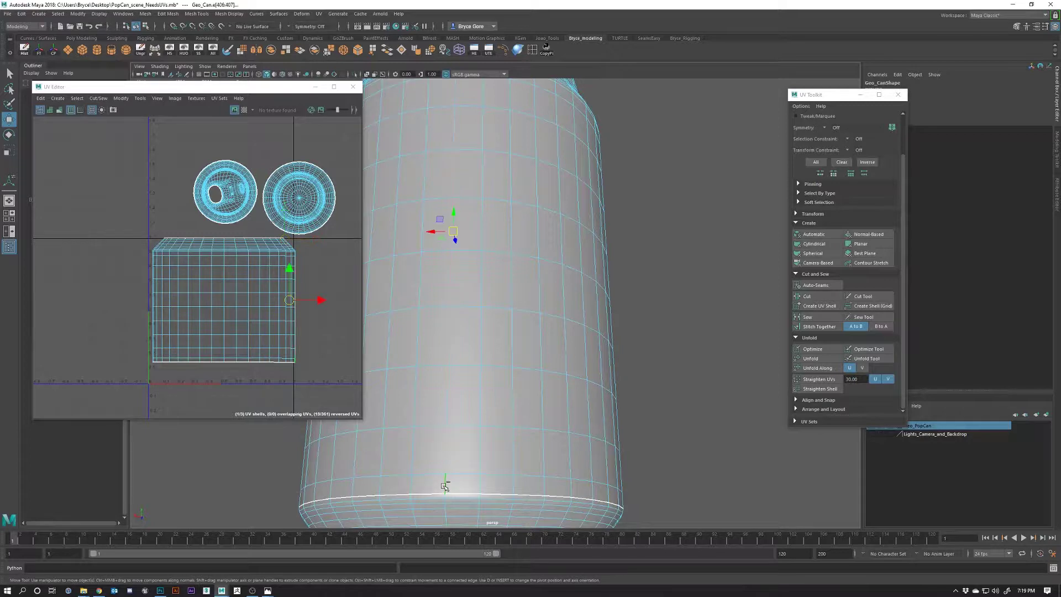
left_click_drag(539, 227, 559, 340)
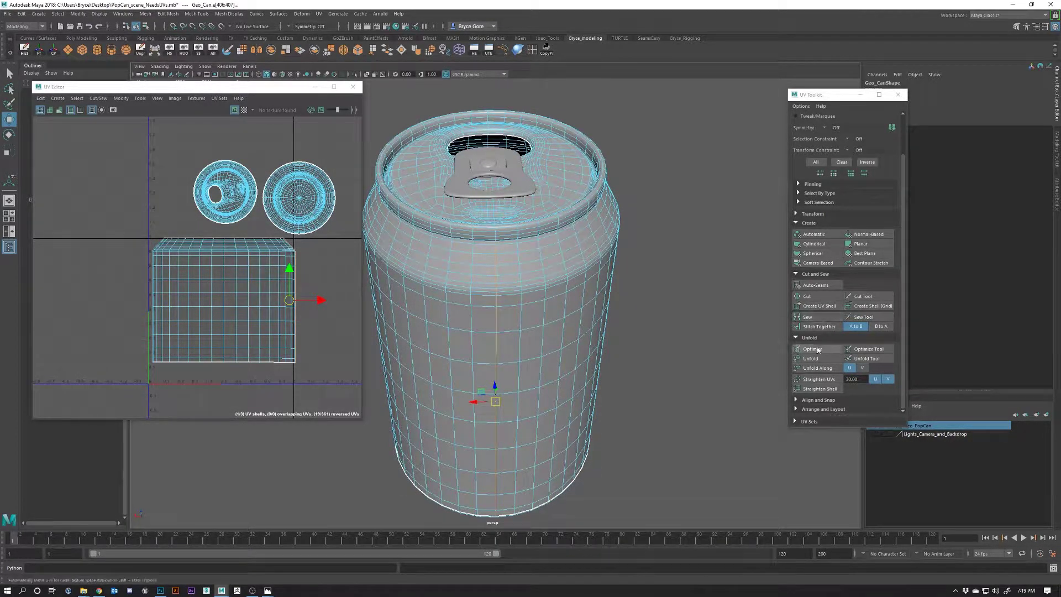
left_click(818, 299)
Step: Select the body's UV shell and apply a Cylindrical UV projection to it
right_click(526, 276)
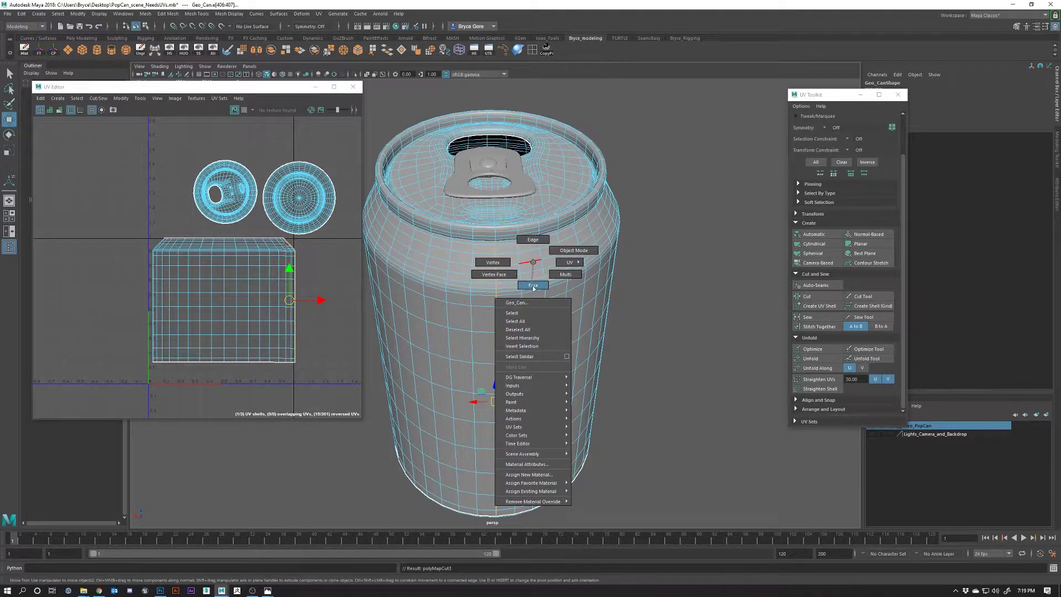
left_click_drag(224, 300, 220, 311)
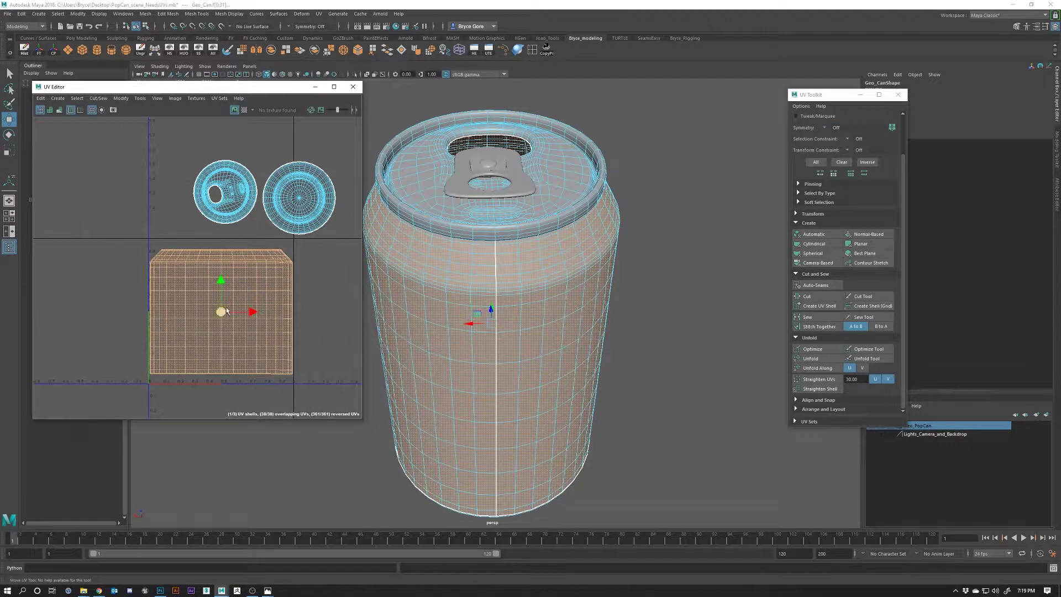
left_click(823, 244)
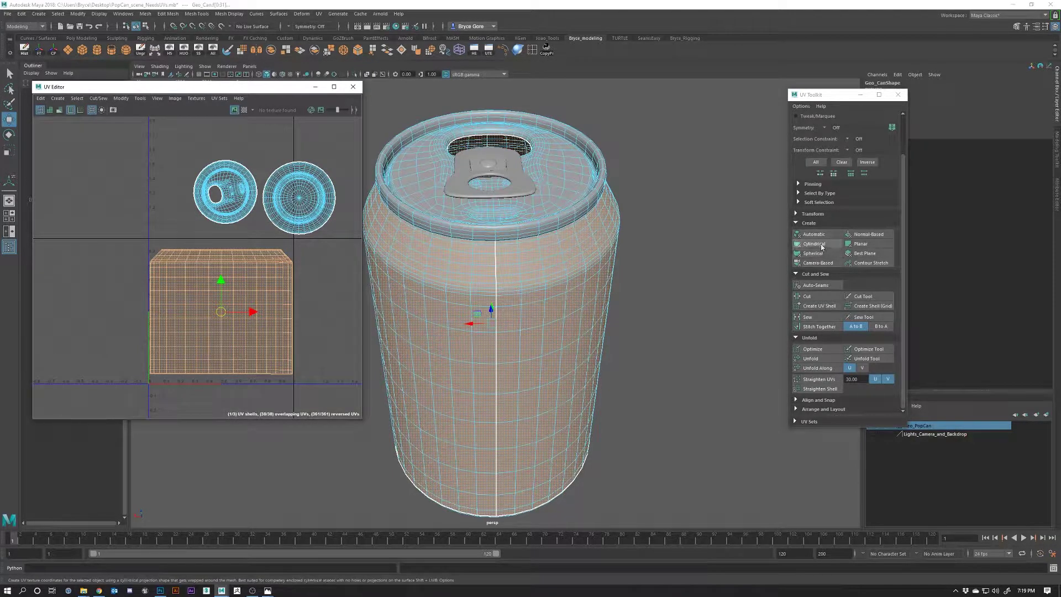
scroll(149, 295, "down", 2)
scroll(318, 319, "up", 3)
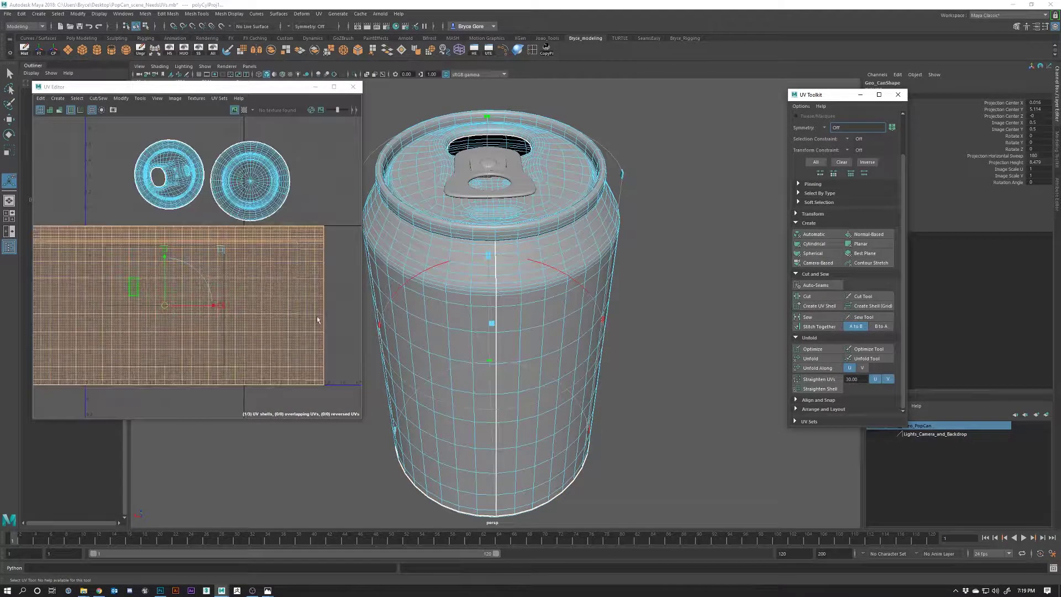
Step: Examine the projected body shell's outer edge and horizontal edge rows near the shoulder for straightness
left_click(327, 320)
scroll(337, 326, "up", 2)
scroll(254, 194, "up", 2)
scroll(256, 300, "down", 2)
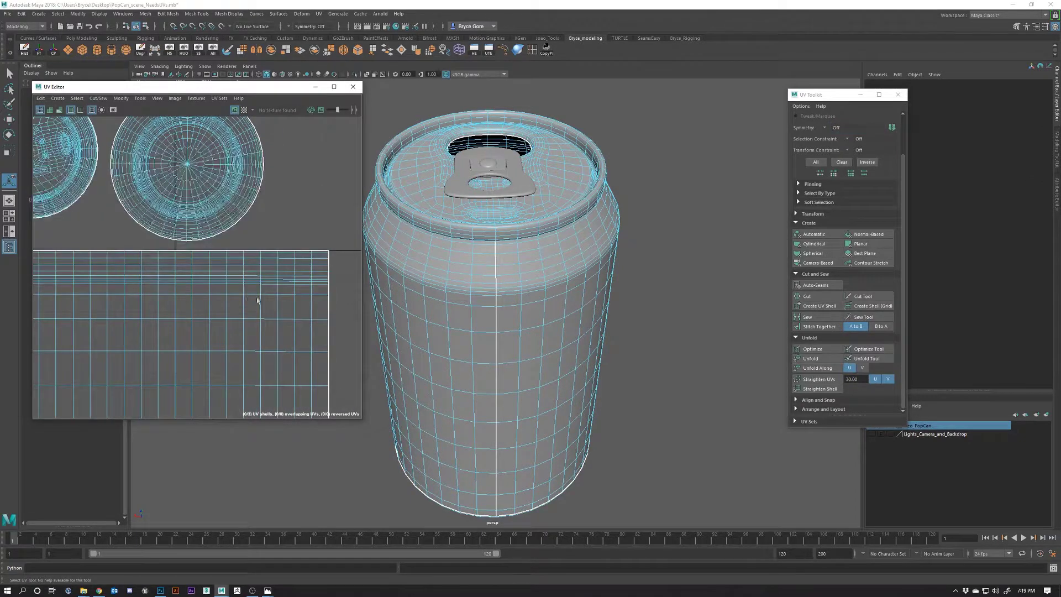
scroll(266, 301, "up", 2)
scroll(264, 302, "down", 2)
scroll(263, 302, "down", 2)
scroll(268, 260, "up", 1)
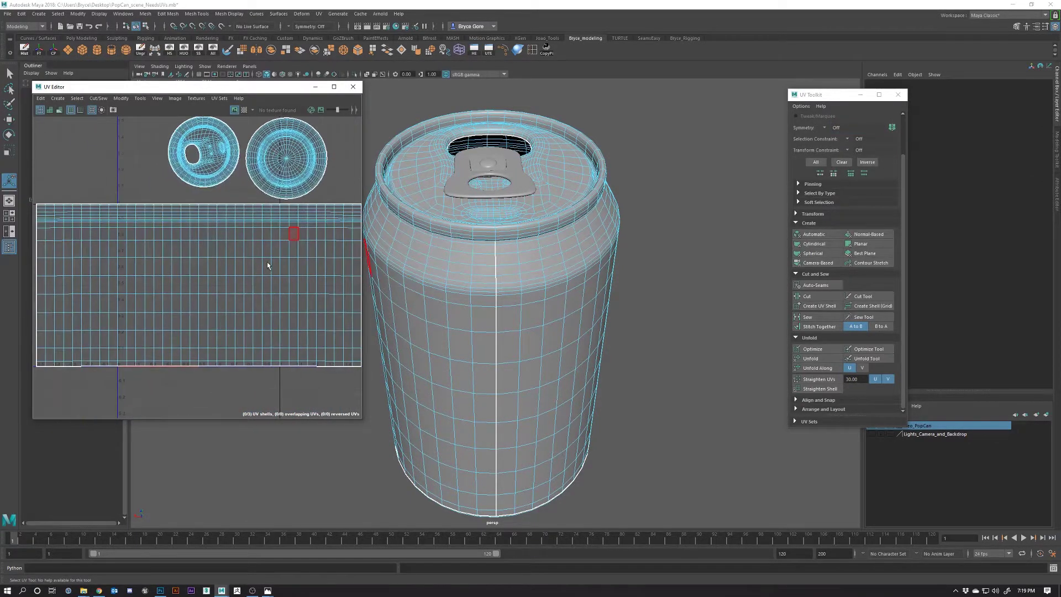
scroll(247, 233, "up", 3)
scroll(247, 234, "up", 3)
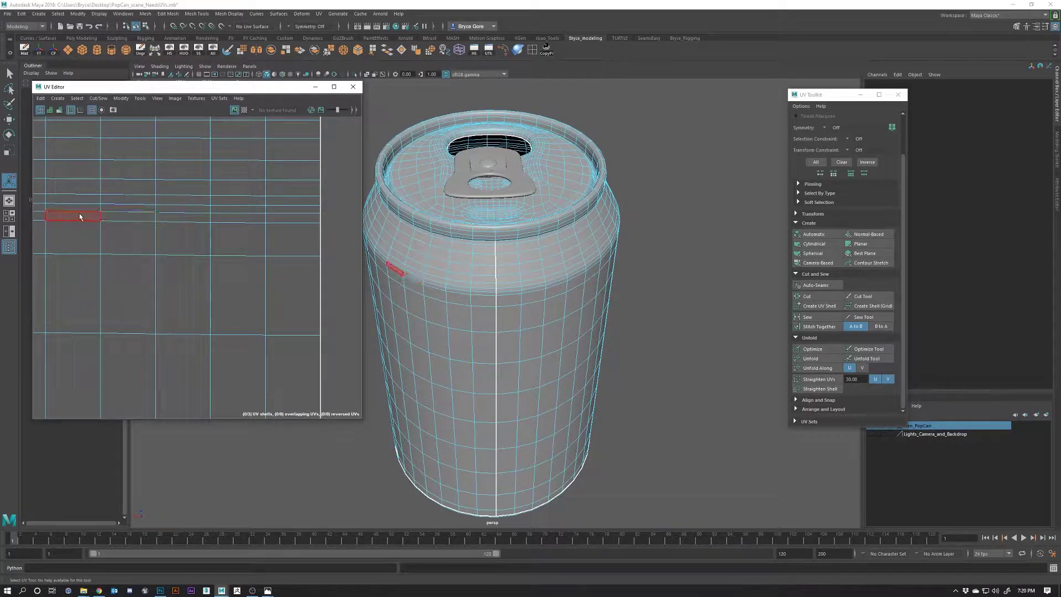
scroll(164, 291, "down", 2)
scroll(164, 291, "down", 3)
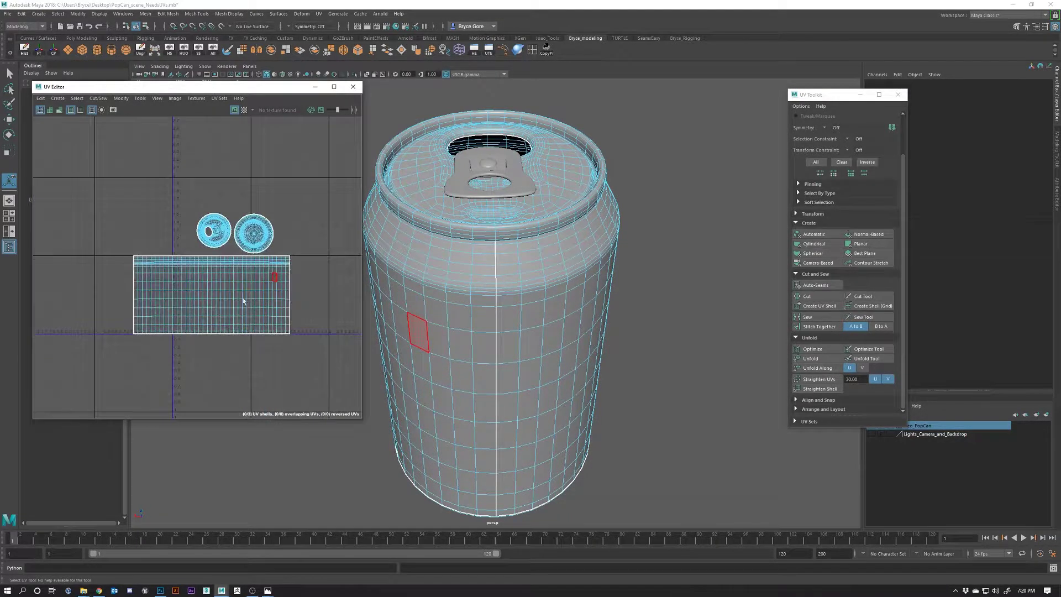
Step: Straighten the body shell's UVs in both U and V with a 30 degree angle tolerance
double_click(220, 300)
left_click(821, 380)
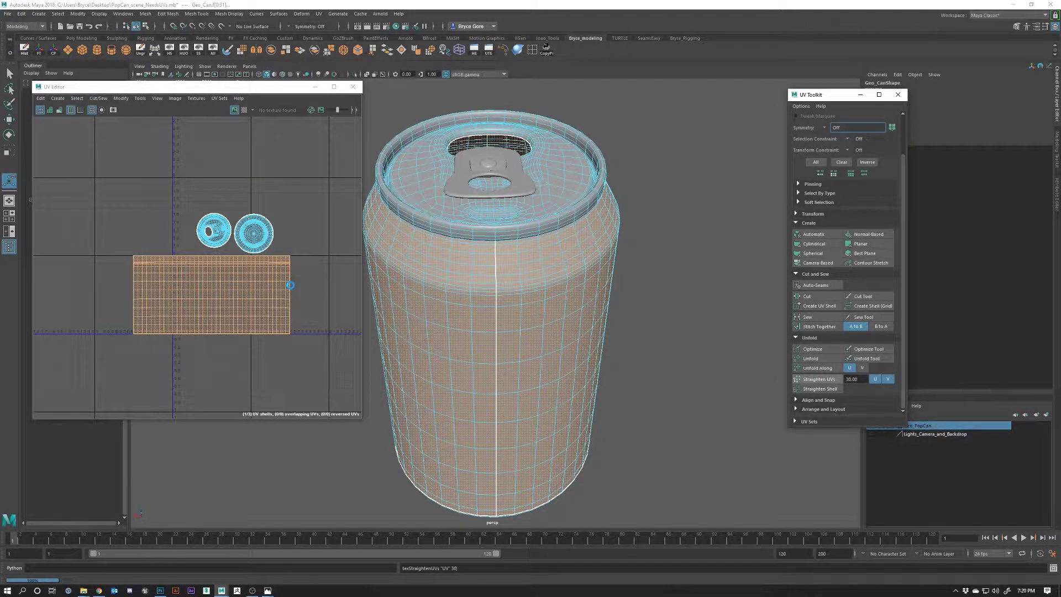
scroll(290, 285, "up", 3)
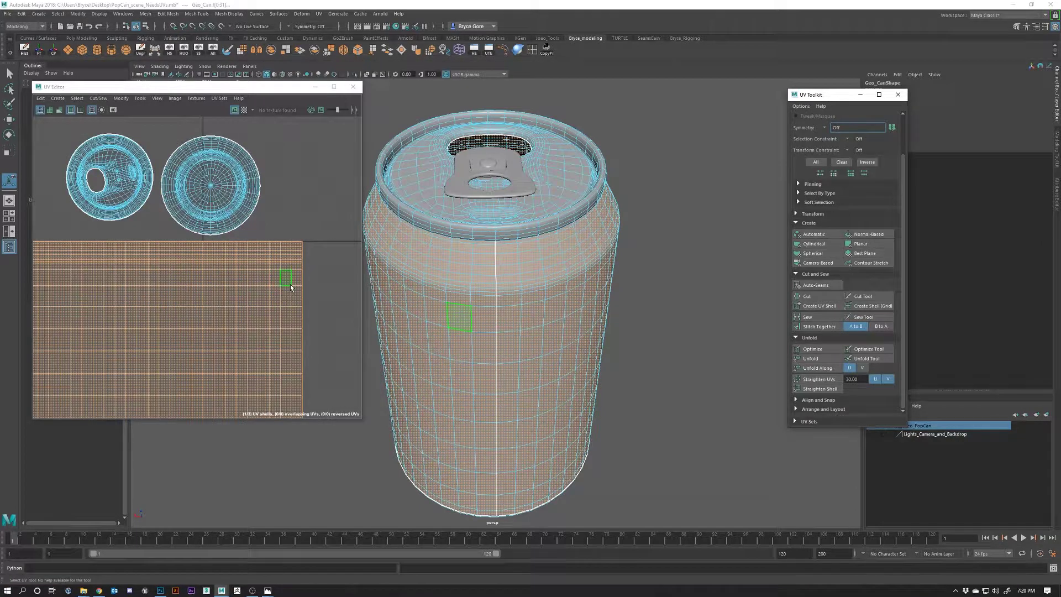
scroll(298, 281, "down", 2)
scroll(310, 273, "up", 4)
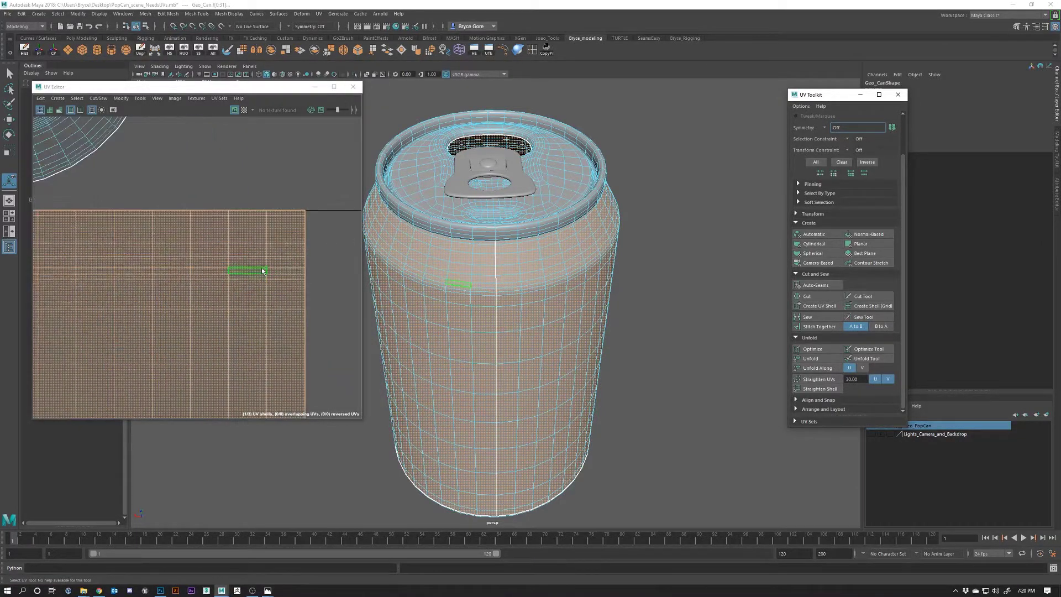
scroll(310, 286, "down", 3)
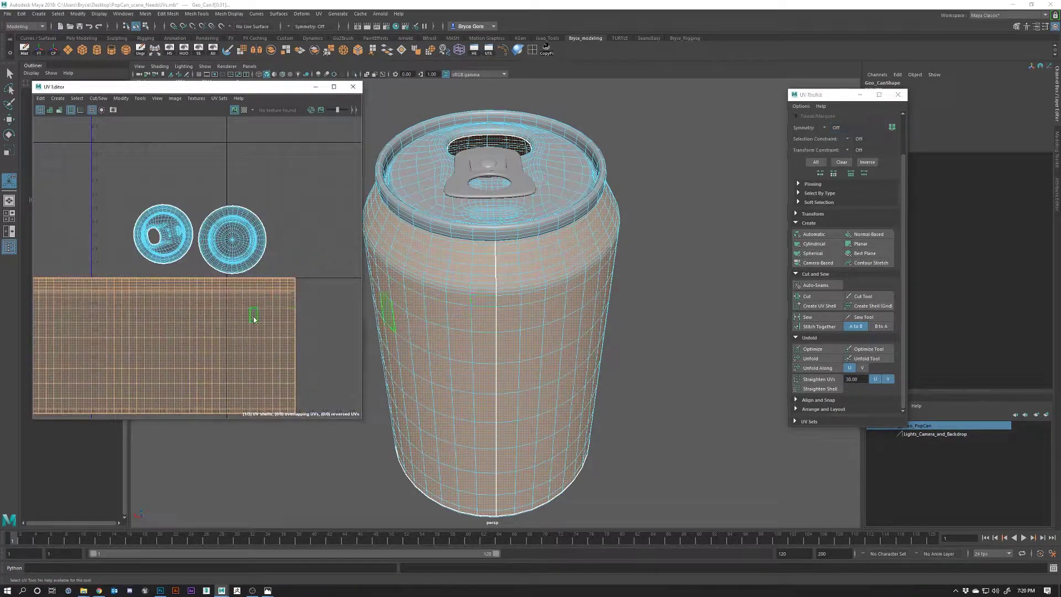
Step: Select the straightened body shell and inspect its matching faces around the can and through the lid opening
right_click(253, 316)
left_click(253, 339)
scroll(260, 266, "down", 3)
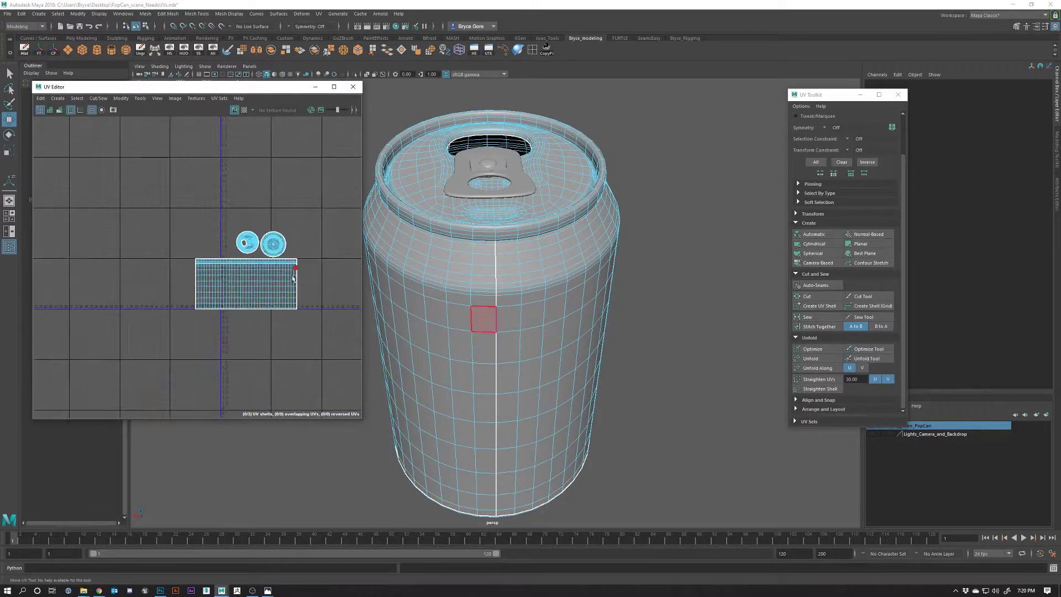
key("w")
scroll(292, 302, "up", 4)
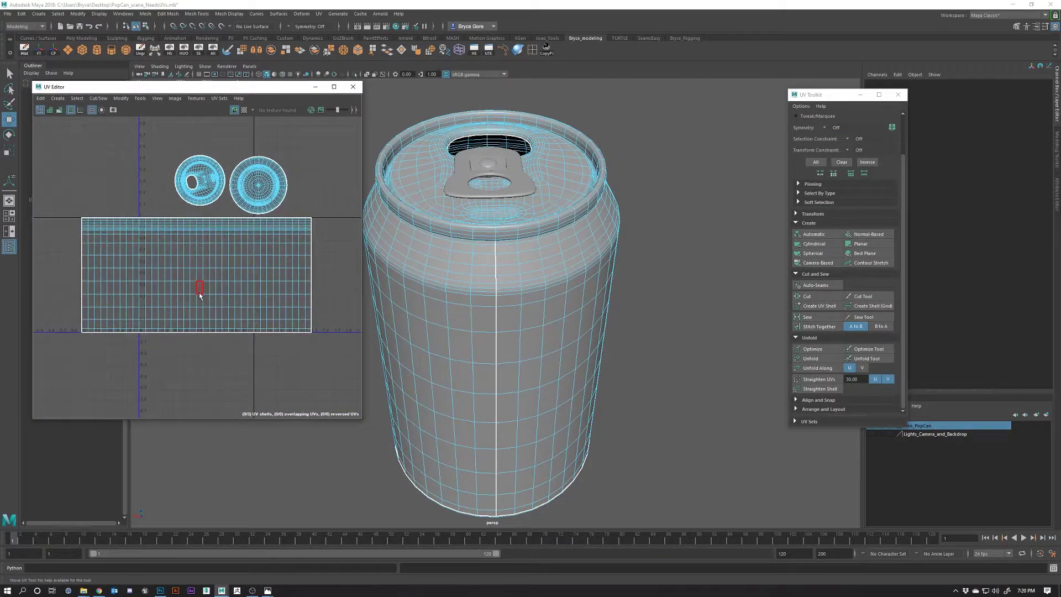
double_click(200, 290)
left_click_drag(591, 289, 497, 376)
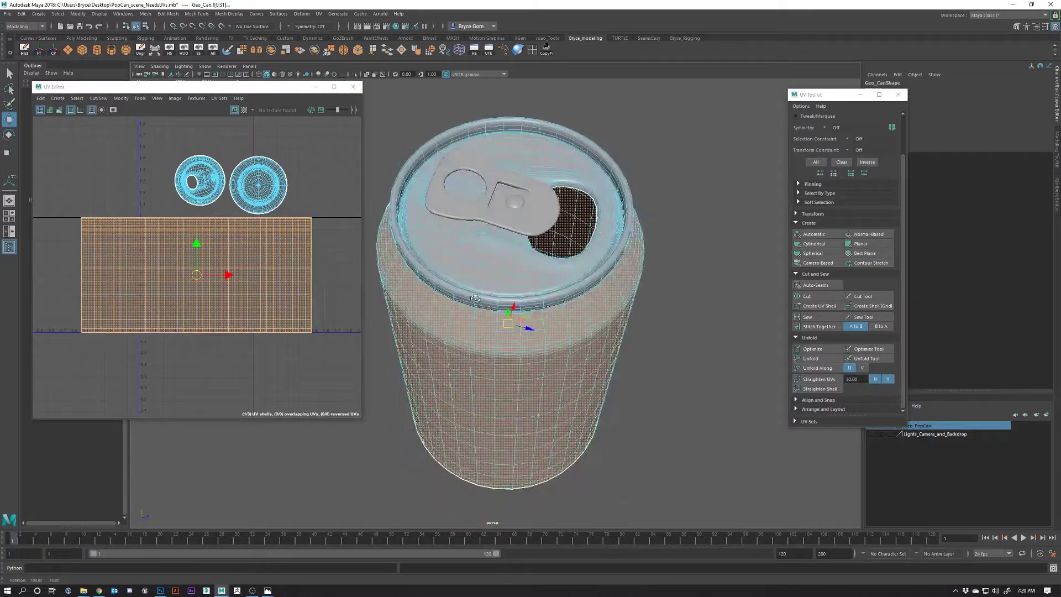
scroll(497, 375, "up", 5)
scroll(483, 381, "down", 6)
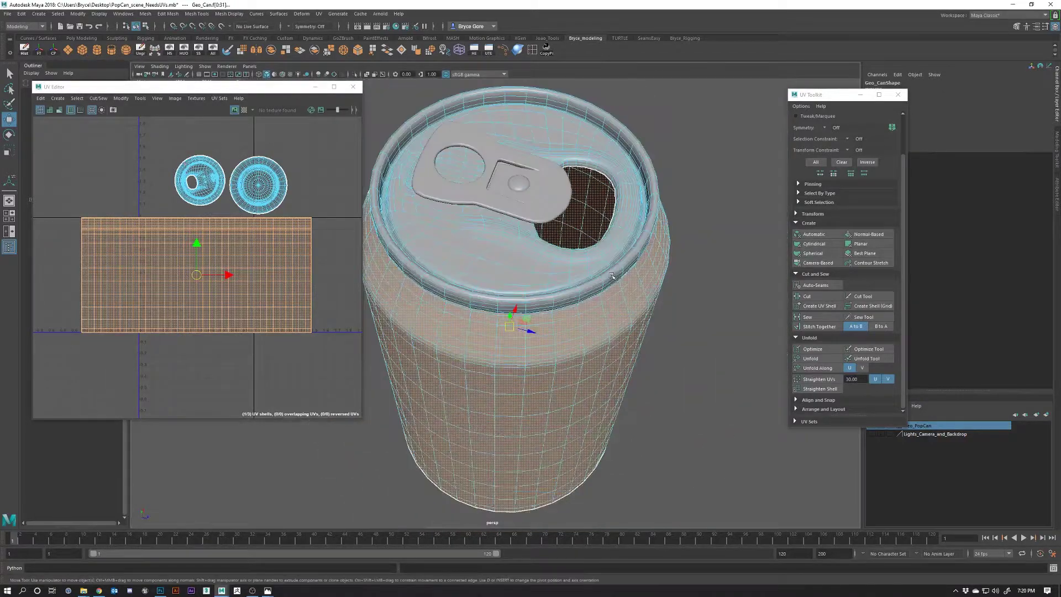
Step: Select the edge loop around the lid's mouth opening
left_click(607, 276)
scroll(613, 278, "up", 3)
key("t")
left_click_drag(615, 278, 569, 314)
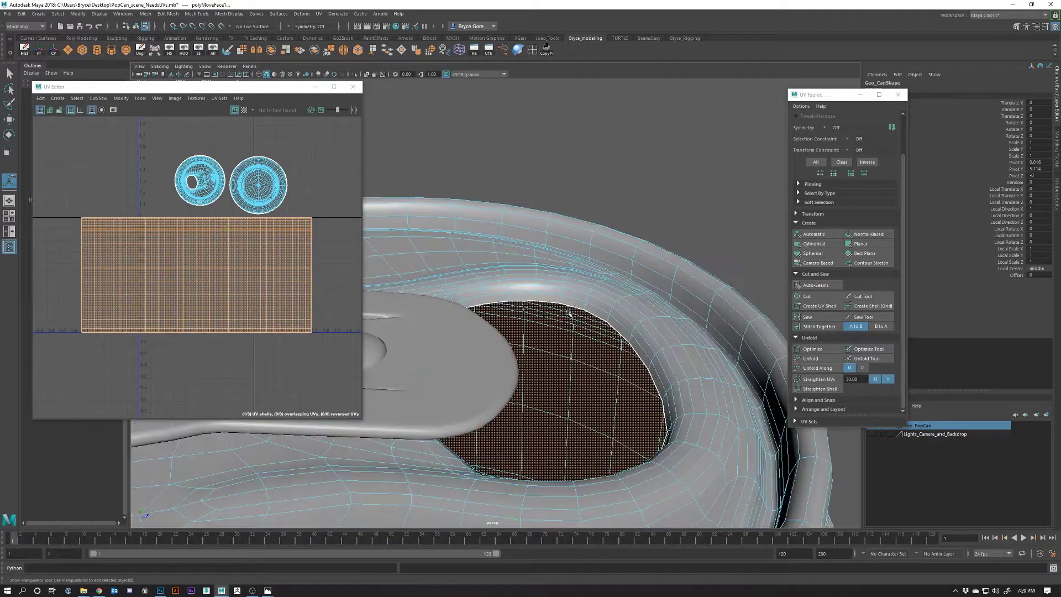
right_click(569, 297)
left_click(544, 297)
key("q")
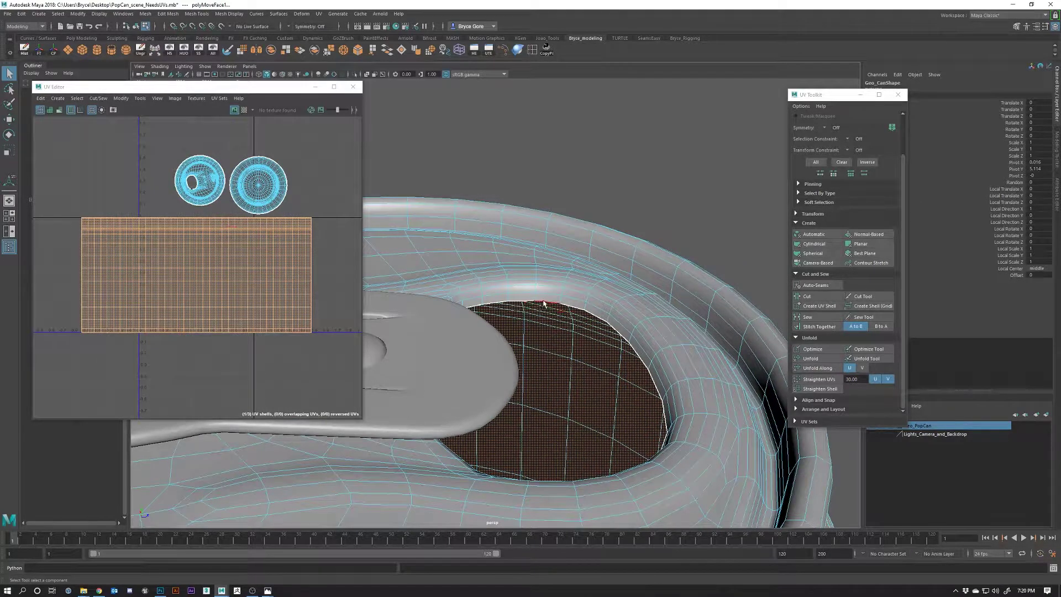
left_click(544, 302)
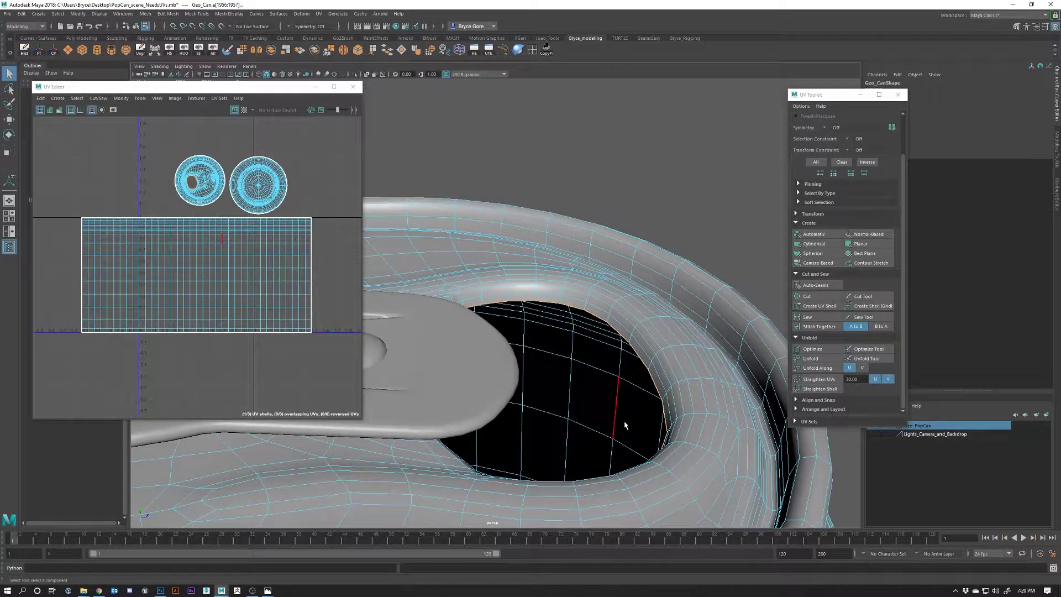
scroll(556, 270, "down", 5)
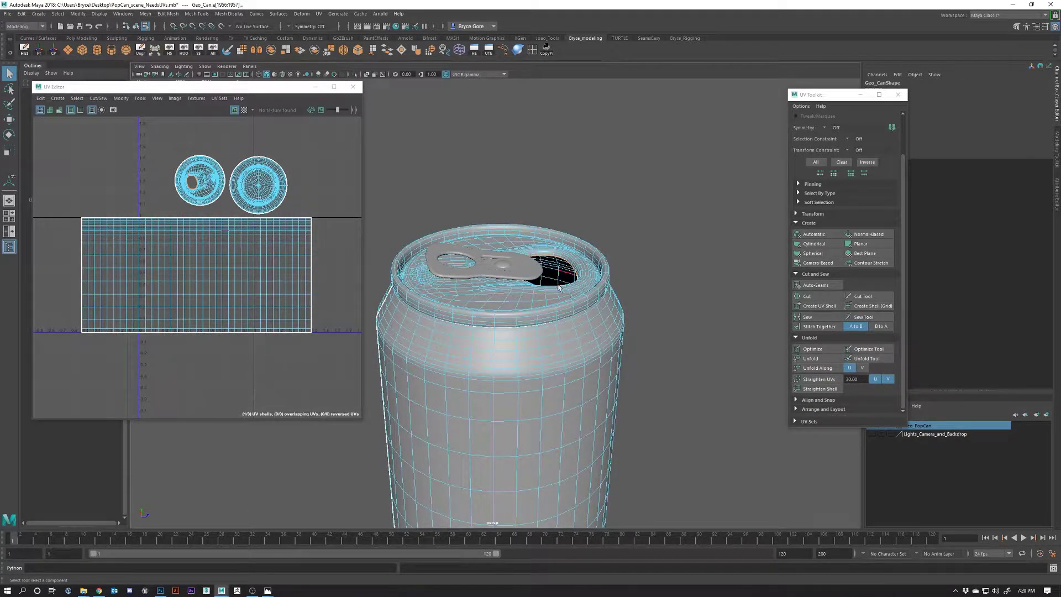
Step: Return to object mode and select the whole can, and select the body's UV shell again
left_click_drag(618, 293, 531, 306)
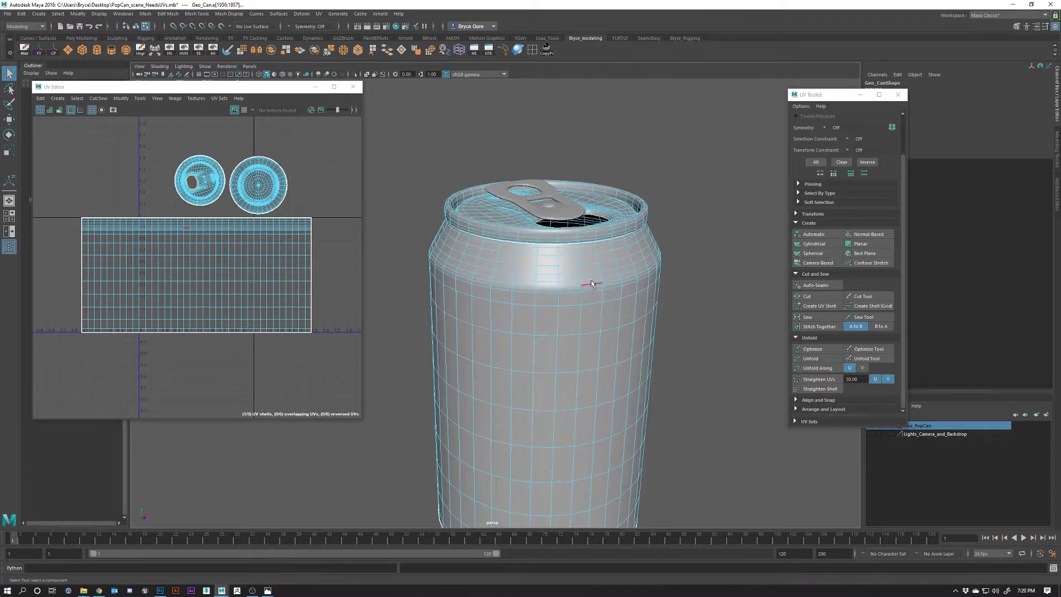
right_click(577, 296)
left_click(683, 273)
key("w")
left_click(559, 264)
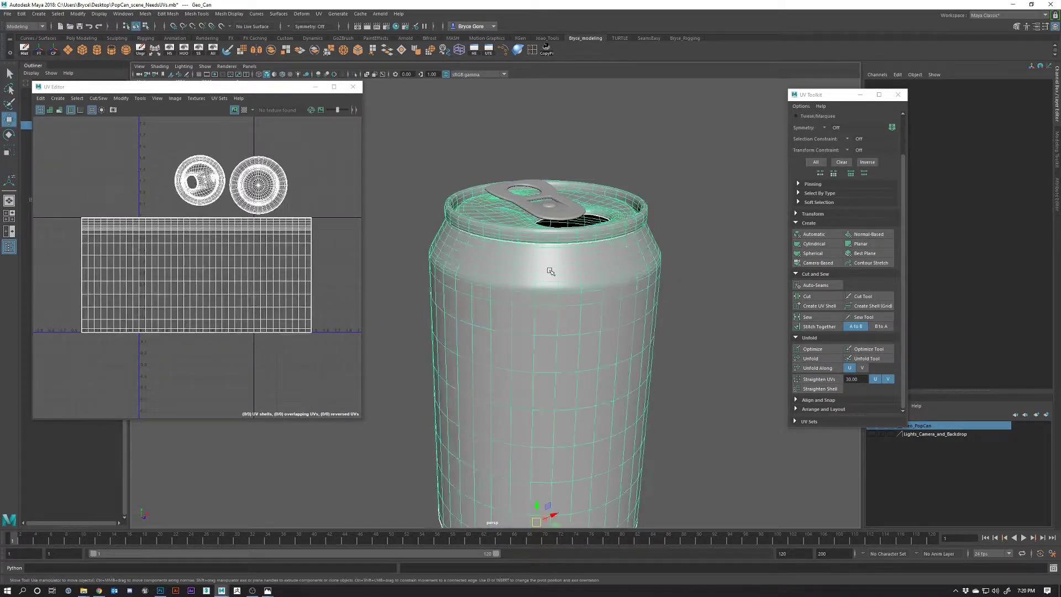
scroll(632, 311, "down", 3)
left_click_drag(659, 350, 555, 344)
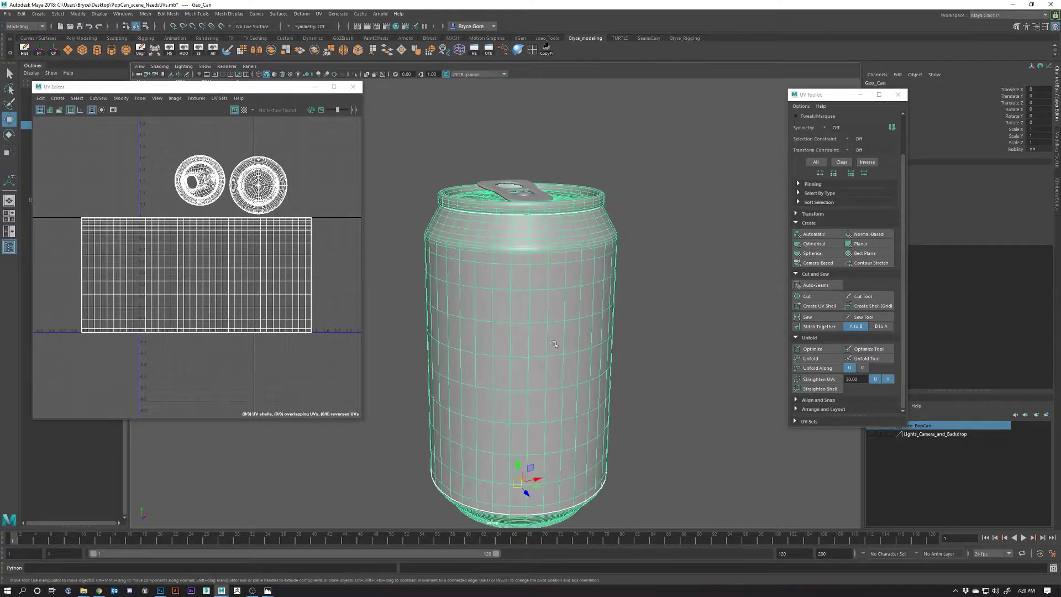
right_click(227, 279)
left_click(225, 289)
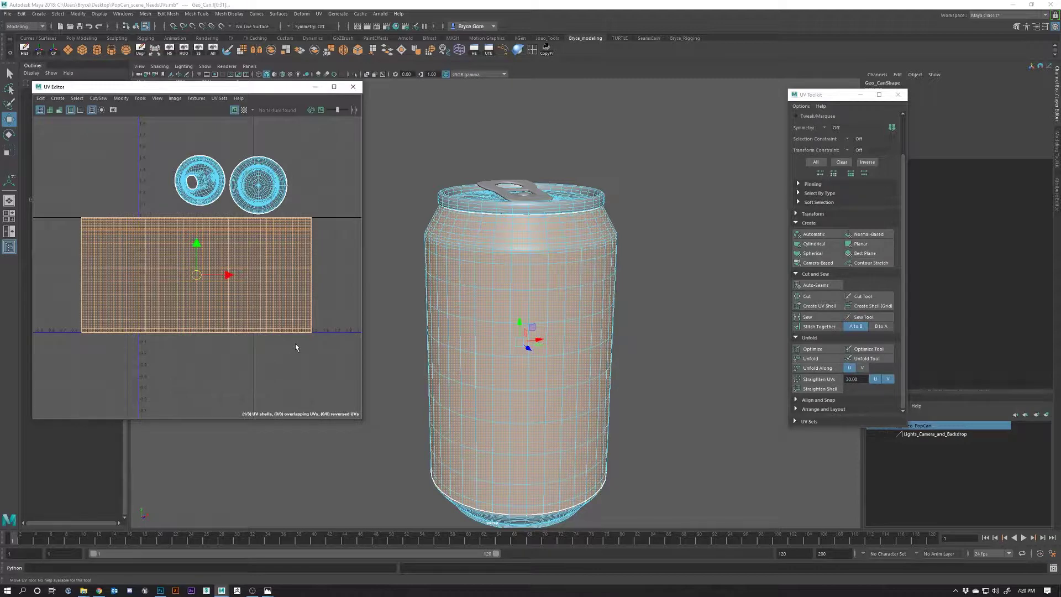
Step: Select all three UV shells and set their texel density to 50 px/unit at a map size of 512
left_click_drag(61, 155, 326, 347)
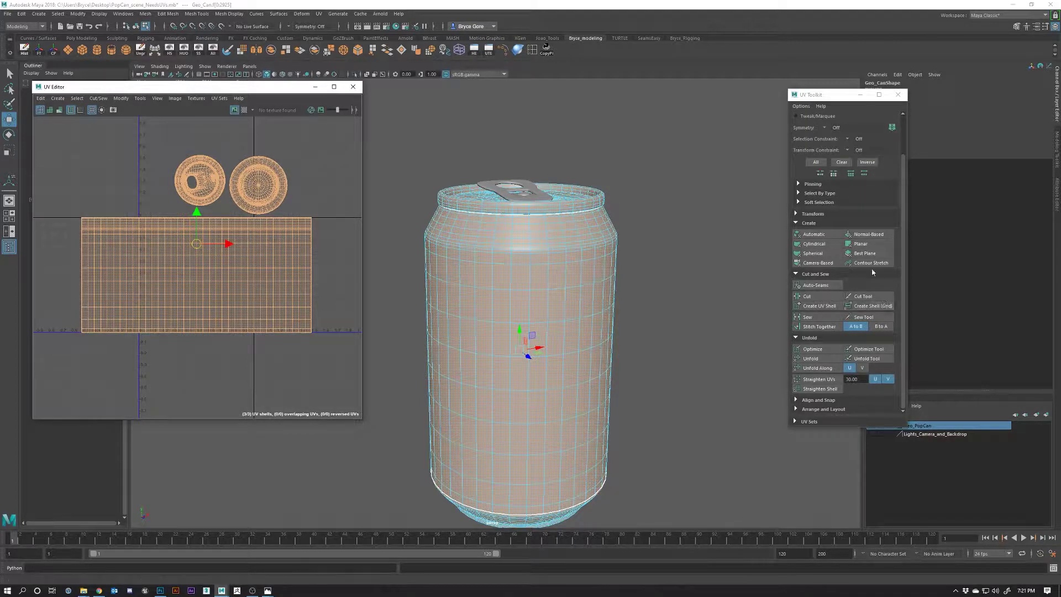
left_click(812, 214)
scroll(812, 337, "down", 3)
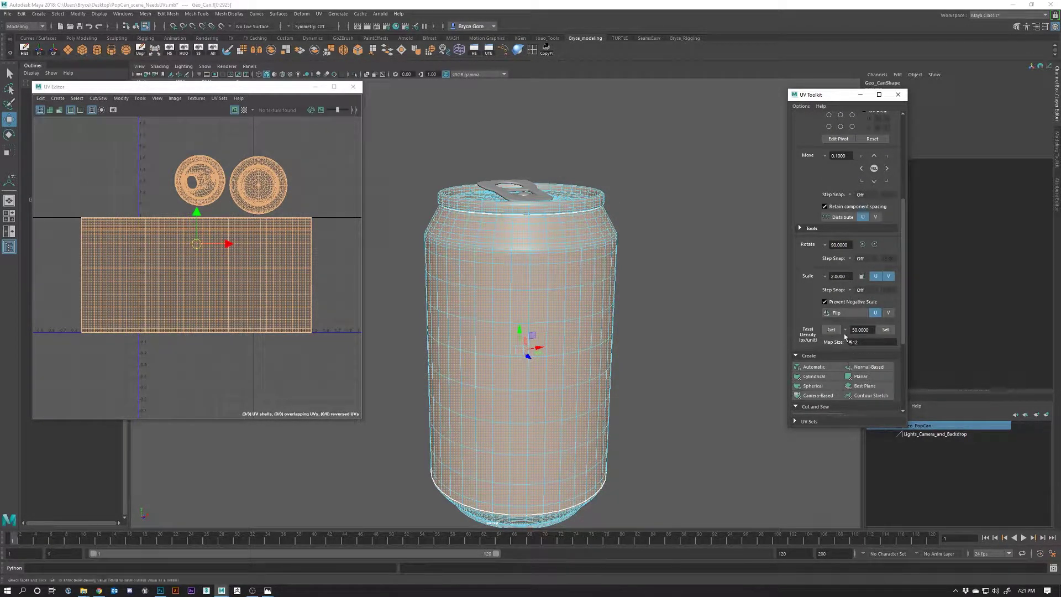
left_click(887, 331)
left_click(243, 370)
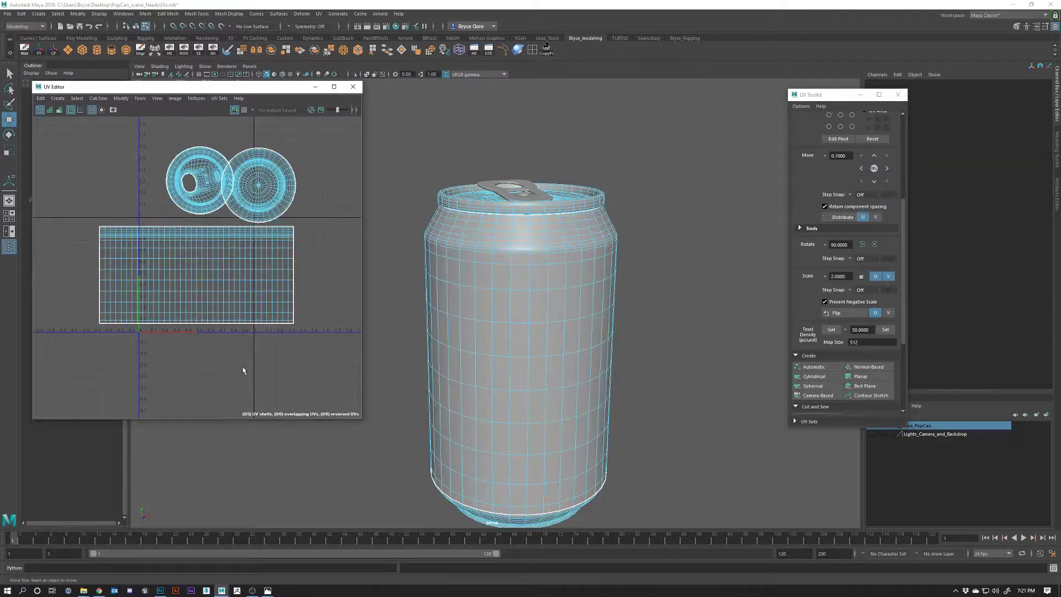
Step: Move the lid's UV shell clear of the overlapping bottom shell
left_click_drag(263, 259, 282, 291)
left_click(229, 219)
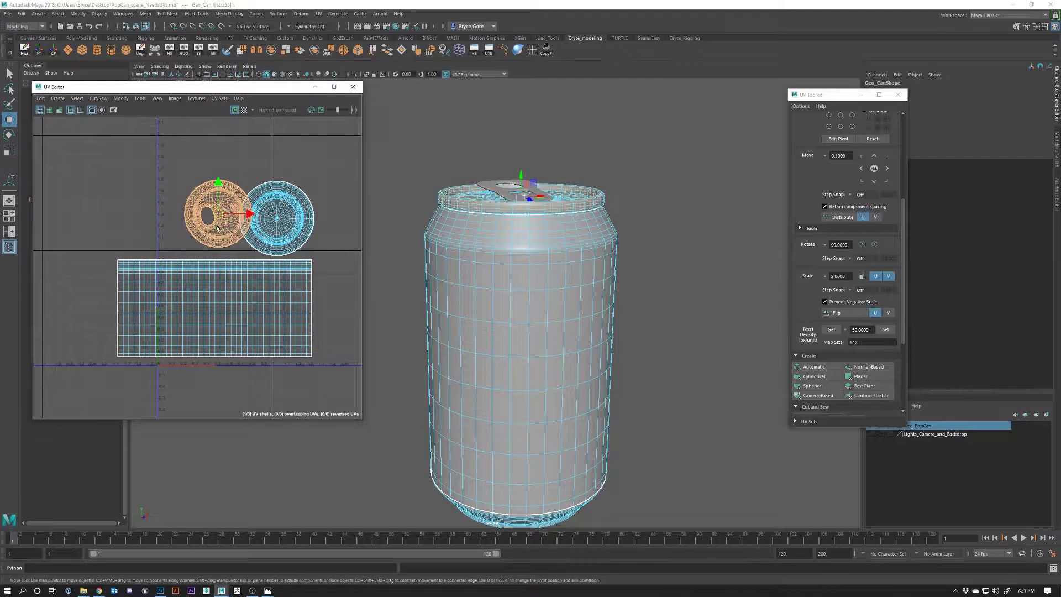
left_click_drag(217, 228, 191, 214)
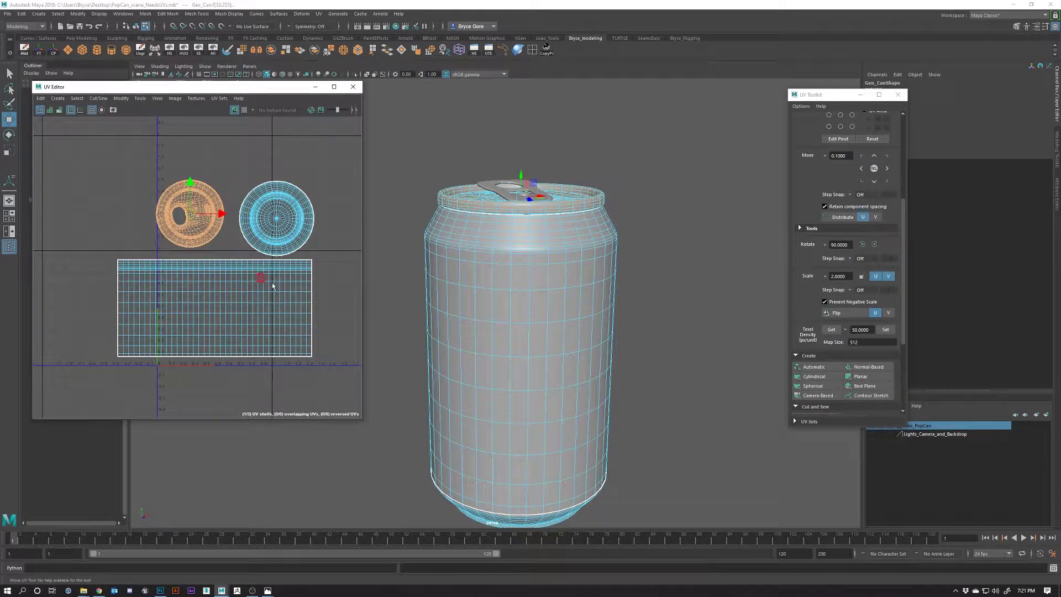
left_click(336, 253)
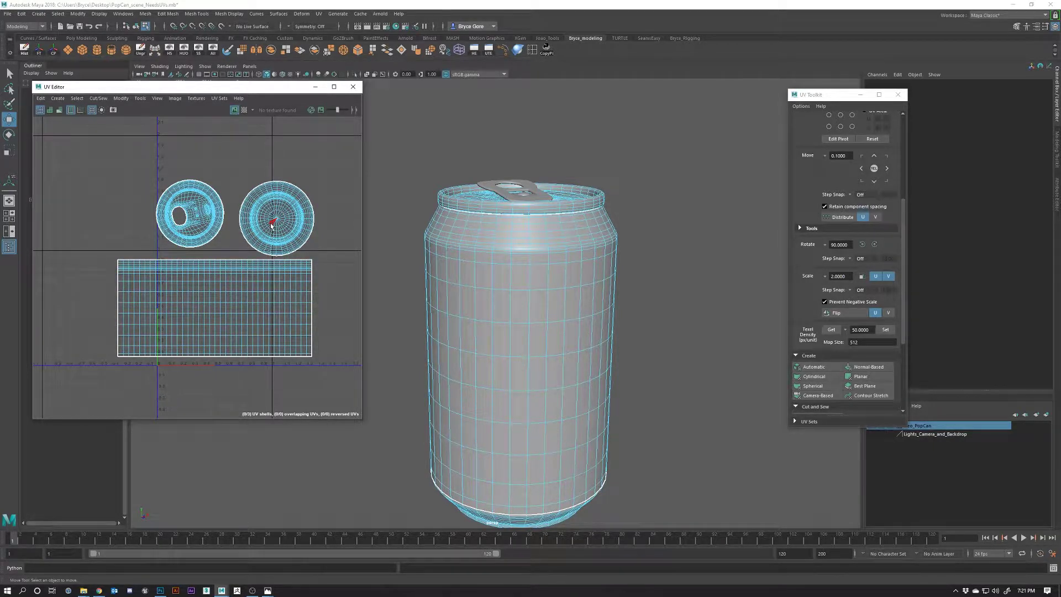
Step: Move the body's UV shell so its lower-left corner sits at the UV origin, and clear the selection
scroll(230, 249, "up", 4)
scroll(229, 248, "down", 3)
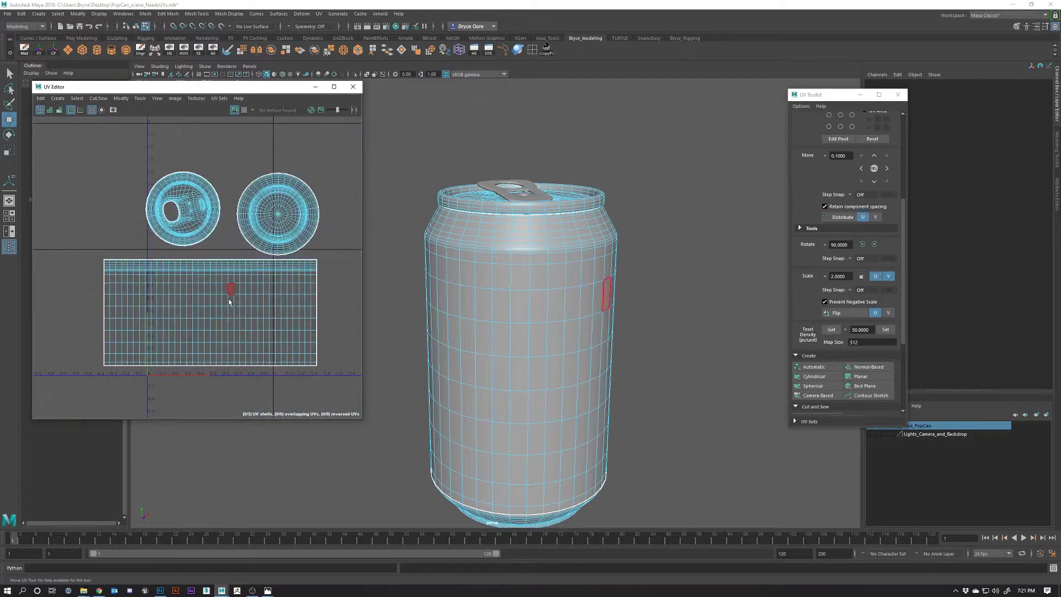
left_click(216, 321)
left_click_drag(208, 313, 255, 272)
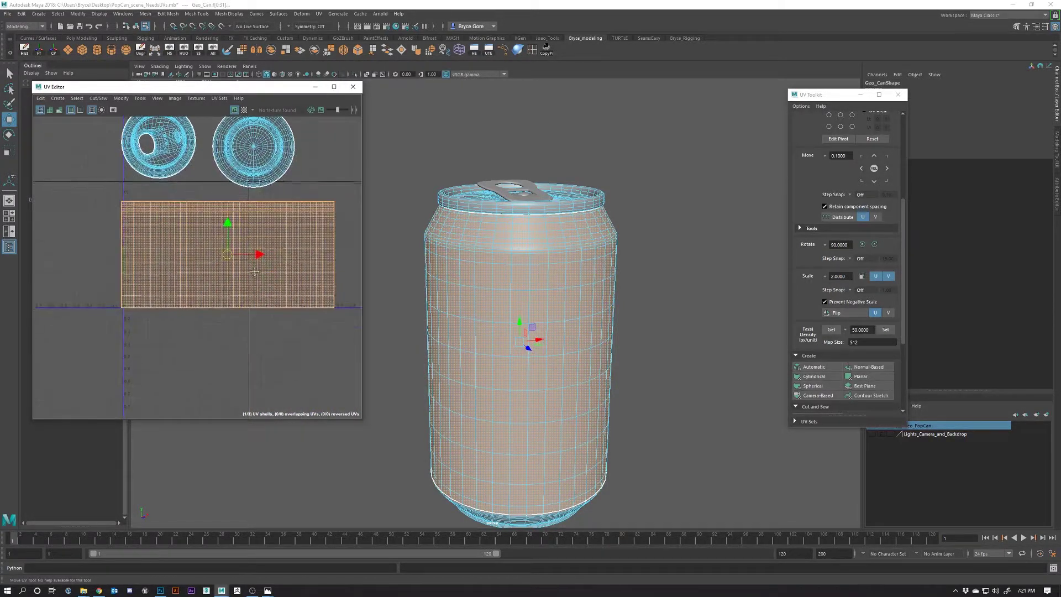
left_click_drag(108, 237, 140, 310)
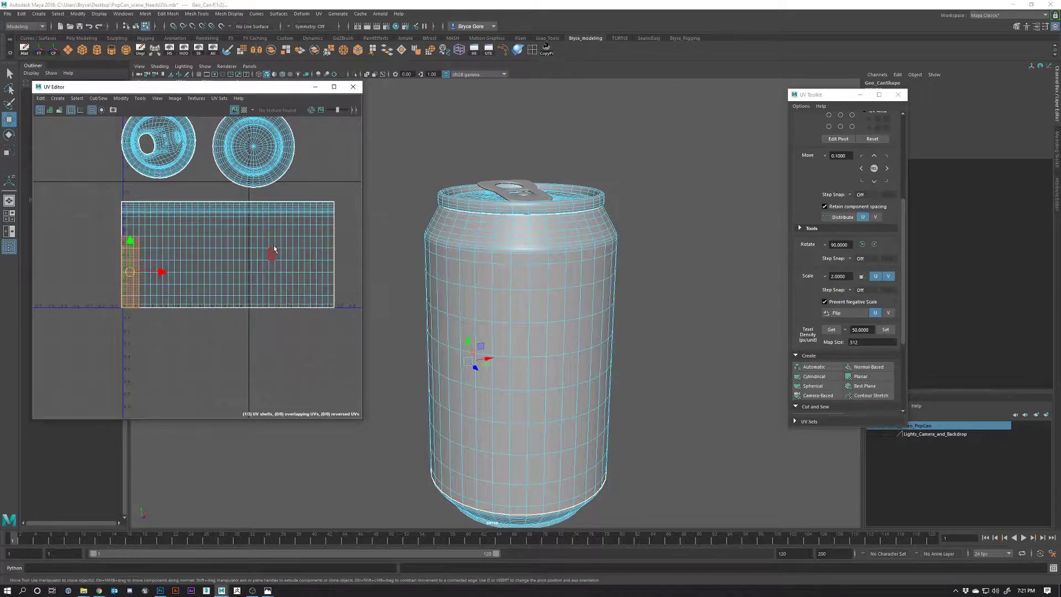
left_click(304, 367)
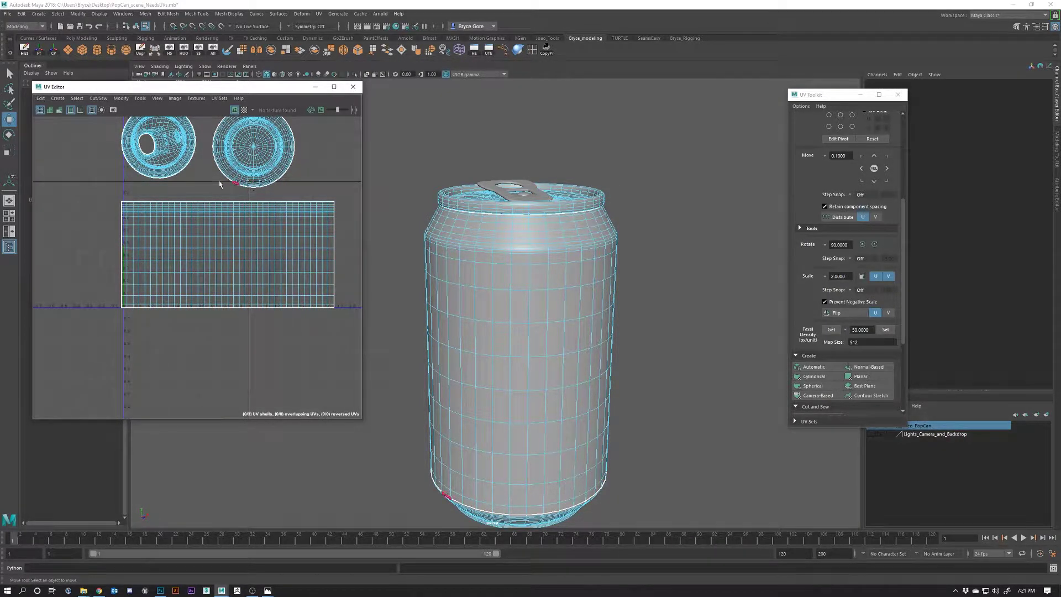
Step: Select all three UV shells and automatically lay them out in the UV space
scroll(199, 276, "down", 2)
left_click_drag(116, 139, 367, 345)
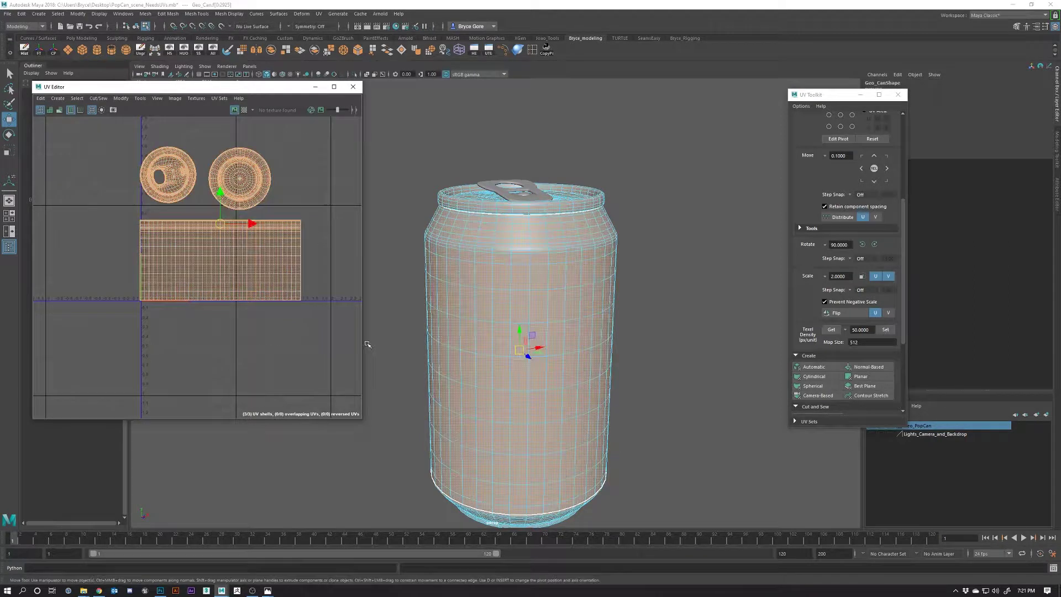
scroll(832, 331, "down", 4)
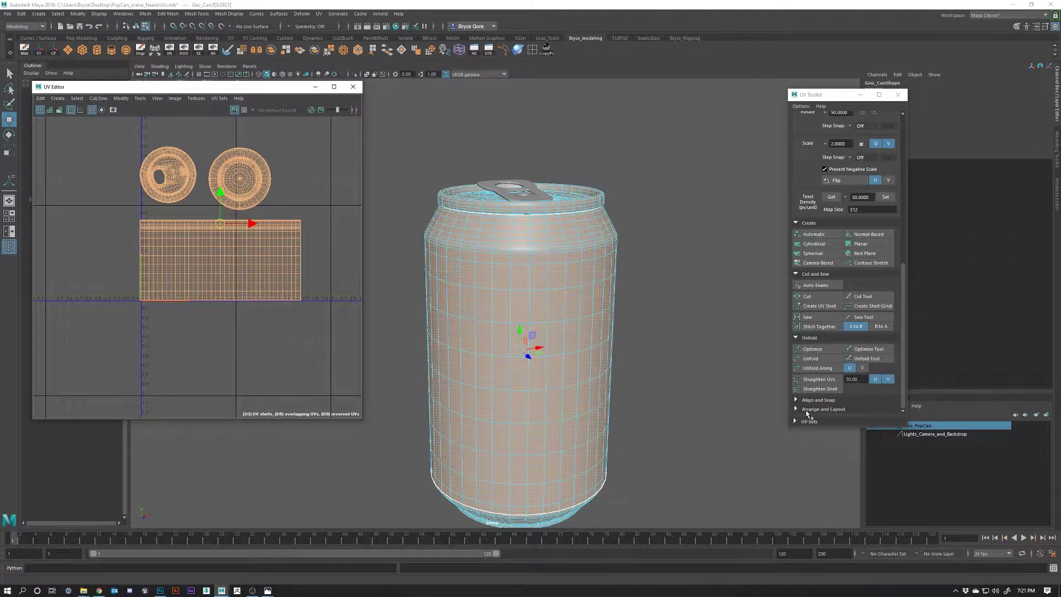
left_click(808, 410)
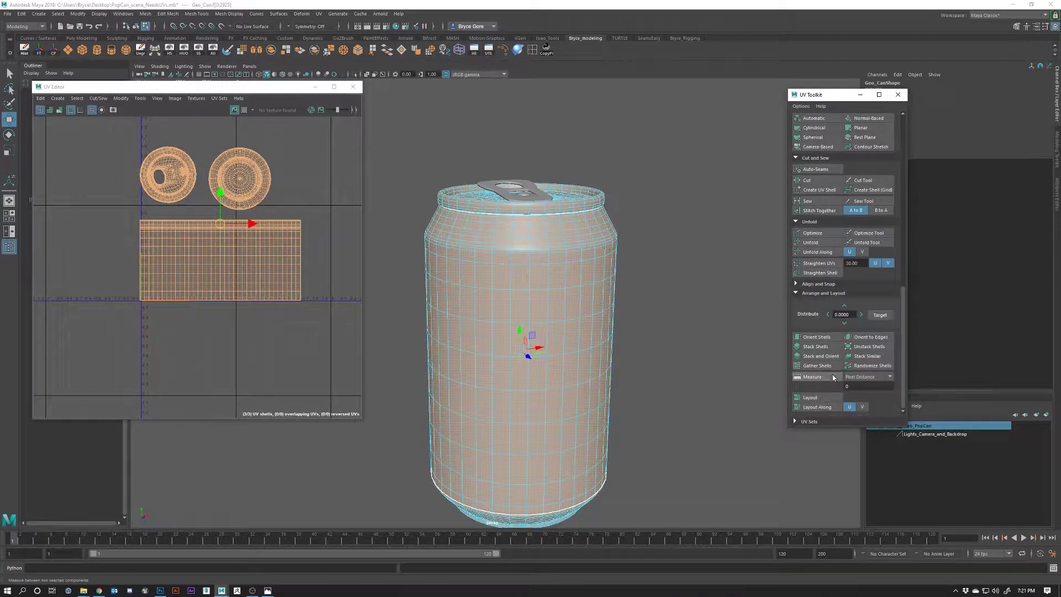
left_click(813, 399)
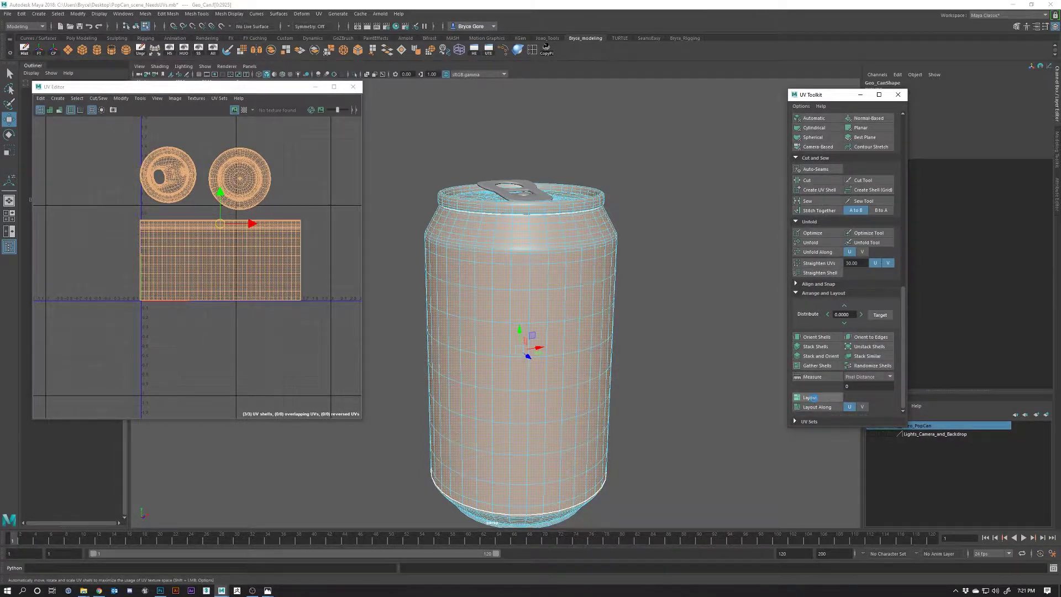
left_click(227, 356)
scroll(216, 295, "up", 1)
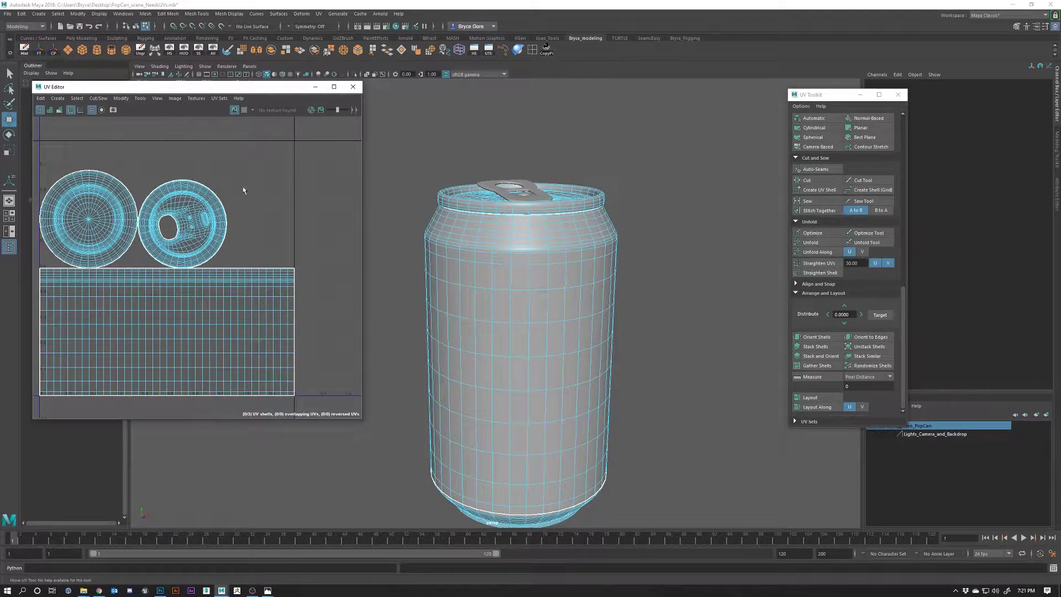
Step: Return to object mode and select the can and the tab in turn to compare their UVs
left_click_drag(614, 281, 534, 265)
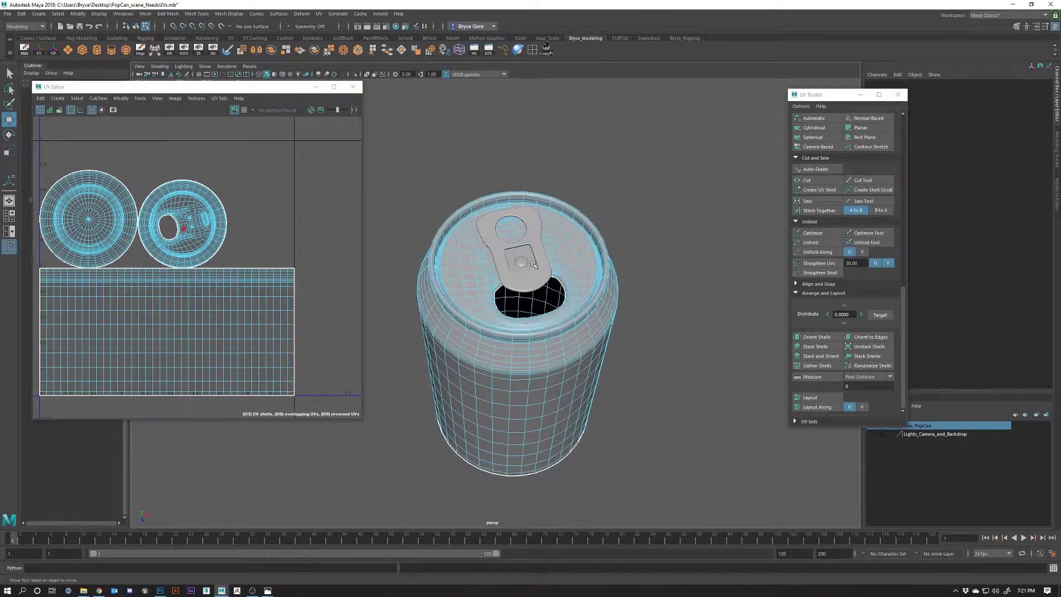
right_click(535, 265)
left_click(574, 252)
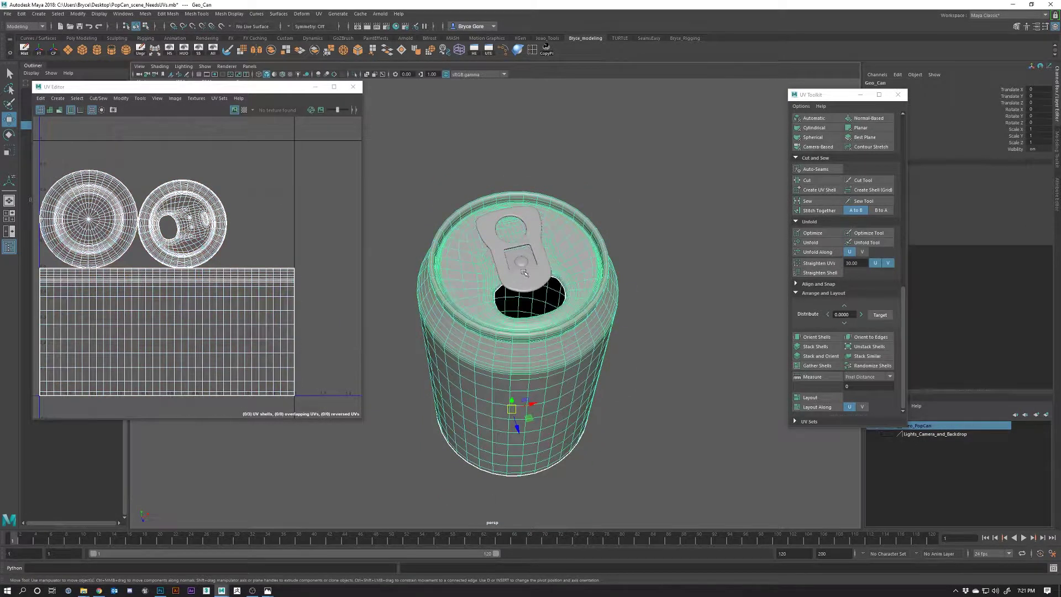
left_click(540, 278)
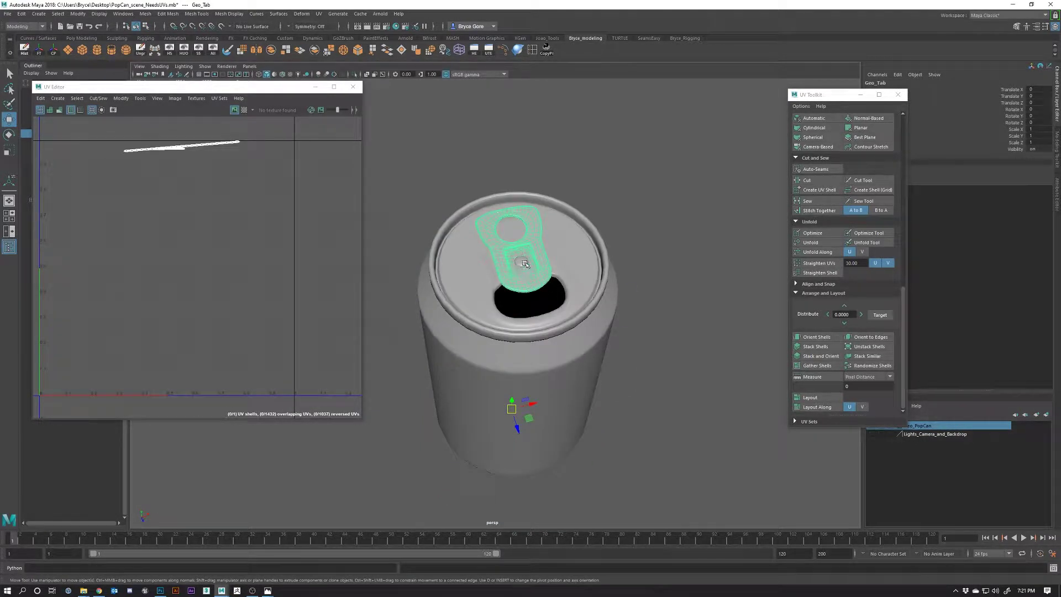
left_click(590, 271)
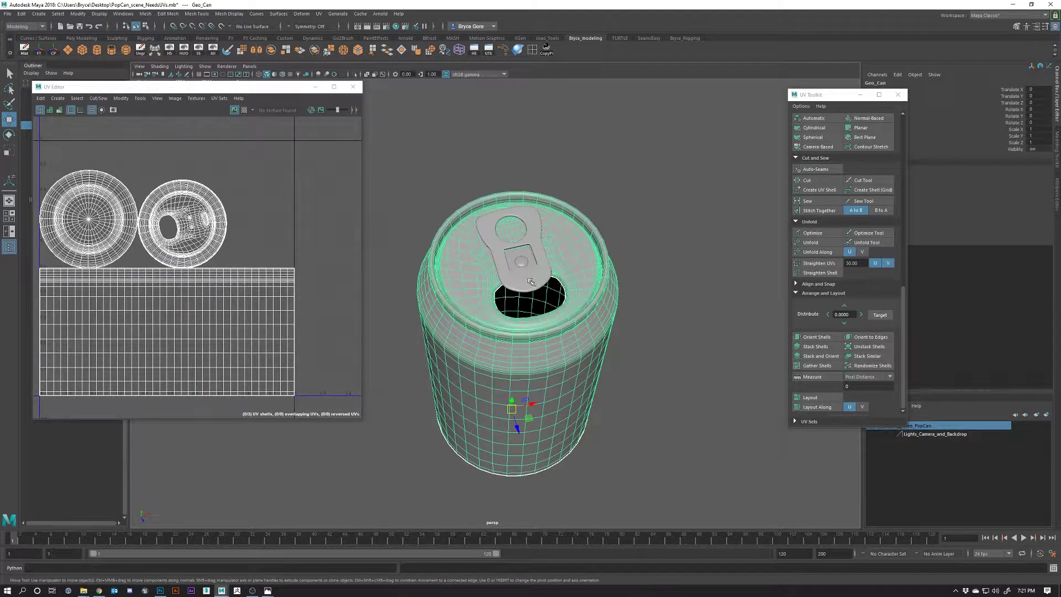
Step: Select all the pop can's objects to view their UVs together, and clear the selection
left_click(426, 173)
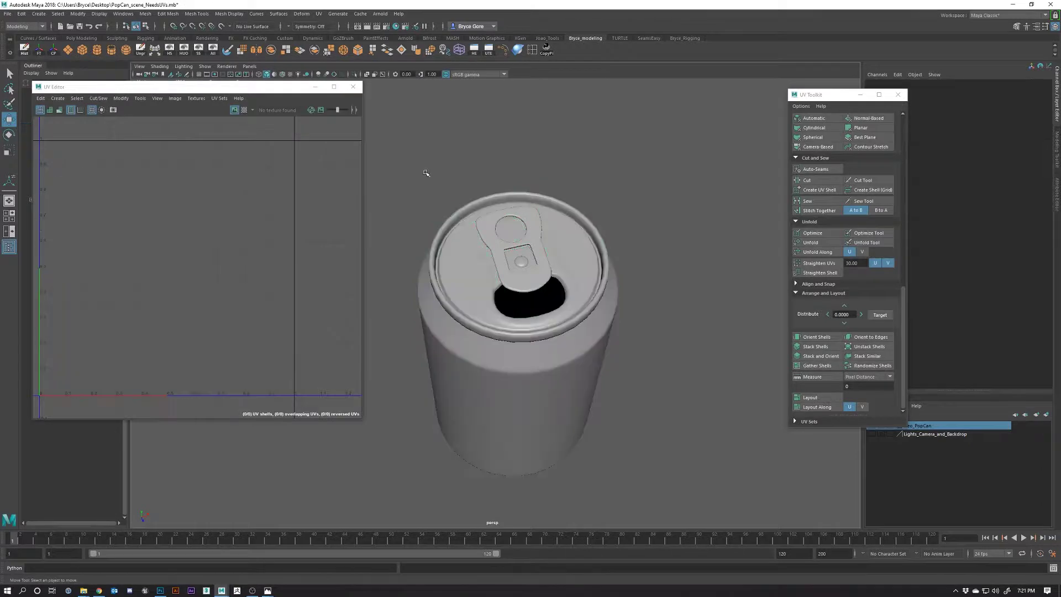
left_click_drag(462, 212, 632, 371)
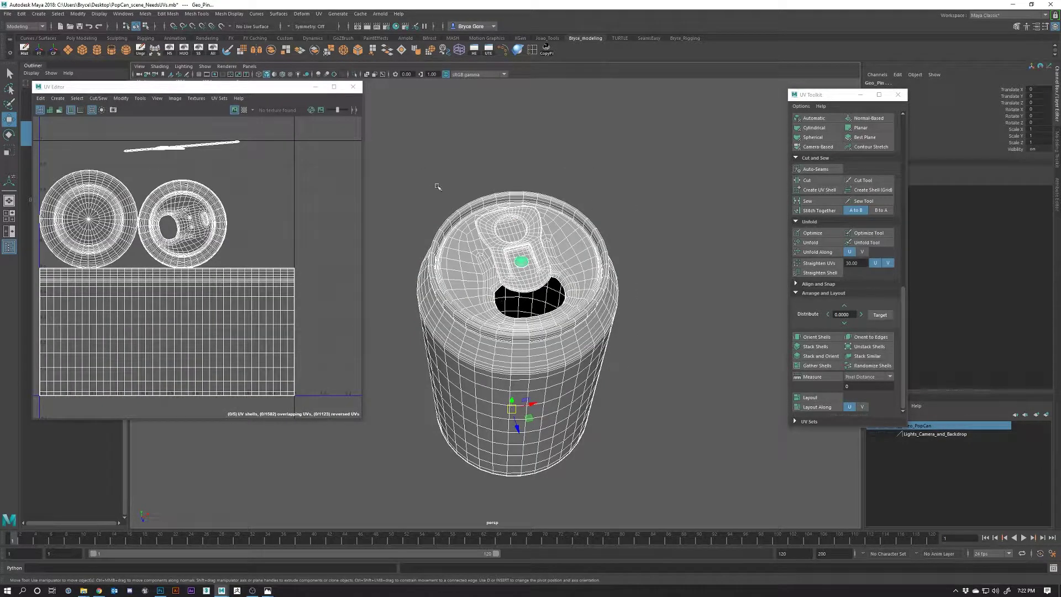
left_click_drag(437, 185, 672, 415)
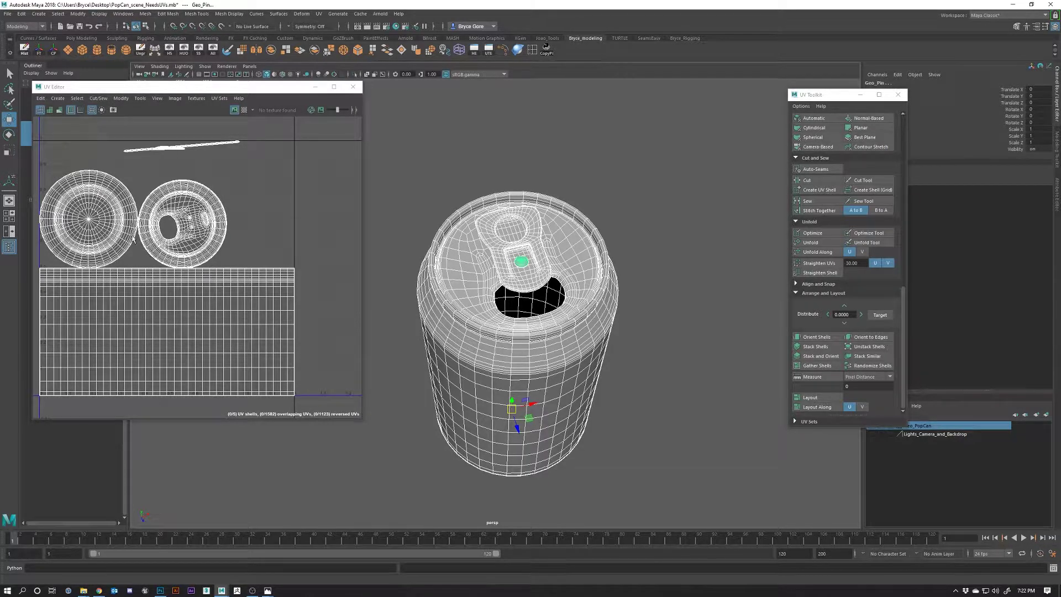
left_click(694, 110)
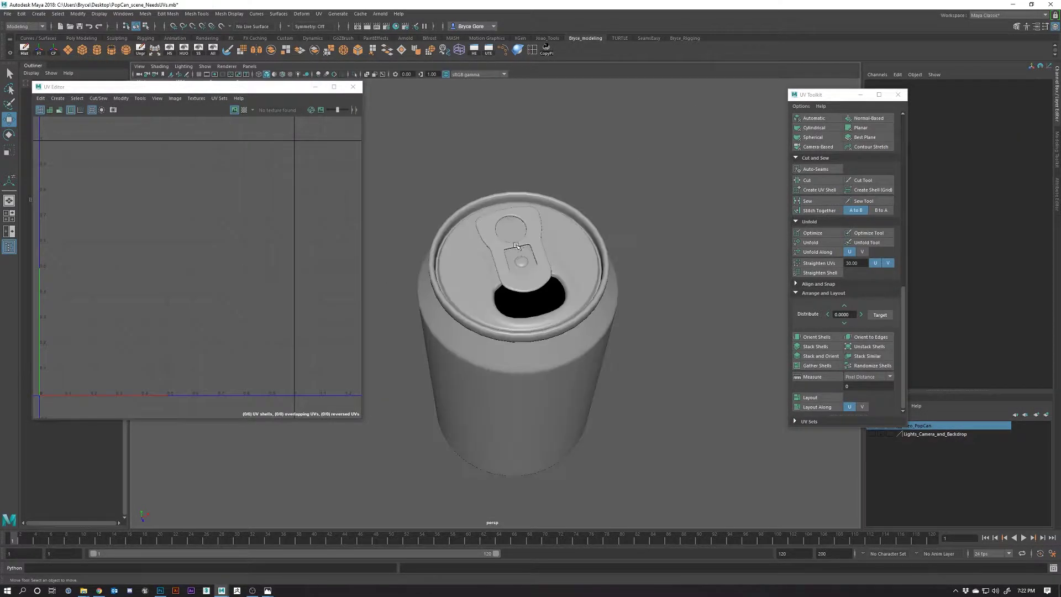
Step: Select the tab, bring its UVs into close view and widen the UV Editor
left_click(531, 236)
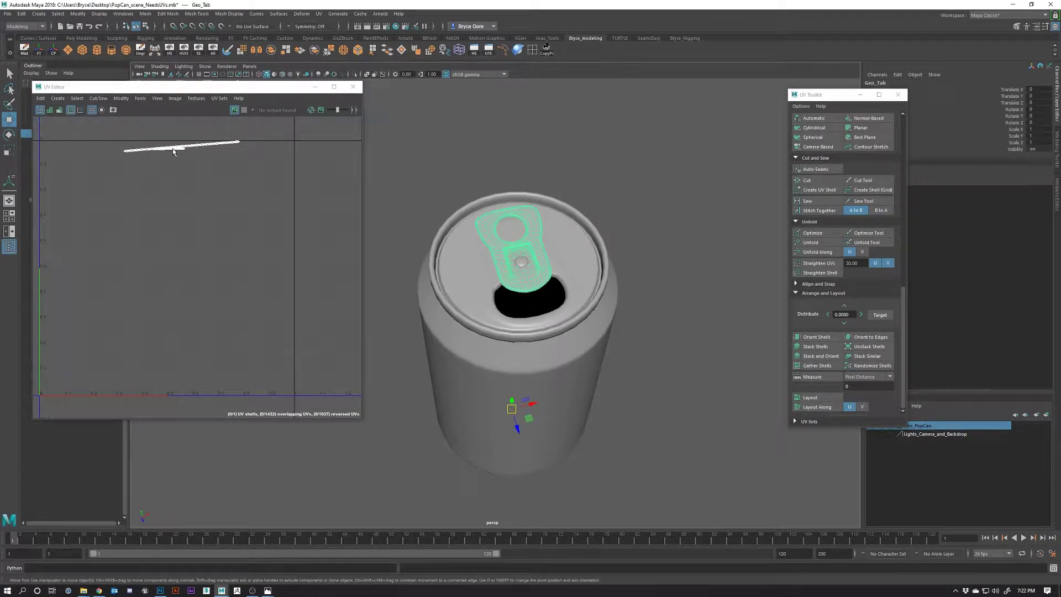
scroll(173, 158, "up", 5)
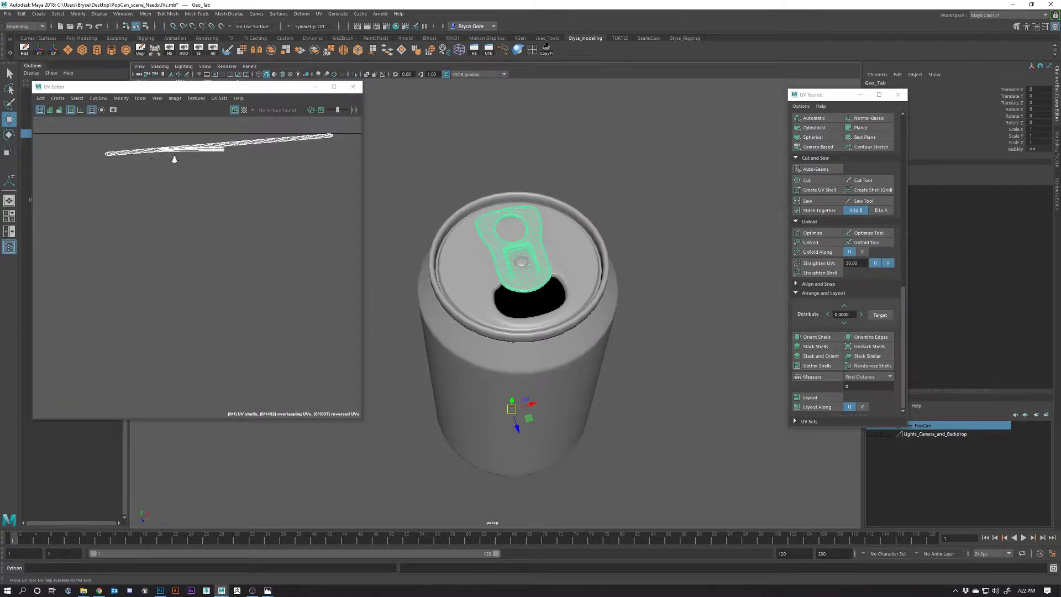
left_click_drag(364, 193, 444, 194)
scroll(539, 252, "up", 3)
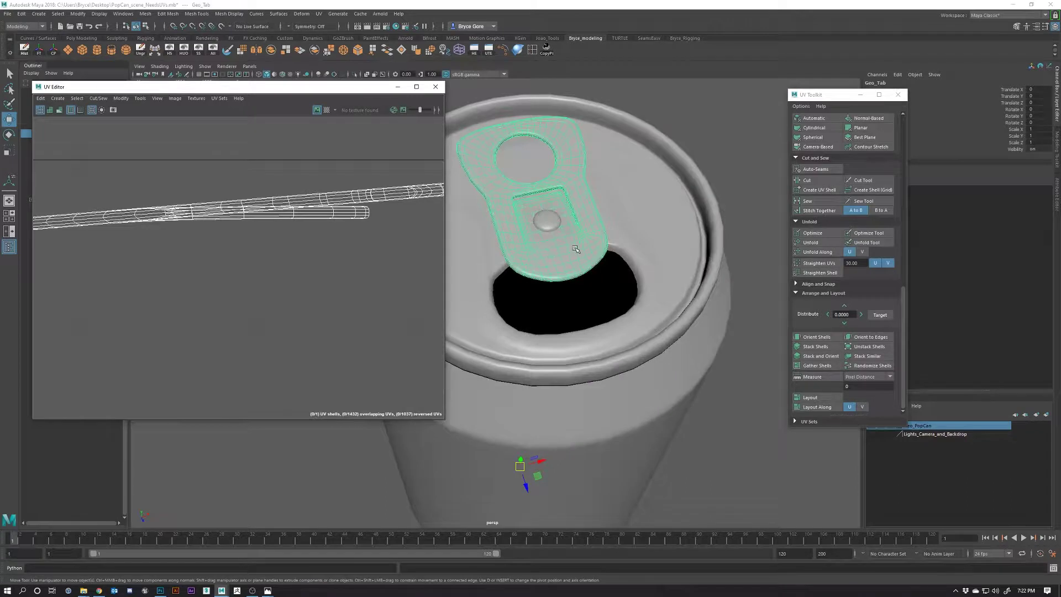
Step: Isolate the tab to view it on its own, and turn isolation off again
key("ctrl+1")
key("f")
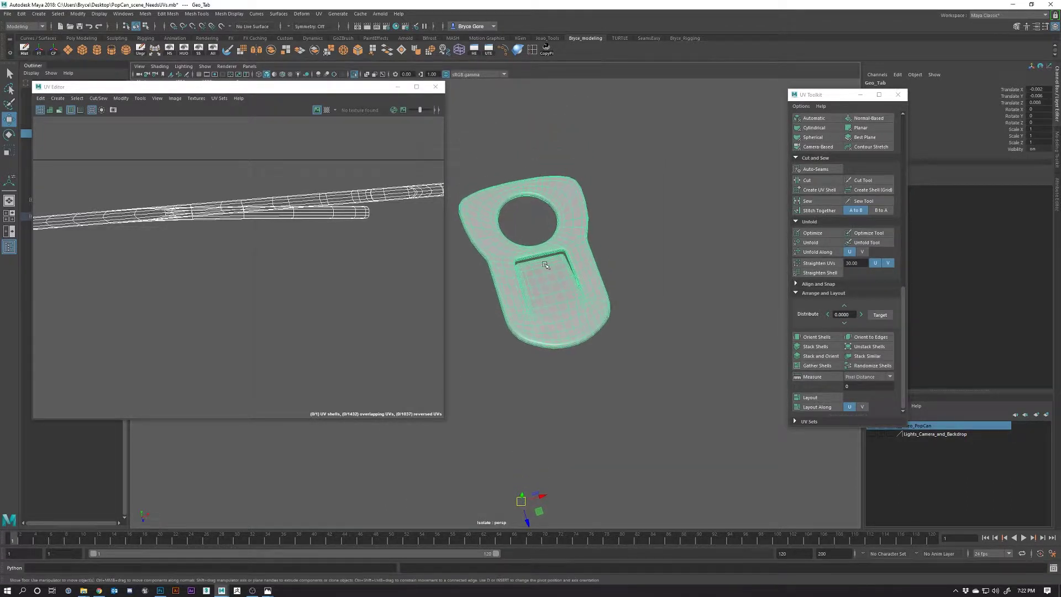
left_click(356, 76)
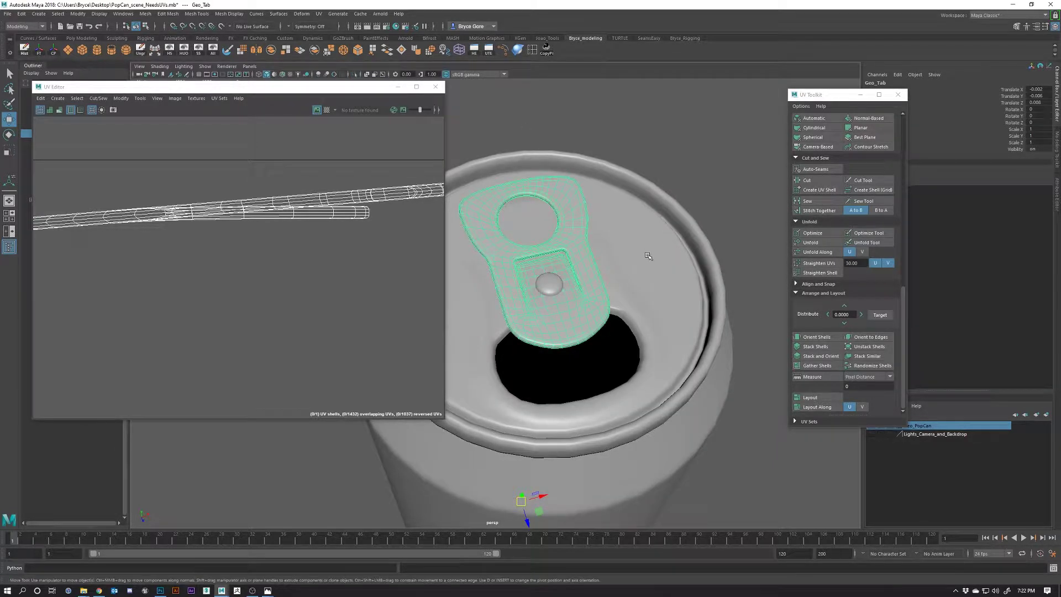
left_click(354, 77)
left_click(353, 77)
Step: Switch the tab to edge selection mode
scroll(614, 271, "up", 6)
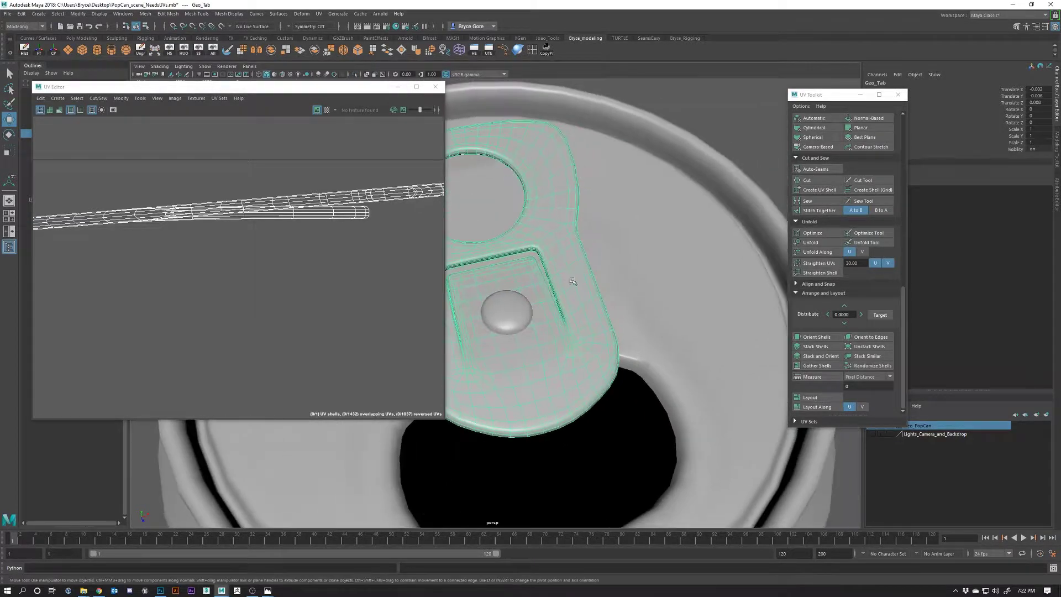
scroll(613, 271, "up", 1)
right_click(627, 281)
left_click(633, 220)
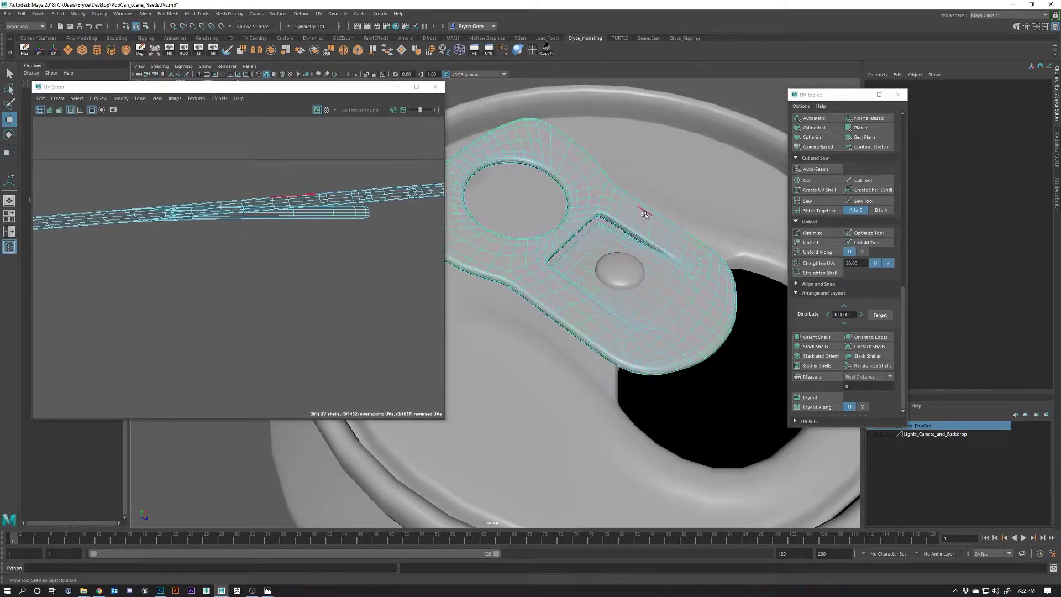
Step: Select the edge loop along the inner rim of the tab's round hole
scroll(585, 203, "up", 3)
scroll(585, 203, "down", 5)
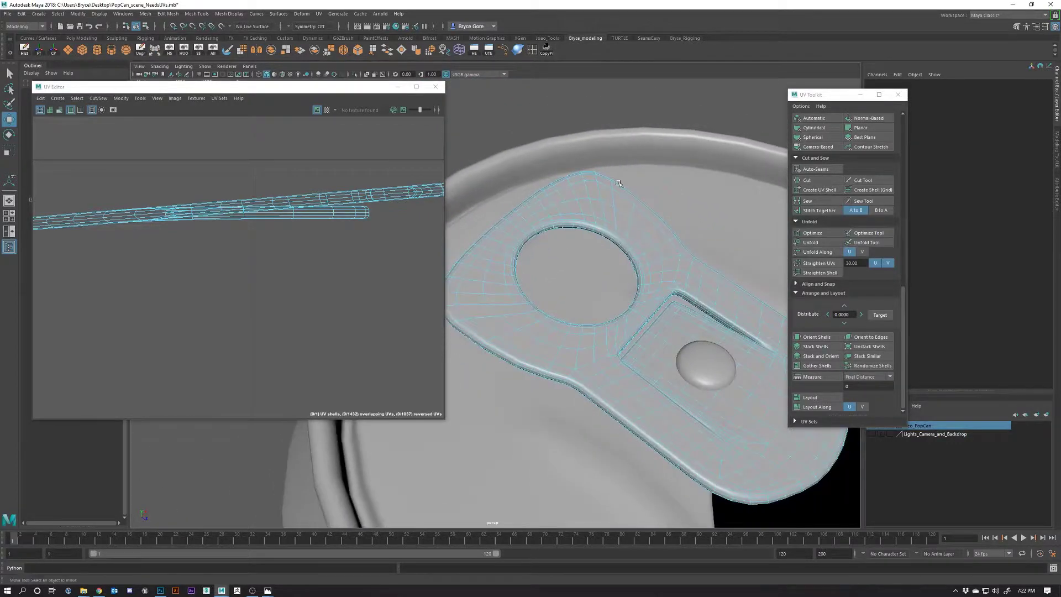
scroll(542, 283, "up", 5)
mouse_move(611, 308)
left_mouse_down()
mouse_move(635, 307)
mouse_move(615, 217)
mouse_move(618, 292)
left_mouse_up()
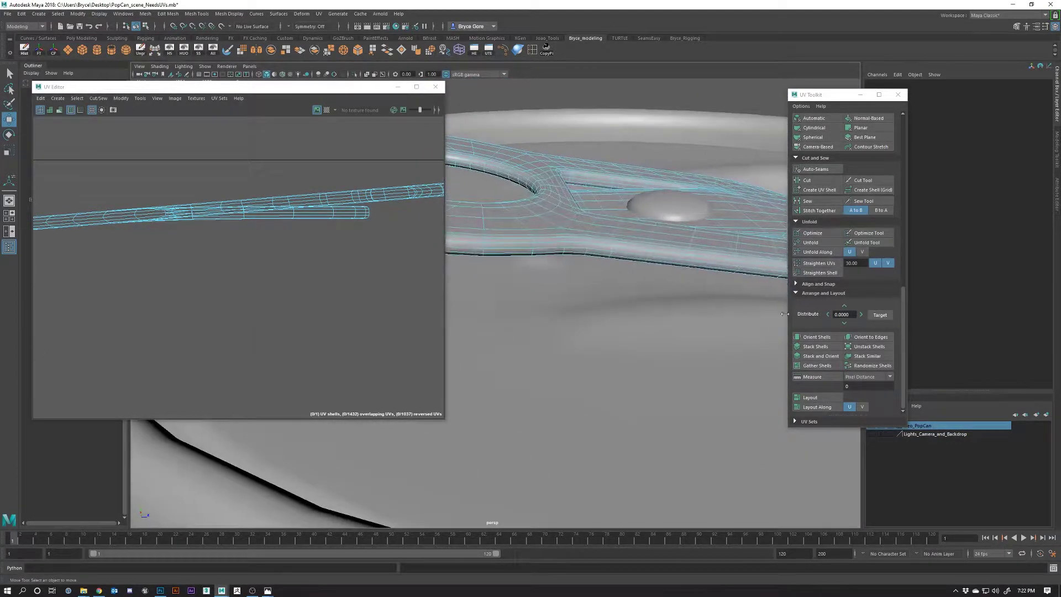
left_click_drag(635, 221, 573, 204)
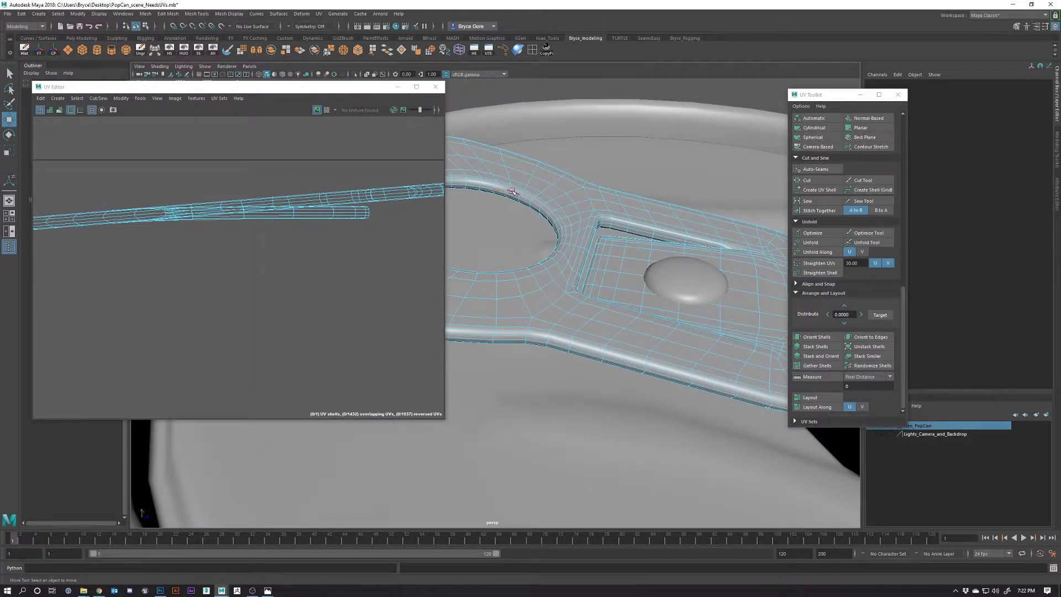
left_click_drag(512, 191, 546, 258)
double_click(536, 244)
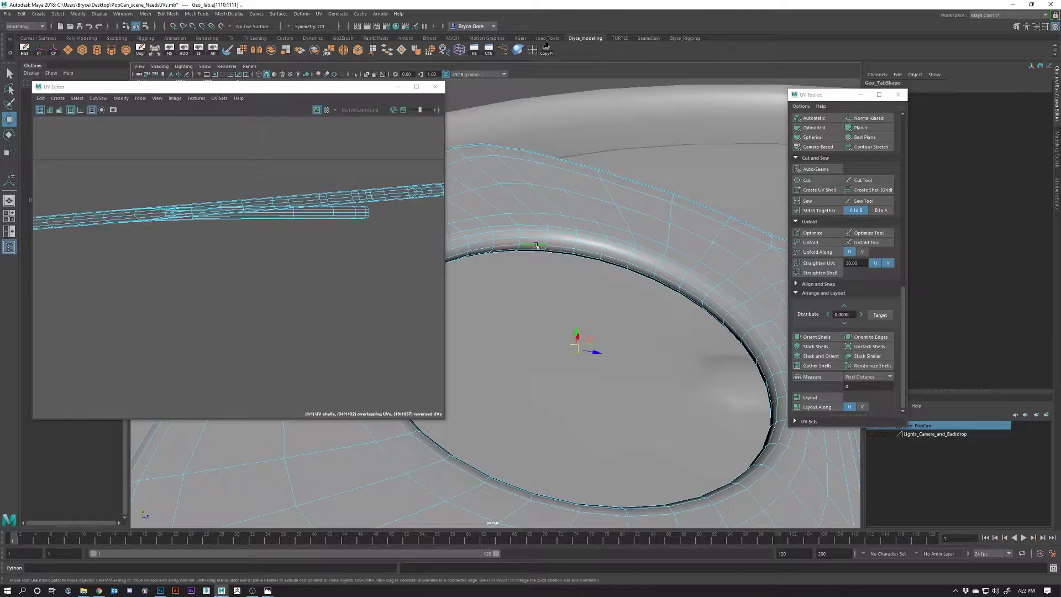
key("f")
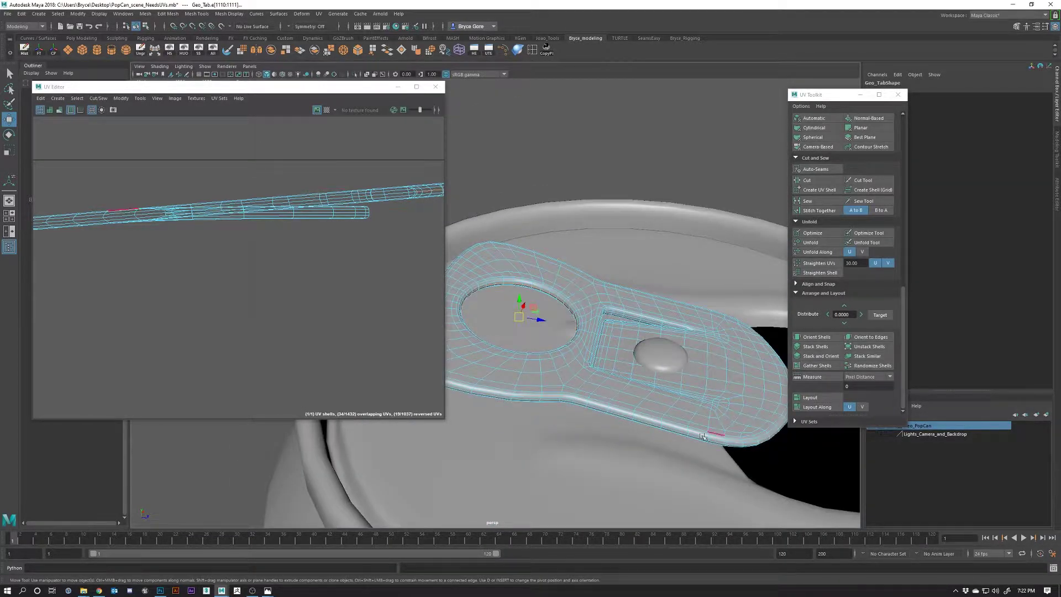
Step: Add the edge loop along the tab's outer side and the loop along its U-shaped slot to the selection
left_click_drag(613, 331, 672, 226)
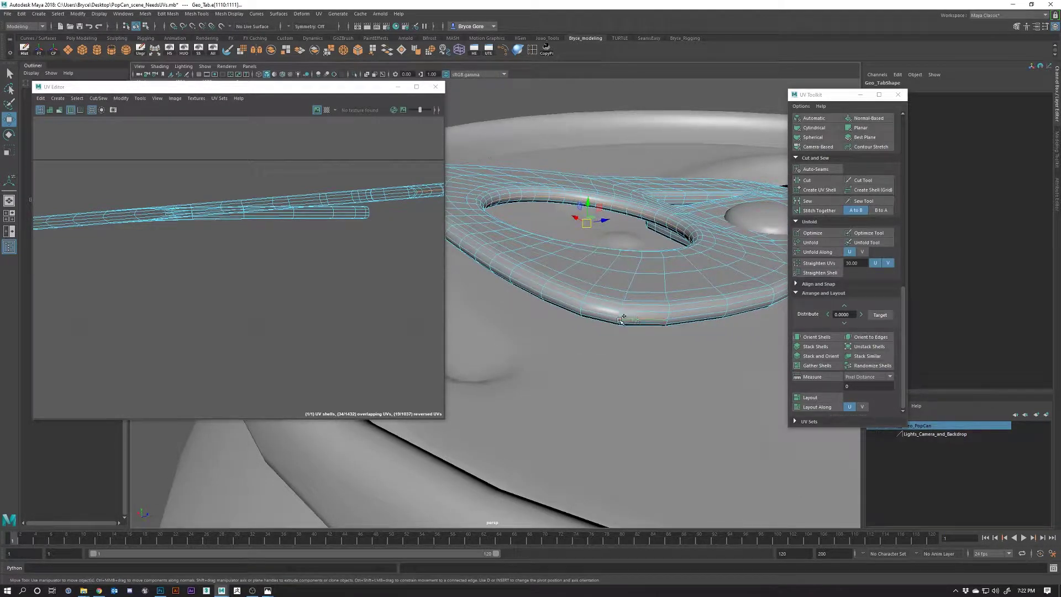
double_click(563, 303)
key("f")
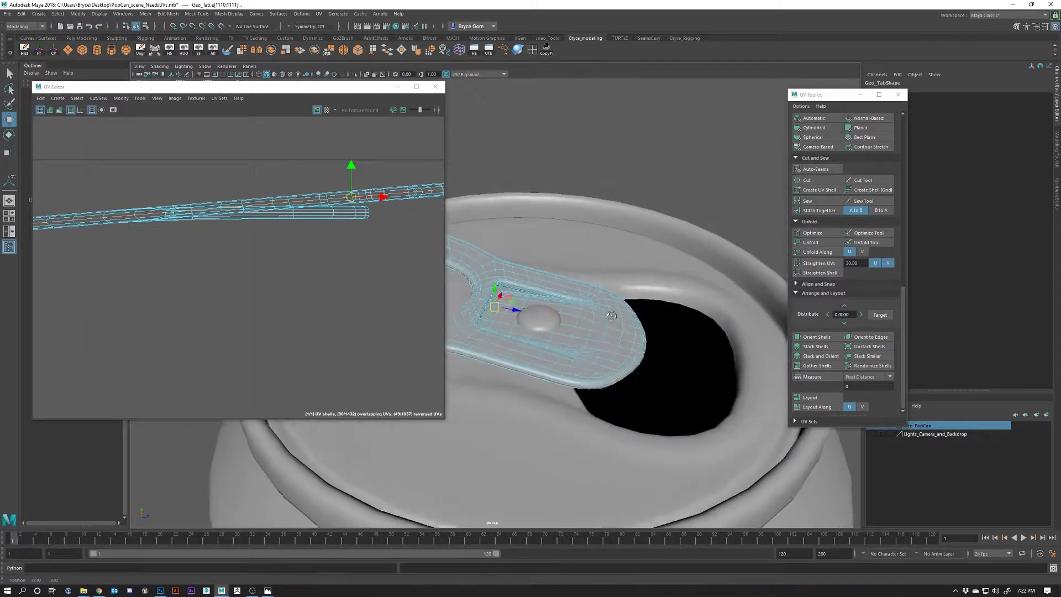
scroll(469, 285, "up", 3)
scroll(516, 268, "up", 3)
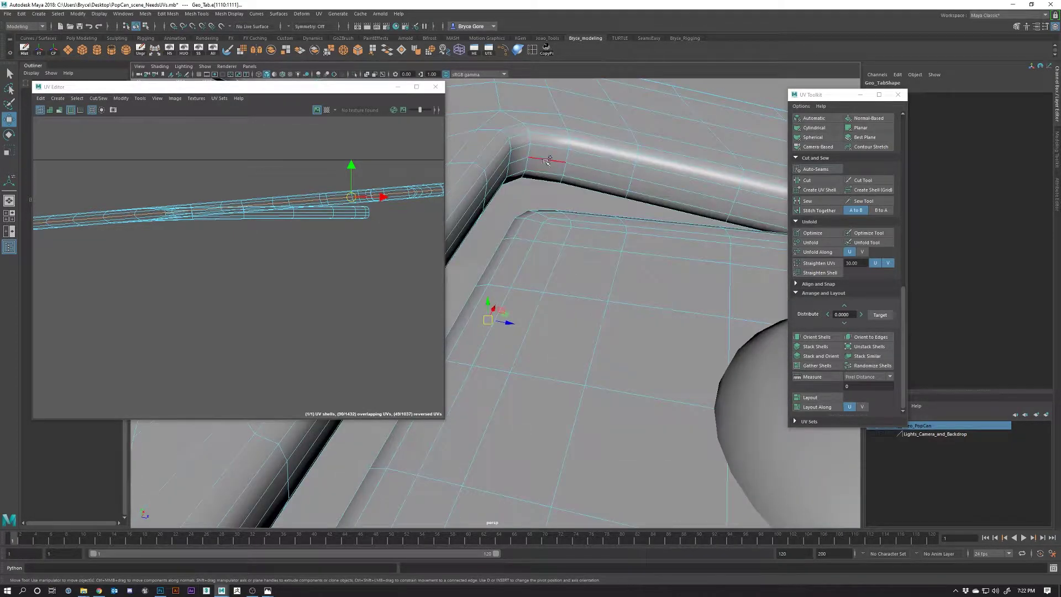
scroll(543, 158, "down", 5)
left_click_drag(564, 246, 638, 283)
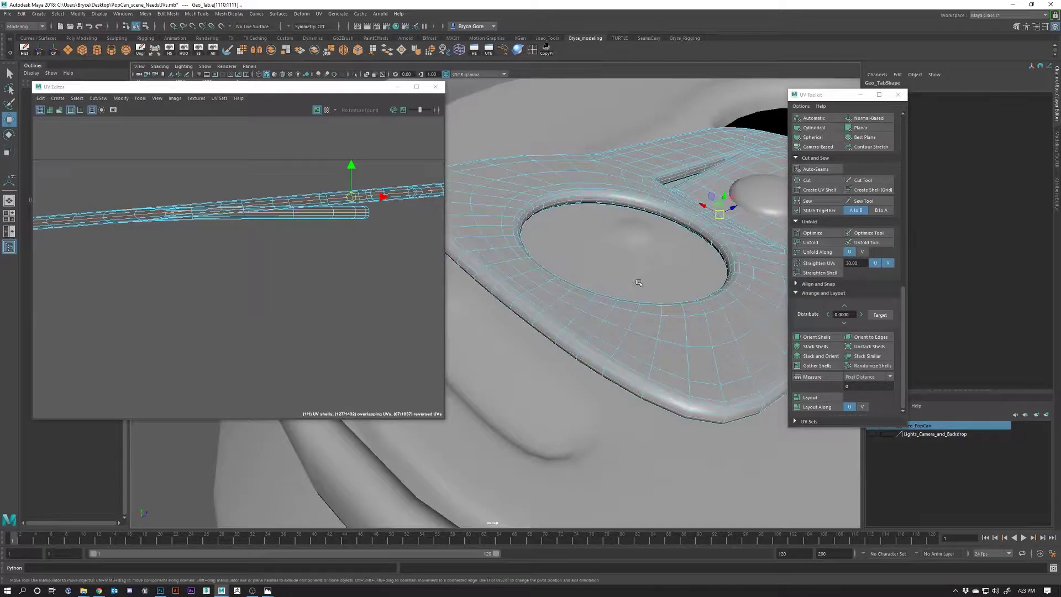
left_click(649, 209)
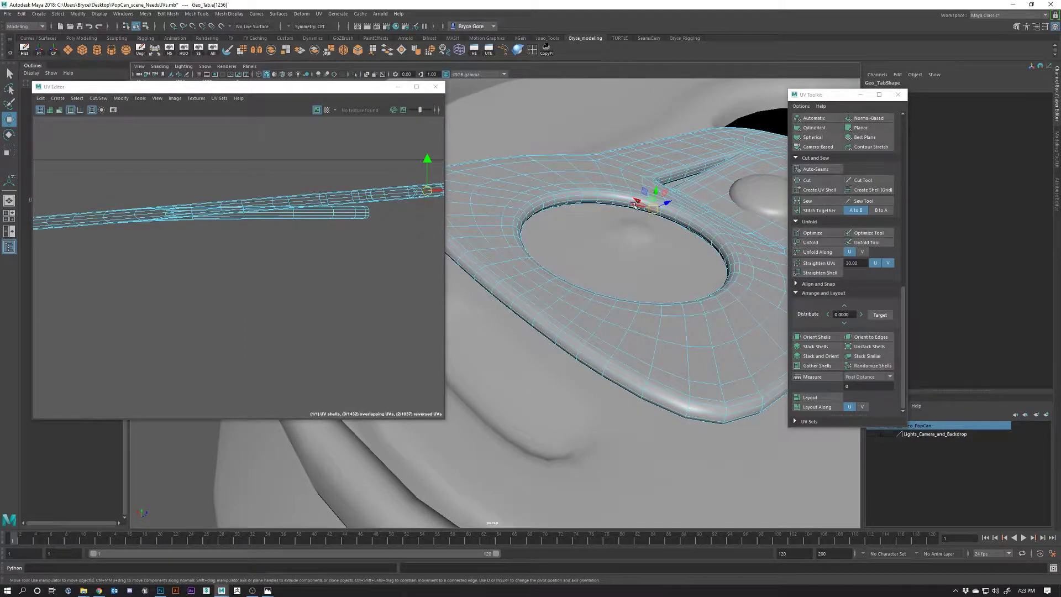
key("ctrl+z")
left_click(682, 174)
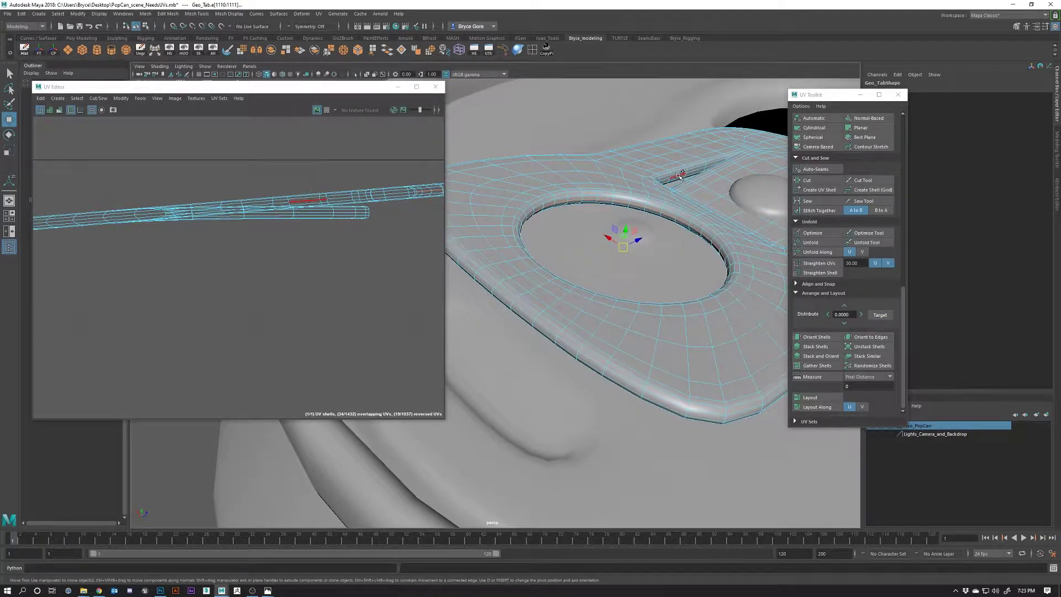
double_click(650, 397)
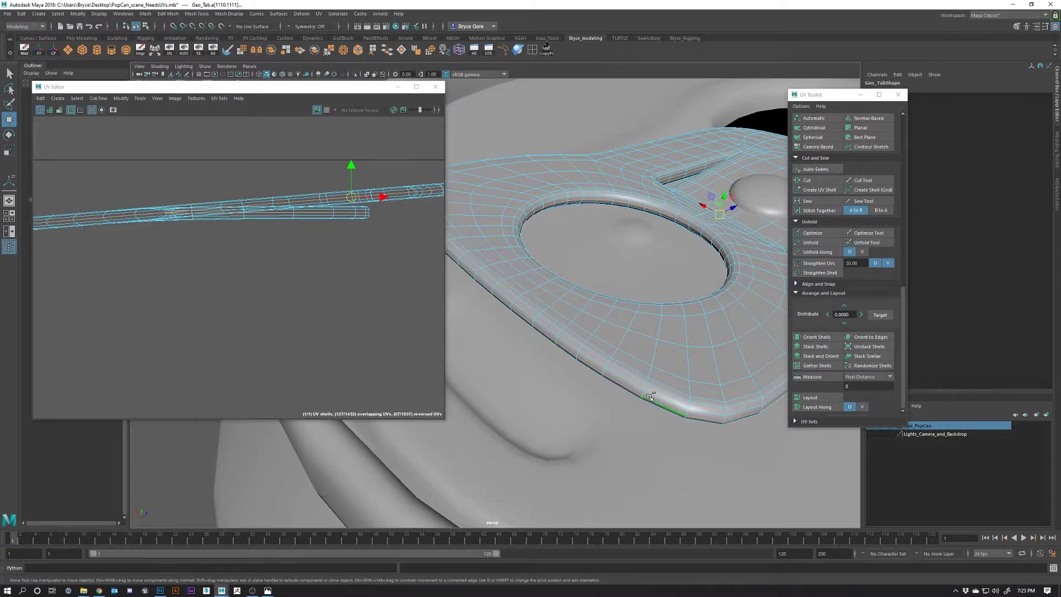
Step: Check the selected loops around the tab and cut its UVs along them
left_click_drag(650, 397, 688, 228)
scroll(544, 276, "up", 2)
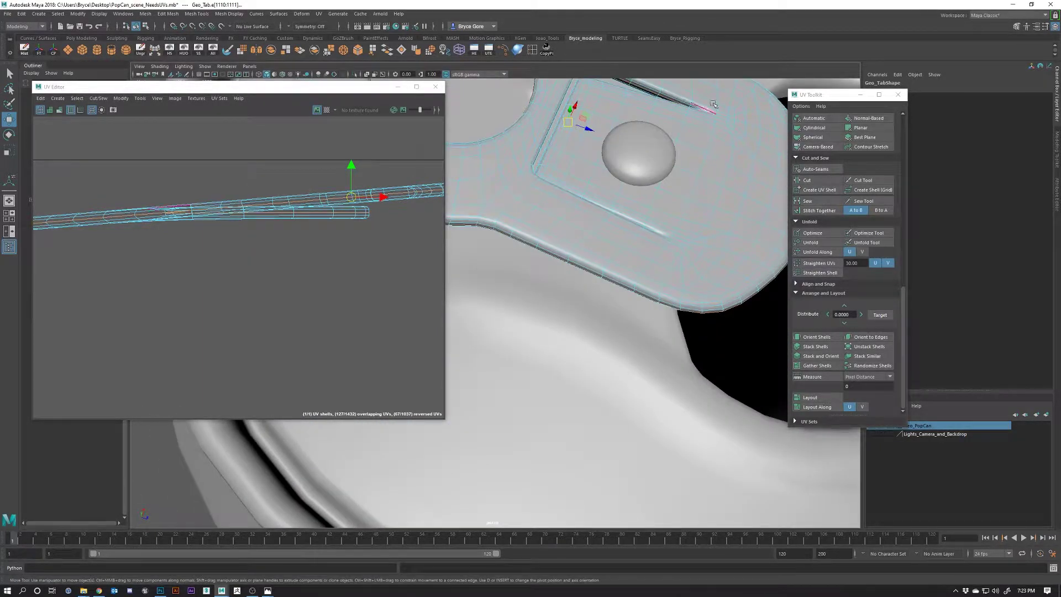
scroll(690, 165, "down", 2)
left_click_drag(691, 165, 652, 272)
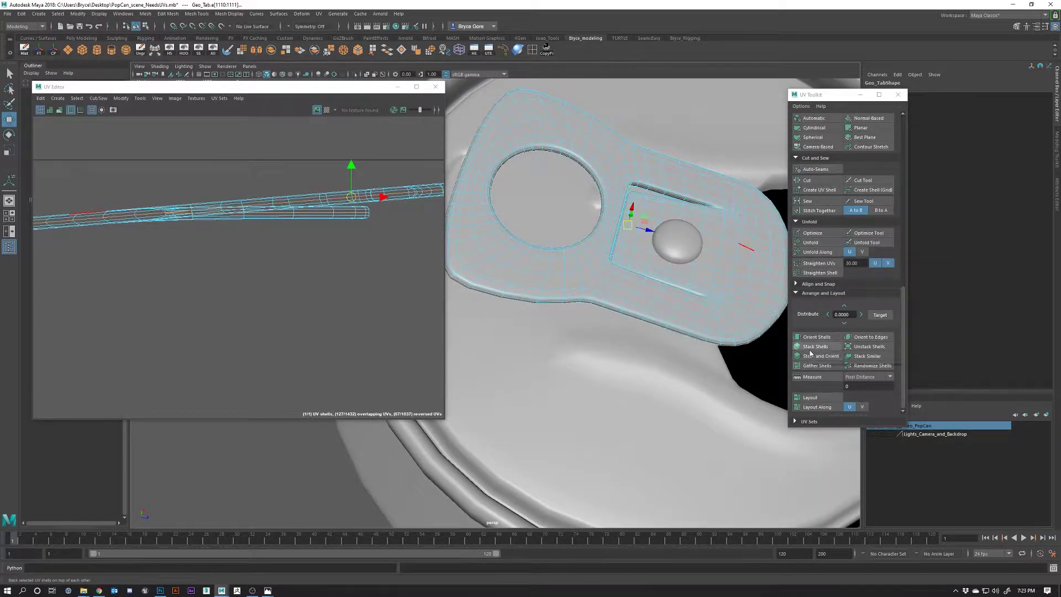
scroll(810, 353, "up", 3)
left_click(796, 368)
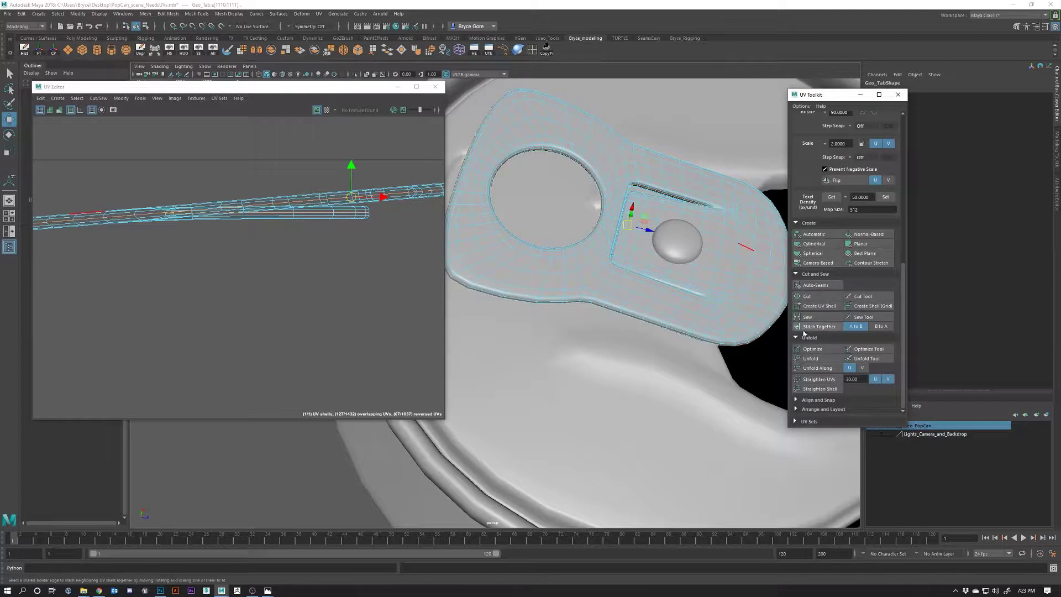
left_click(808, 296)
Step: Switch to face selection, move the tab's two UV shells apart vertically and leave the upper shell selected
right_click(613, 162)
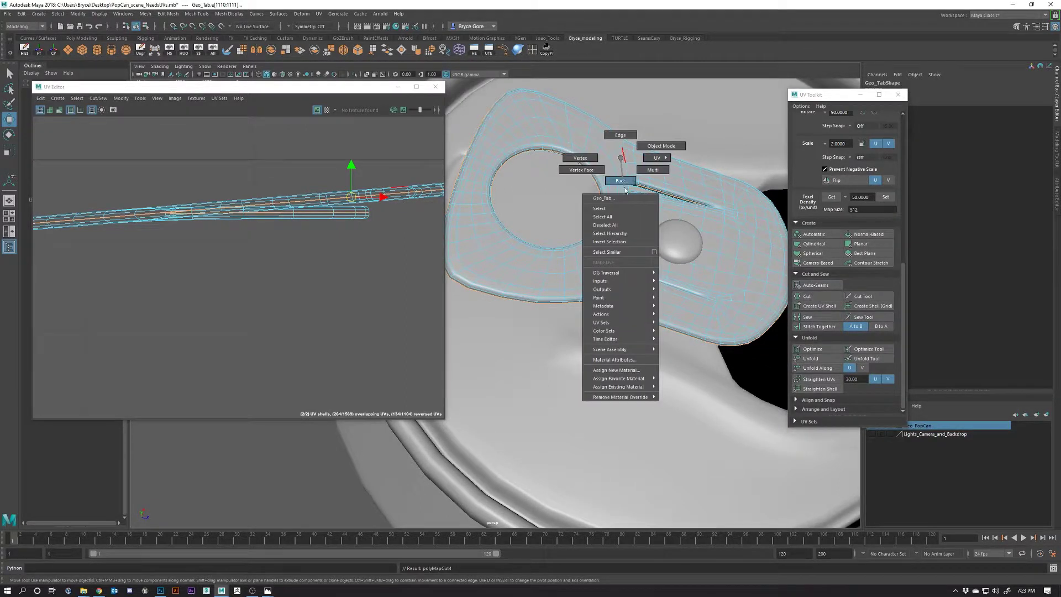
left_click(613, 181)
double_click(326, 199)
scroll(323, 237, "down", 1)
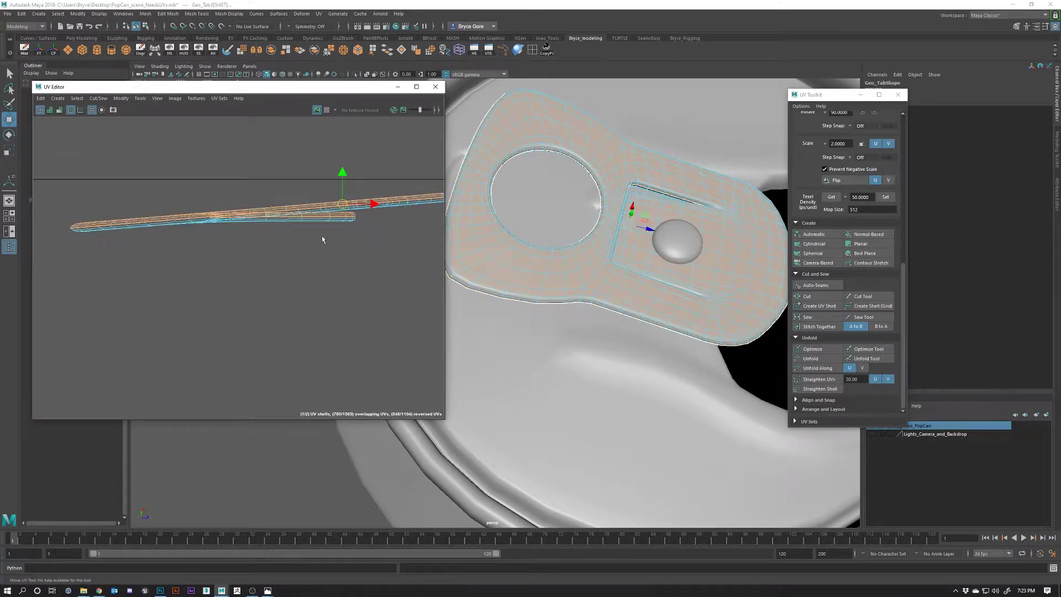
left_click_drag(343, 195, 346, 149)
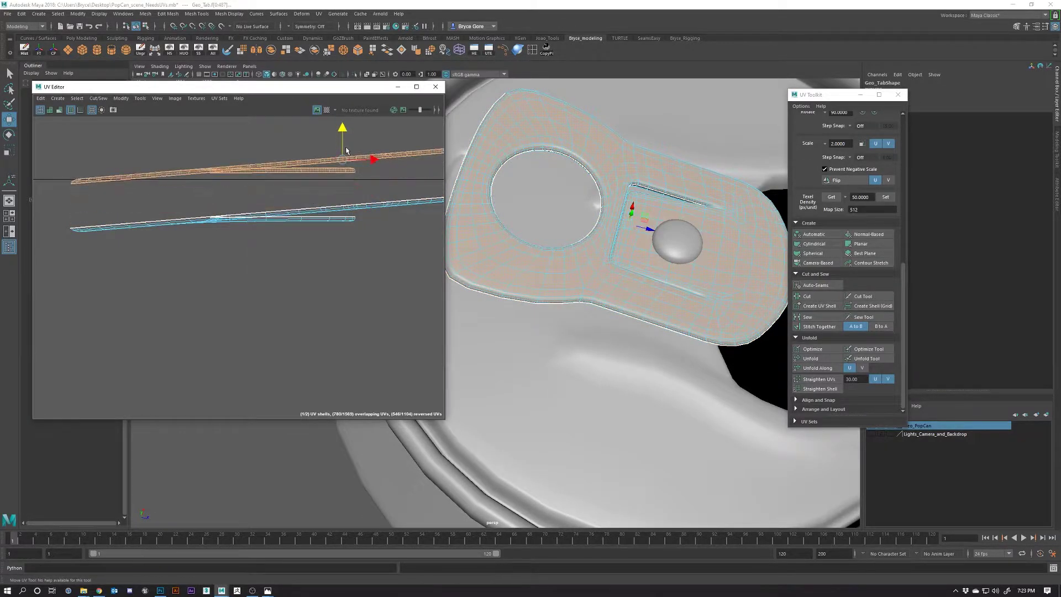
double_click(289, 218)
left_click_drag(341, 191, 341, 268)
scroll(273, 190, "down", 3)
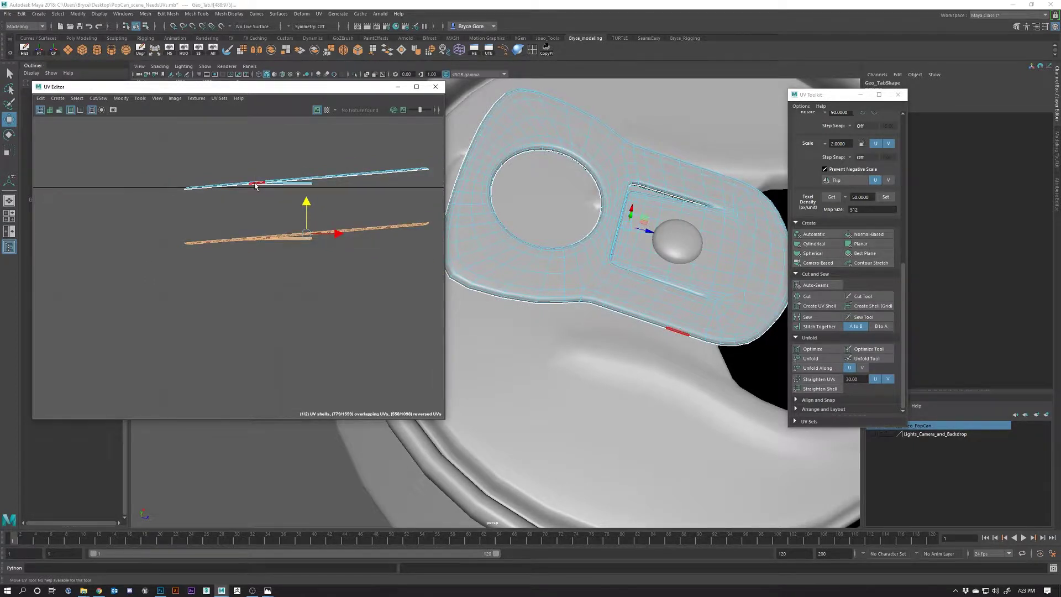
double_click(256, 186)
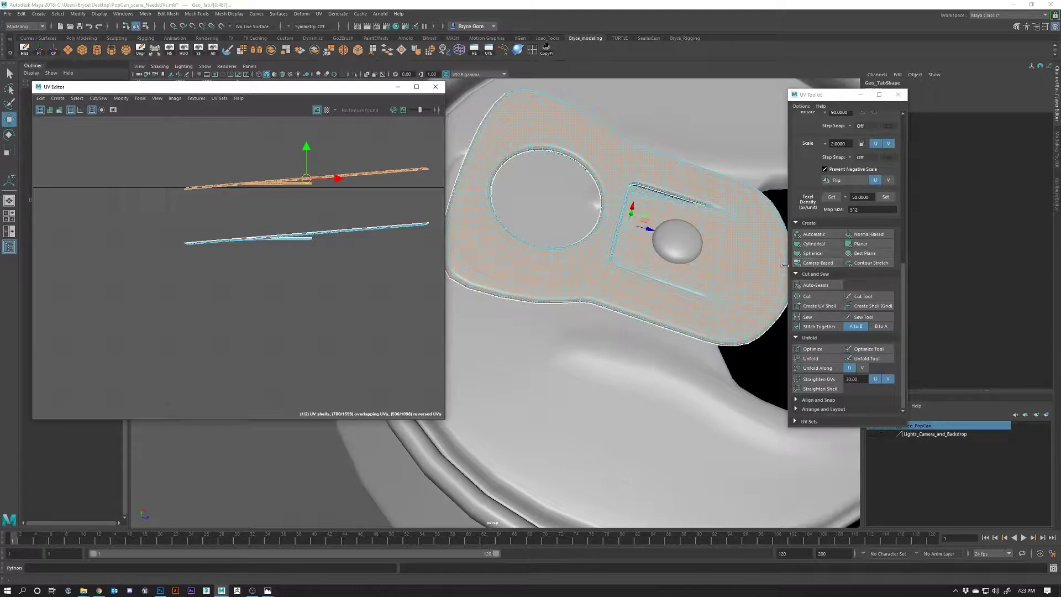
Step: Try a camera-based projection of the selected tab shell from above in the perspective view, and undo it
scroll(565, 260, "down", 5)
left_click_drag(565, 260, 631, 318)
scroll(597, 327, "up", 5)
left_click(818, 262)
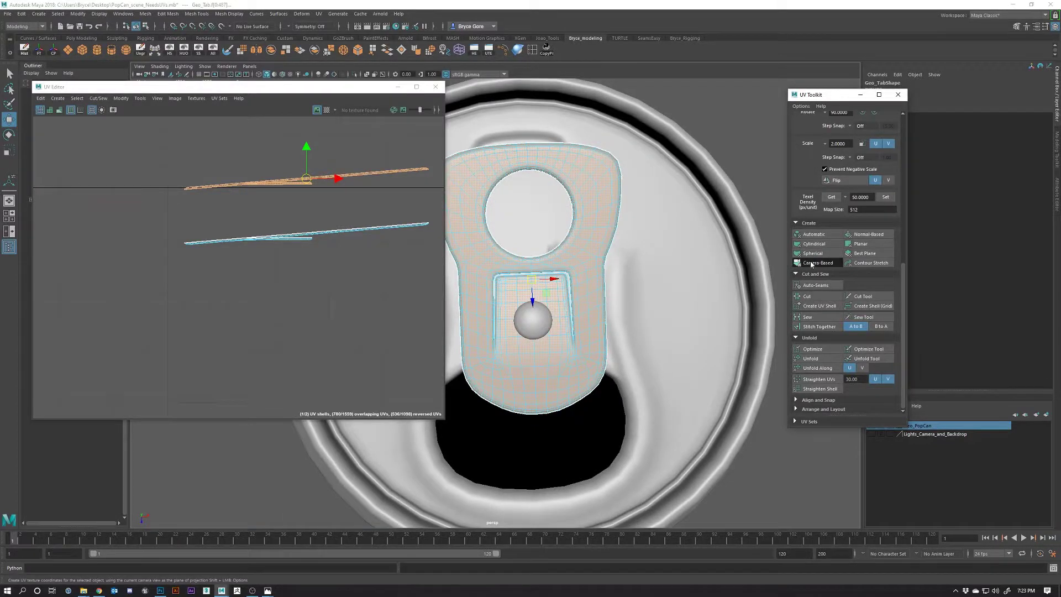
key("f")
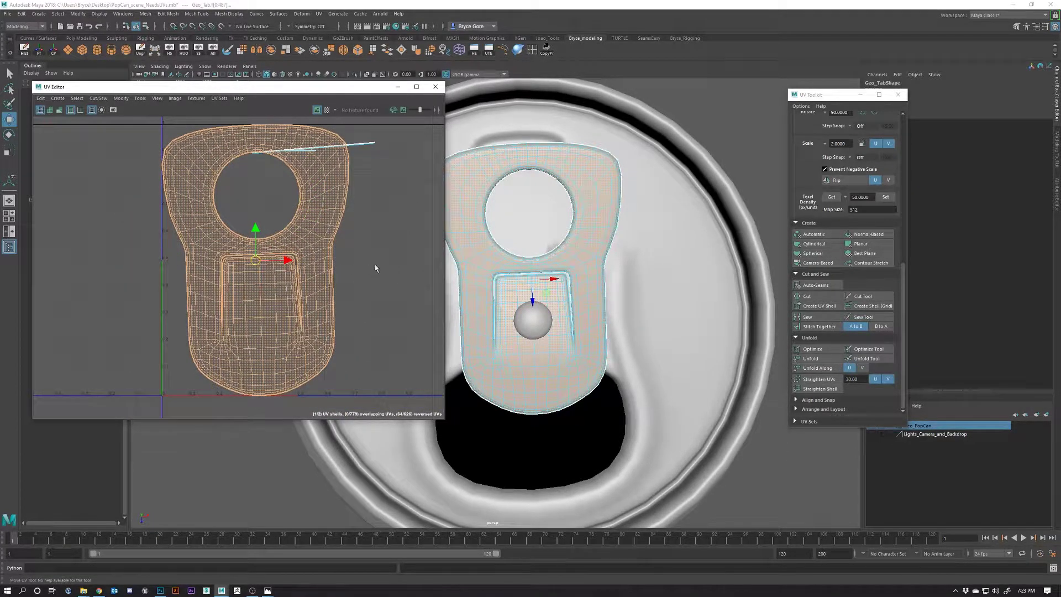
key("ctrl+z")
key("f")
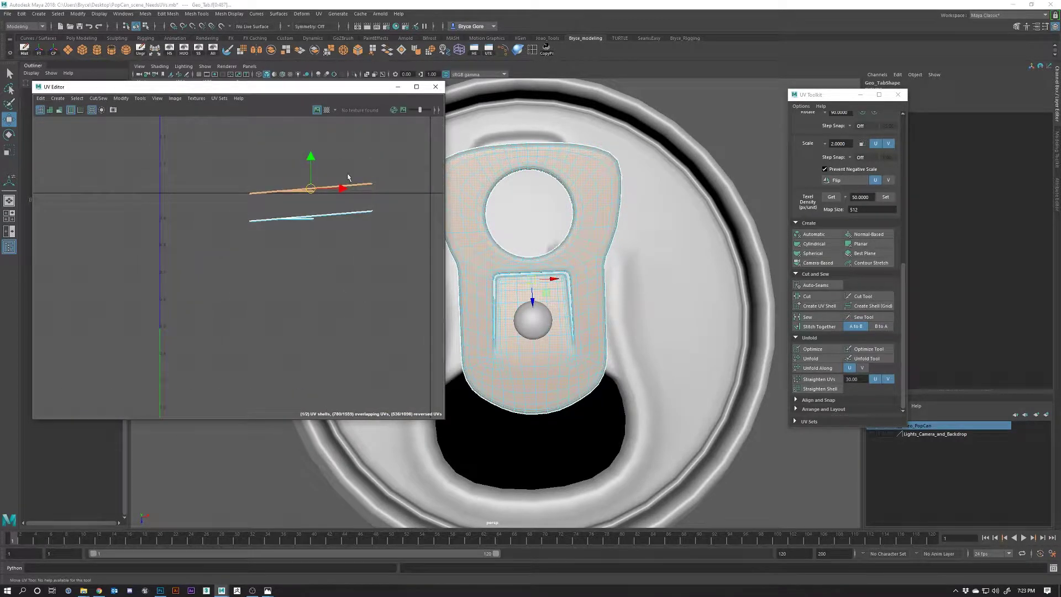
Step: Try to unfold the selected tab shell directly, inspect its UVs up close and undo the unfold
left_click(810, 359)
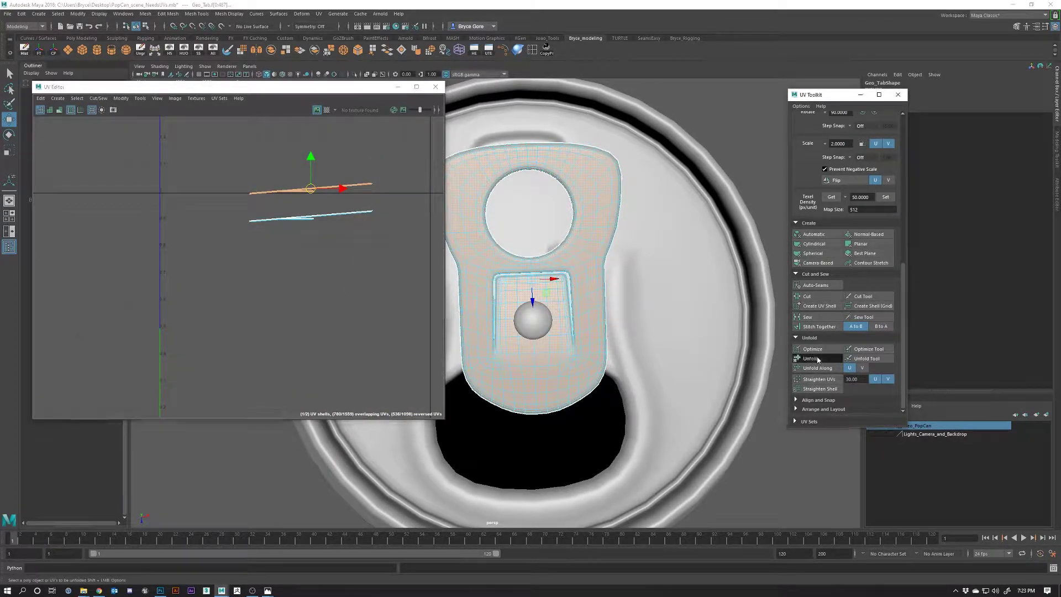
scroll(308, 227, "up", 6)
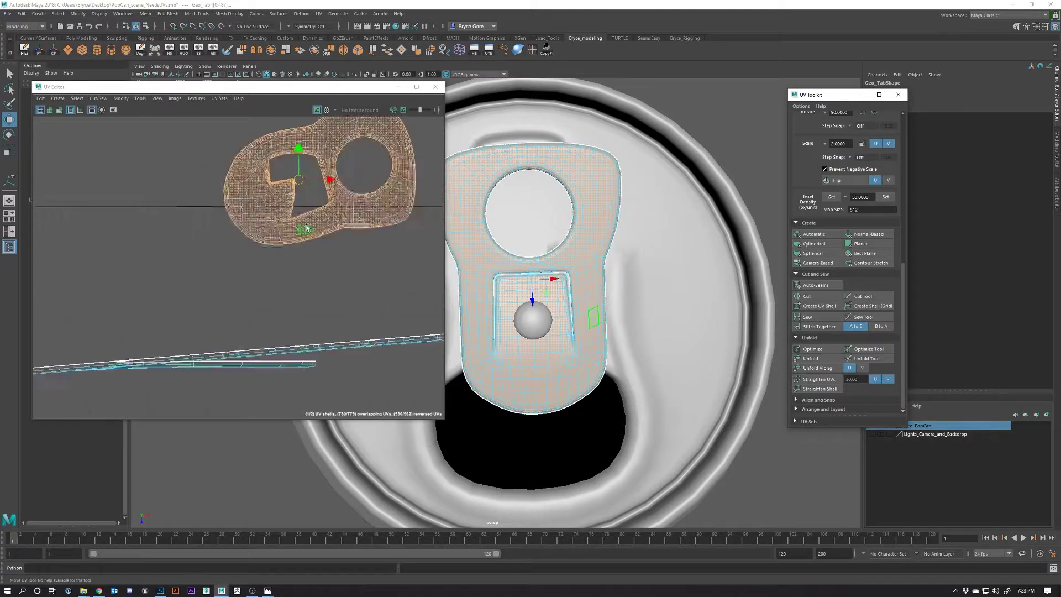
scroll(308, 227, "up", 5)
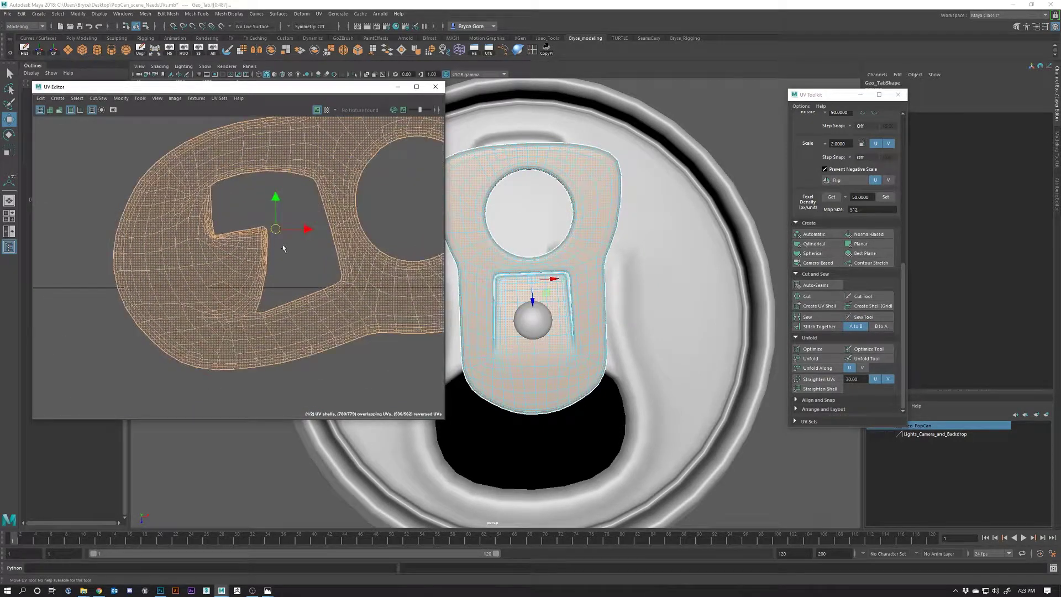
scroll(279, 231, "up", 3)
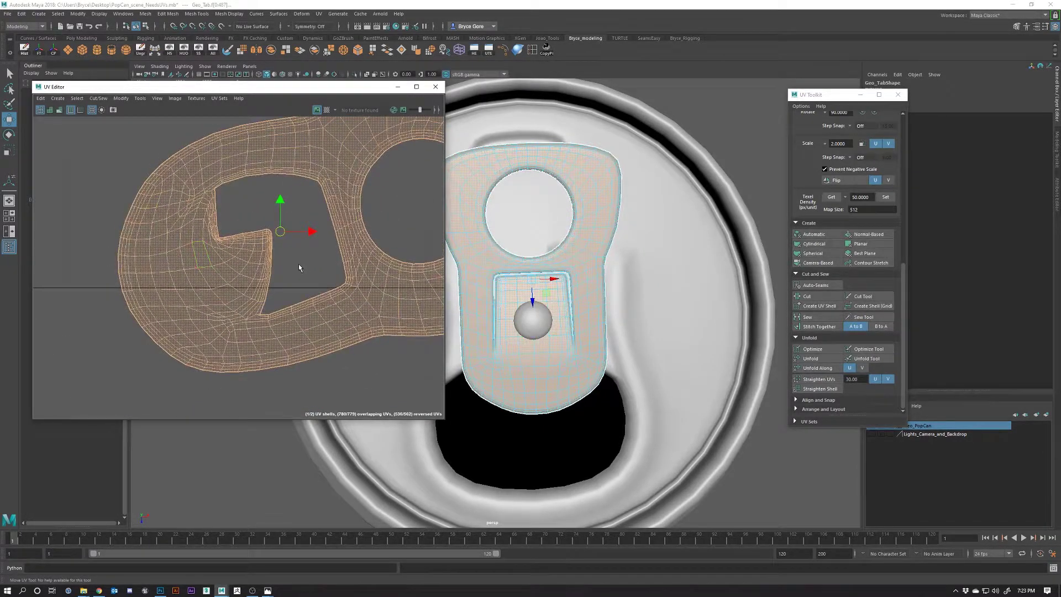
key("ctrl+z")
key("ctrl+z")
scroll(289, 255, "down", 4)
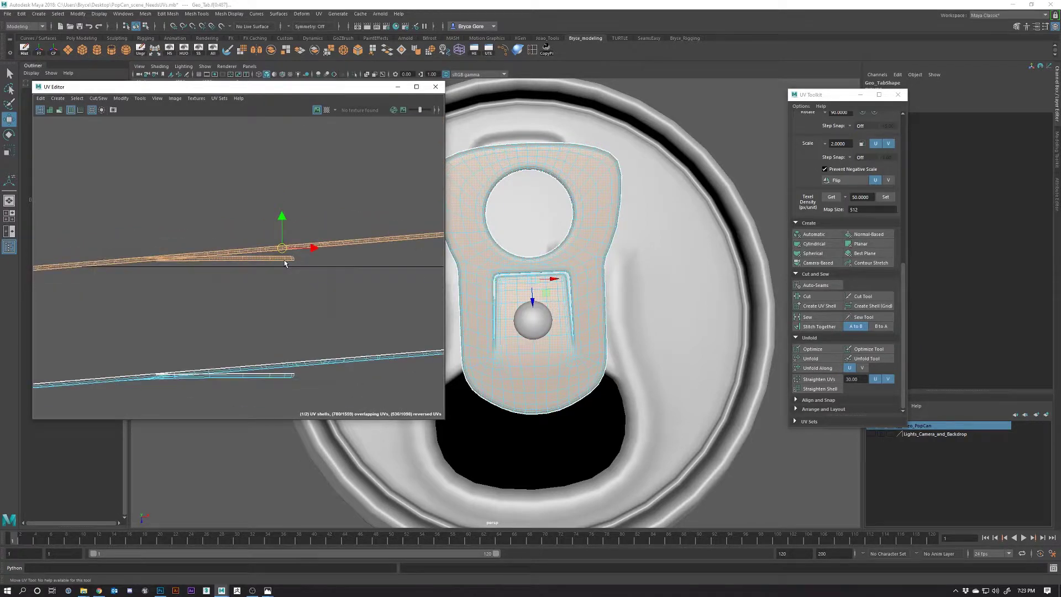
scroll(284, 263, "down", 4)
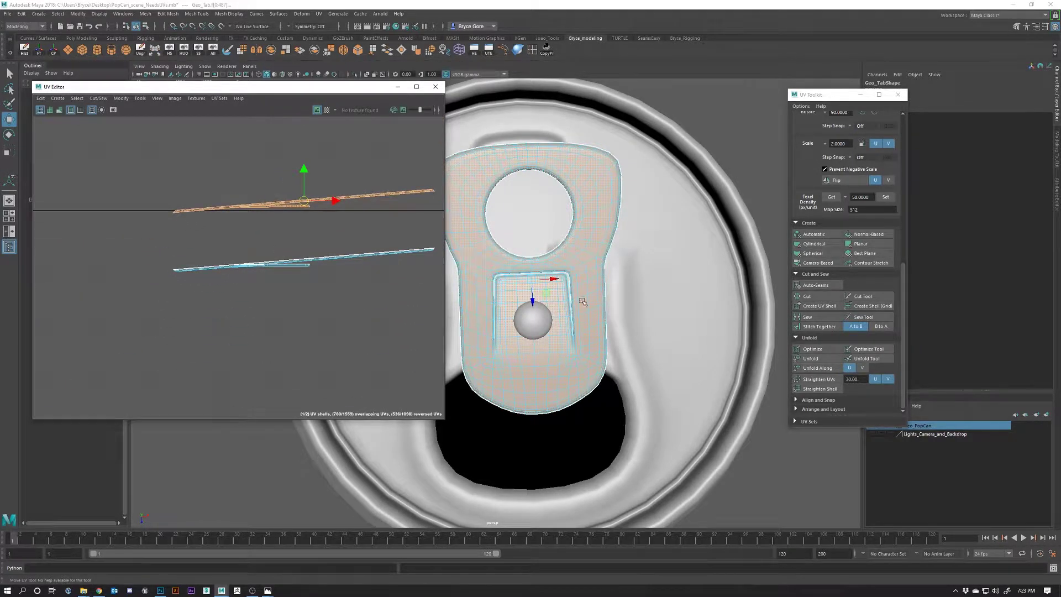
Step: Switch to the orthographic top view, frame the tab and move the UV Editor clear of it
key("space")
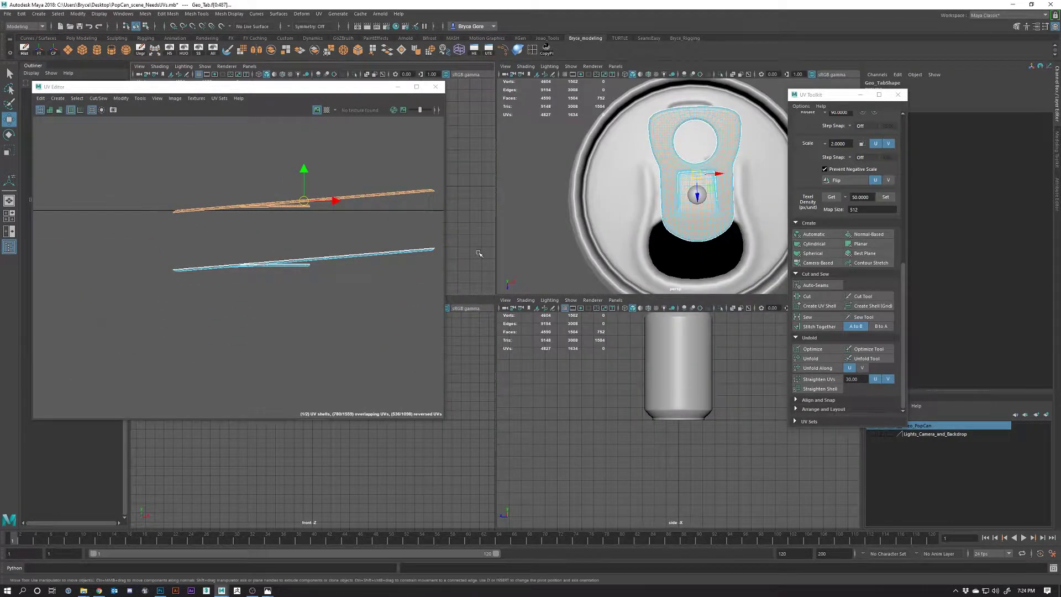
left_click_drag(332, 87, 260, 299)
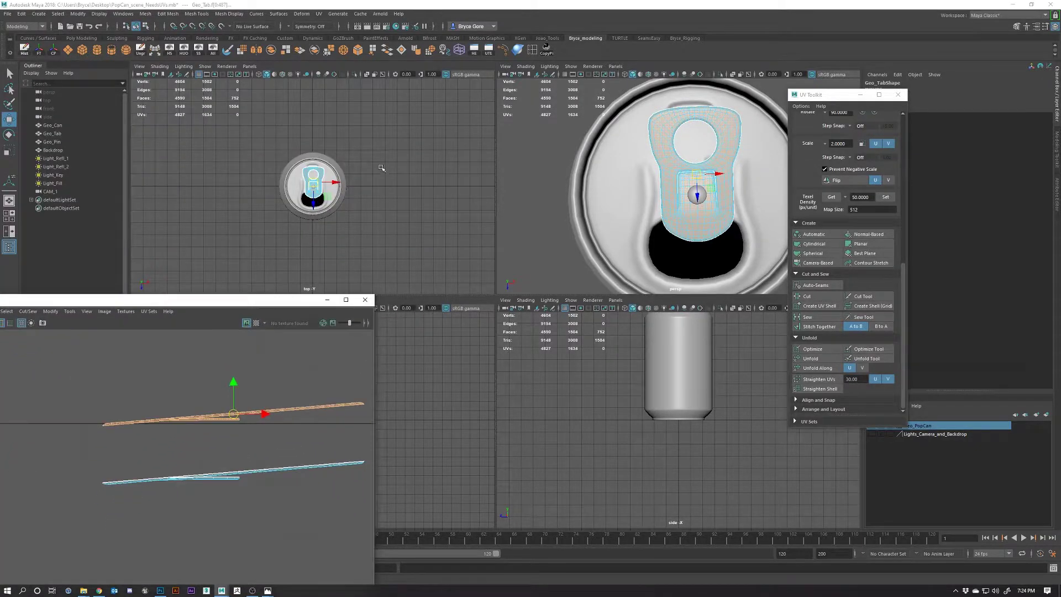
key("space")
key("f")
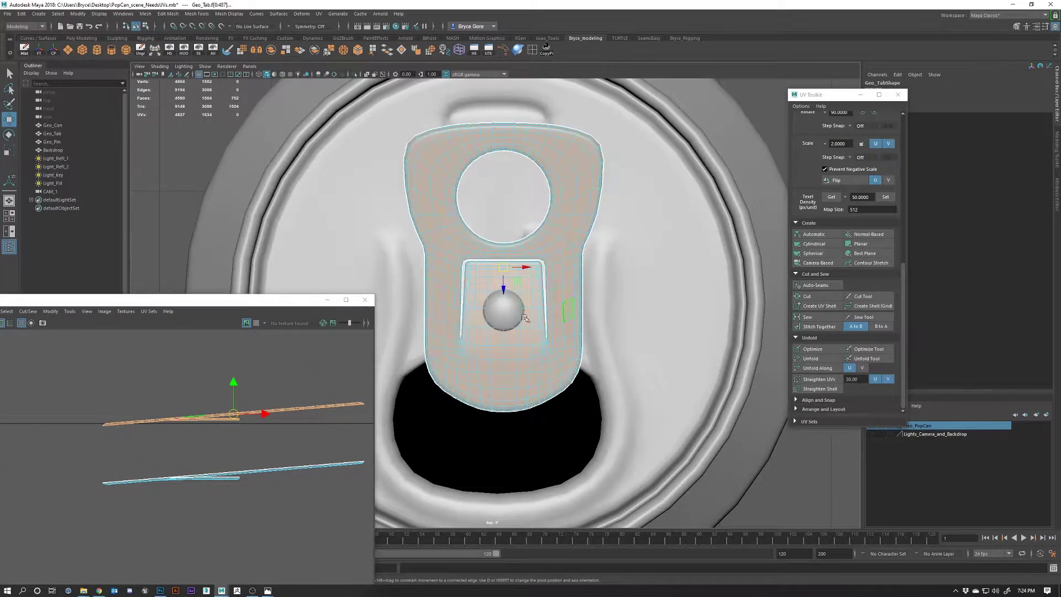
left_click_drag(297, 304, 298, 154)
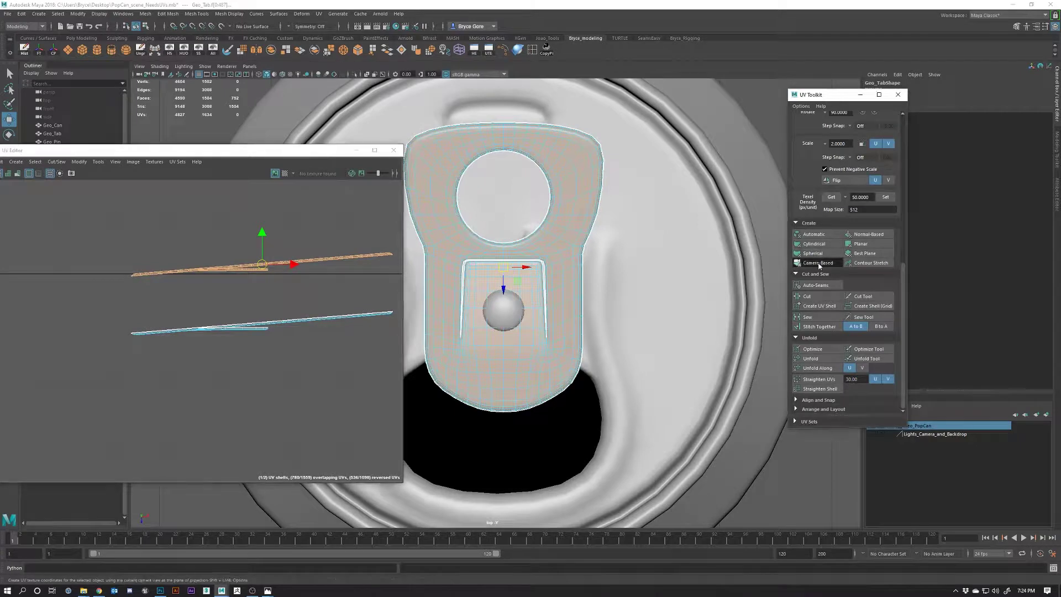
Step: Apply a camera-based projection to the selected tab shell and move the projected shell away from the other one
scroll(109, 320, "up", 5)
scroll(194, 369, "down", 5)
left_click_drag(184, 410, 304, 368)
Step: Select the tab's remaining flat shell, apply a camera-based projection from the top view and deselect it
left_click(194, 354)
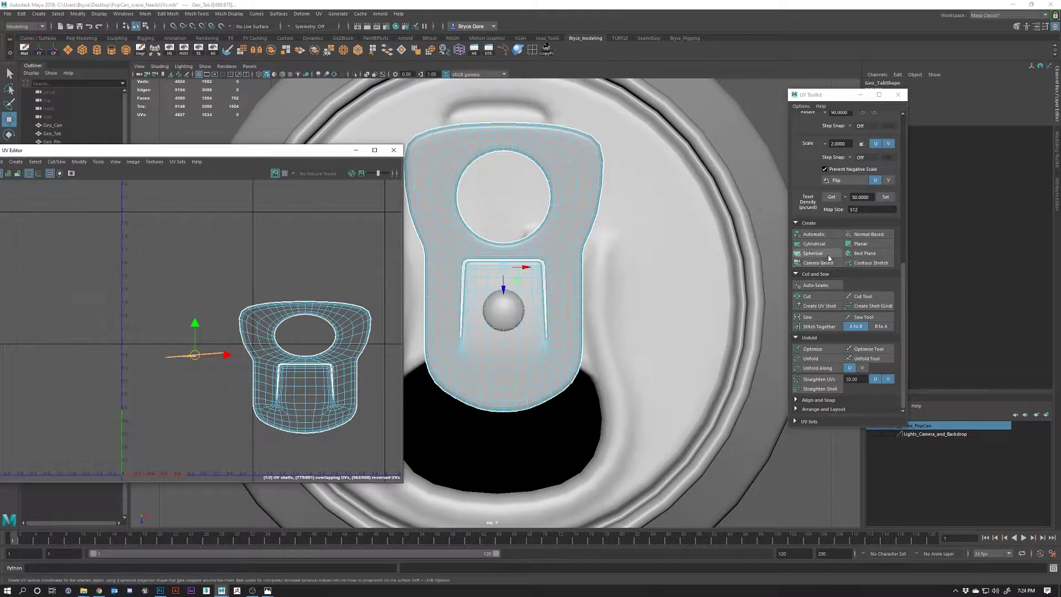
left_click(817, 307)
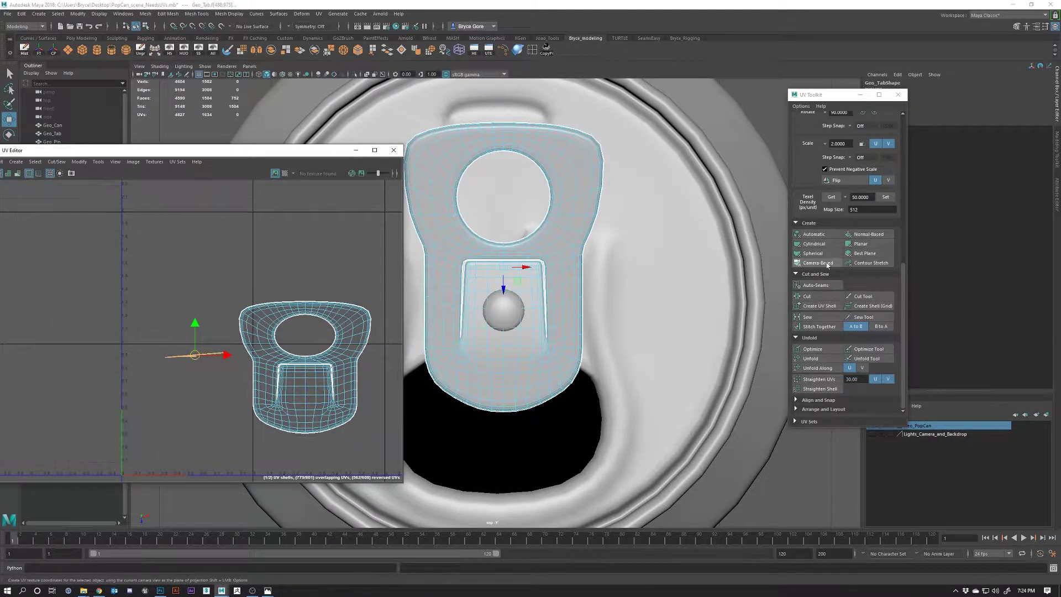
left_click(260, 452)
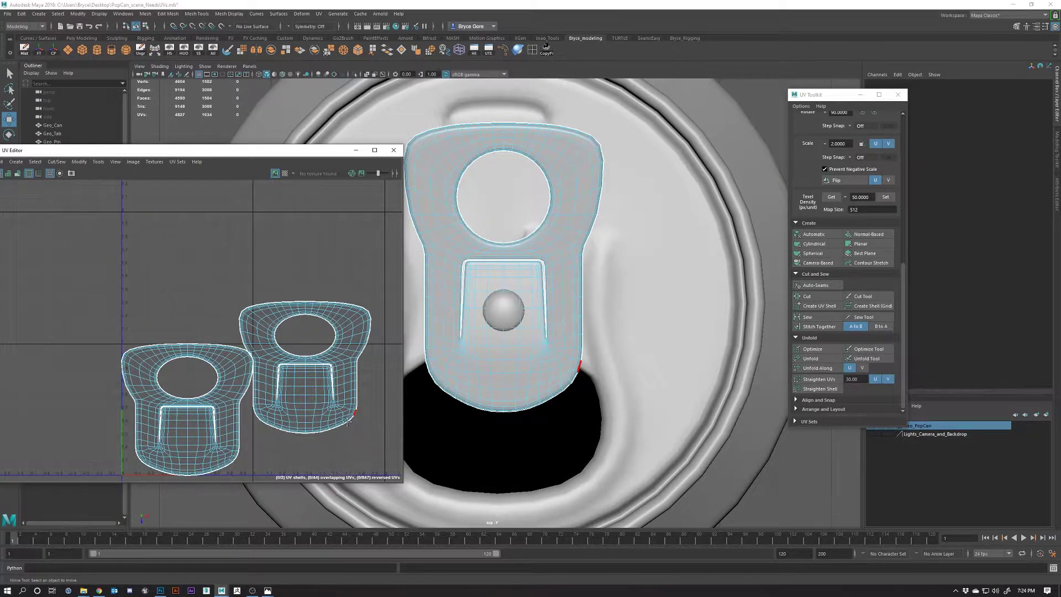
Step: Display the checker map and examine its pattern on the tab for stretching
left_click_drag(325, 408, 298, 357)
left_click(285, 173)
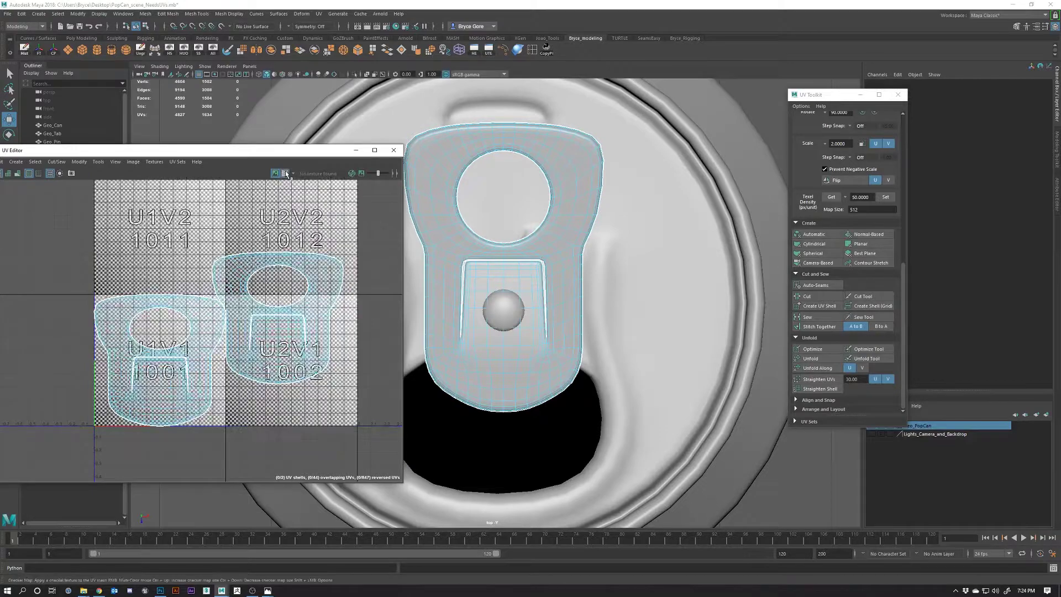
scroll(595, 273, "up", 3)
scroll(594, 273, "up", 5)
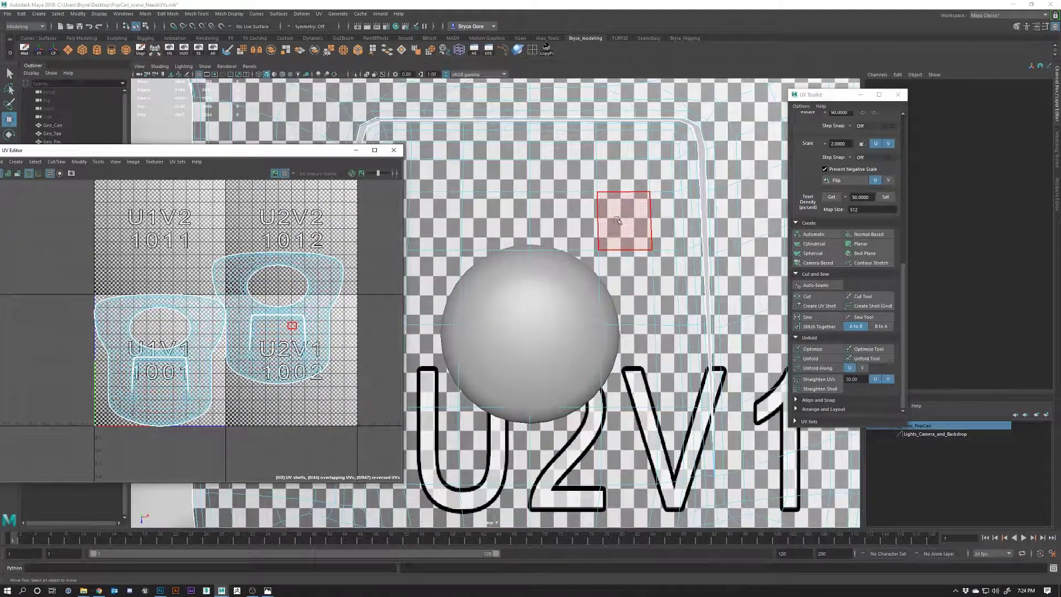
key("a")
scroll(558, 213, "up", 10)
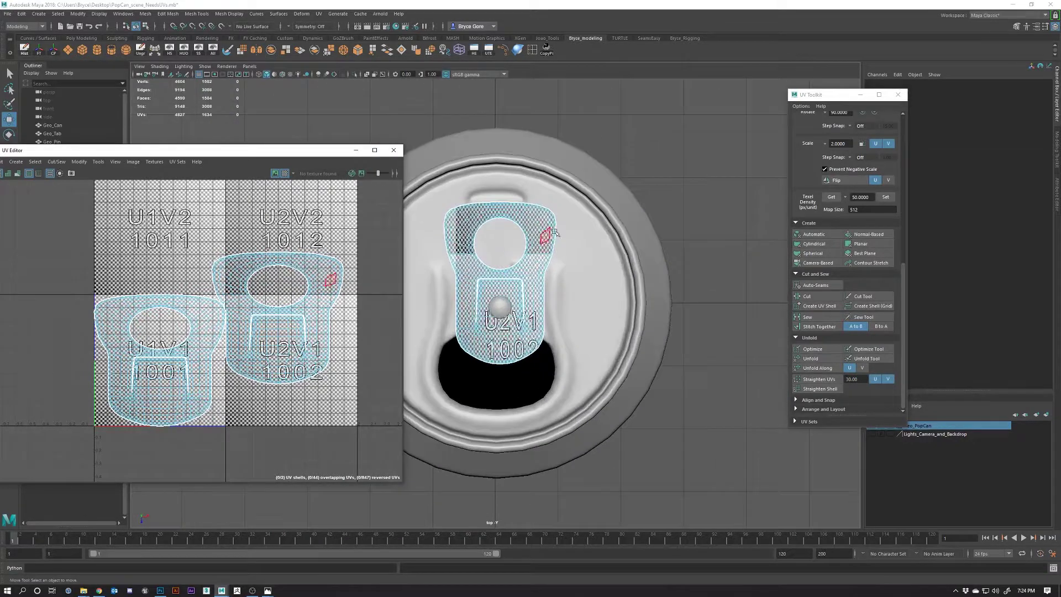
scroll(558, 212, "up", 3)
key("a")
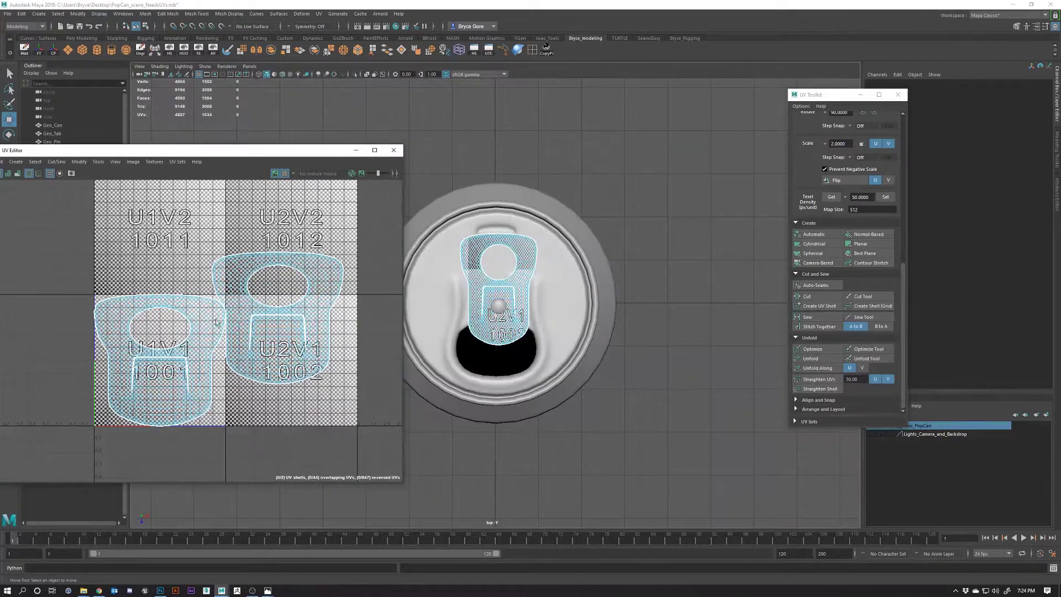
Step: Select the first tab shell, hide the checker map, try scaling the shell vertically and undo the scaling
left_click(200, 312)
key("f")
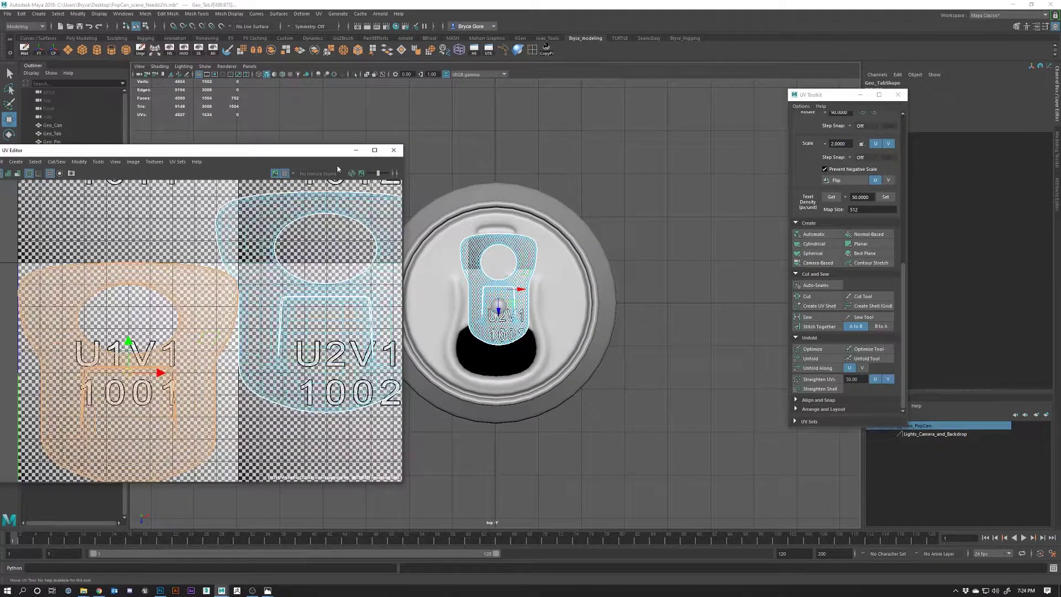
left_click(285, 174)
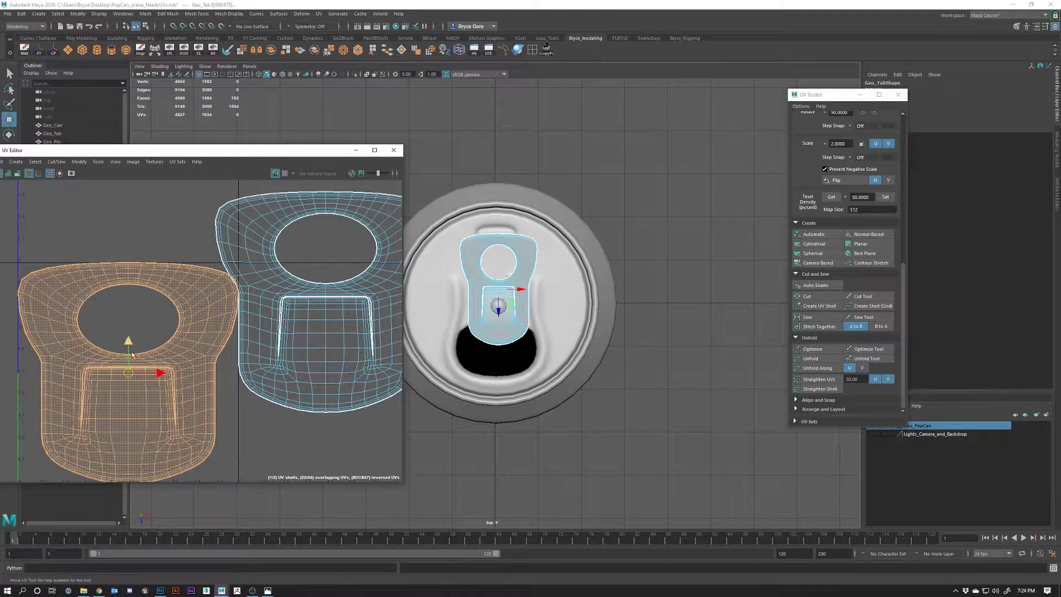
key("r")
left_click_drag(134, 343, 136, 330)
key("ctrl+z")
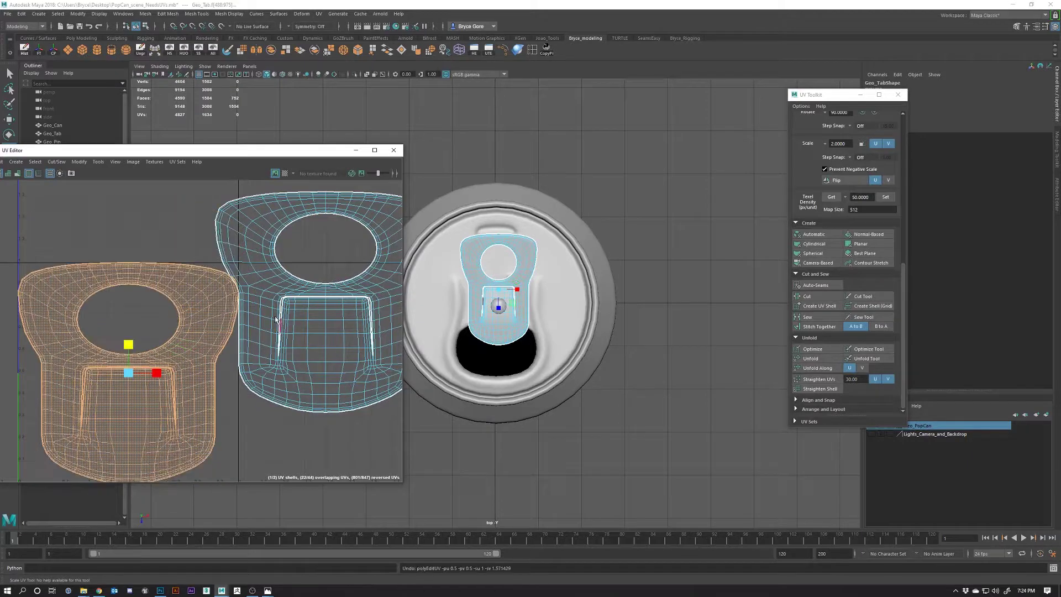
Step: Select both tab shells together, try unfolding them and undo the unfold
left_click(271, 314, "shift")
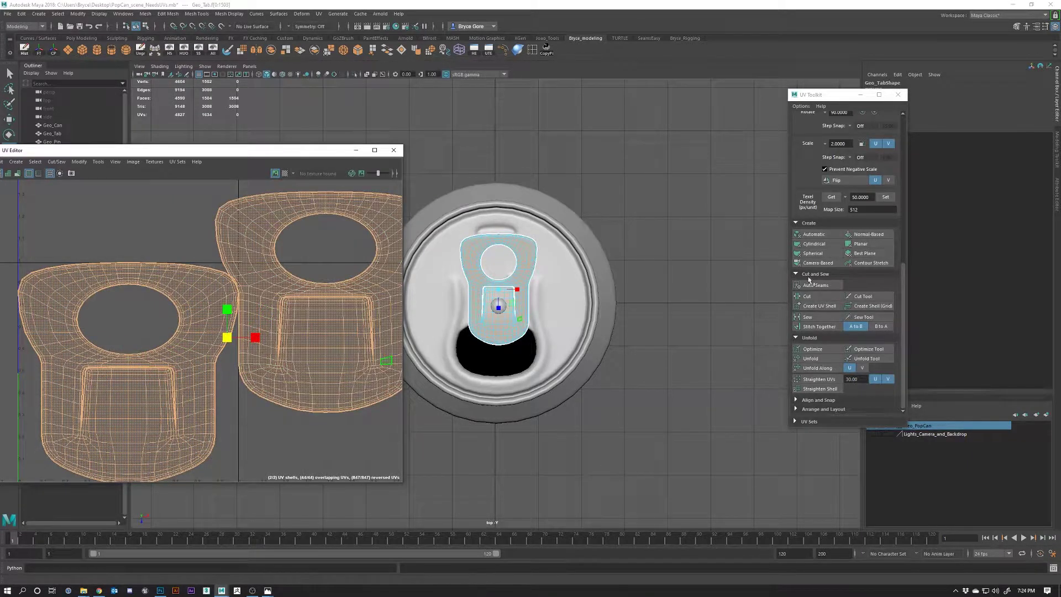
left_click(812, 359)
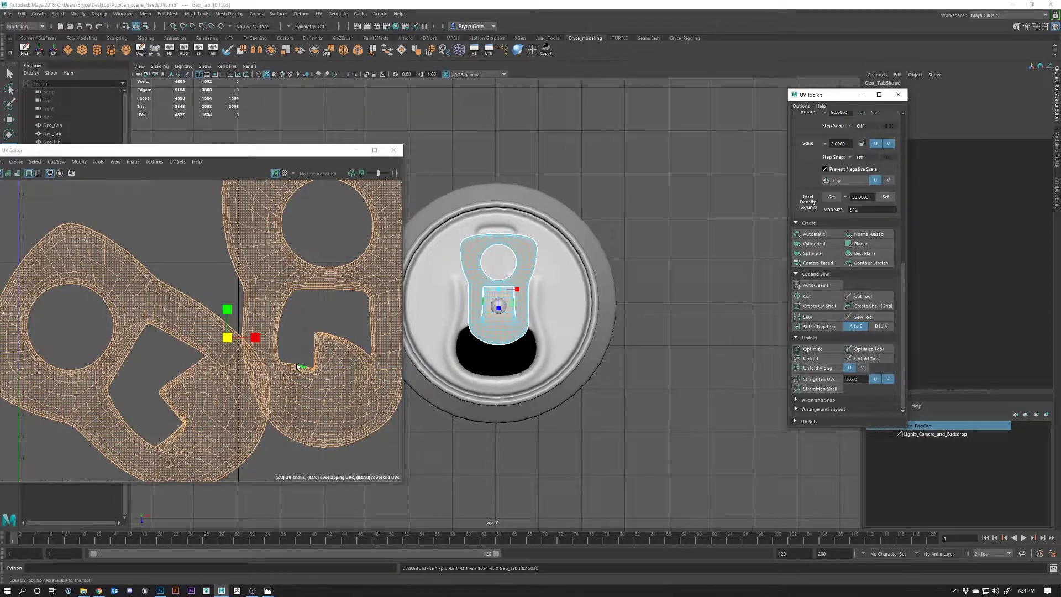
key("f")
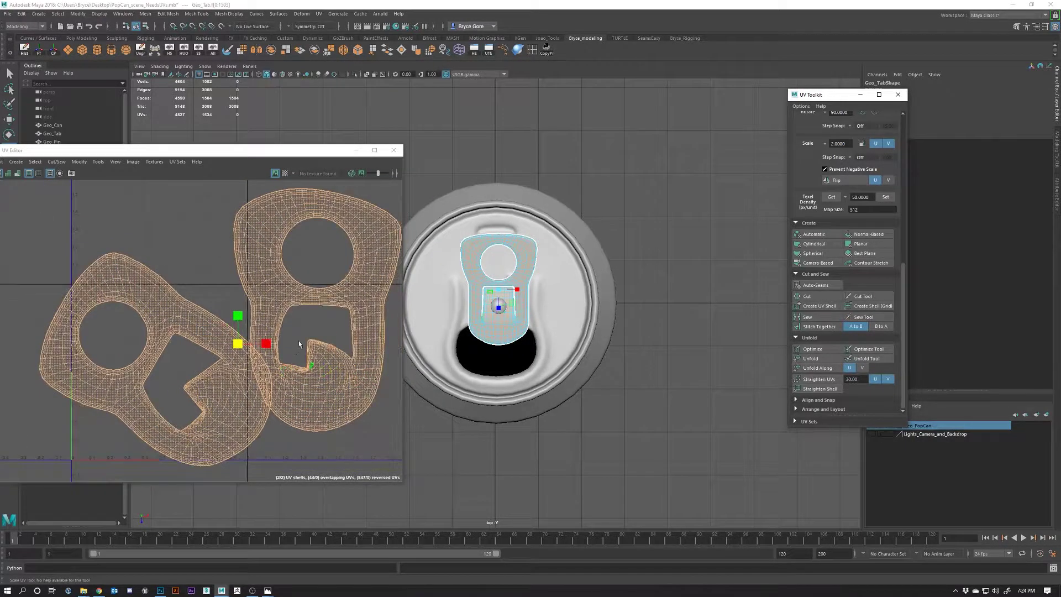
key("ctrl+z")
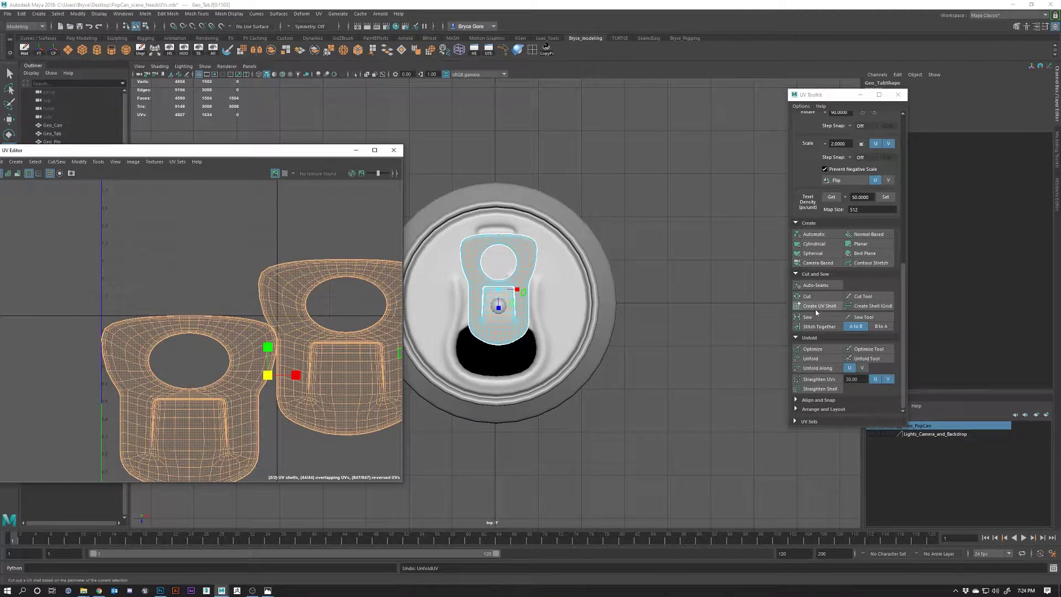
Step: Try optimizing both tab shells, inspect the cutout corners for distortion and undo the optimization
left_click(812, 349)
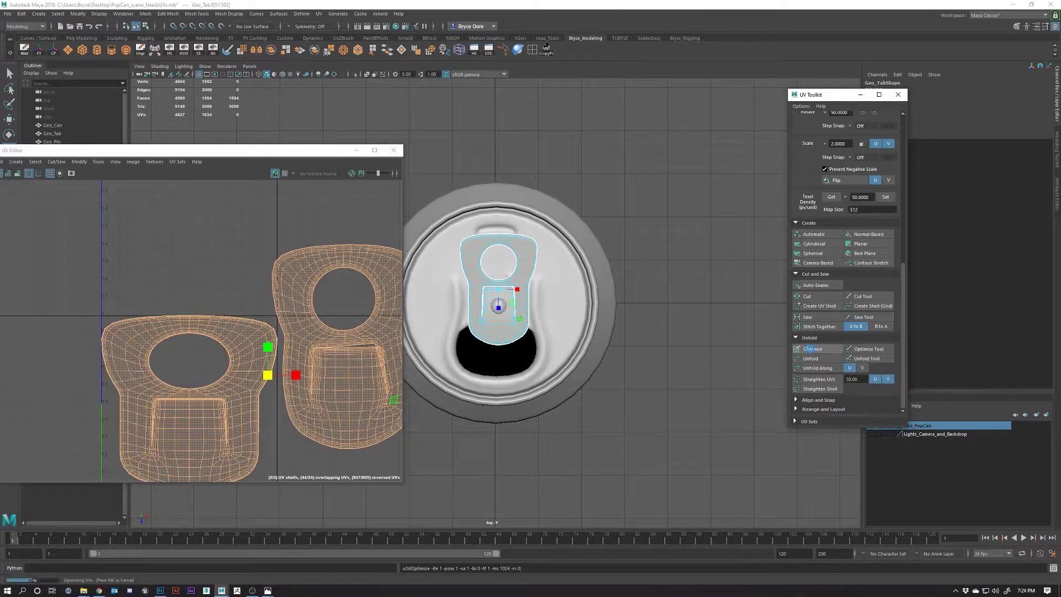
key("F10")
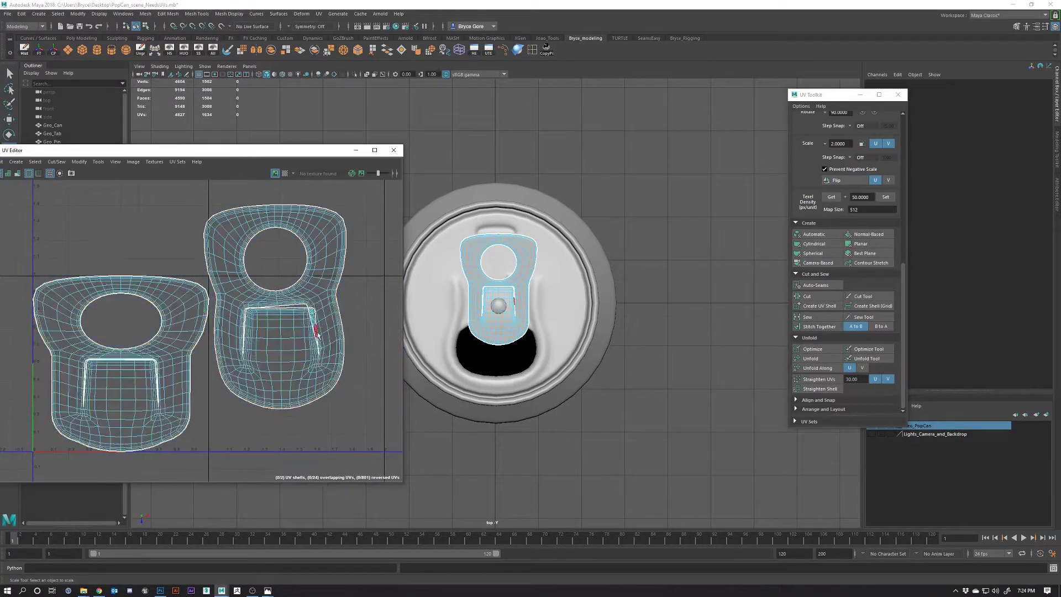
scroll(307, 318, "up", 5)
scroll(302, 310, "down", 3)
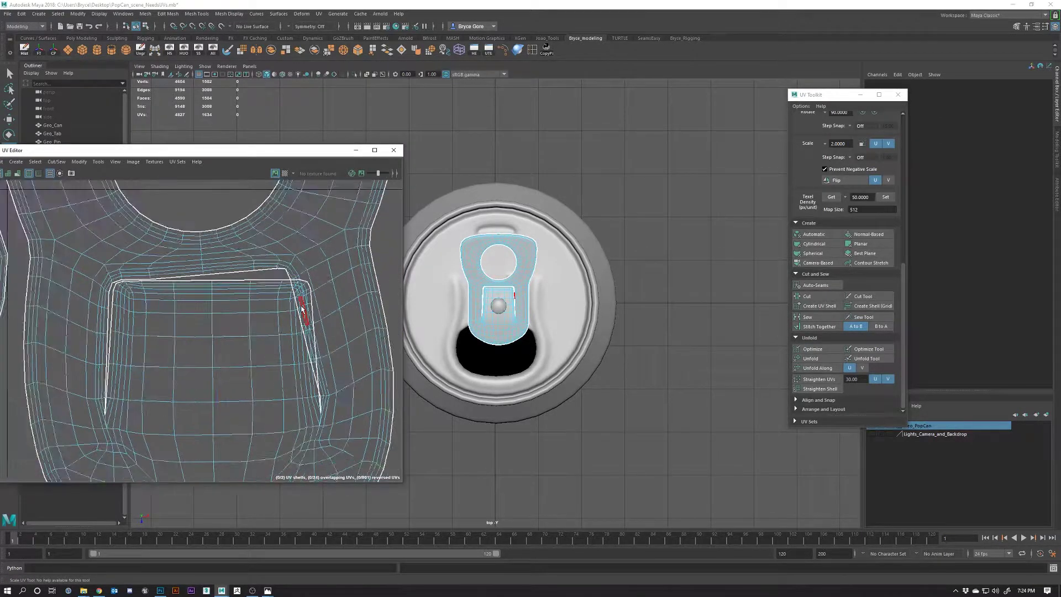
key("ctrl+z")
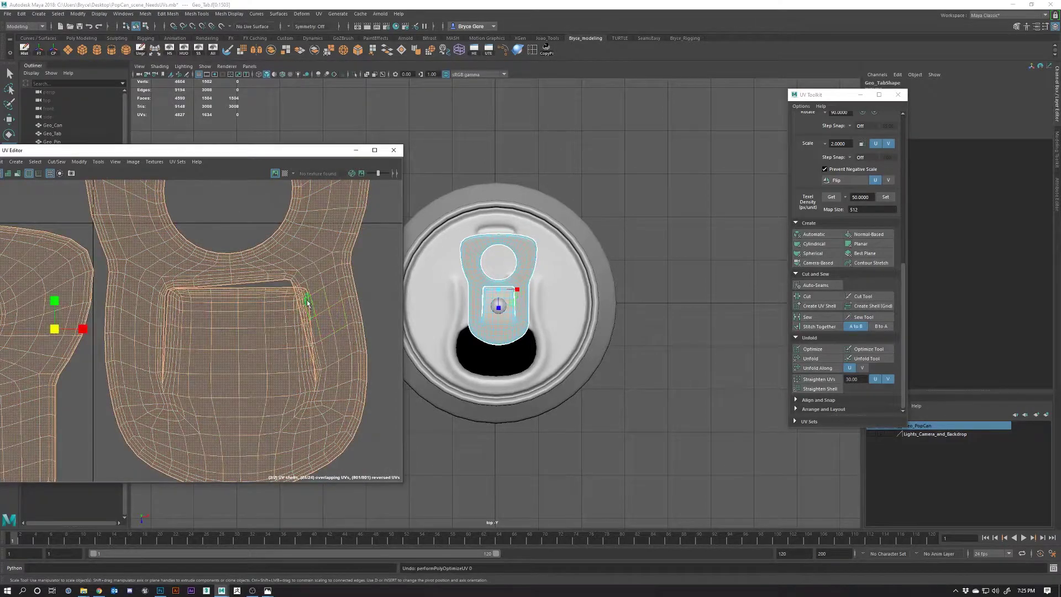
key("ctrl+z")
key("ctrl+z")
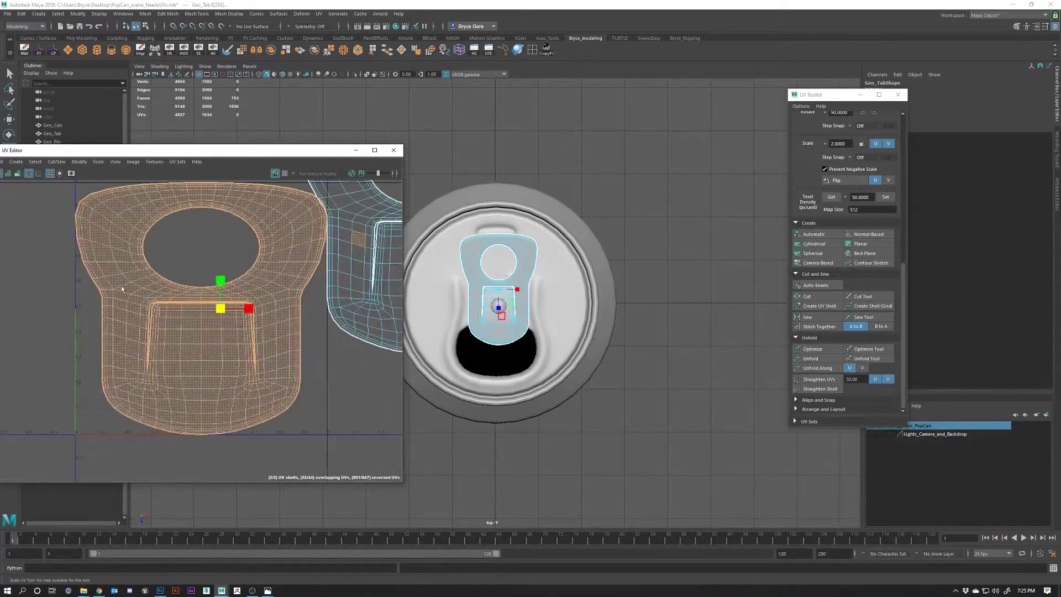
Step: Select the tab shell's border edges and examine the edge spacing along the outlines of both shells
scroll(122, 308, "up", 10)
right_click(160, 307)
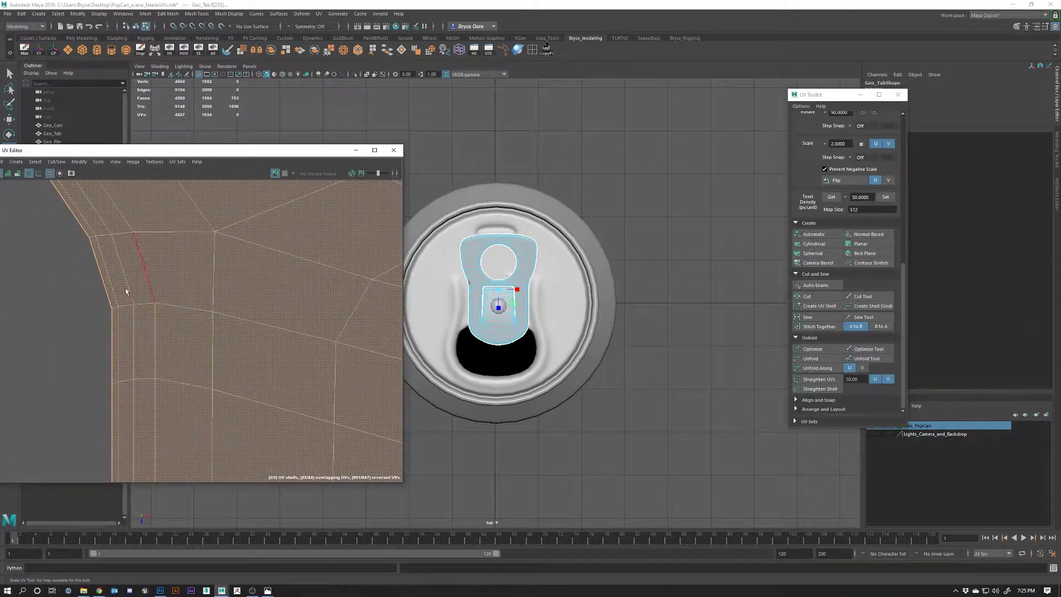
left_click(125, 338)
scroll(124, 338, "down", 8)
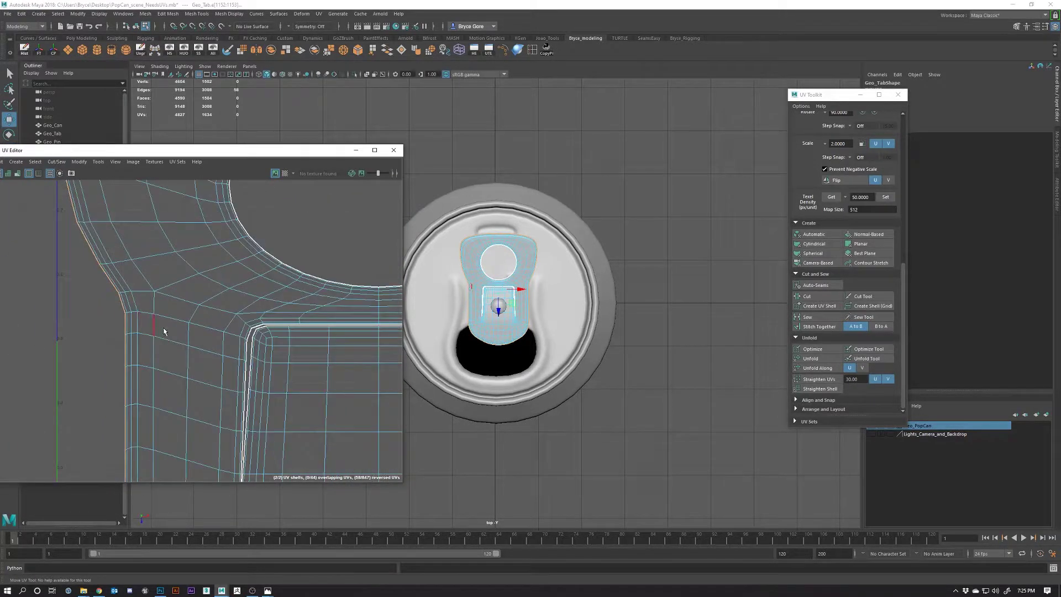
scroll(299, 293, "up", 10)
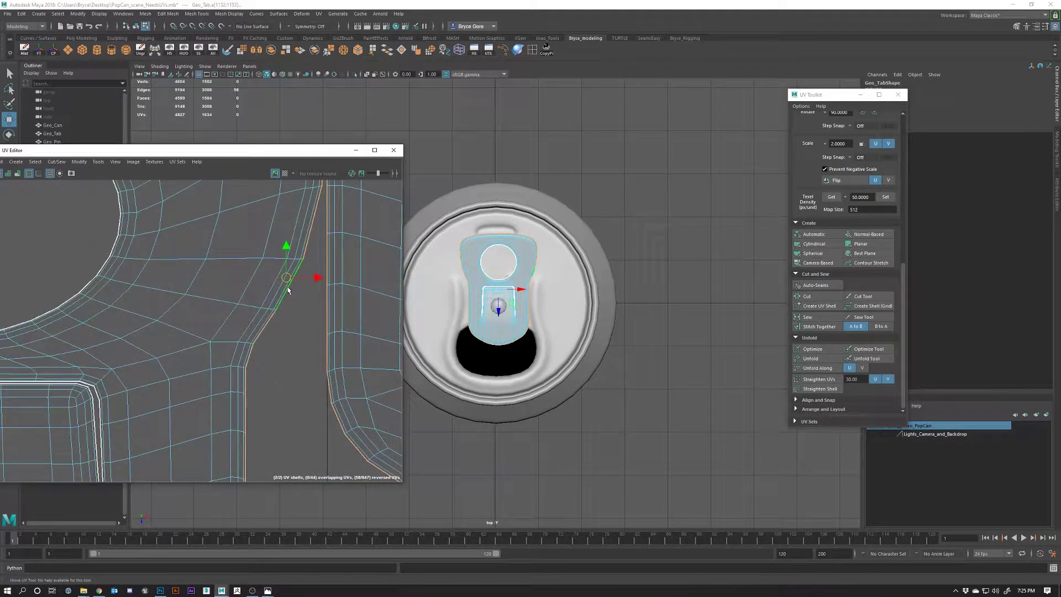
left_click(297, 337)
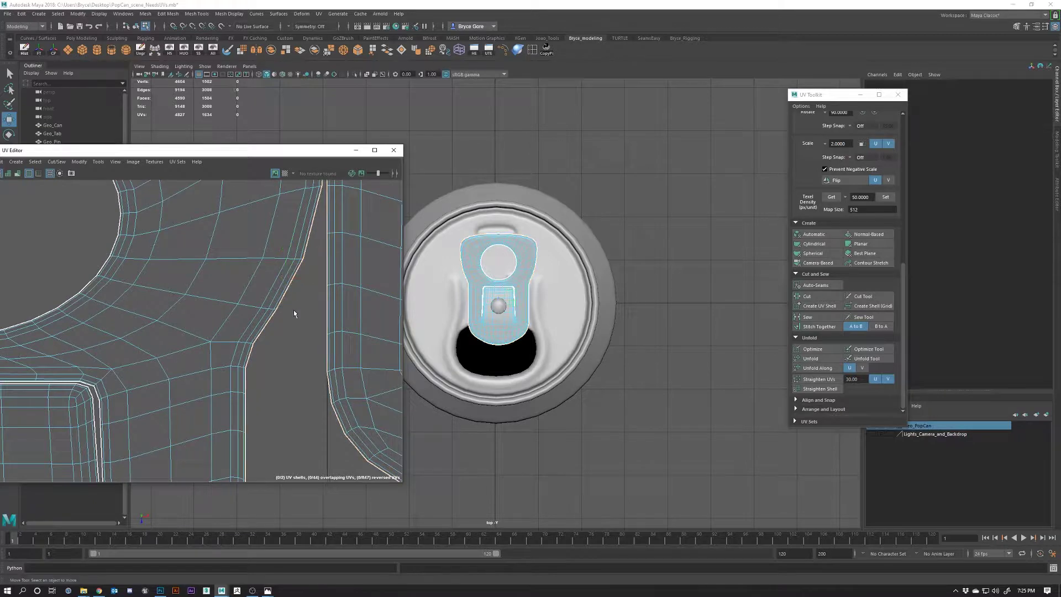
scroll(256, 370, "down", 3)
scroll(256, 370, "down", 10)
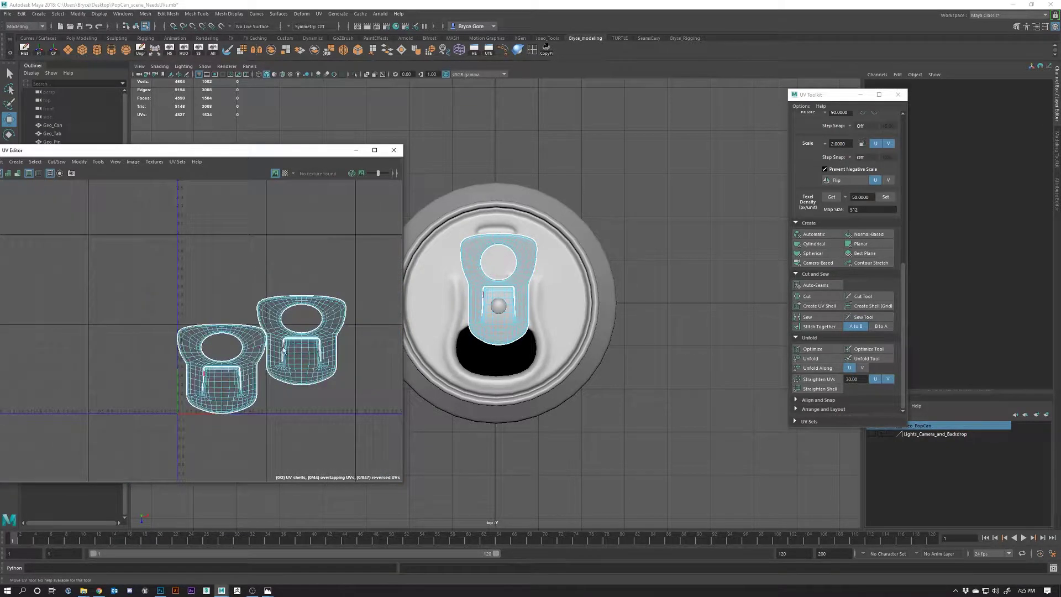
Step: Return to UV shell selection, display the checker map and examine the proportions of its squares on the tab
right_click(279, 365)
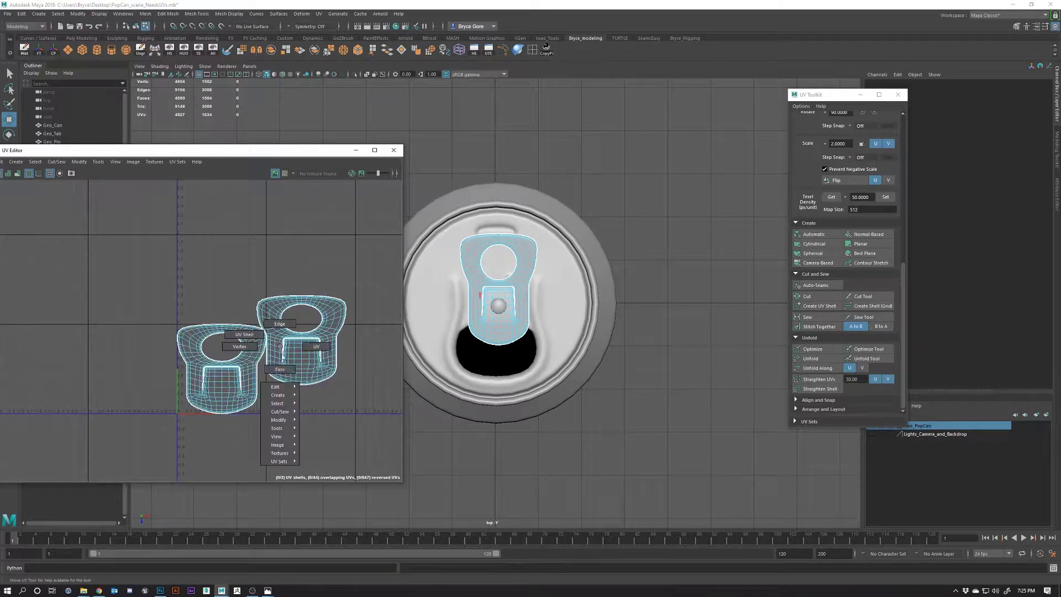
left_click(285, 174)
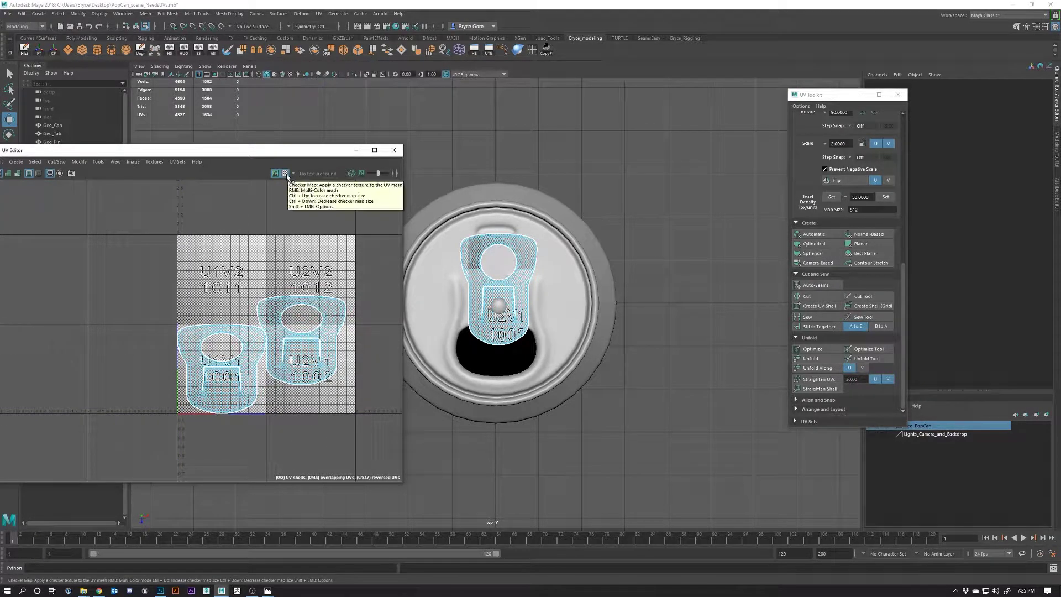
scroll(571, 303, "up", 10)
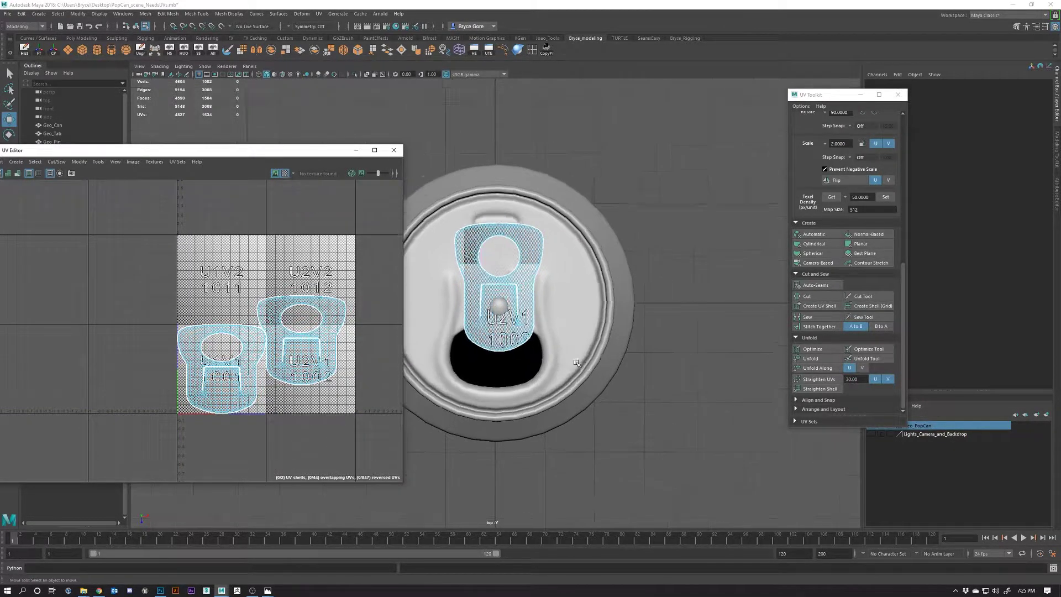
scroll(571, 302, "up", 8)
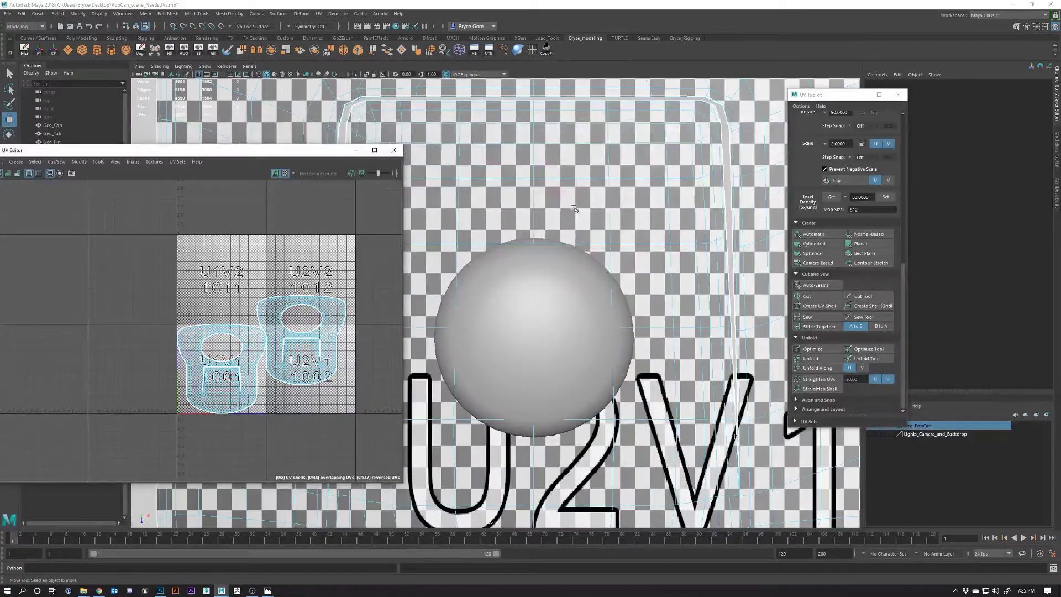
Step: Select both tab shells, stretch them vertically until the checker squares look even and inspect the pattern on the tab
left_click(277, 350)
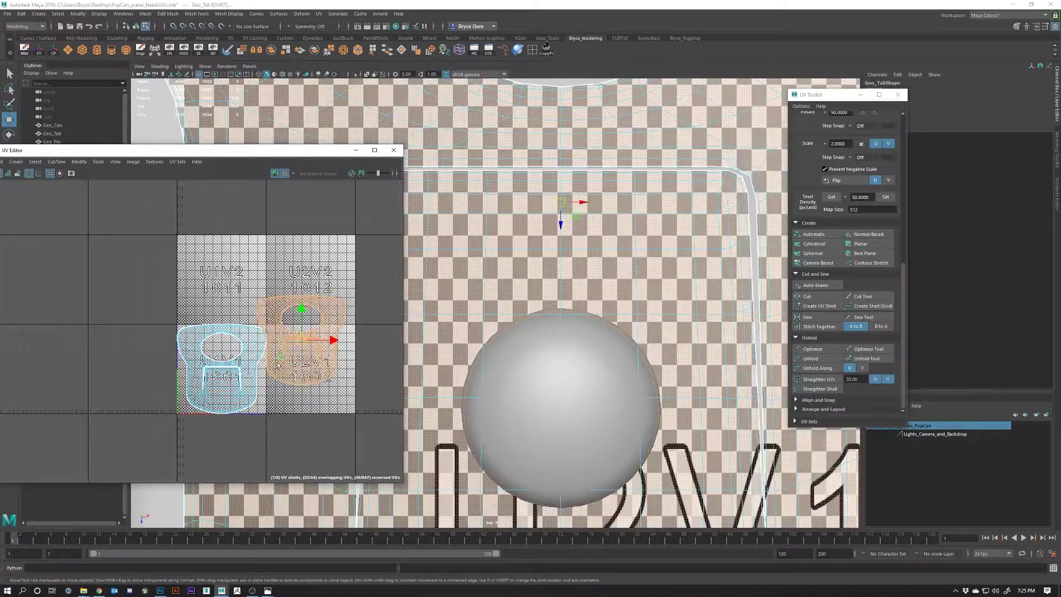
left_click(247, 370, "shift")
key("r")
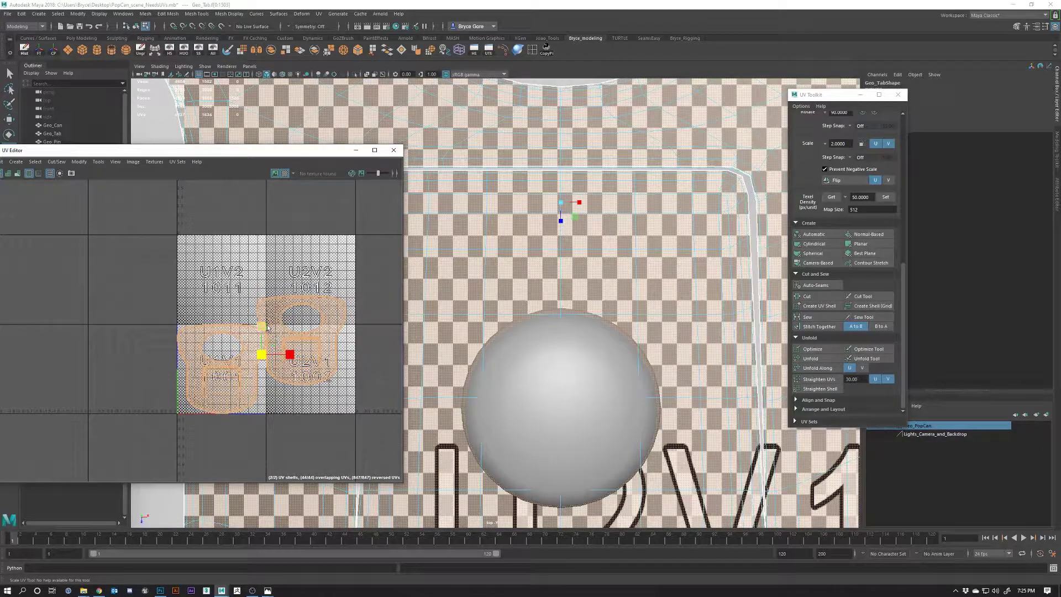
left_click_drag(266, 329, 267, 318)
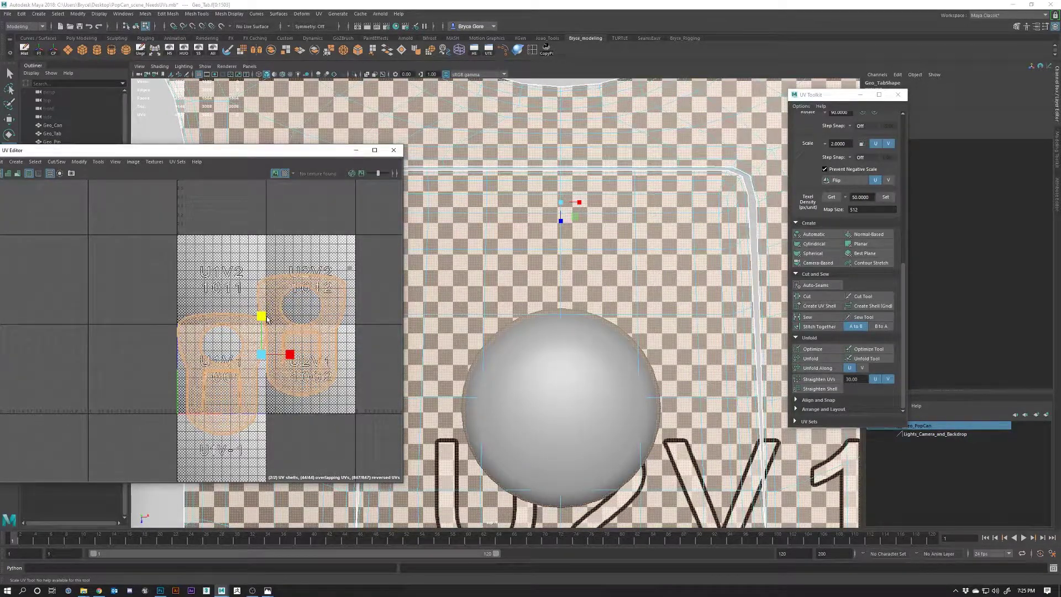
left_click_drag(267, 319, 269, 321)
left_click(330, 449)
scroll(534, 303, "down", 10)
scroll(534, 303, "up", 6)
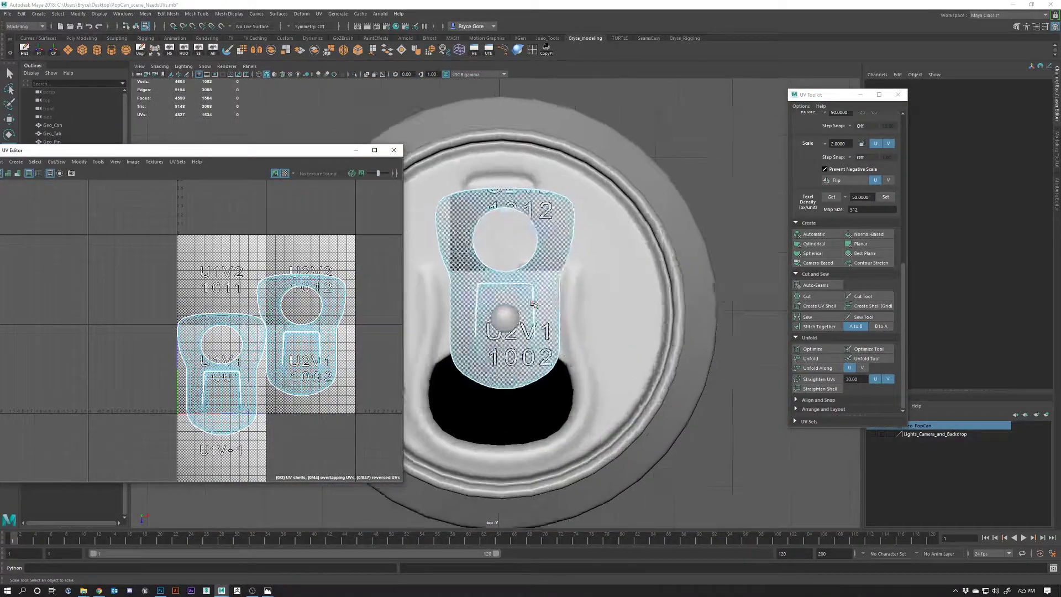
scroll(534, 303, "up", 8)
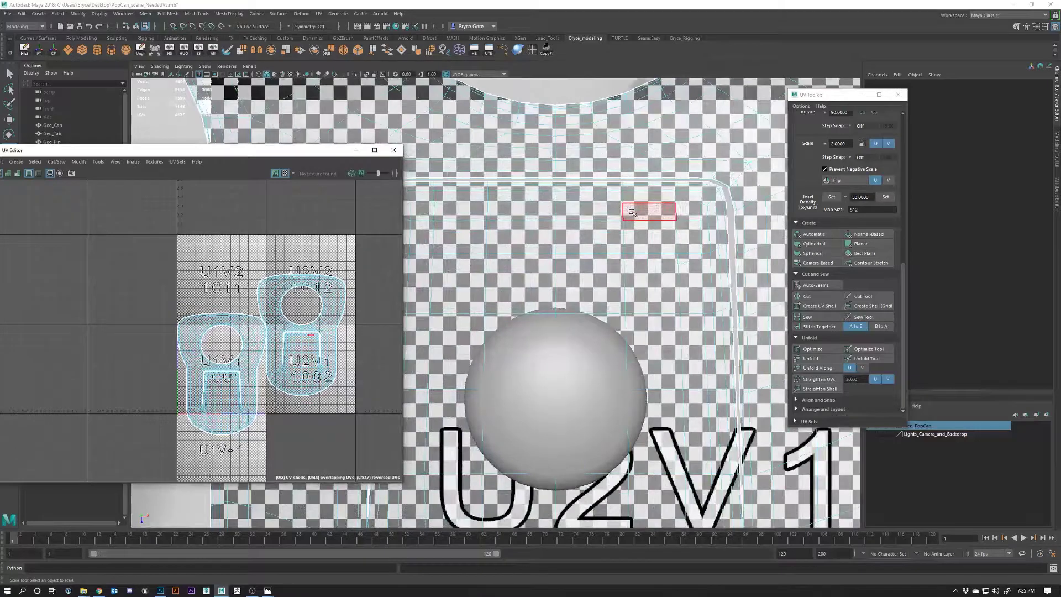
scroll(632, 212, "down", 10)
Step: Select the second tab shell with the Move tool and hide the checker map
key("w")
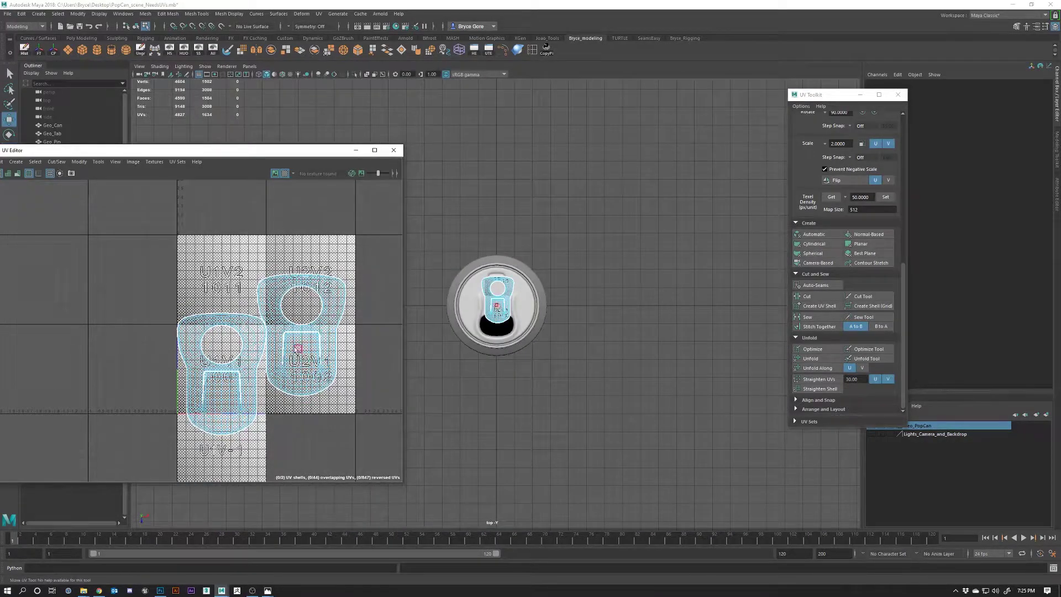
left_click(277, 341)
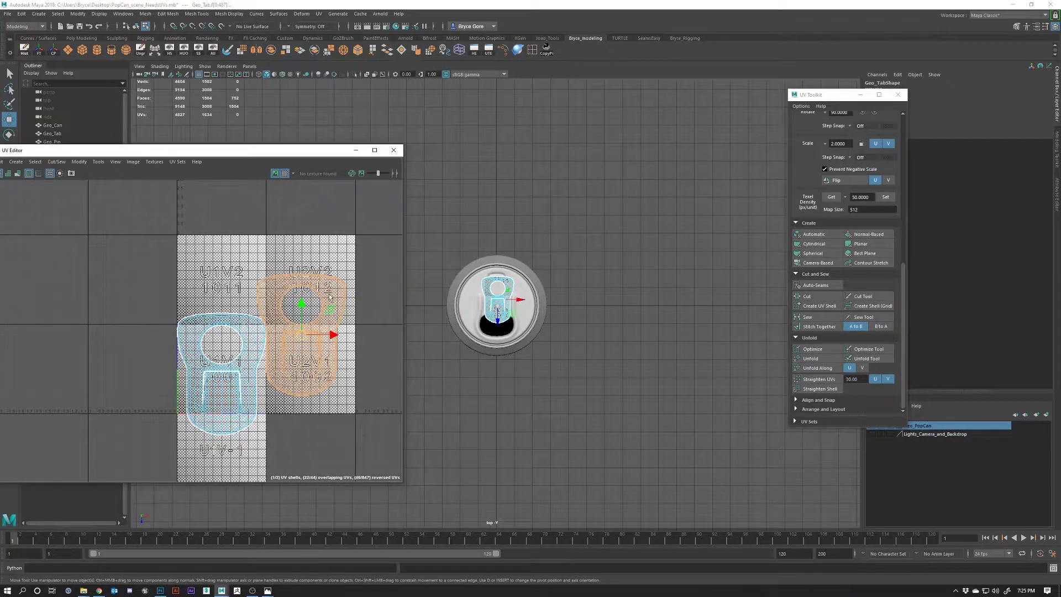
left_click(284, 173)
Step: Switch the tab back to object mode and select the pin at the tab's centre
scroll(512, 319, "up", 5)
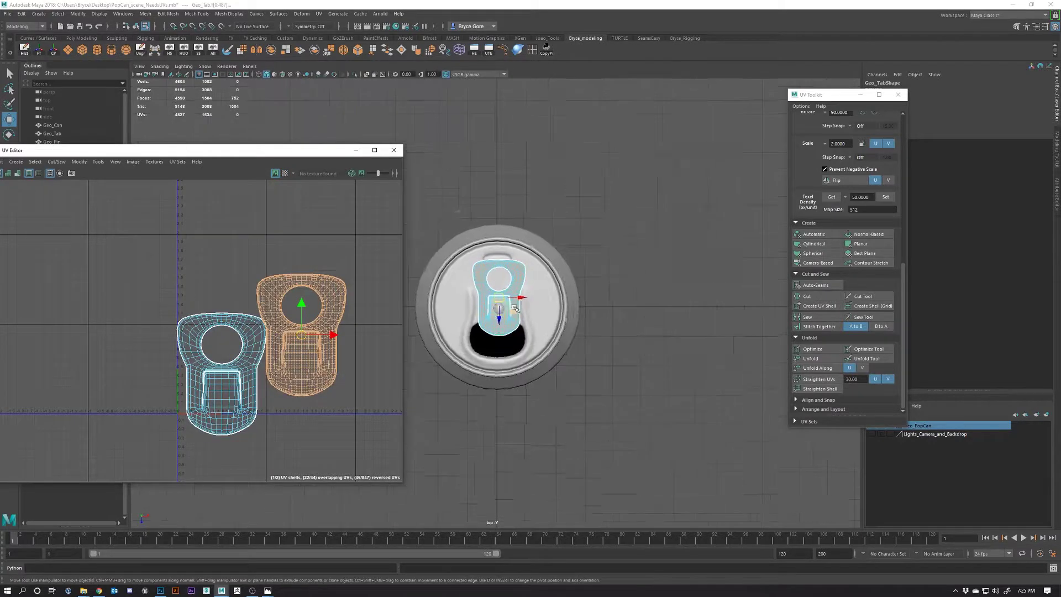
scroll(512, 319, "up", 5)
right_click(519, 326)
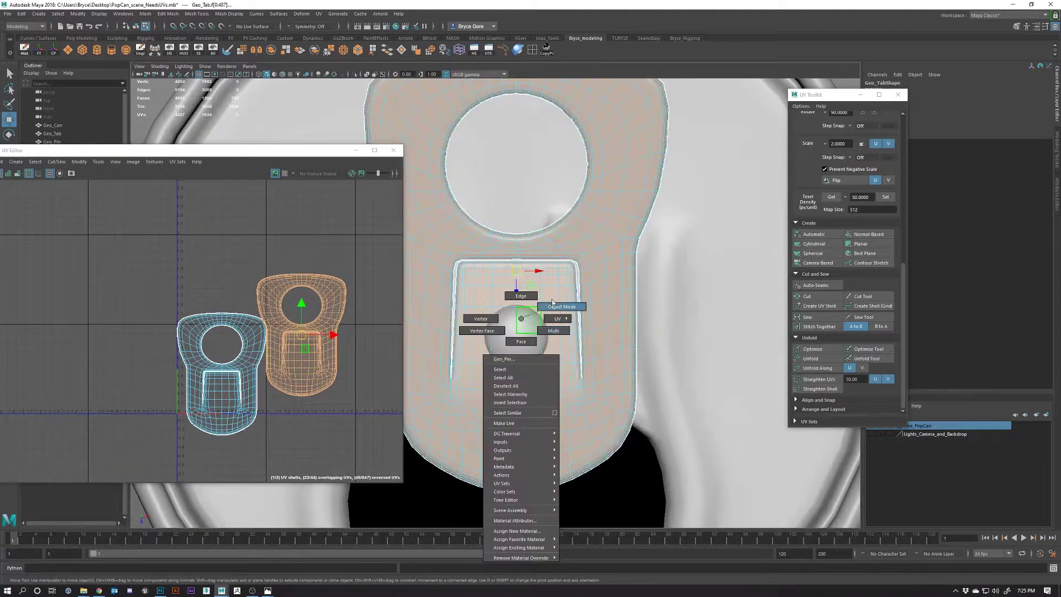
left_click(556, 308)
left_click_drag(526, 327, 527, 326)
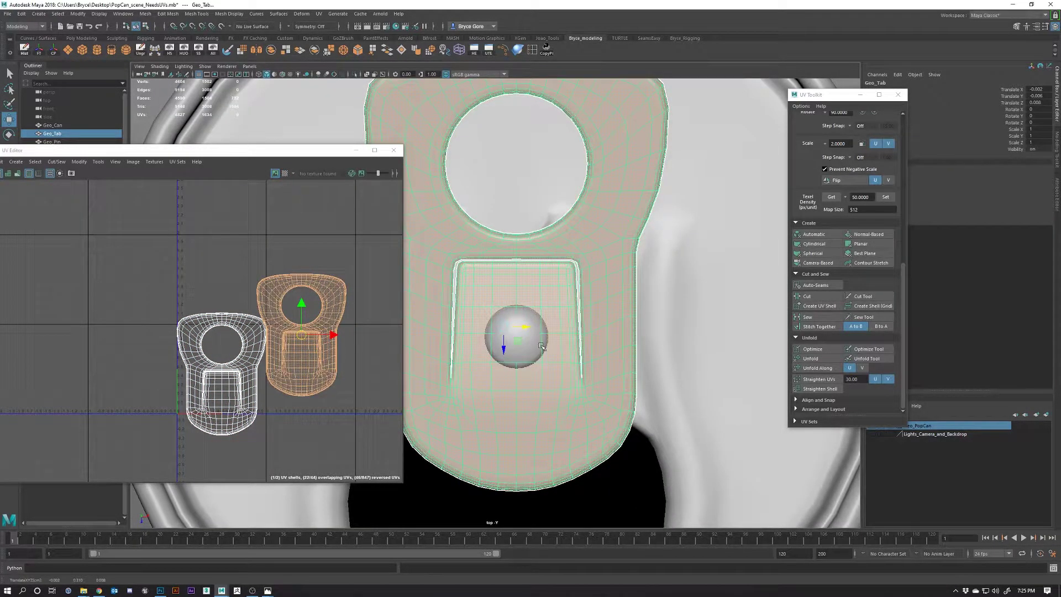
scroll(542, 346, "down", 8)
left_click(629, 381)
left_click(500, 308)
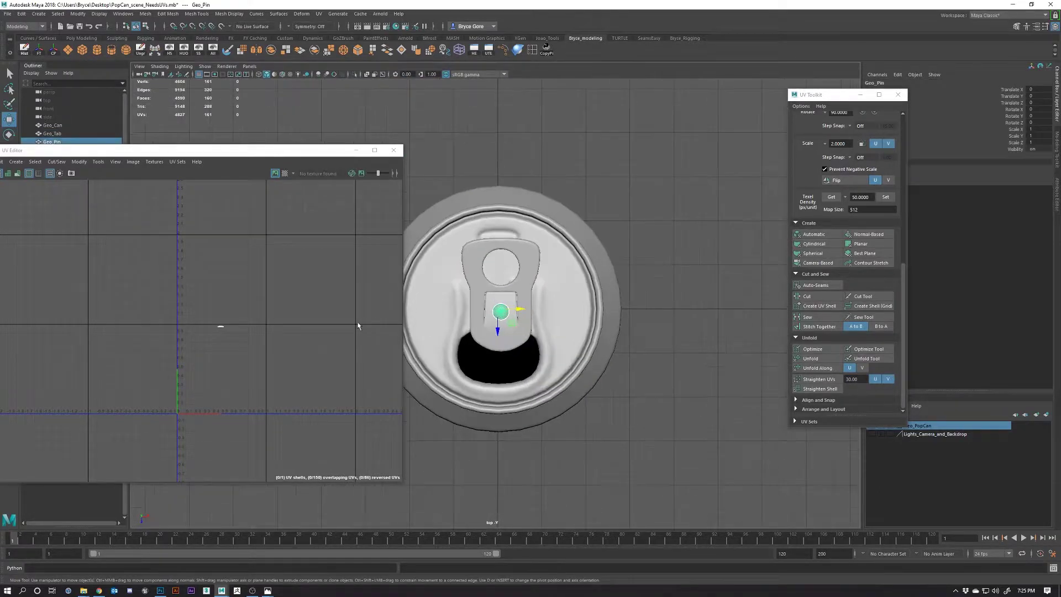
Step: Select the pin's flattened UV shell and unfold it
scroll(204, 332, "up", 5)
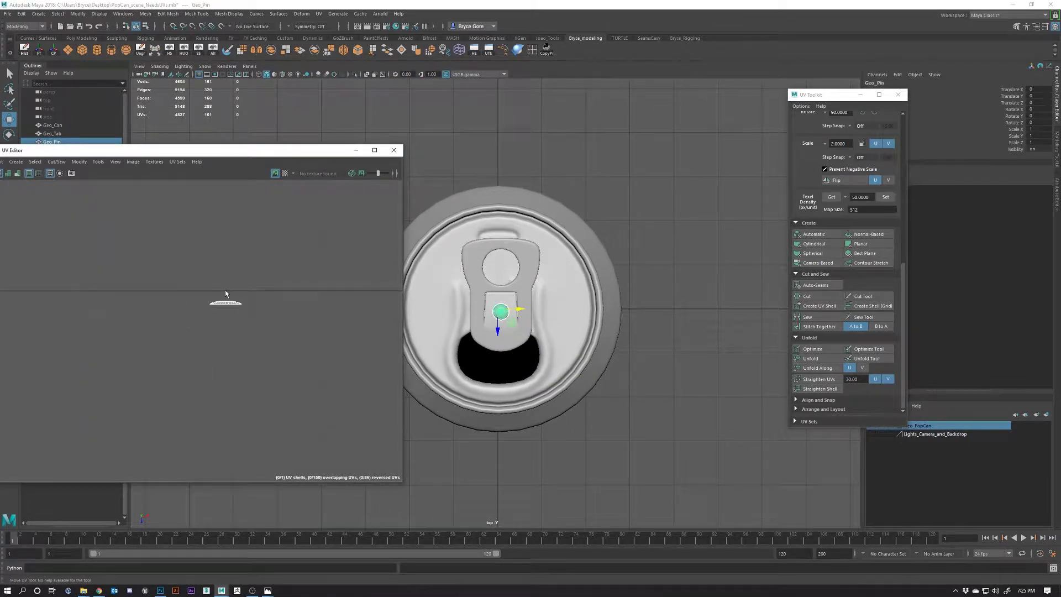
right_click(225, 293)
left_click(230, 331)
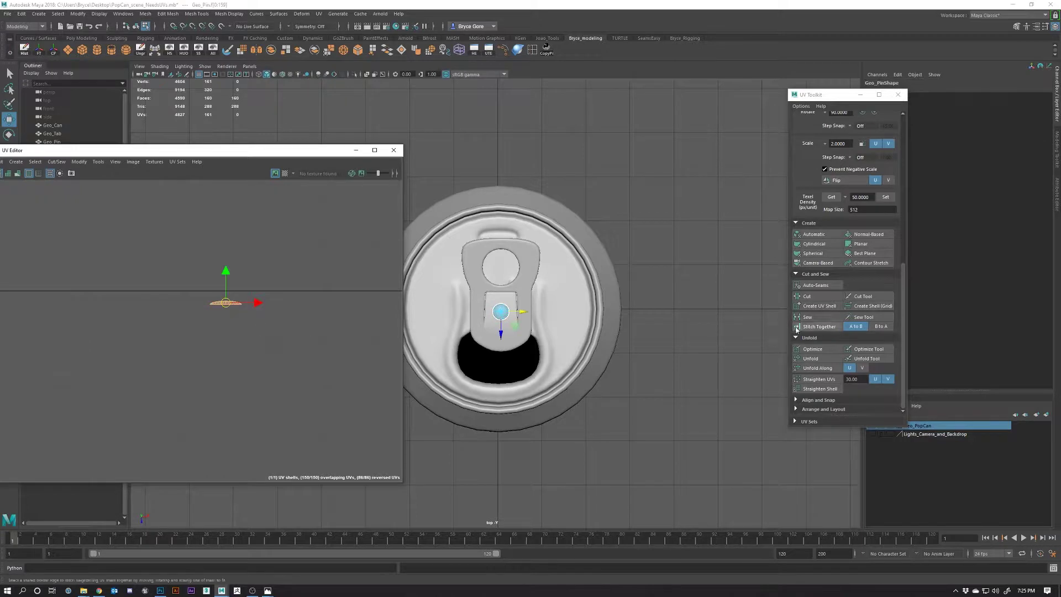
left_click(814, 360)
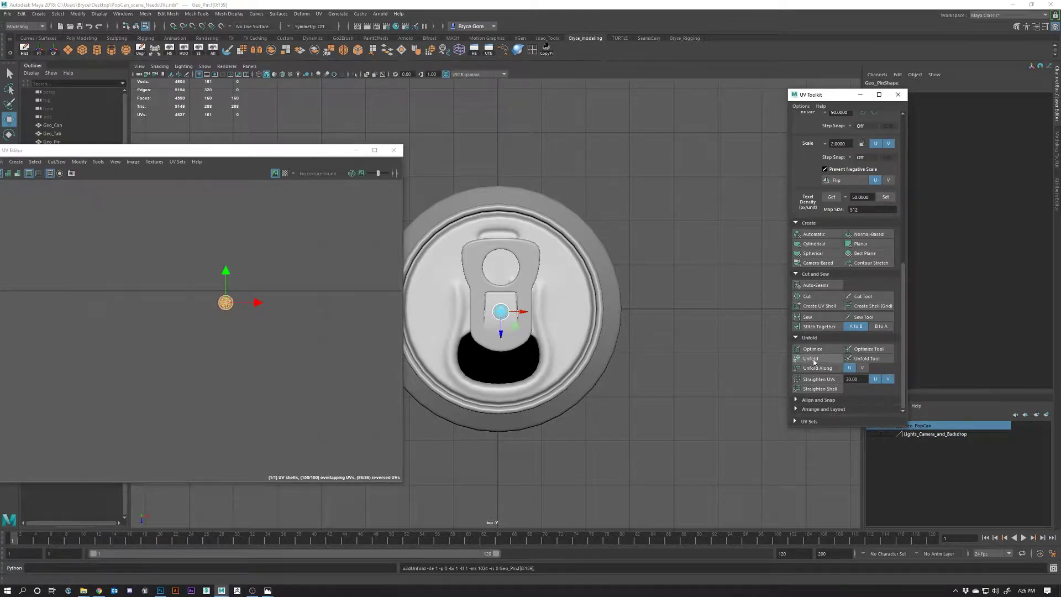
Step: Examine the pin's unfolded UV shell up close and inspect the isolated pin in the top and perspective views
left_click(208, 310)
scroll(221, 312, "up", 8)
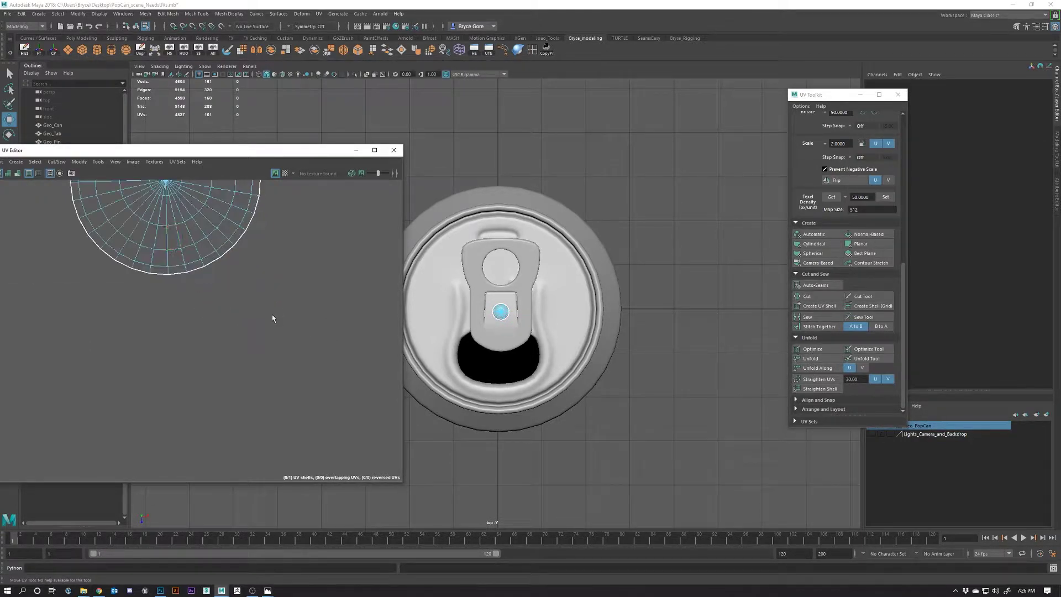
key("ctrl+z")
scroll(208, 321, "down", 4)
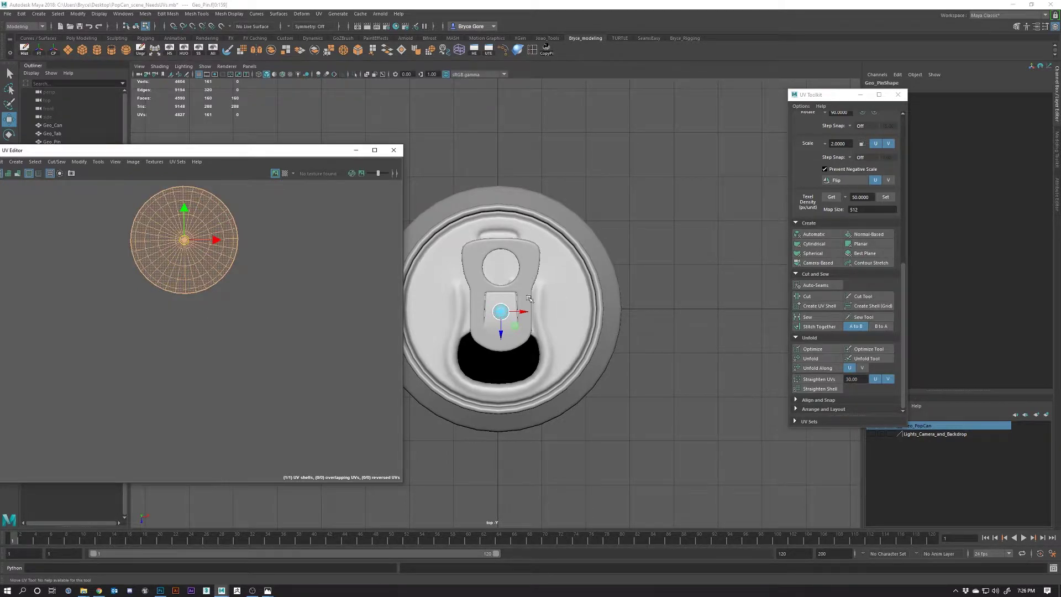
scroll(529, 298, "up", 4)
key("ctrl+1")
left_click(577, 283, "alt")
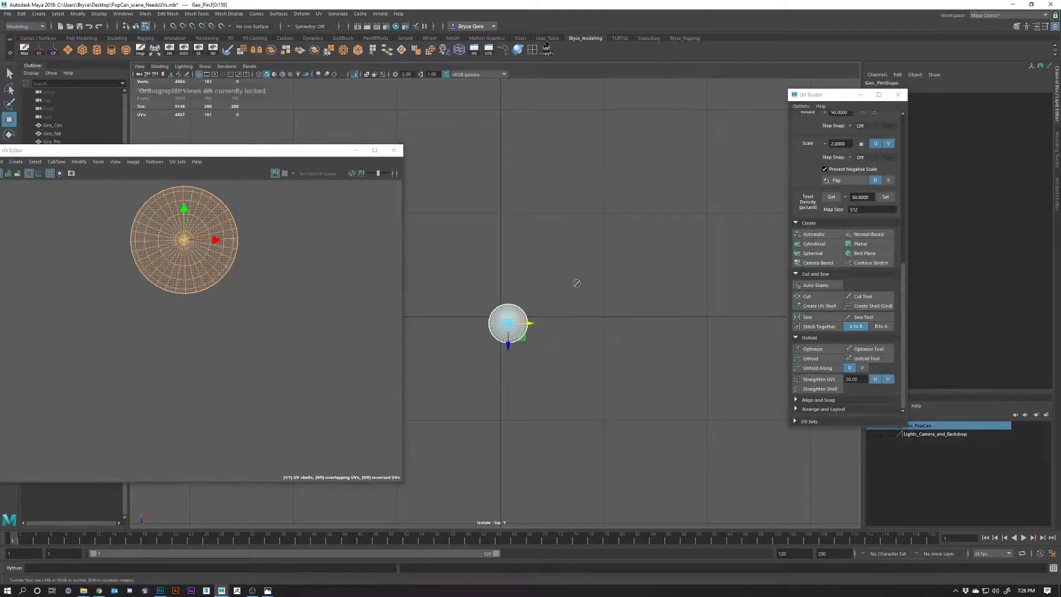
key("space")
key("space")
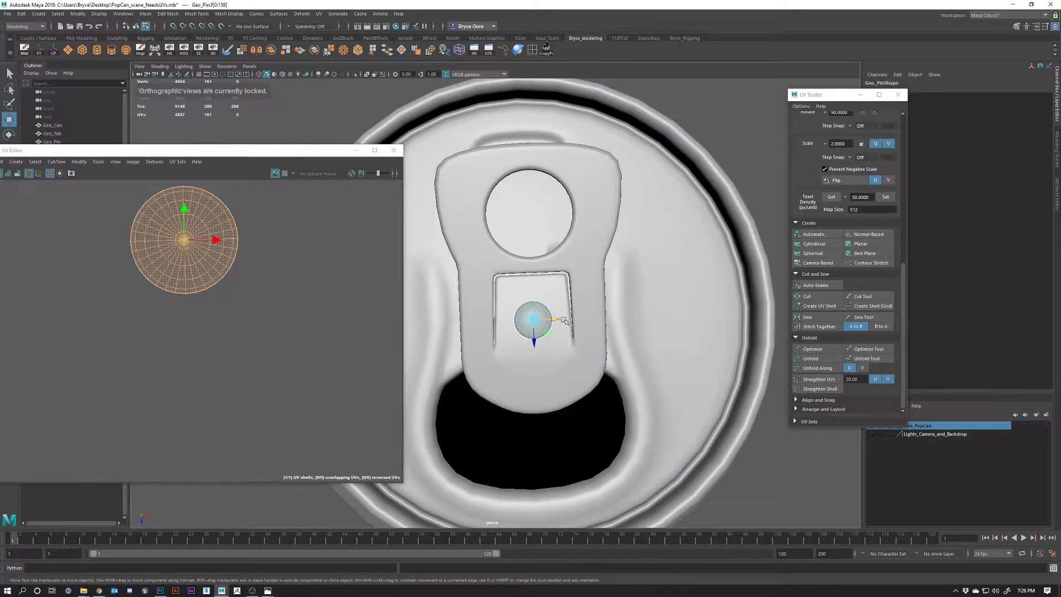
key("ctrl+1")
left_click_drag(551, 337, 597, 299)
left_click_drag(586, 205, 600, 387)
scroll(592, 221, "up", 3)
scroll(616, 334, "down", 4)
scroll(616, 334, "down", 2)
scroll(219, 312, "down", 5)
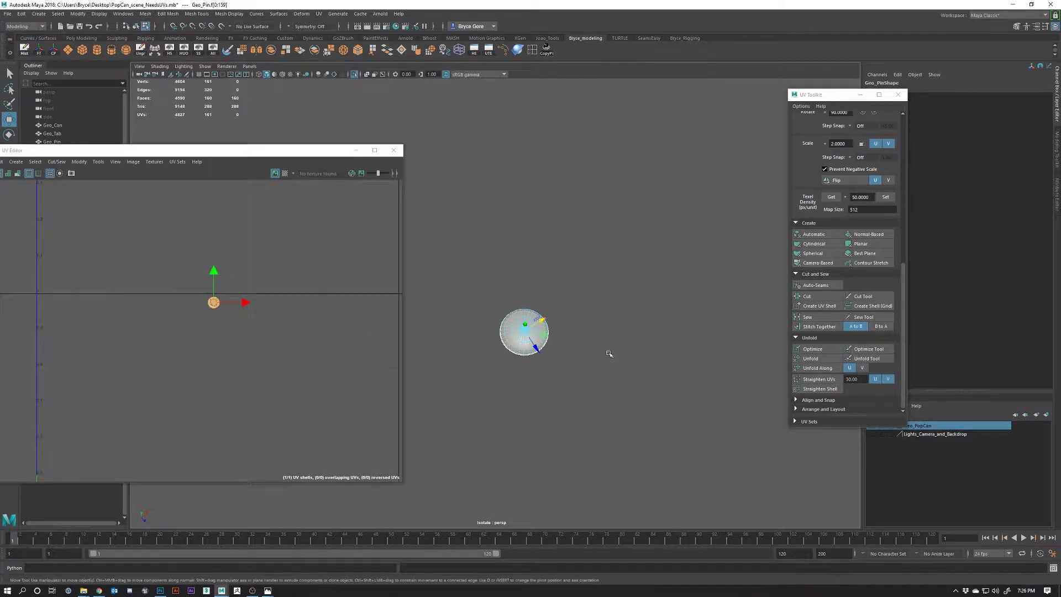
key("ctrl+1")
Step: Return the pin to object mode and select the can, tab and pin together, framing all their UVs
scroll(521, 336, "down", 2)
right_click(508, 313)
left_click(533, 293)
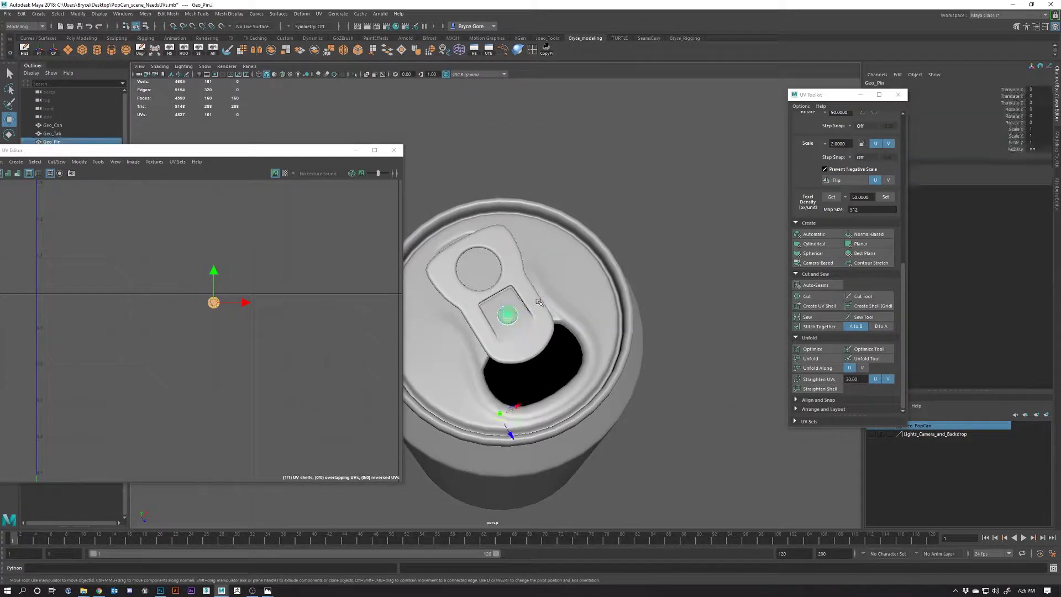
left_click(652, 279)
scroll(651, 307, "down", 3)
left_click_drag(633, 443, 443, 217)
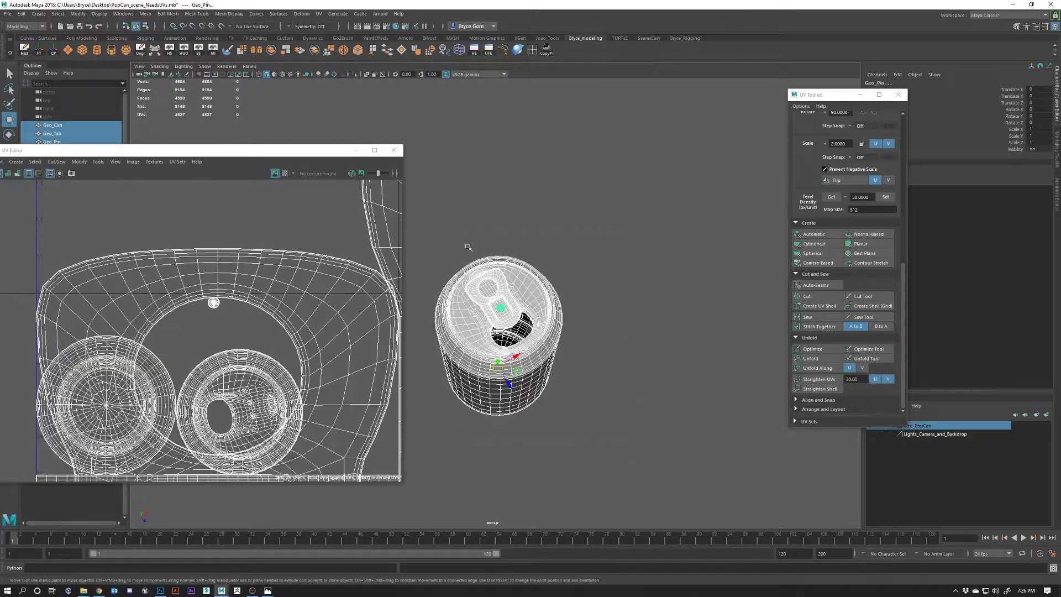
scroll(189, 273, "down", 3)
key("f")
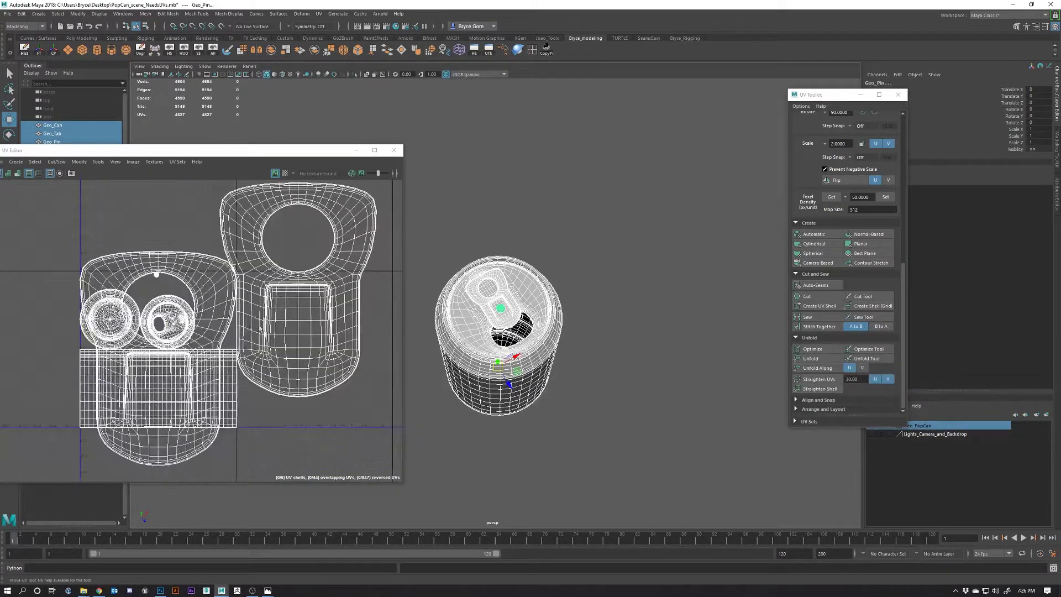
Step: Select all UV shells of the can, tab and pin and set their texel density to 50 at map size 512
scroll(232, 329, "down", 2)
right_click(241, 331)
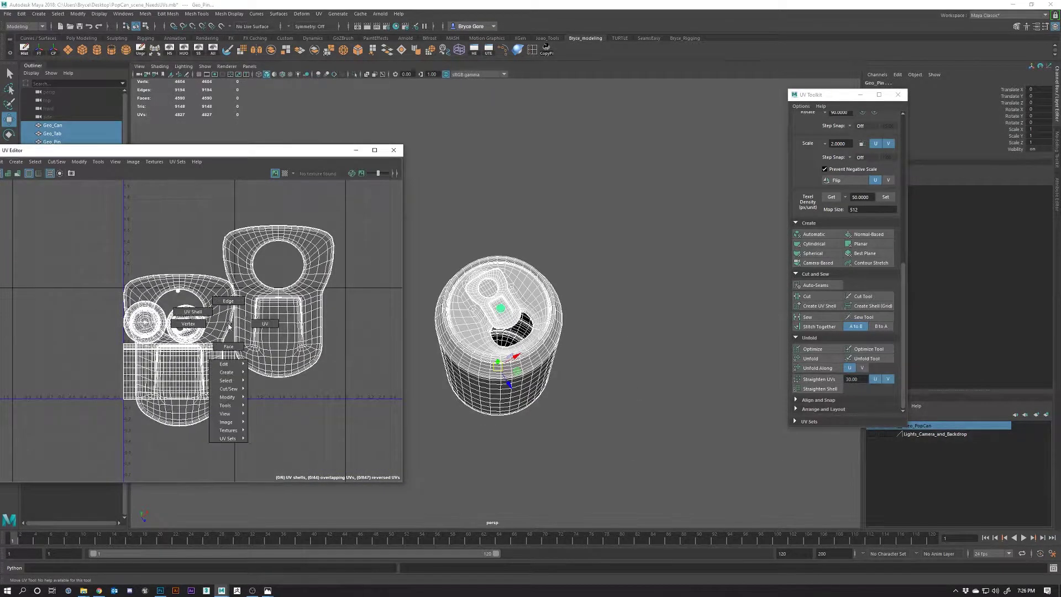
left_click(228, 346)
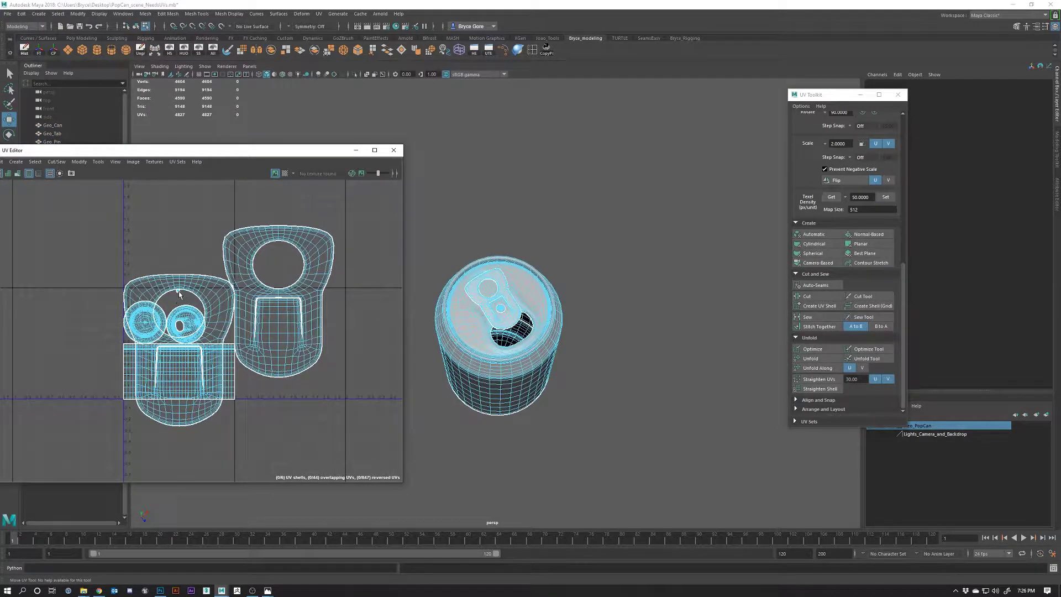
left_click_drag(166, 249, 362, 446)
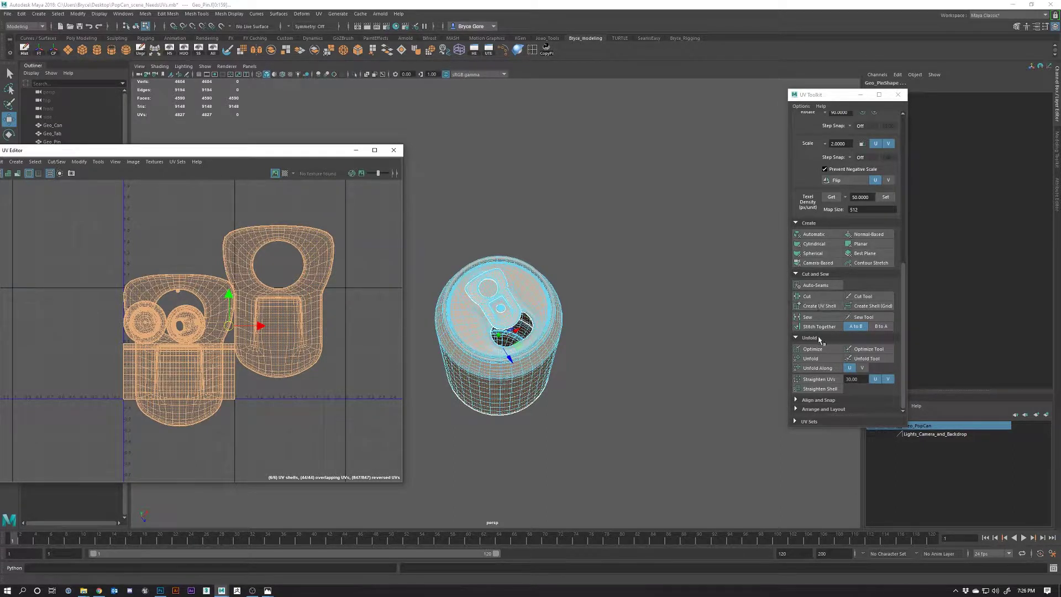
scroll(895, 276, "up", 4)
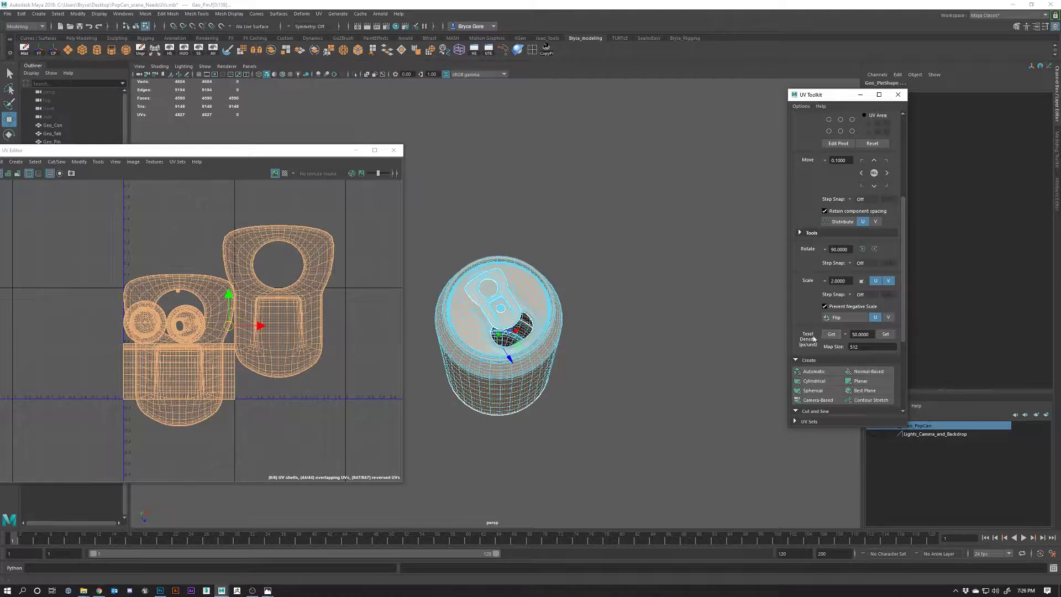
left_click(885, 334)
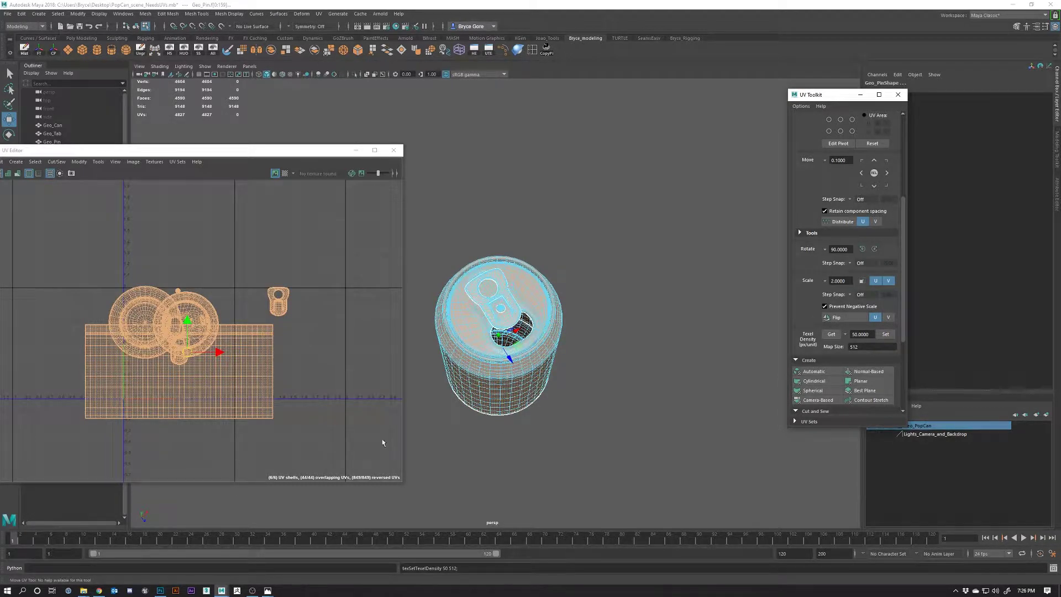
Step: Lay out all selected UV shells inside the 0–1 UV tile with the Layout command
scroll(847, 340, "down", 4)
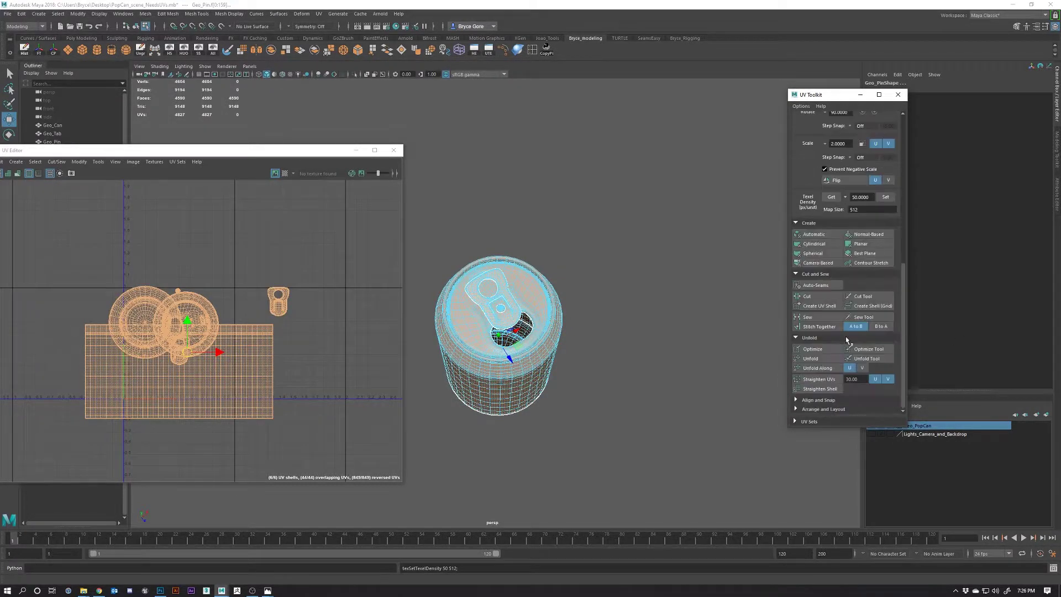
left_click(797, 412)
scroll(801, 409, "down", 3)
left_click(814, 396)
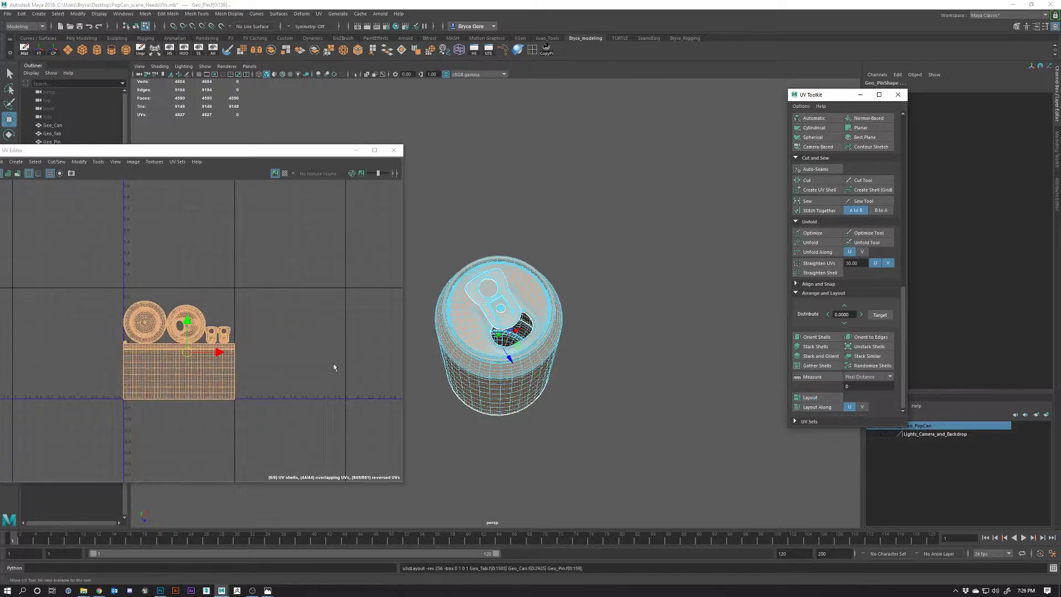
Step: Examine the packed layout for the spacing between the can body, lid, bottom, tab and pin shells
left_click(270, 347)
scroll(270, 346, "up", 5)
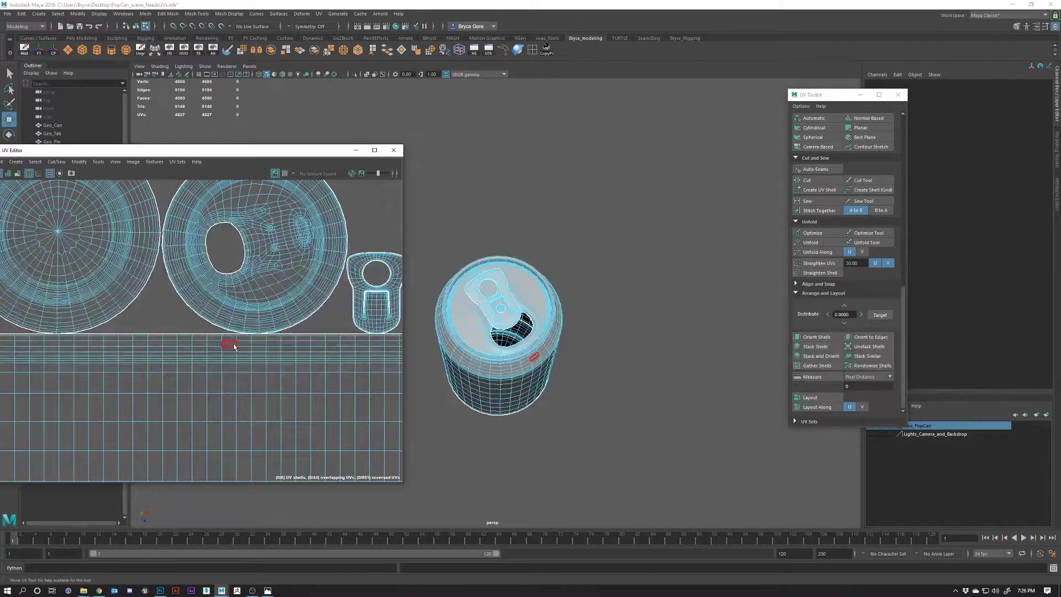
scroll(234, 347, "down", 3)
scroll(186, 358, "down", 2)
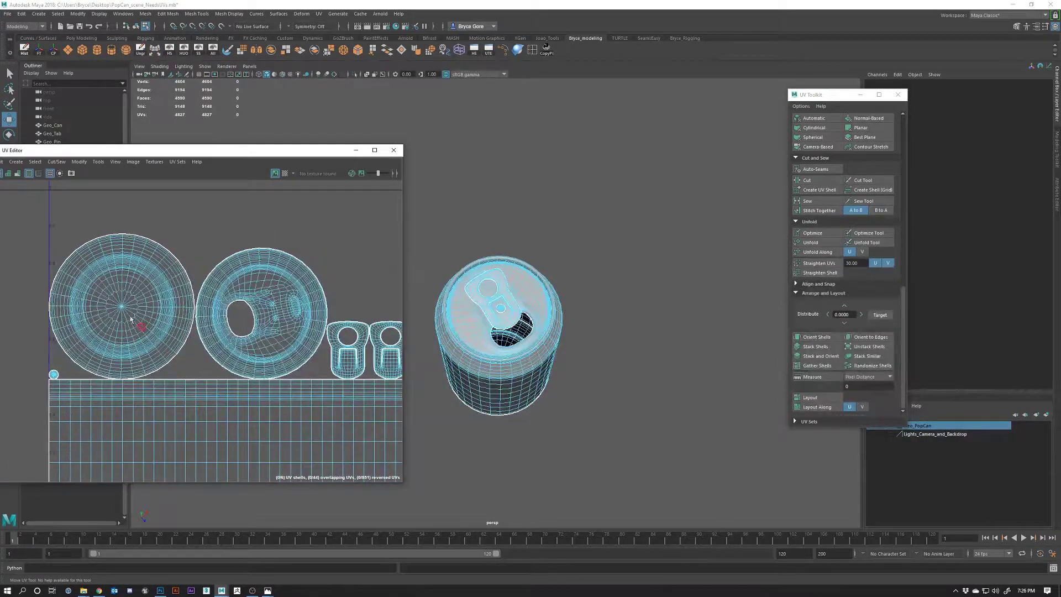
left_click_drag(330, 363, 321, 320)
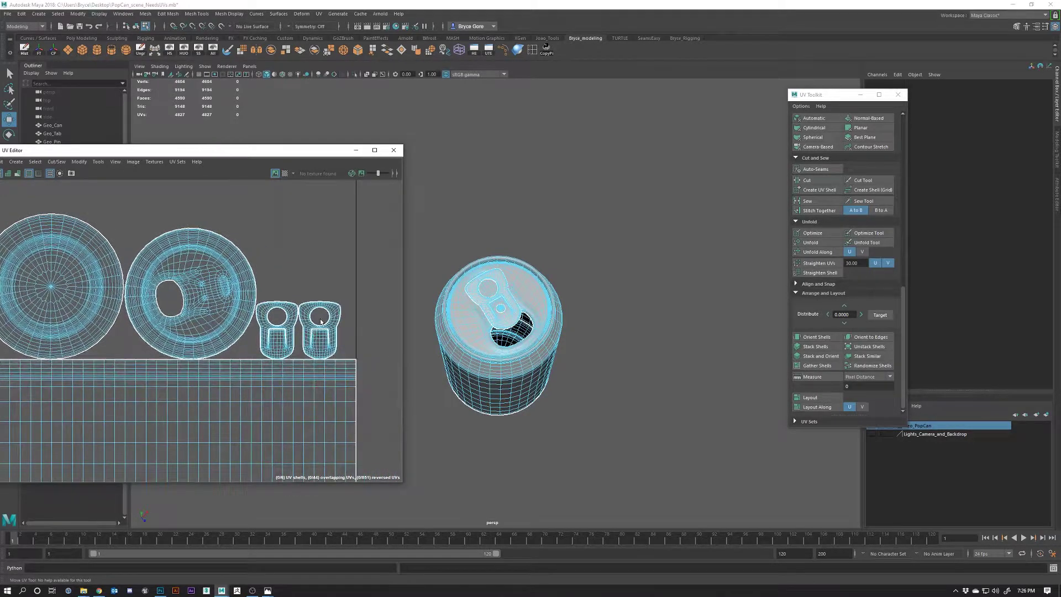
scroll(265, 331, "up", 1)
scroll(236, 331, "down", 1)
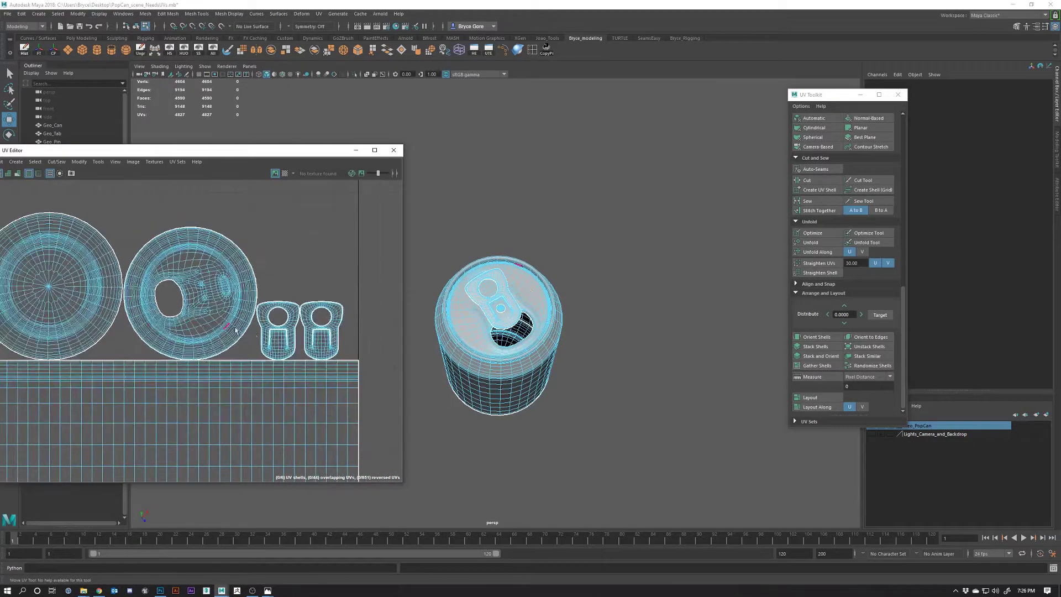
left_click_drag(111, 330, 232, 301)
Step: Move the pin's small UV shell up and away from the tile edge and the can body shell
scroll(116, 334, "up", 3)
left_click(116, 333)
scroll(128, 328, "up", 2)
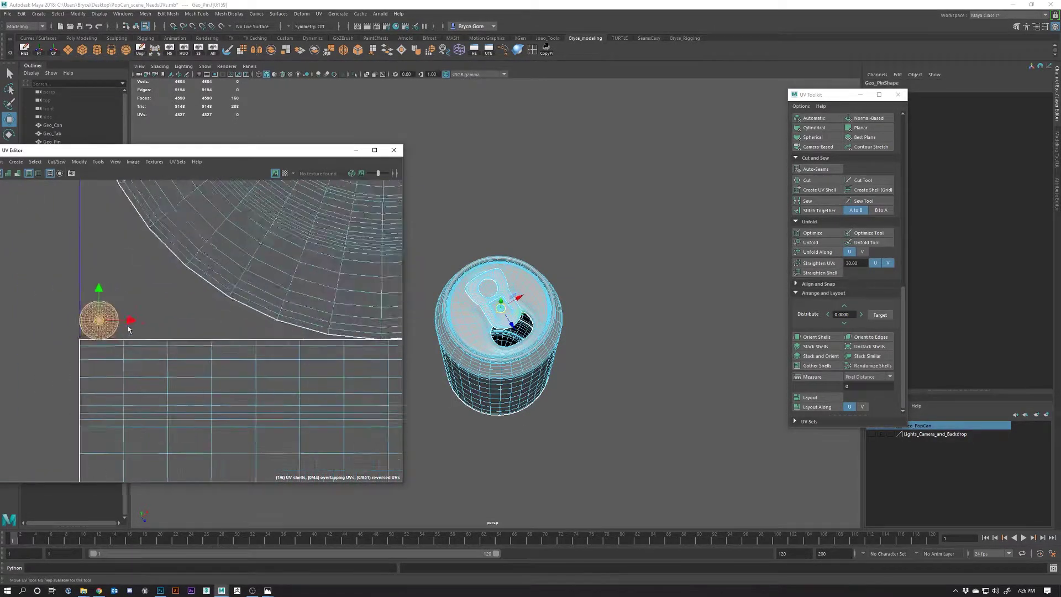
scroll(128, 329, "up", 1)
left_click_drag(128, 330, 151, 287)
scroll(176, 308, "down", 1)
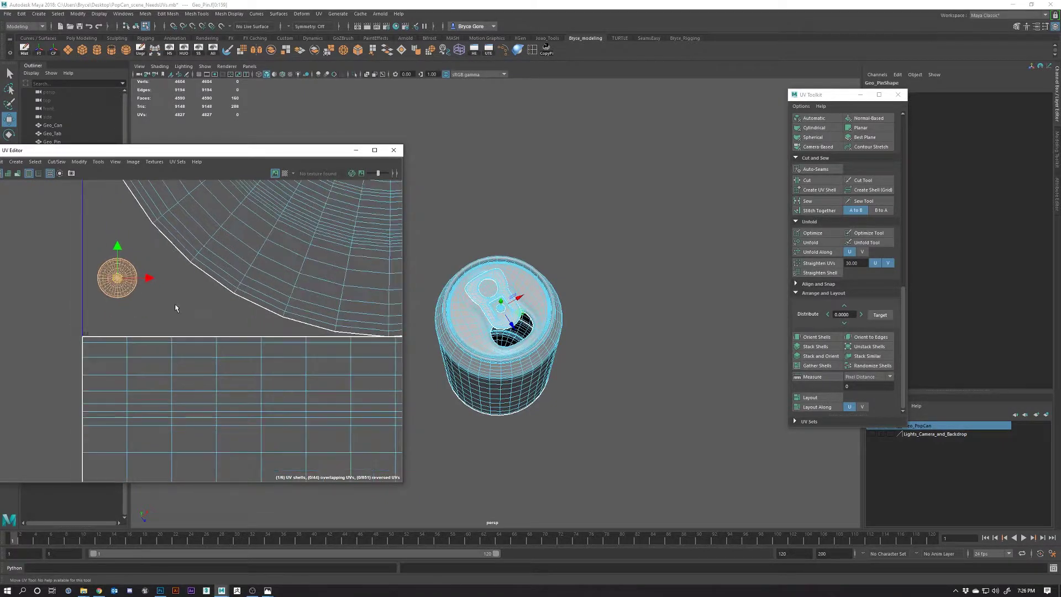
scroll(176, 308, "down", 5)
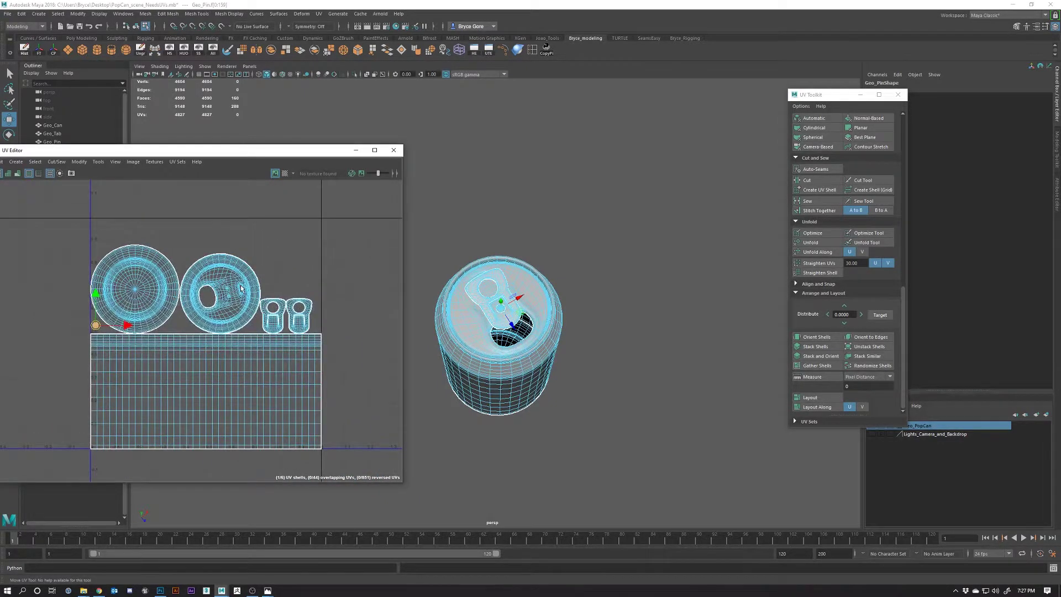
Step: Move the can's two round end shells up off the body shell and leave a gap between them
left_click(241, 288)
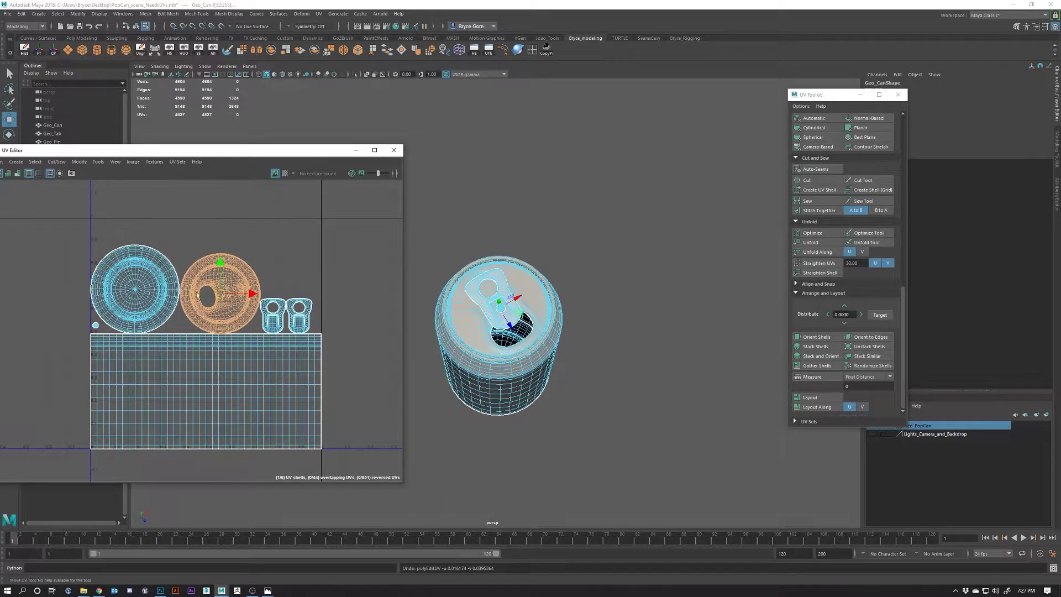
left_click(157, 292, "shift")
left_click_drag(176, 274, 228, 245)
left_click(210, 280)
double_click(224, 266)
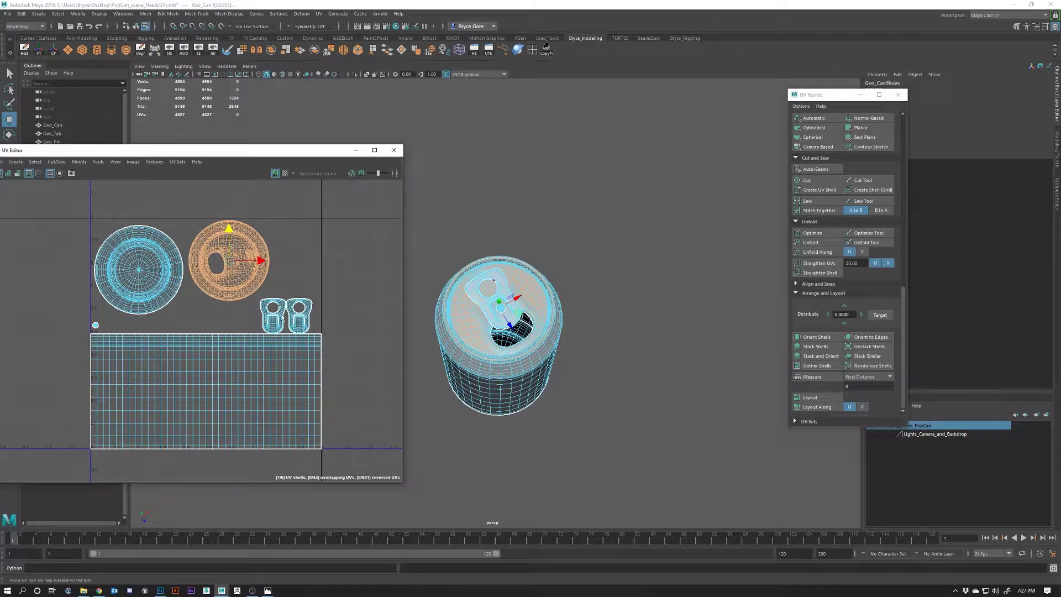
Step: Select both tab shells and raise them slightly above the can body shell
left_click(276, 316)
scroll(275, 310, "up", 3)
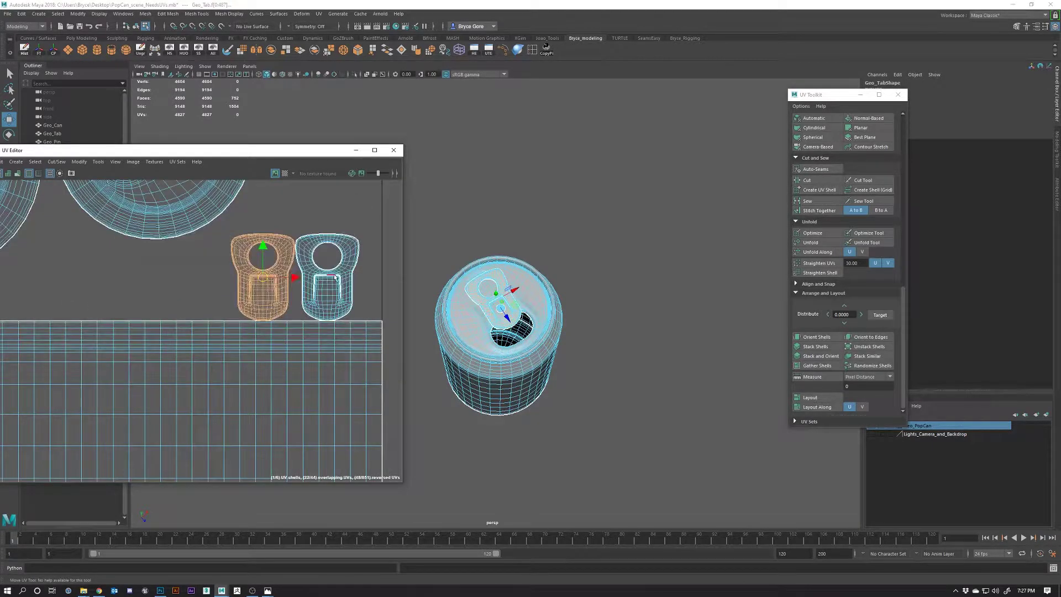
left_click(330, 289, "shift")
left_click_drag(294, 266, 297, 254)
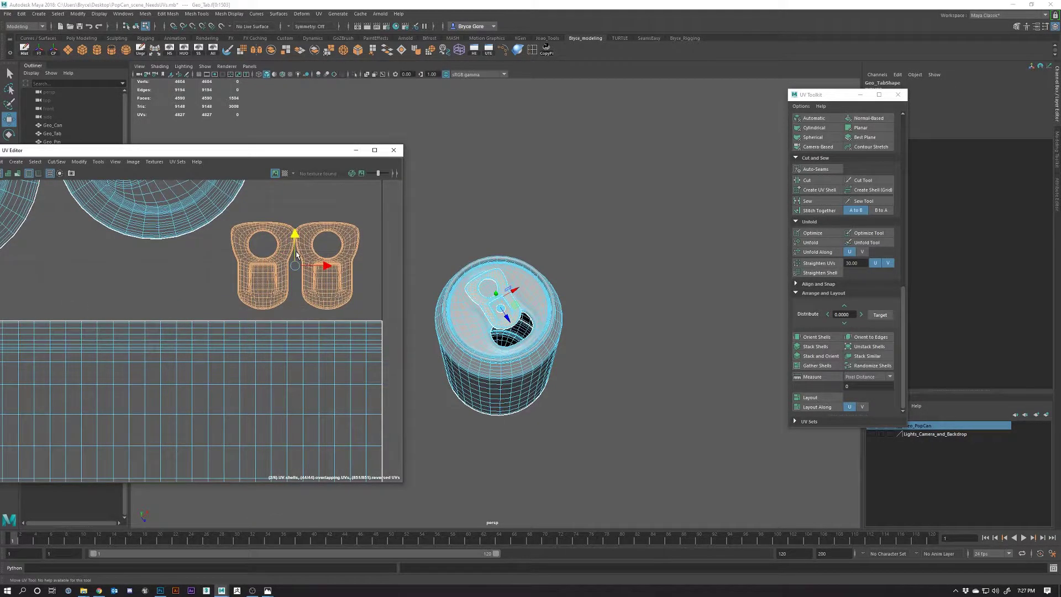
Step: Move one tab shell sideways away from the other to leave a gap, and clear the selection
left_click(319, 288)
left_click(255, 284)
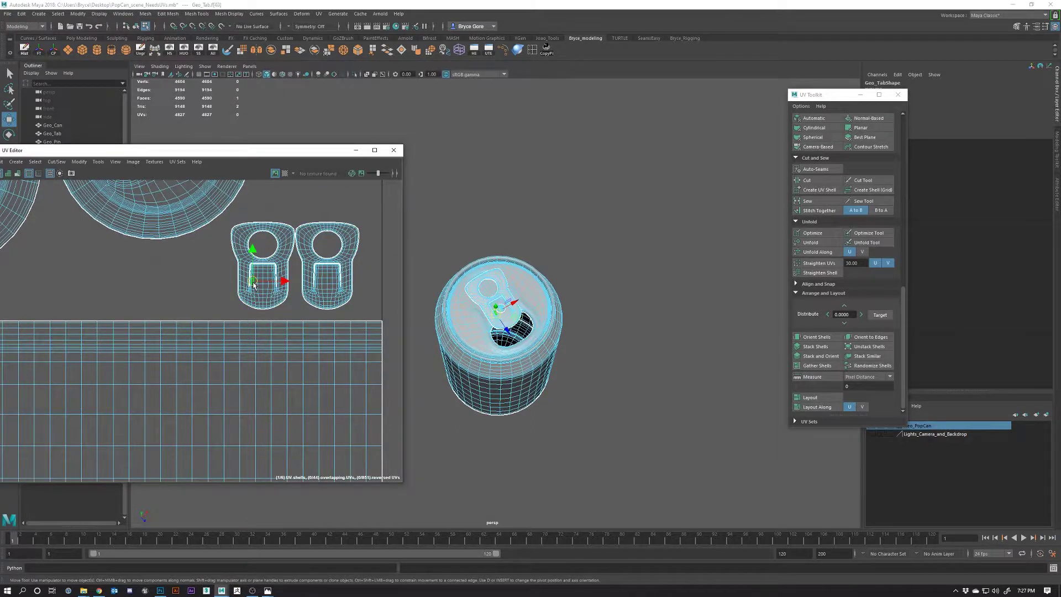
left_click_drag(285, 267, 267, 266)
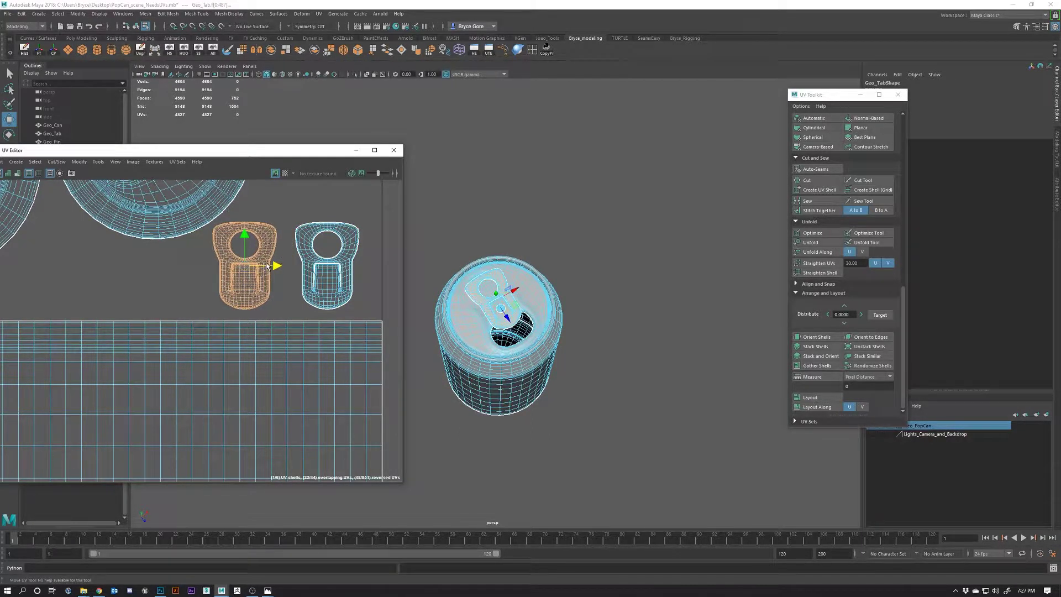
left_click(326, 278)
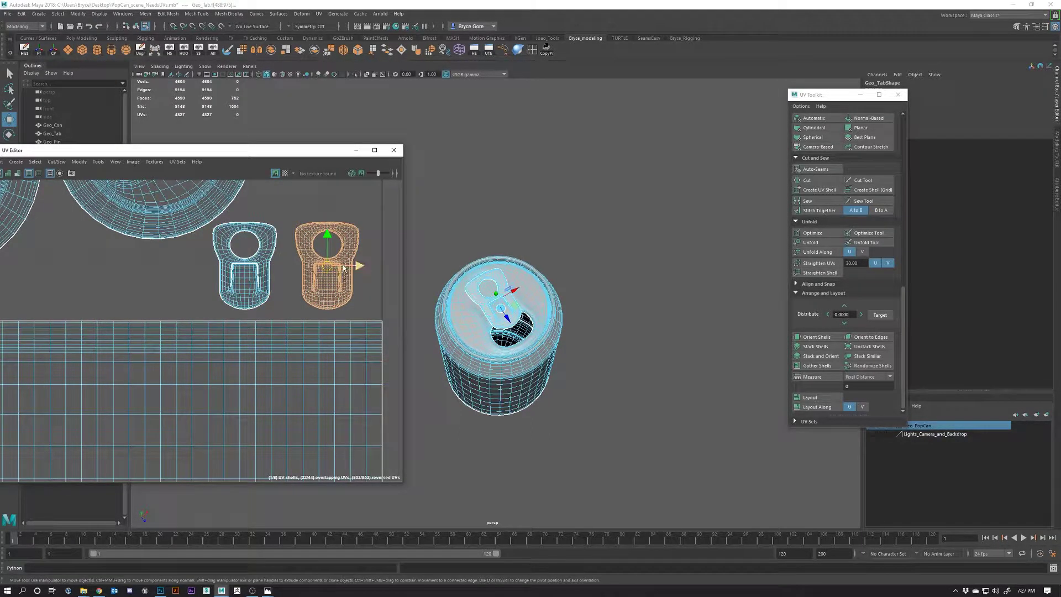
left_click(344, 269)
left_click(370, 301)
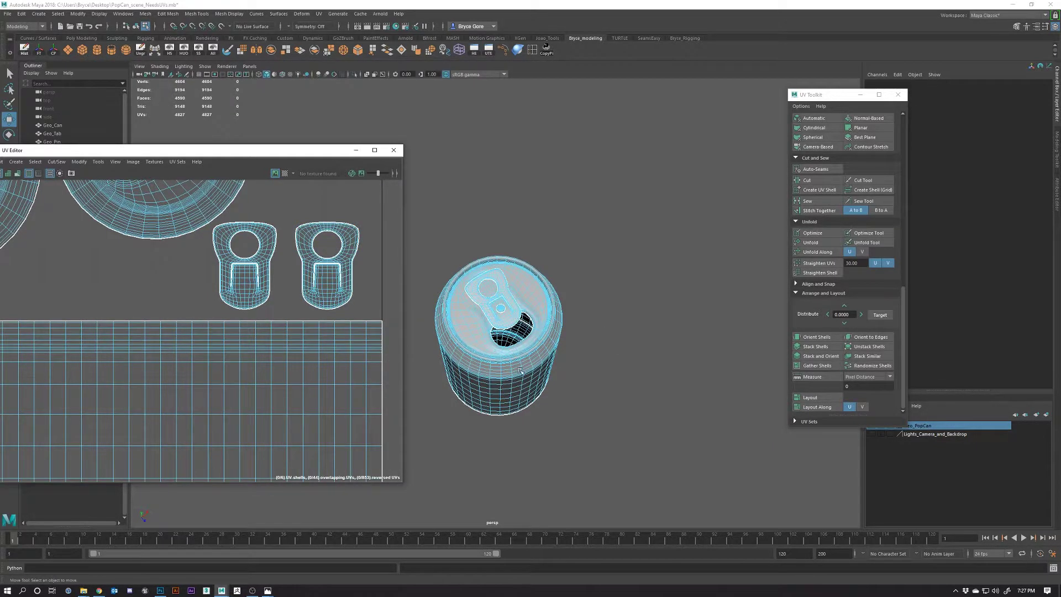
Step: Examine the can's lid, rim, neck and body mesh up close and from several angles
scroll(619, 352, "up", 5)
scroll(619, 351, "down", 3)
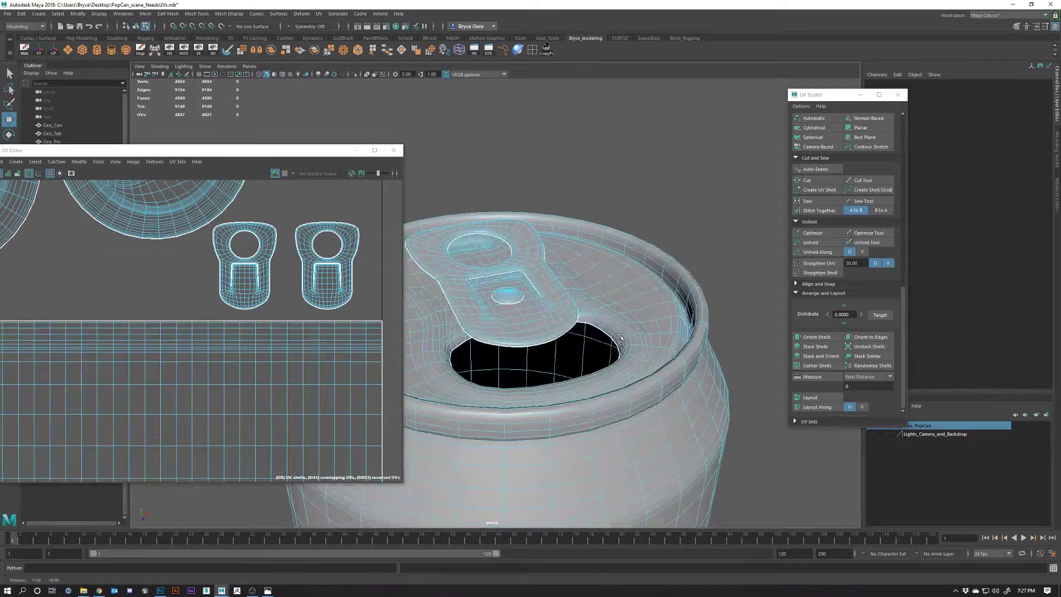
left_click_drag(663, 395, 578, 374)
scroll(579, 373, "up", 5)
scroll(579, 373, "down", 3)
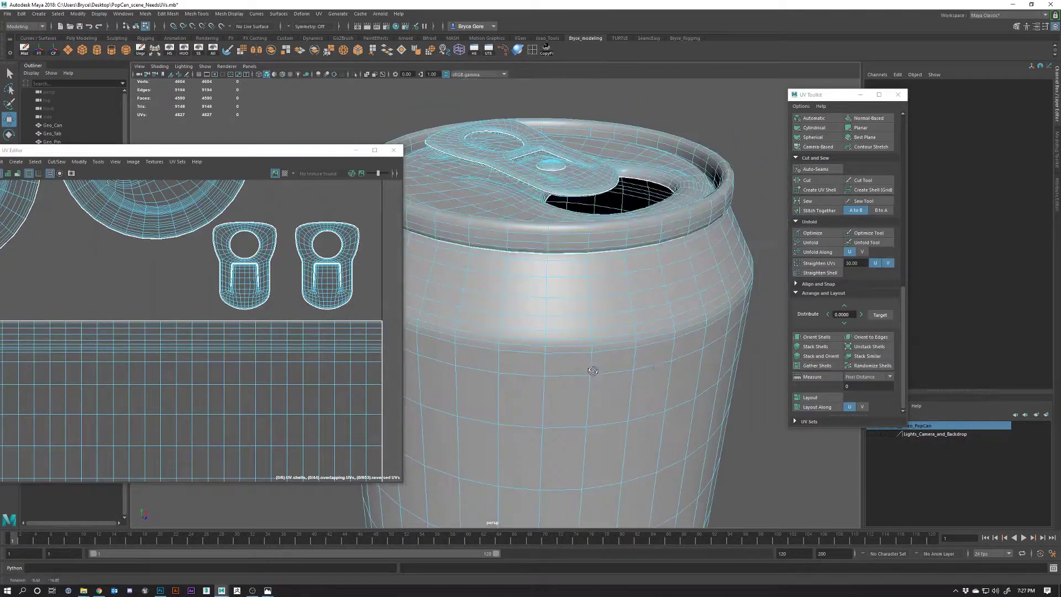
scroll(644, 332, "down", 6)
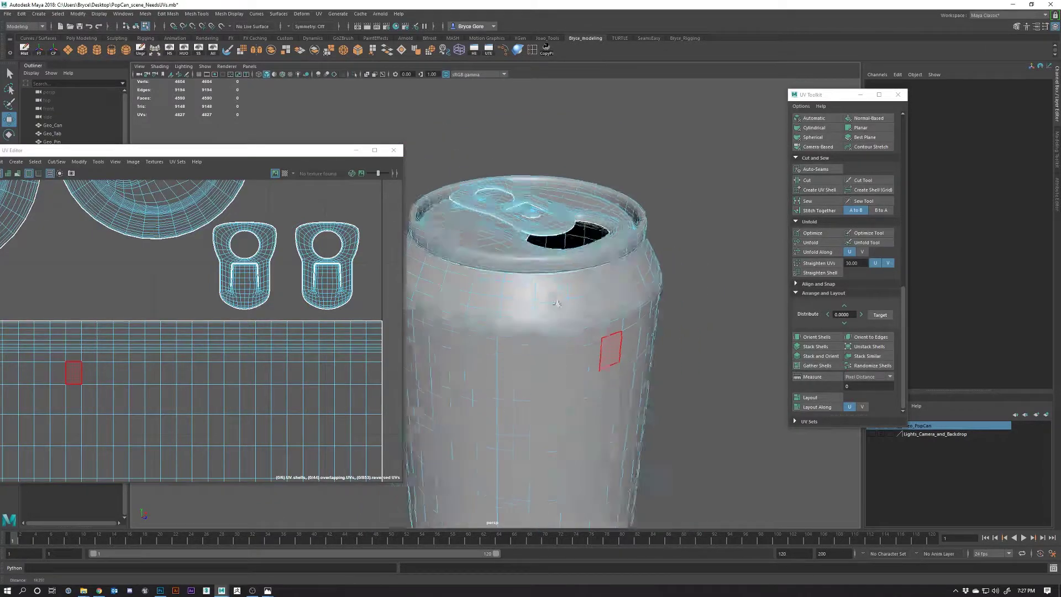
left_click_drag(578, 376, 567, 350)
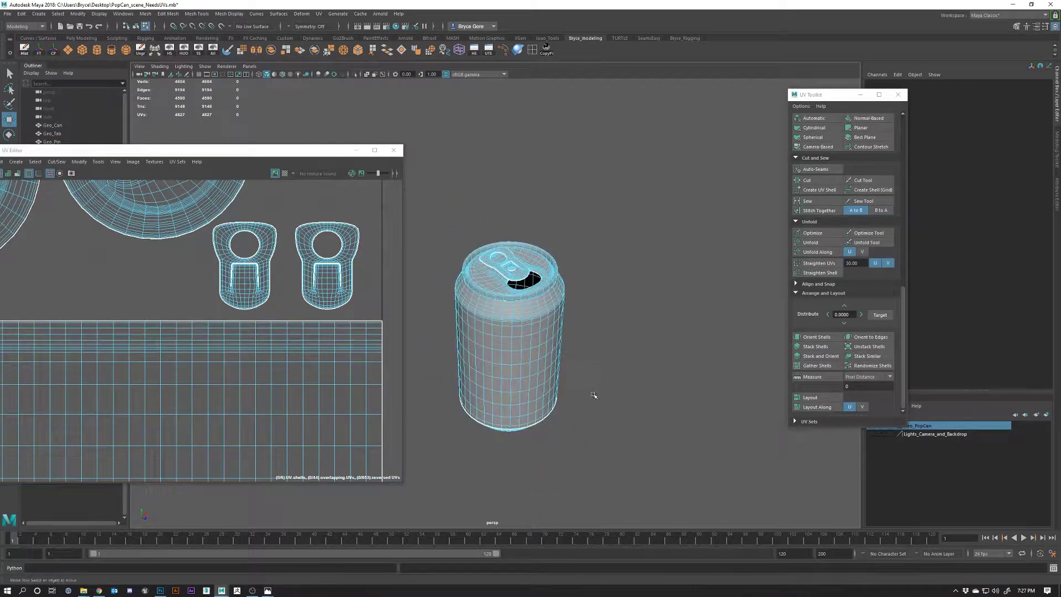
left_click_drag(593, 395, 623, 409)
scroll(623, 409, "up", 5)
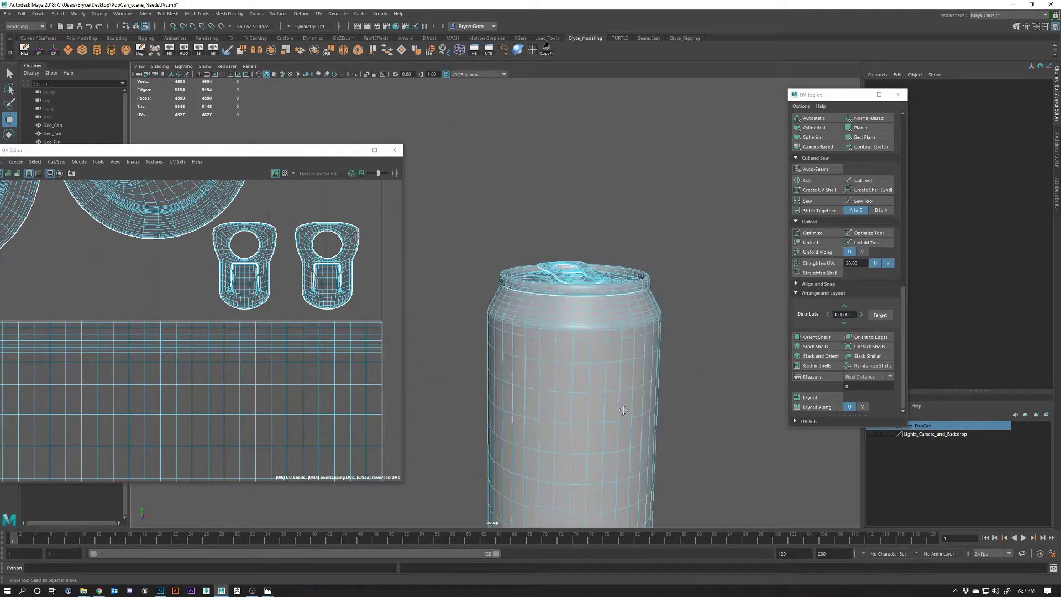
Step: Examine the can model and its arranged UV shells, including the body shell's lower corner at the UV tile edge
scroll(623, 409, "down", 3)
left_click_drag(583, 341, 539, 377)
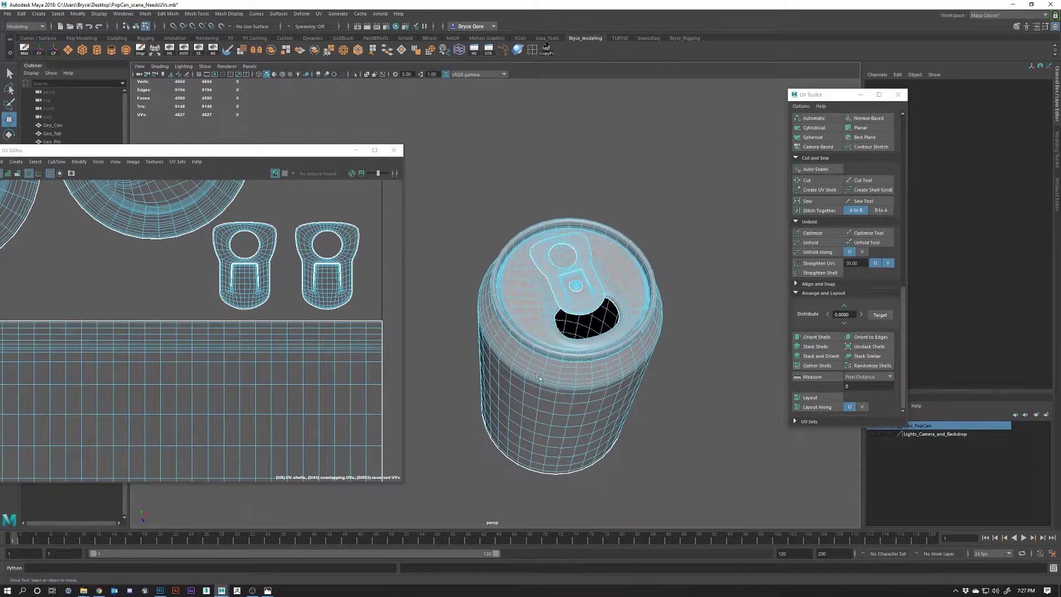
scroll(338, 335, "down", 5)
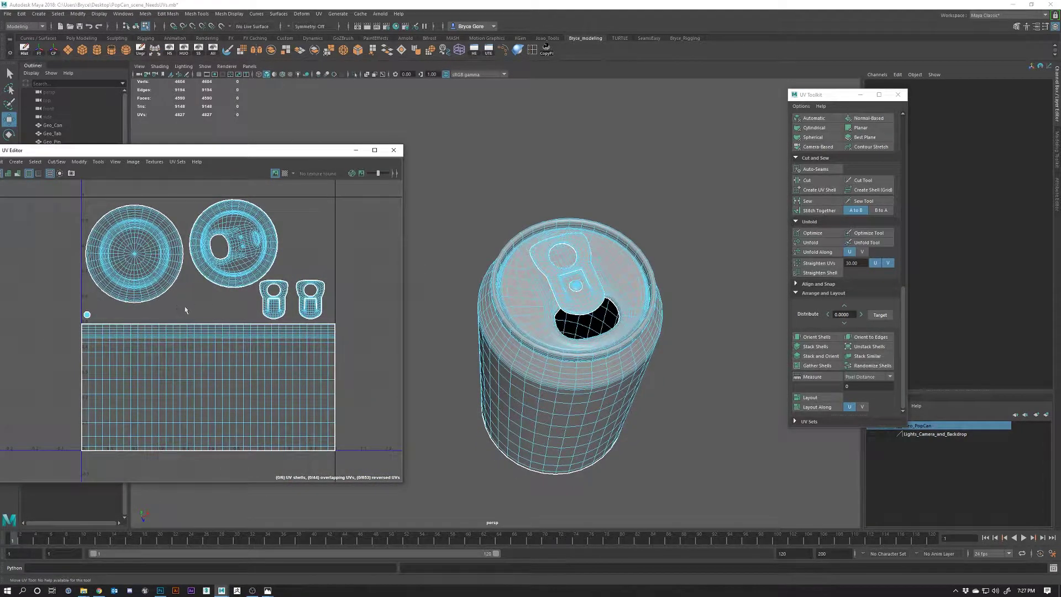
scroll(292, 312, "up", 3)
scroll(293, 318, "down", 4)
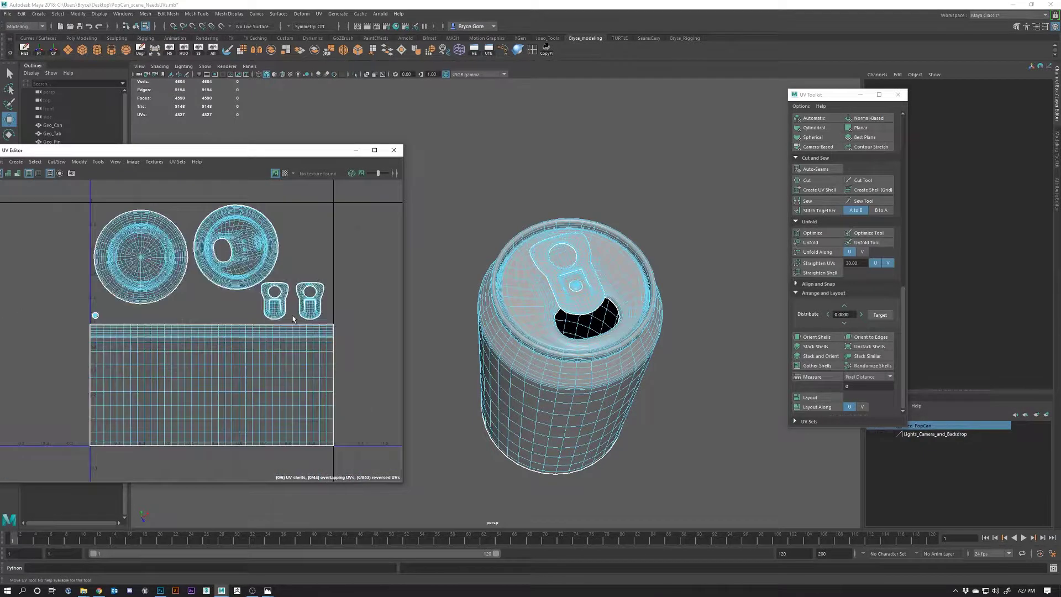
left_click_drag(630, 292, 464, 346)
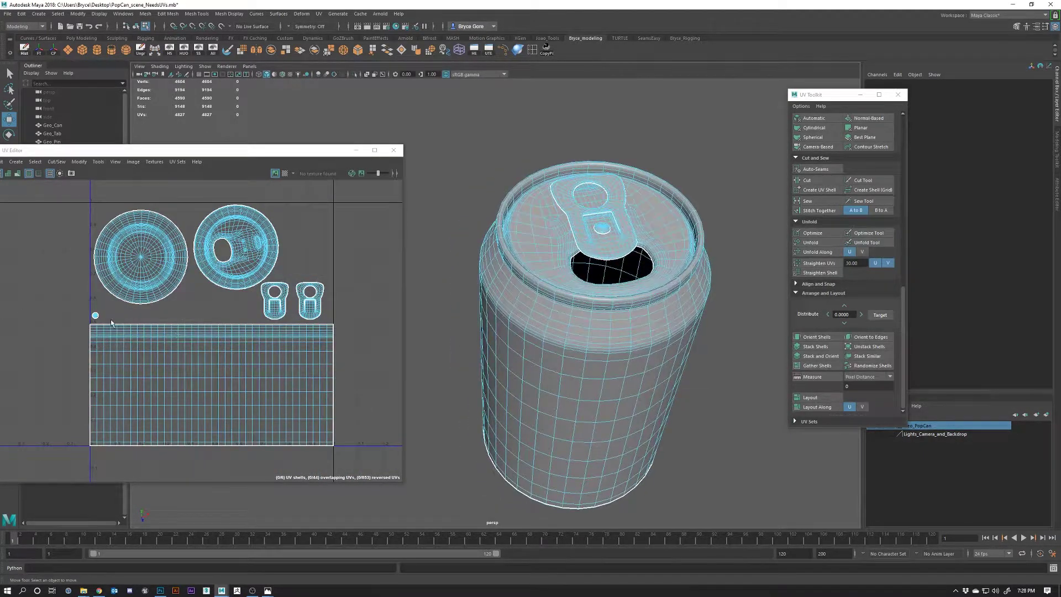
scroll(95, 315, "up", 2)
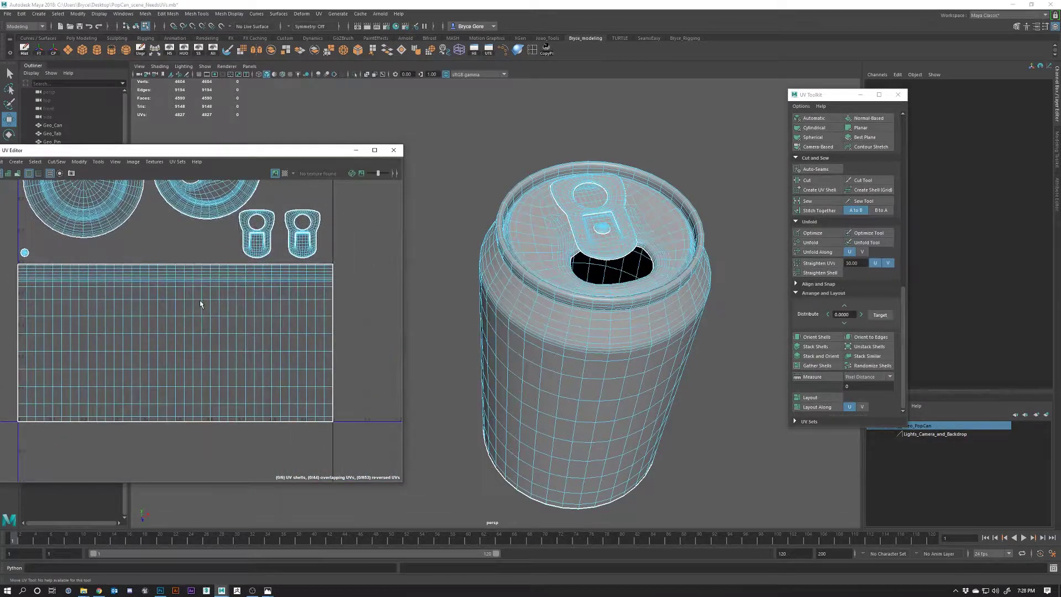
scroll(331, 420, "up", 10)
scroll(334, 395, "up", 8)
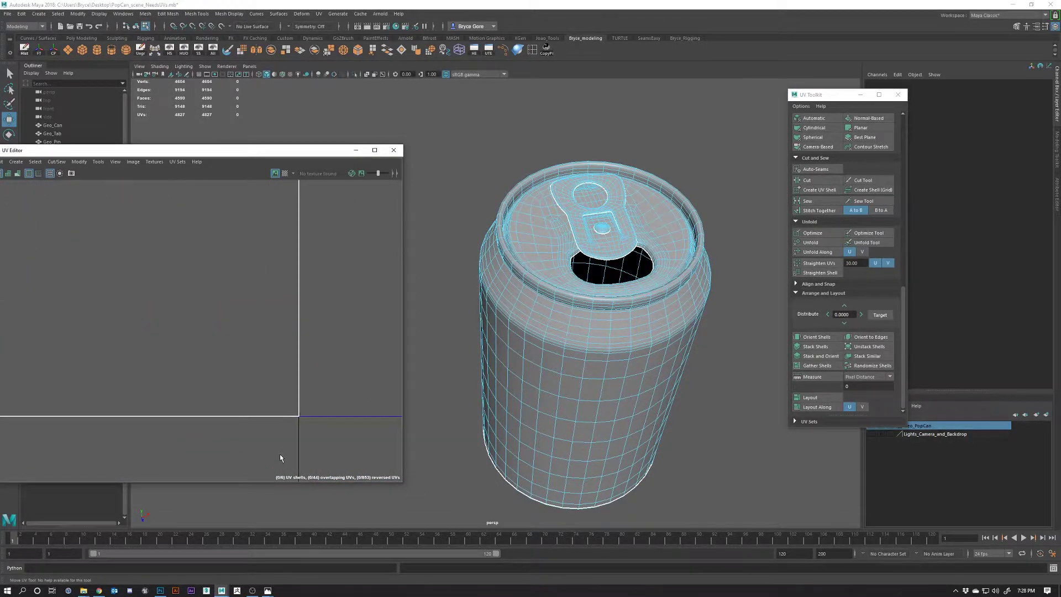
scroll(281, 404, "down", 10)
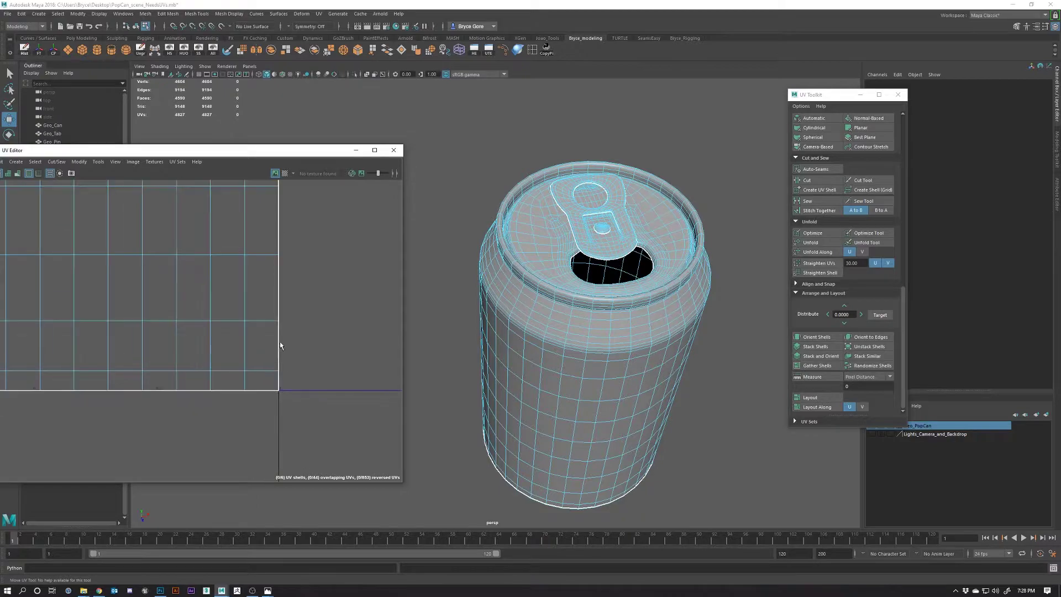
Step: Turn on the checker map and check the can body shell's fit against the UV tile edges, then clear the selection
left_click(285, 173)
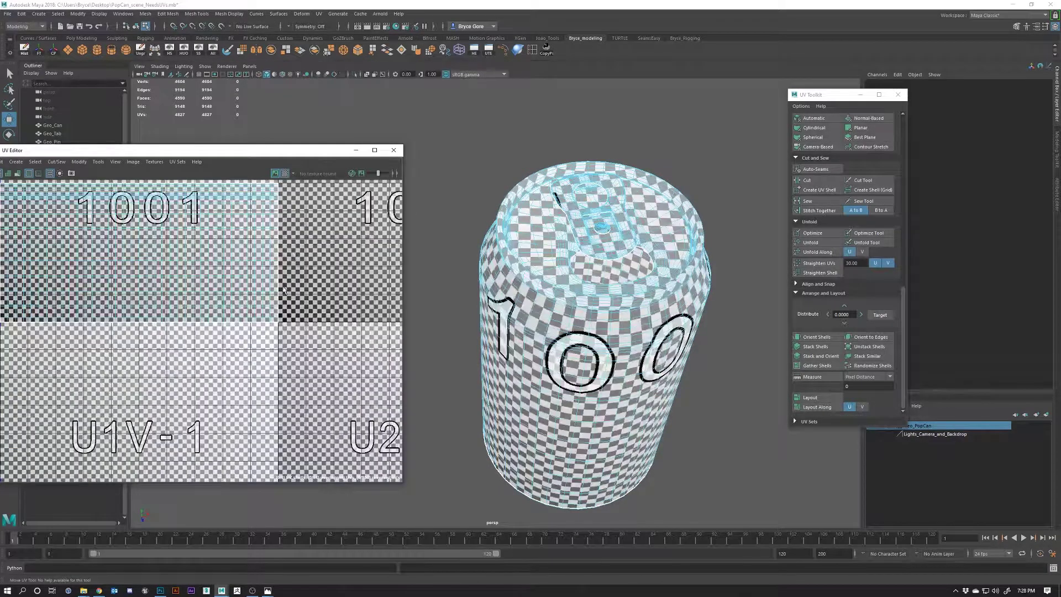
scroll(276, 296, "down", 3)
scroll(247, 288, "up", 4)
left_click(247, 288)
key("w")
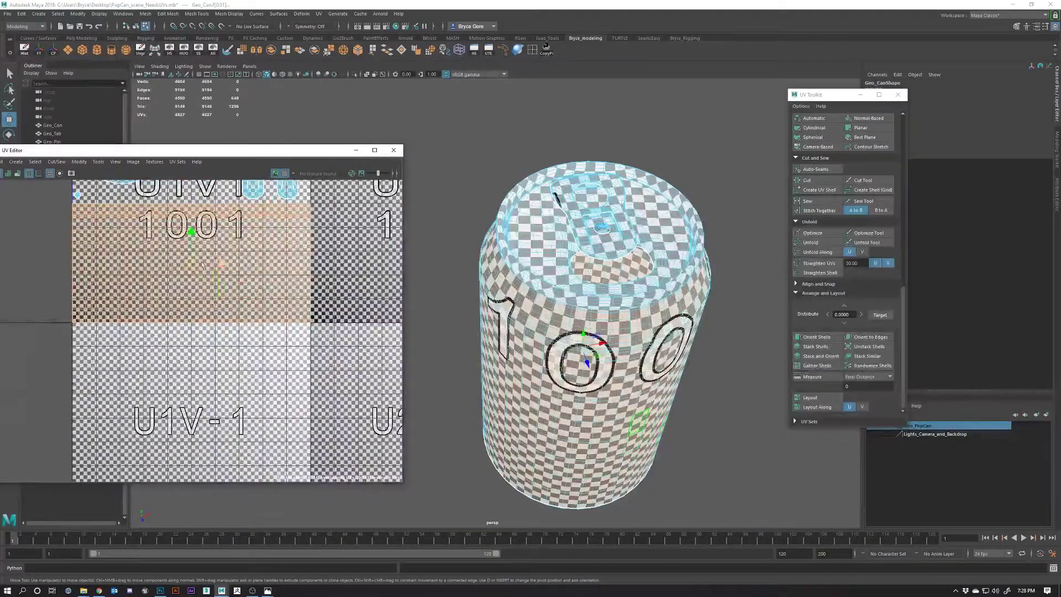
key("F12")
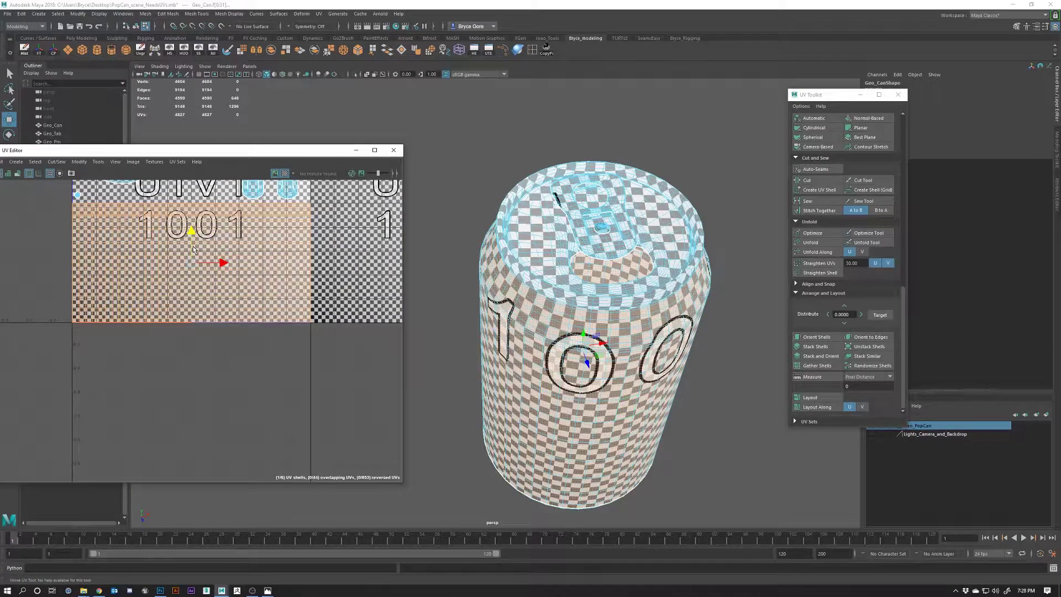
key("r")
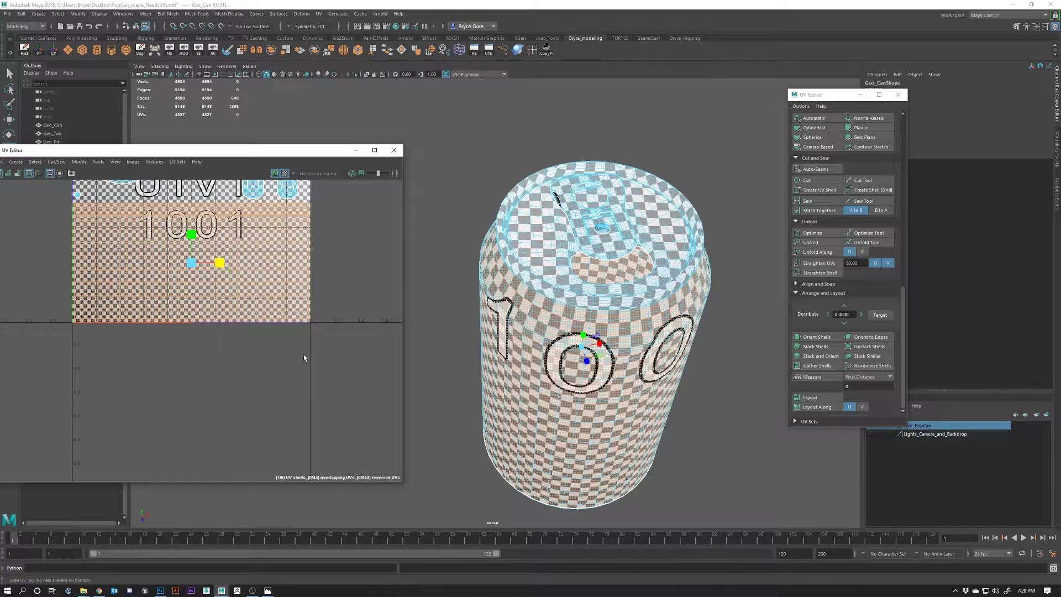
scroll(265, 253, "up", 3)
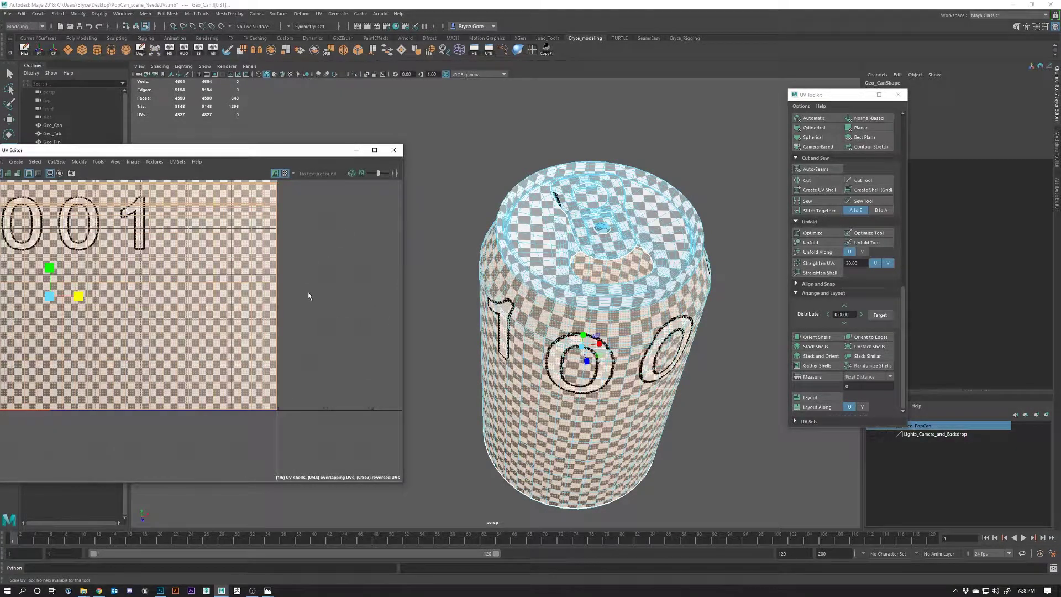
left_click(323, 301)
scroll(320, 300, "down", 2)
scroll(315, 311, "down", 3)
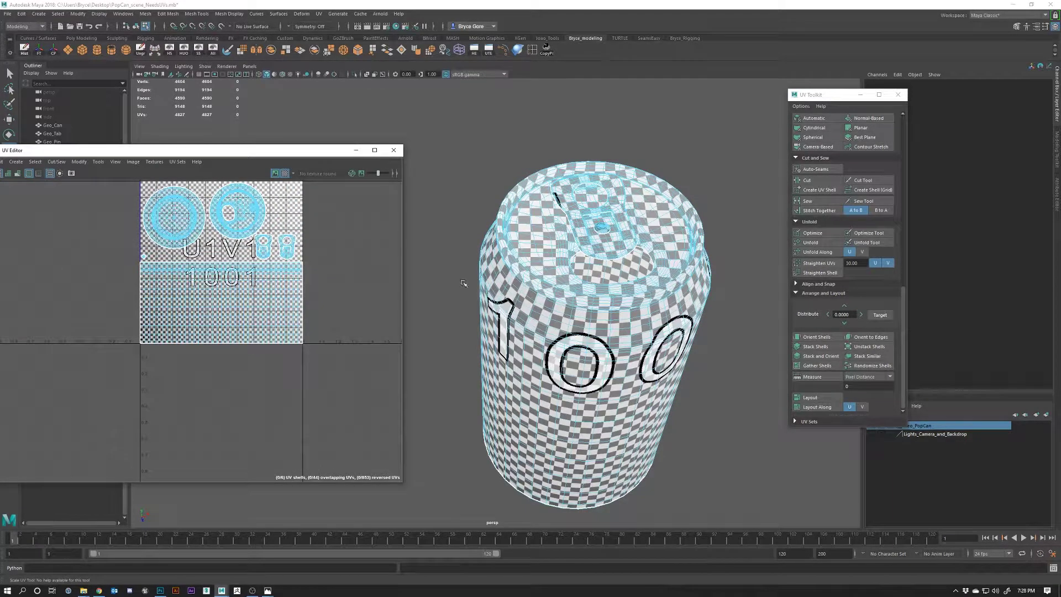
Step: Inspect the checker pattern on the can's lid, tab and upper body up close
left_click_drag(728, 299, 589, 409, "alt")
scroll(594, 319, "up", 3)
scroll(624, 309, "up", 6)
scroll(620, 314, "down", 4)
scroll(620, 314, "down", 4)
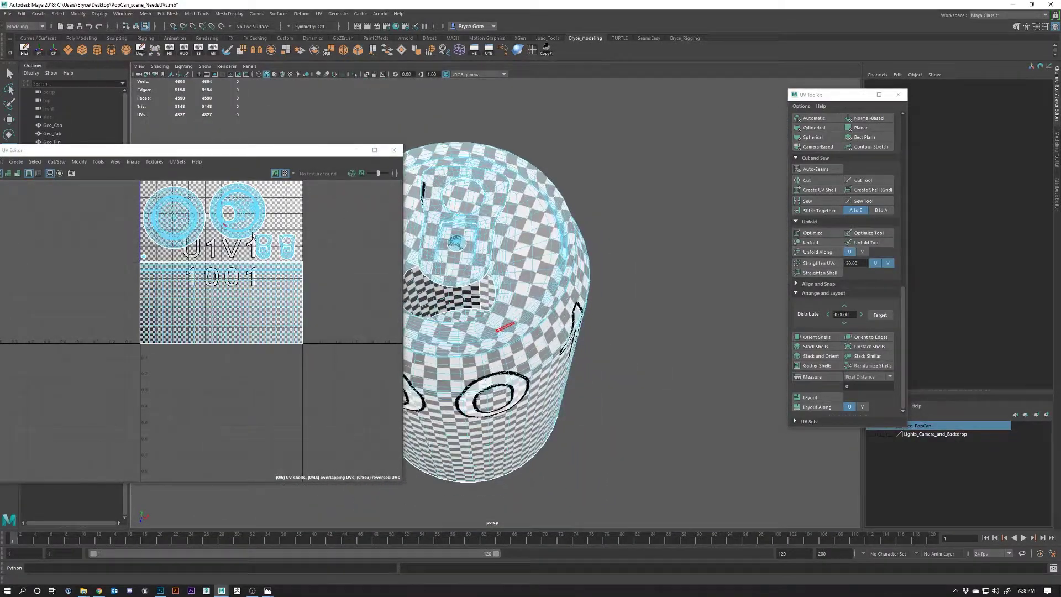
Step: Try enlarging the lid's UV shell to compare checker sizes with the body, and undo the scaling
left_click(535, 206)
double_click(251, 223)
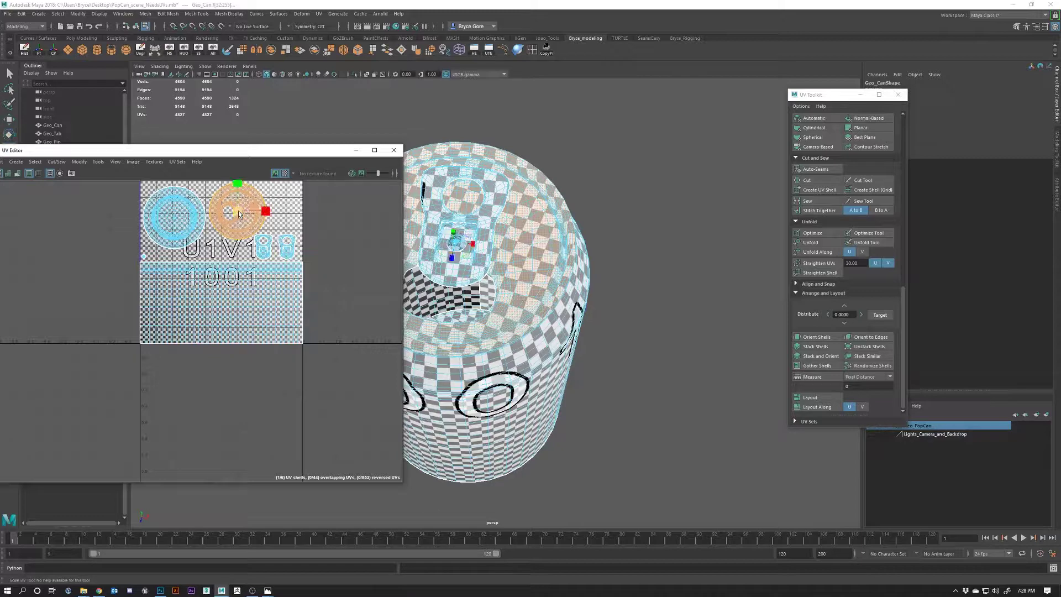
left_click_drag(244, 204, 274, 202)
left_click_drag(552, 265, 579, 225, "alt")
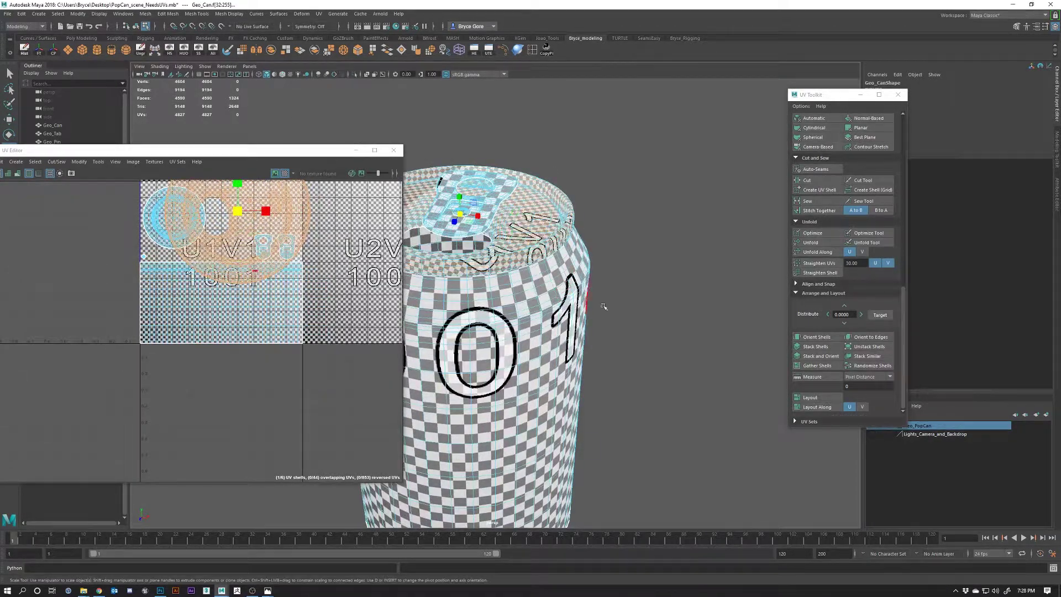
key("ctrl+z")
Step: Compare the checker squares across the lid, rim and body, and consult the red can reference photo
left_click_drag(580, 311, 552, 305, "alt")
scroll(574, 271, "up", 2)
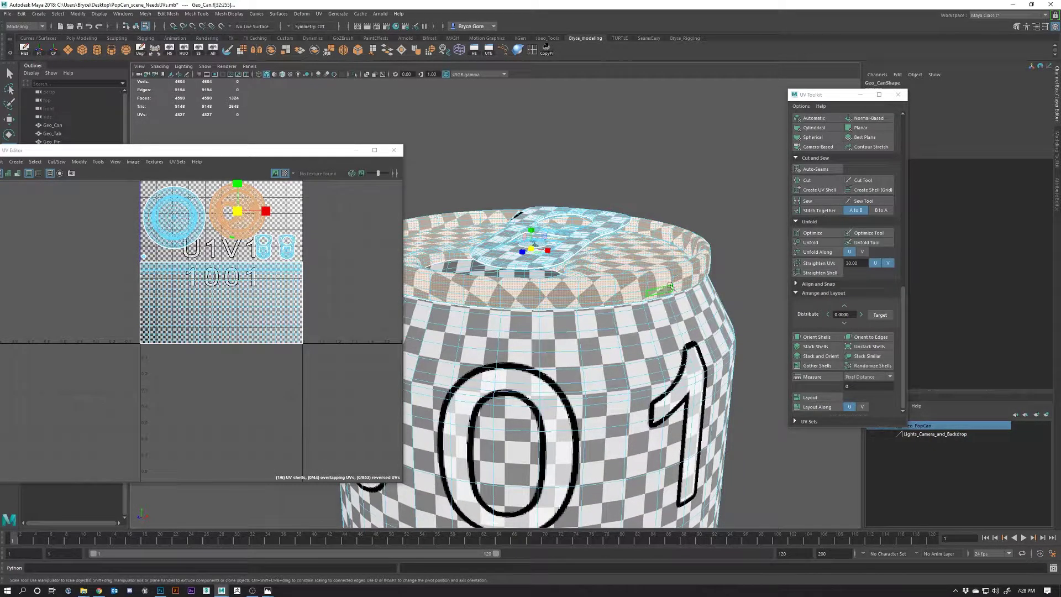
left_click_drag(683, 279, 698, 258, "alt")
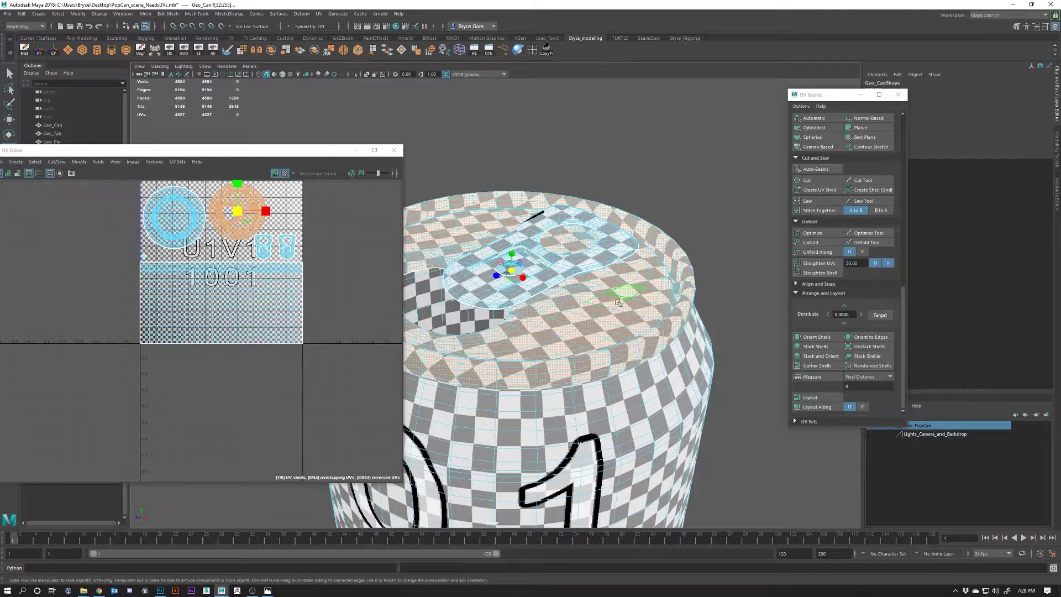
scroll(644, 369, "down", 5)
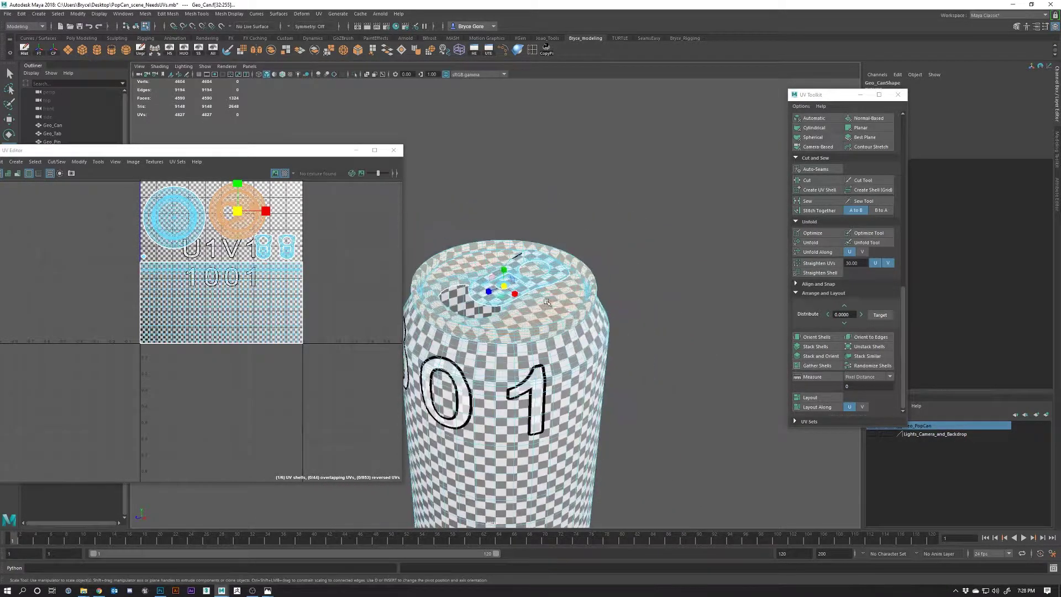
left_click_drag(557, 351, 625, 304, "alt")
key("alt+Tab")
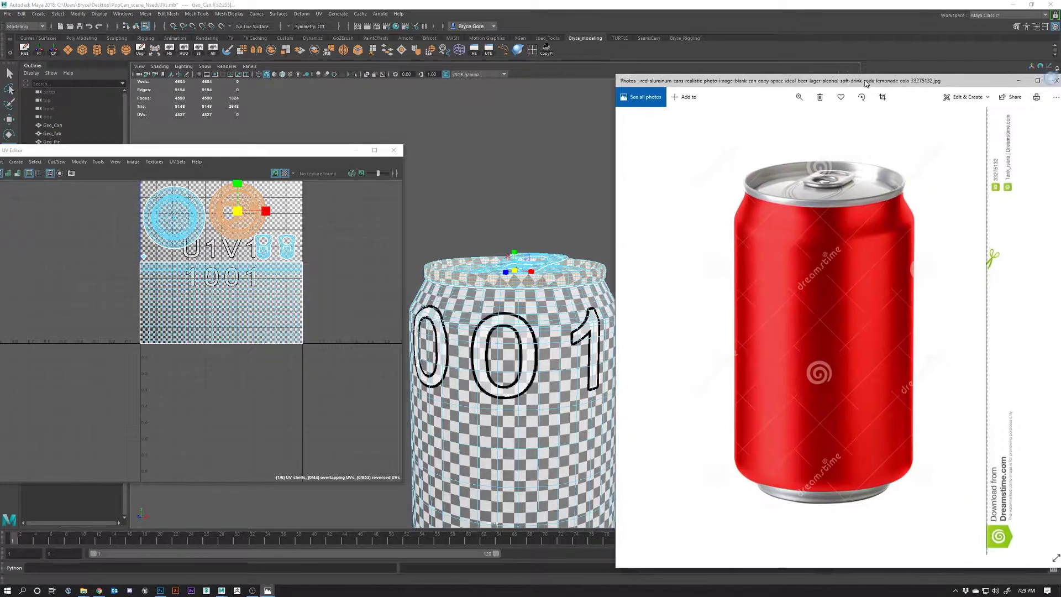
key("alt+Tab")
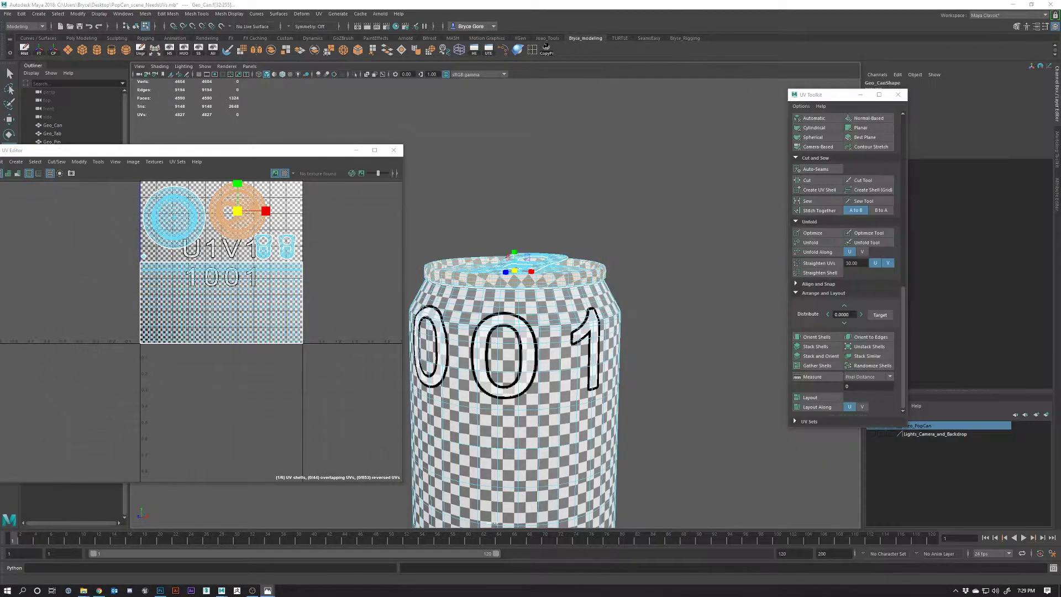
left_click_drag(500, 251, 557, 222, "alt")
left_click_drag(552, 309, 545, 226, "alt")
left_click_drag(553, 345, 569, 232, "alt")
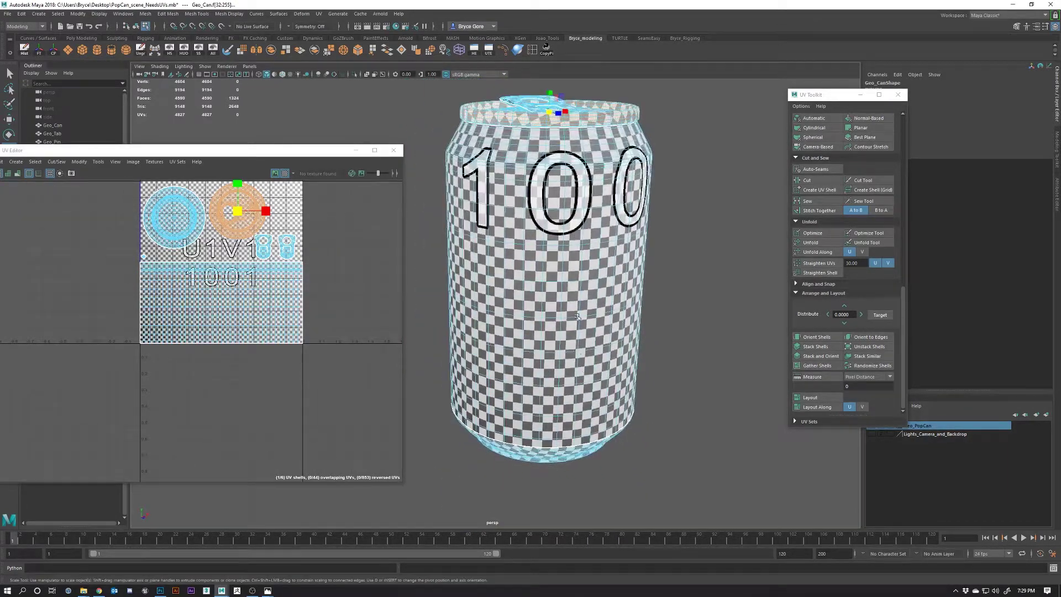
Step: Turn off the checker map display and clear the can body's UV shell selection
right_click(569, 232)
double_click(597, 254)
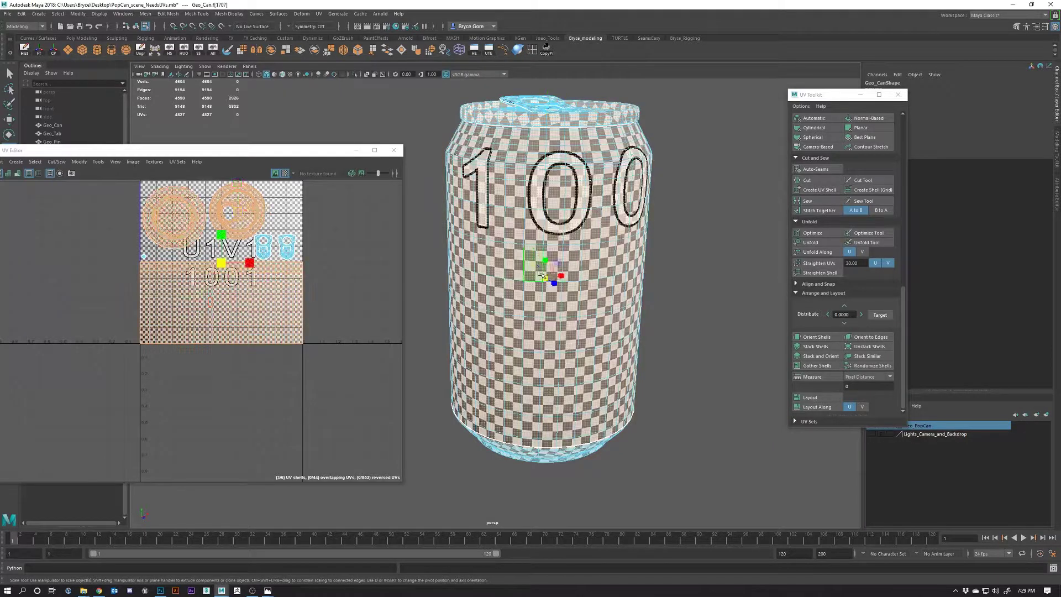
left_click(651, 283)
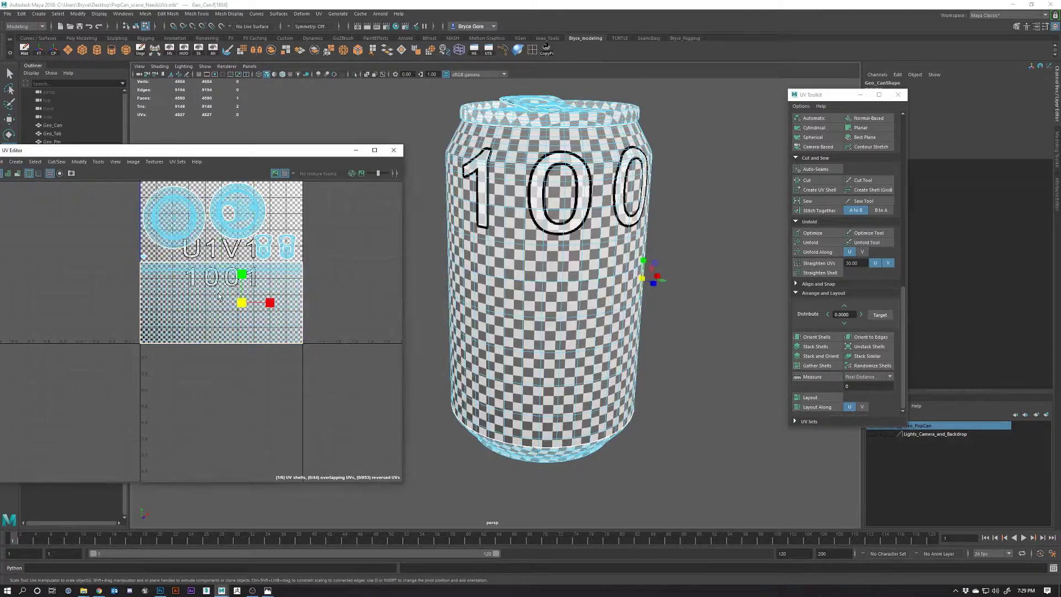
left_click(284, 173)
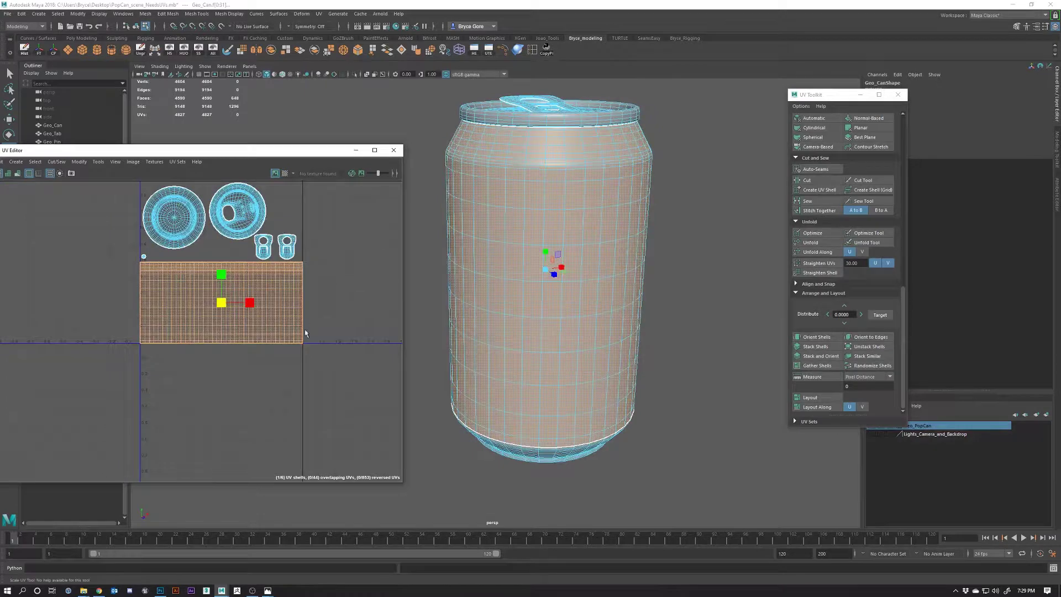
right_click(256, 297)
key("w")
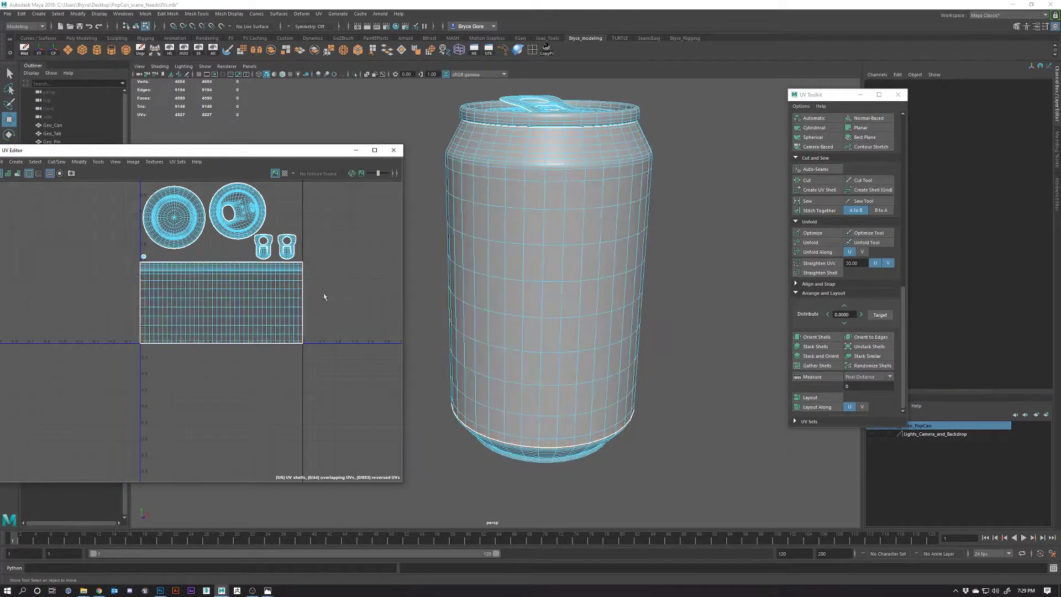
Step: Return to object selection and select the can, tab and pin meshes together
left_click(555, 173)
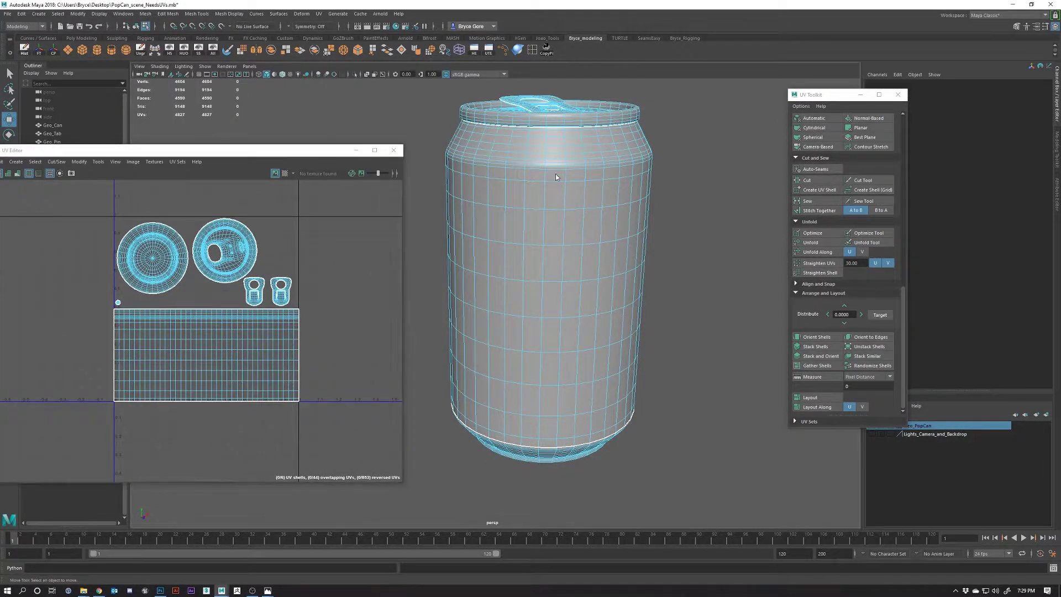
left_click(622, 181, "ctrl")
left_click_drag(422, 92, 685, 476)
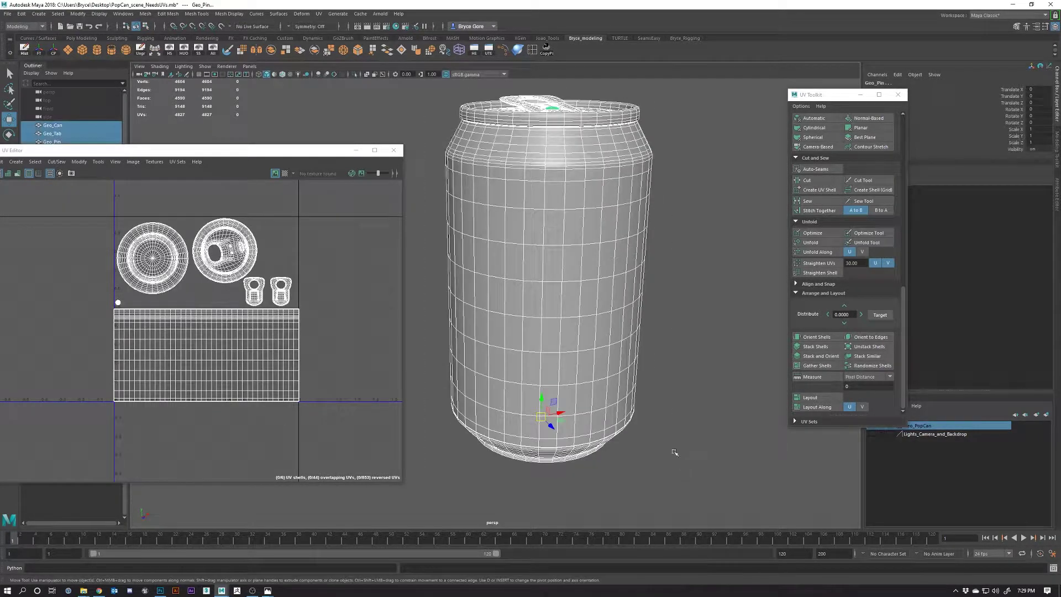
right_click(571, 262)
Step: Save a 1024 x 1024 PNG UV snapshot of the selected meshes to the desktop as PopCanUV_Temp
left_click_drag(209, 150, 254, 144)
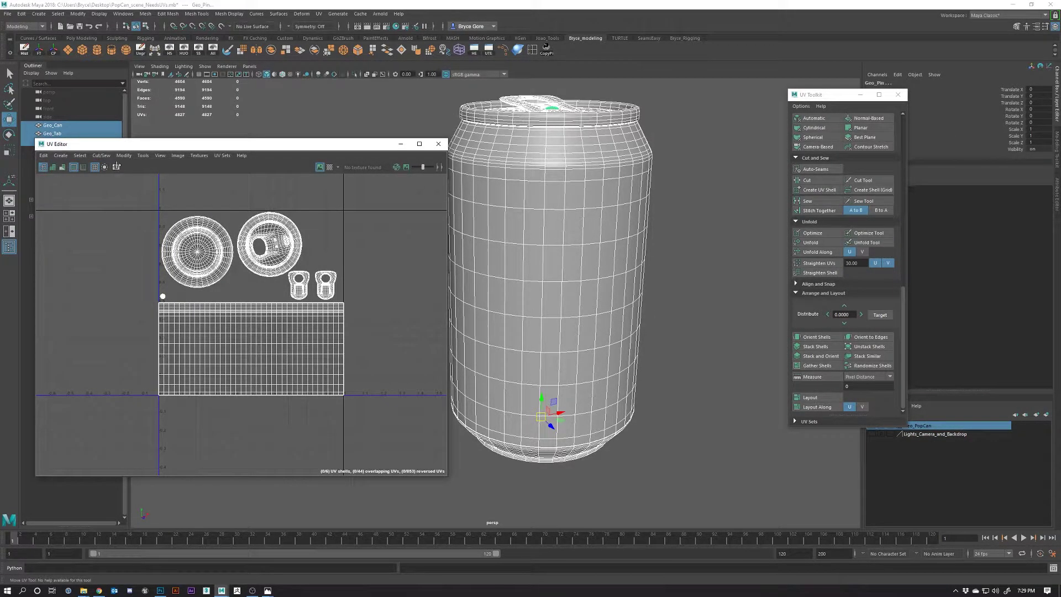
left_click(116, 167)
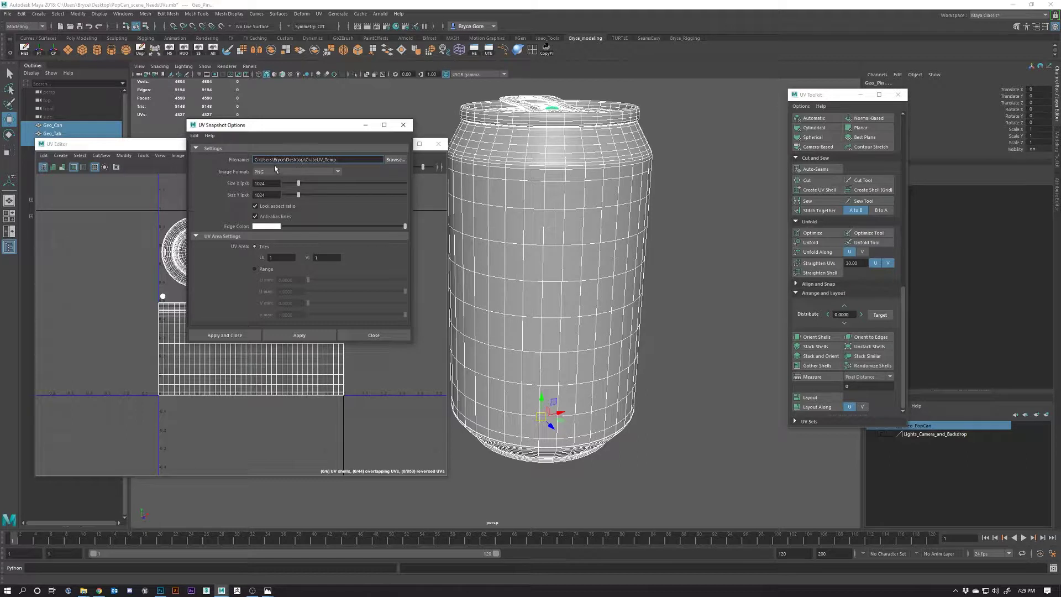
left_click_drag(305, 160, 319, 160)
type("PopCan")
left_click(295, 336)
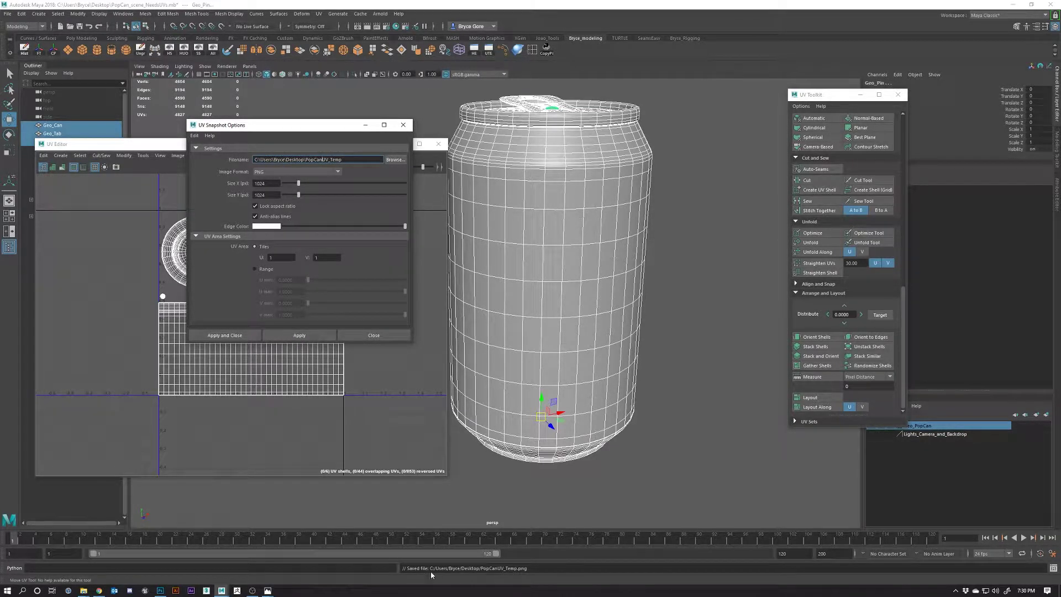
Step: Shrink the Maya window and rearrange the UV Editor and snapshot options windows to uncover the desktop files
left_click(1031, 5)
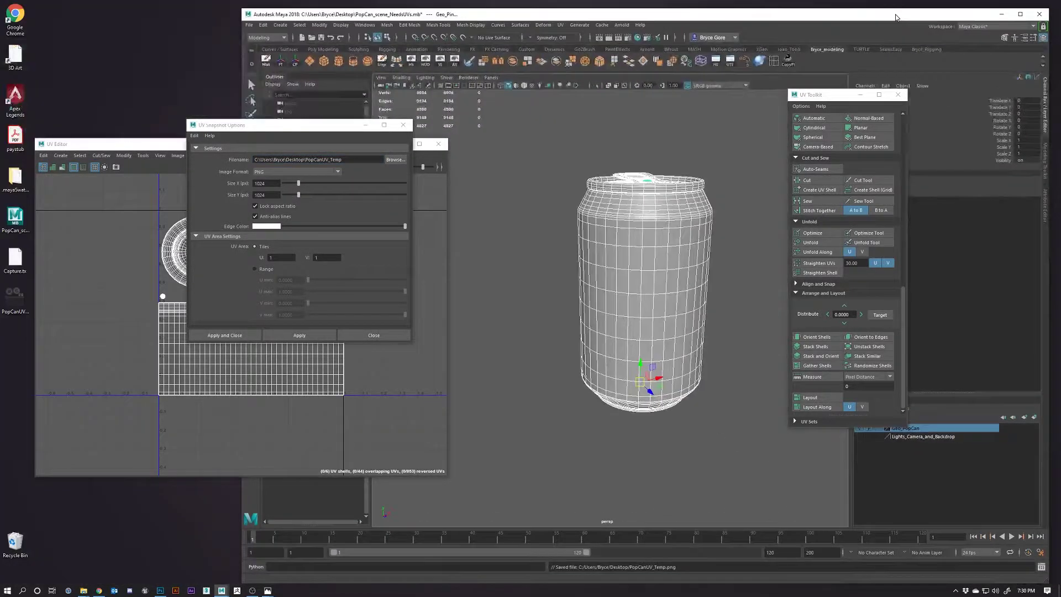
left_click_drag(895, 17, 897, 10)
left_click_drag(275, 126, 334, 189)
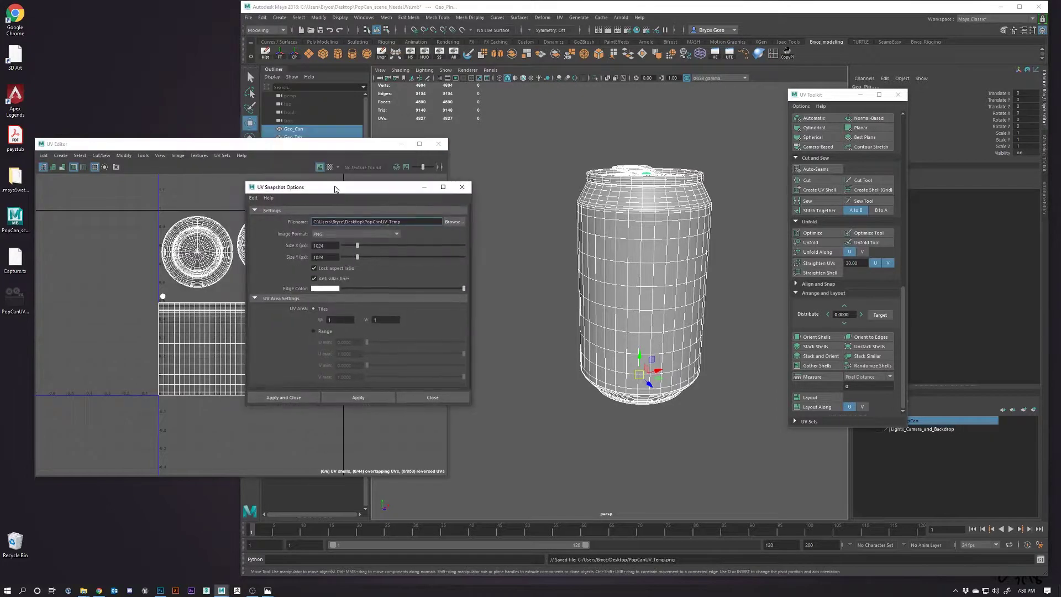
left_click_drag(322, 145, 636, 149)
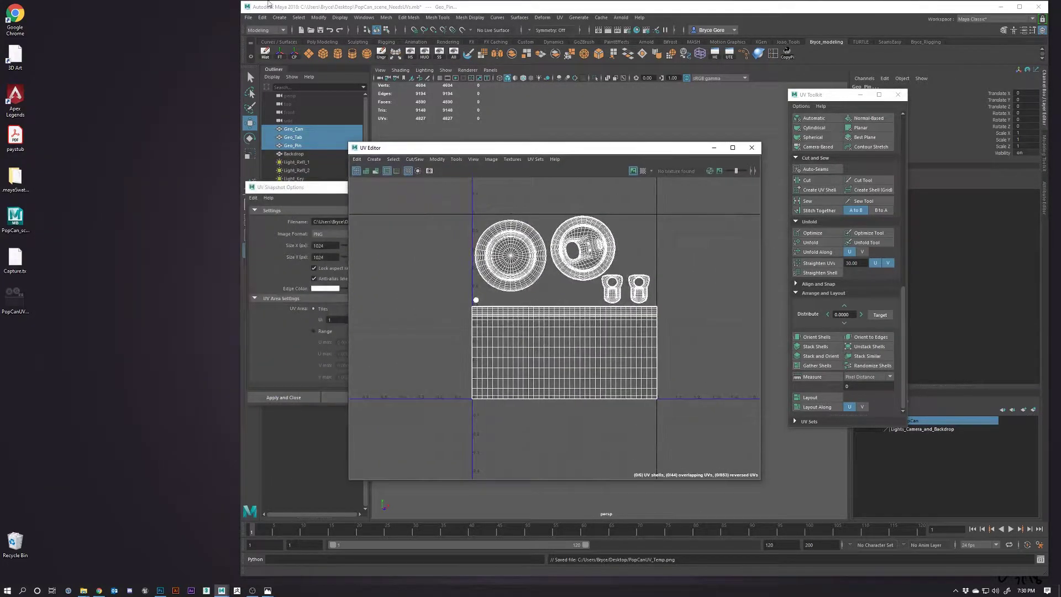
Step: Save the scene to the desktop under the new name PopCan_scene_Unwrappeds.mb
left_click(248, 17)
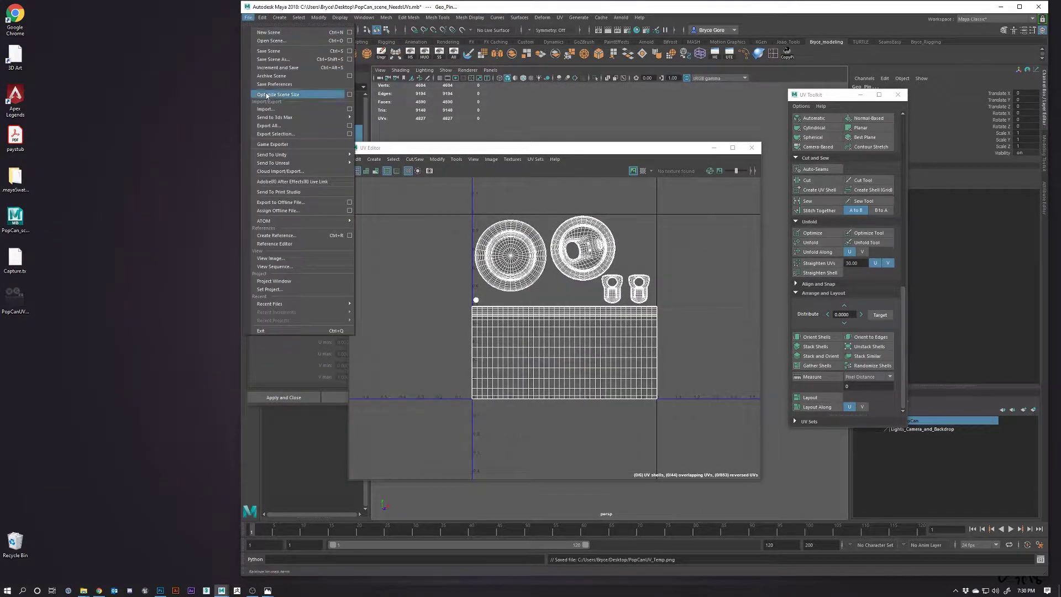
left_click(288, 59)
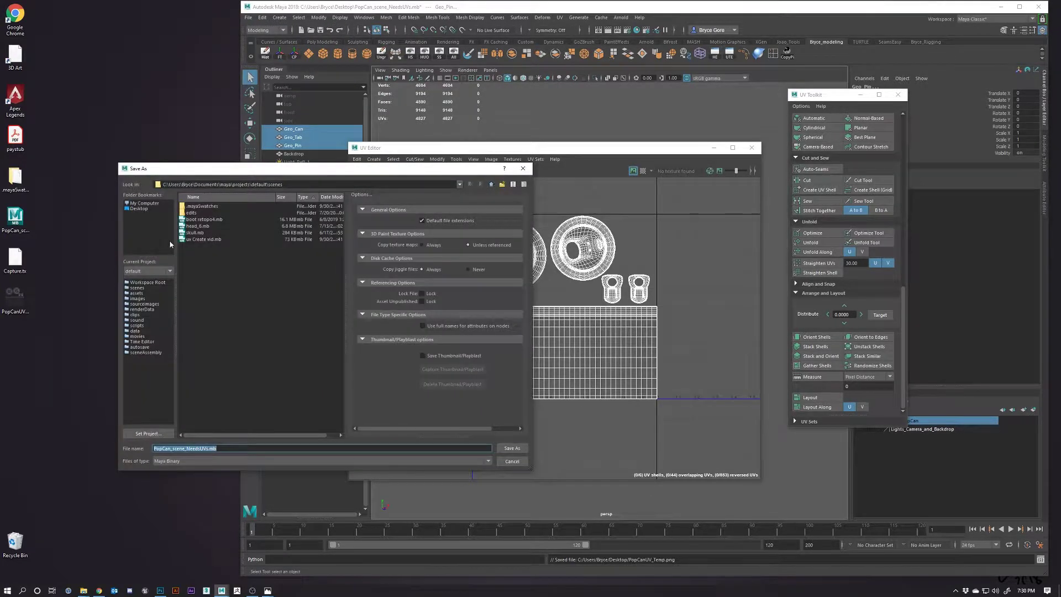
left_click(142, 210)
left_click_drag(173, 448, 206, 449)
left_click(174, 449)
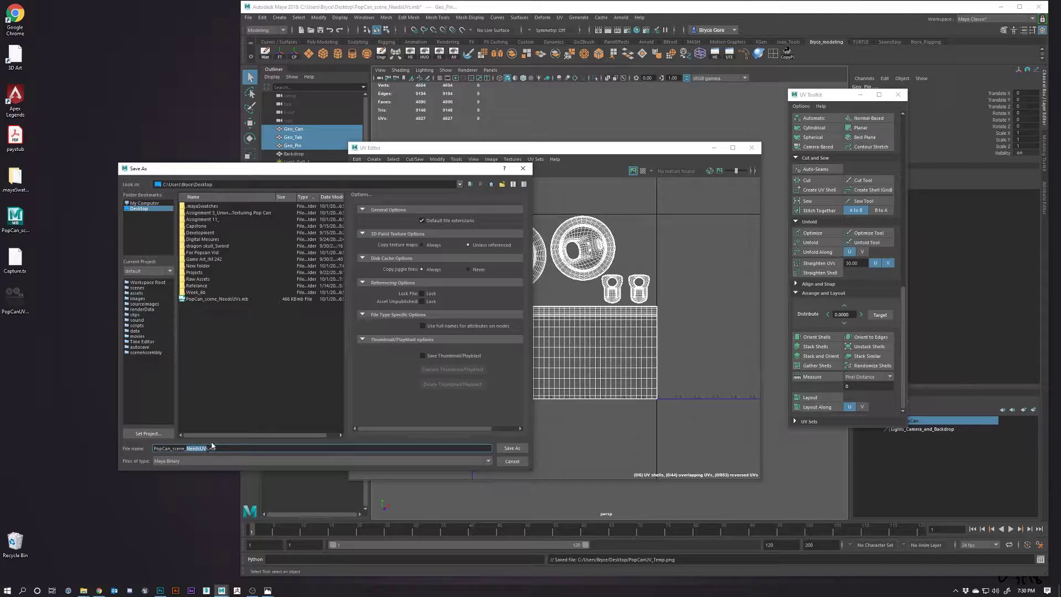
type("Unwrapped")
left_click(503, 449)
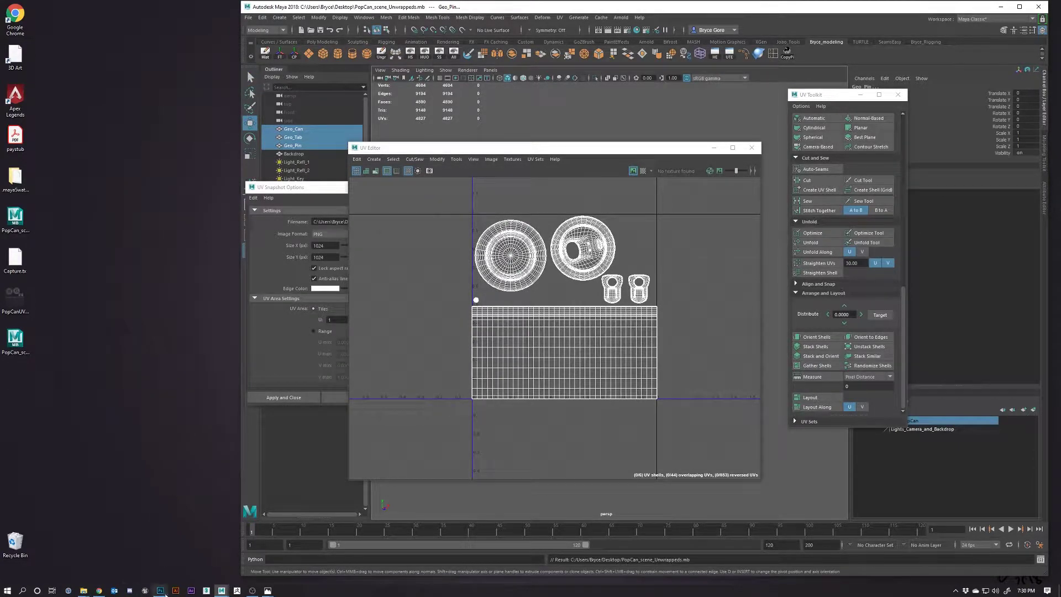
Step: Switch to Photoshop, open the PopCanUV_Temp PNG from the desktop as its own document, and maximize the window
left_click(160, 590)
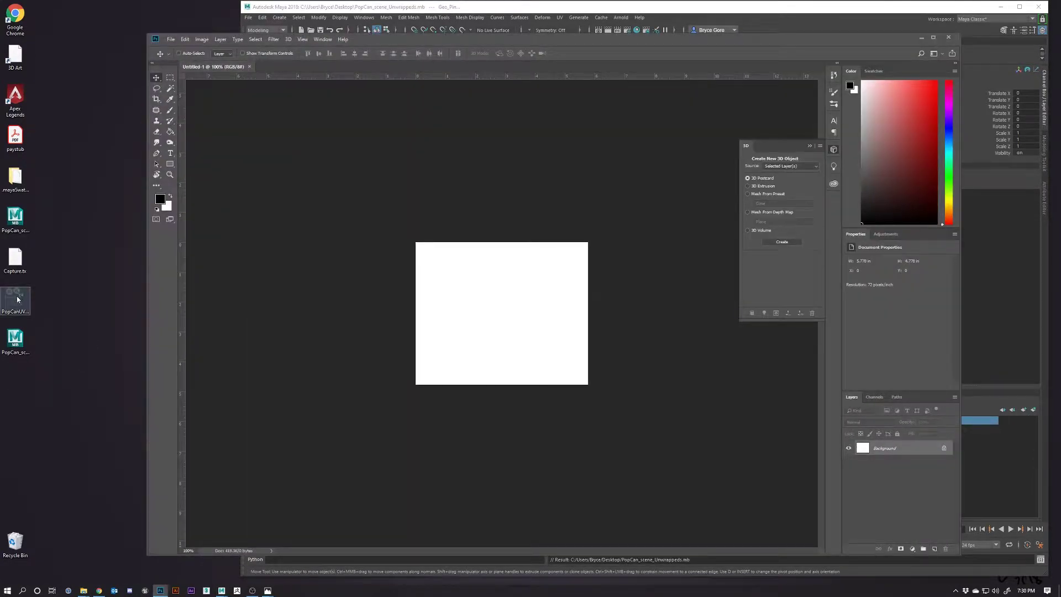
left_click_drag(18, 300, 597, 52)
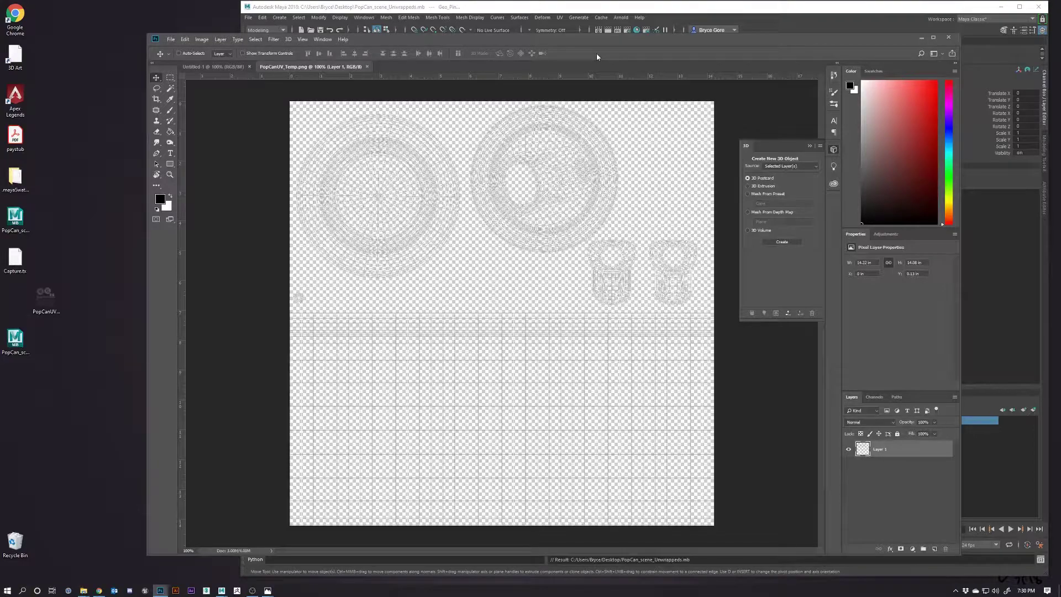
double_click(598, 41)
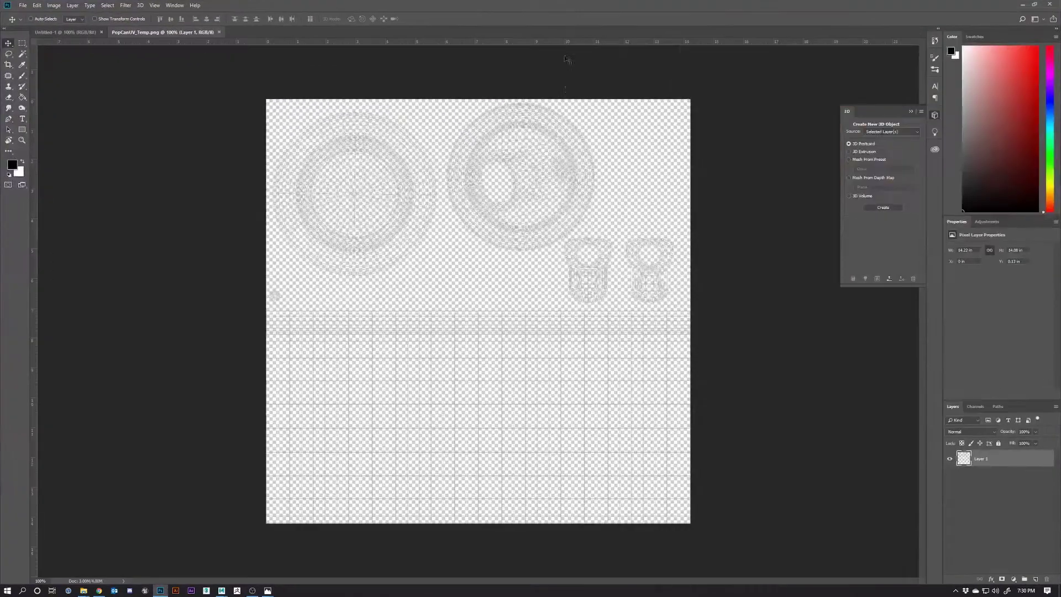
Step: Rename the UV snapshot layer to Uv_temp and lock it completely
left_click_drag(992, 460, 1041, 577)
double_click(990, 458)
type("Uv_temp")
key("Return")
left_click(999, 443)
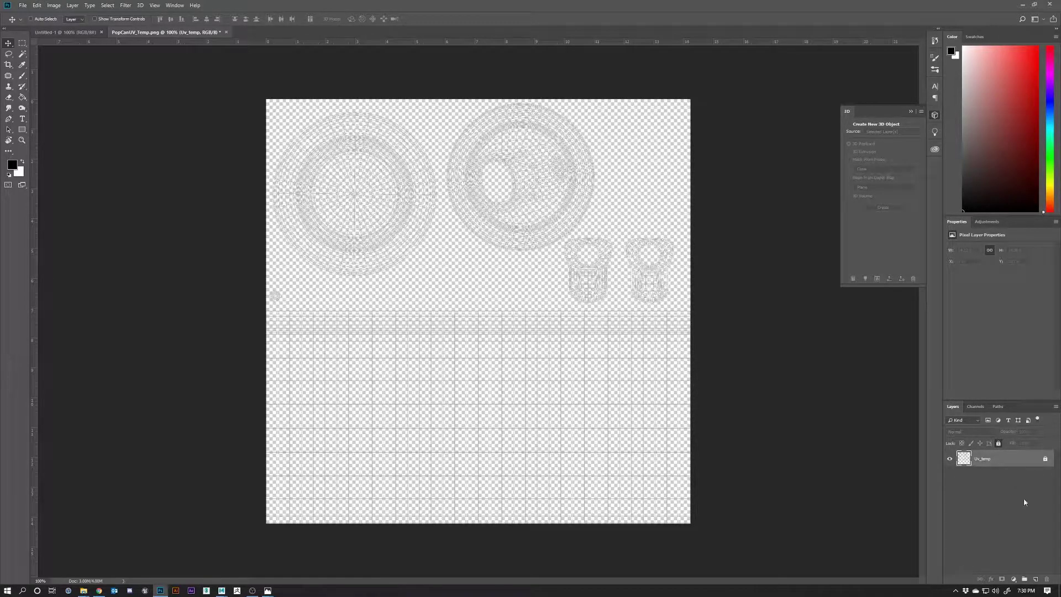
Step: Add a new layer beneath Uv_temp and fill it with black
left_click(1036, 579)
left_click_drag(986, 463, 989, 518)
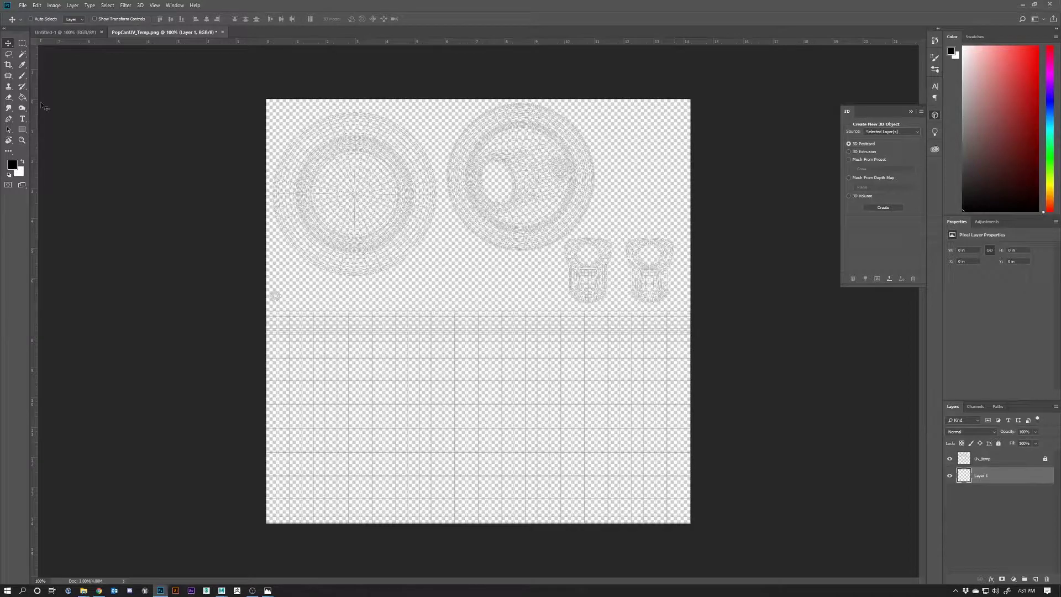
left_click(22, 97)
left_click(462, 308)
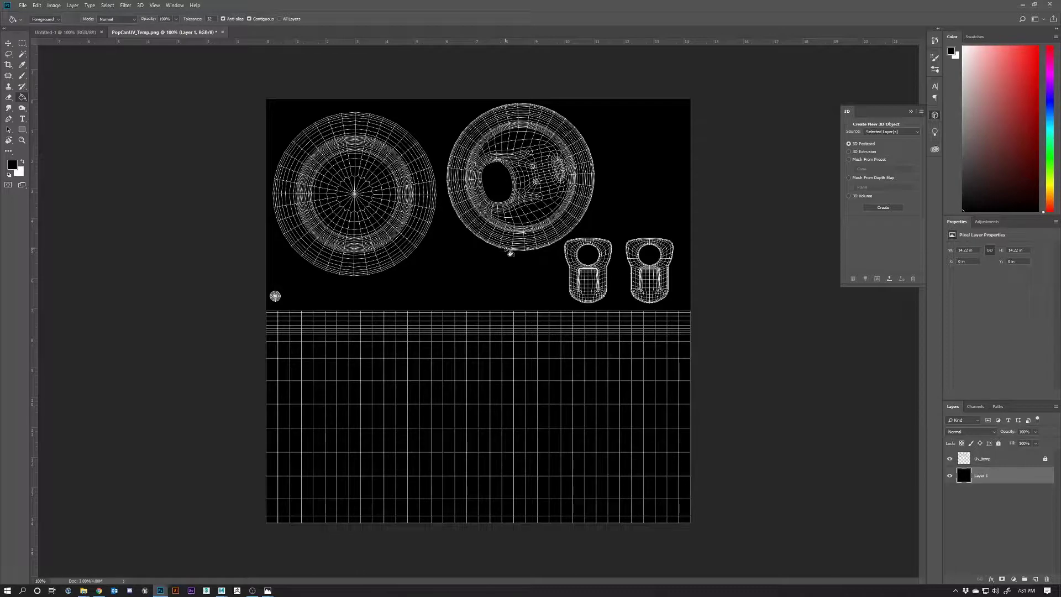
Step: Switch back to Maya and rotate the can lid's UV shell a quarter turn so its mouth opening points up
left_click(1022, 5)
scroll(594, 258, "up", 4)
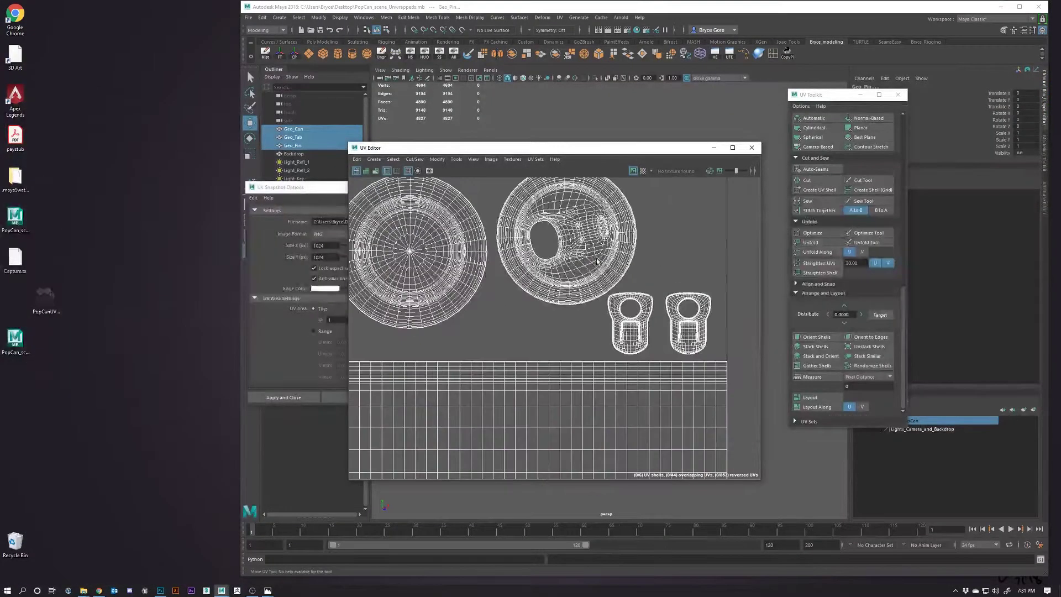
right_click(592, 258)
double_click(591, 258)
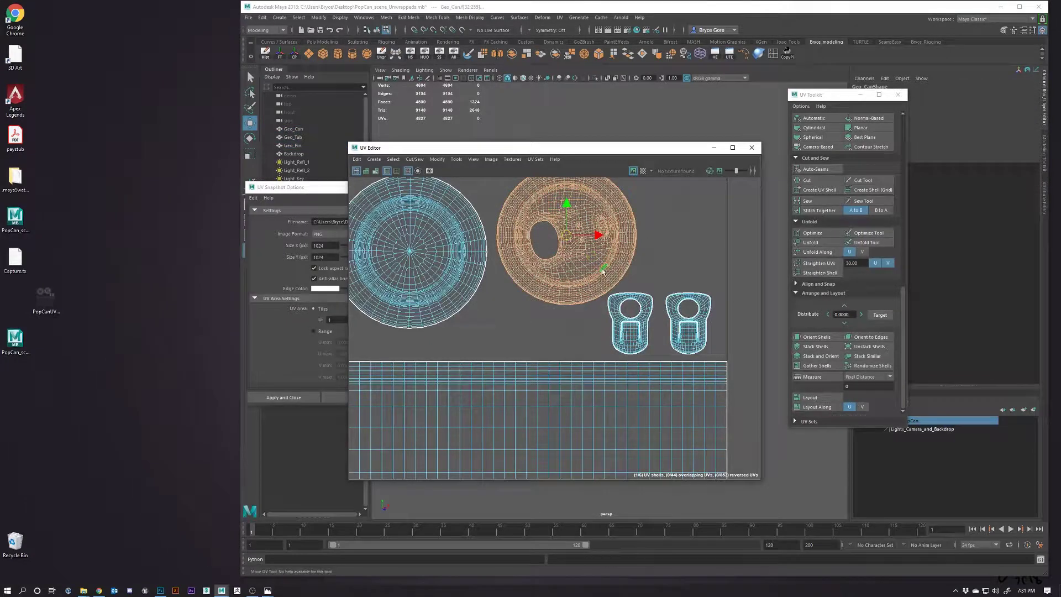
key("e")
left_click_drag(584, 210, 594, 264)
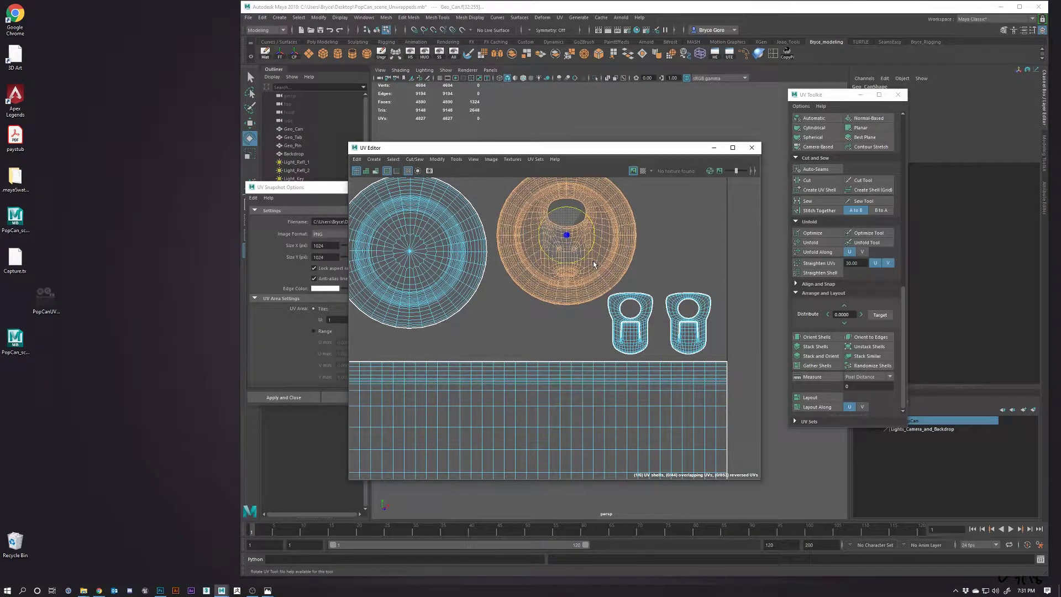
left_click(704, 249)
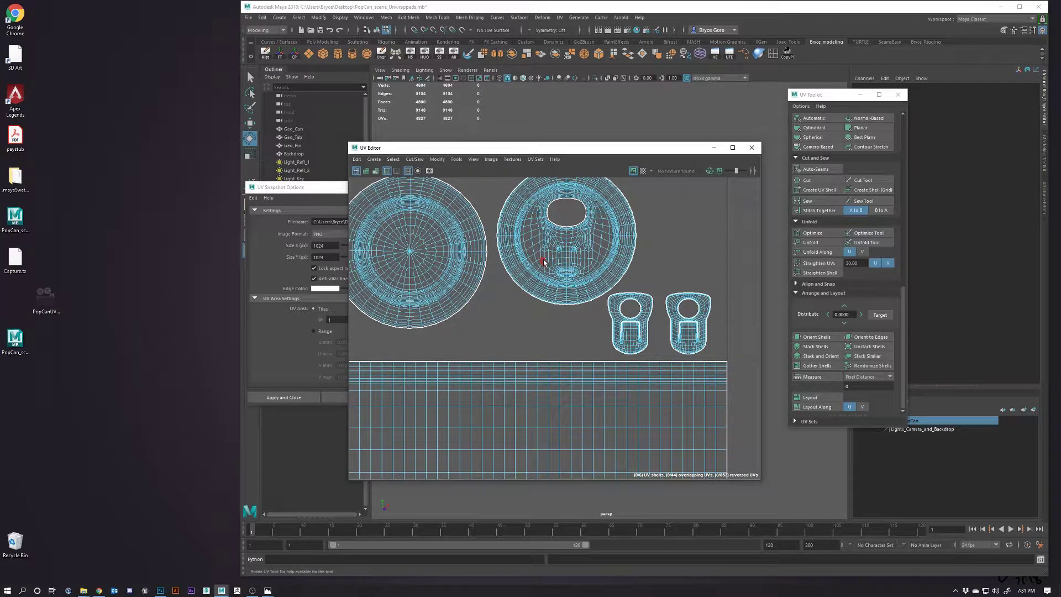
Step: Try to save the UV snapshot again as PopCanUV_Temp with no mesh selected
left_click(356, 160)
left_click(398, 199)
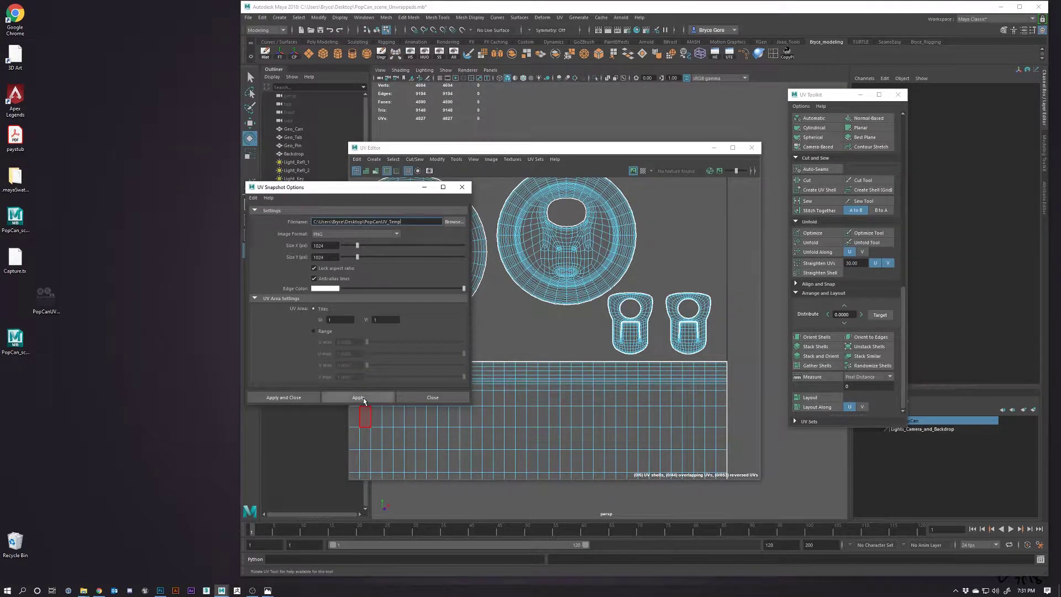
left_click(360, 397)
left_click(500, 304)
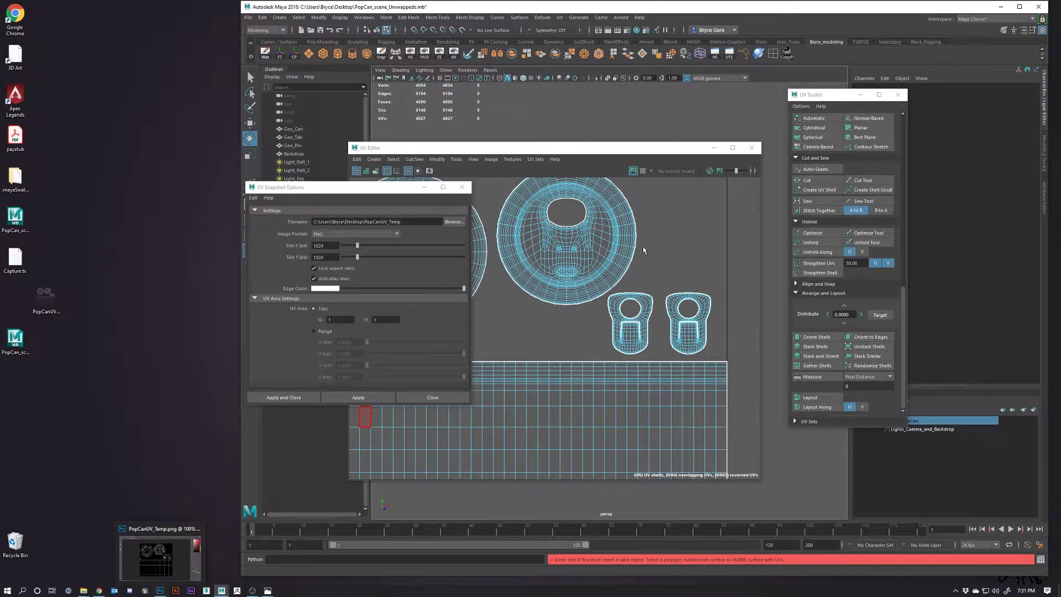
Step: Move the UV Editor aside, return to object mode, and select the can, tab and pin meshes together
left_click_drag(638, 149, 486, 272)
right_click(605, 238)
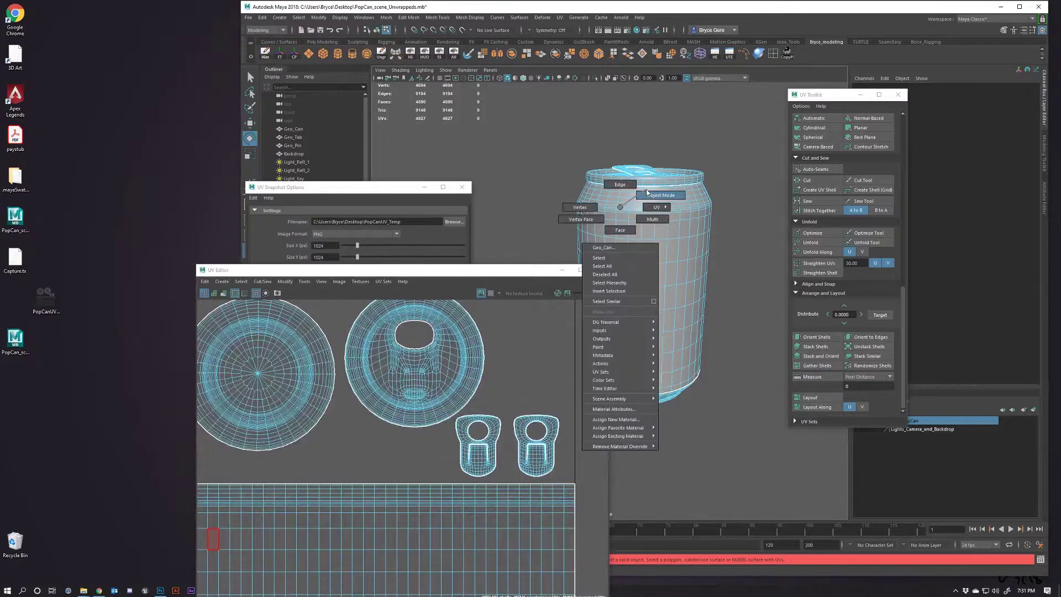
left_click(592, 209)
left_click(695, 382)
left_click_drag(711, 430, 620, 145)
Step: Save the updated 1024 x 1024 PNG UV snapshot over PopCanUV_Temp and minimize the UV Editor
left_click(278, 294)
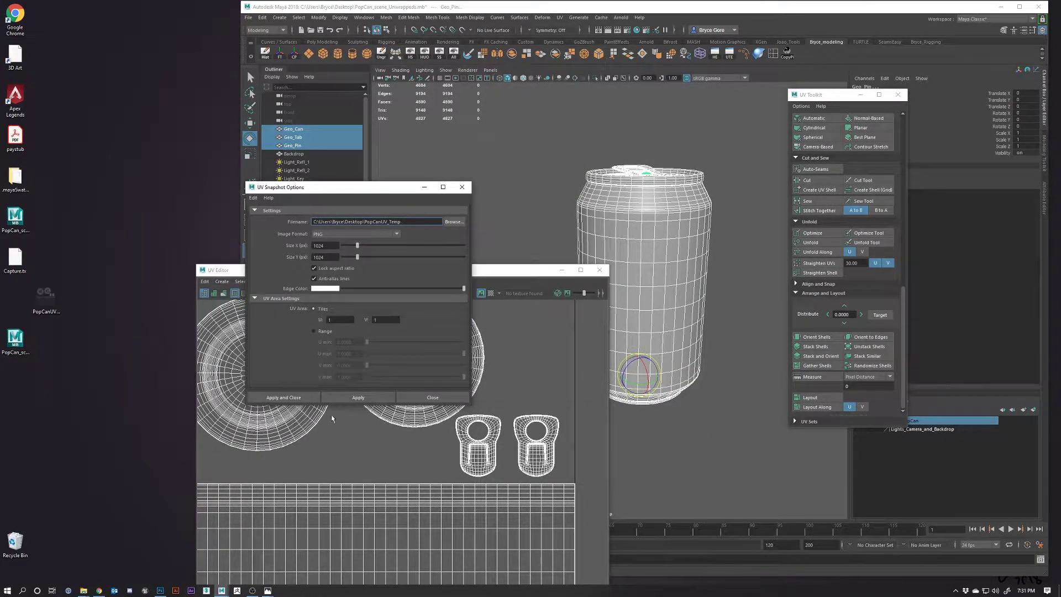
left_click(346, 396)
left_click(513, 304)
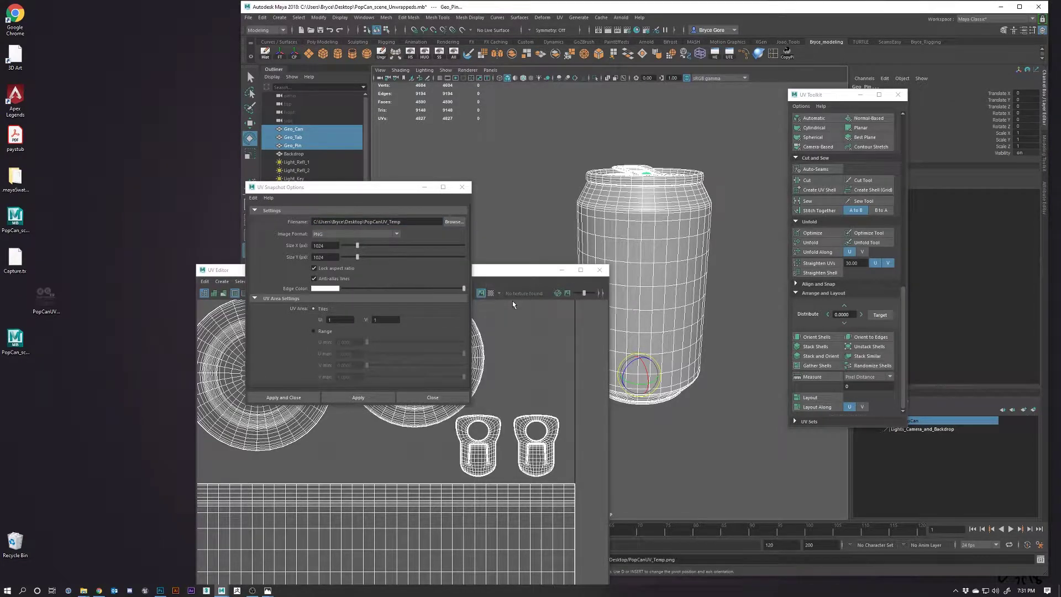
left_click(561, 270)
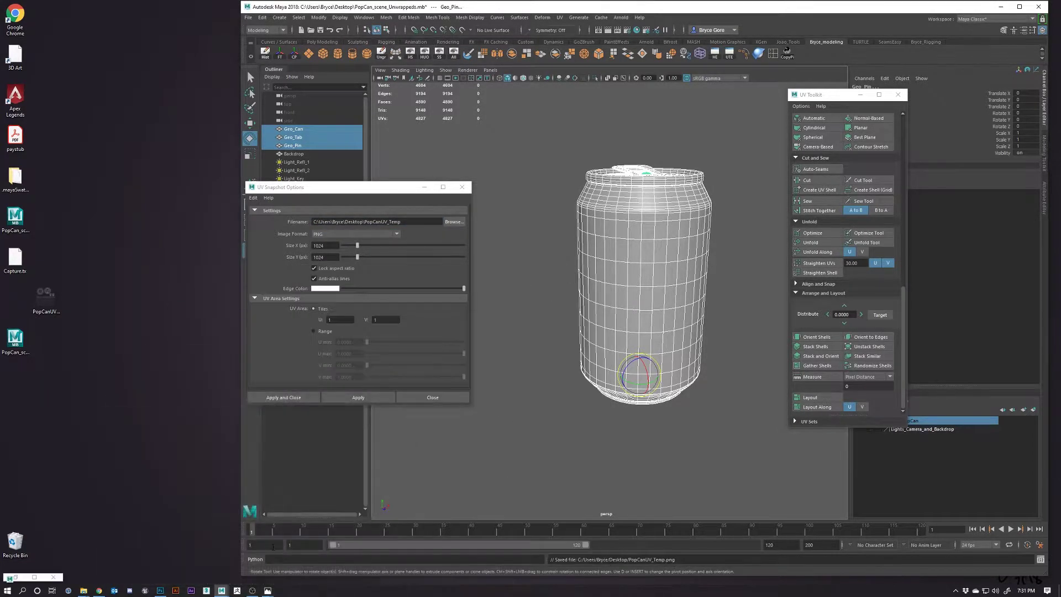
Step: Switch to Photoshop, reduce its window to expose the desktop, then unlock and delete the outdated Uv_temp layer
left_click(160, 590)
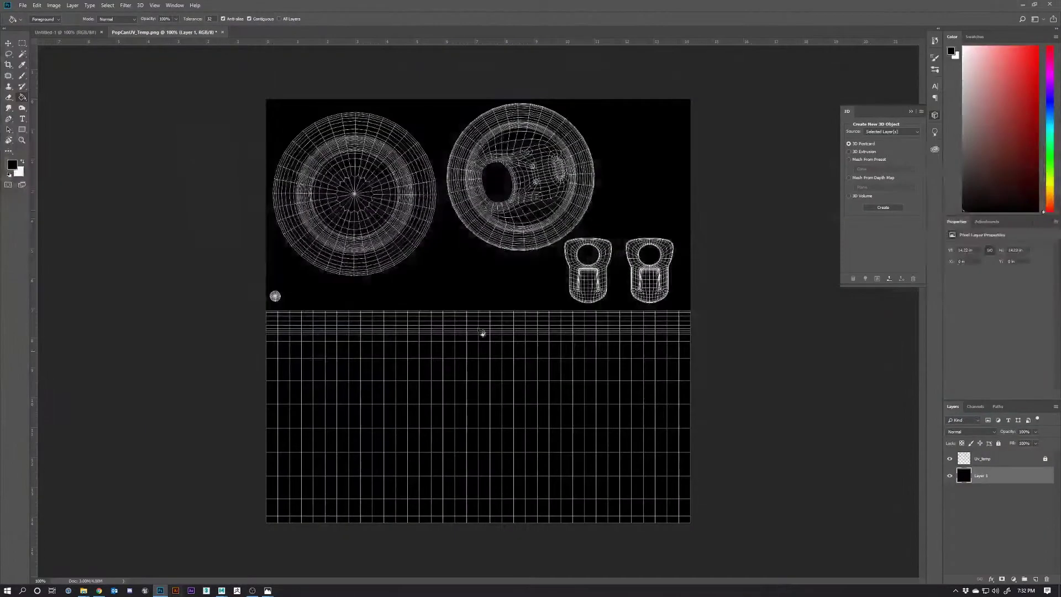
left_click(1033, 4)
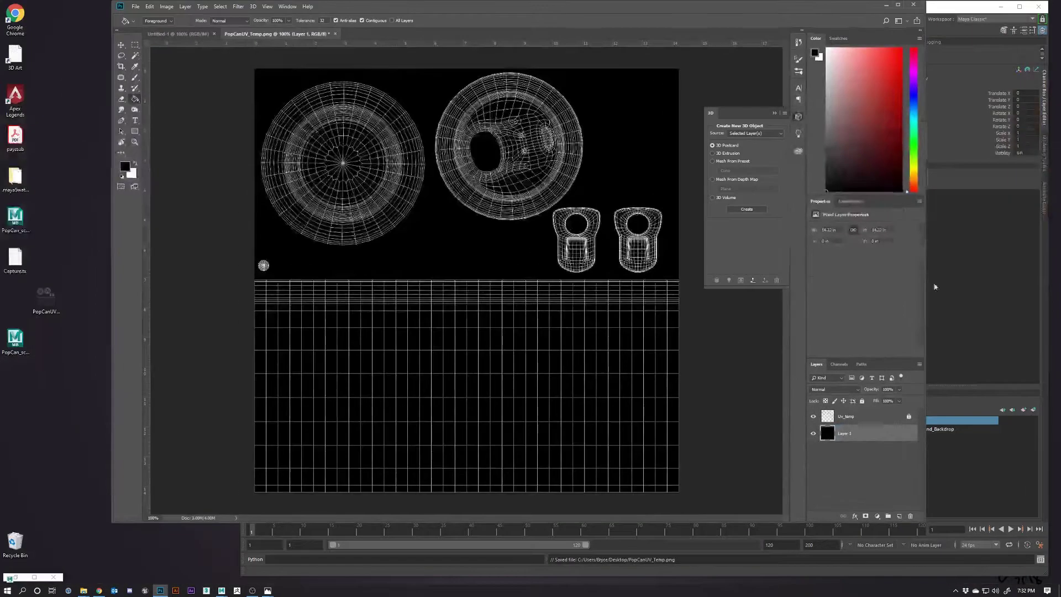
left_click(832, 415)
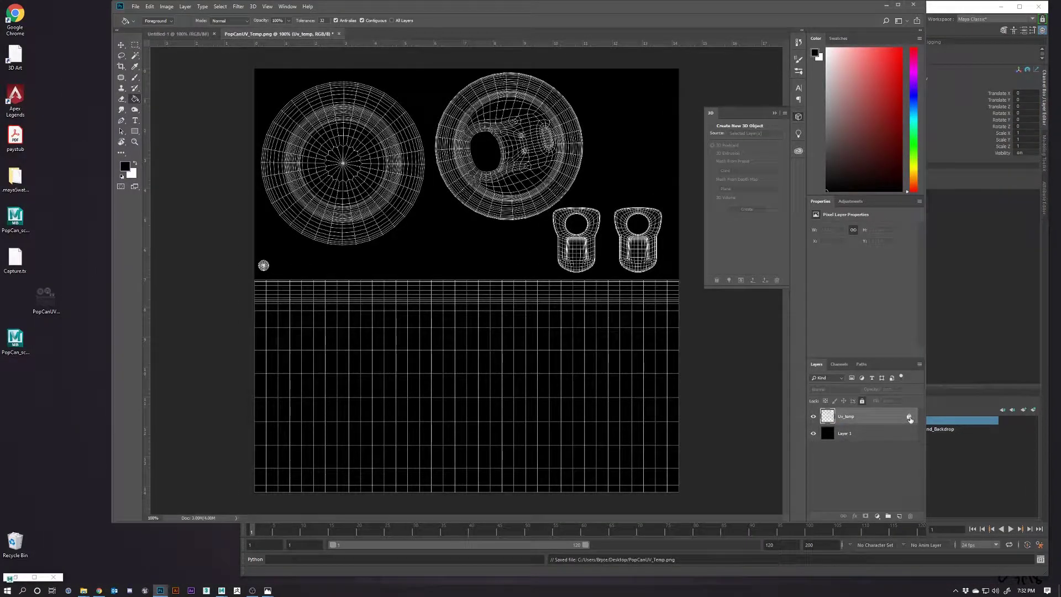
left_click(910, 516)
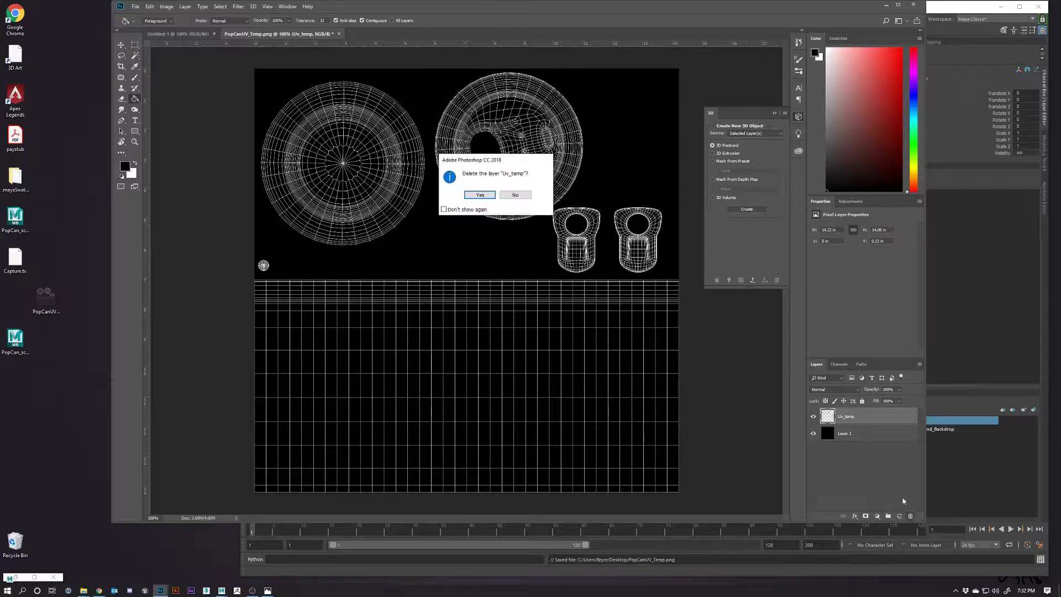
left_click(479, 195)
Step: Place the updated PopCanUV_Temp PNG from the desktop above the black layer and lock its layer
left_click_drag(46, 298, 562, 322)
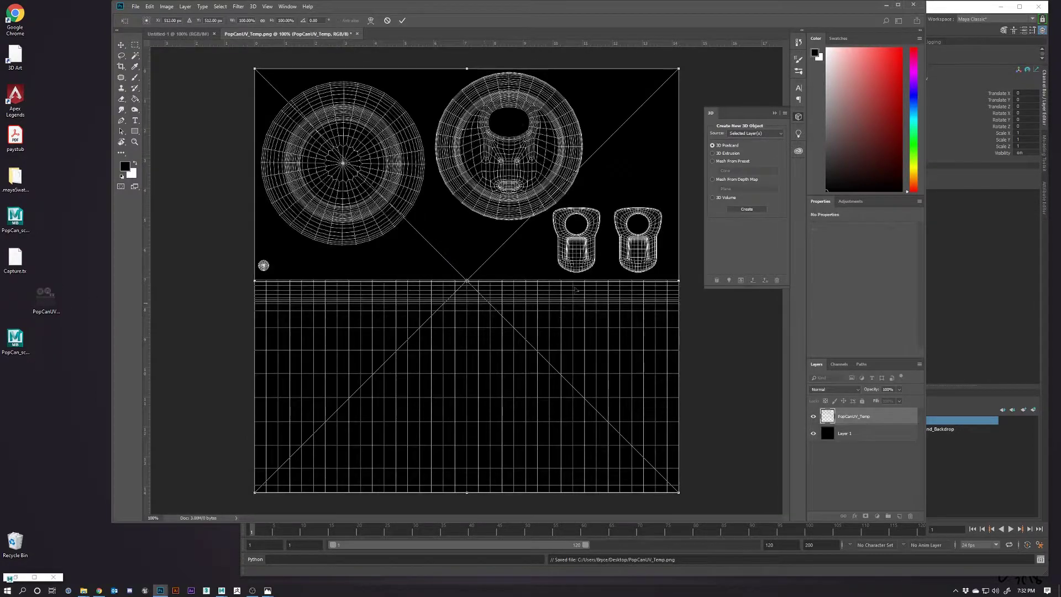
left_click(402, 21)
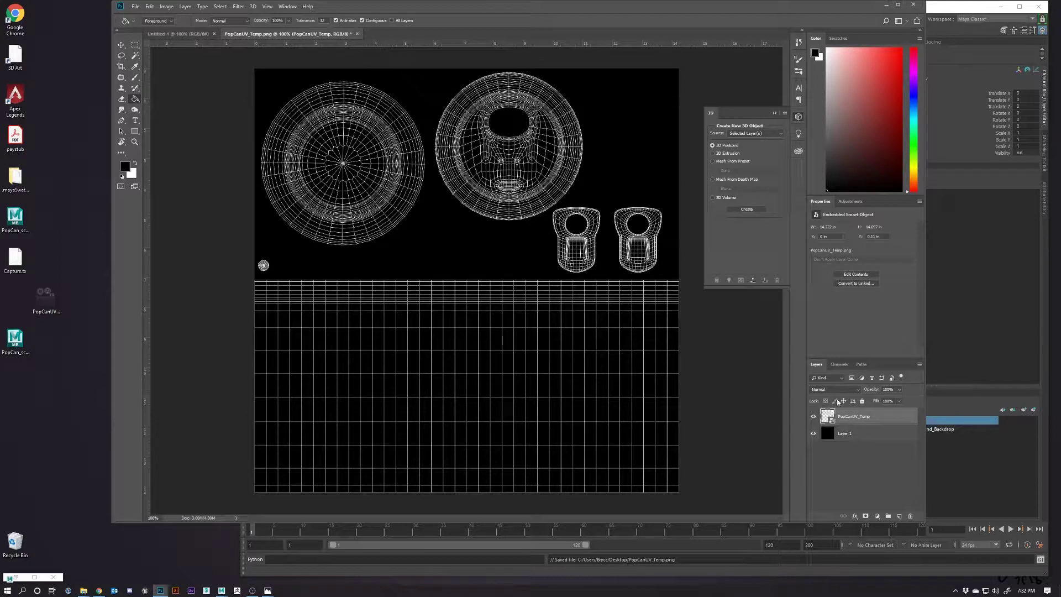
left_click(862, 402)
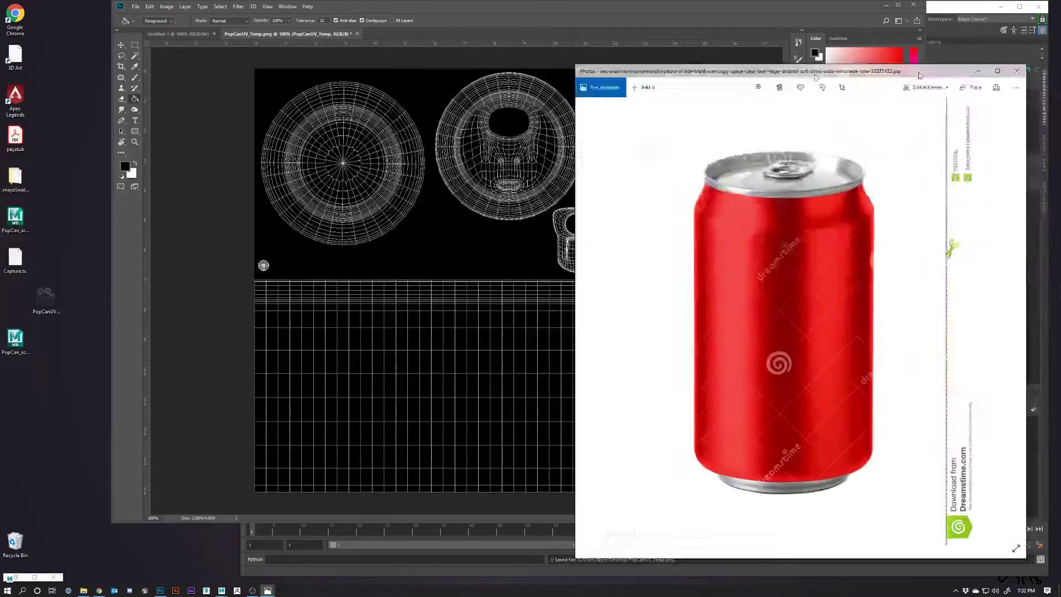
Step: Clear the red can reference photo and the expanded 3D panel off the canvas and maximize the Photoshop window
left_click_drag(920, 76, 1060, 83)
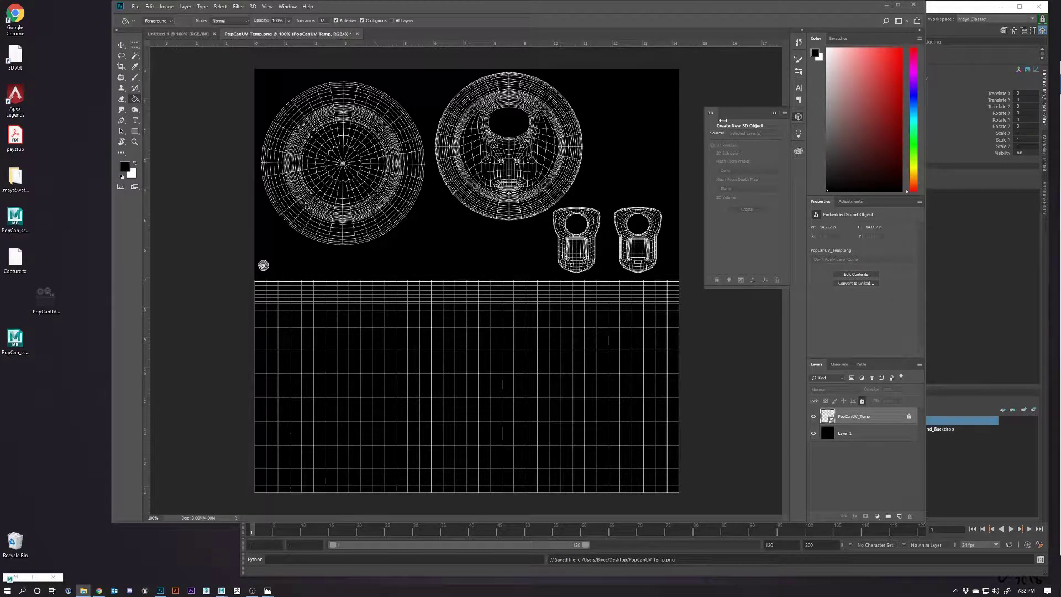
left_click(776, 113)
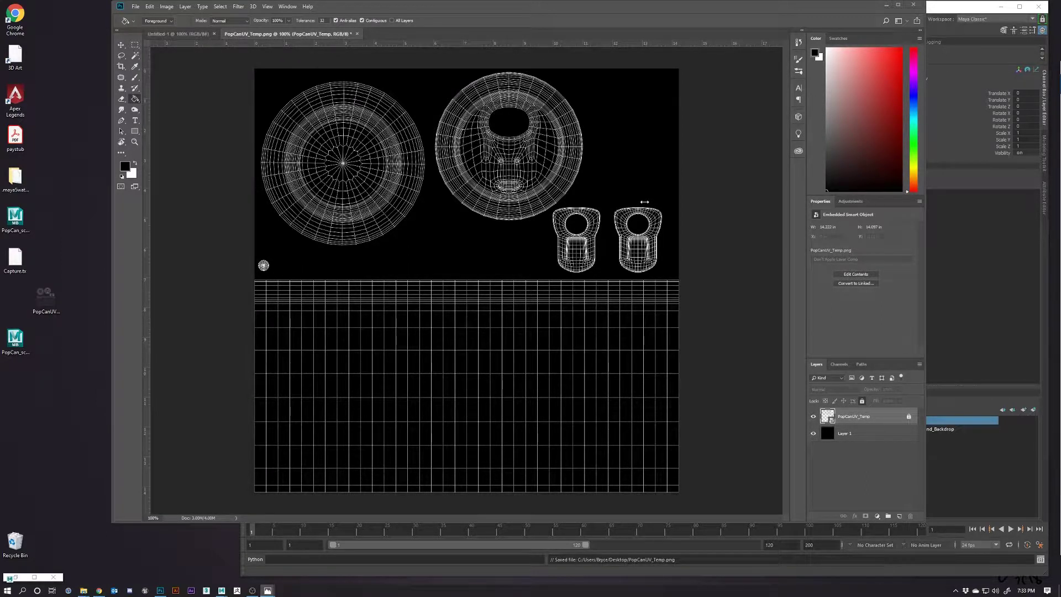
left_click(897, 6)
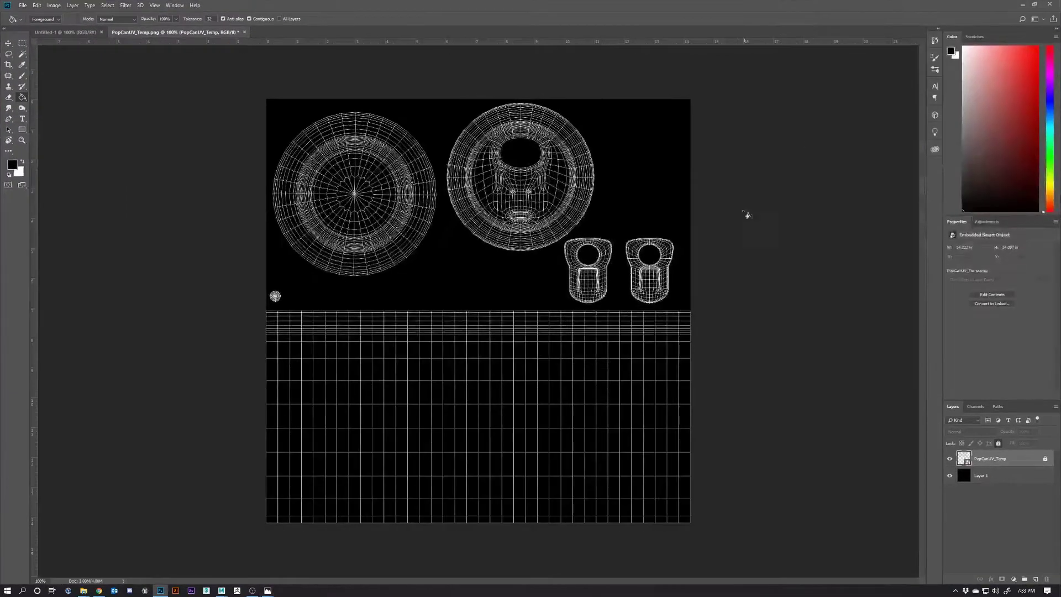
key("ctrl+plus")
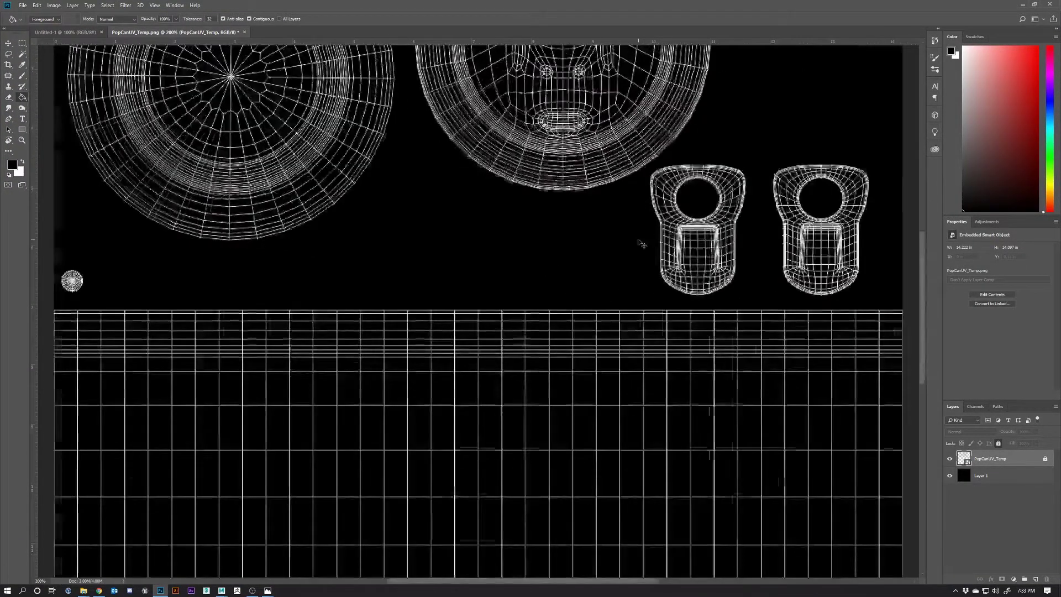
key("ctrl+minus")
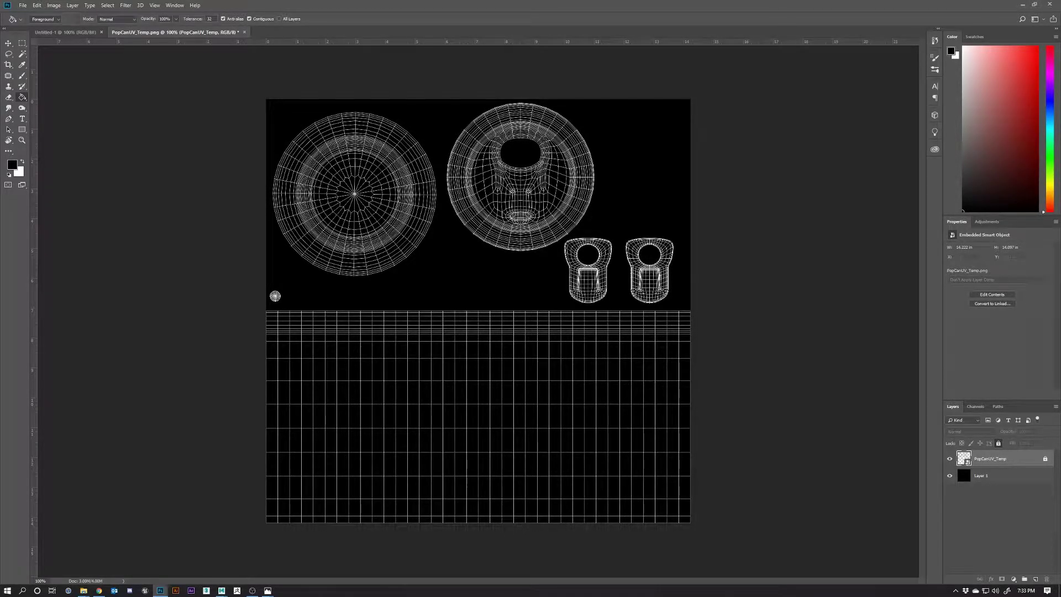
Step: Place the 17249_fallout Nuka-Cola label image, scale it to about 43%, and position it over the right part of the can-body UVs
left_click(84, 591)
left_click_drag(366, 313, 429, 310)
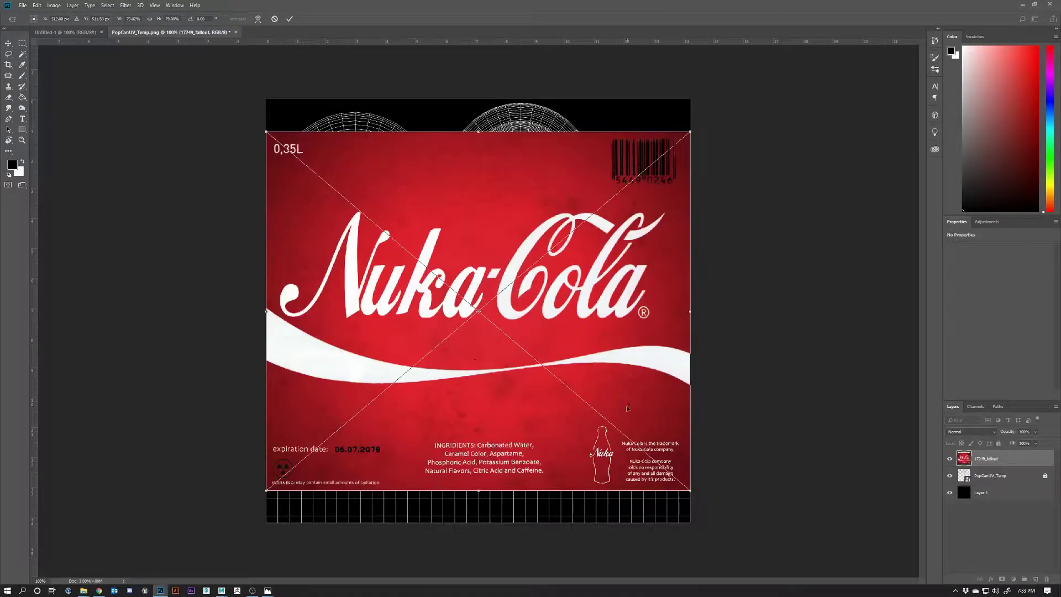
left_click_drag(562, 235, 572, 352)
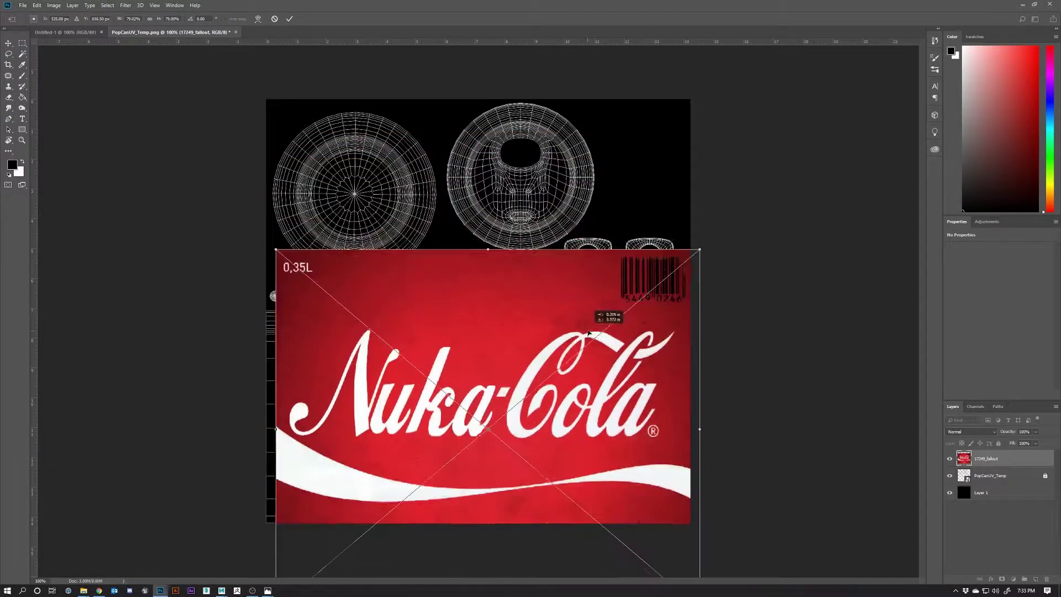
left_click_drag(698, 251, 509, 403)
left_click_drag(450, 442, 619, 364)
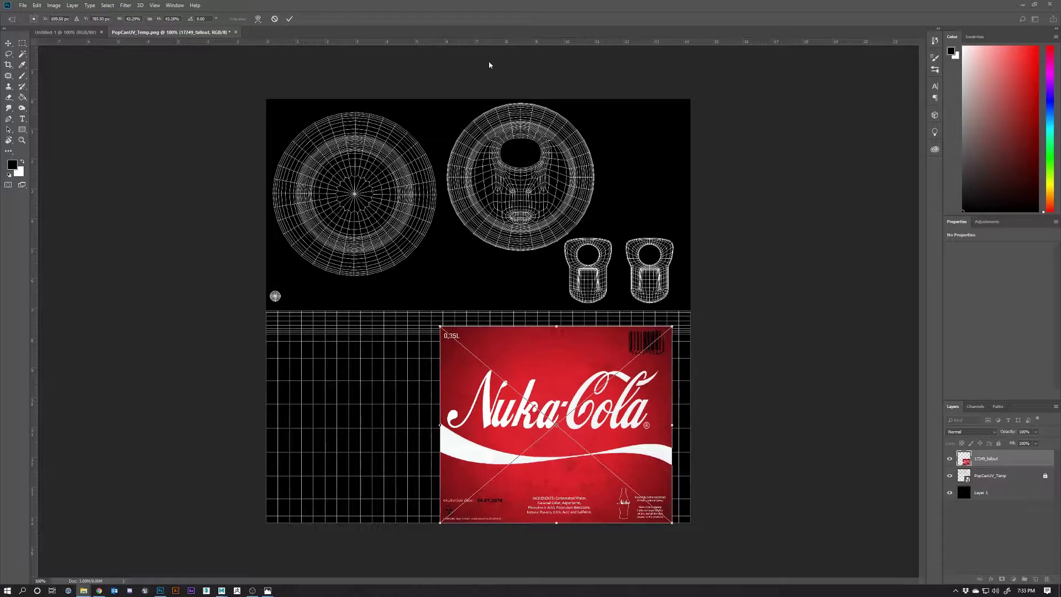
left_click(289, 19)
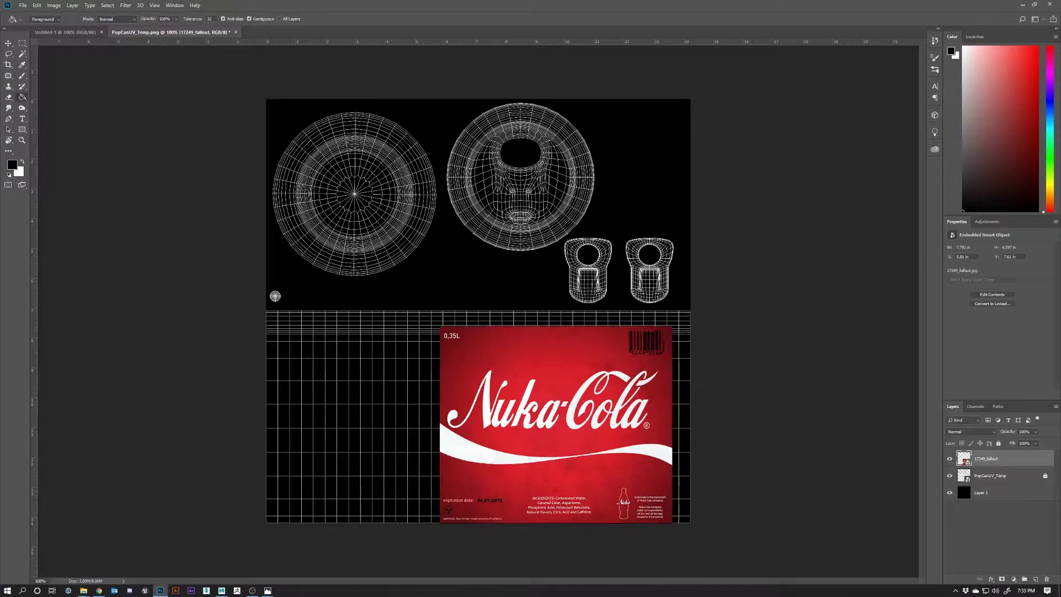
Step: Place the Nutrition-Facts-Label-Web image over the left part of the can-body UVs and hide its layer
left_click_drag(821, 451, 415, 309)
left_click_drag(449, 347, 436, 413)
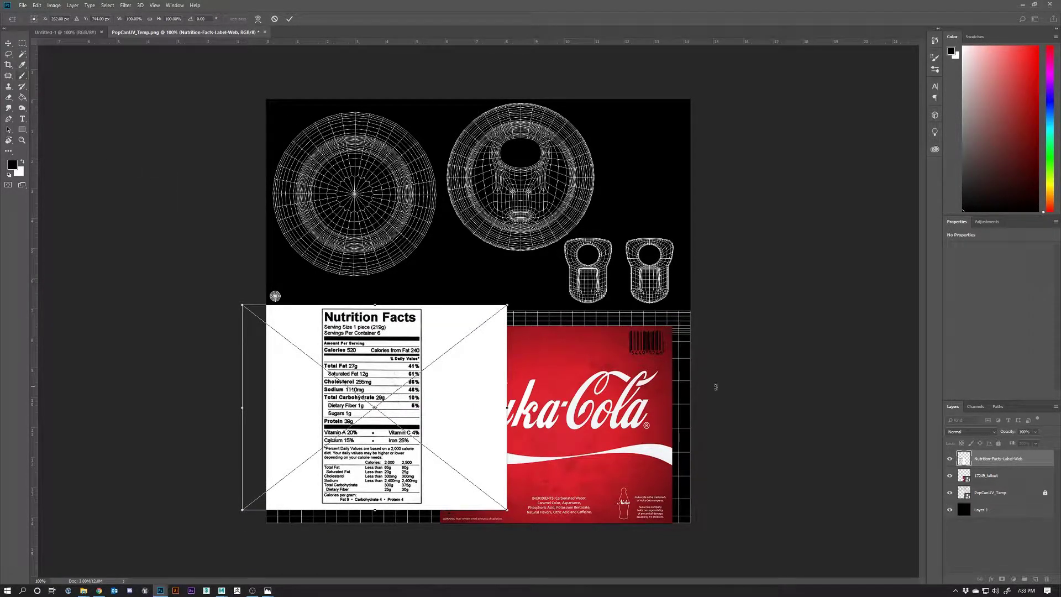
key("super+e")
left_click(290, 20)
left_click(289, 19)
key("ctrl+plus")
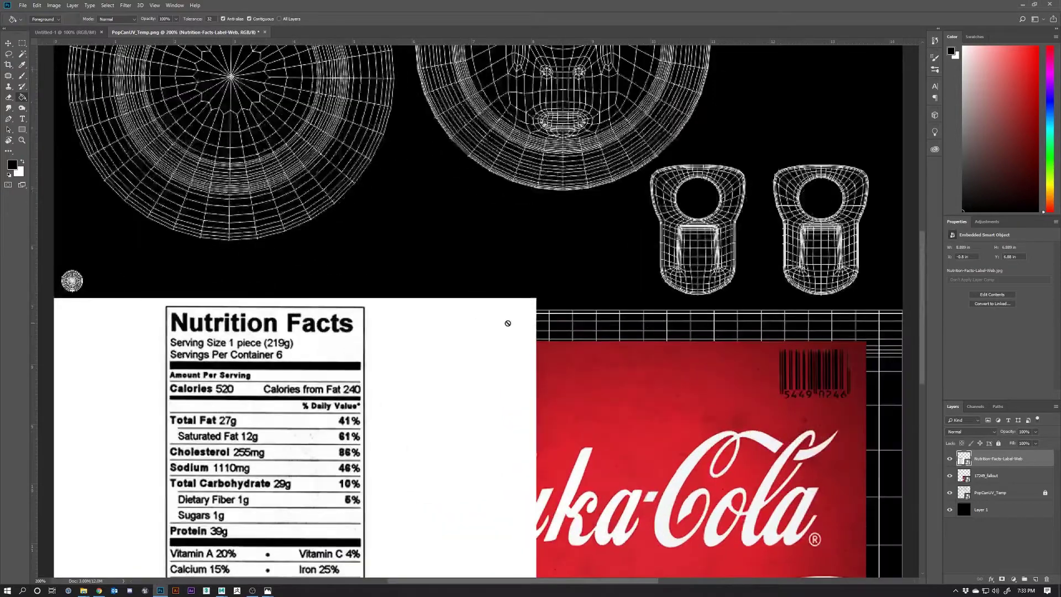
scroll(507, 323, "down", 3)
left_click(949, 459)
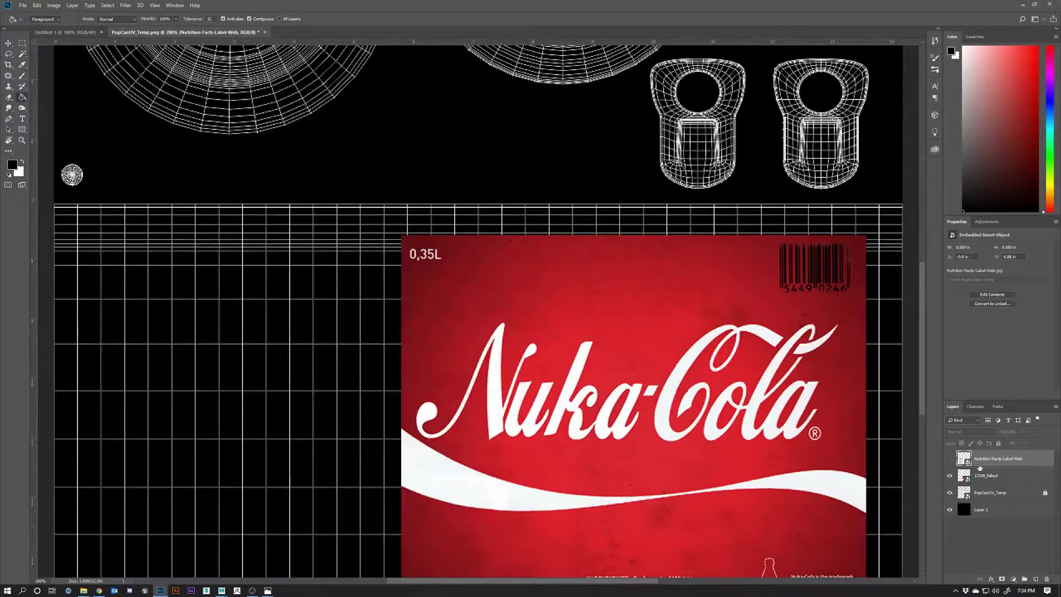
Step: Examine the Nuka-Cola label's fit on the can-body UVs, view the coca-cola_Canada.jpg label reference, and close the photo
scroll(624, 356, "down", 3)
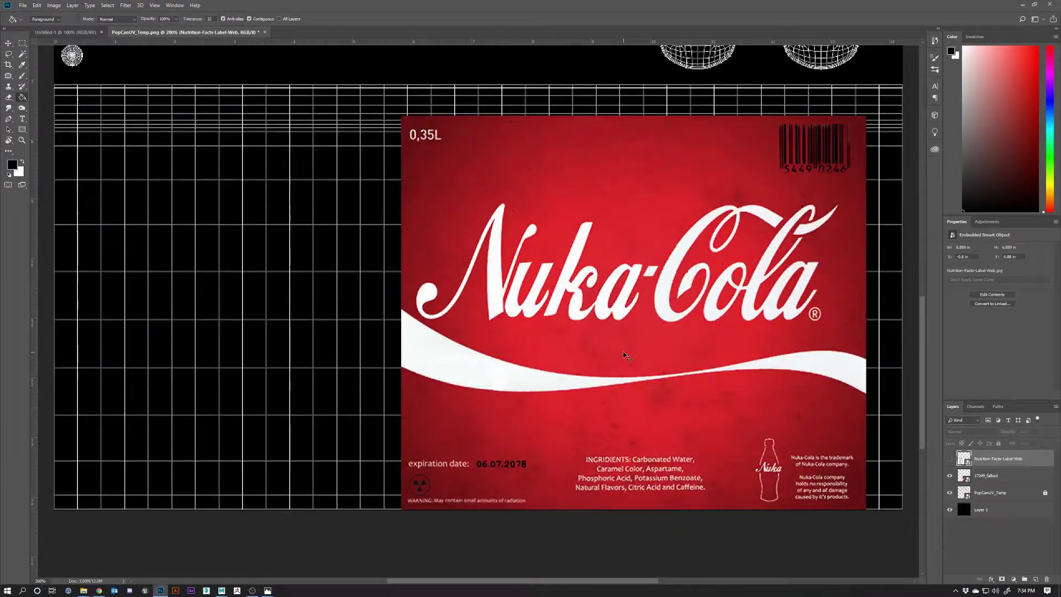
key("ctrl+minus")
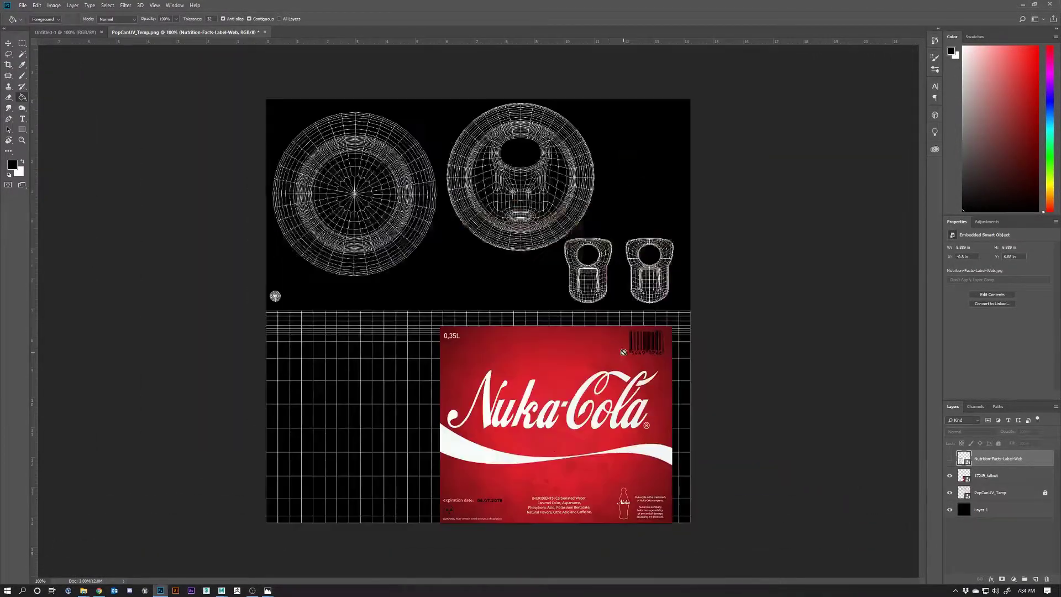
left_click(578, 413)
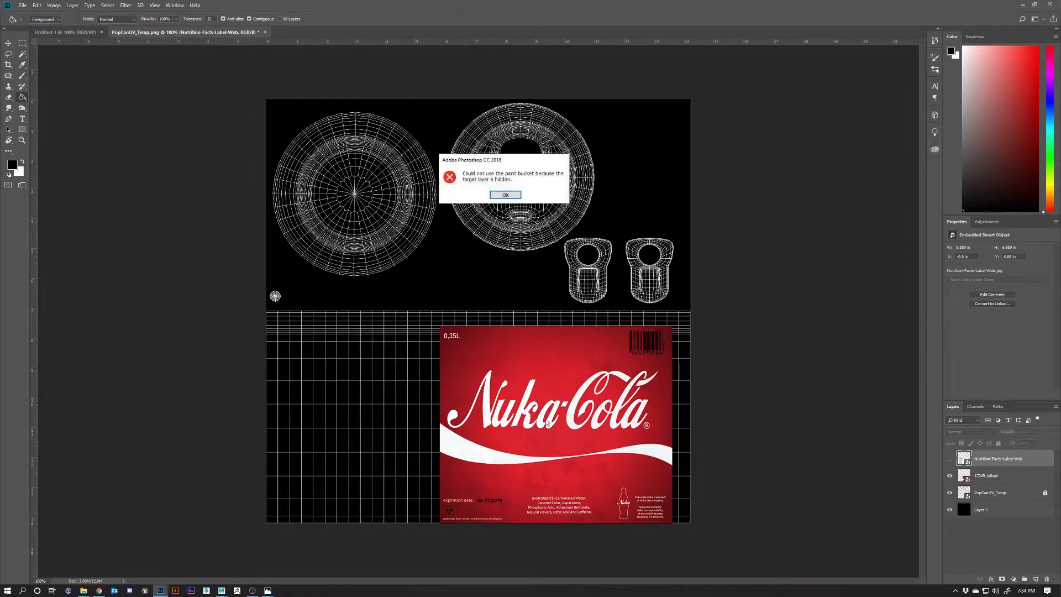
left_click(505, 195)
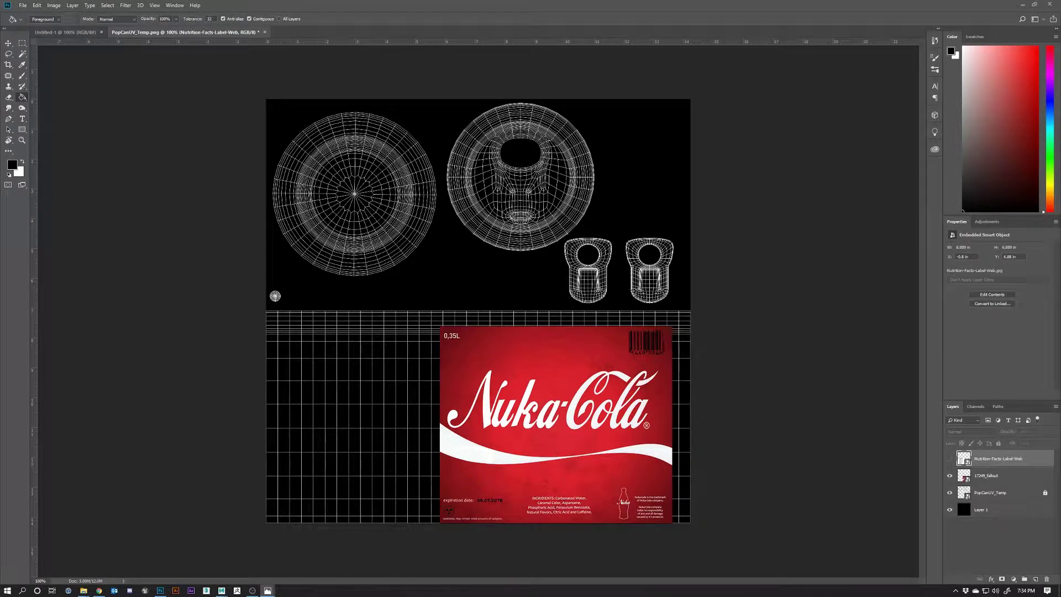
left_click(268, 590)
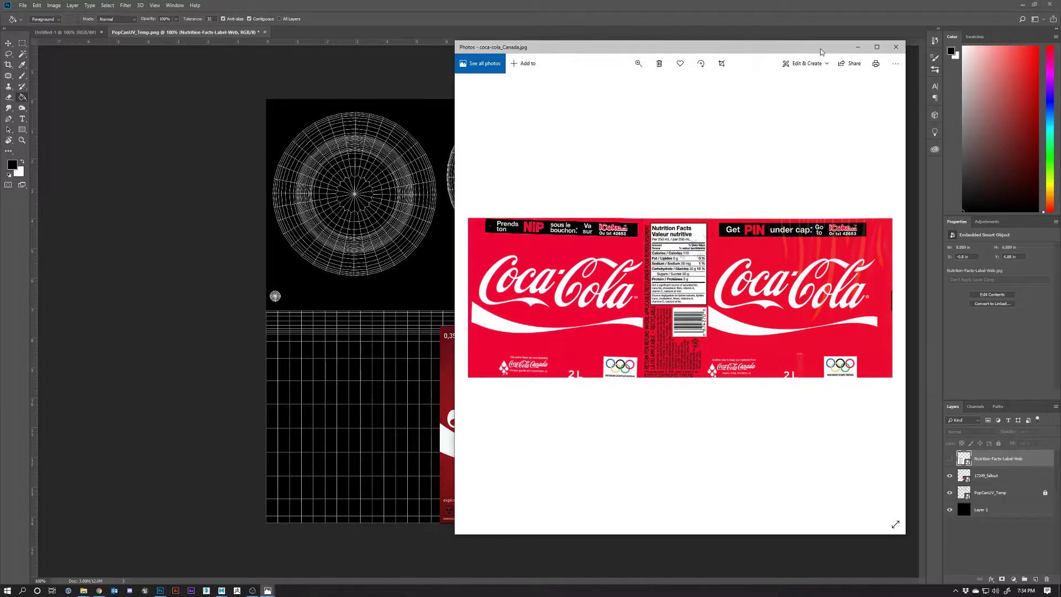
left_click(896, 47)
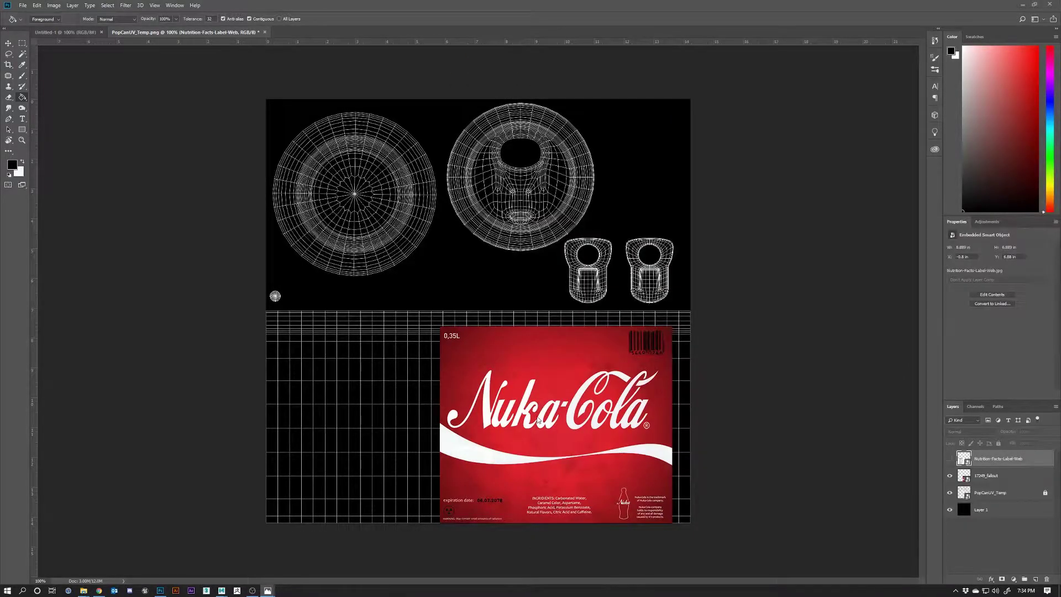
Step: Move the 17249_fallout label layer to the horizontal middle of the can-body UVs
left_click(8, 43)
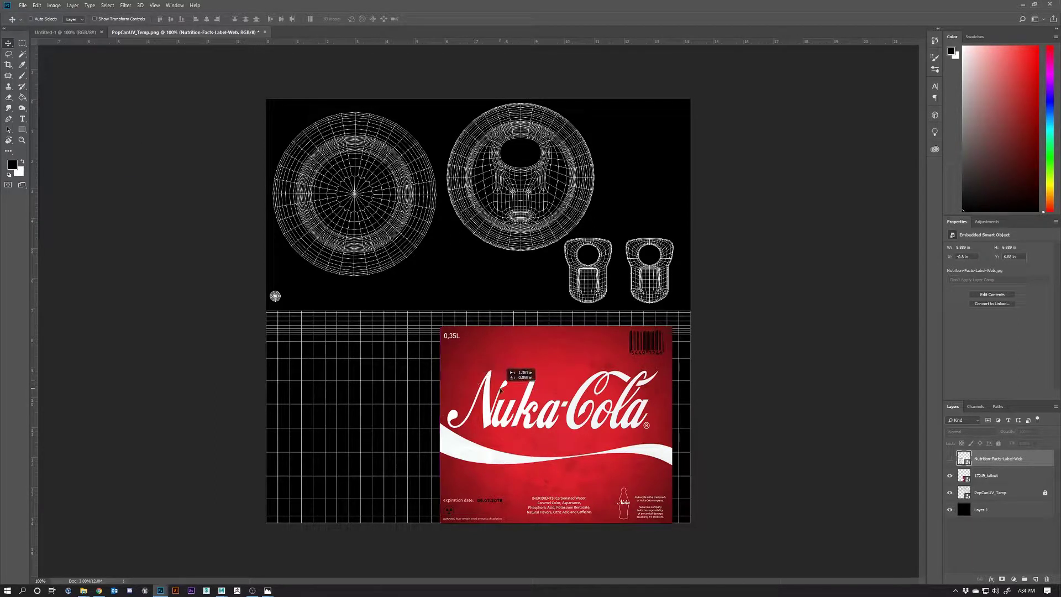
key("w")
left_click(9, 43)
left_click_drag(544, 416, 517, 415)
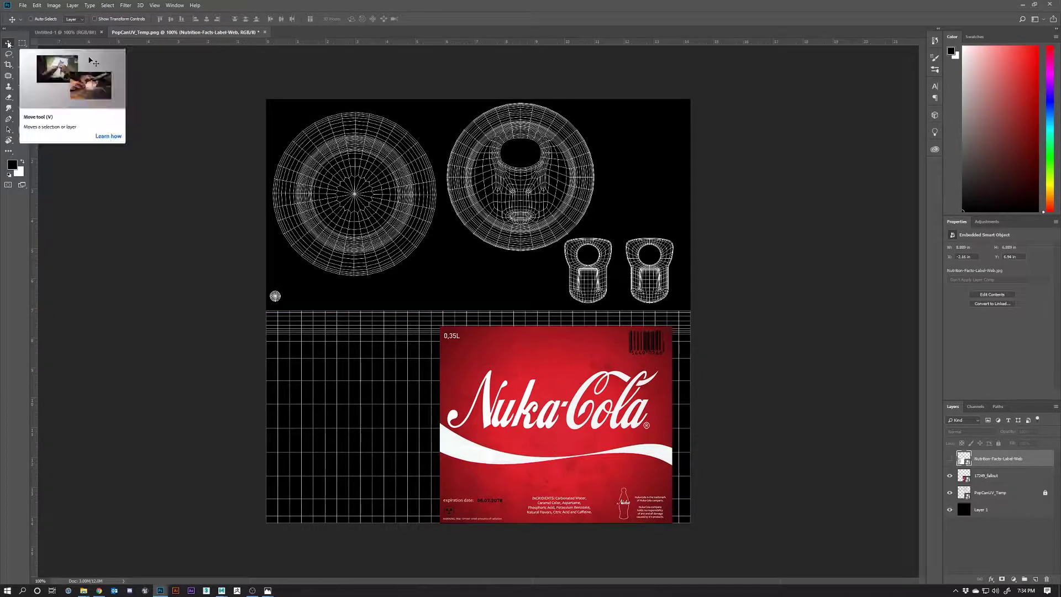
left_click(999, 478)
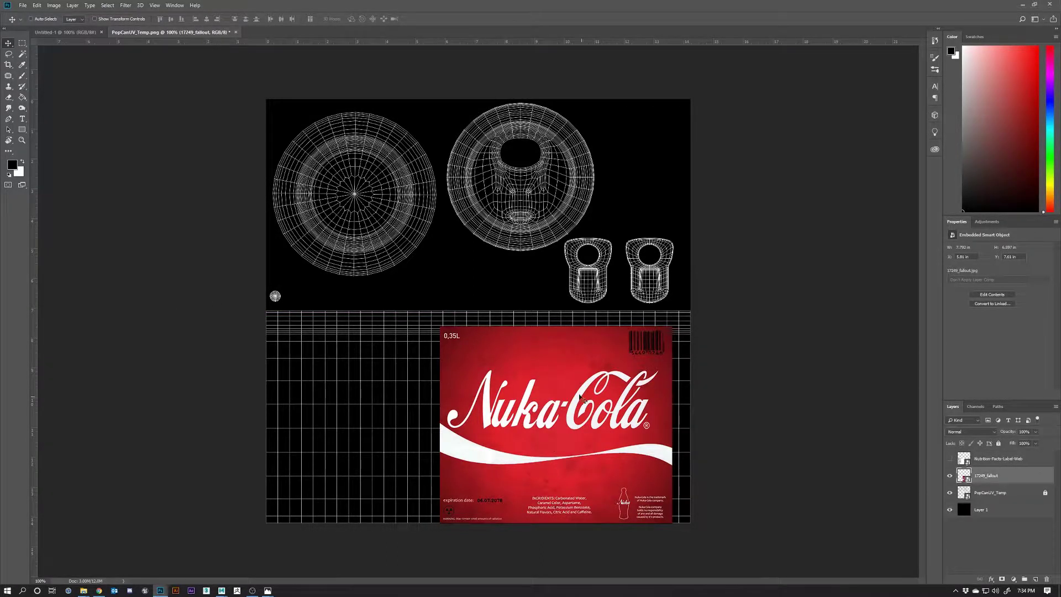
left_click_drag(555, 406, 473, 401)
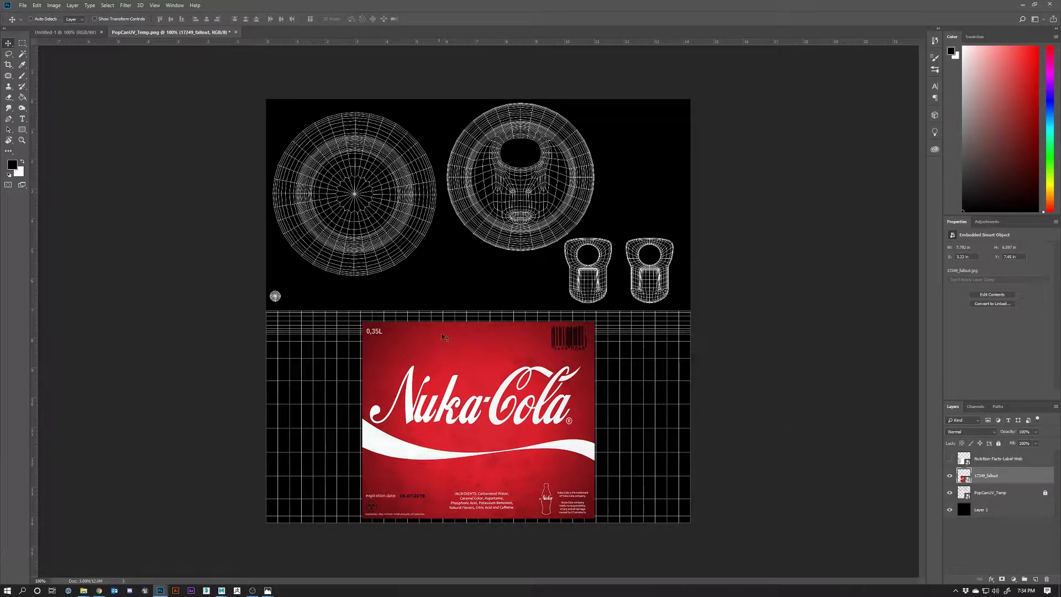
Step: Start saving a JPEG version of the texture to the desktop and select the UV_Temp part of its file name
left_click(22, 5)
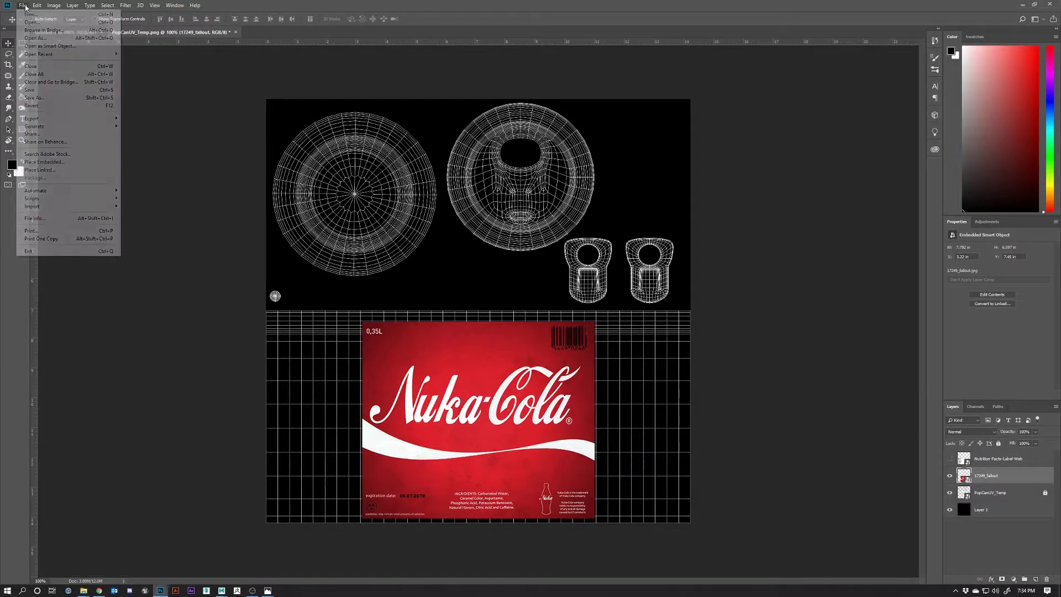
left_click(41, 99)
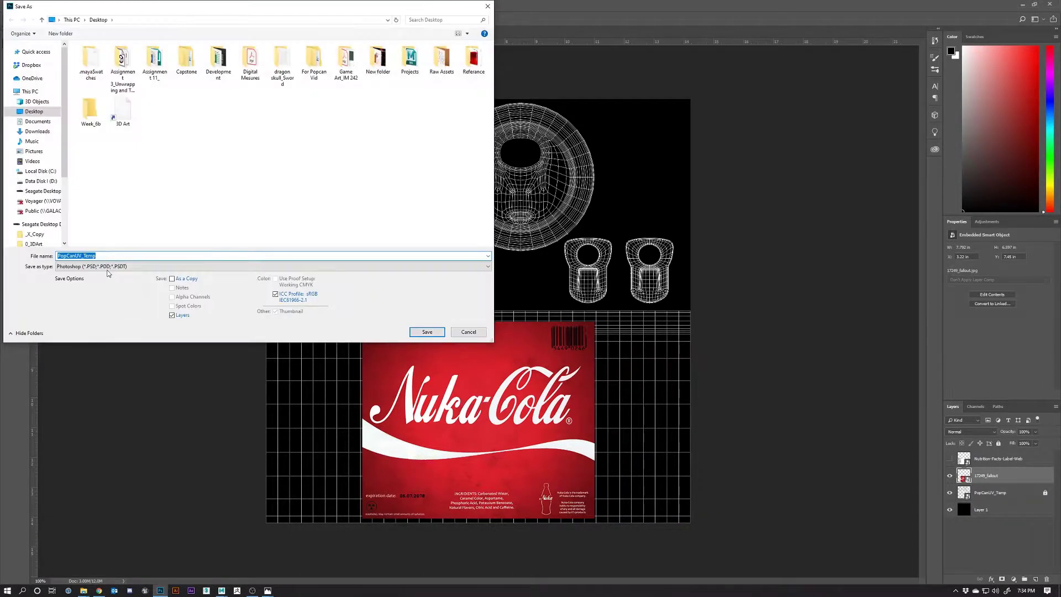
left_click(107, 268)
left_click(102, 331)
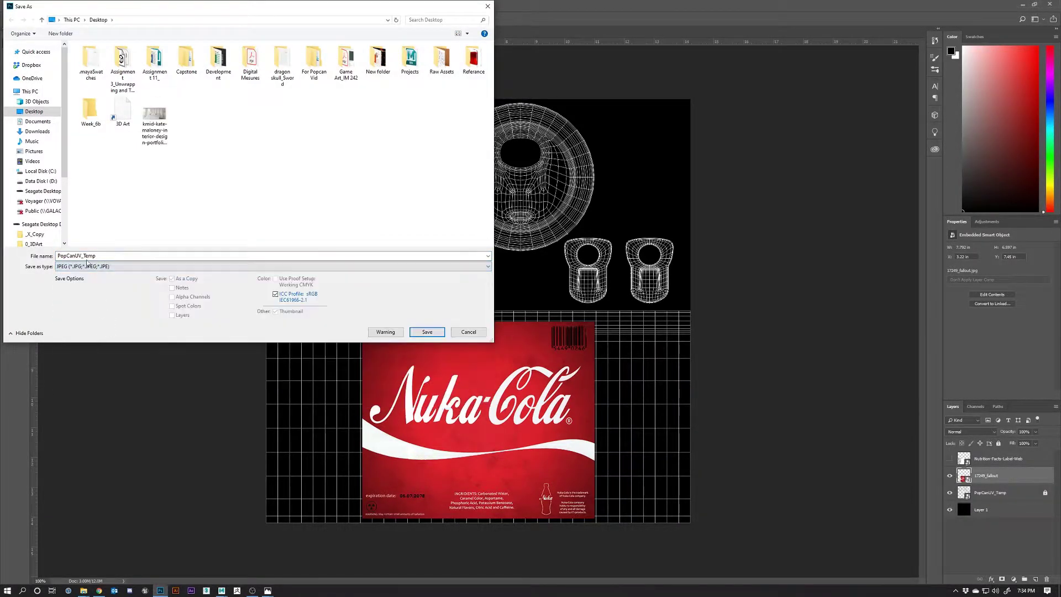
left_click_drag(100, 256, 56, 256)
left_click(110, 257)
left_click_drag(113, 257, 84, 257)
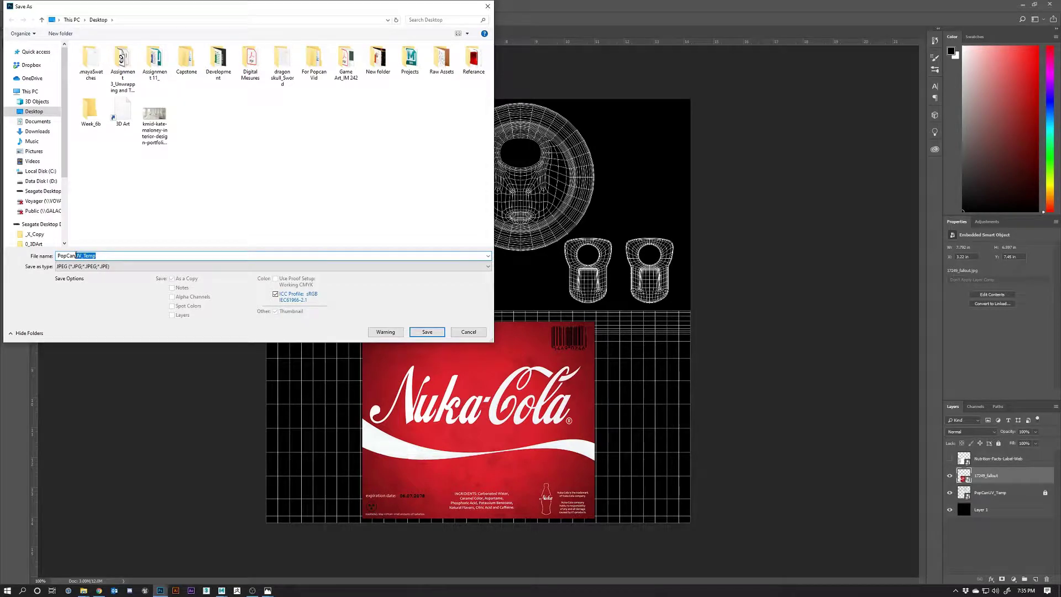
Step: Save the label layout as a JPEG named PopCan_Test on the Desktop at Maximum quality 12
type("_Te")
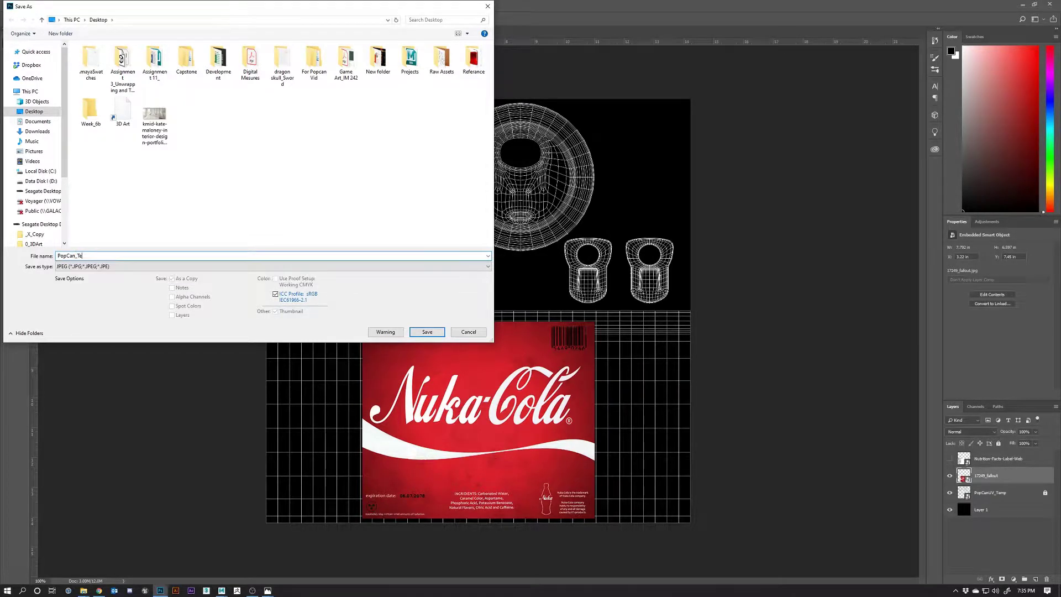
key("Return")
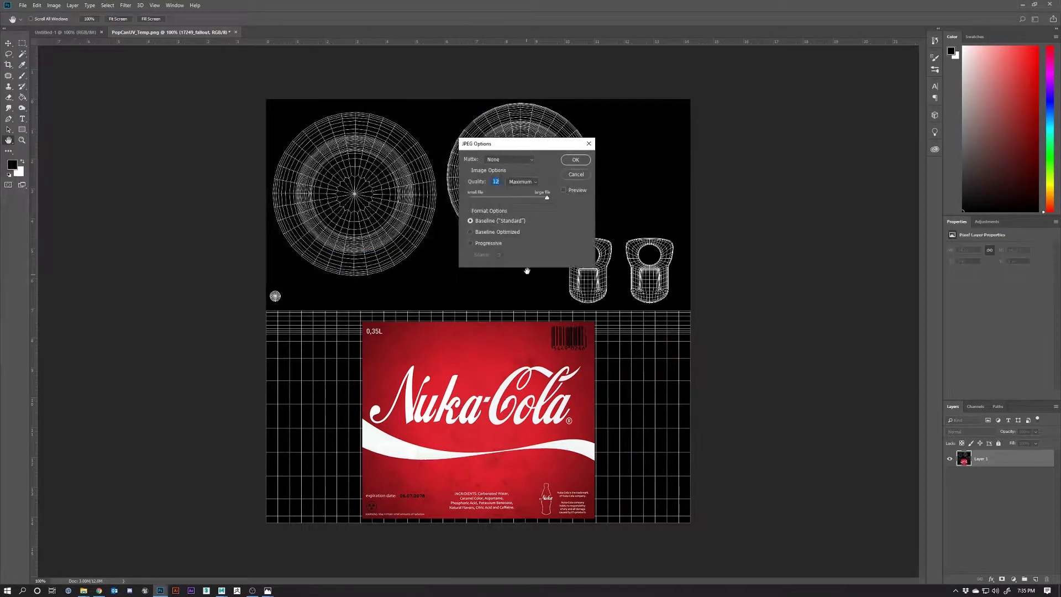
left_click(569, 161)
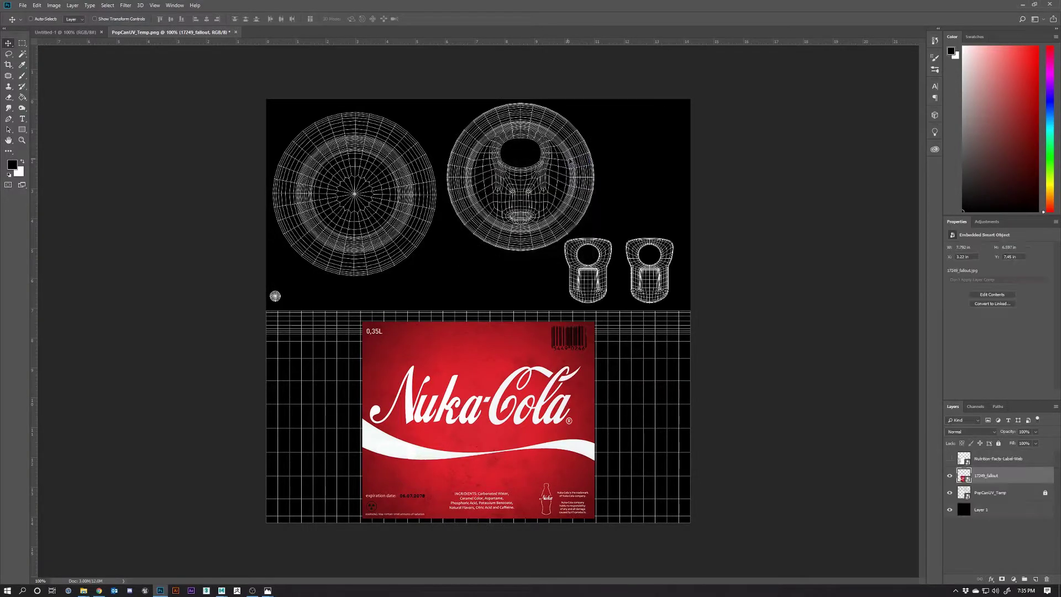
Step: Switch to Maya and import PopCan_Test.jpg from the desktop into the Hypershade graph, moving the camera node clear of it
left_click(1022, 5)
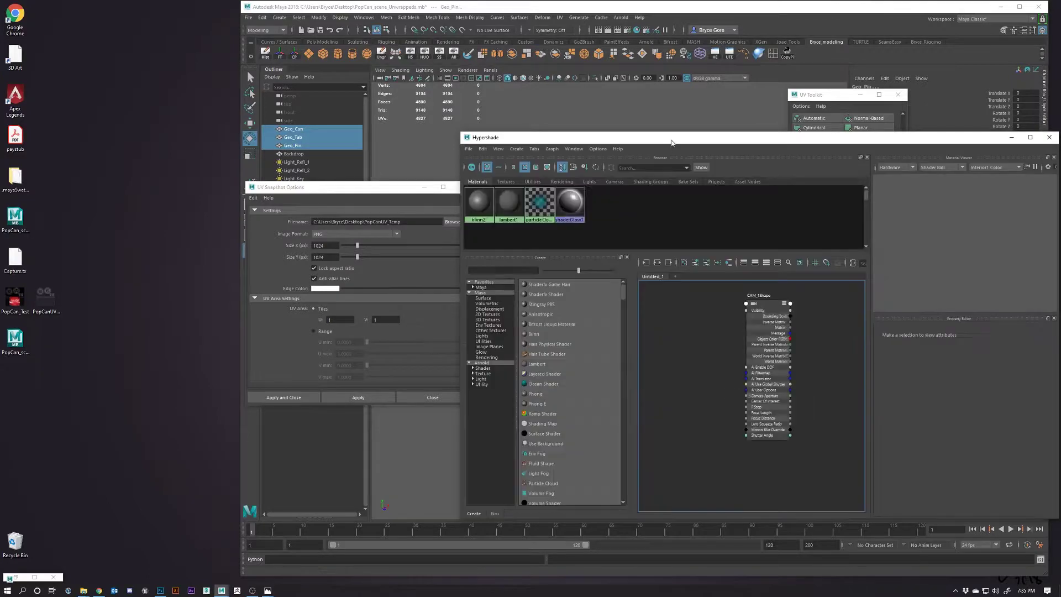
left_click_drag(671, 143, 317, 111)
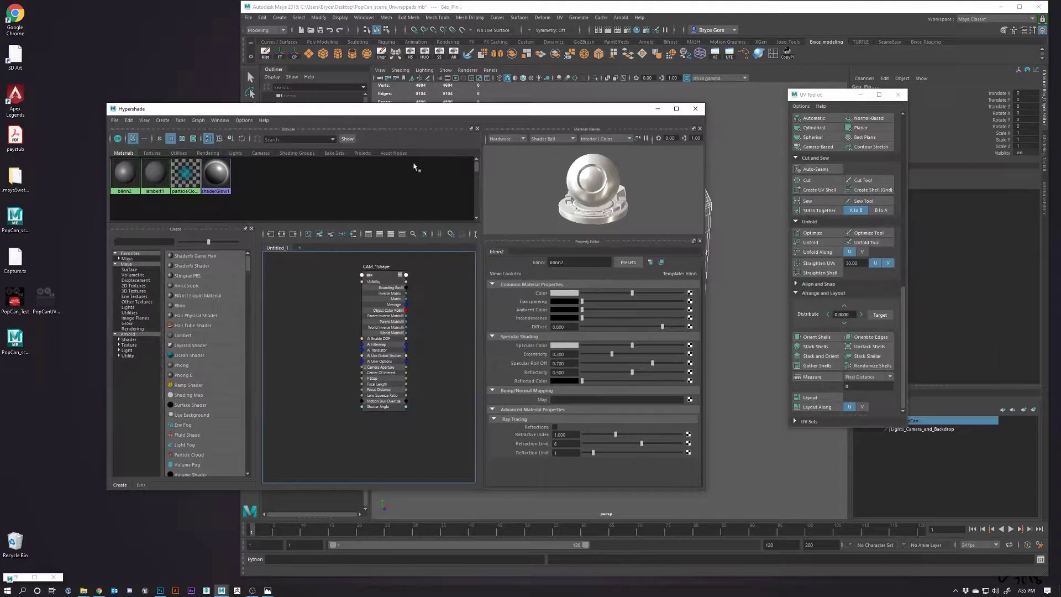
double_click(125, 174)
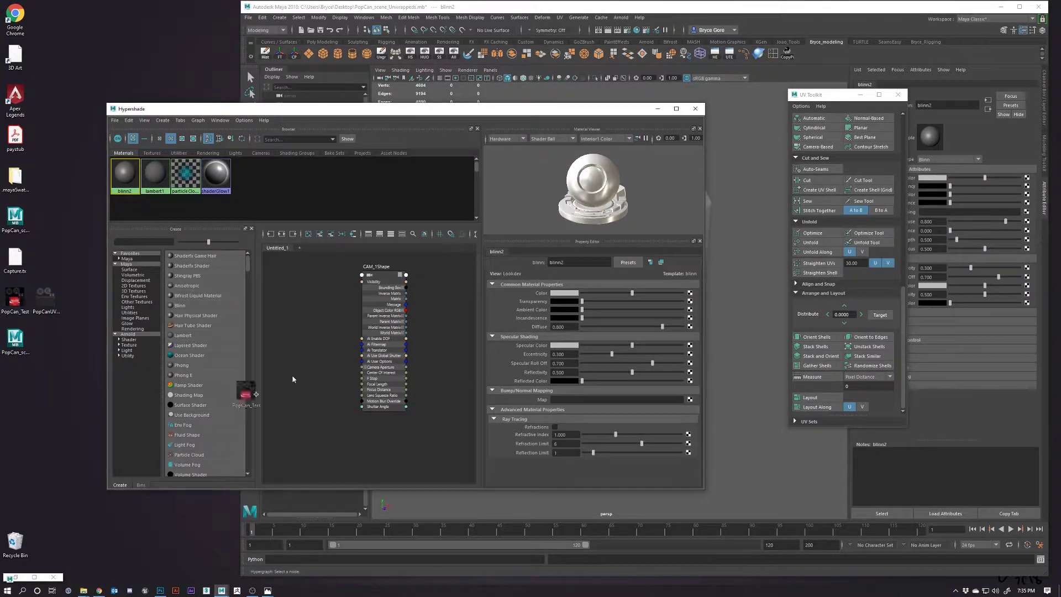
left_click_drag(293, 379, 312, 321)
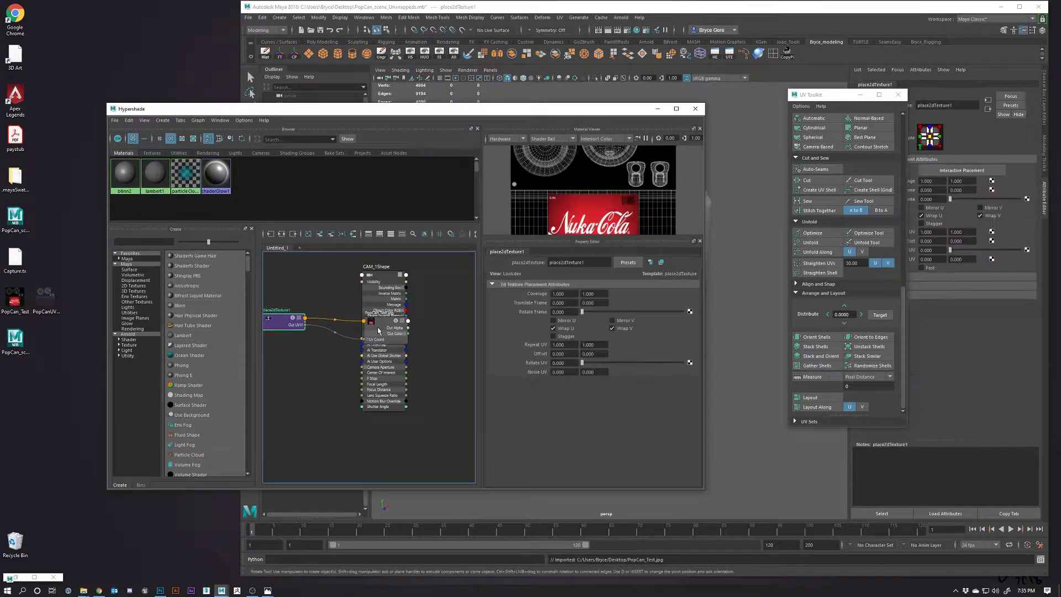
left_click_drag(378, 331, 438, 317)
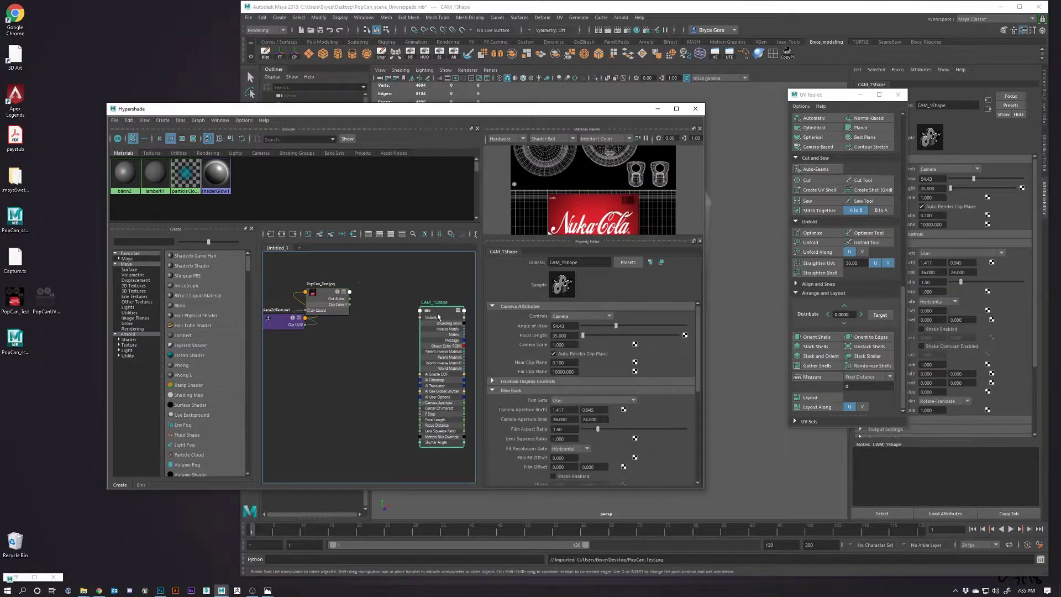
Step: Graph the network of the blinn2 material in Hypershade and arrange its nodes to leave room for a texture
left_click(126, 174)
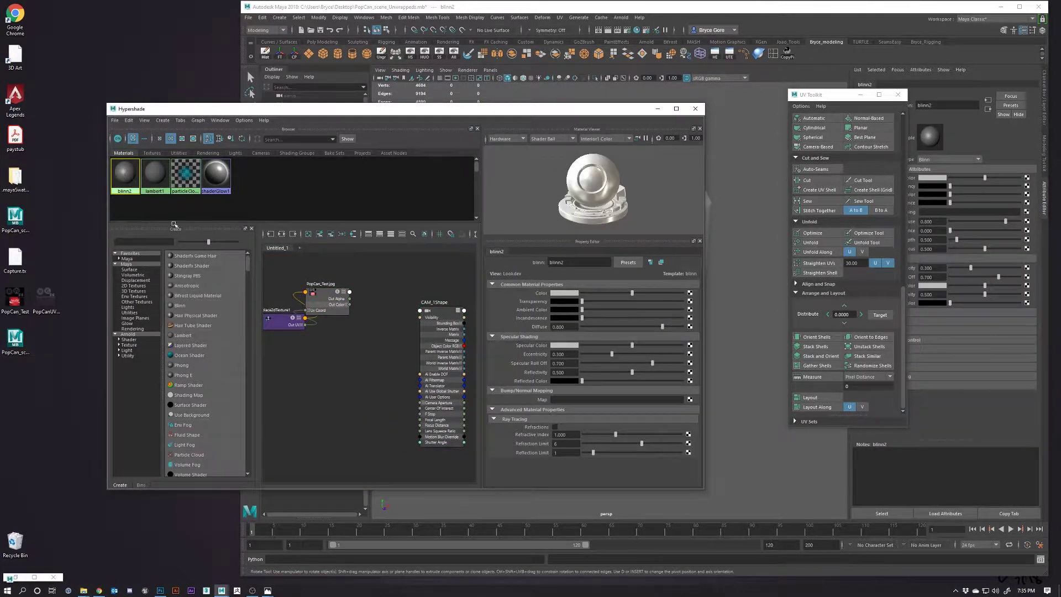
right_click(127, 175)
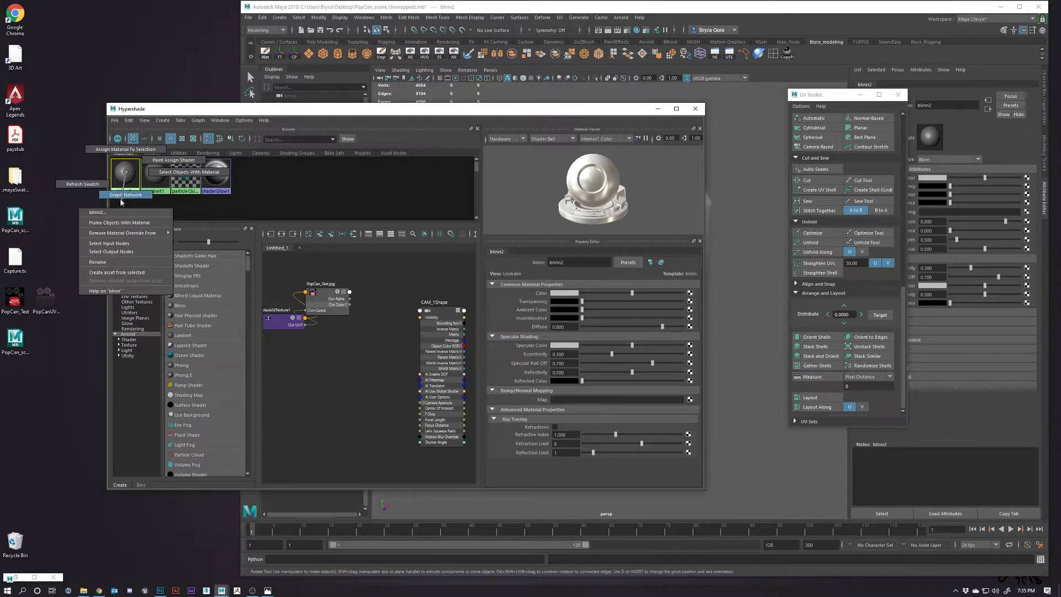
left_click(125, 195)
scroll(337, 328, "down", 2)
scroll(336, 329, "up", 5)
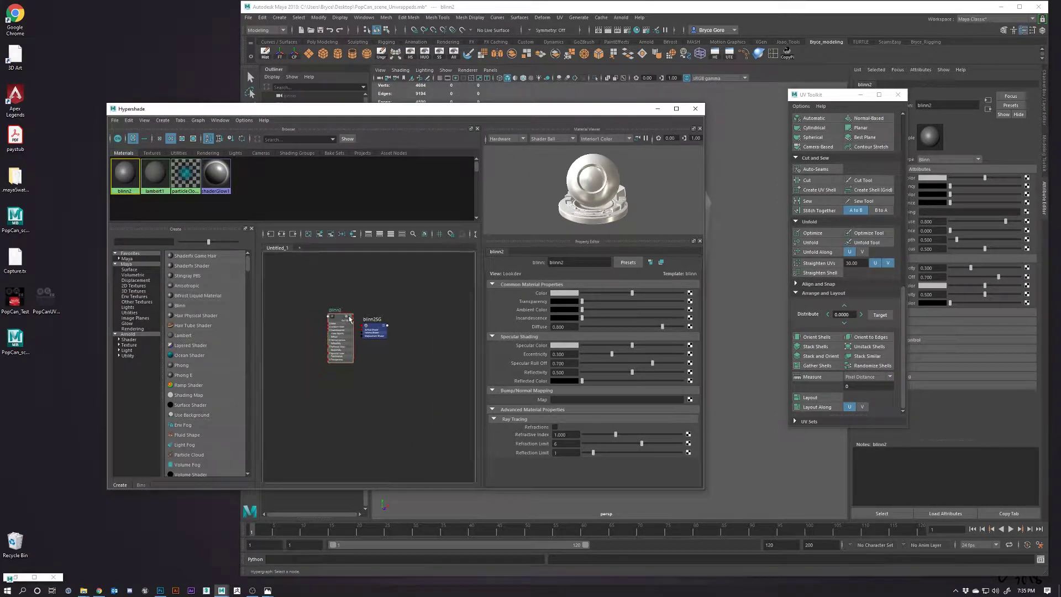
scroll(370, 363, "down", 3)
left_click_drag(370, 363, 414, 359)
Step: Import PopCan_Test.jpg into the blinn2 graph and connect its Out Color to the material's Color
left_click(12, 301)
left_click_drag(12, 301, 294, 343)
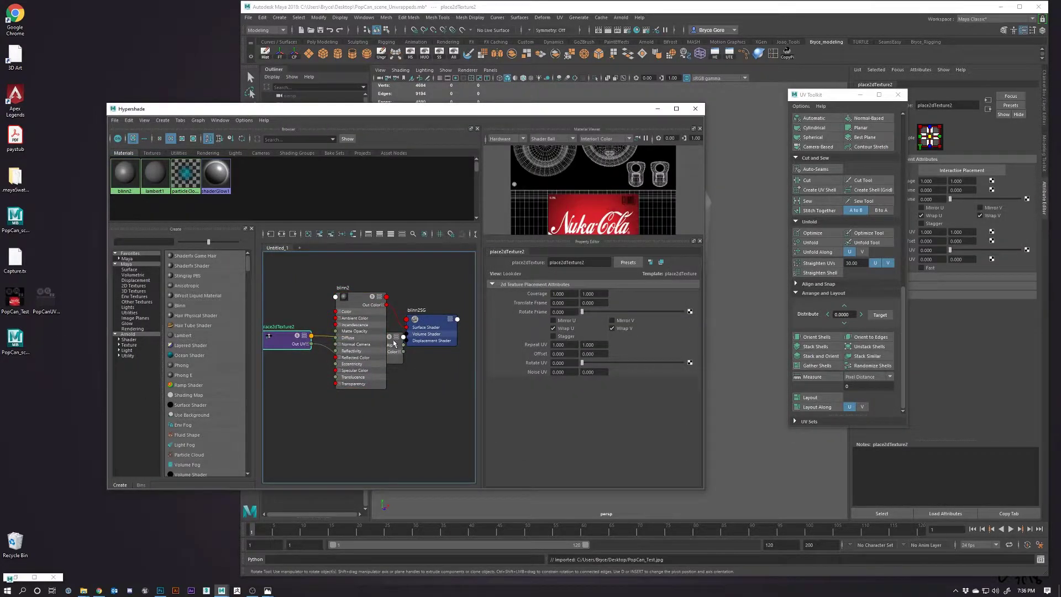
mouse_move(393, 343)
left_mouse_down()
mouse_move(316, 315)
mouse_move(336, 311)
left_mouse_up()
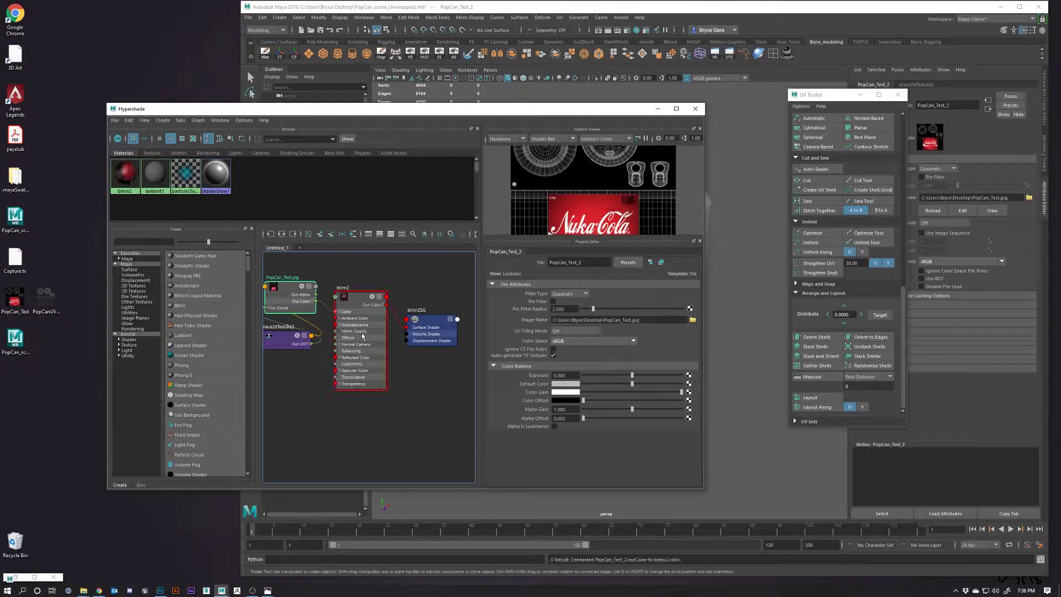
Step: Clear the Hypershade window off the can, display the can textured in the perspective view, and inspect its sides
left_click_drag(577, 114, 380, 130)
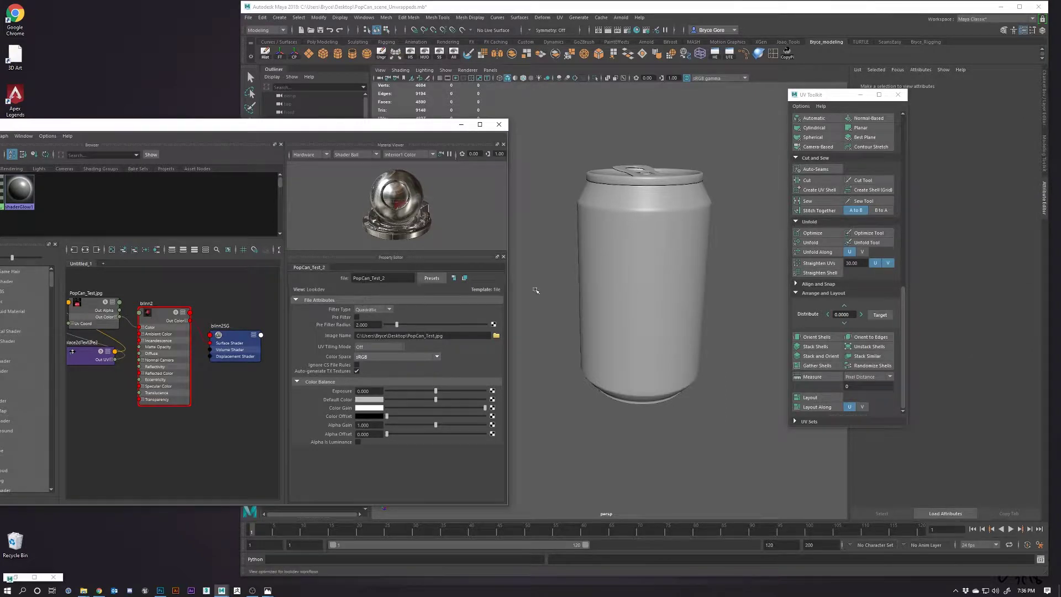
left_click(532, 80)
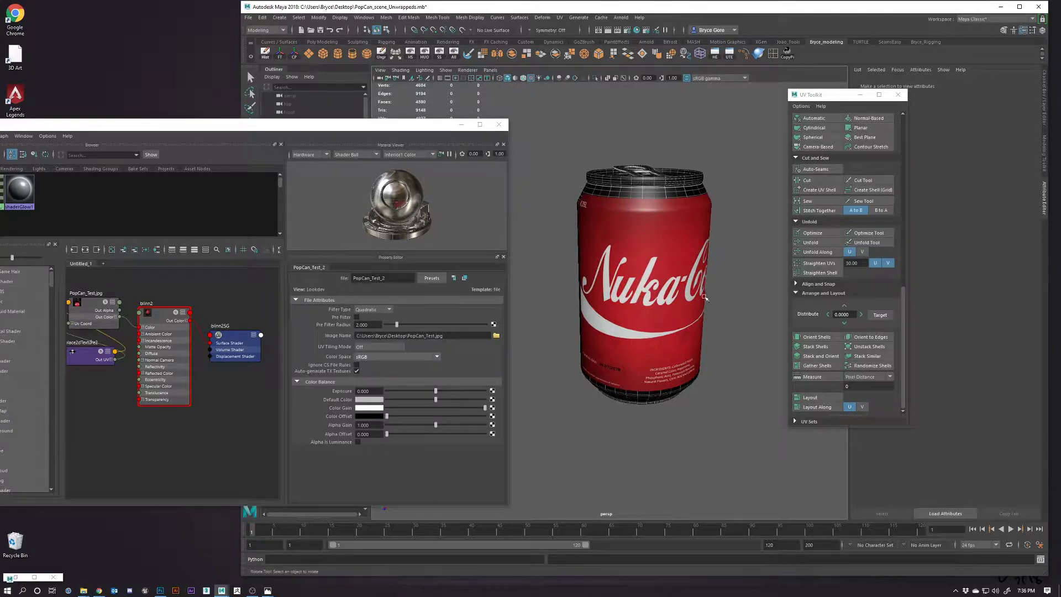
left_click_drag(706, 298, 714, 356)
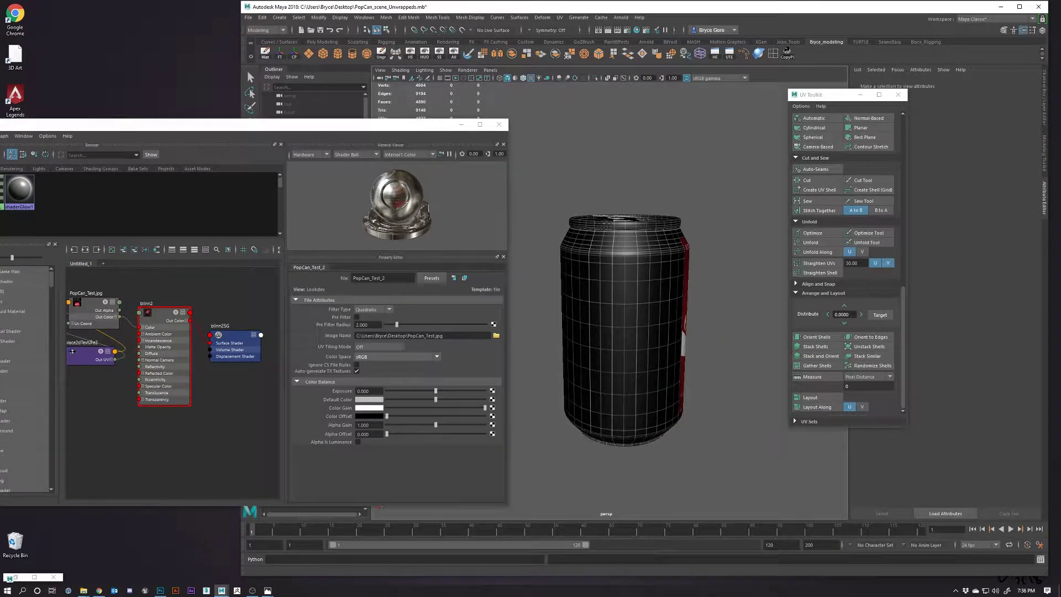
Step: Compare the textured can with the coca-cola_Canada.jpg reference label, viewing the can's front and back
key("alt+Tab")
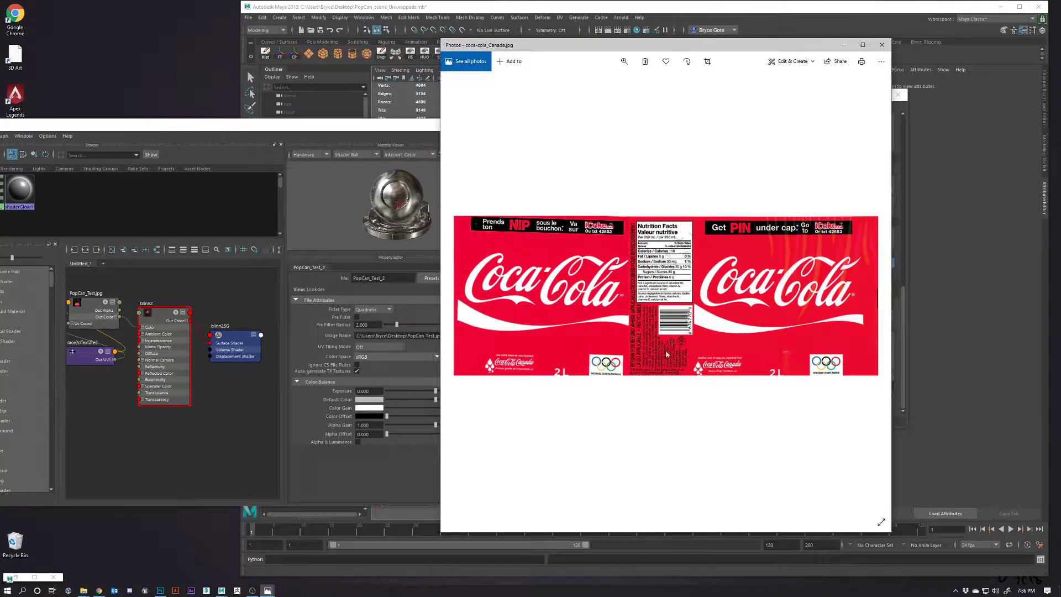
key("alt+Tab")
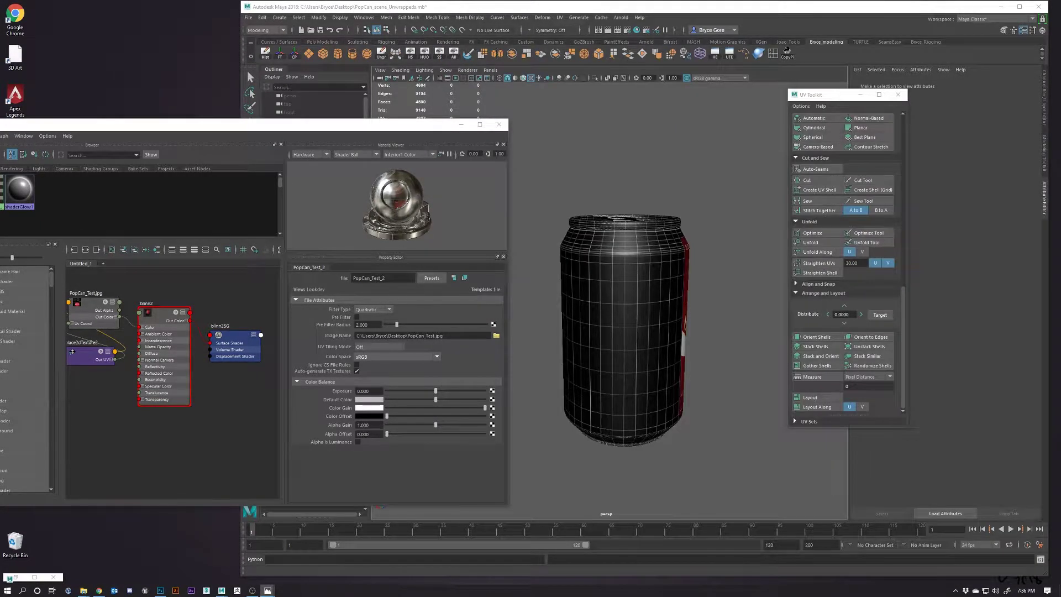
mouse_move(619, 387)
left_mouse_down()
mouse_move(563, 402)
mouse_move(662, 411)
mouse_move(646, 399)
mouse_move(768, 398)
mouse_move(784, 412)
mouse_move(612, 396)
left_mouse_up()
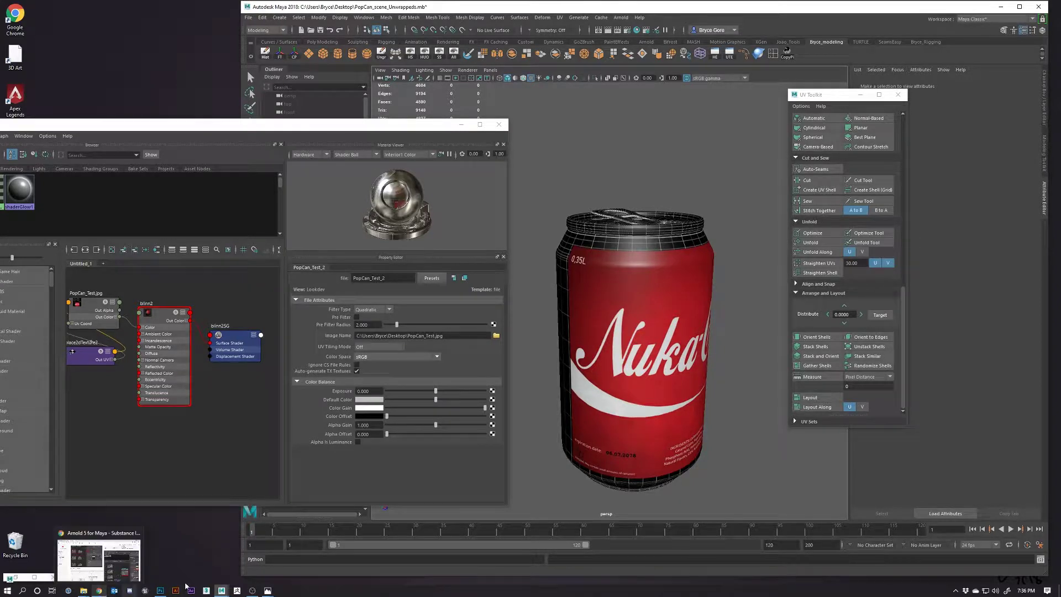
Step: Switch to Photoshop, enlarge the Nuka-Cola label to the upper edge of the can body UVs, and place its layer beneath PopCanUV_Temp
left_click(160, 590)
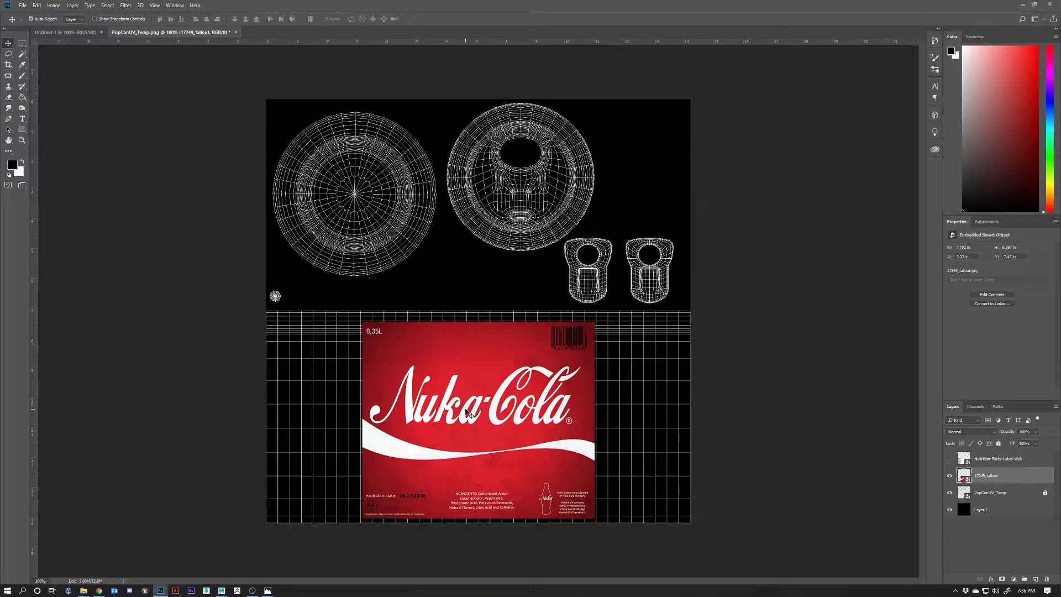
key("ctrl+t")
left_click_drag(361, 321, 349, 309)
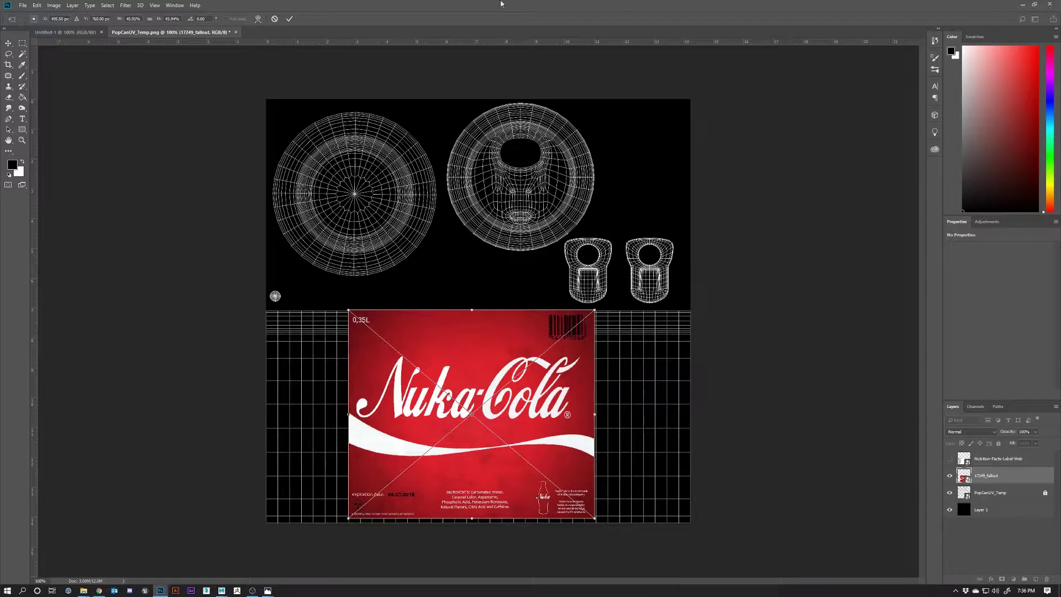
left_click(289, 19)
left_click_drag(975, 468, 978, 497)
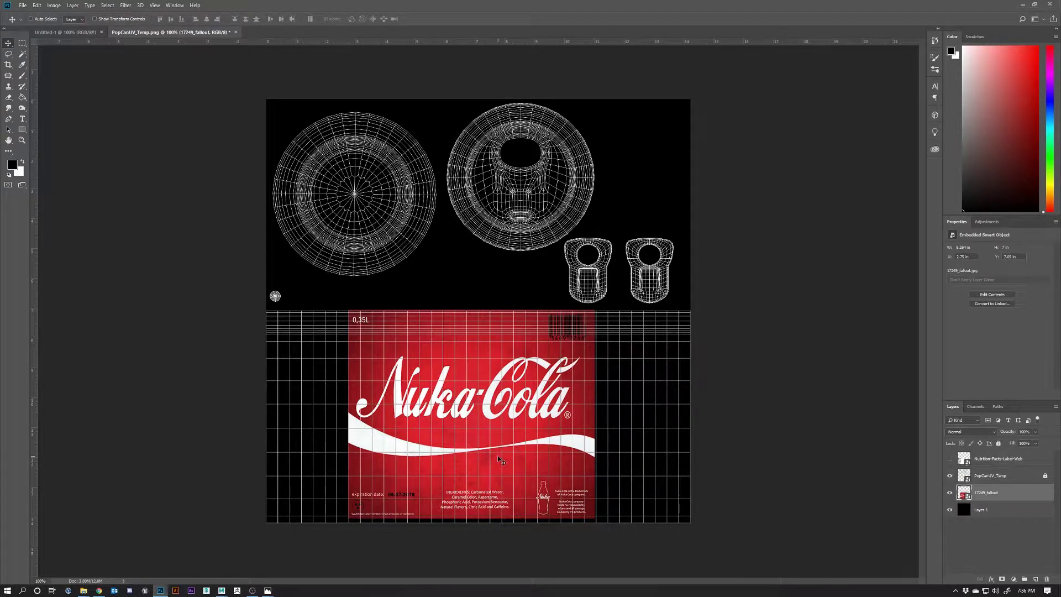
Step: Scale the Nuka-Cola label to about 47% so that it reaches the lower edge of the can body UVs
key("ctrl+plus")
key("ctrl+plus")
key("ctrl+minus")
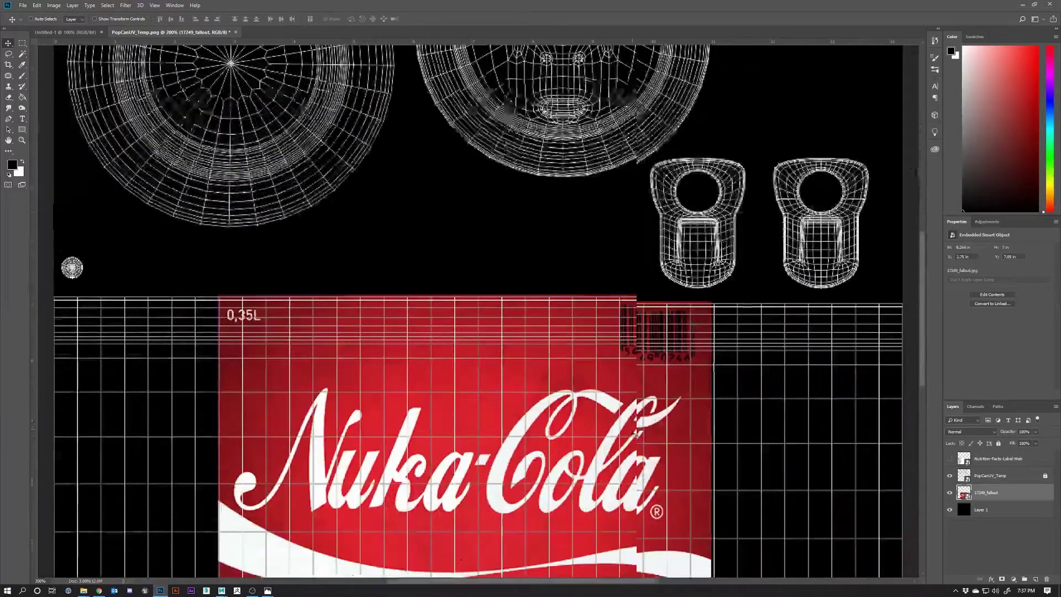
scroll(202, 191, "down", 3)
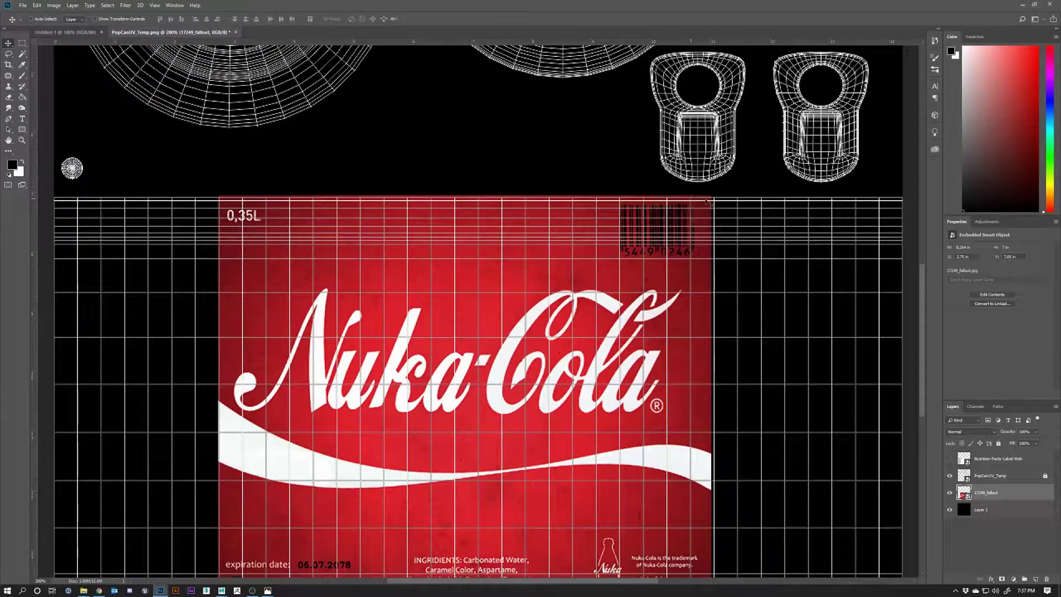
scroll(470, 249, "down", 1)
scroll(474, 274, "down", 3)
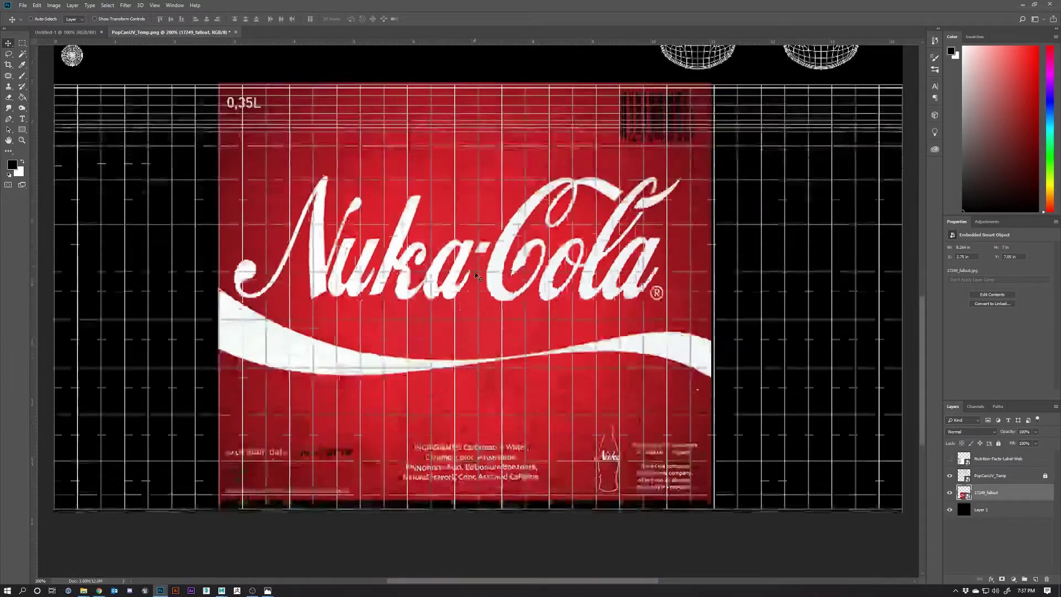
key("ctrl+t")
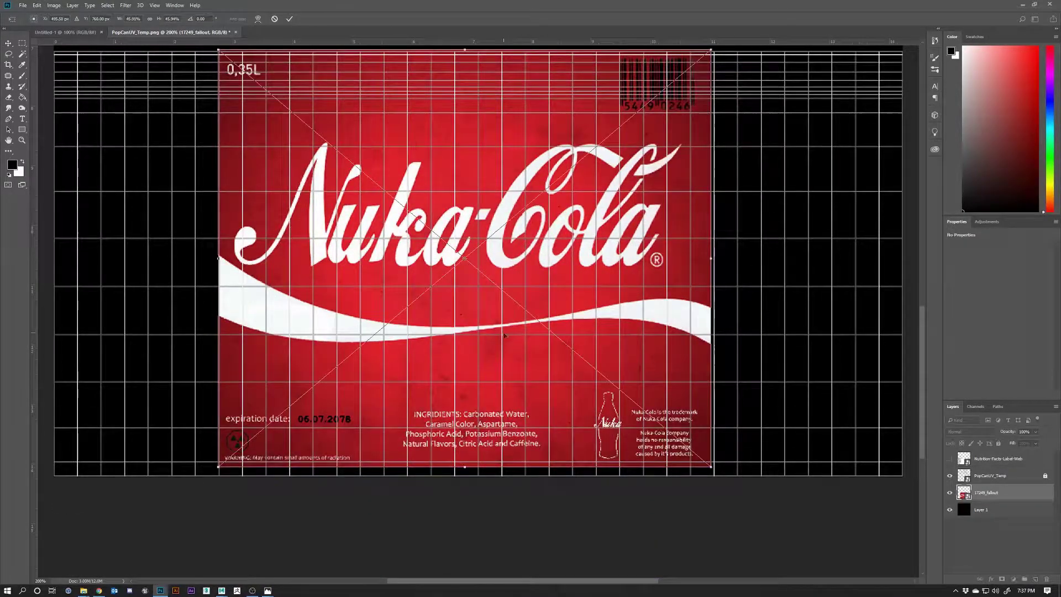
left_click_drag(219, 468, 205, 476)
scroll(569, 252, "down", 3)
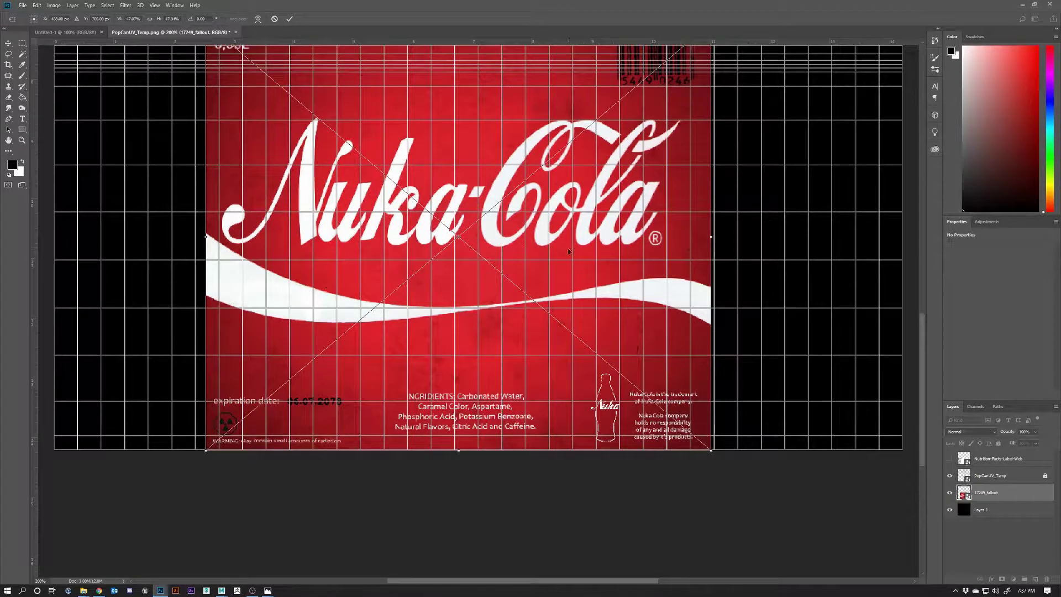
scroll(563, 342, "up", 8)
scroll(553, 343, "down", 4)
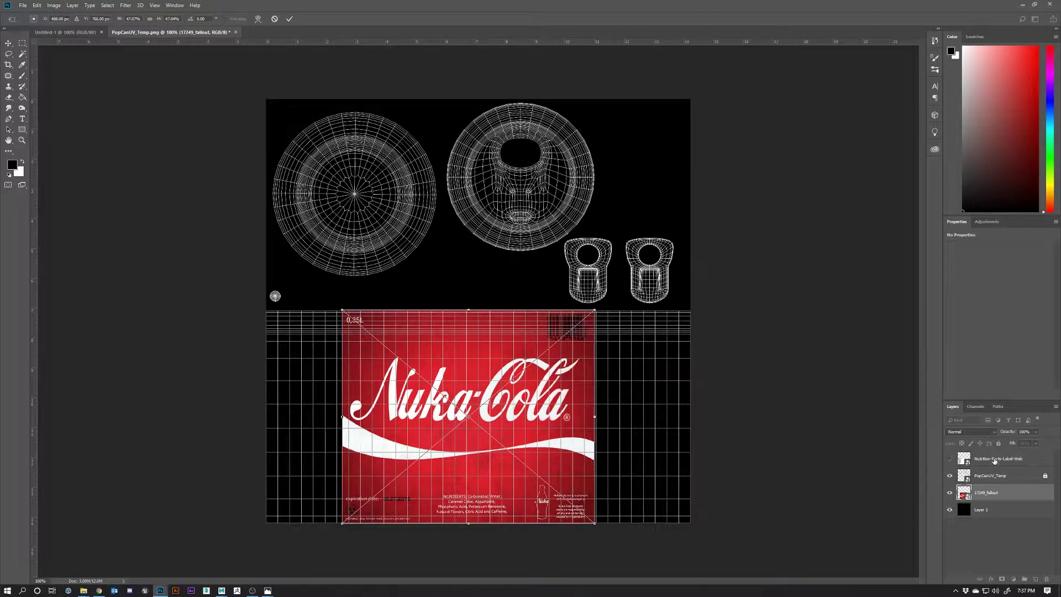
left_click(289, 19)
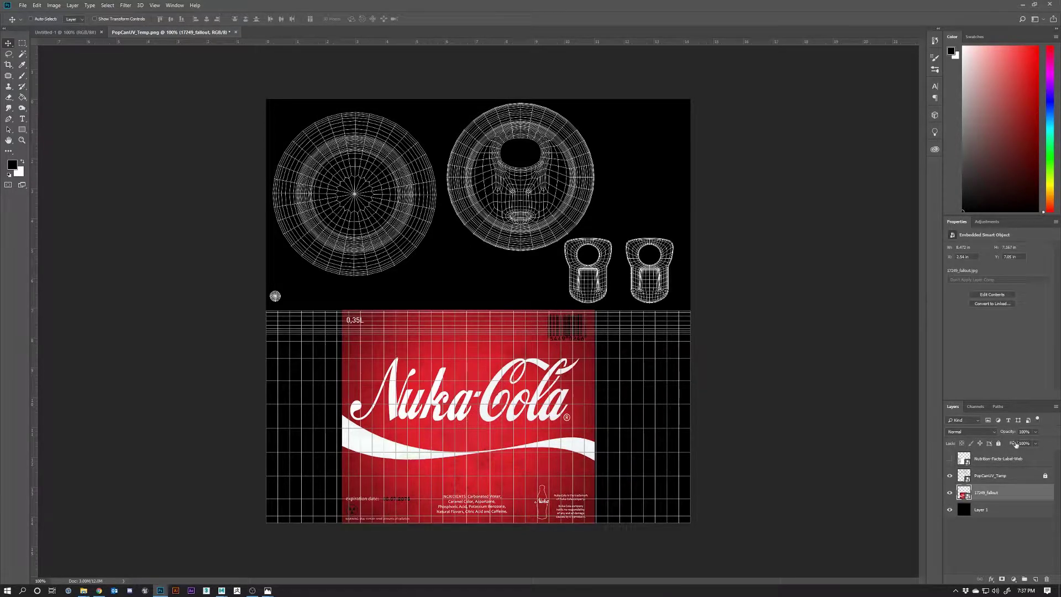
Step: Show the Nutrition-Facts-Label-Web layer, and unlock PopCanUV_Temp to lower its opacity to about 42% before locking it again
left_click(982, 463)
left_click(950, 459)
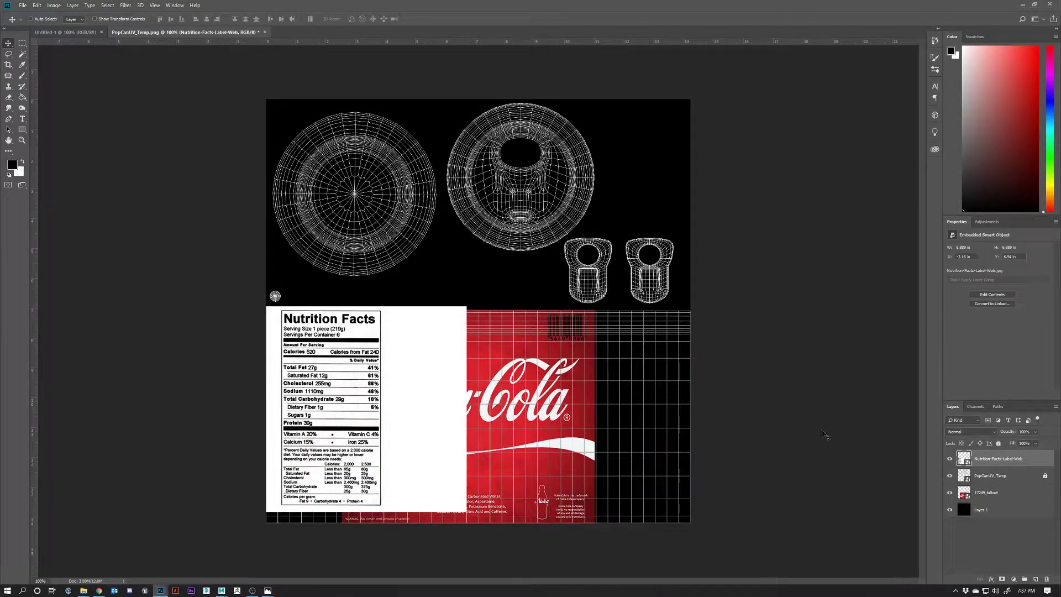
left_click(979, 479)
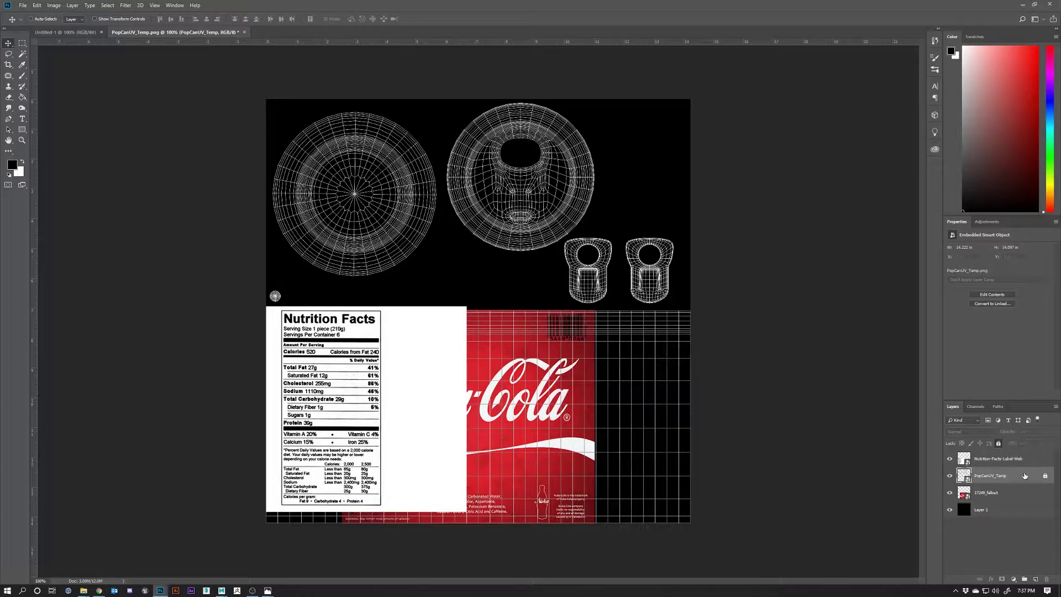
left_click(1034, 432)
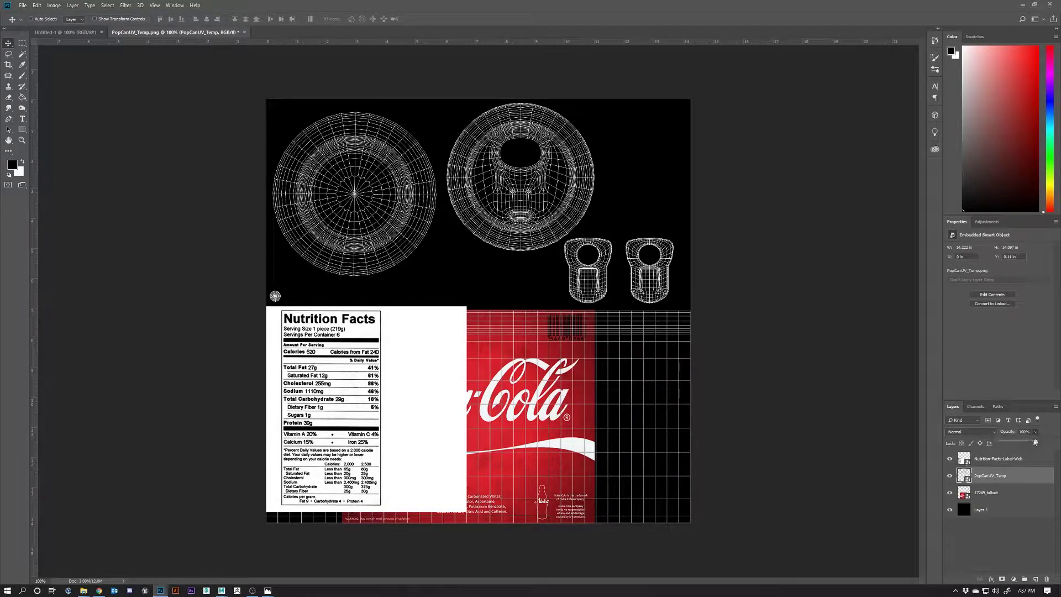
left_click_drag(1035, 443, 1021, 442)
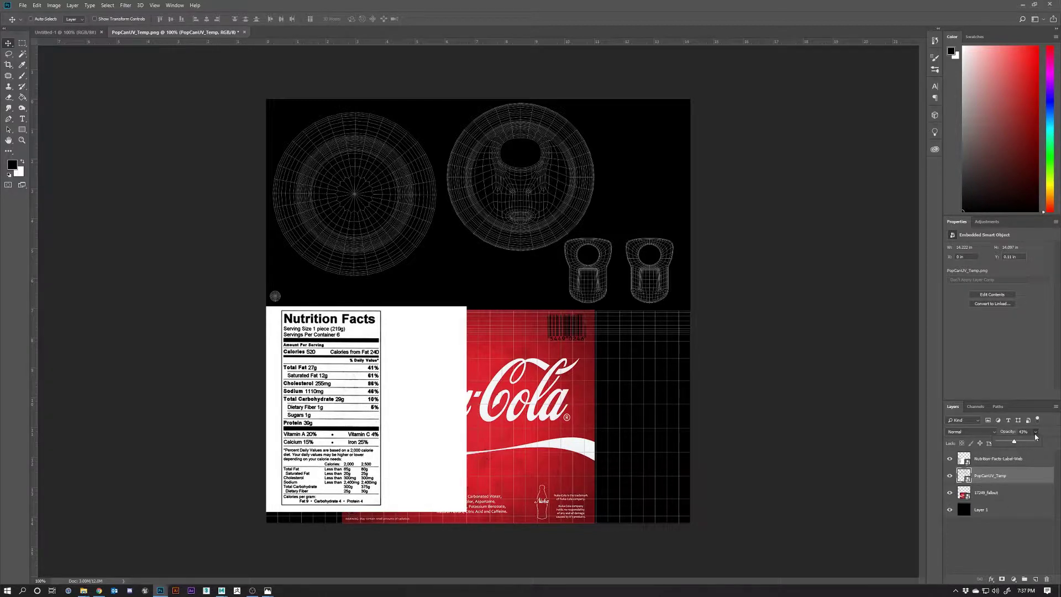
left_click(1035, 436)
left_click(998, 443)
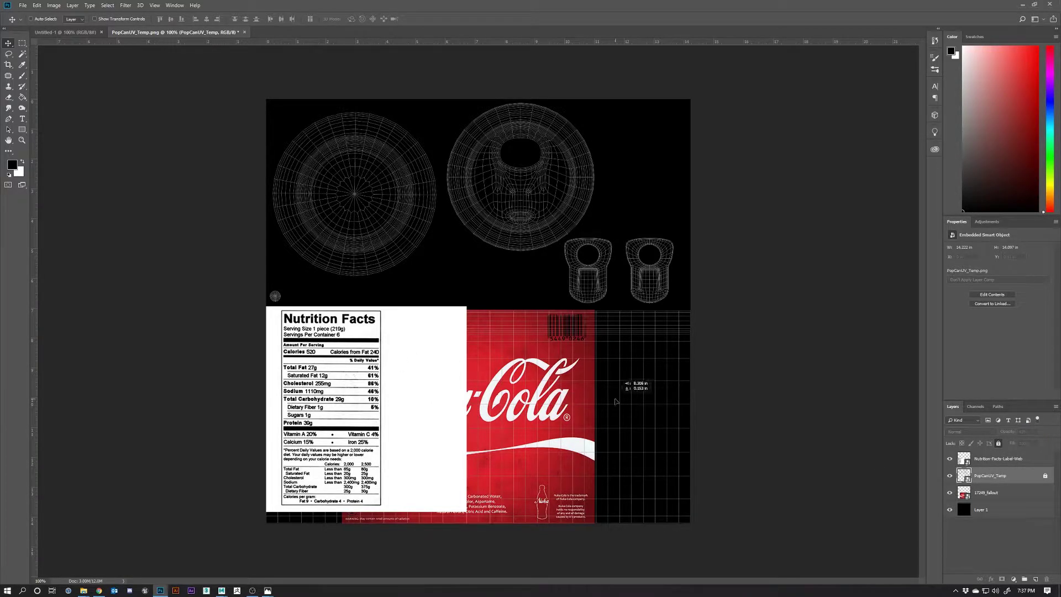
Step: Move the Nutrition-Facts-Label-Web layer to the right end of the can body UVs
left_click(635, 389)
left_click(511, 195)
left_click(377, 384)
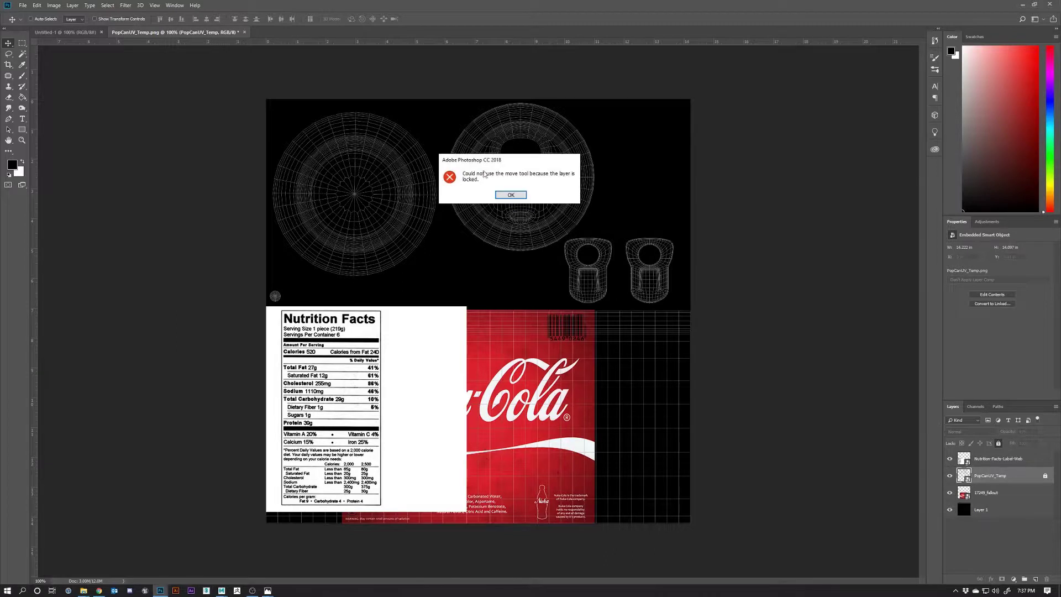
left_click(502, 196)
left_click(991, 458)
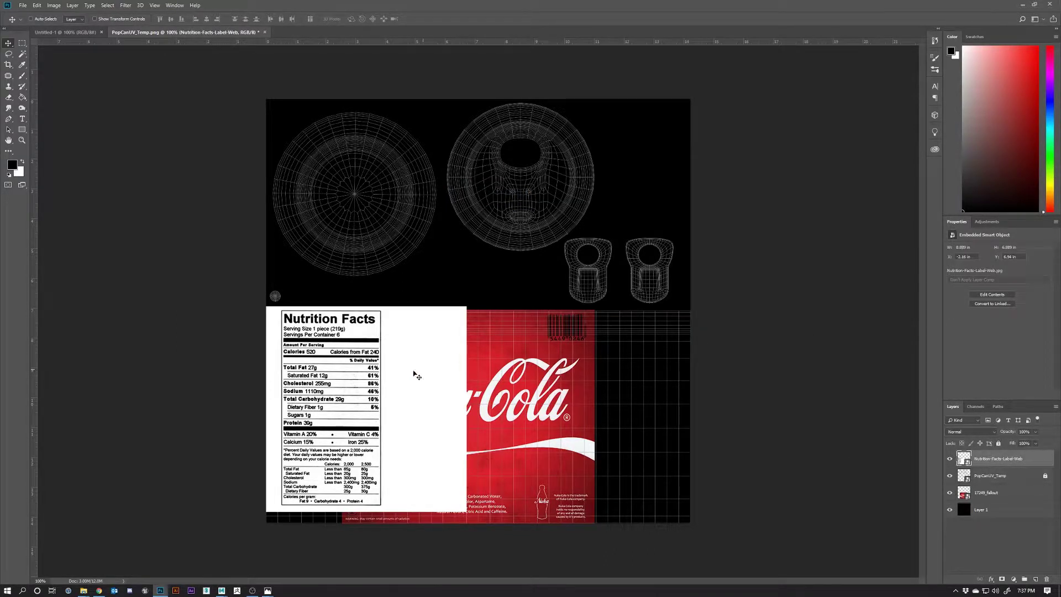
left_click_drag(415, 371, 590, 383)
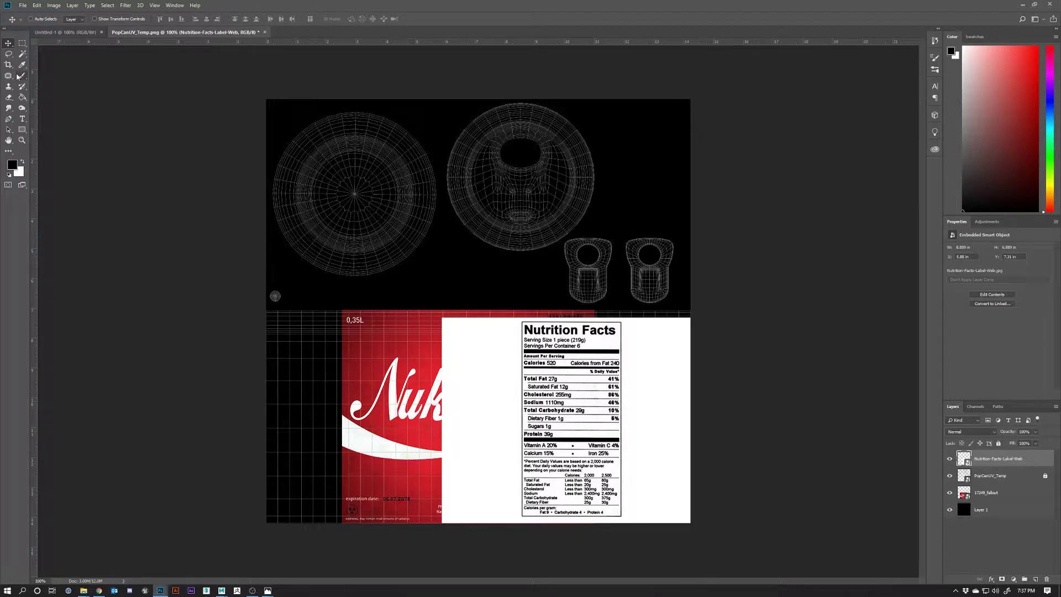
Step: Mask out the white margins around the Nutrition Facts panel with an inverted layer mask, and place the panel at the can body UVs' right edge
left_click(23, 55)
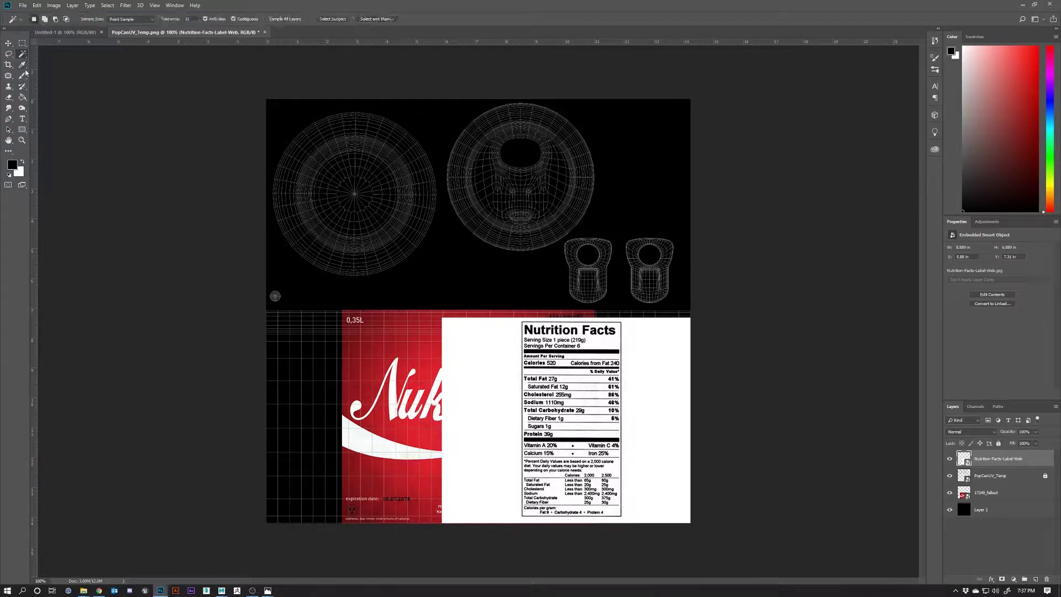
left_click(486, 373)
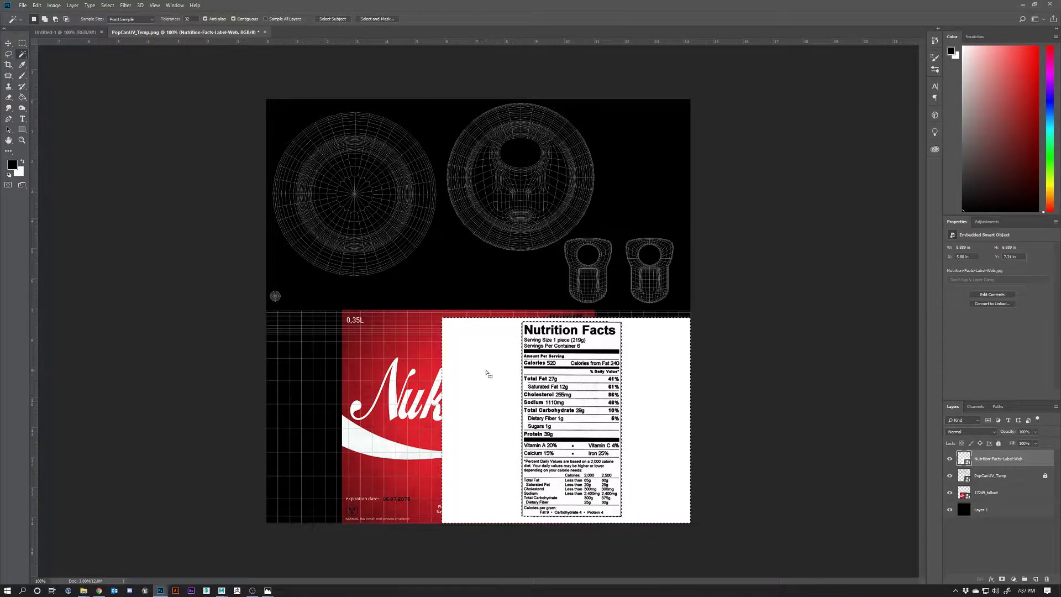
left_click(1001, 579)
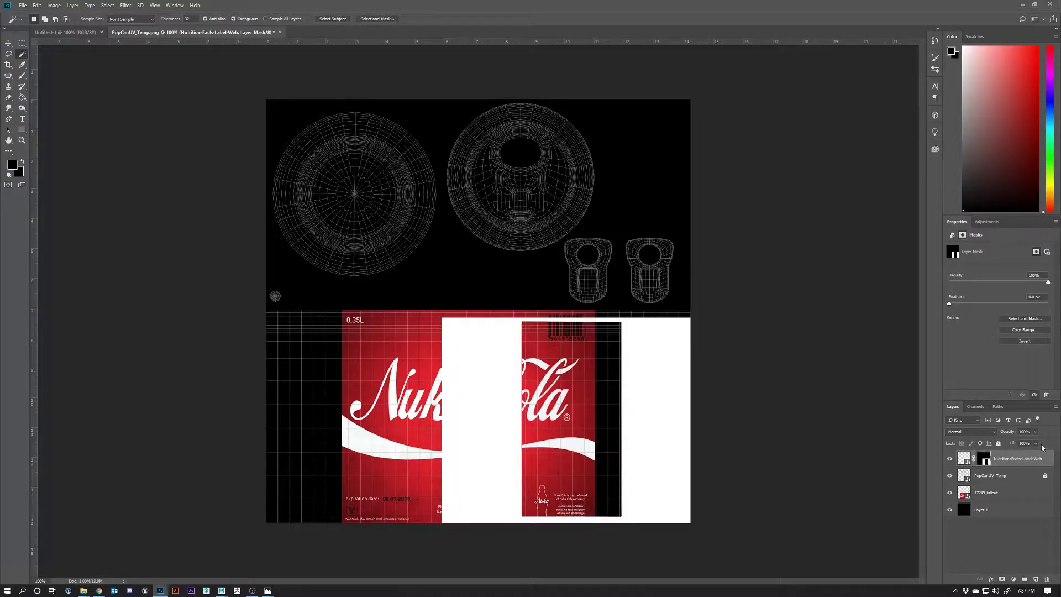
key("ctrl+z")
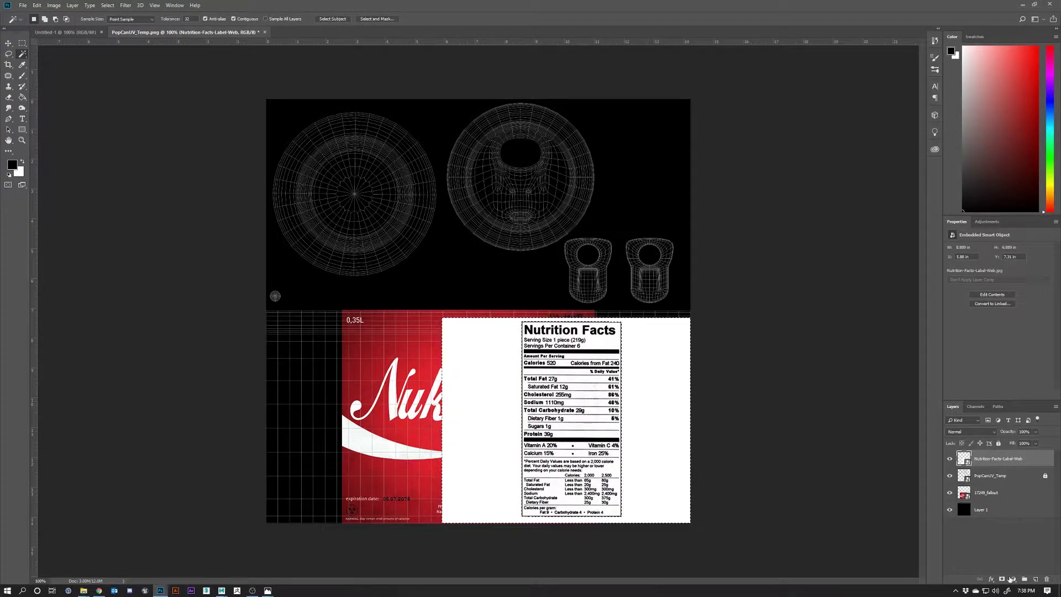
key("ctrl+shift+z")
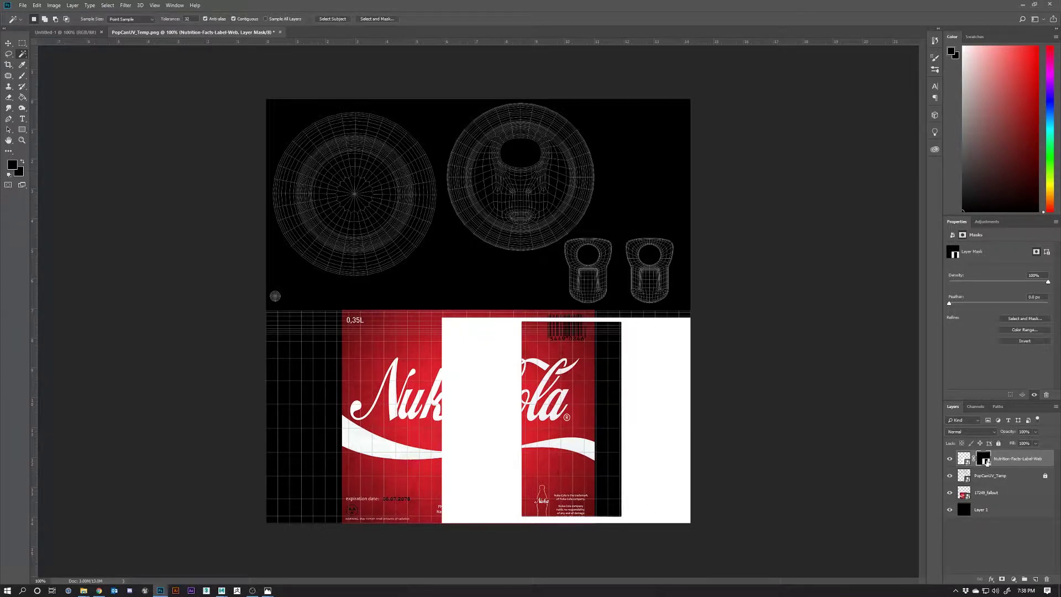
key("ctrl+i")
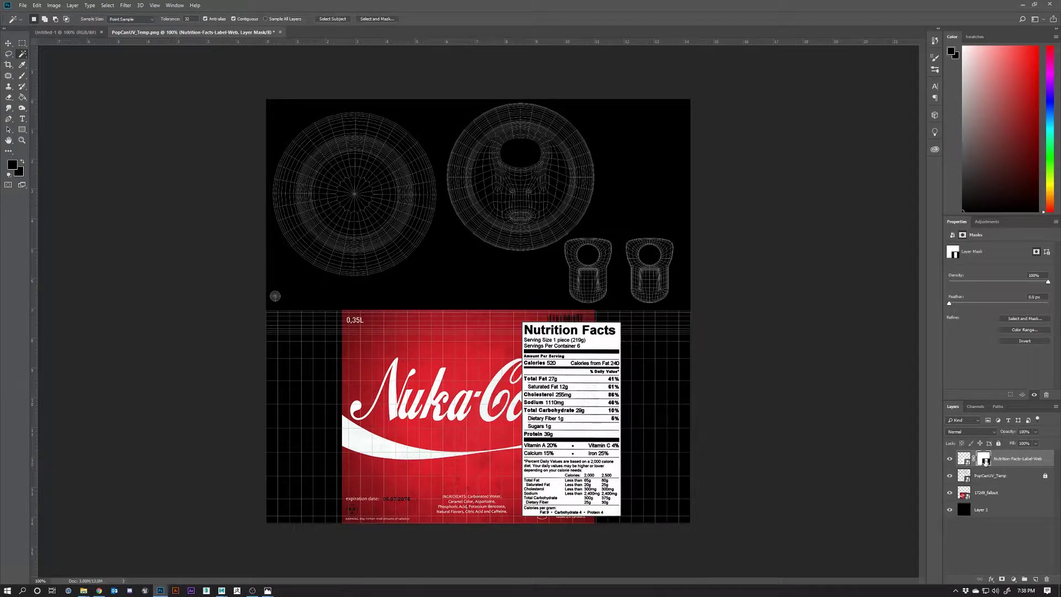
left_click(8, 43)
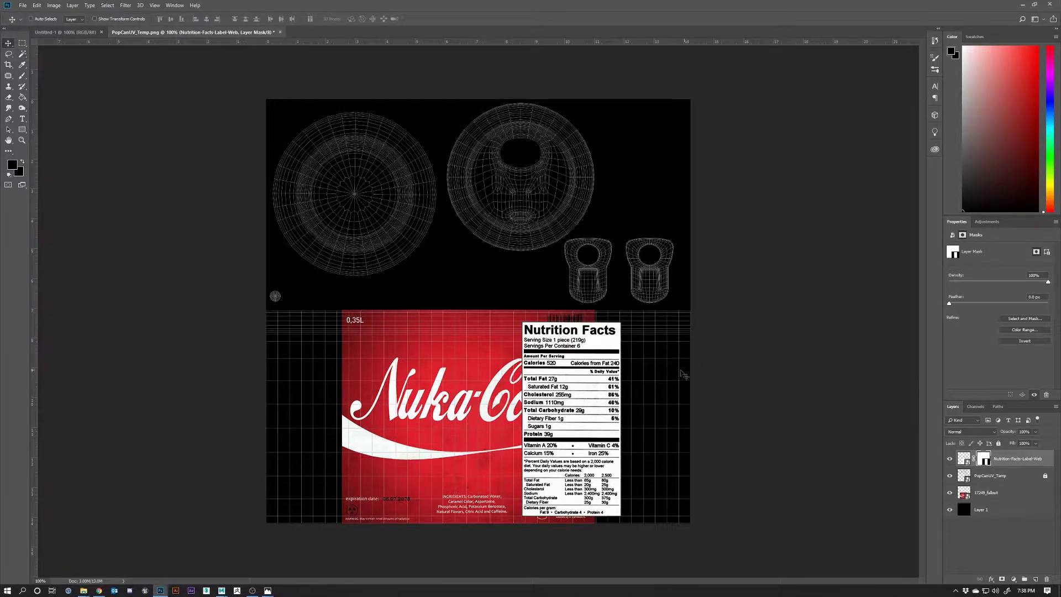
left_click_drag(597, 394, 659, 394)
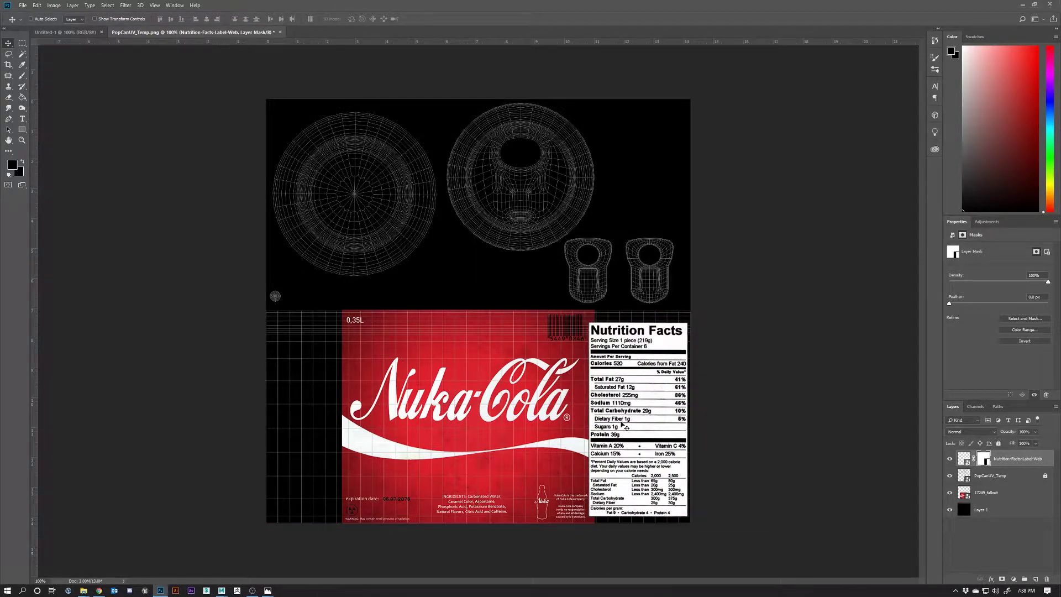
Step: Try shifting the 17249_fallout label slightly left so that it clears the Nutrition Facts panel, and try moving the locked PopCanUV_Temp layer
left_click(995, 495)
left_click_drag(468, 401, 459, 400)
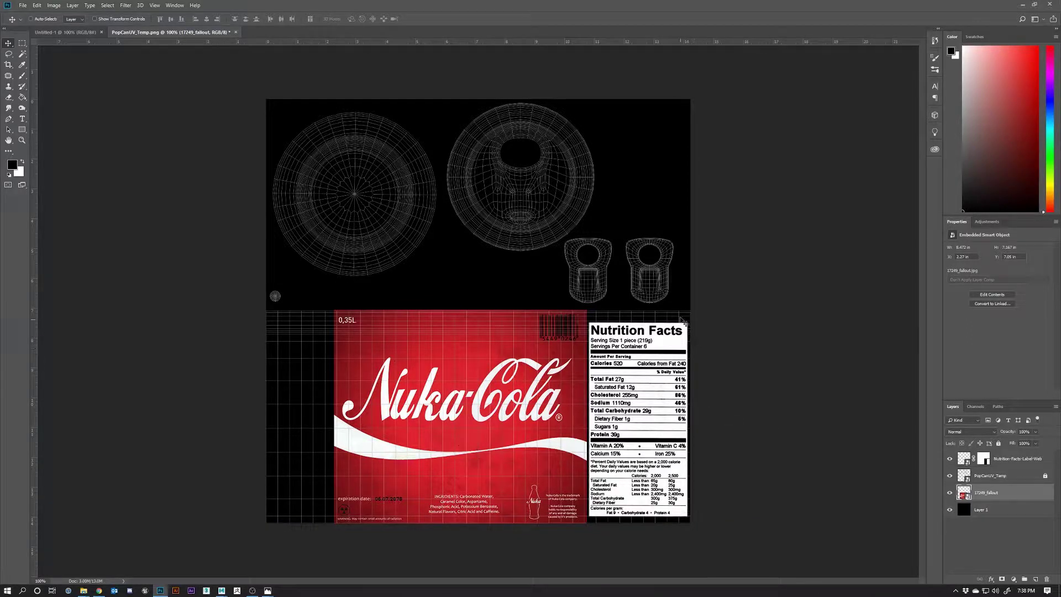
left_click_drag(646, 372, 647, 371)
mouse_move(649, 446)
left_mouse_down()
mouse_move(488, 446)
mouse_move(657, 446)
left_mouse_up()
left_click(1006, 475)
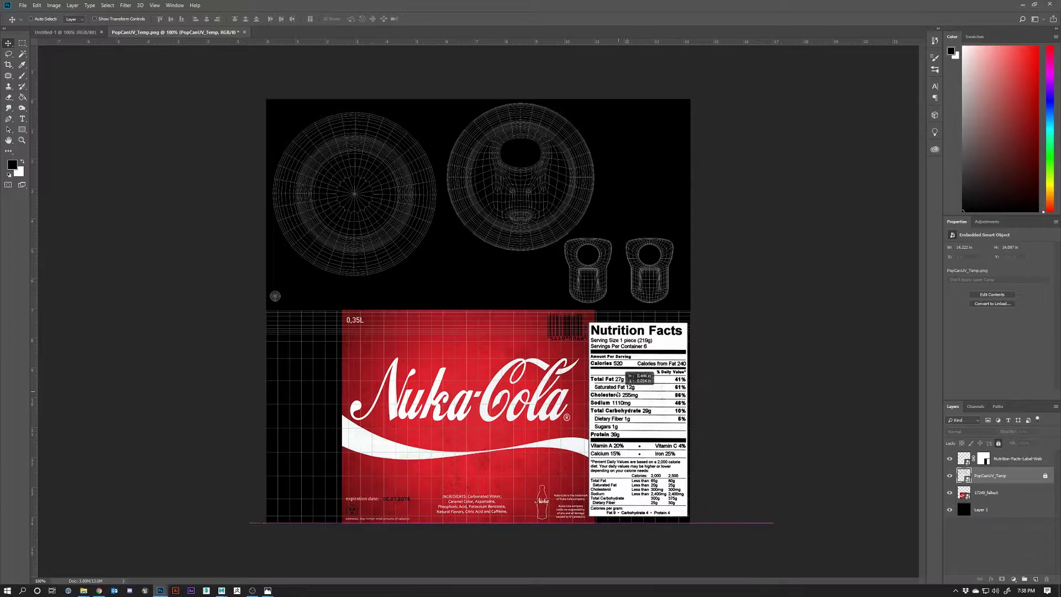
left_click(667, 385)
left_click(511, 195)
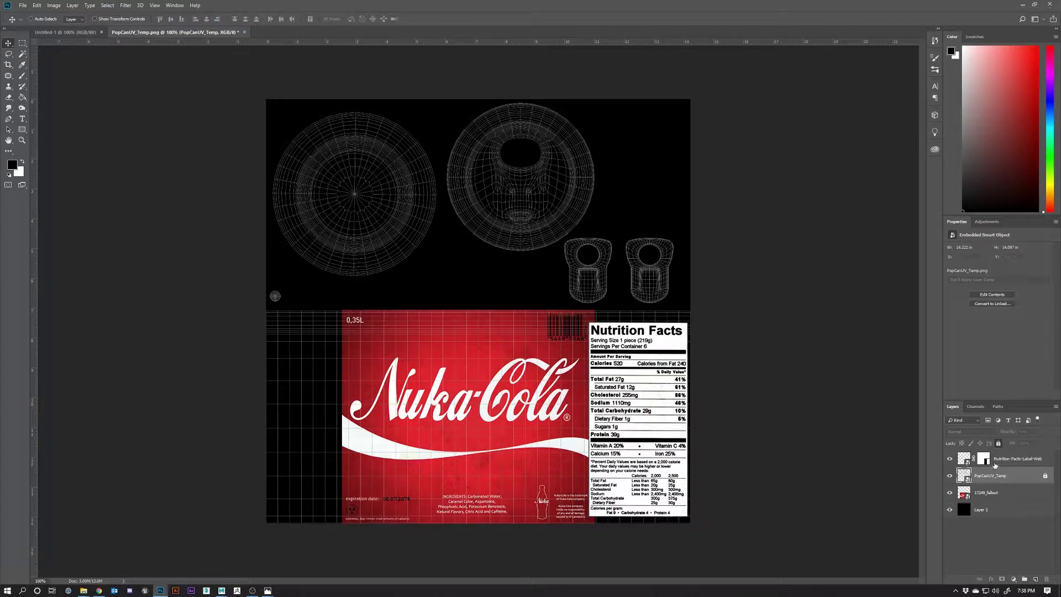
Step: Toggle the visibility of PopCanUV_Temp and the nutrition layer, and try the Nutrition Facts panel at the left end of the can body UVs
left_click(950, 476)
left_click(951, 476)
left_click(949, 459)
left_click(949, 459)
left_click(966, 460)
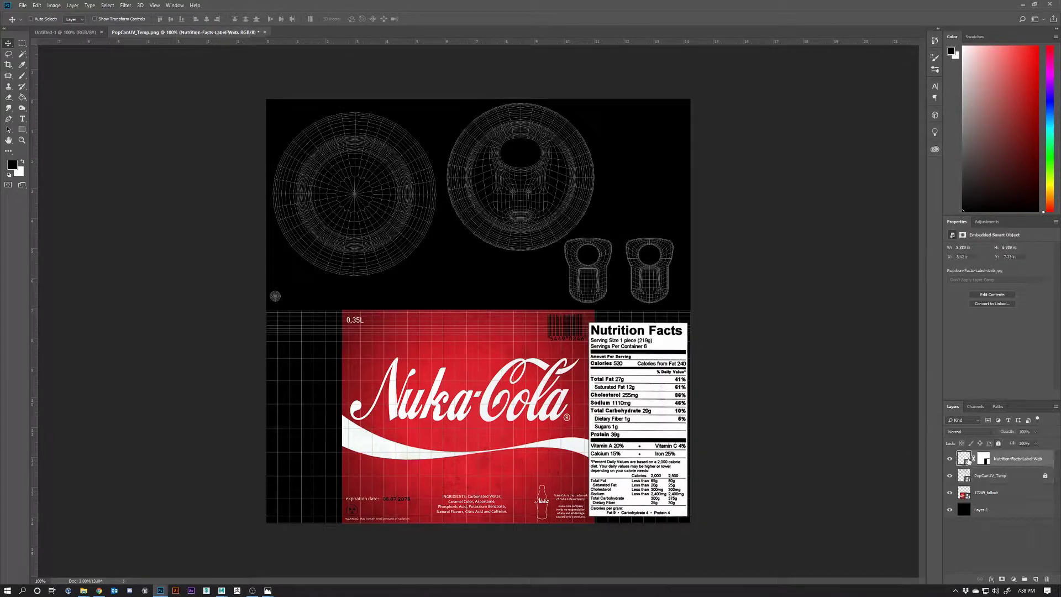
left_click_drag(634, 406, 280, 396)
key("ctrl+z")
Step: Shift the 17249_fallout label left until it clears the Nutrition Facts panel, and hide the PopCanUV_Temp layer
left_click(992, 498)
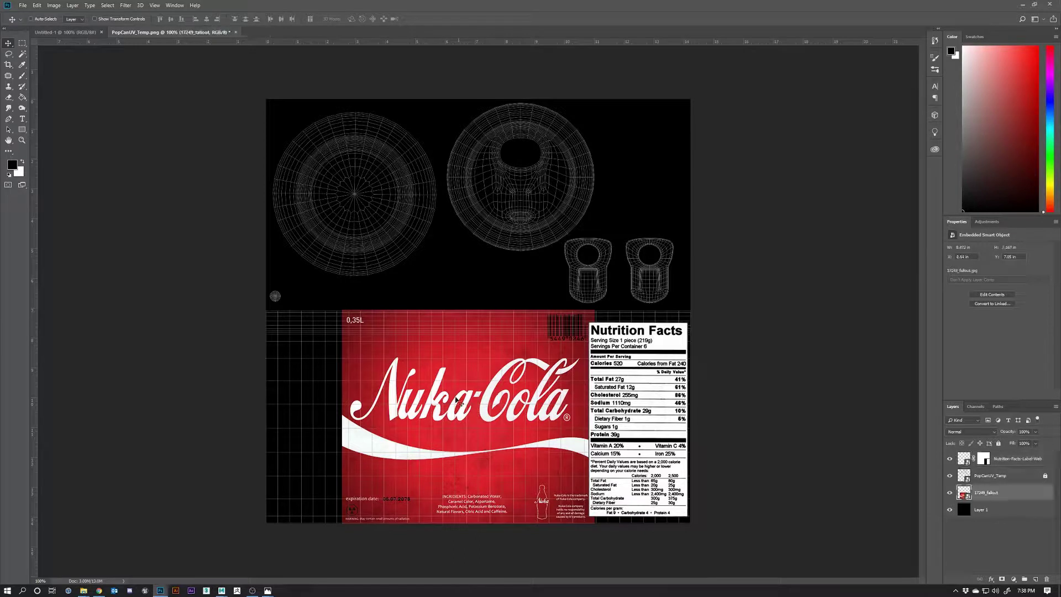
left_click_drag(492, 399, 483, 399)
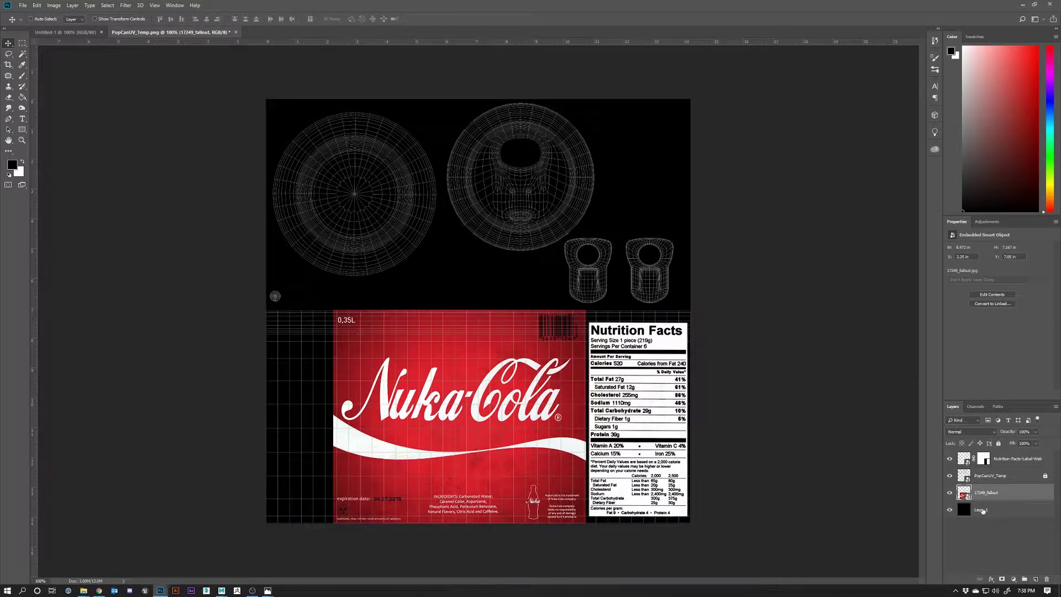
left_click(950, 476)
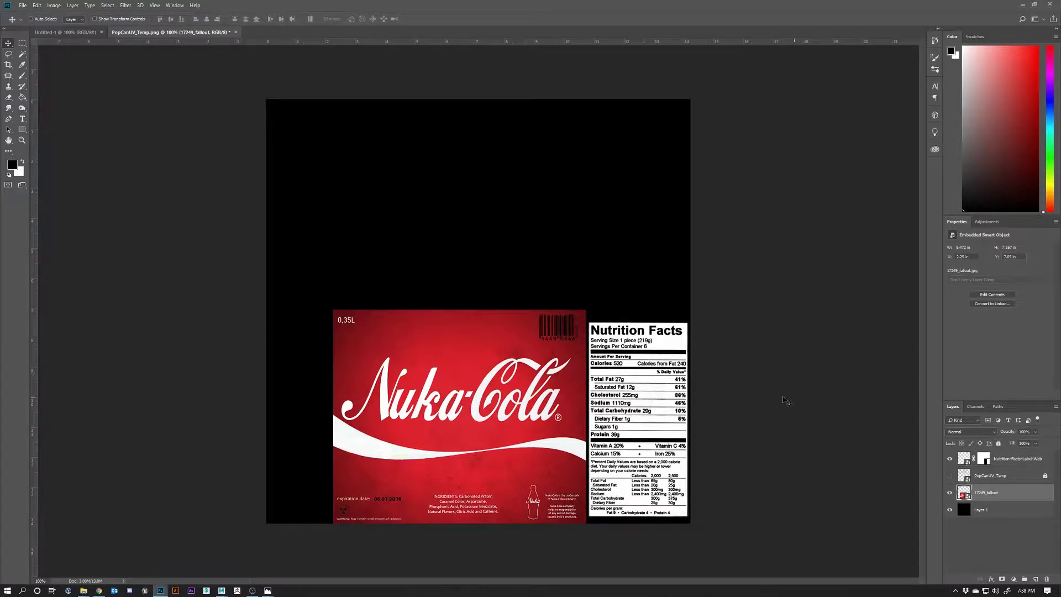
Step: Sample the dark red near the label's left edge and select a rectangle about 3.5 by 7.1 in over the black area beside it
left_click(22, 65)
left_click(339, 331)
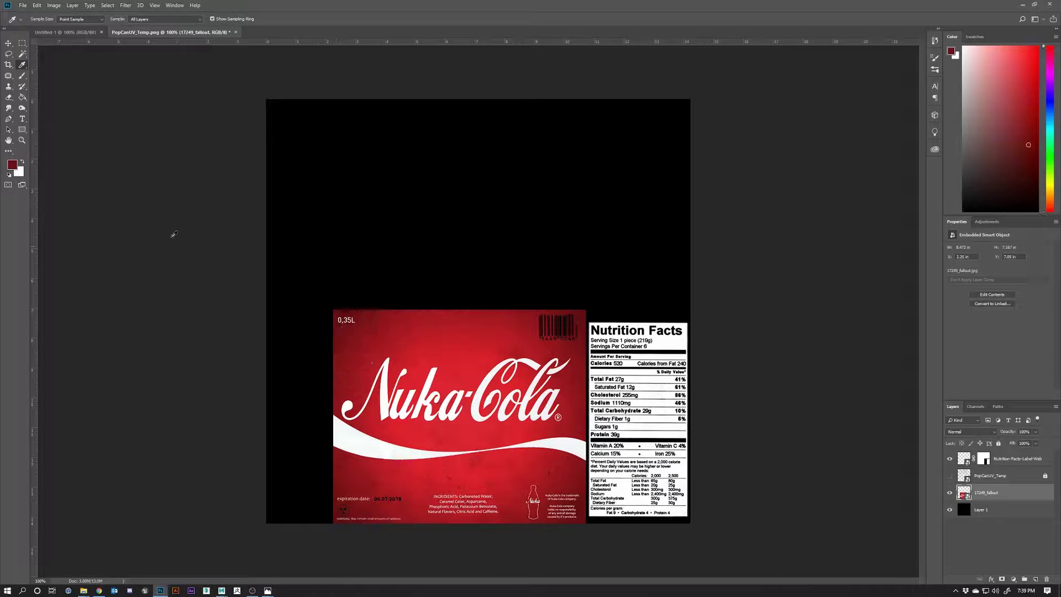
left_click(22, 43)
left_click_drag(218, 284, 345, 590)
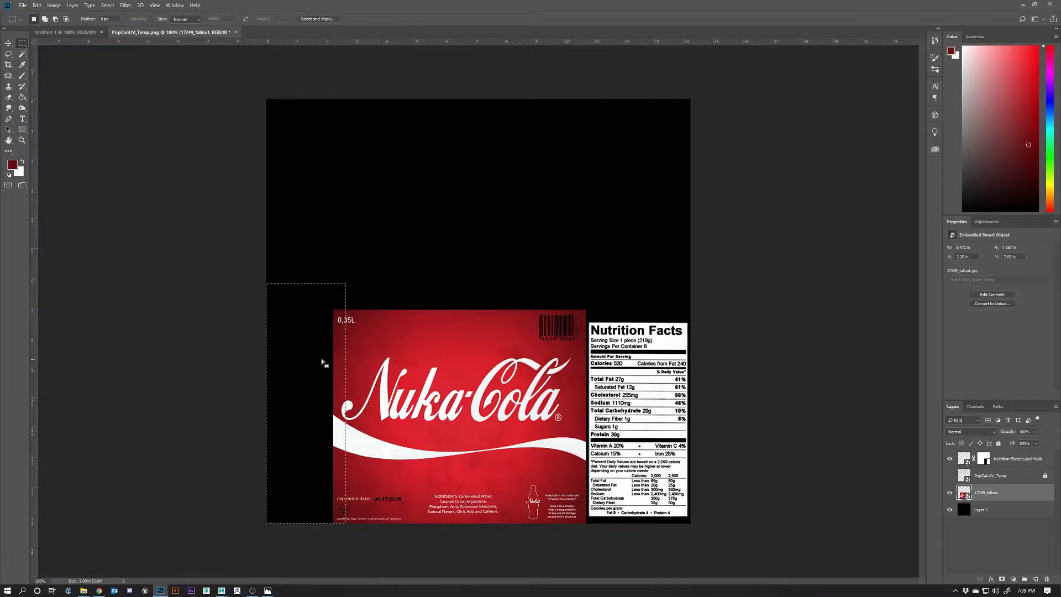
left_click(341, 393)
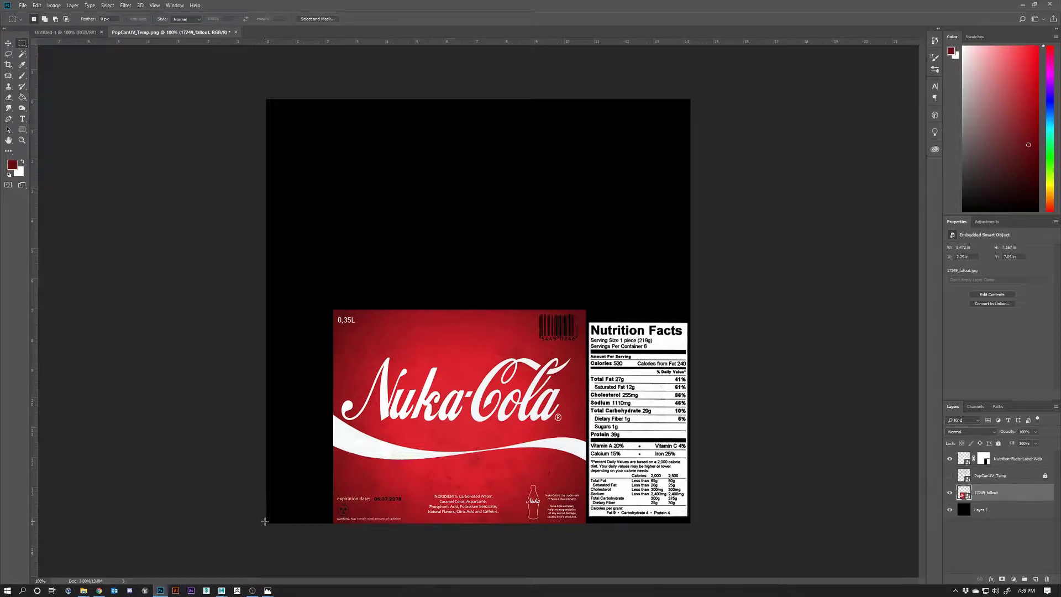
left_click_drag(264, 521, 372, 310)
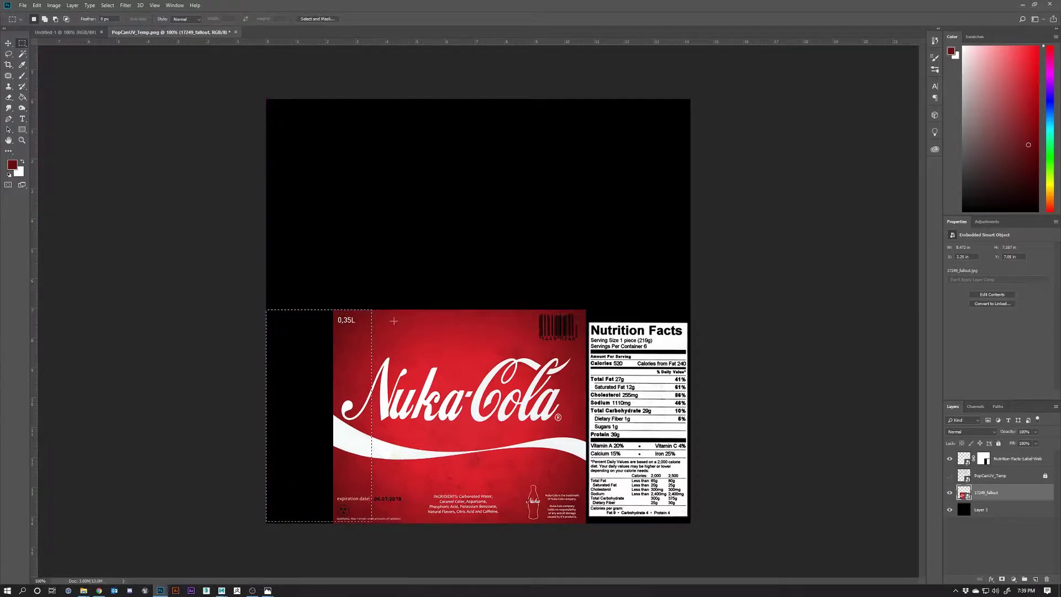
Step: Add a new layer beneath 17249_fallout and fill the selected left strip with the sampled dark red
left_click(1036, 579)
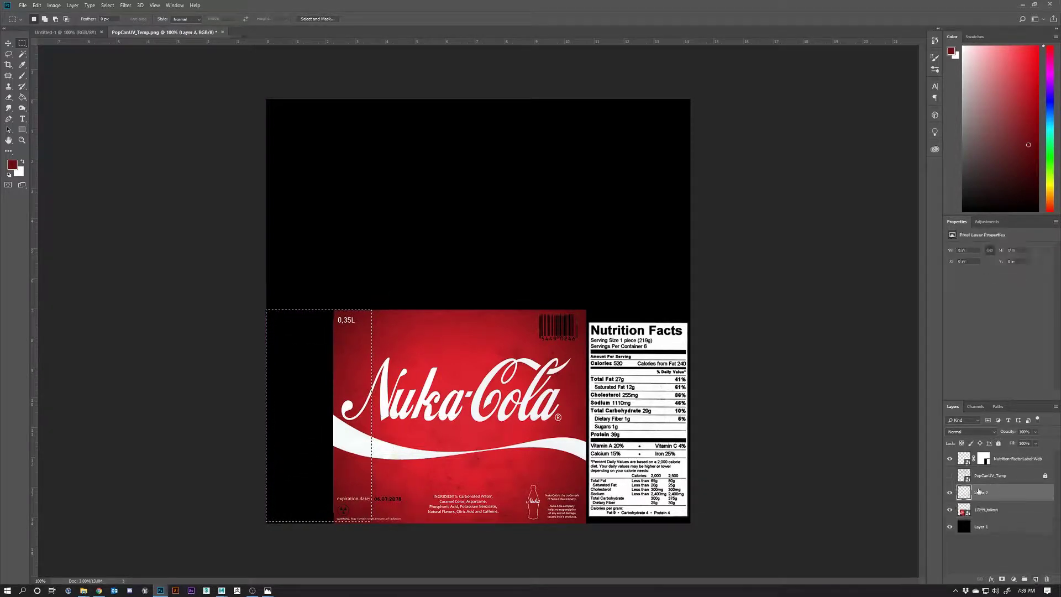
left_click_drag(986, 496, 985, 517)
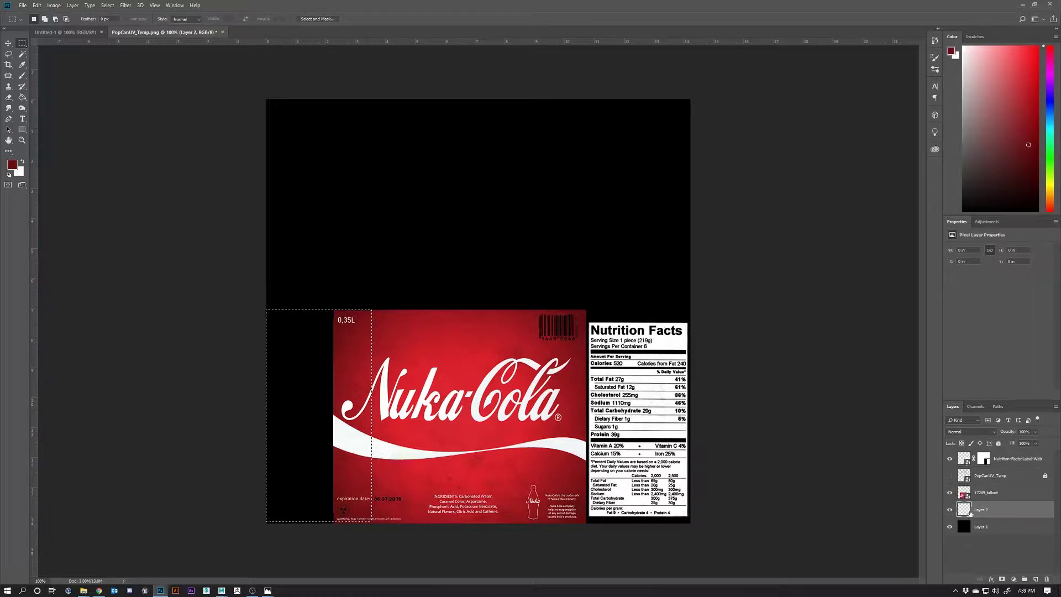
left_click(23, 98)
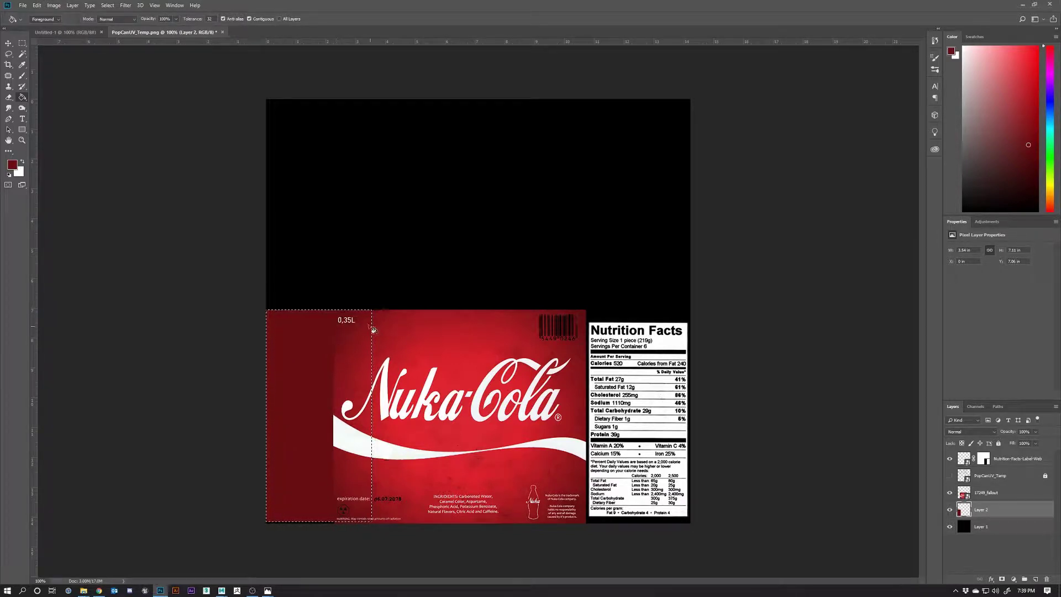
Step: Add another layer beneath 17249_fallout and select a rectangle about 3.6 by 7.2 in around the Nutrition Facts panel, down to the canvas corner
left_click(22, 43)
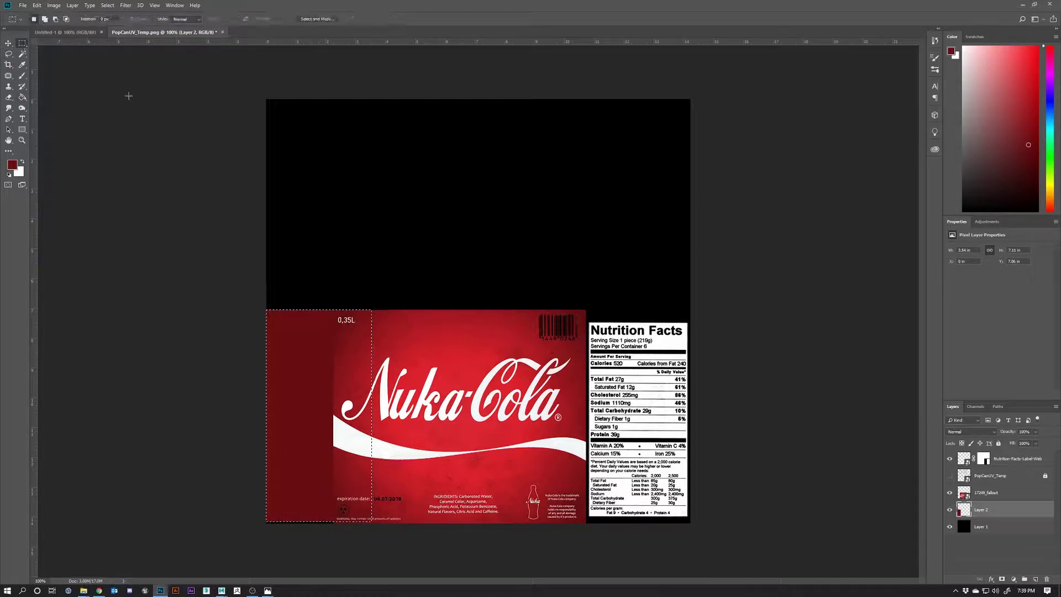
left_click(1035, 579)
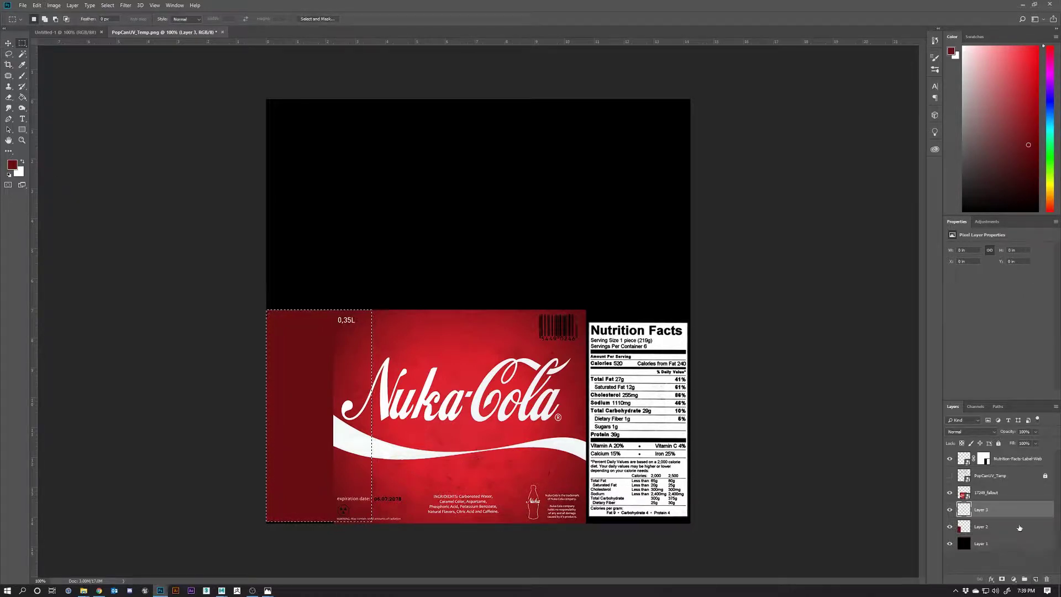
left_click_drag(580, 307, 754, 575)
left_click(567, 351)
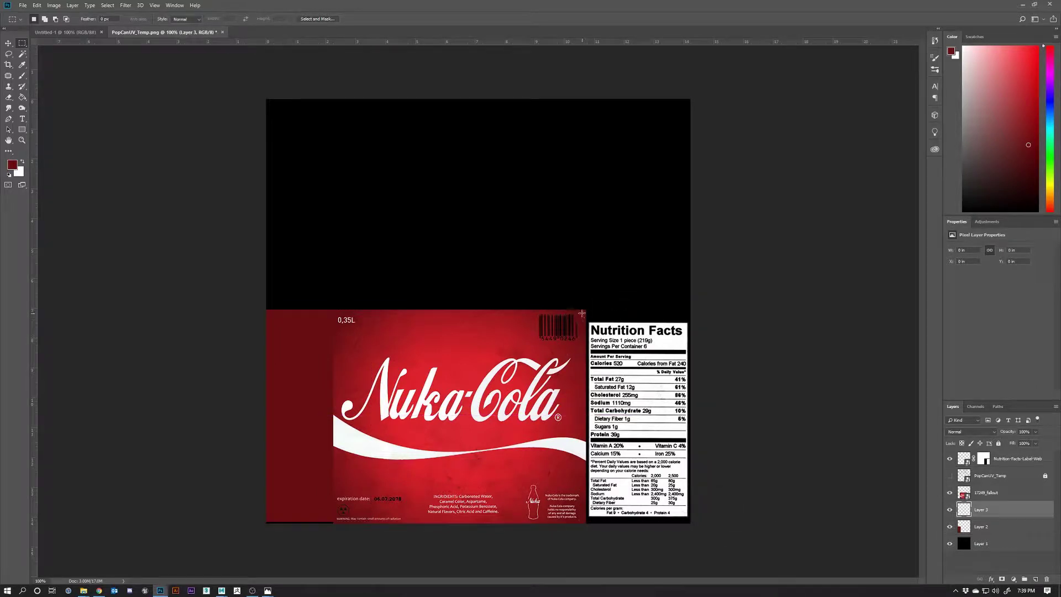
left_click_drag(582, 310, 757, 576)
Step: Sample the left strip's dark red, fill the selected area behind the Nutrition Facts panel with it, and deselect
left_click(22, 65)
left_click(299, 415)
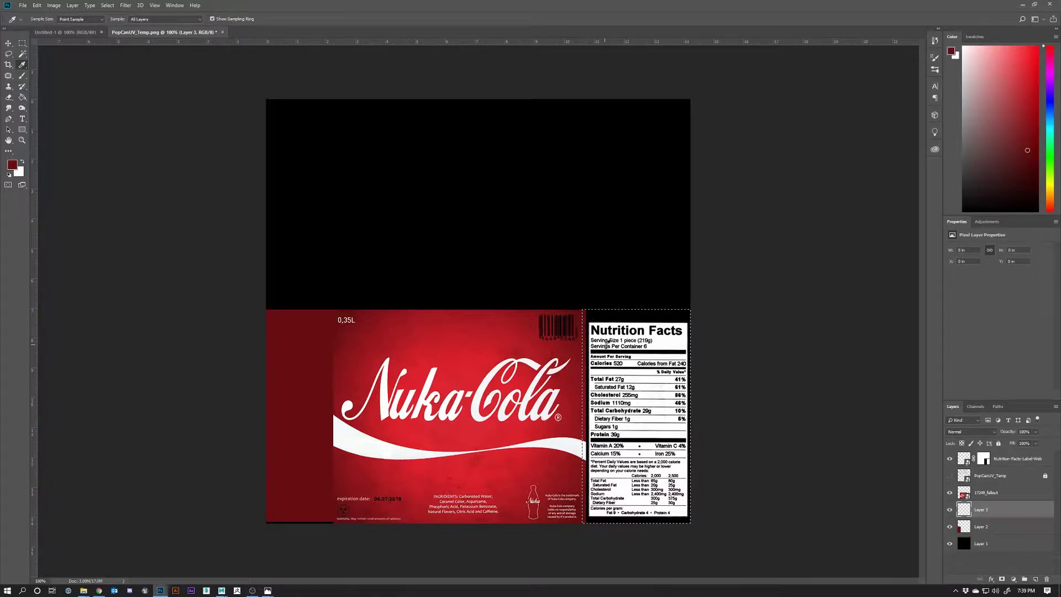
left_click(22, 97)
left_click(635, 414)
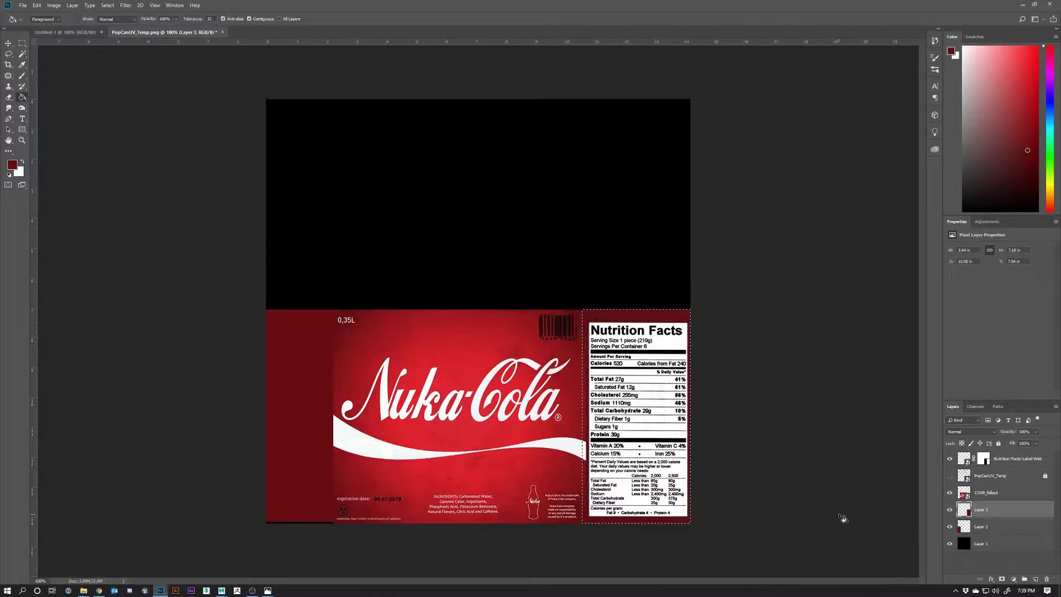
key("ctrl+d")
Step: Sample a dark red near the label's left edge and try to brush over the seam with the left strip
left_click(22, 64)
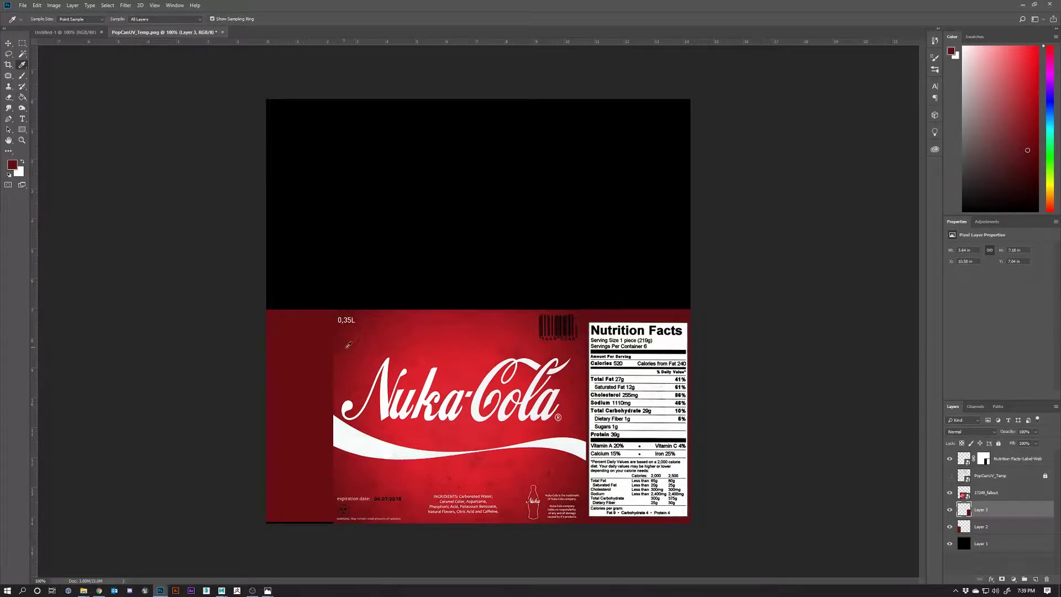
left_click(22, 76)
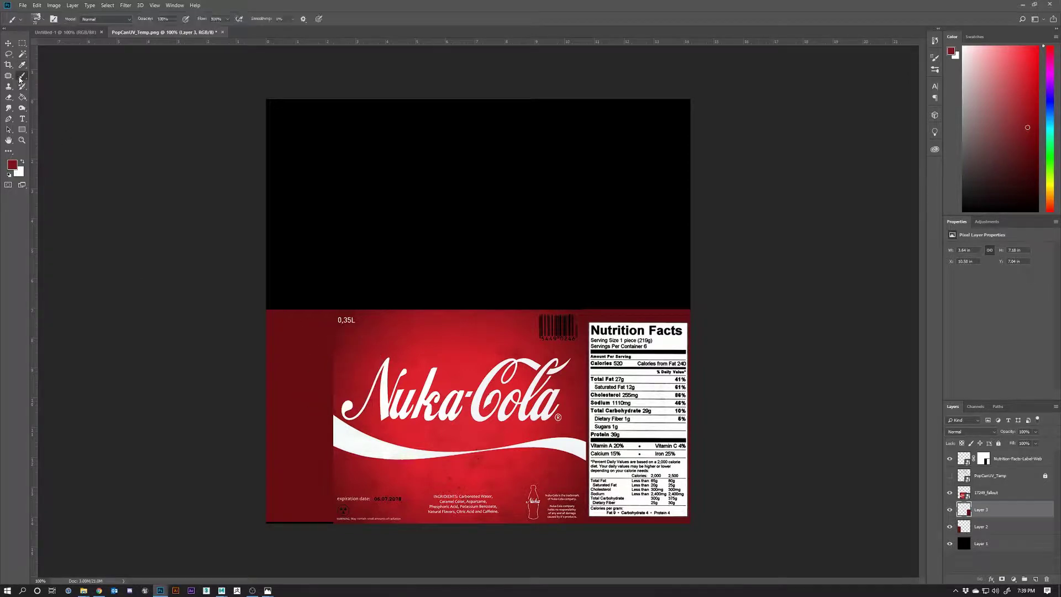
left_click(322, 342, "alt")
left_click_drag(322, 343, 312, 387)
key("ctrl+shift+d")
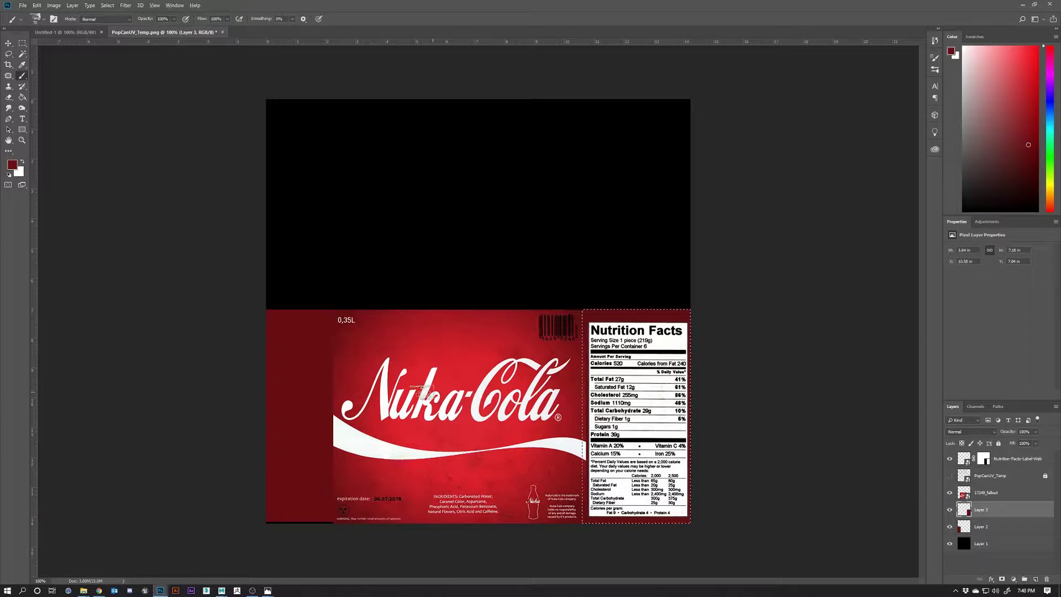
Step: Resample the red at the label's left edge and try to paint the seam with the Soft Round brush
key("g")
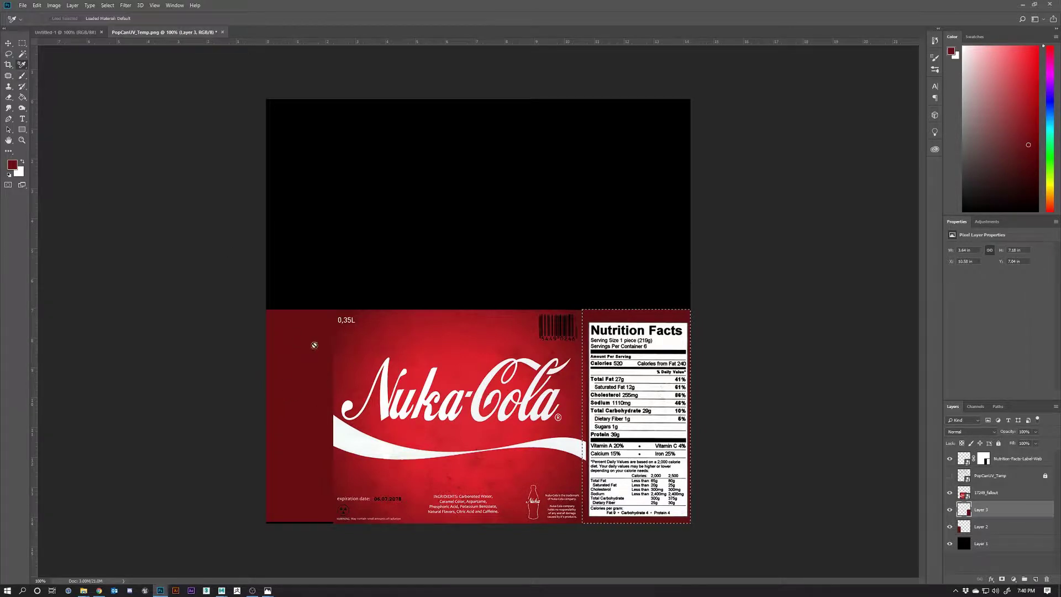
left_click(22, 76)
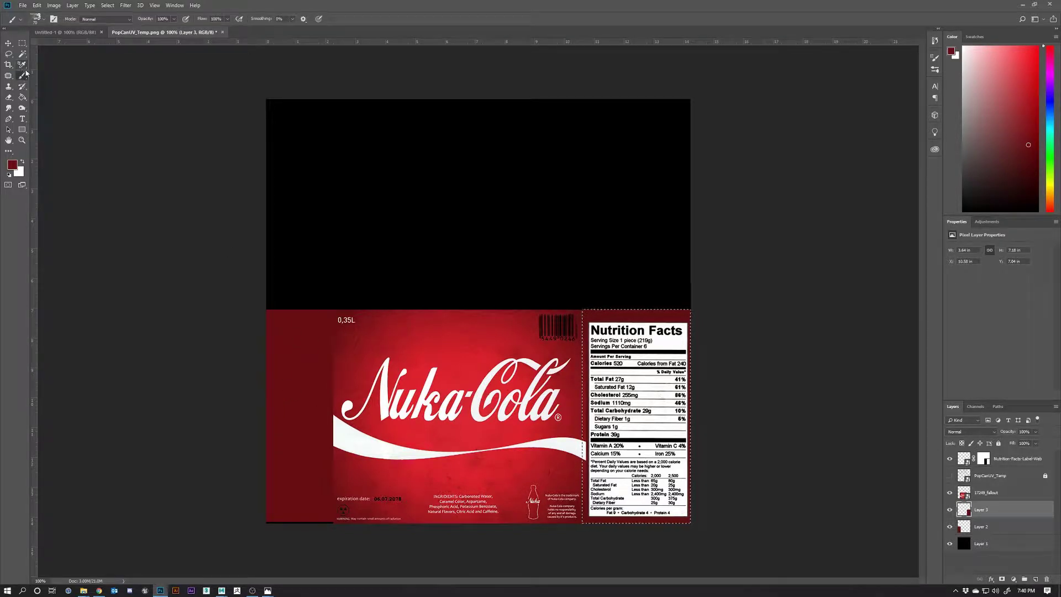
right_click(22, 67)
left_click(61, 67)
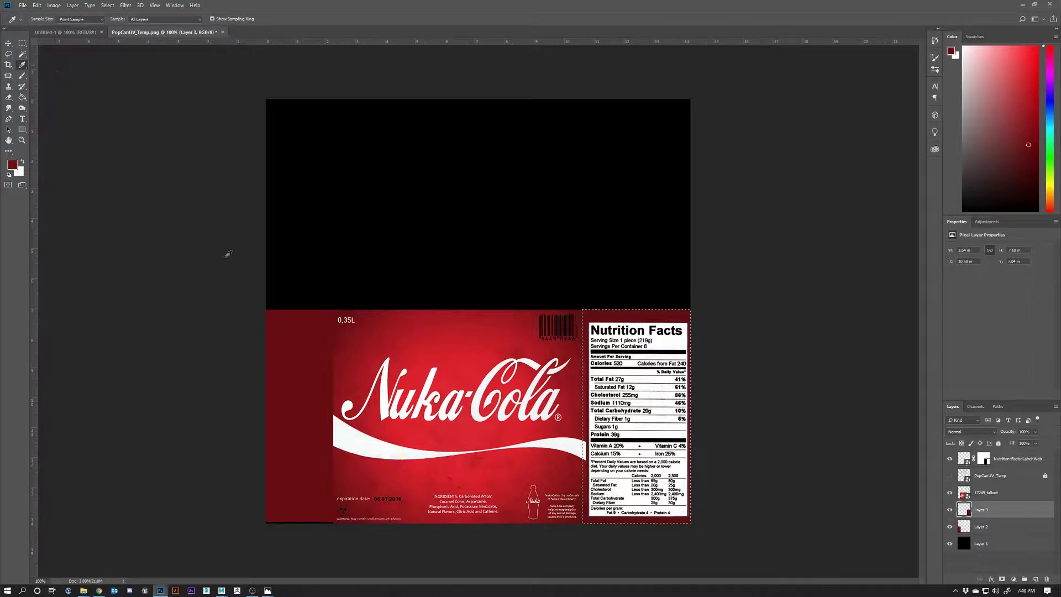
left_click(342, 372)
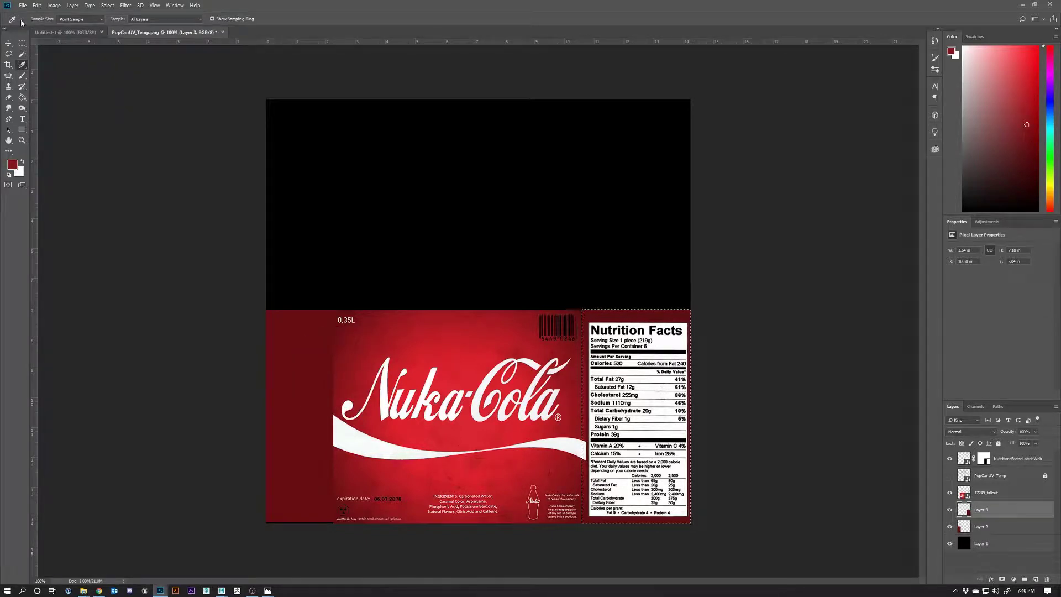
left_click(22, 76)
left_click(44, 21)
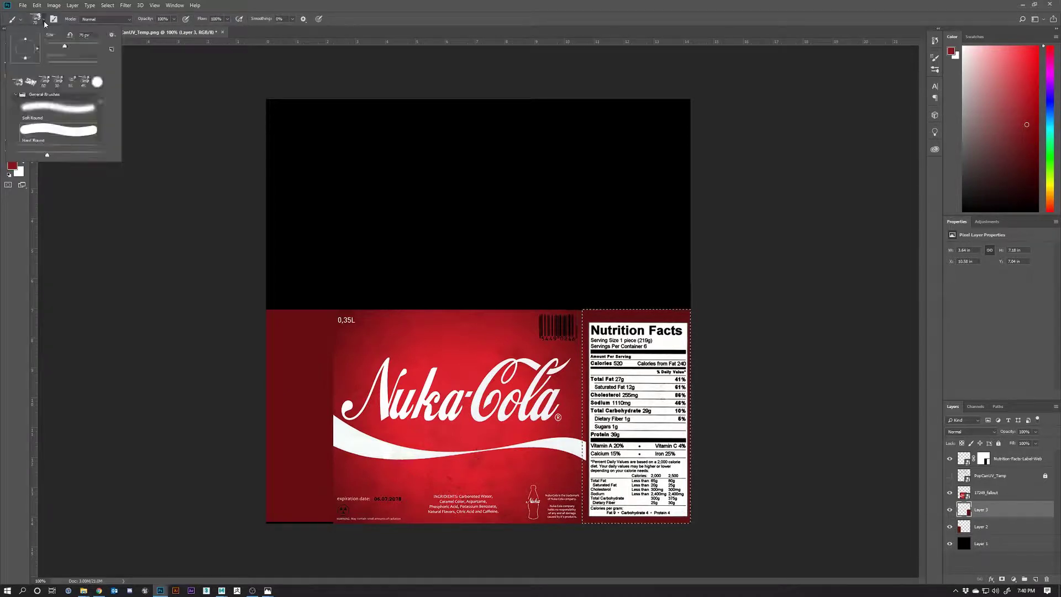
left_click(41, 108)
left_click(321, 354)
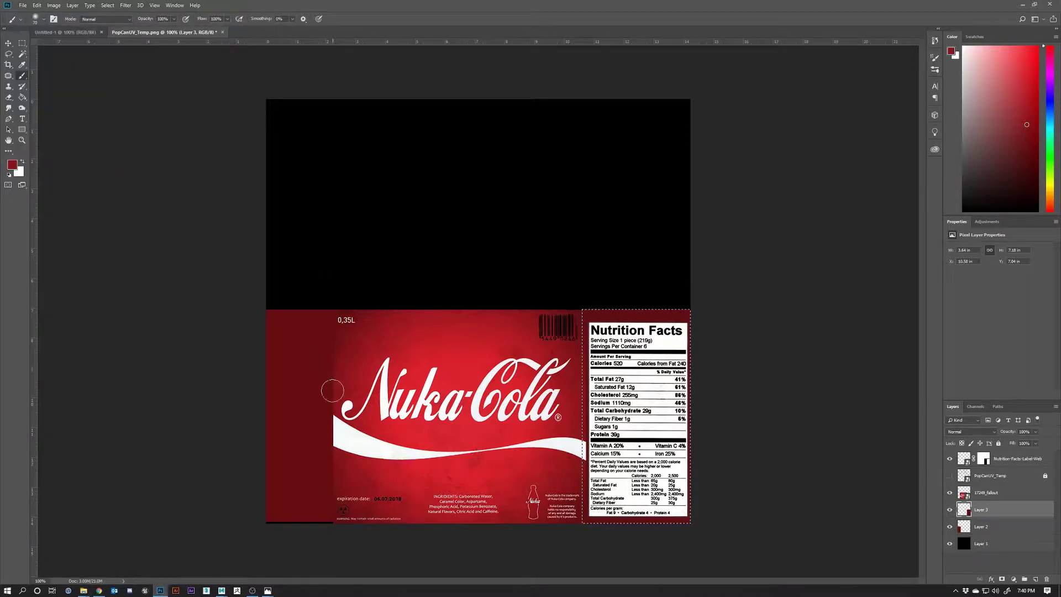
Step: Add a layer above 17249_fallout, resample the red, clear the selection and brush over the seam beside the label's left edge
left_click(1003, 493)
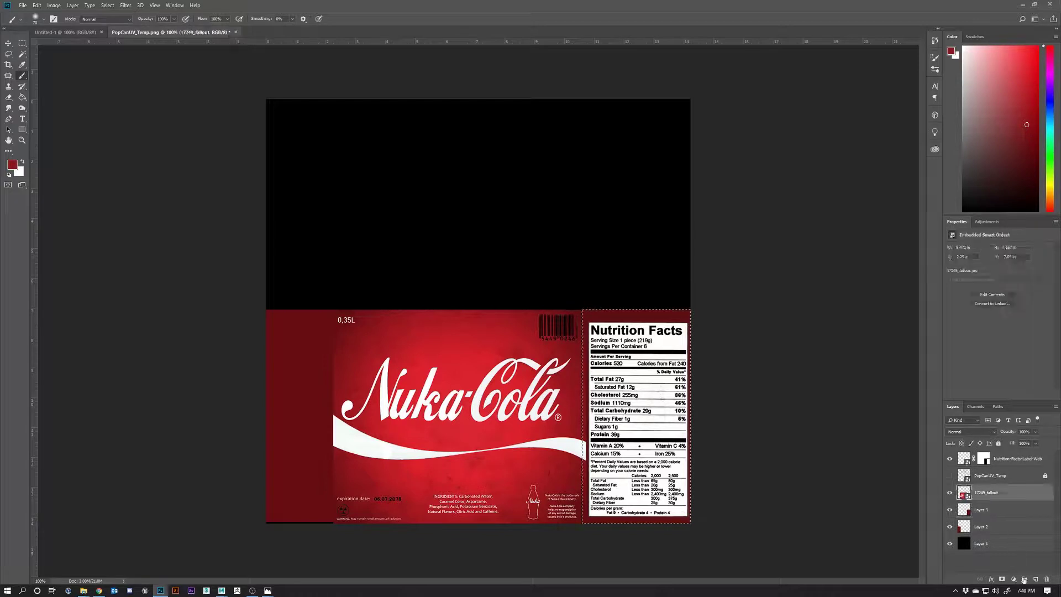
left_click(1035, 578)
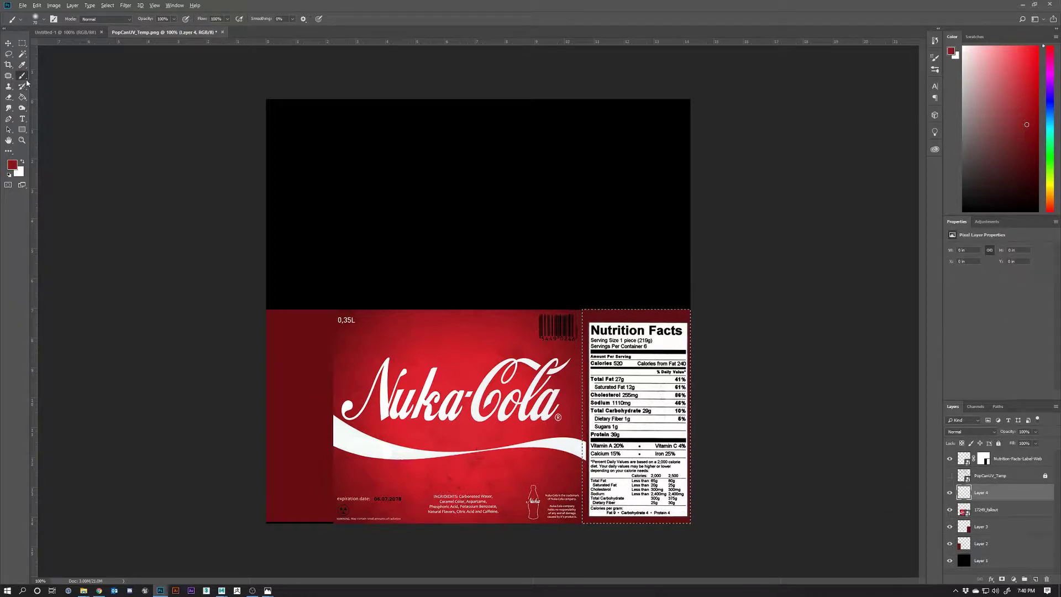
key("shift+i")
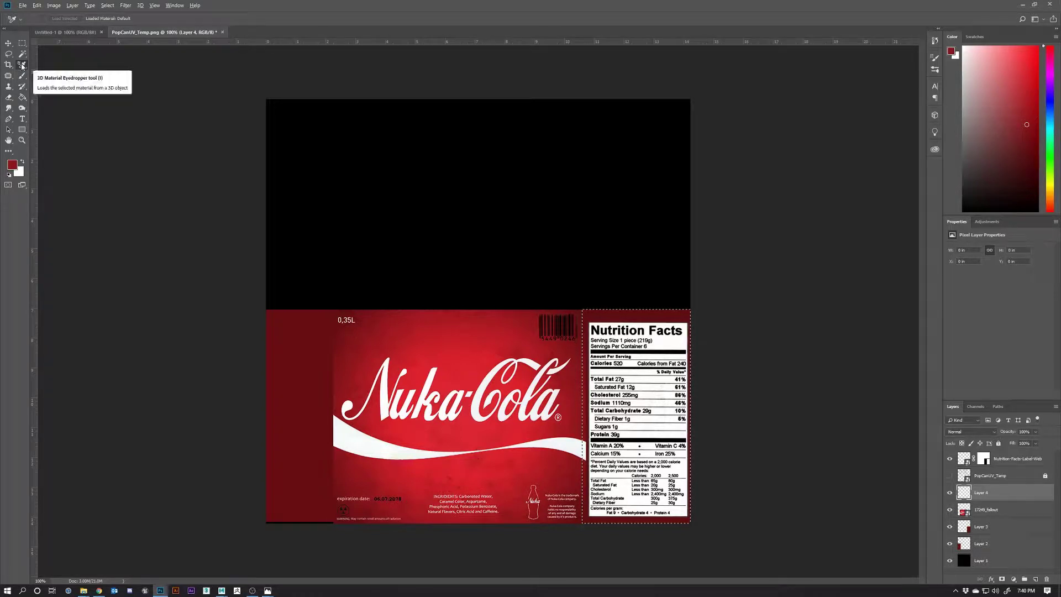
key("shift+i")
key("shift+i")
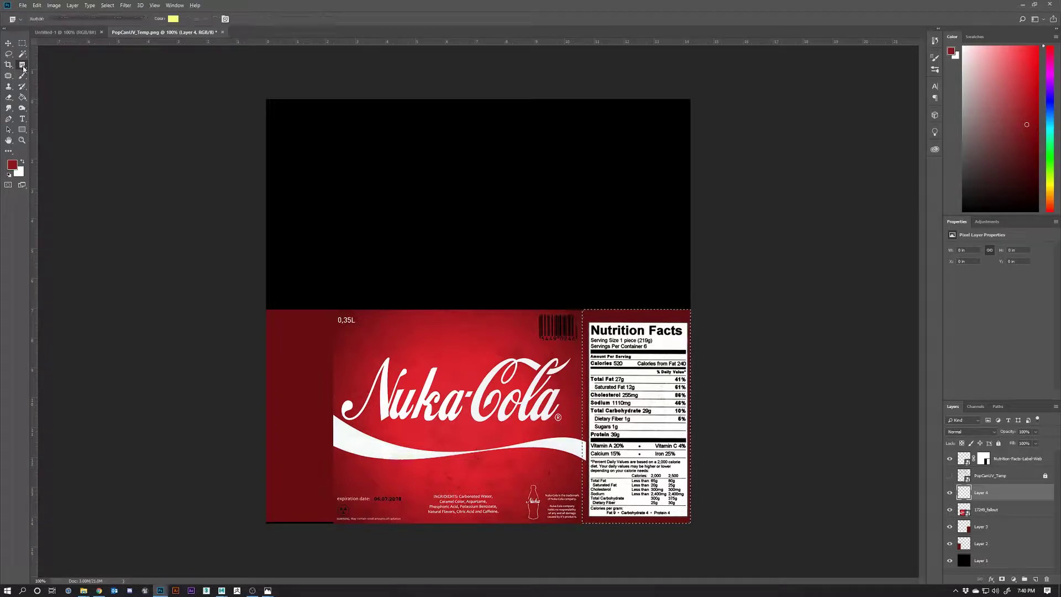
right_click(23, 66)
left_click(50, 65)
left_click(22, 76)
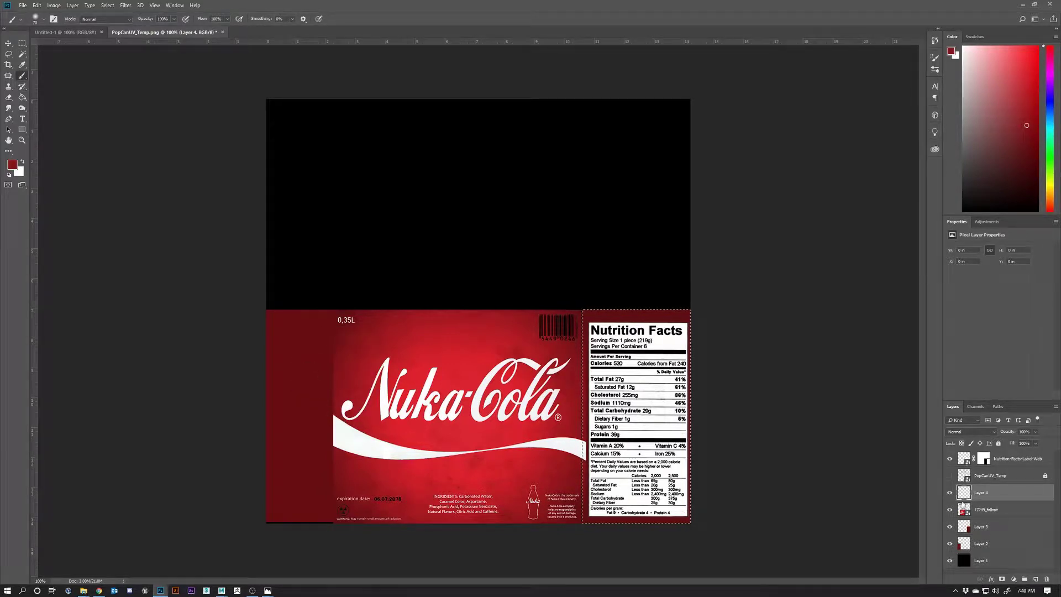
key("ctrl+d")
mouse_move(334, 374)
left_mouse_down()
mouse_move(334, 351)
mouse_move(329, 414)
mouse_move(332, 384)
mouse_move(310, 420)
left_mouse_up()
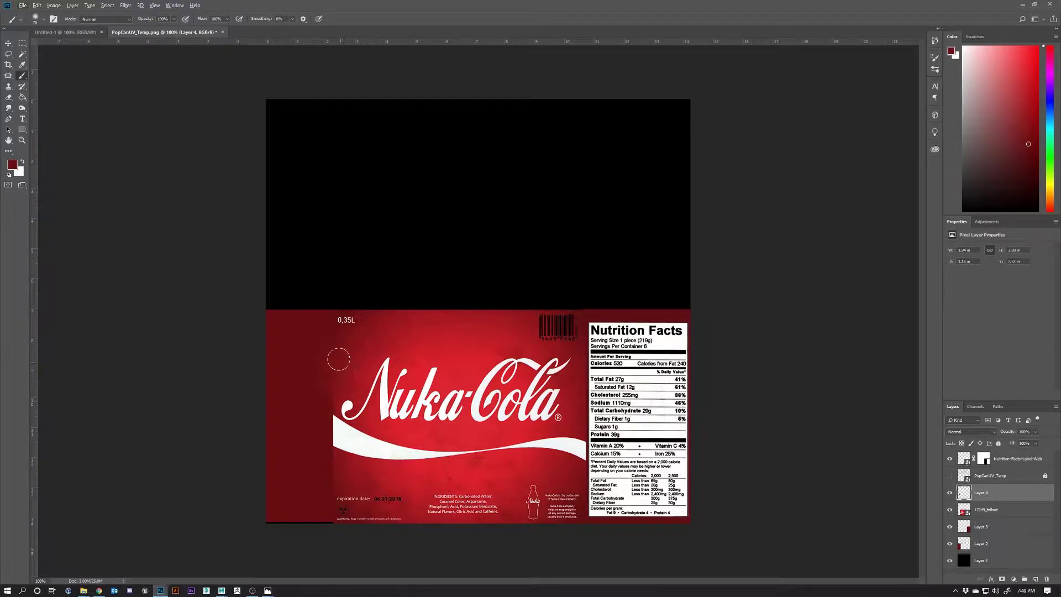
Step: Select an ellipse about 1.5 by 1.8 in above the Nuka-Cola N on 17249_fallout and paste a copy of it
left_click(22, 43)
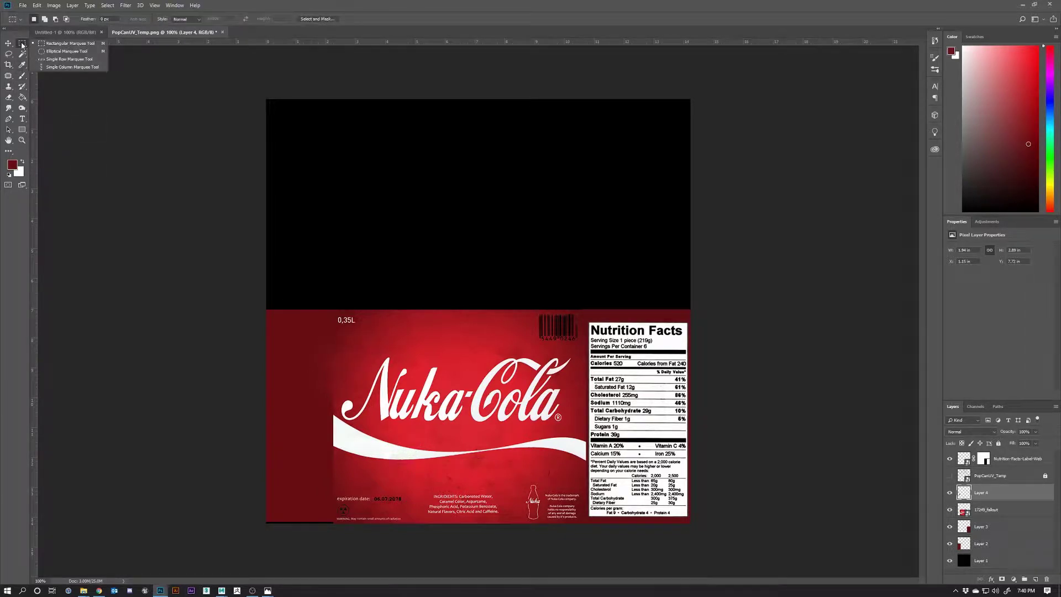
left_click(53, 51)
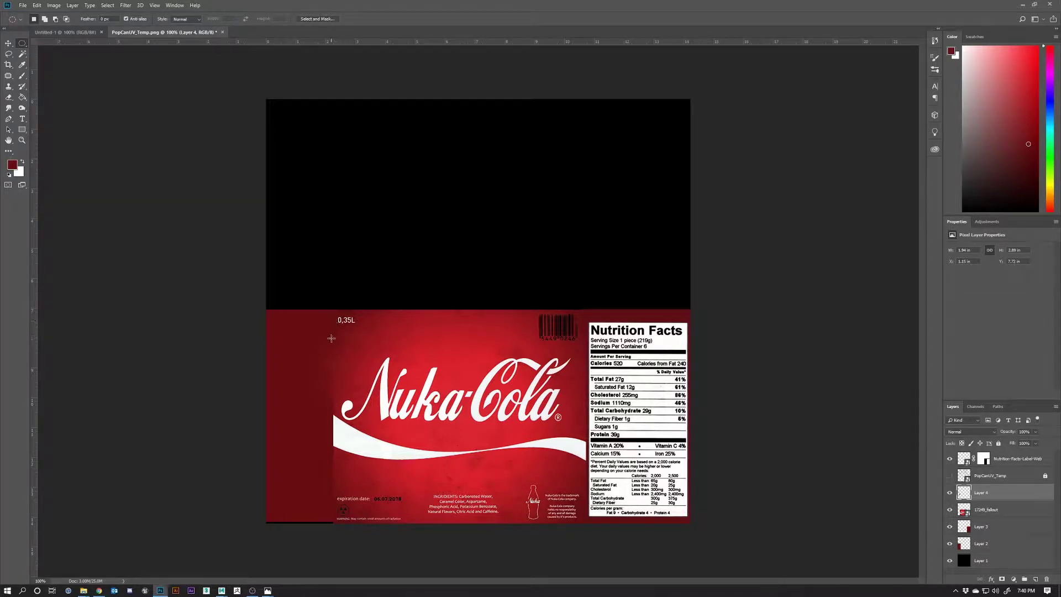
left_click_drag(331, 333, 379, 387)
left_click(986, 510)
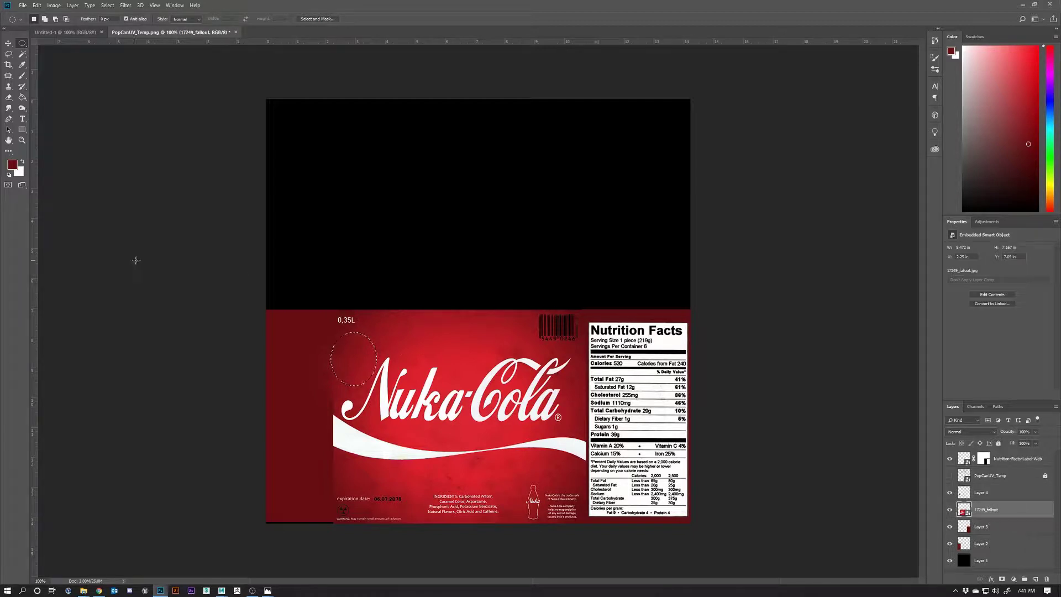
left_click(36, 5)
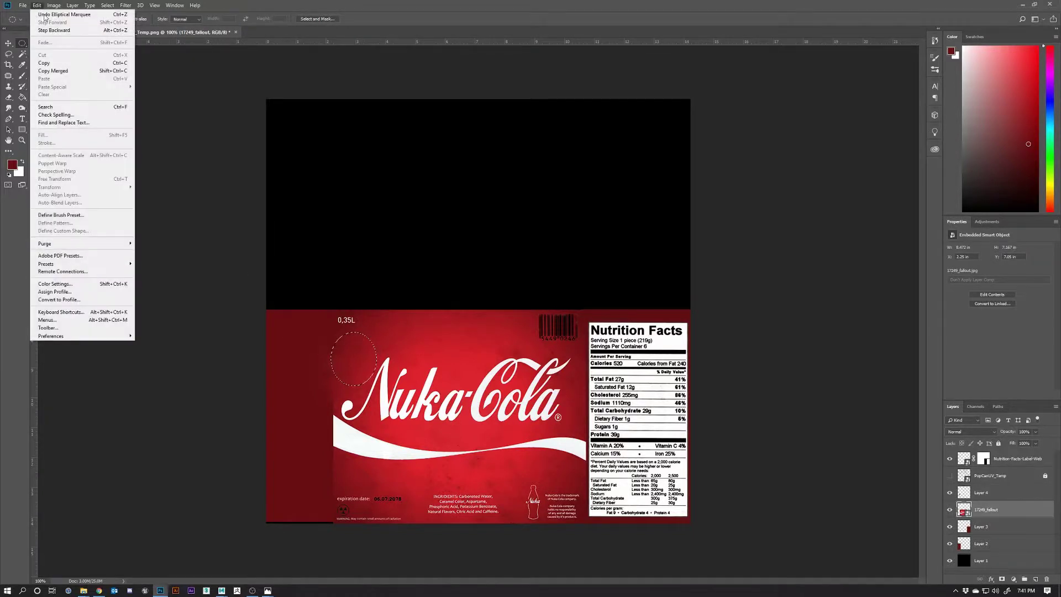
left_click(40, 21)
left_click(36, 5)
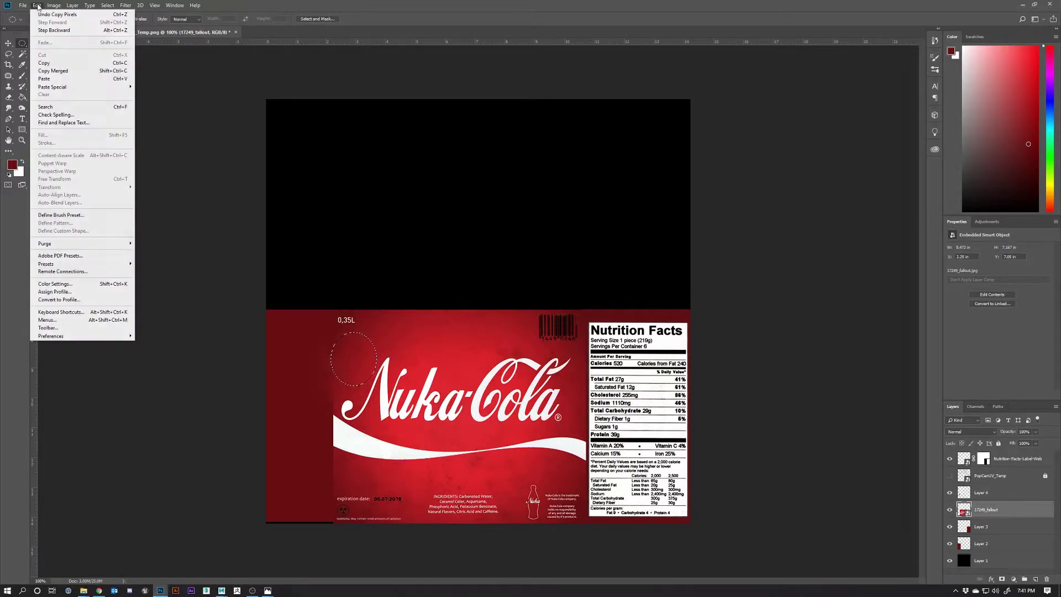
left_click(55, 81)
Step: Try moving the pasted ellipse over the left seam, remove it, and delete the Layer 4 brush layer
left_click(7, 43)
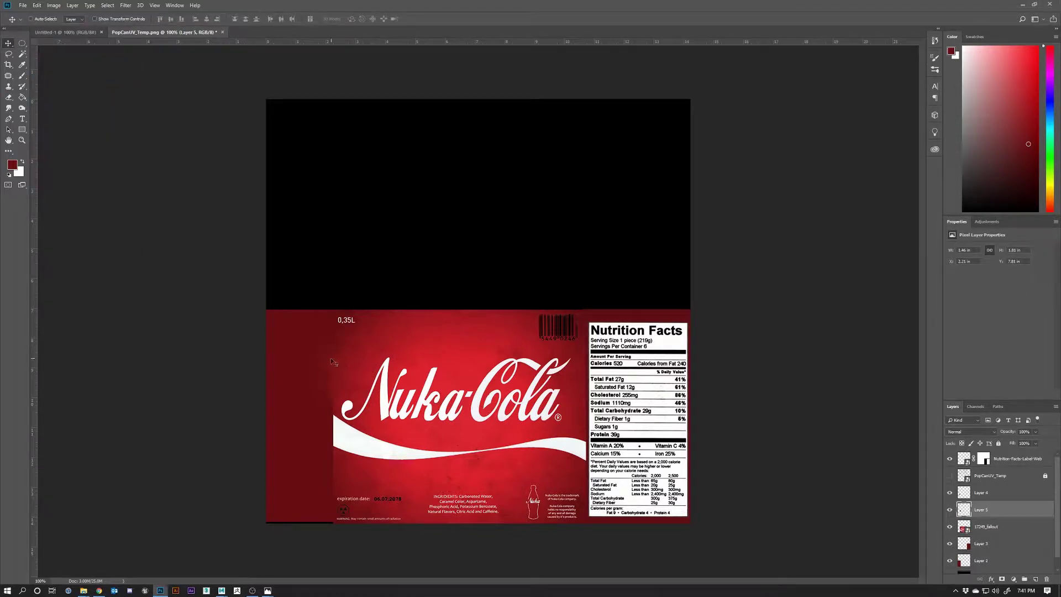
left_click_drag(335, 362, 330, 384)
key("ctrl+e")
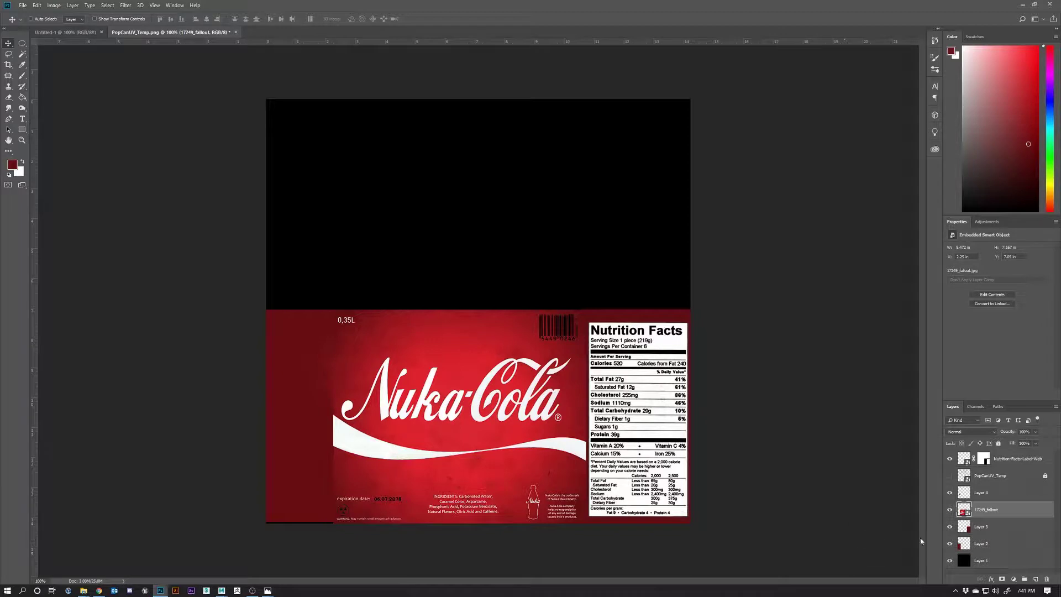
left_click(985, 496)
left_click_drag(984, 496, 1047, 578)
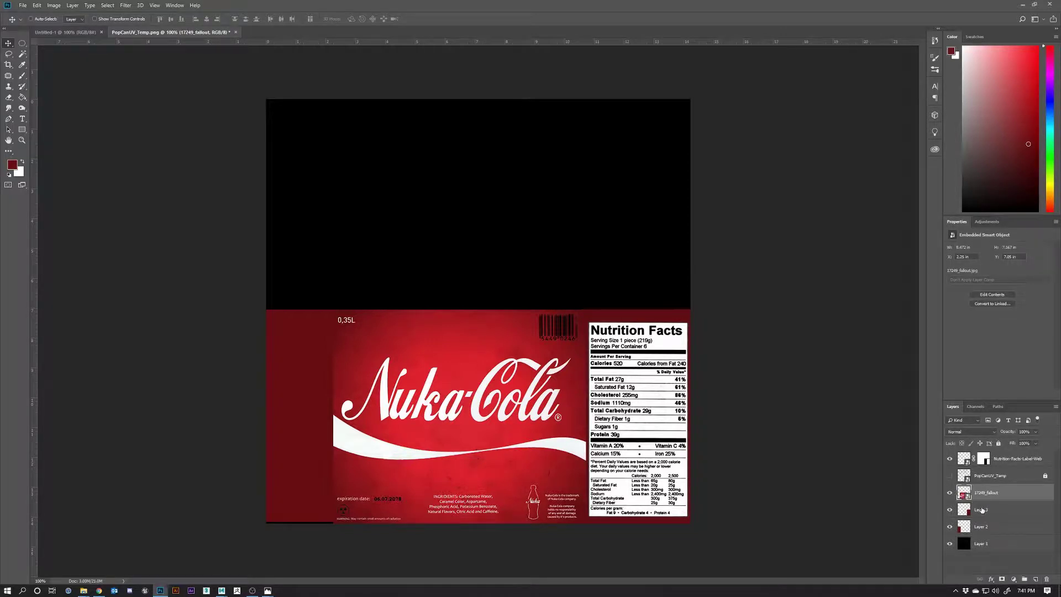
Step: Merge 17249_fallout with Layer 3 and Layer 2, and toggle the merged layer's visibility to check it
left_click(986, 528, "shift")
right_click(988, 528)
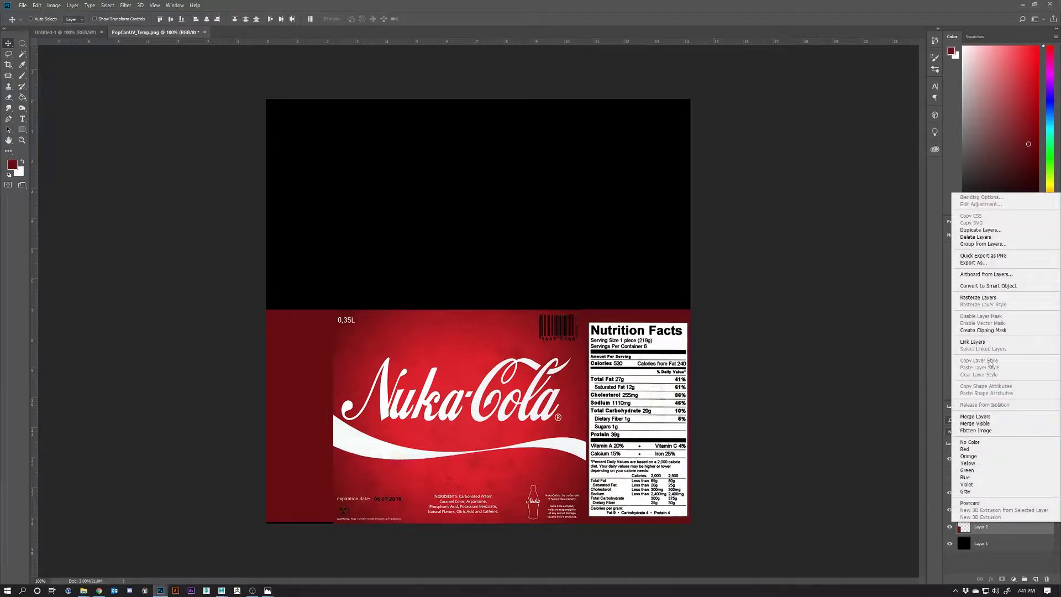
left_click(976, 417)
left_click(951, 493)
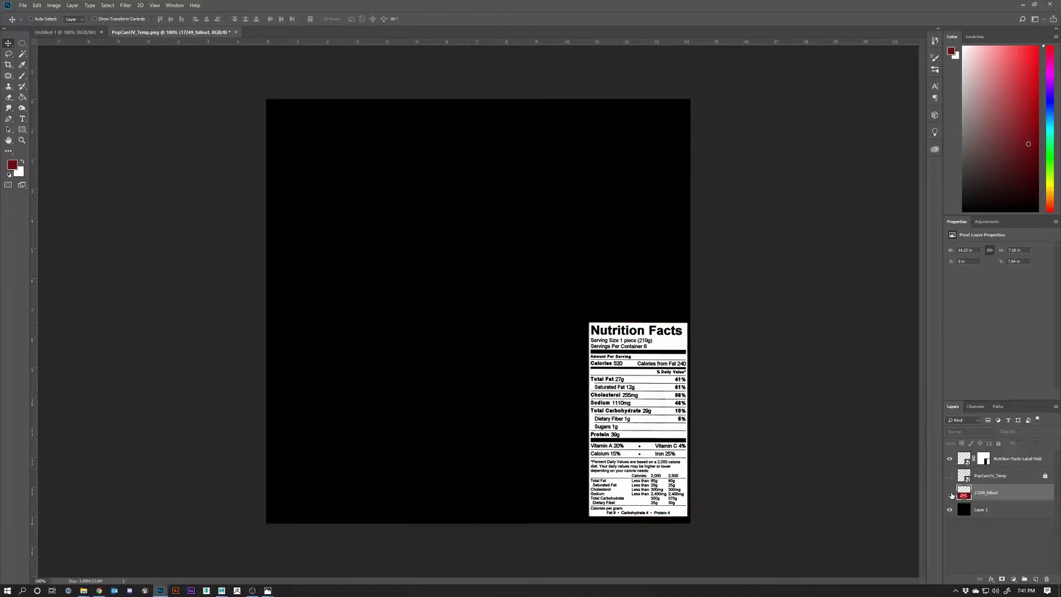
left_click(951, 493)
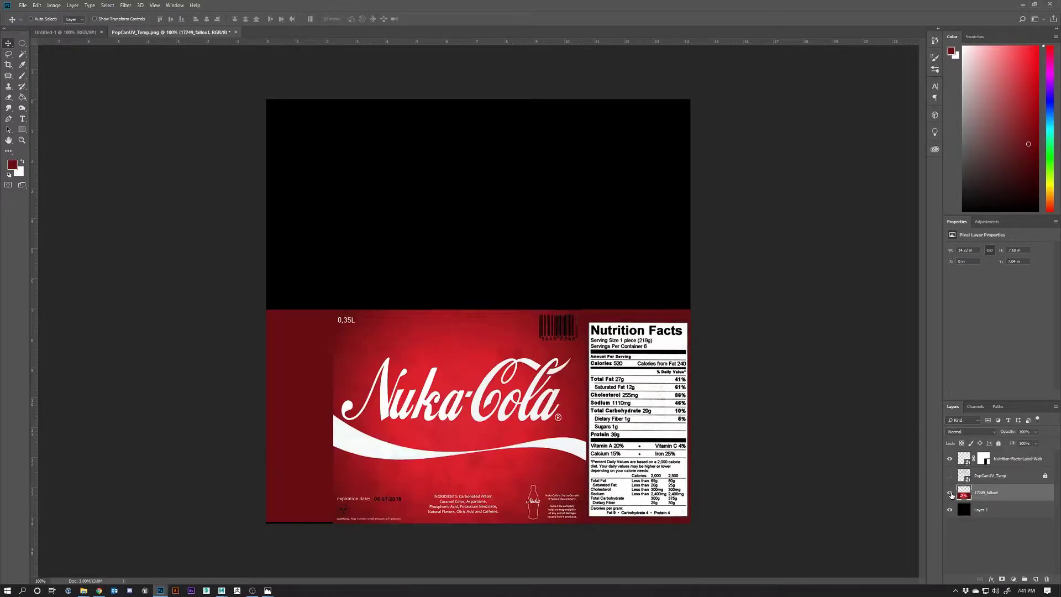
right_click(985, 497)
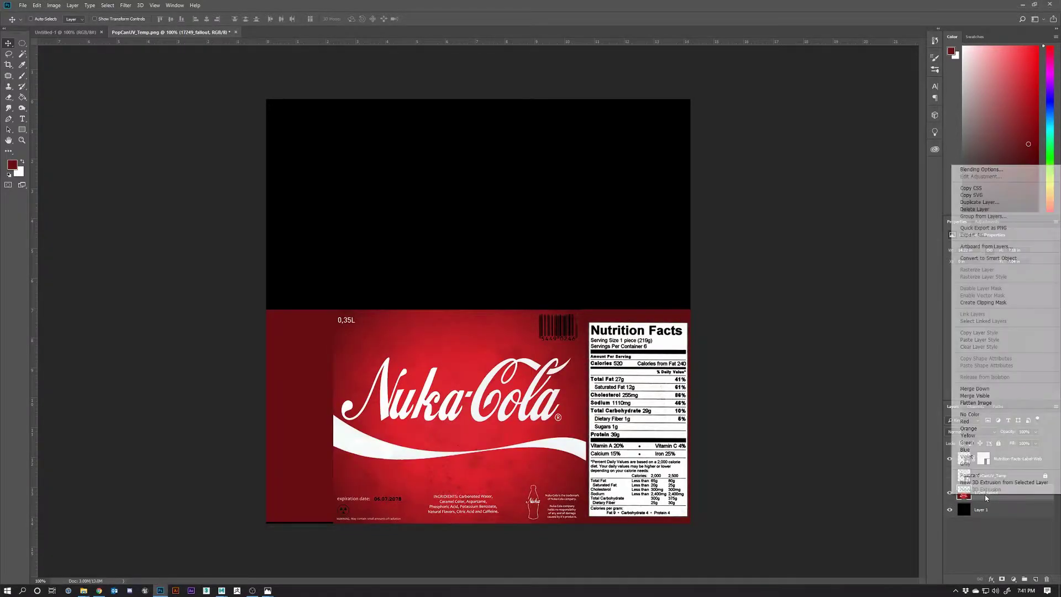
left_click(723, 541)
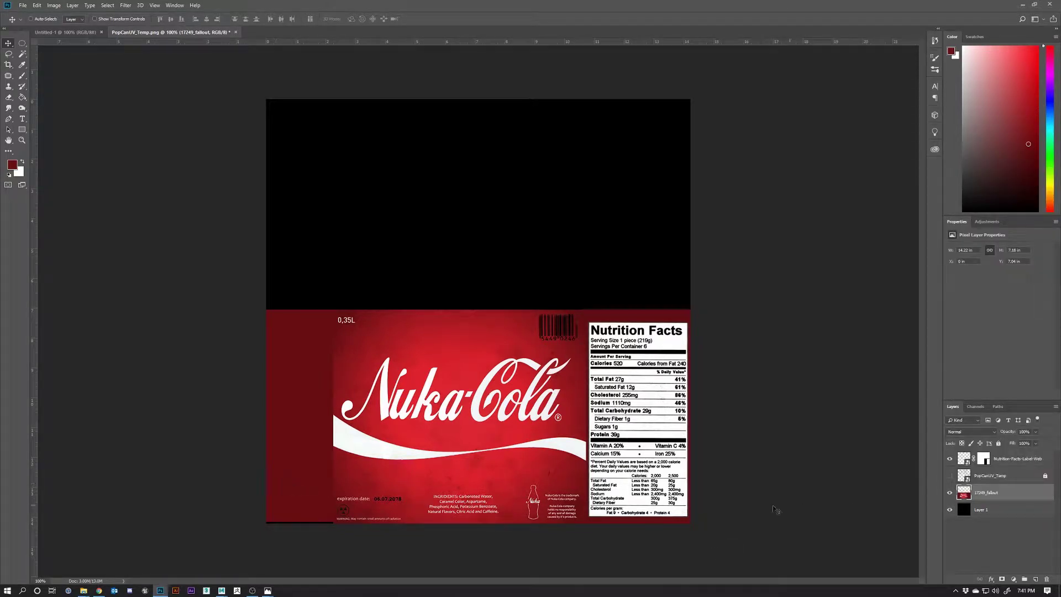
Step: Undo the merge of the label with its two red background layers
key("ctrl+z")
key("ctrl+z")
key("ctrl+z")
key("ctrl+z")
key("ctrl+z")
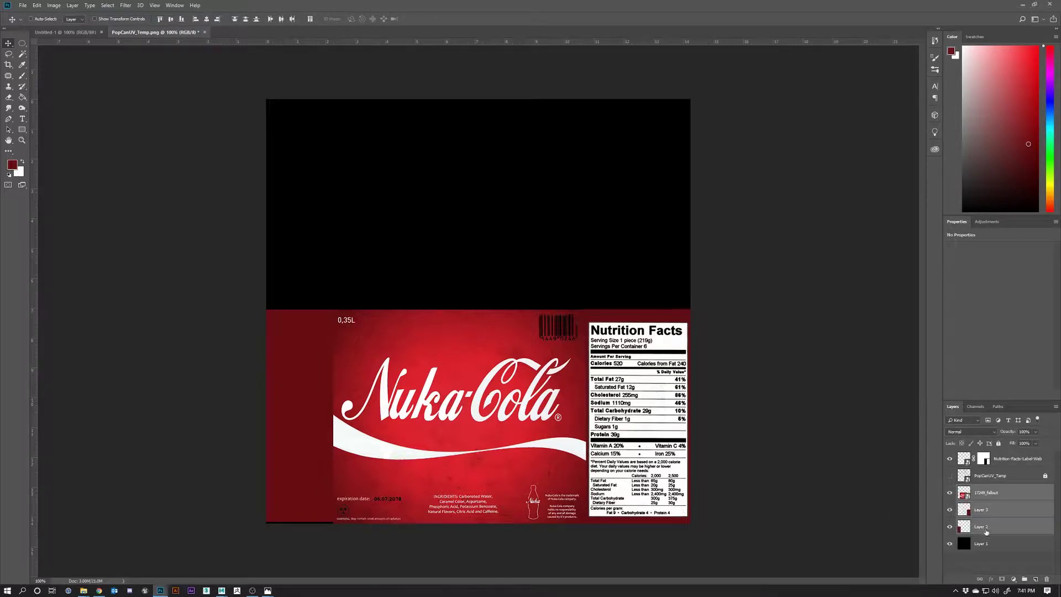
Step: Stretch Layer 2's red strip downward to about 7.3 in tall so it covers the black gap at the canvas's lower edge
left_click(981, 526)
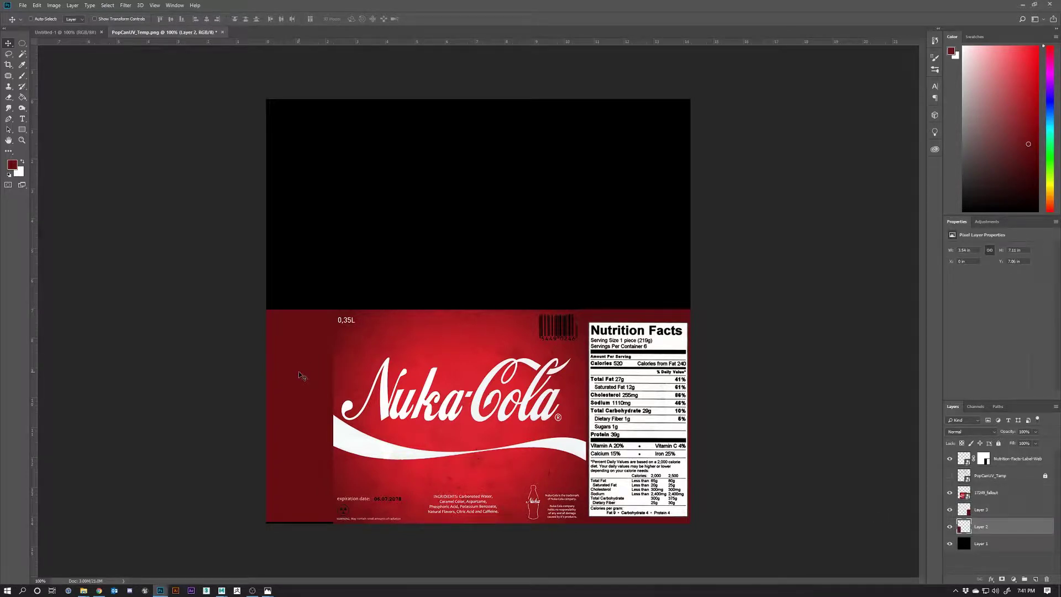
key("ctrl+t")
left_click_drag(317, 525, 317, 531)
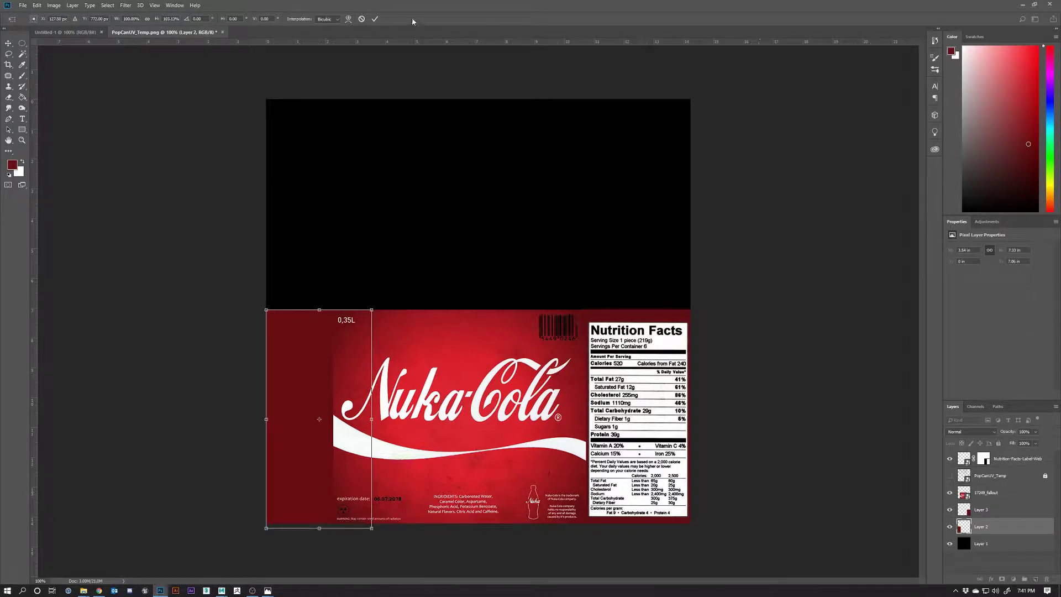
left_click(374, 19)
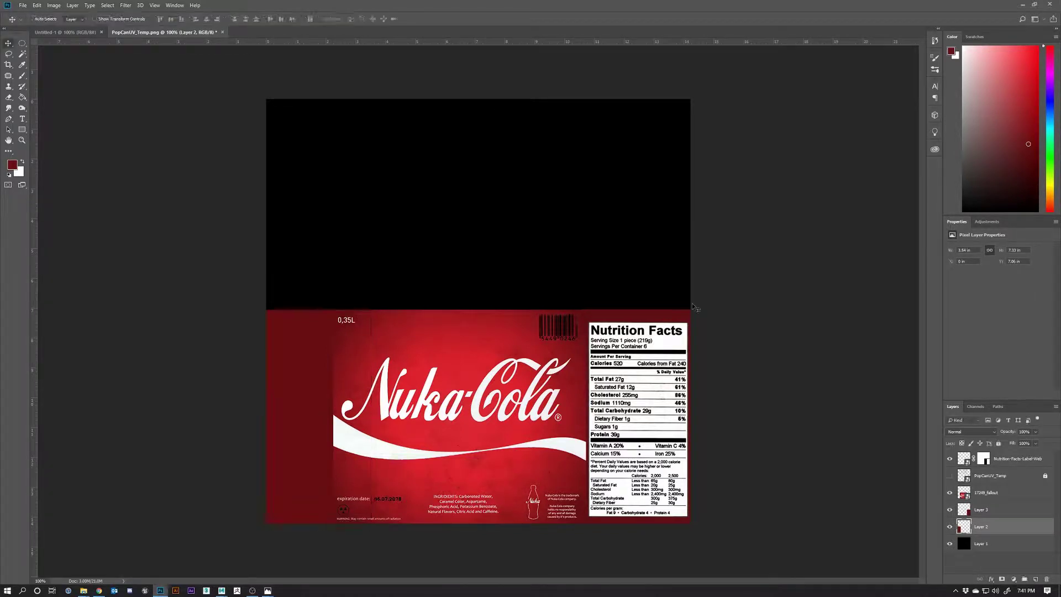
Step: Merge the 17249_fallout, Layer 3 and Layer 2 layers into one layer
left_click(982, 493)
left_click(984, 527, "shift")
right_click(983, 526)
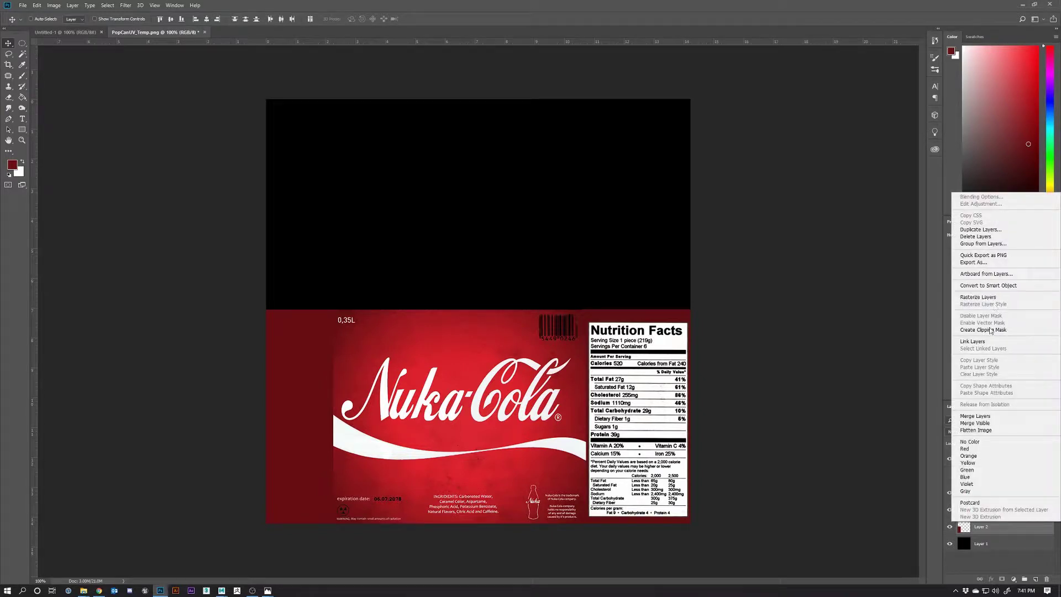
left_click(981, 416)
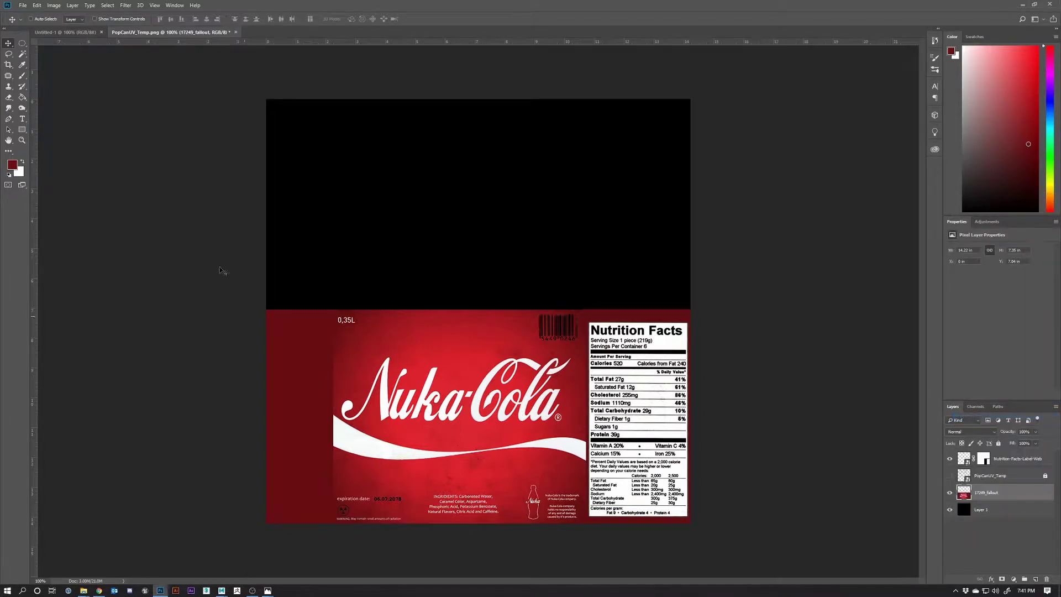
Step: Patch the seam between the dark red strip and the label's left side below the 0,35L text with the Patch tool
left_click(8, 75)
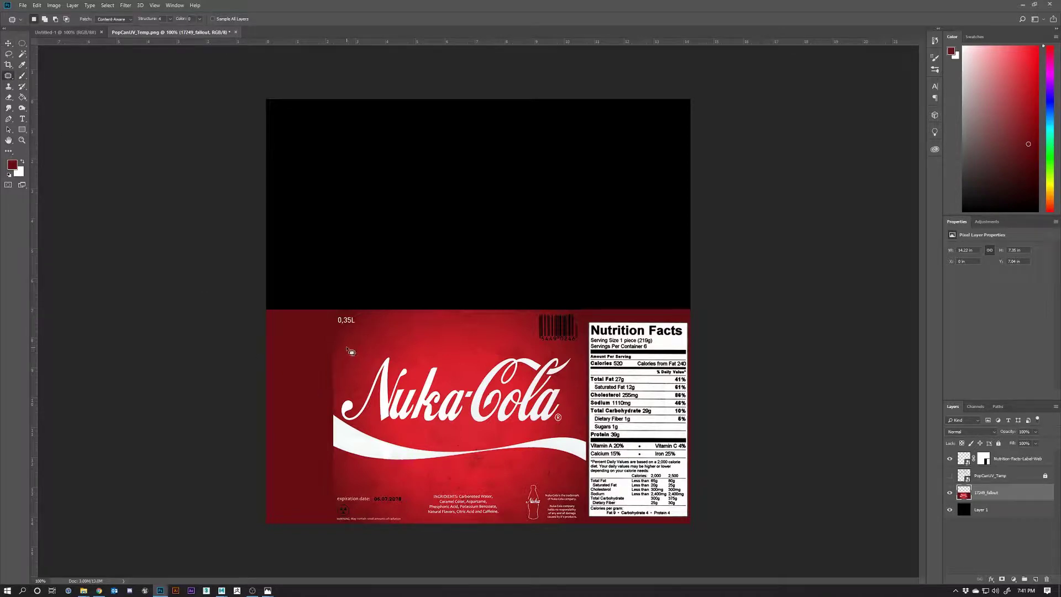
mouse_move(326, 339)
left_mouse_down()
mouse_move(335, 406)
mouse_move(343, 358)
mouse_move(330, 342)
mouse_move(349, 362)
mouse_move(360, 355)
left_mouse_up()
key("ctrl+d")
mouse_move(329, 324)
left_mouse_down()
mouse_move(337, 356)
mouse_move(345, 343)
mouse_move(330, 321)
mouse_move(379, 337)
mouse_move(354, 347)
mouse_move(325, 323)
mouse_move(336, 332)
mouse_move(335, 306)
mouse_move(308, 305)
mouse_move(334, 330)
mouse_move(329, 358)
mouse_move(384, 361)
left_mouse_up()
key("ctrl+d")
key("ctrl+d")
Step: Heal the label's left seam above the white swoosh using the Spot Healing Brush at 45 px
right_click(8, 76)
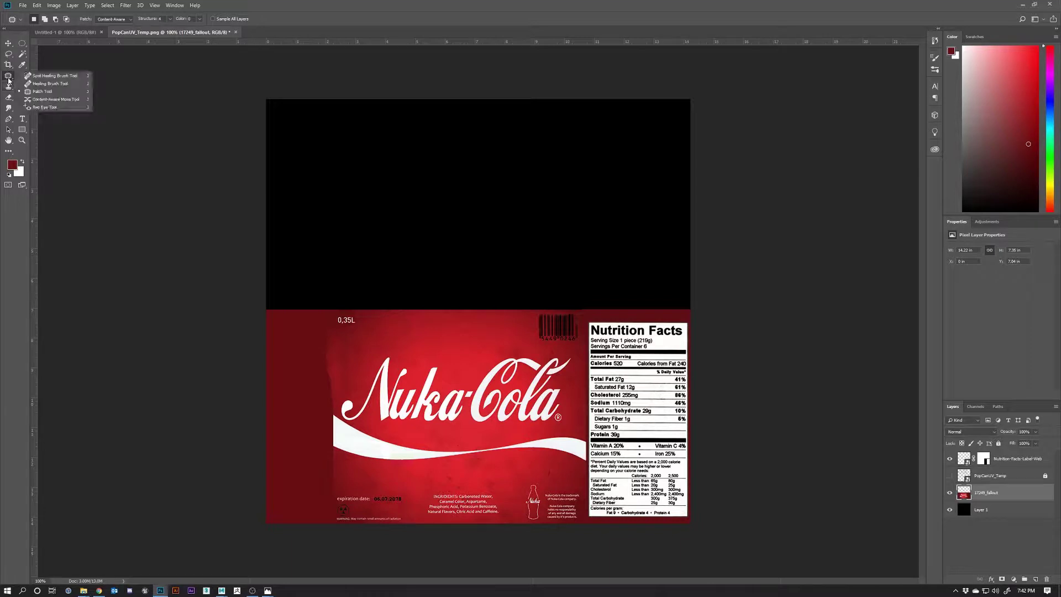
left_click(49, 76)
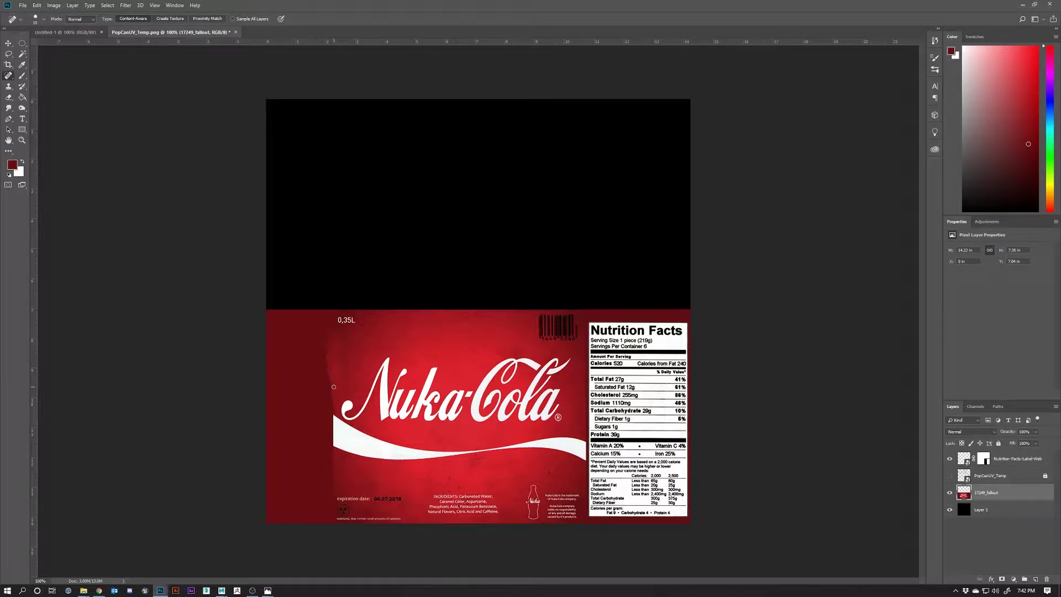
key("bracketright")
key("bracketright")
key("bracketright")
left_click_drag(327, 367, 327, 393)
left_click(44, 19)
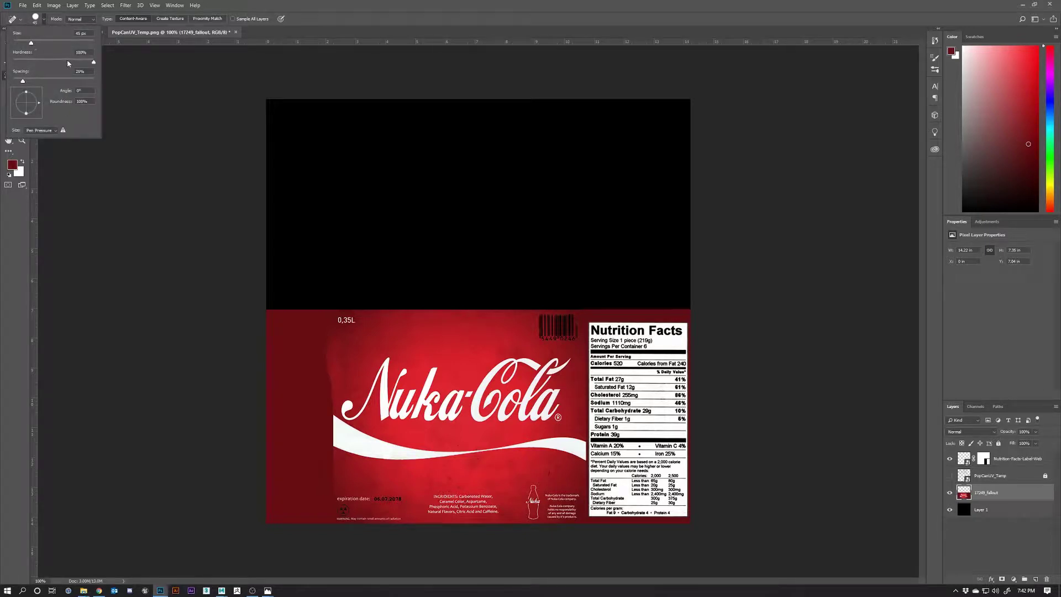
left_click_drag(323, 342, 325, 393)
mouse_move(325, 365)
left_mouse_down()
mouse_move(325, 416)
mouse_move(331, 404)
left_mouse_up()
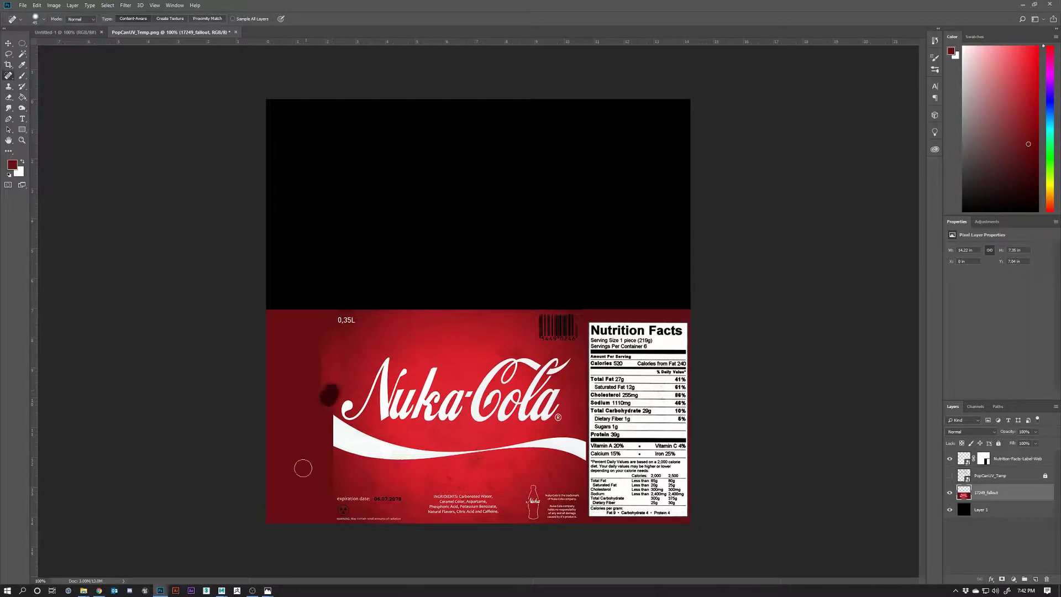
Step: Heal the label's left seam below the white swoosh down to the canvas's lower edge with the Spot Healing Brush
mouse_move(331, 476)
left_mouse_down()
mouse_move(330, 456)
mouse_move(326, 479)
left_mouse_up()
left_click_drag(330, 448, 322, 522)
mouse_move(327, 486)
left_mouse_down()
mouse_move(323, 461)
mouse_move(316, 509)
left_mouse_up()
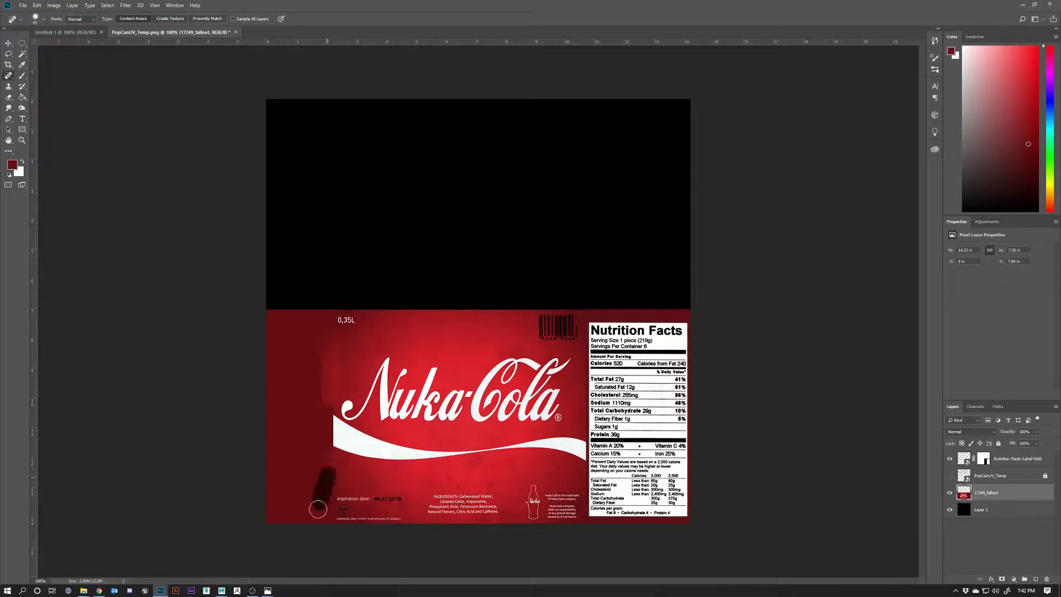
mouse_move(322, 457)
left_mouse_down()
mouse_move(309, 480)
mouse_move(318, 505)
left_mouse_up()
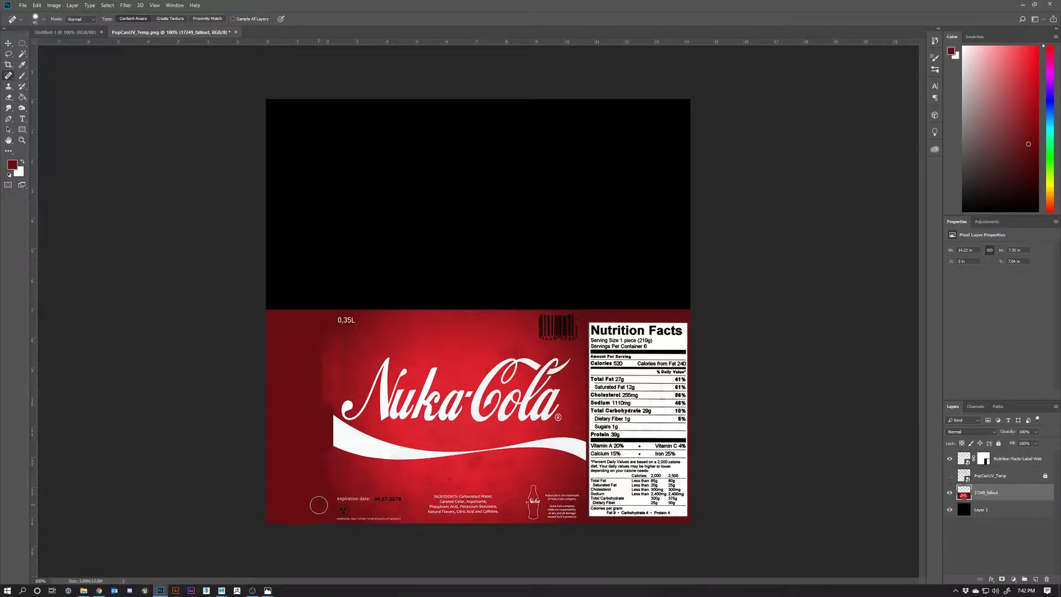
left_click_drag(325, 454, 324, 525)
left_click_drag(327, 484, 325, 506)
key("w")
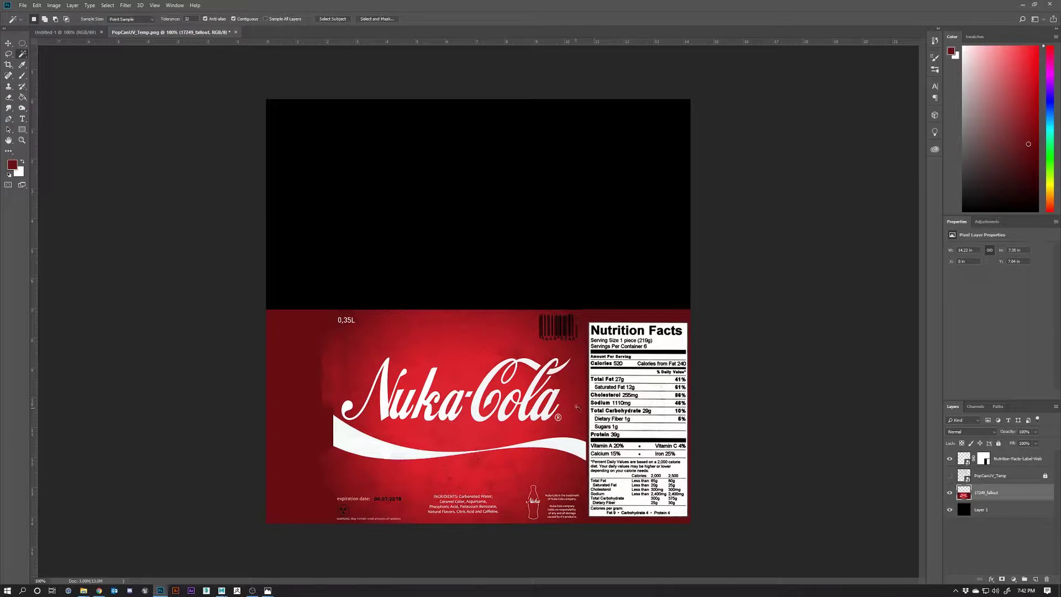
left_click(23, 65)
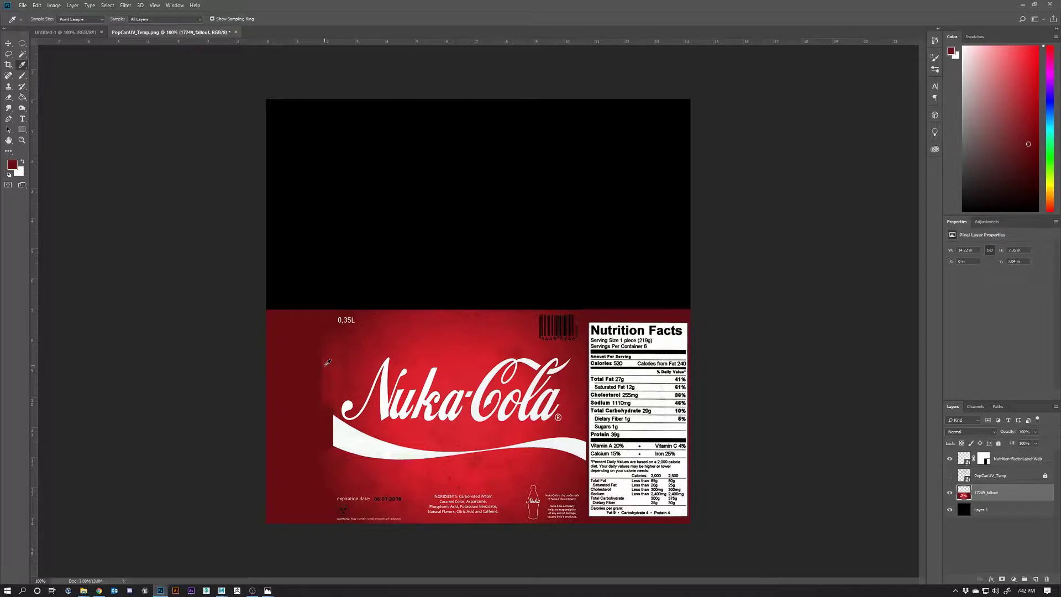
left_click(8, 54)
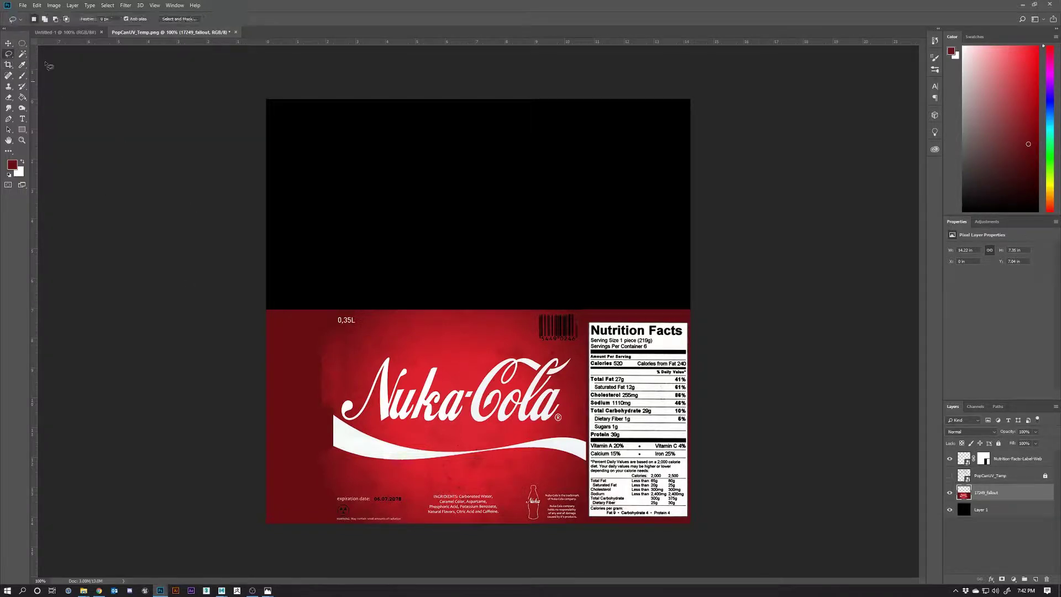
Step: Copy a rectangular area about 1.6 by 2.4 in over the left seam above the swoosh and paste it in place
left_click(22, 43)
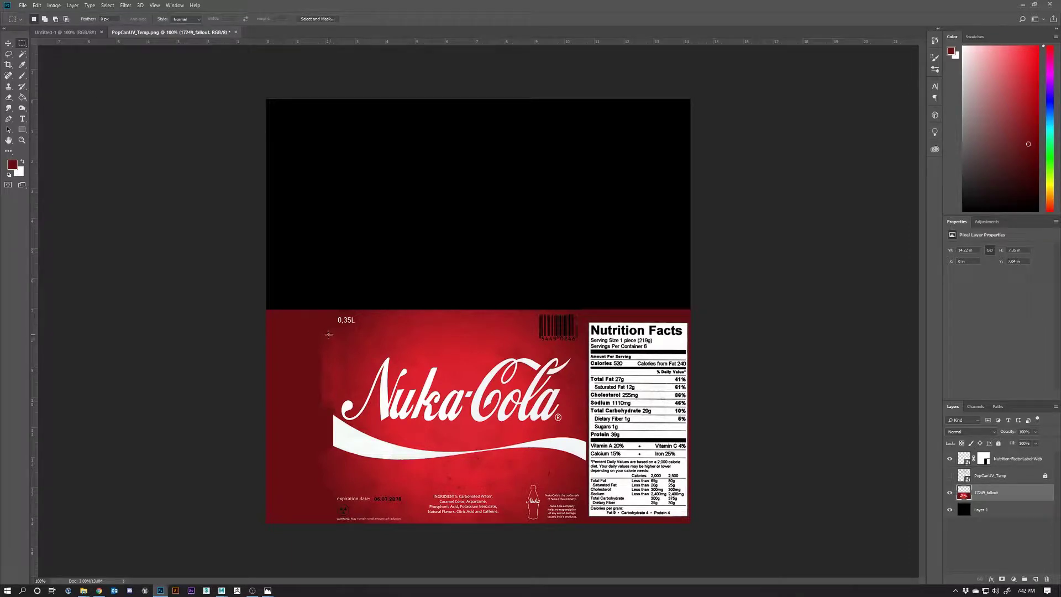
left_click_drag(315, 329, 366, 400)
left_click(36, 5)
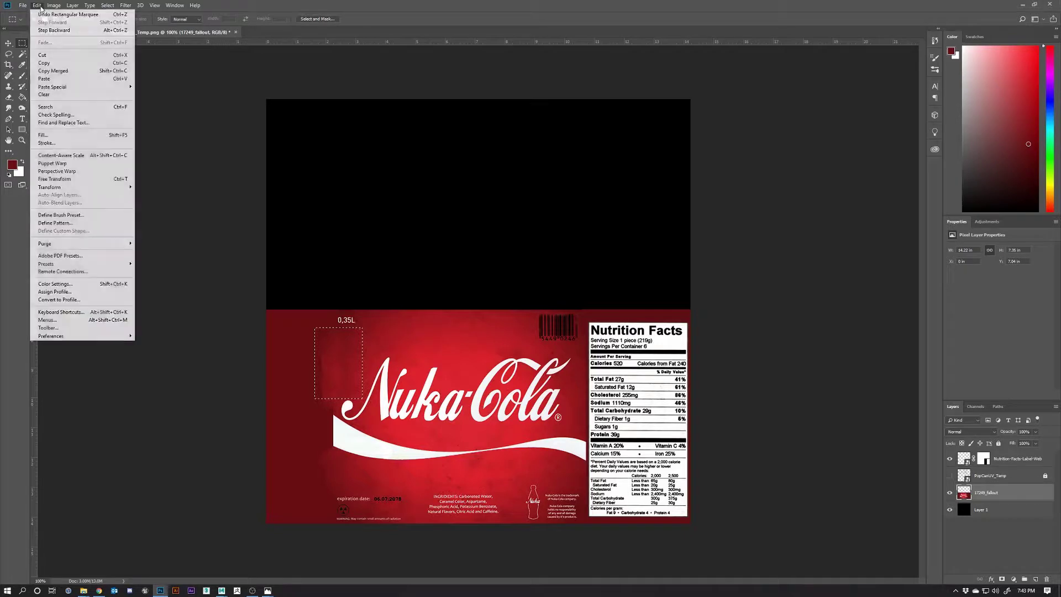
left_click(55, 63)
left_click(36, 5)
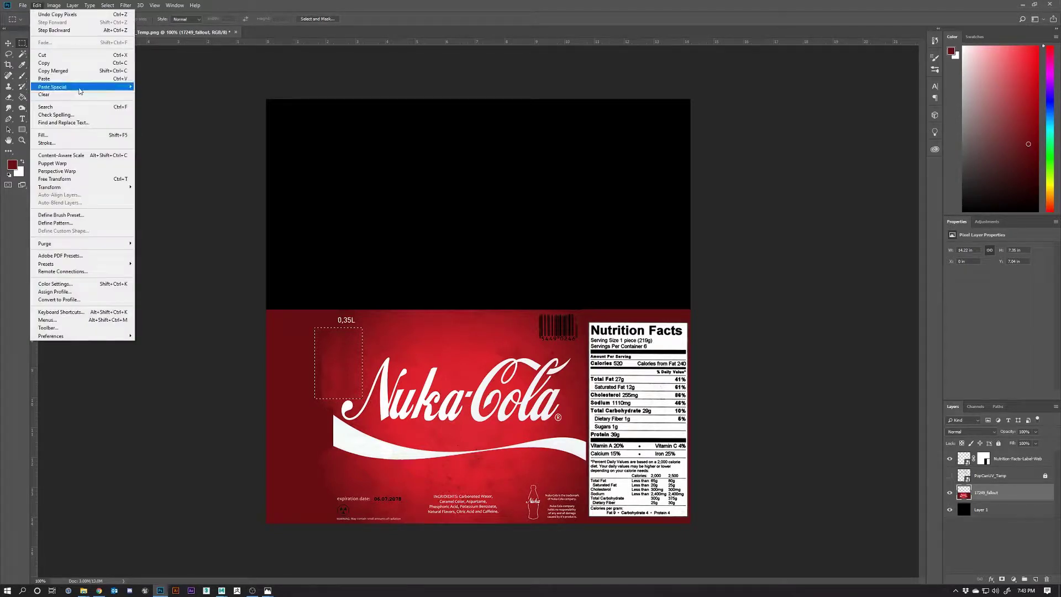
mouse_move(110, 87)
left_click(174, 102)
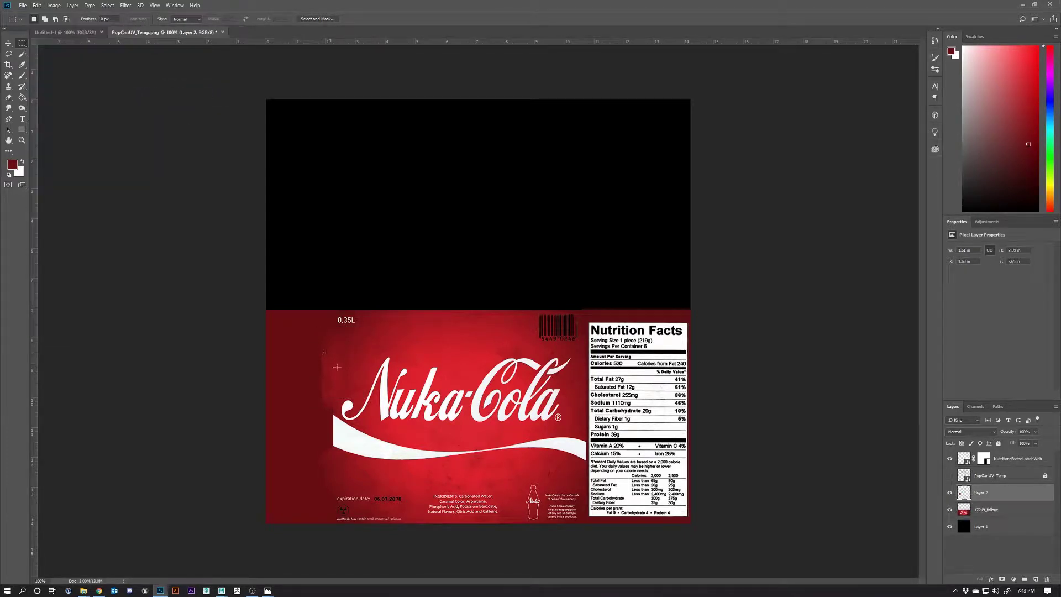
Step: Try to move the copied patch about 1.5 in left over the dark red strip, and undo the move
key("ctrl+t")
left_click_drag(316, 366, 270, 365)
left_click(375, 20)
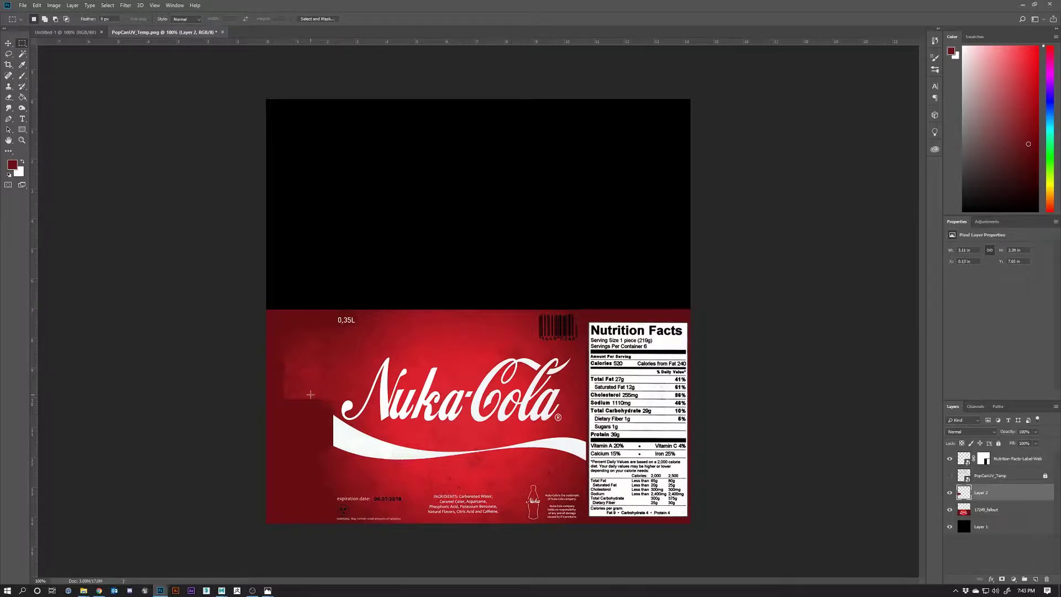
key("ctrl+z")
Step: Blend the seam left of the Nuka-Cola lettering on Layer 2 by patching several areas with the Patch tool
left_click_drag(313, 339, 332, 406)
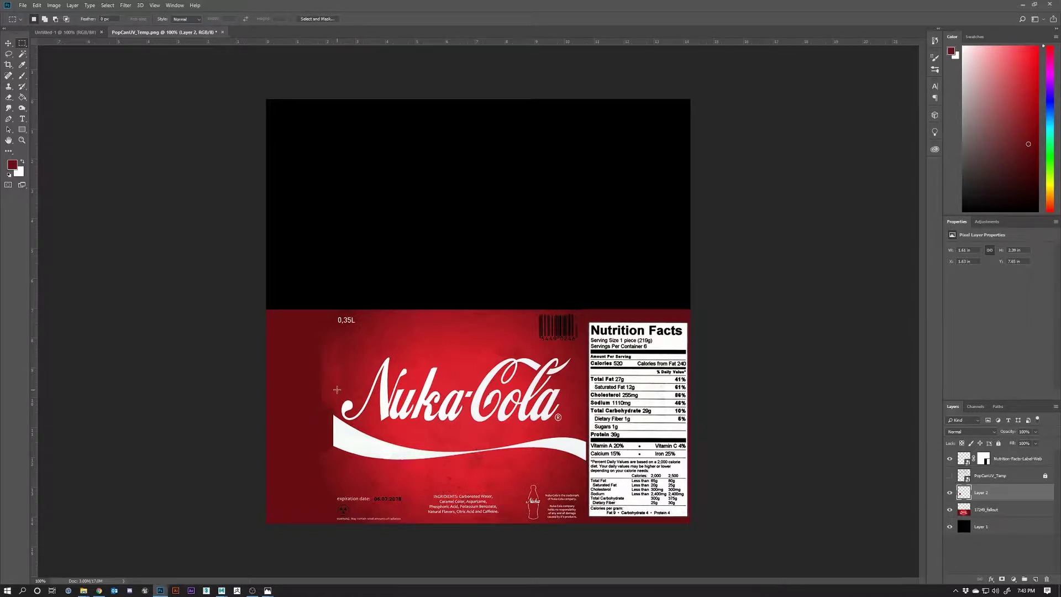
mouse_move(337, 390)
left_mouse_down()
mouse_move(325, 419)
mouse_move(330, 374)
left_mouse_up()
left_click(16, 78)
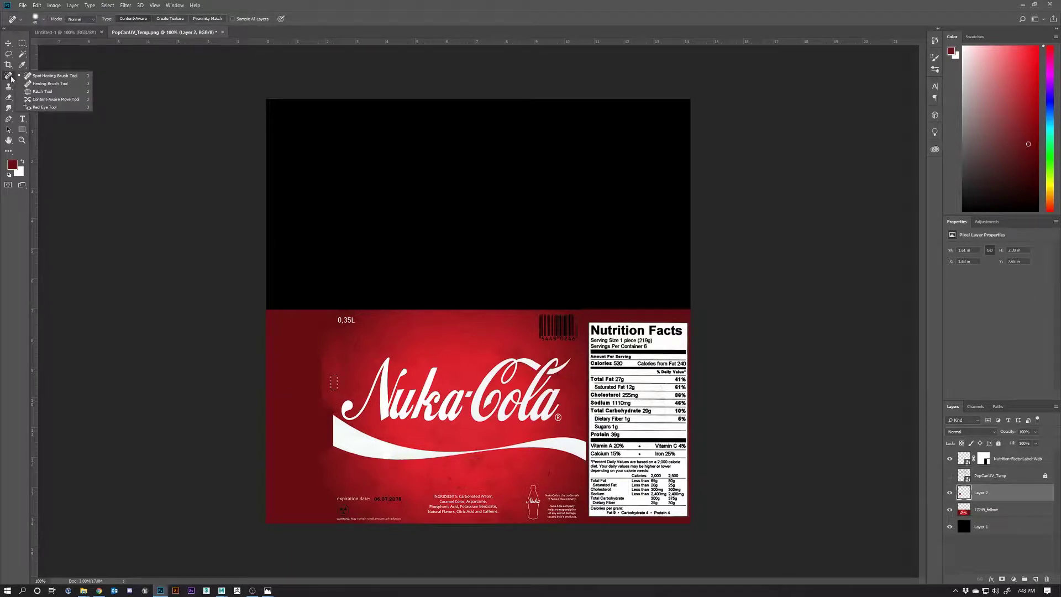
left_click(41, 93)
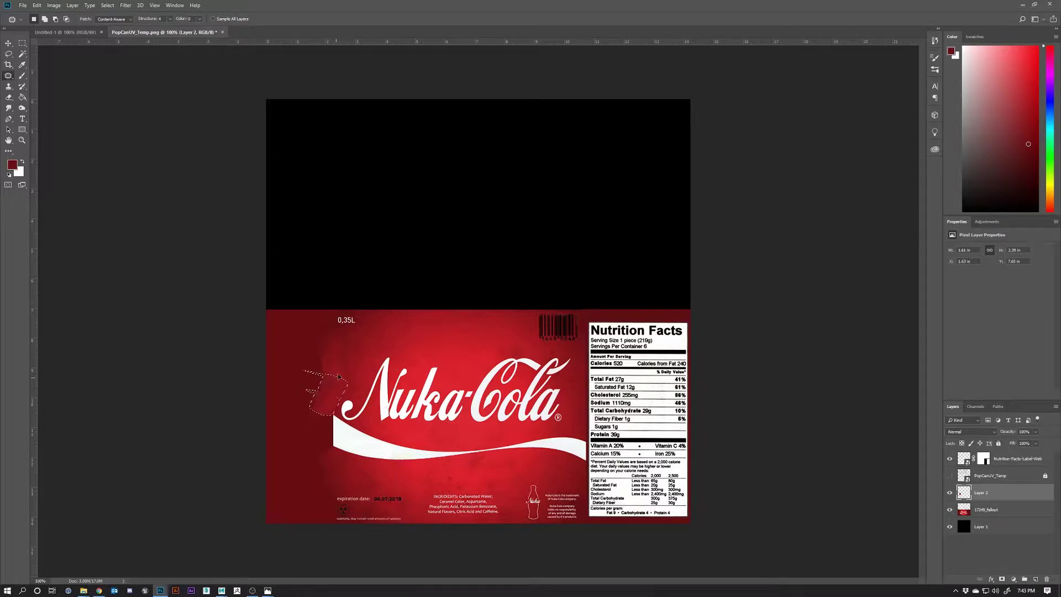
left_click_drag(339, 376, 371, 376)
mouse_move(313, 411)
left_mouse_down()
mouse_move(301, 390)
mouse_move(345, 390)
left_mouse_up()
mouse_move(292, 363)
left_mouse_down()
mouse_move(286, 398)
mouse_move(320, 385)
mouse_move(327, 363)
mouse_move(289, 350)
mouse_move(346, 363)
mouse_move(300, 350)
mouse_move(328, 335)
mouse_move(322, 358)
left_mouse_up()
key("ctrl+d")
left_click_drag(323, 354, 350, 353)
key("ctrl+d")
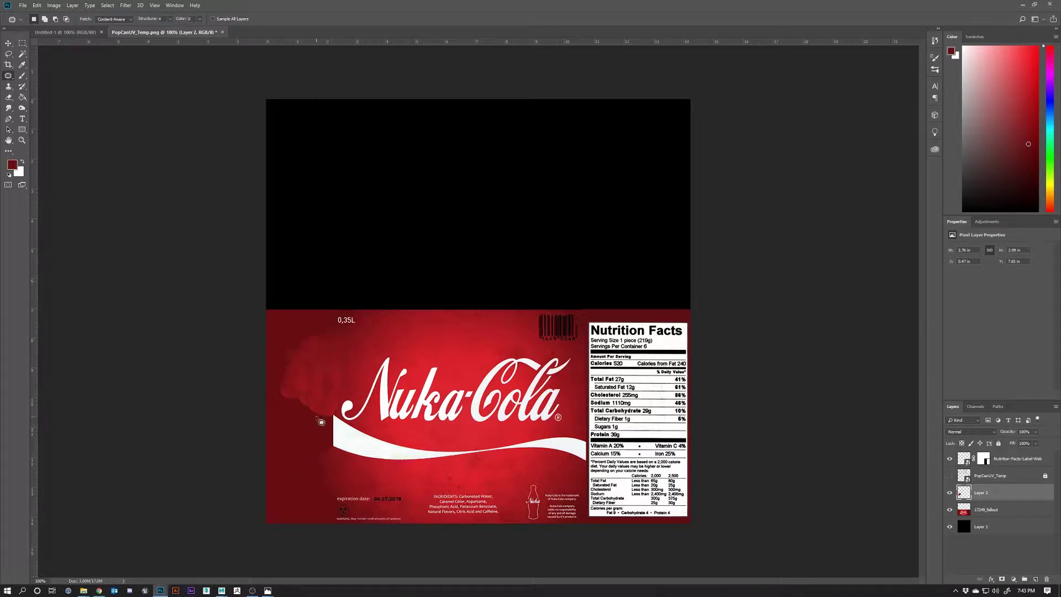
Step: Patch the lower edge of the blended area on Layer 2, just left of the swoosh's tip
mouse_move(299, 381)
left_mouse_down()
mouse_move(277, 389)
mouse_move(286, 427)
mouse_move(324, 416)
mouse_move(275, 373)
mouse_move(287, 452)
mouse_move(303, 437)
left_mouse_up()
key("ctrl+d")
mouse_move(307, 456)
left_mouse_down()
mouse_move(335, 472)
mouse_move(340, 442)
mouse_move(312, 418)
left_mouse_up()
Step: Compare the label with Layer 2 hidden, merge Layer 2 with 17249_fallout, and patch the rough edge beside the swoosh's left tip
left_click(950, 493)
left_click(950, 492)
left_click(988, 509, "shift")
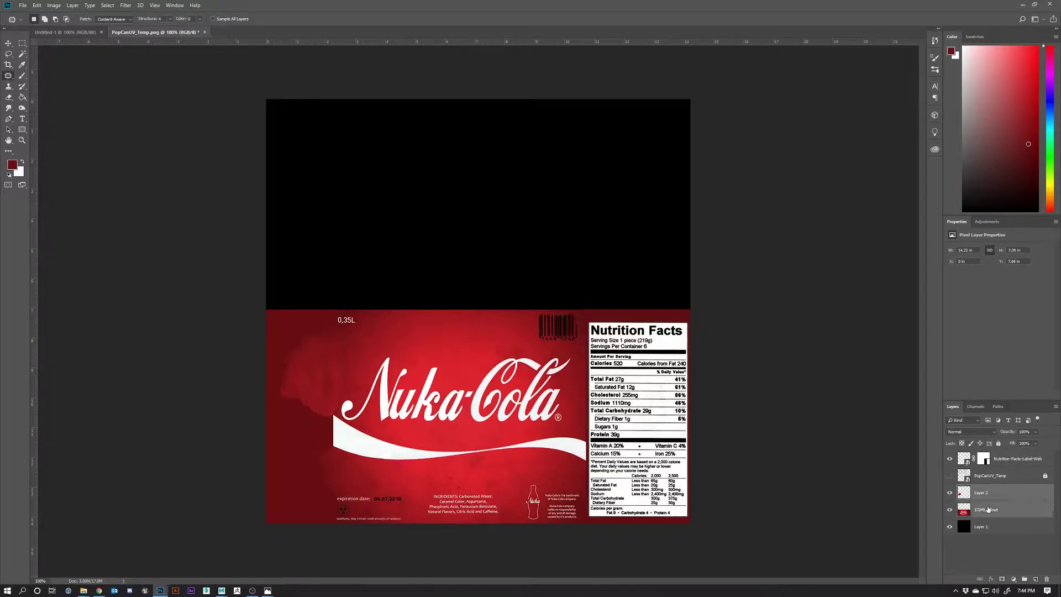
right_click(988, 509)
left_click(977, 401)
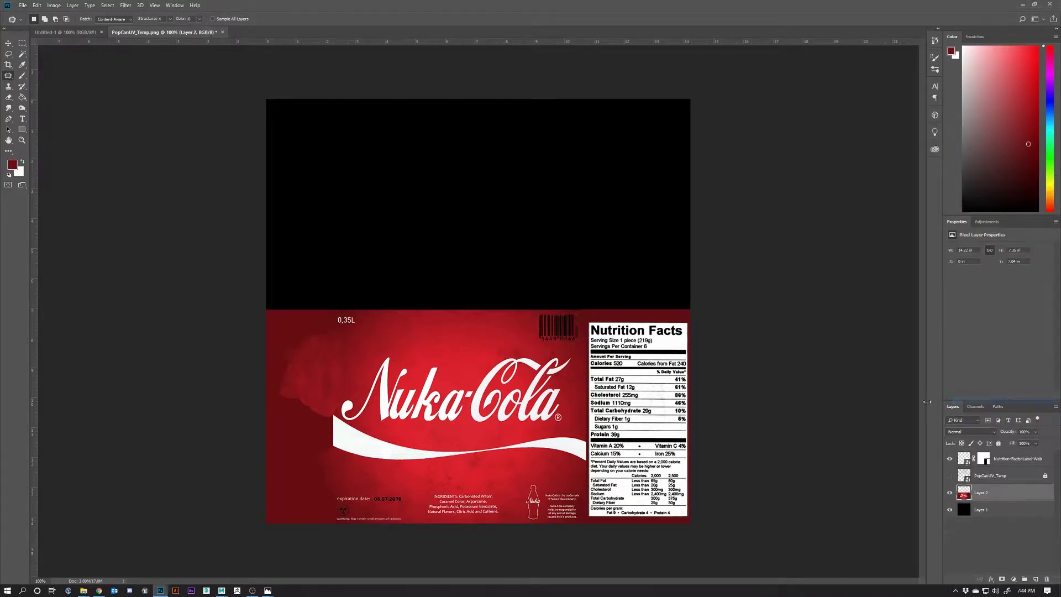
mouse_move(296, 390)
left_mouse_down()
mouse_move(323, 414)
mouse_move(306, 427)
mouse_move(284, 400)
mouse_move(296, 388)
mouse_move(315, 456)
mouse_move(343, 482)
mouse_move(310, 454)
left_mouse_up()
left_click_drag(311, 417, 324, 417)
Step: Copy the left end of the white swoosh with a selection about 1.1 by 1.75 in and paste it in place
left_click(22, 42)
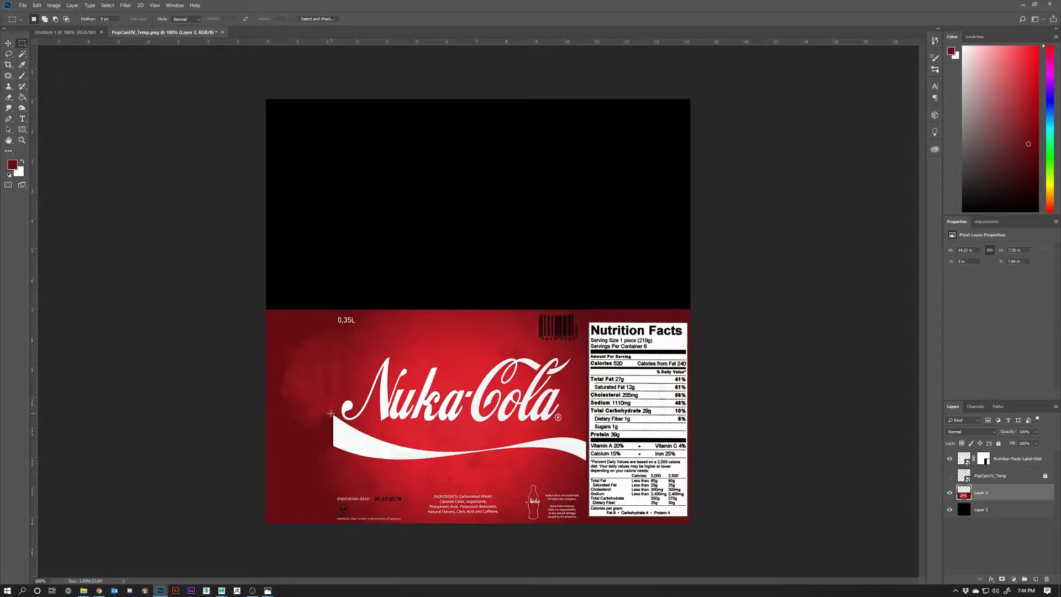
left_click_drag(332, 413, 374, 463)
left_click(331, 420)
left_click_drag(332, 412, 365, 465)
left_click(36, 5)
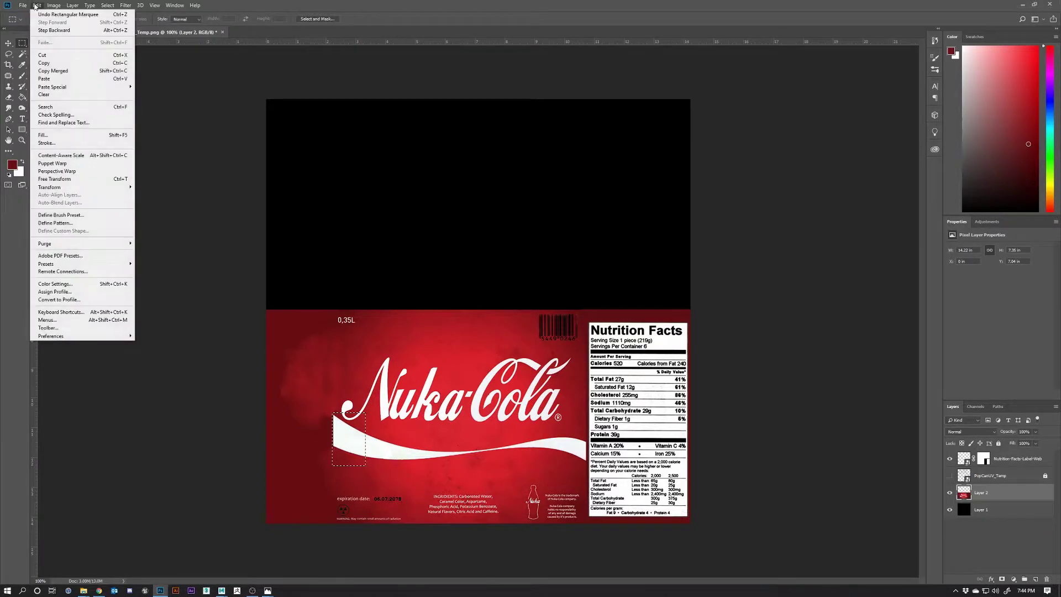
left_click(51, 64)
left_click(36, 5)
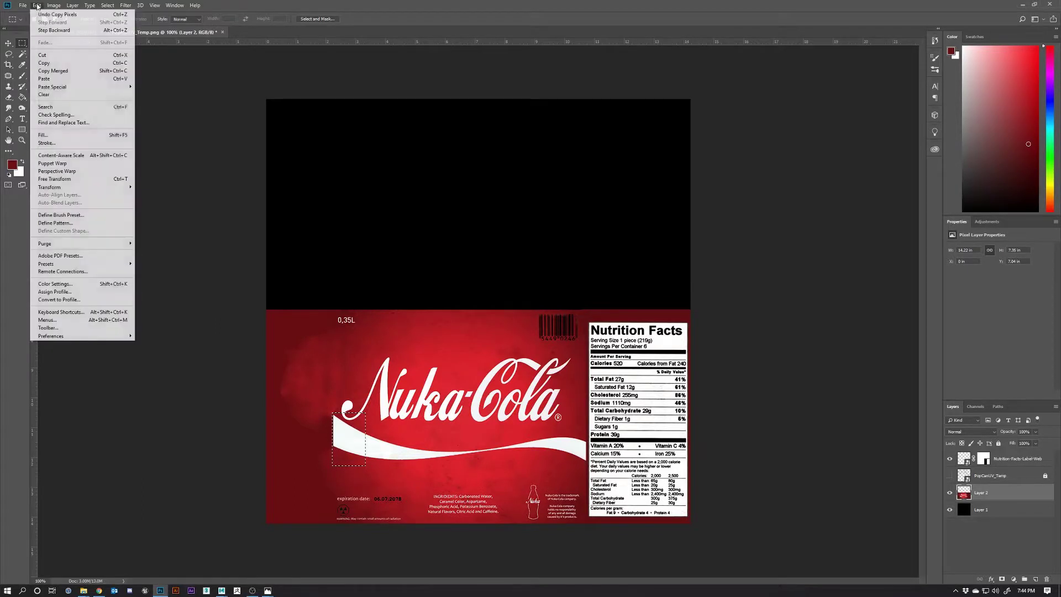
mouse_move(62, 87)
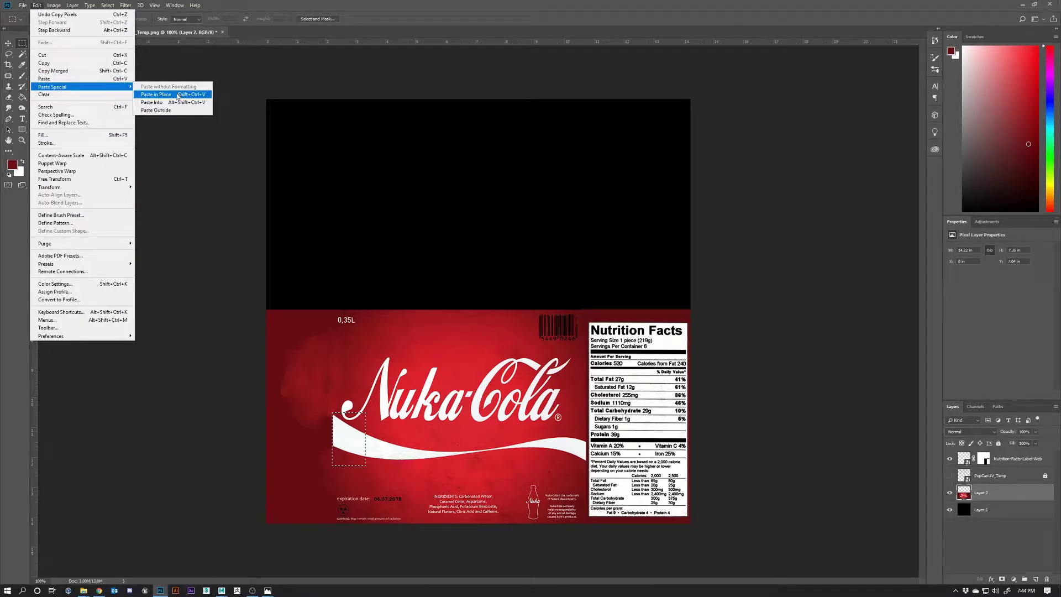
left_click(157, 95)
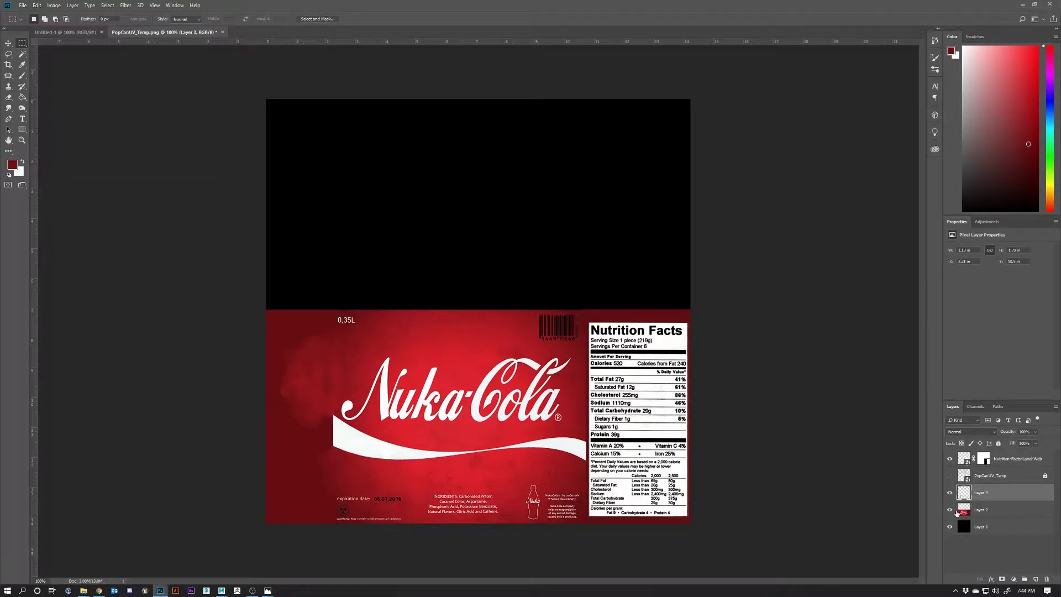
Step: Patch the background around the swoosh's left tip and in the label's upper-left corner on Layer 2
left_click(972, 515)
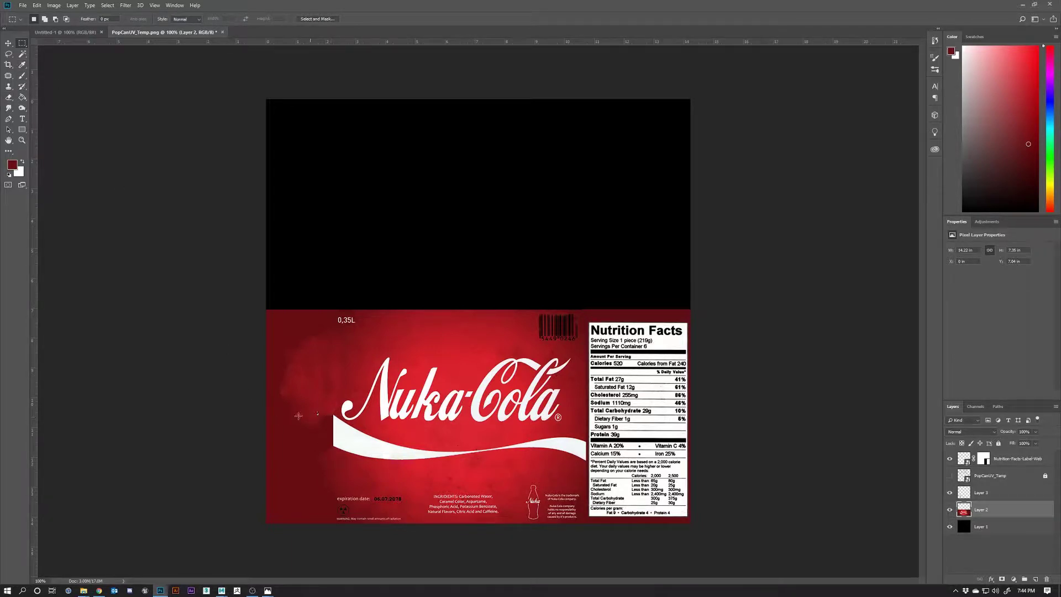
left_click(7, 78)
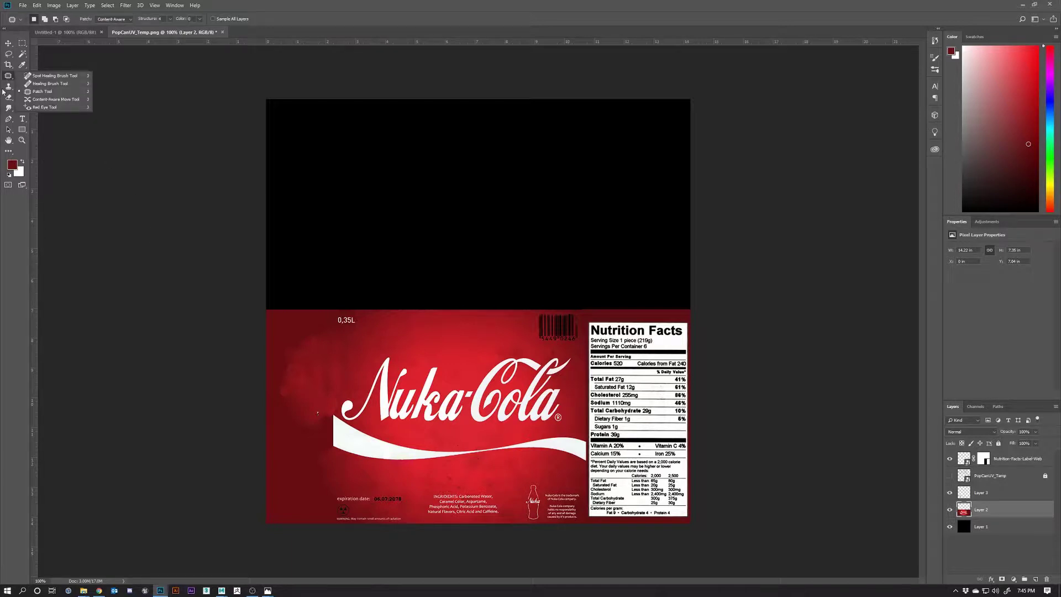
mouse_move(341, 460)
left_mouse_down()
mouse_move(299, 430)
mouse_move(328, 400)
left_mouse_up()
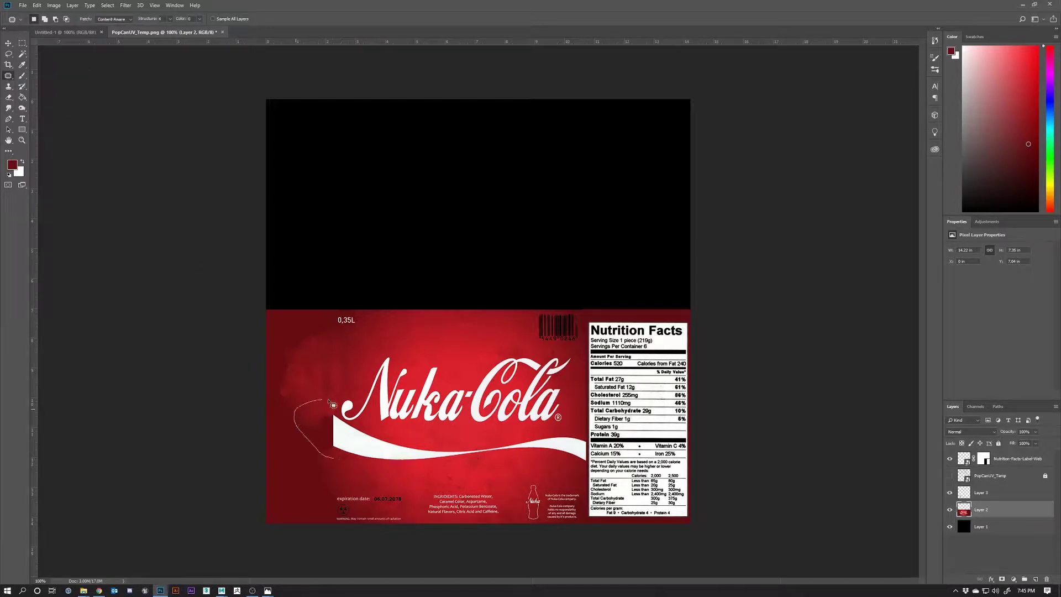
mouse_move(337, 467)
left_mouse_down()
mouse_move(393, 496)
mouse_move(392, 482)
mouse_move(411, 489)
mouse_move(351, 481)
left_mouse_up()
key("ctrl+d")
mouse_move(354, 427)
left_mouse_down()
mouse_move(362, 408)
mouse_move(322, 391)
mouse_move(334, 432)
left_mouse_up()
left_click_drag(364, 376, 359, 373)
left_click_drag(330, 397, 332, 417)
mouse_move(329, 470)
left_mouse_down()
mouse_move(341, 460)
mouse_move(307, 441)
mouse_move(341, 453)
mouse_move(323, 462)
mouse_move(331, 483)
mouse_move(312, 431)
mouse_move(332, 485)
mouse_move(302, 440)
left_mouse_up()
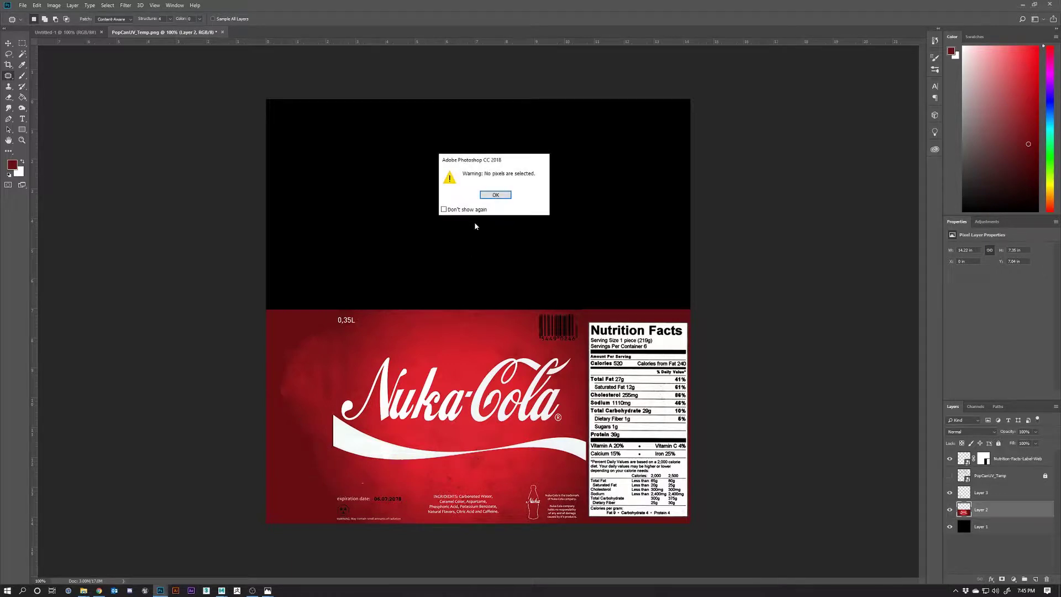
left_click(495, 195)
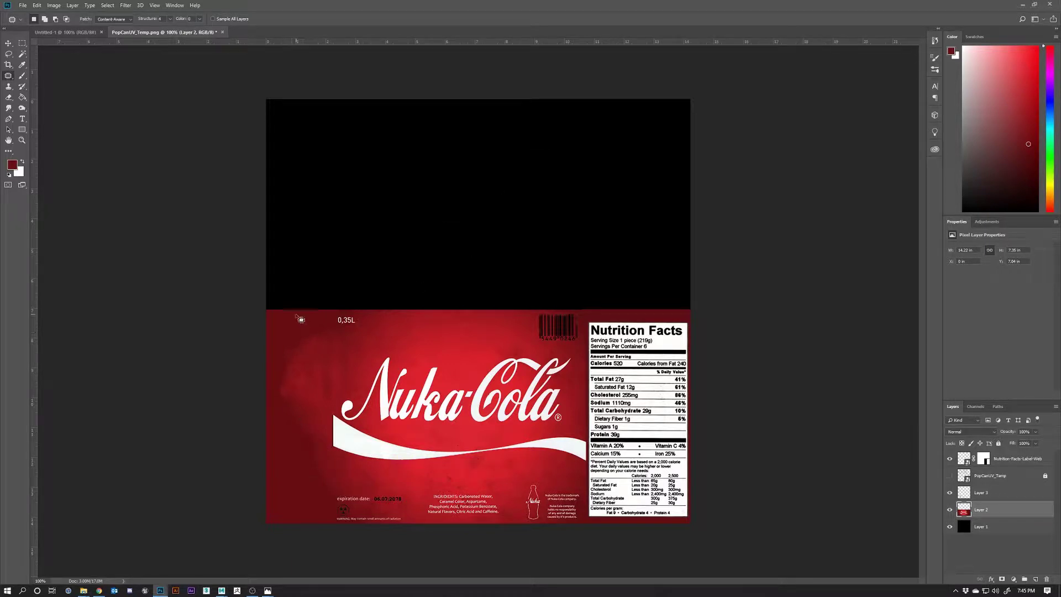
mouse_move(335, 322)
left_mouse_down()
mouse_move(313, 332)
mouse_move(405, 341)
mouse_move(377, 336)
mouse_move(344, 365)
left_mouse_up()
key("ctrl+d")
Step: Sample the dark red above the nutrition panel and fill a thin strip along the label's left edge with it
left_click(23, 65)
left_click_drag(648, 315, 652, 311)
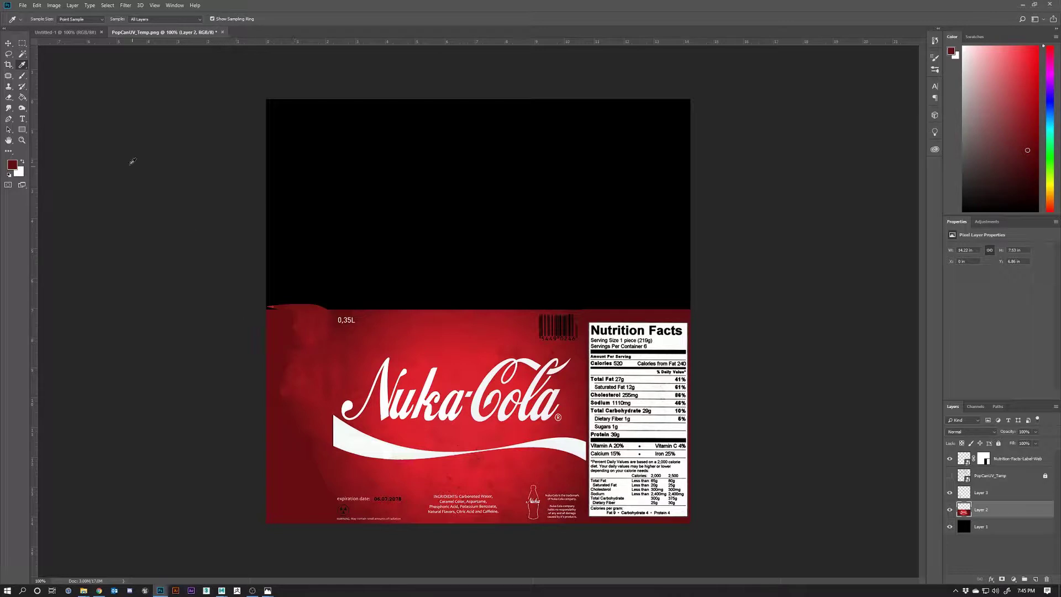
left_click(20, 45)
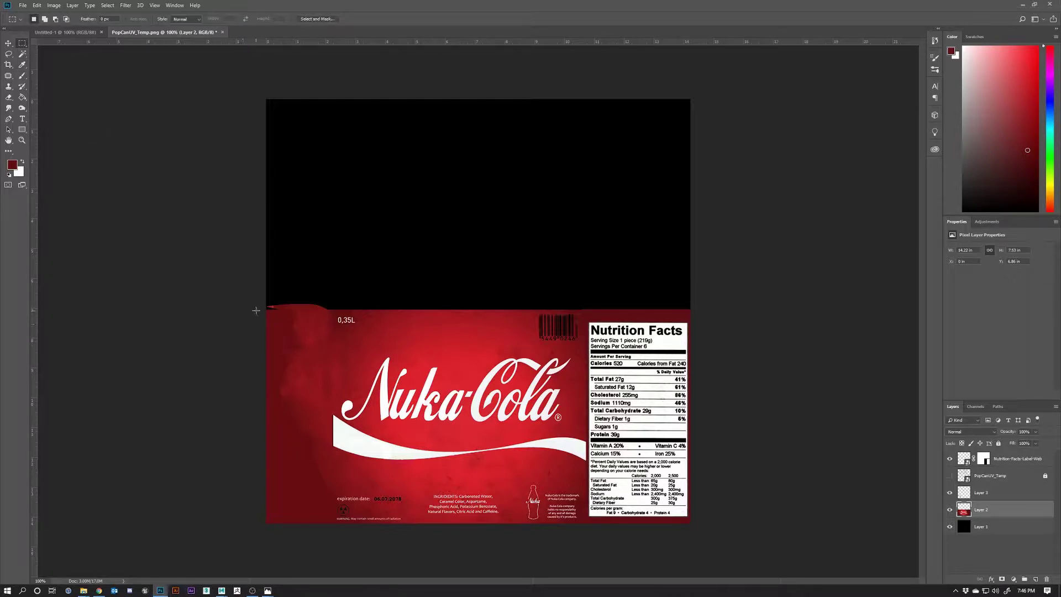
left_click_drag(266, 304, 269, 565)
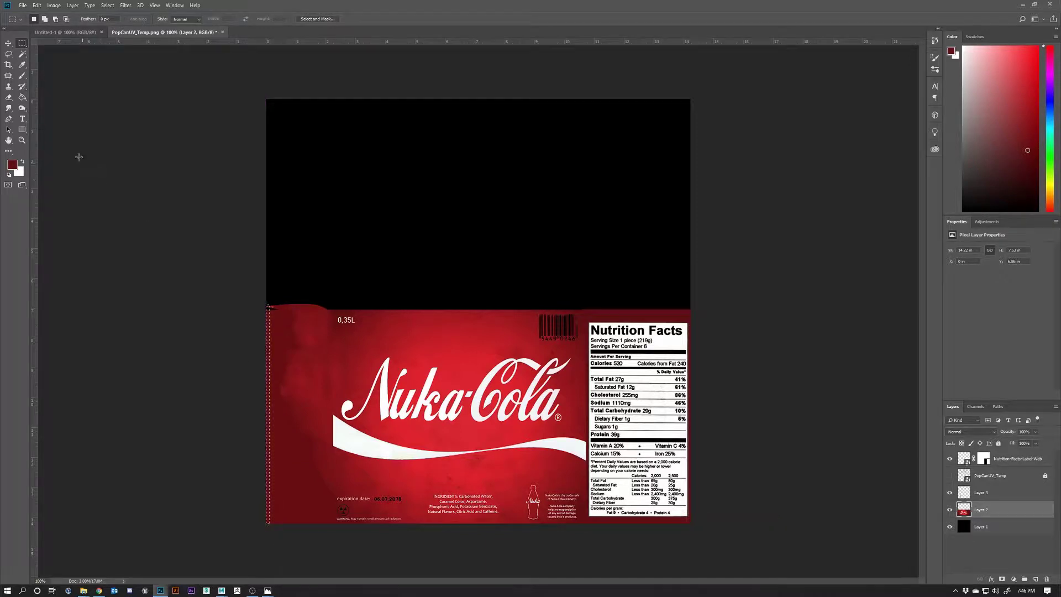
left_click(23, 98)
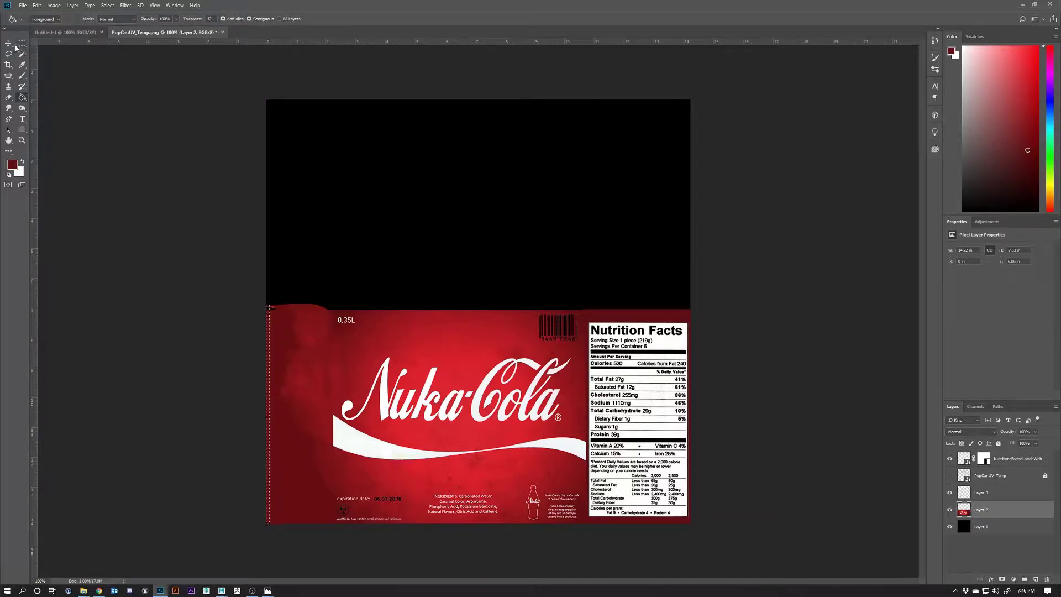
key("ctrl+d")
Step: Set the Smudge tool to the Soft Round Pressure Opacity brush and reduce its size
key("ctrl+plus")
scroll(360, 497, "down", 2)
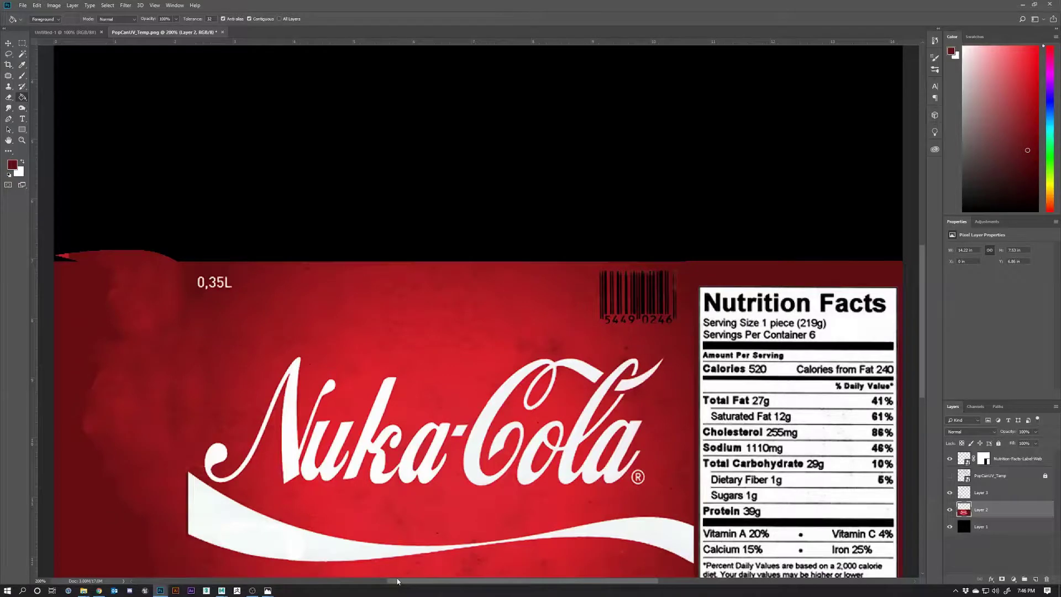
left_click_drag(430, 582, 351, 568)
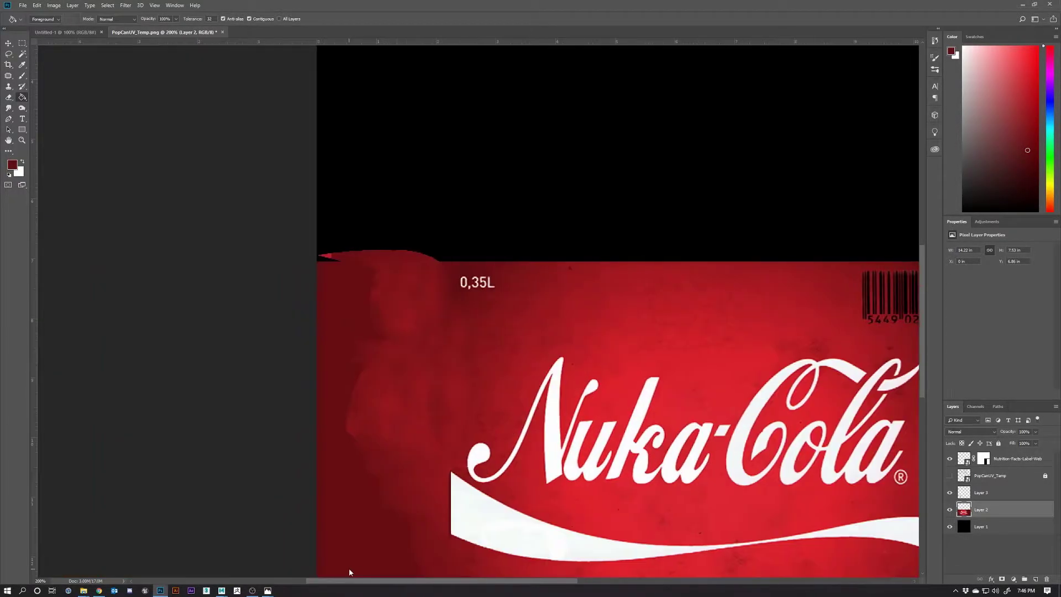
key("w")
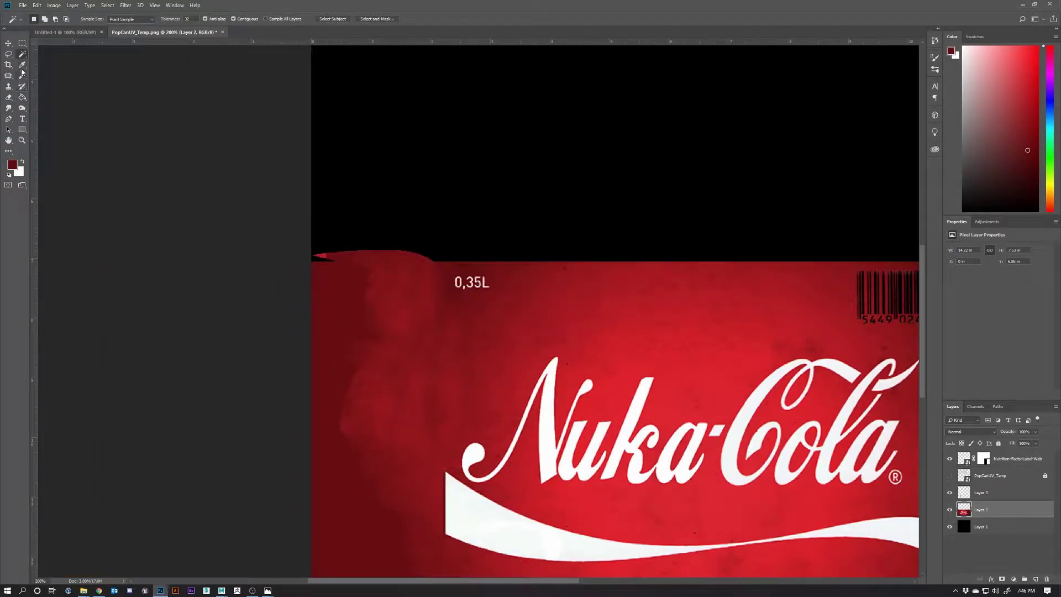
left_click(9, 77)
left_click(9, 78)
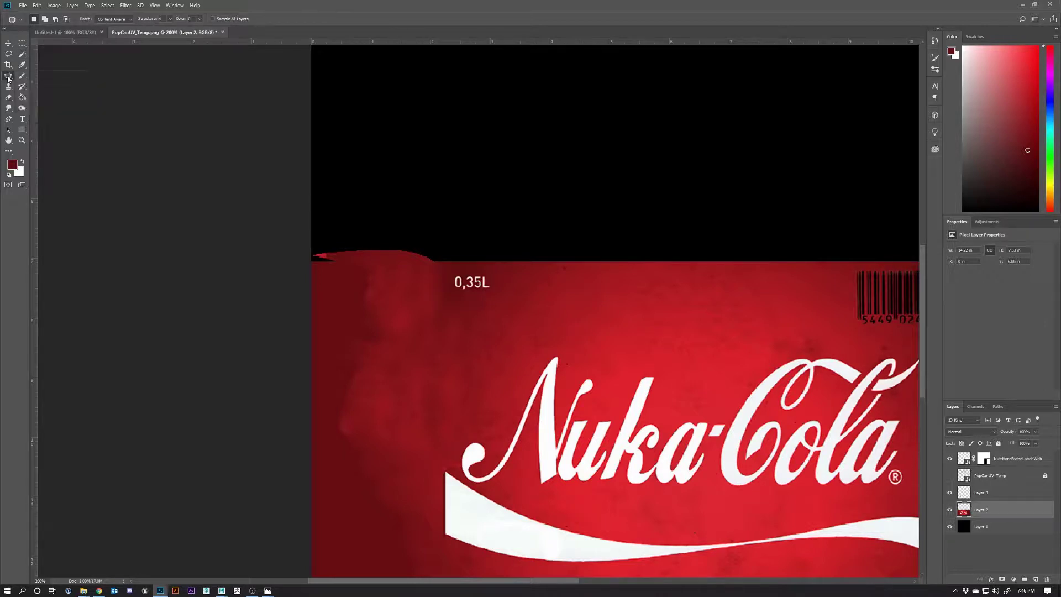
left_click(8, 107)
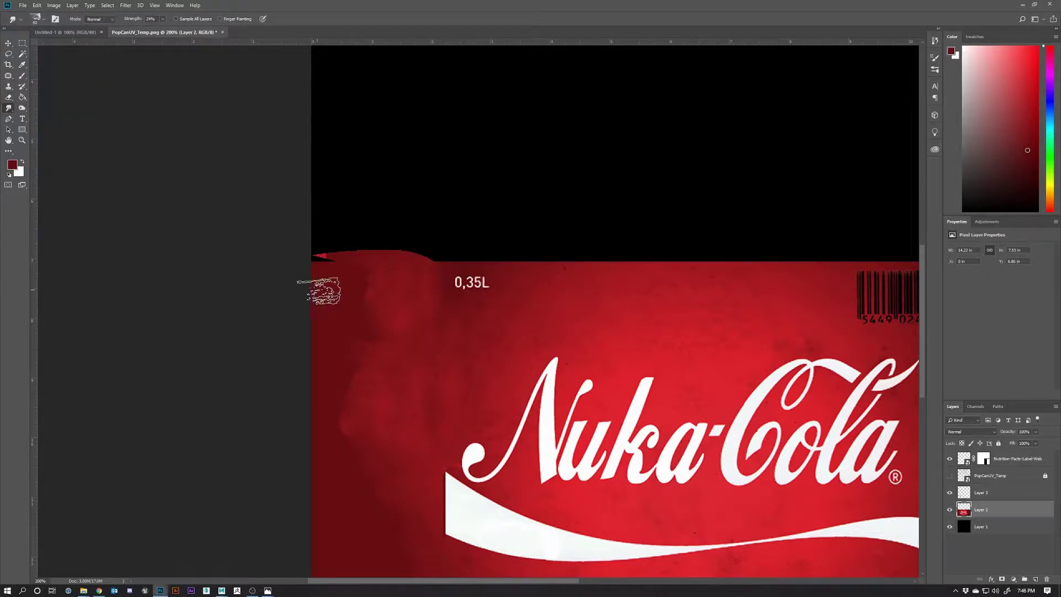
left_click(44, 20)
scroll(72, 122, "up", 10)
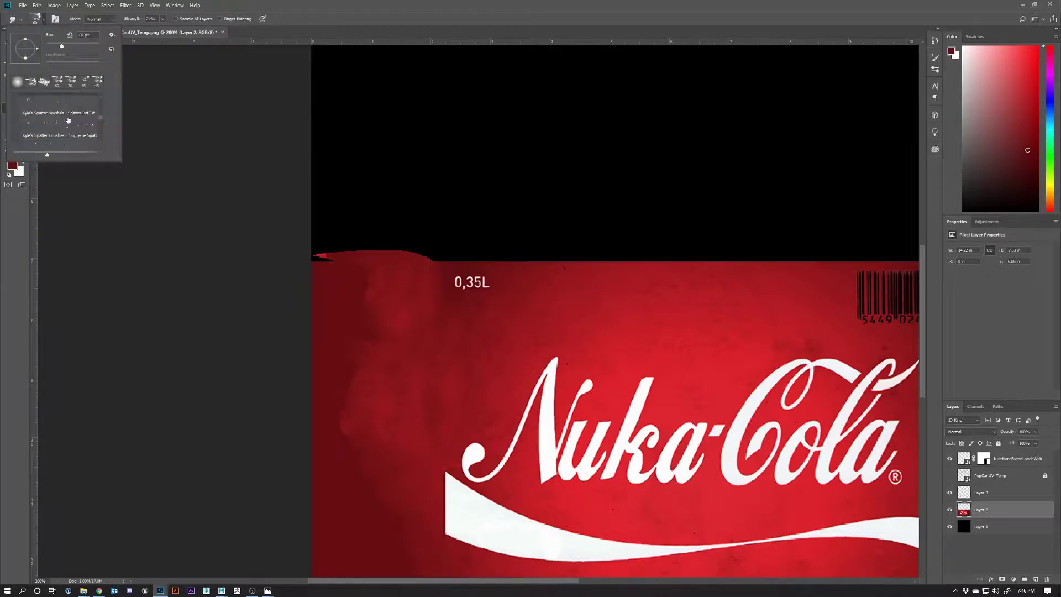
scroll(71, 123, "up", 2)
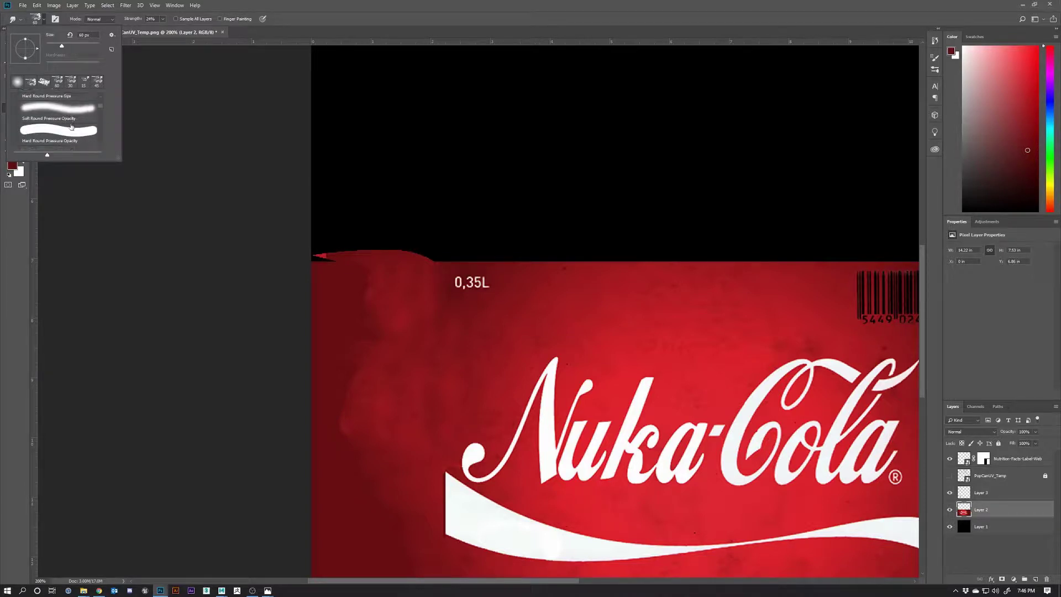
left_click(66, 109)
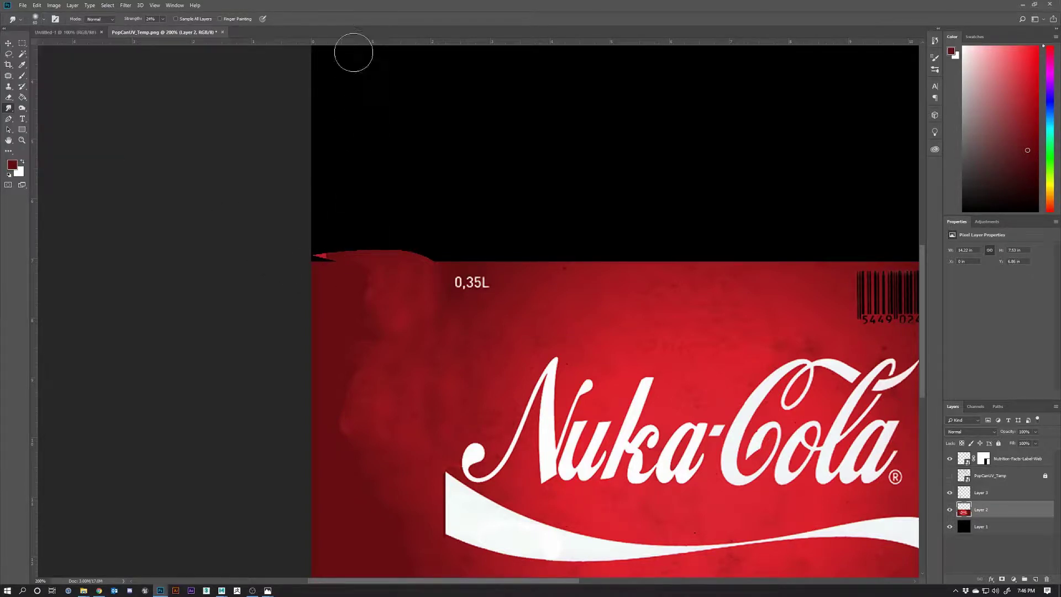
left_click(353, 52)
key("bracketleft")
key("bracketleft")
key("bracketleft")
Step: Try to soften the background along the label's left edge with the Blur tool
right_click(10, 111)
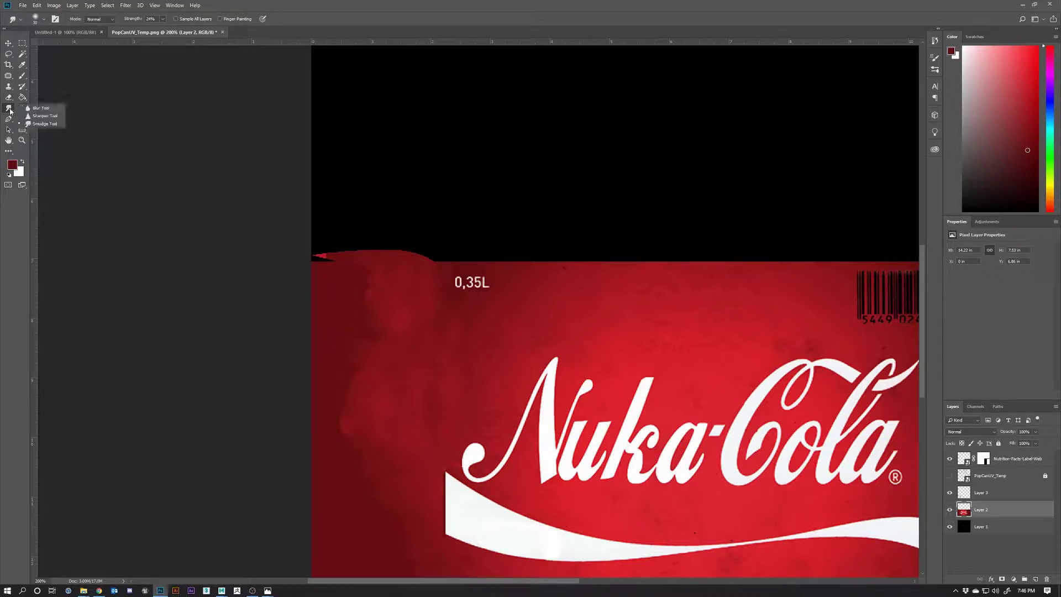
left_click(34, 108)
mouse_move(328, 306)
left_mouse_down()
mouse_move(327, 272)
mouse_move(328, 325)
mouse_move(325, 260)
mouse_move(332, 381)
left_mouse_up()
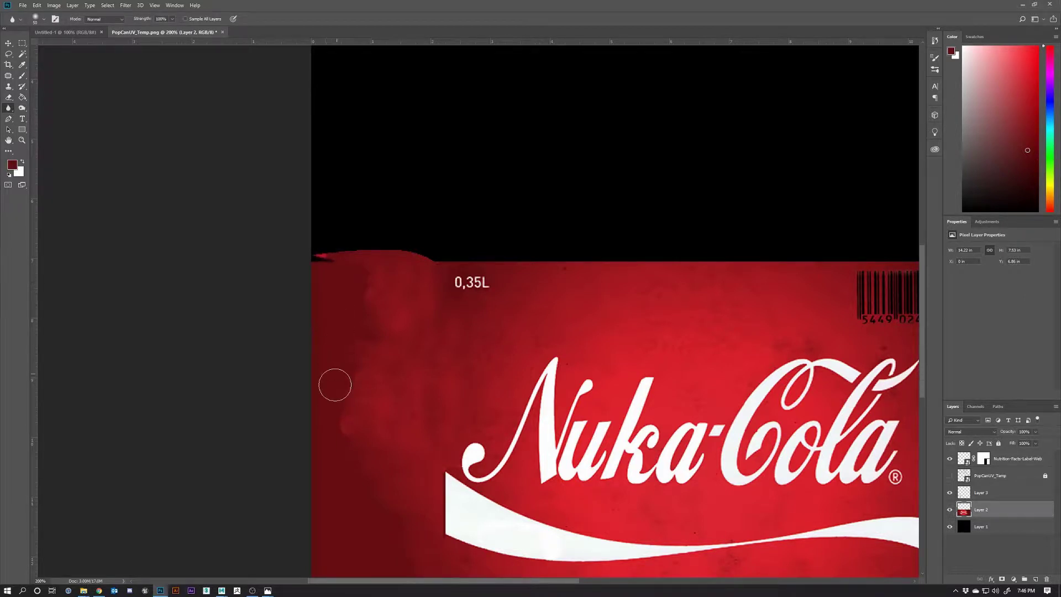
scroll(371, 456, "down", 2)
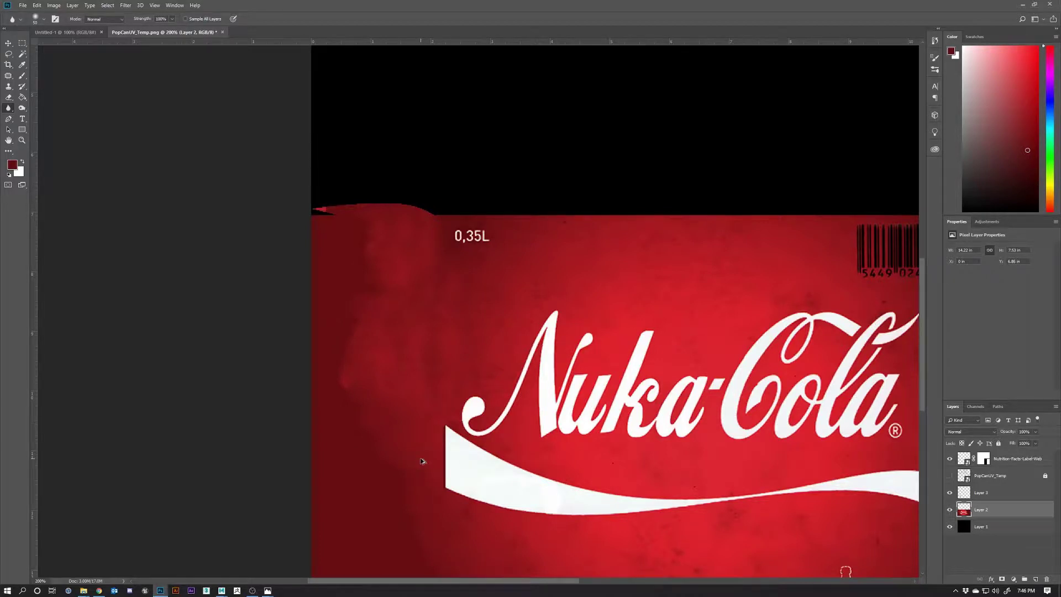
Step: Stretch the selected strip on the label's left edge to about 0.69 in wide and blur its inner edge
key("ctrl+h")
key("ctrl+t")
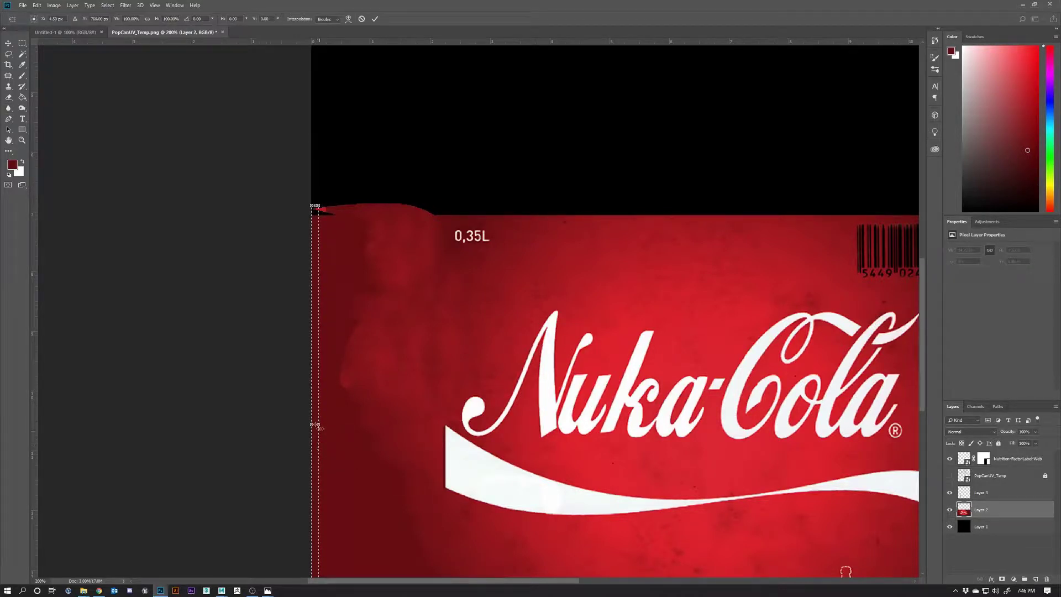
left_click_drag(315, 424, 353, 424)
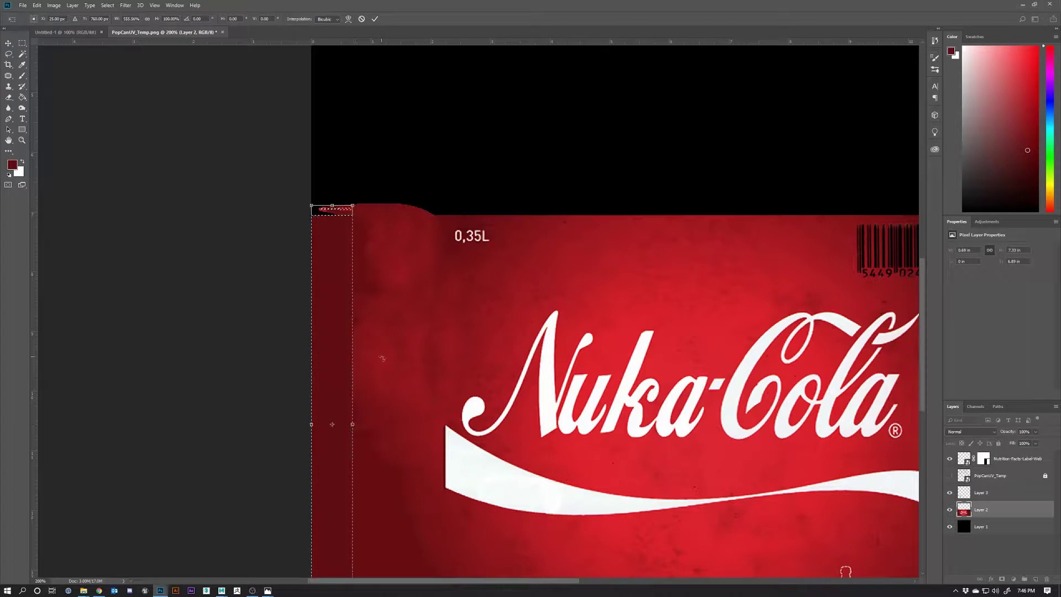
left_click(374, 18)
key("r")
key("ctrl+d")
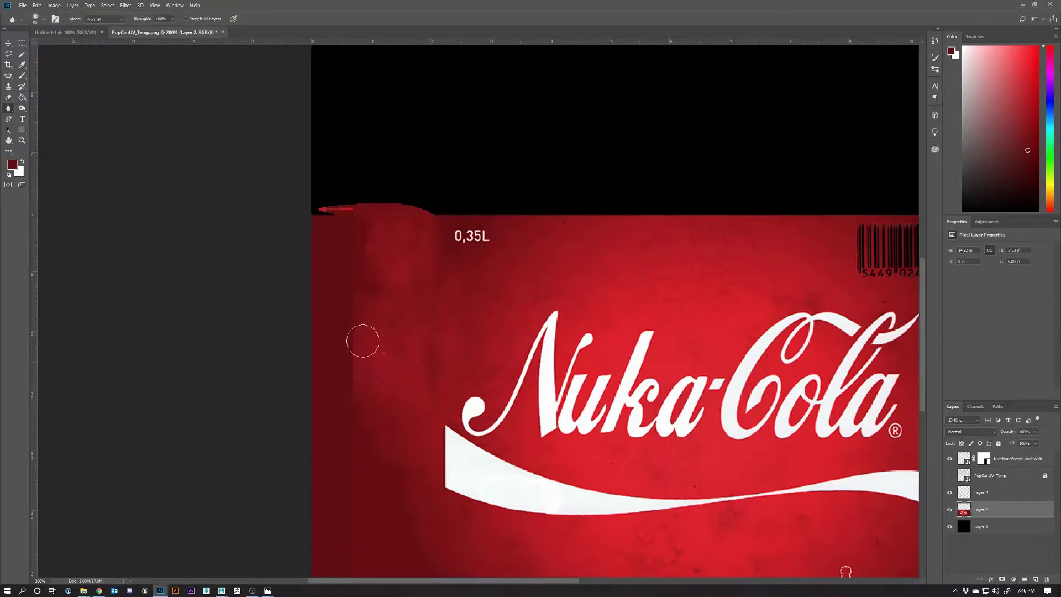
mouse_move(361, 327)
left_mouse_down()
mouse_move(357, 281)
mouse_move(350, 331)
mouse_move(353, 275)
mouse_move(341, 253)
mouse_move(360, 528)
mouse_move(358, 414)
mouse_move(364, 477)
mouse_move(352, 476)
mouse_move(351, 564)
mouse_move(369, 455)
mouse_move(375, 478)
mouse_move(364, 479)
mouse_move(351, 392)
mouse_move(357, 476)
mouse_move(351, 460)
mouse_move(342, 390)
mouse_move(360, 354)
mouse_move(364, 481)
mouse_move(367, 321)
mouse_move(344, 350)
mouse_move(359, 380)
mouse_move(349, 499)
mouse_move(360, 473)
mouse_move(373, 247)
mouse_move(367, 218)
mouse_move(362, 281)
mouse_move(363, 135)
mouse_move(340, 132)
mouse_move(395, 232)
mouse_move(426, 231)
mouse_move(401, 216)
mouse_move(411, 232)
mouse_move(381, 183)
left_mouse_up()
scroll(372, 475, "down", 4)
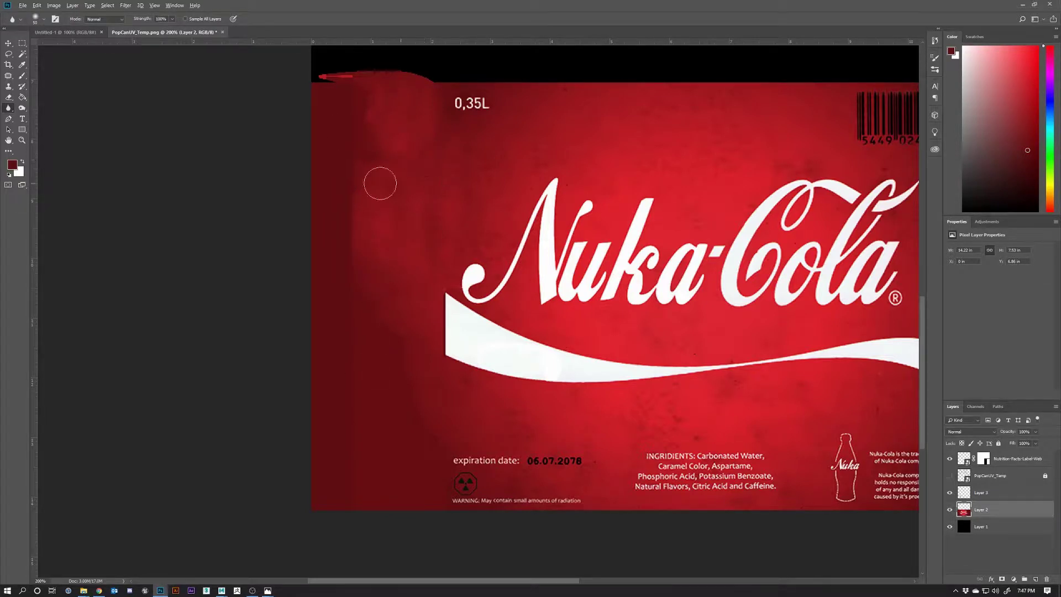
Step: Patch the background between the dark left strip and the Nuka-Cola lettering on Layer 2
left_click(8, 76)
mouse_move(440, 244)
left_mouse_down()
mouse_move(486, 237)
mouse_move(436, 246)
left_mouse_up()
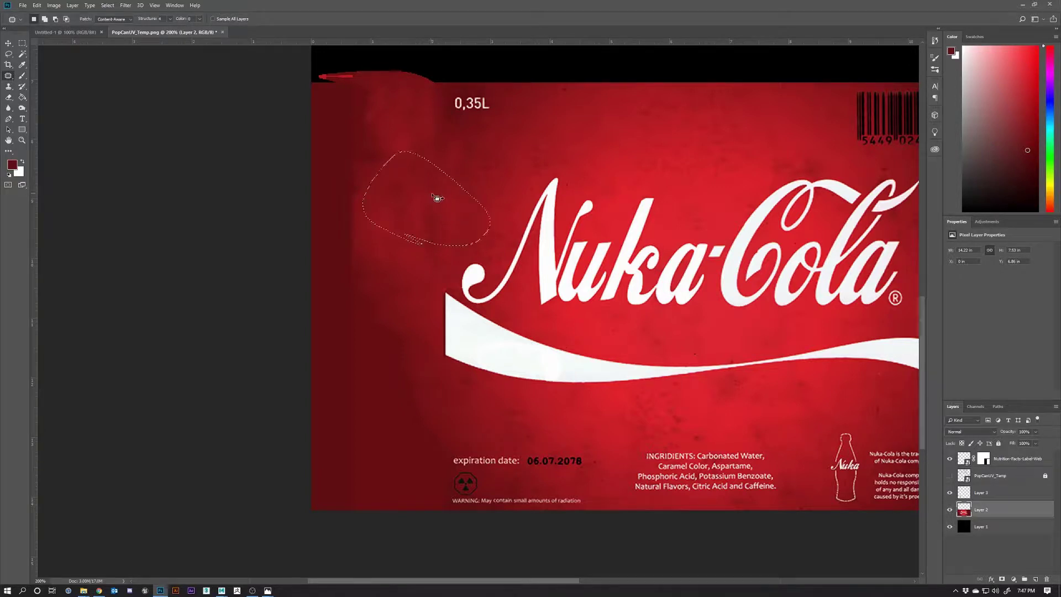
mouse_move(438, 199)
left_mouse_down()
mouse_move(381, 215)
mouse_move(407, 213)
mouse_move(407, 277)
left_mouse_up()
key("ctrl+d")
mouse_move(357, 247)
left_mouse_down()
mouse_move(360, 157)
mouse_move(371, 284)
left_mouse_up()
left_click_drag(369, 230, 395, 231)
key("ctrl+d")
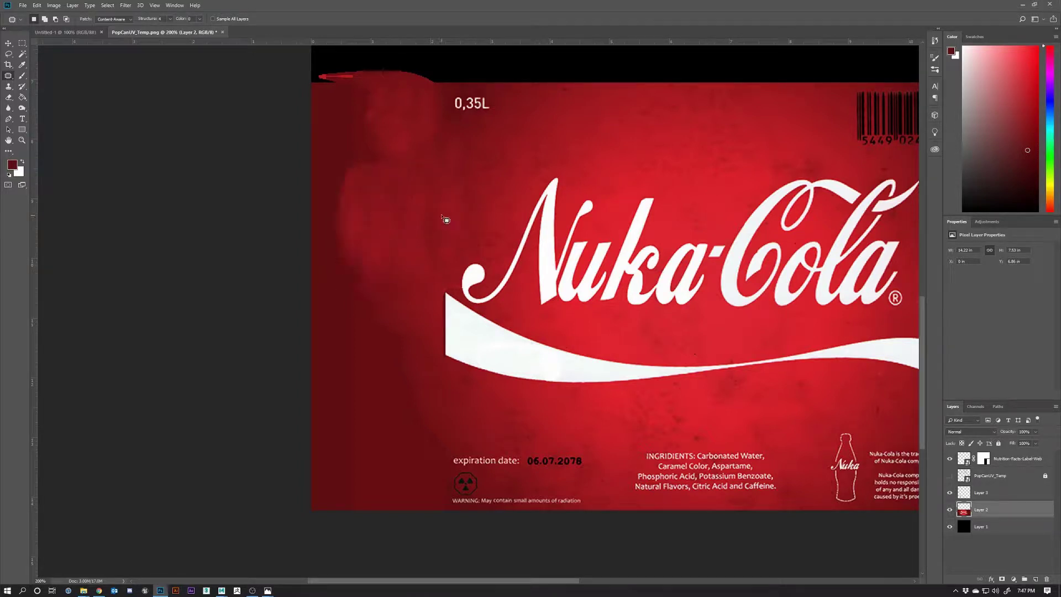
Step: Patch the remaining seam between the dark left strip and the red area beside and below the 0,35L text
mouse_move(350, 164)
left_mouse_down()
mouse_move(357, 203)
mouse_move(350, 165)
mouse_move(415, 178)
left_mouse_up()
key("ctrl+d")
mouse_move(358, 128)
left_mouse_down()
mouse_move(390, 145)
mouse_move(367, 146)
mouse_move(419, 218)
left_mouse_up()
left_click(497, 197)
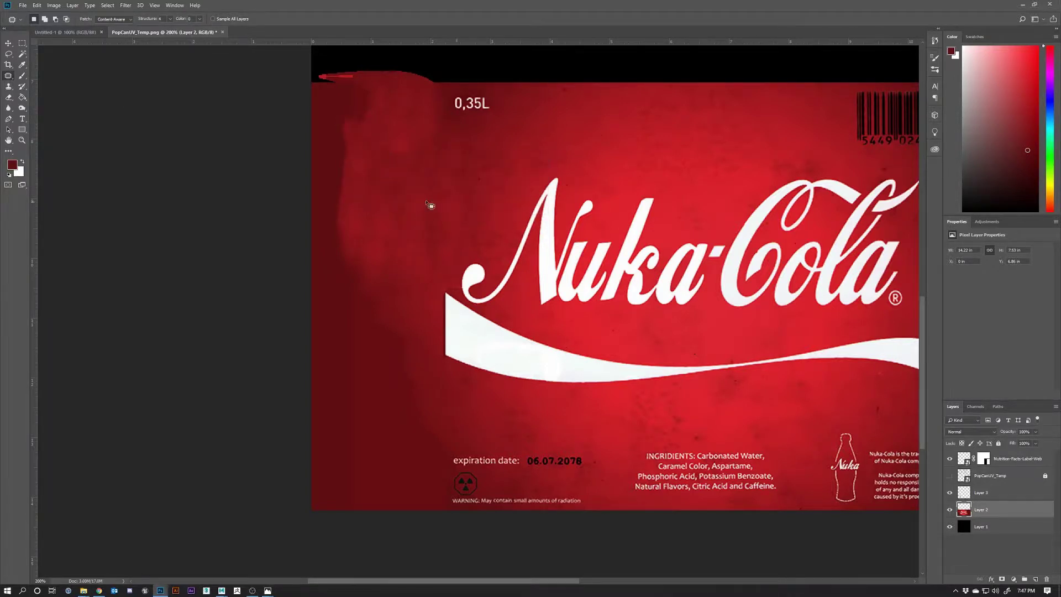
Step: Soften the patched area's rough left border with the Blur and Smudge tools, using a smaller brush
left_click(9, 107)
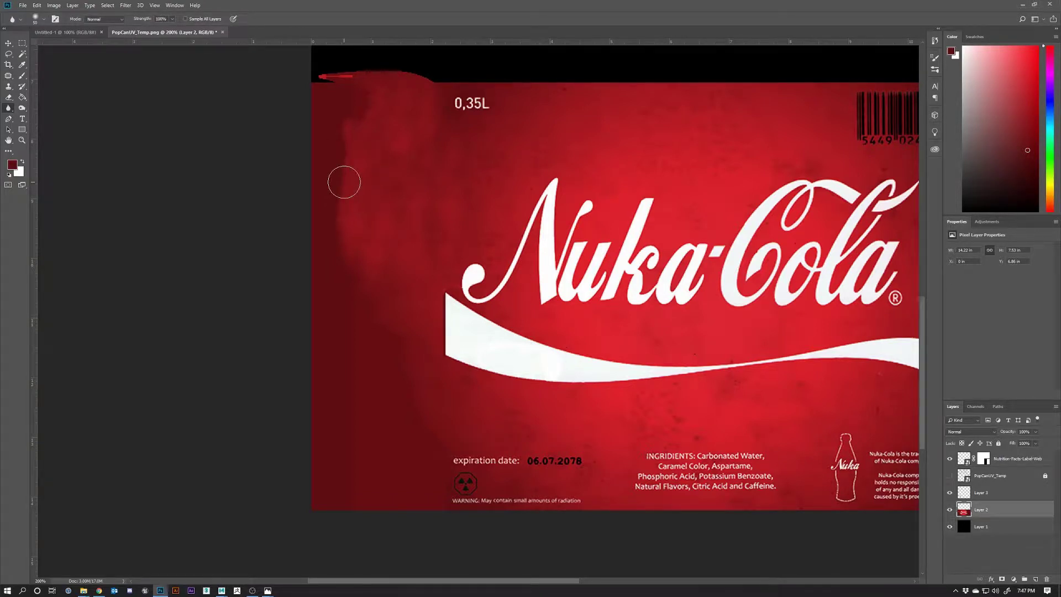
key("p")
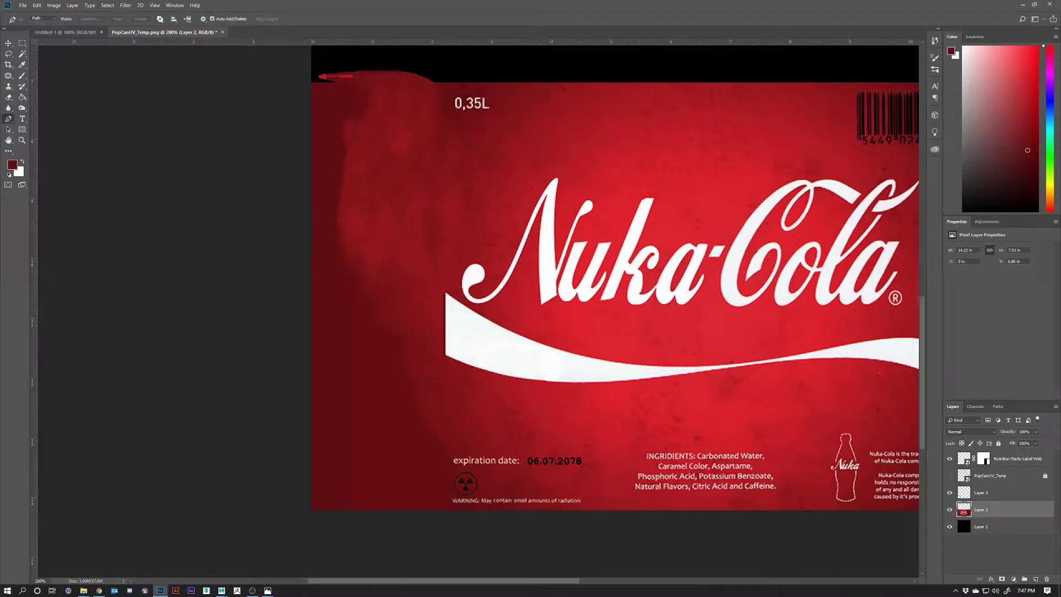
left_click(9, 108)
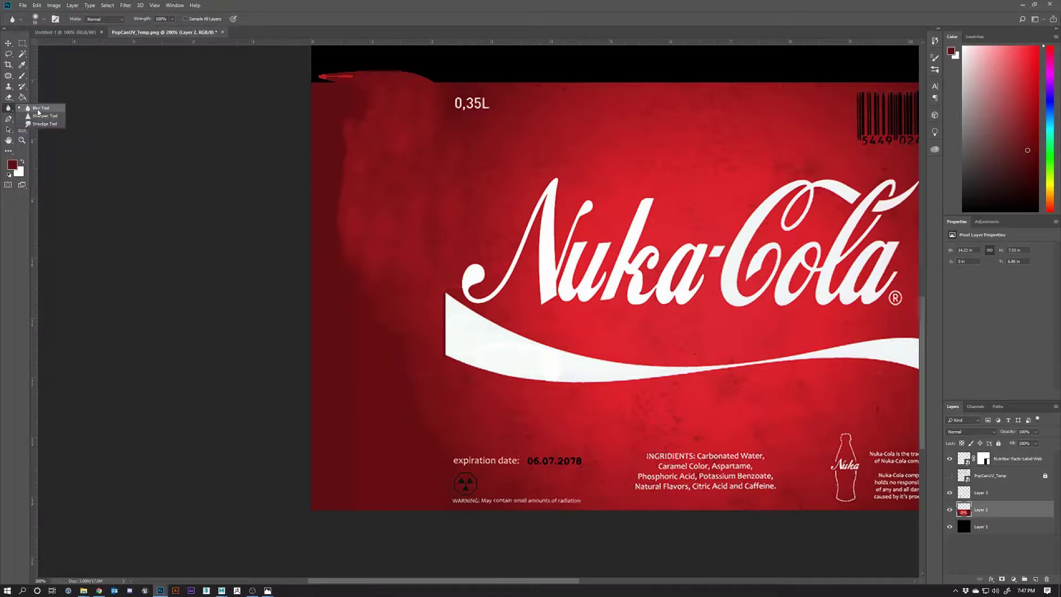
key("bracketleft")
key("bracketleft")
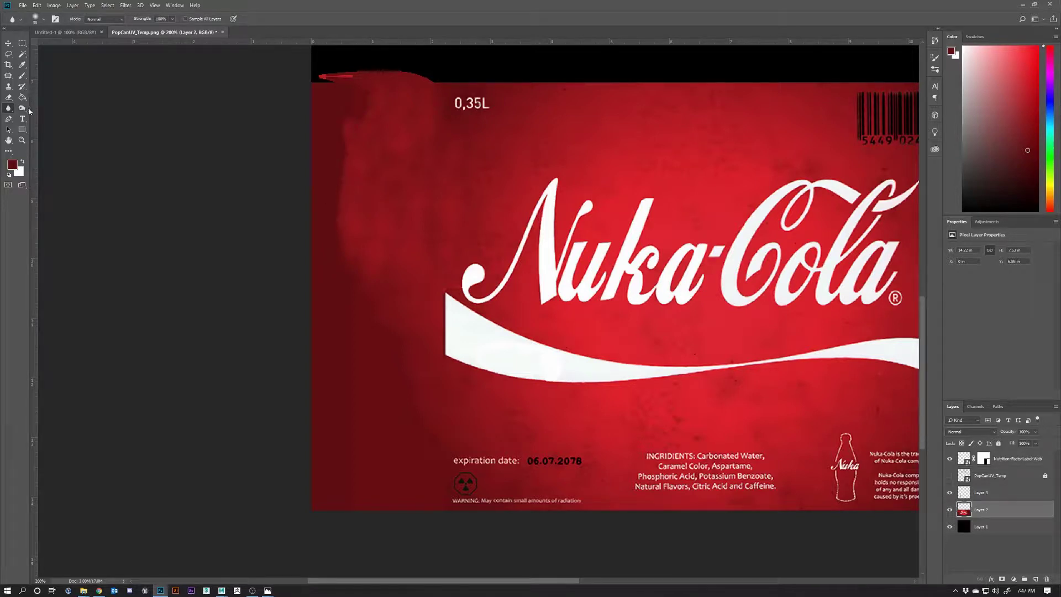
right_click(9, 112)
left_click(39, 124)
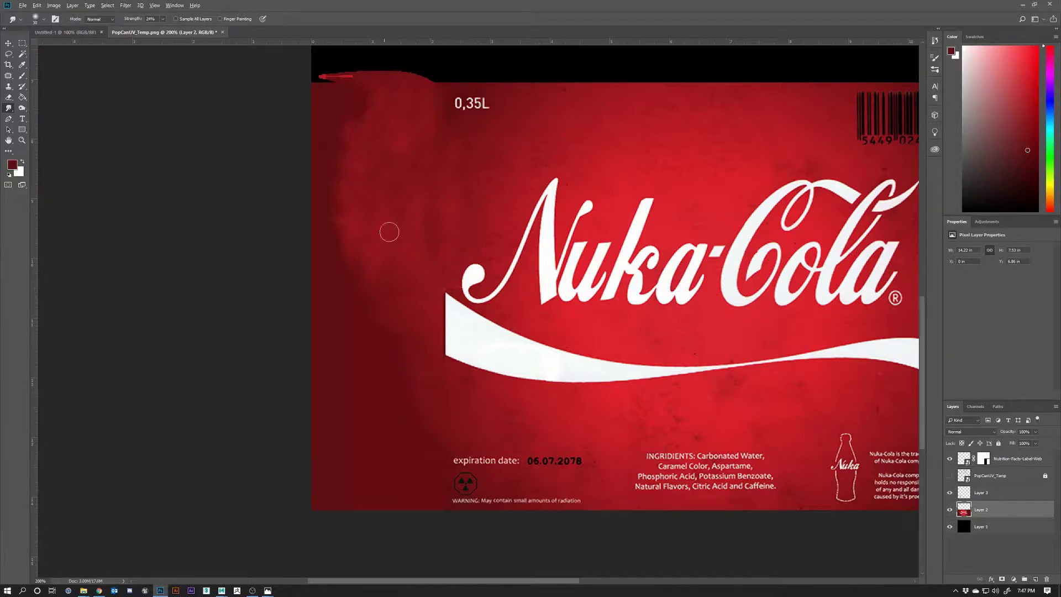
Step: Examine the blended red area on the label's left side both close up and against the whole label
key("ctrl+minus")
key("ctrl+minus")
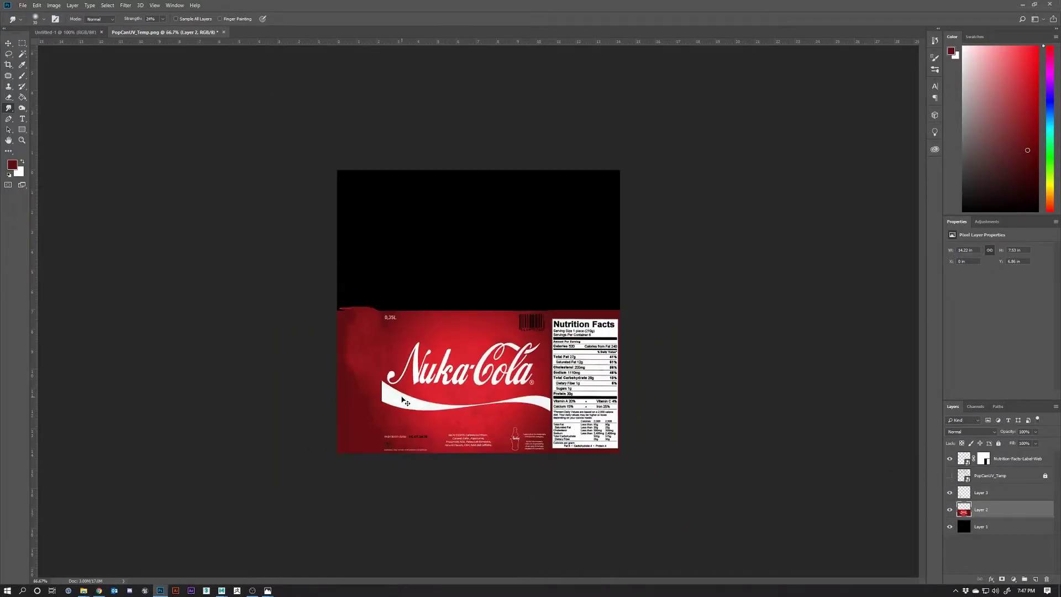
key("ctrl+plus")
key("ctrl+plus")
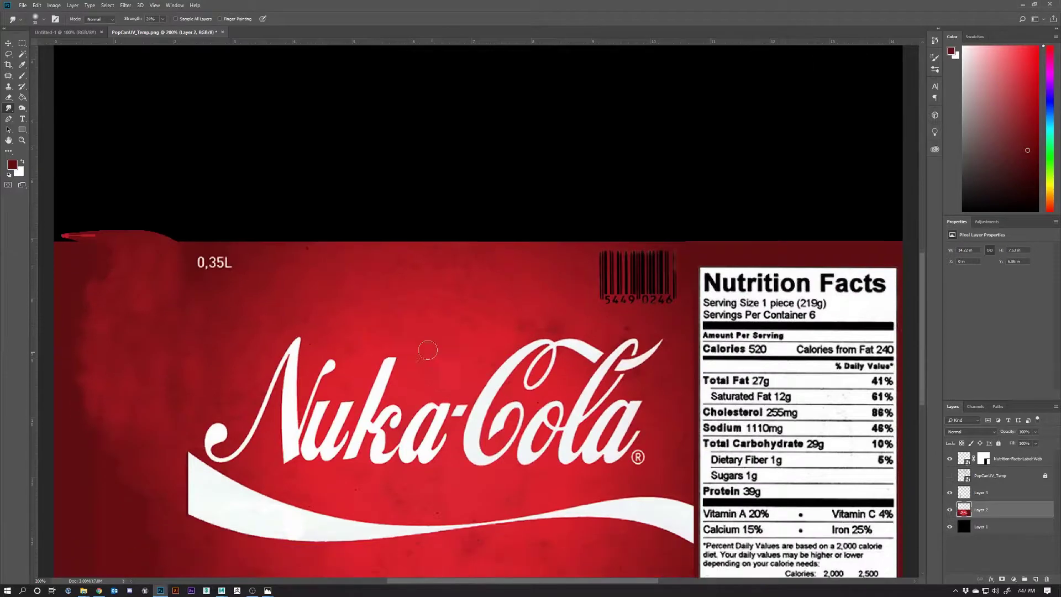
scroll(431, 321, "down", 1)
left_click_drag(481, 585, 408, 580)
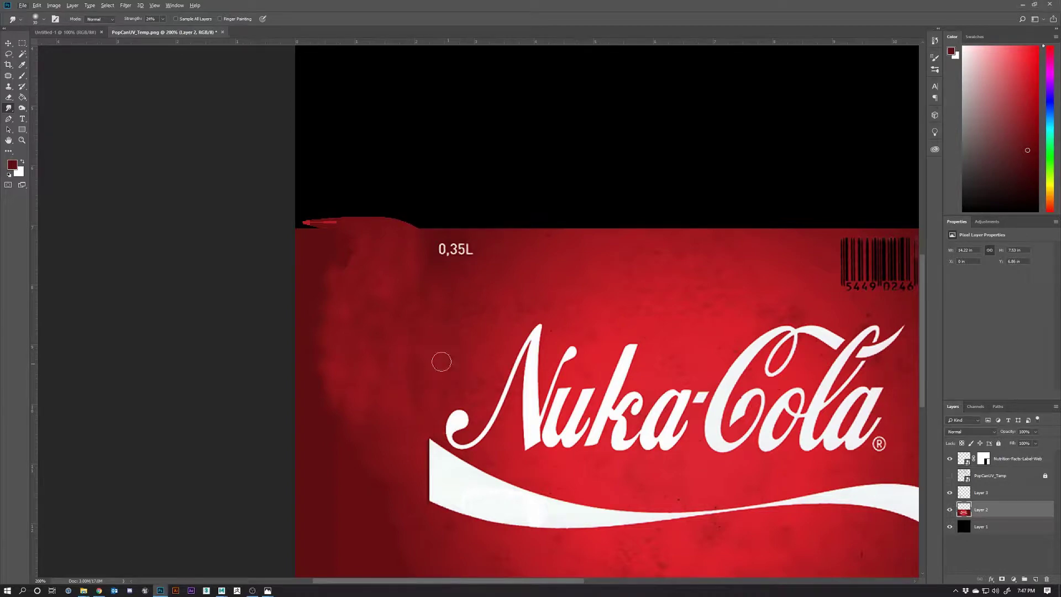
scroll(387, 376, "down", 2)
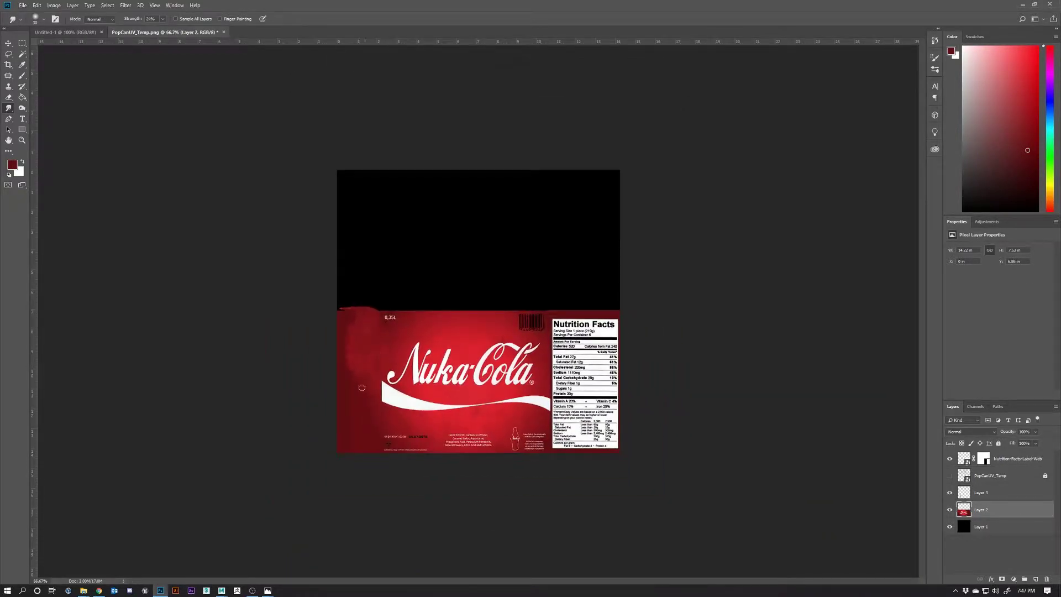
scroll(368, 372, "down", 1)
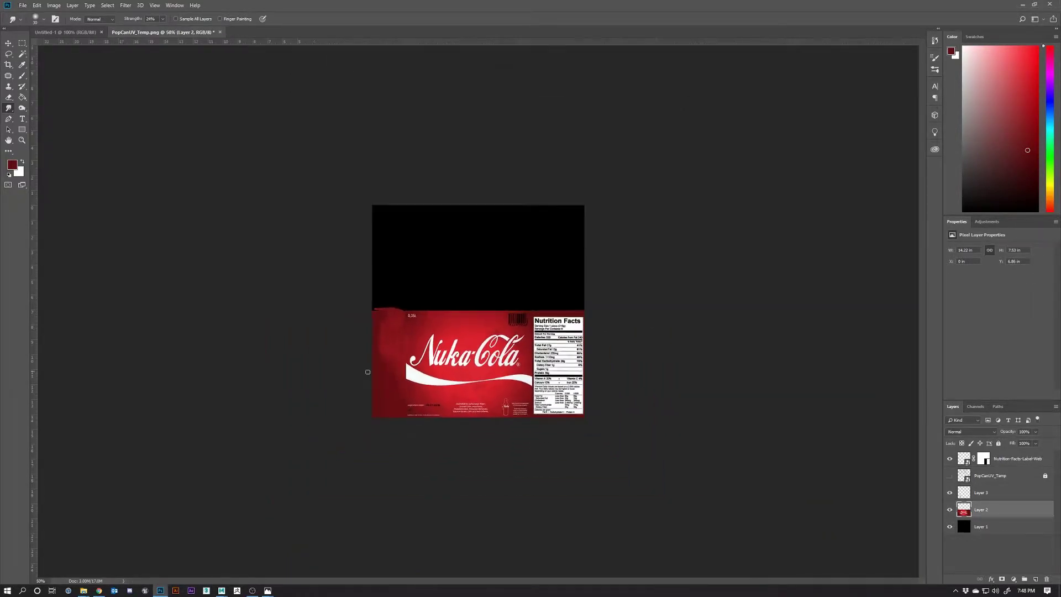
scroll(367, 381, "up", 3)
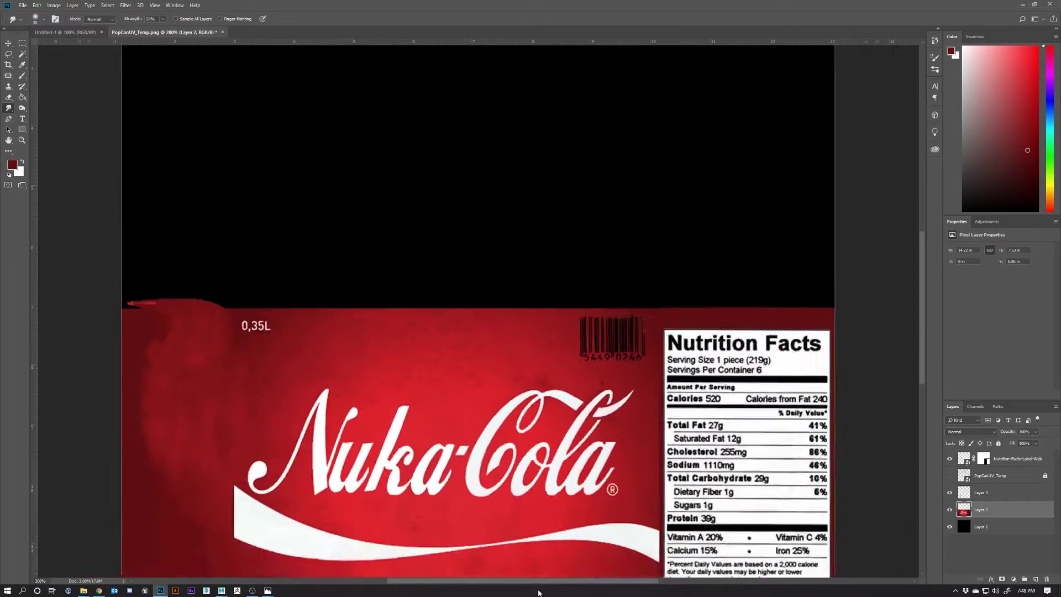
scroll(453, 480, "down", 1)
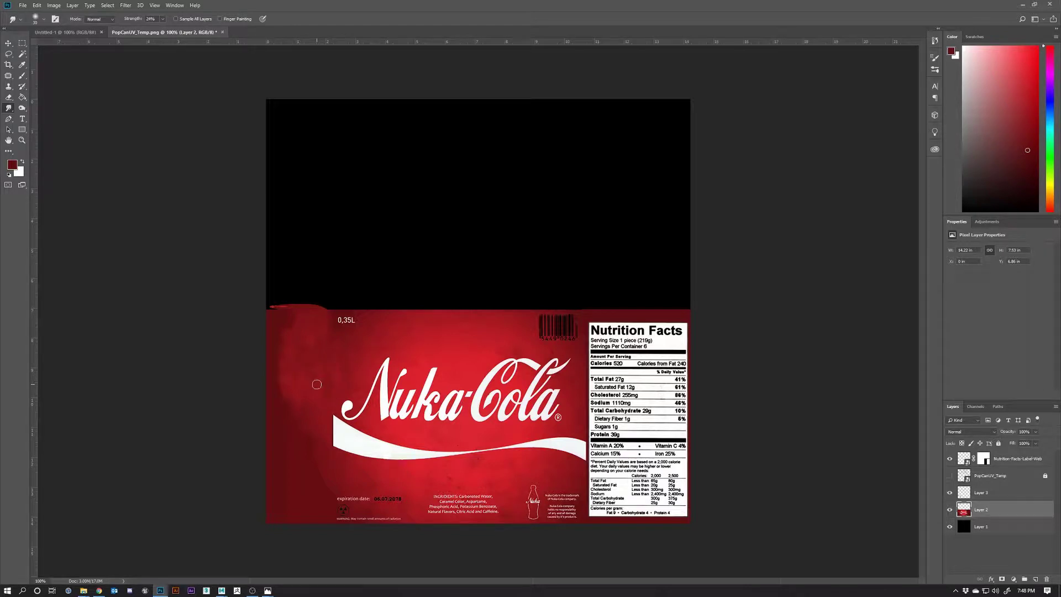
Step: Try toning down the patched red area with dark grey brush strokes on a new low-opacity layer, and discard that layer
left_click(23, 77)
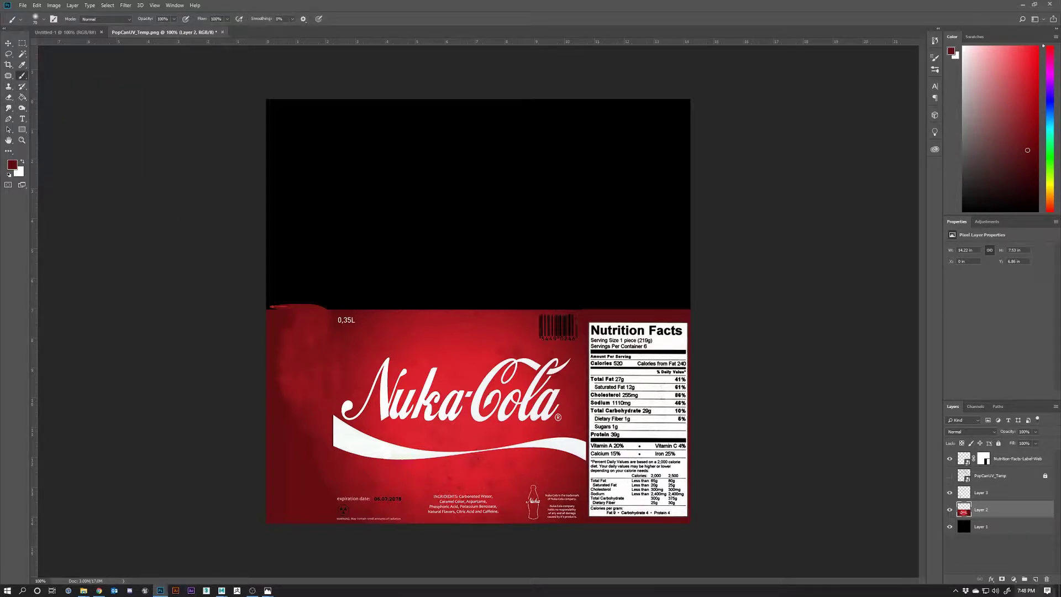
left_click(1035, 579)
left_click(969, 186)
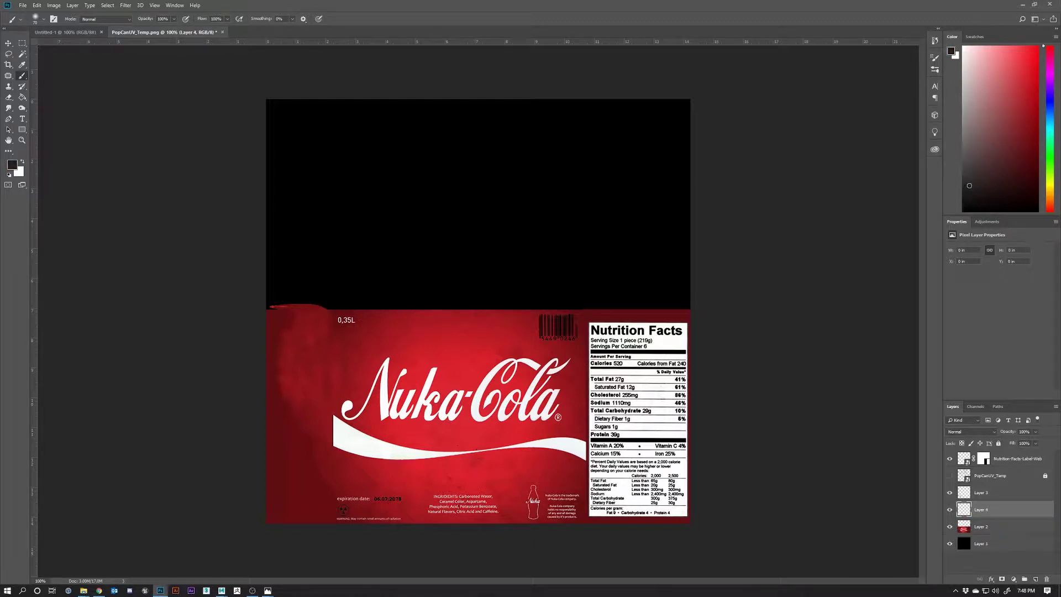
mouse_move(288, 381)
left_mouse_down()
mouse_move(297, 355)
mouse_move(303, 378)
mouse_move(313, 360)
left_mouse_up()
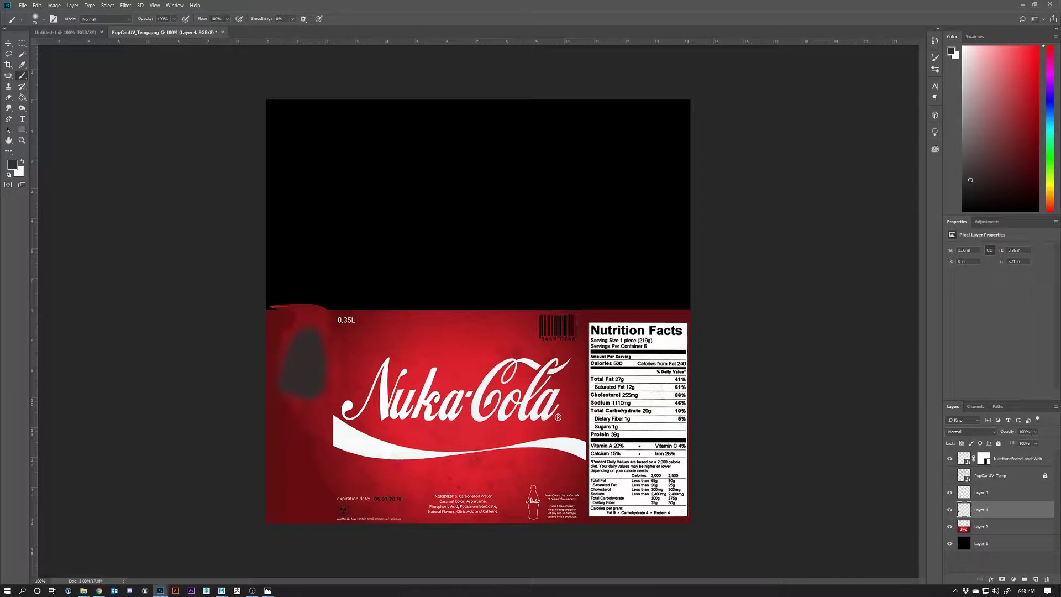
left_click(1031, 432)
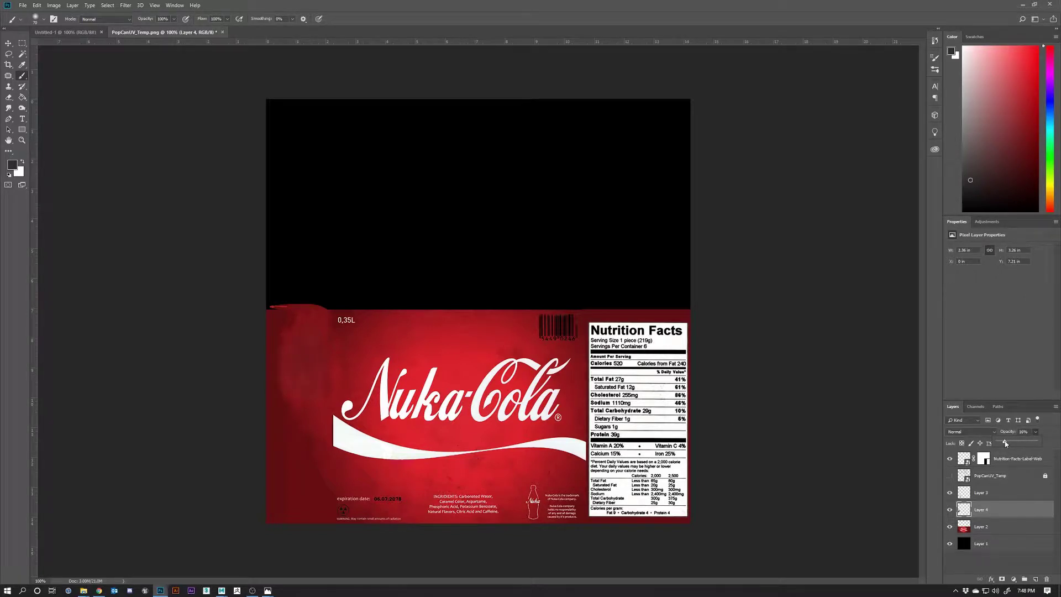
left_click_drag(1005, 443, 1006, 444)
left_click(972, 513)
left_click_drag(998, 509, 1047, 579)
left_click(8, 77)
left_click(8, 77)
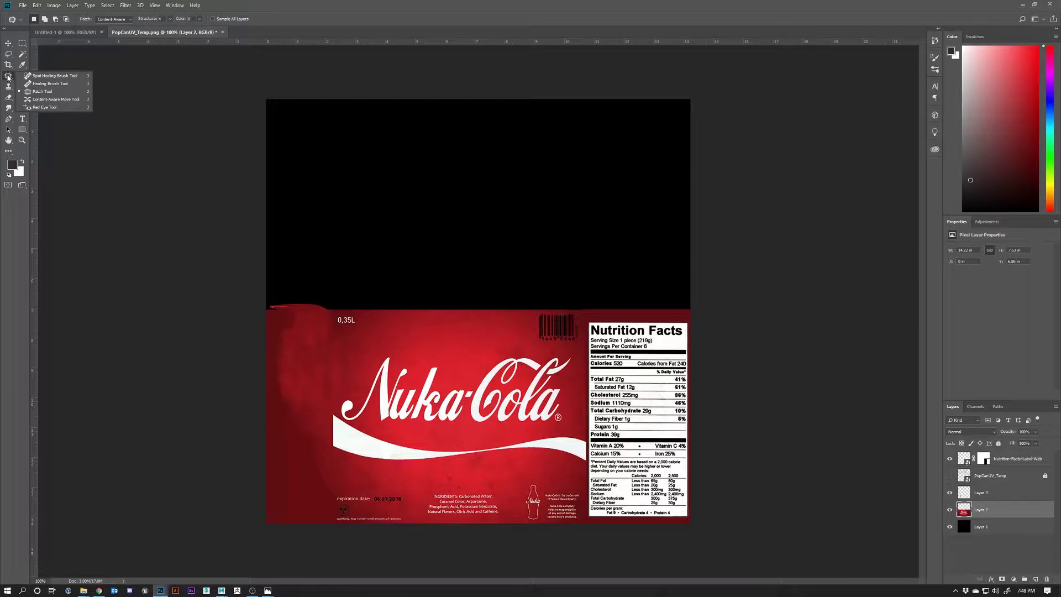
left_click(6, 80)
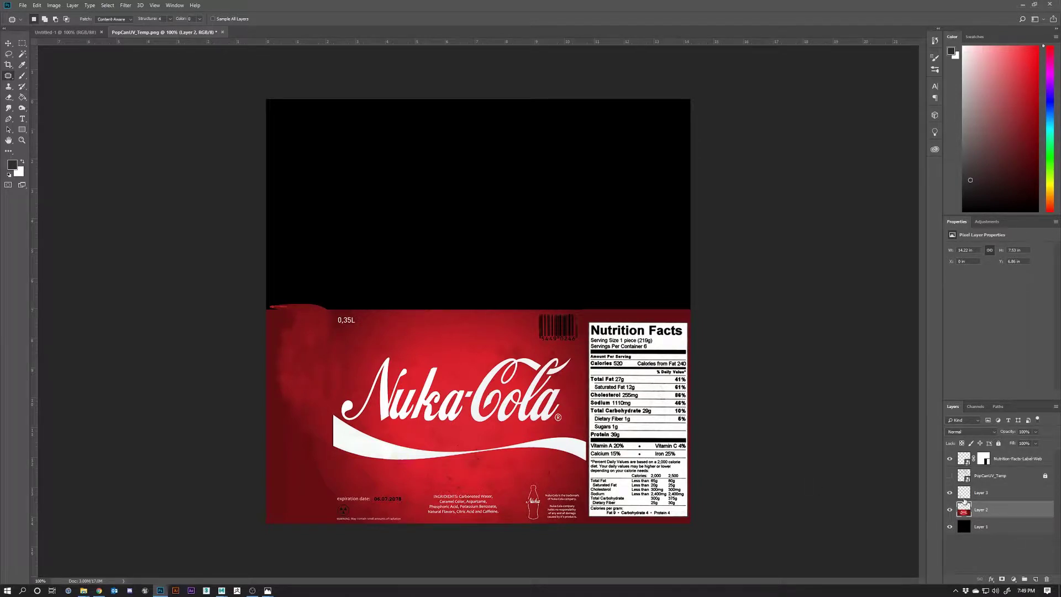
Step: Show the PopCanUV_Temp layer and place the brushed-metal texture image over the circular can-bottom UV shell
left_click(949, 475)
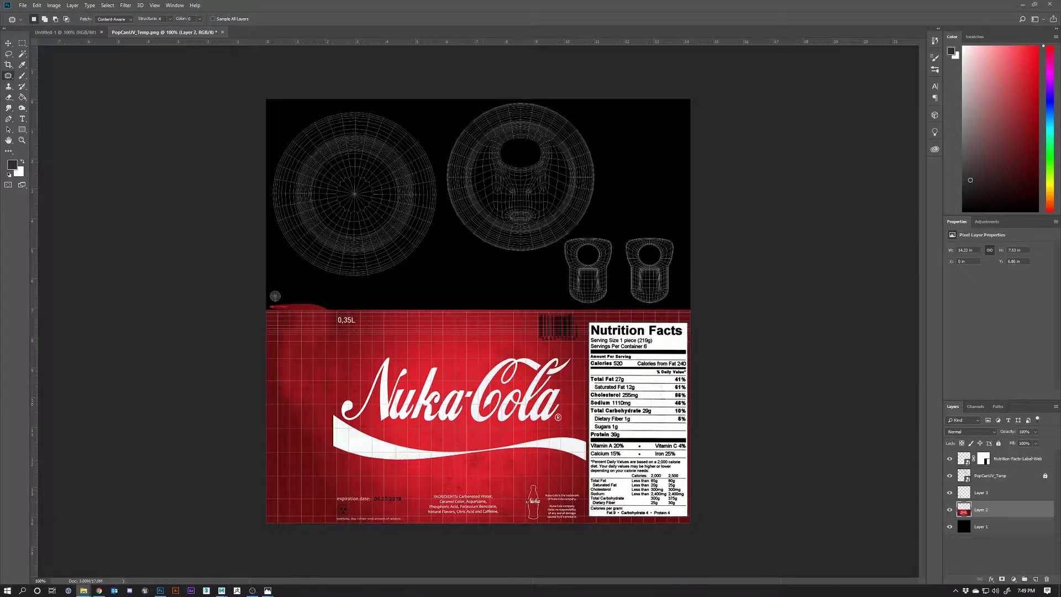
left_click_drag(876, 339, 370, 192)
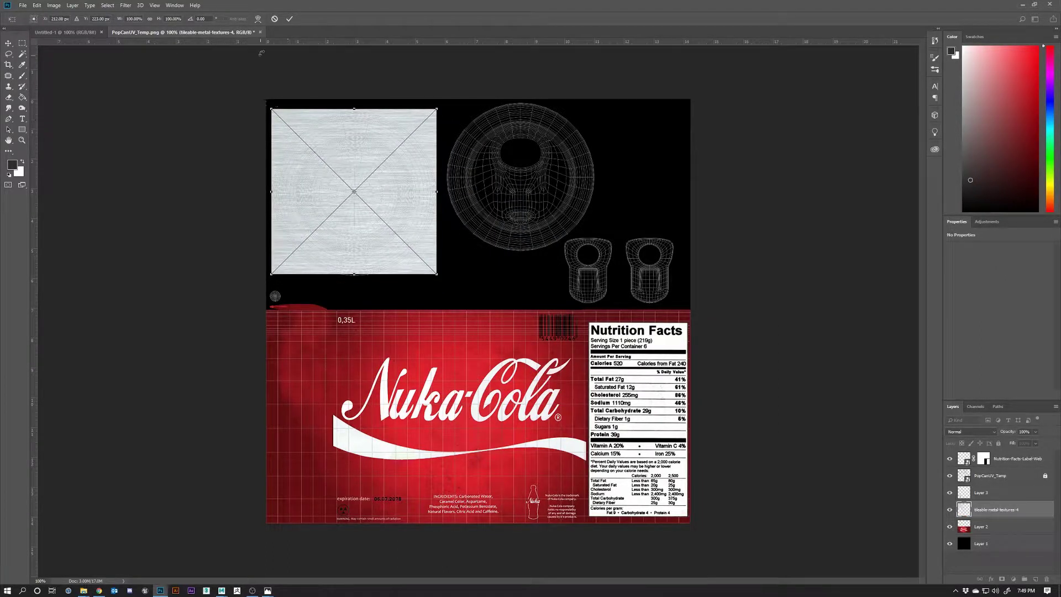
left_click(289, 18)
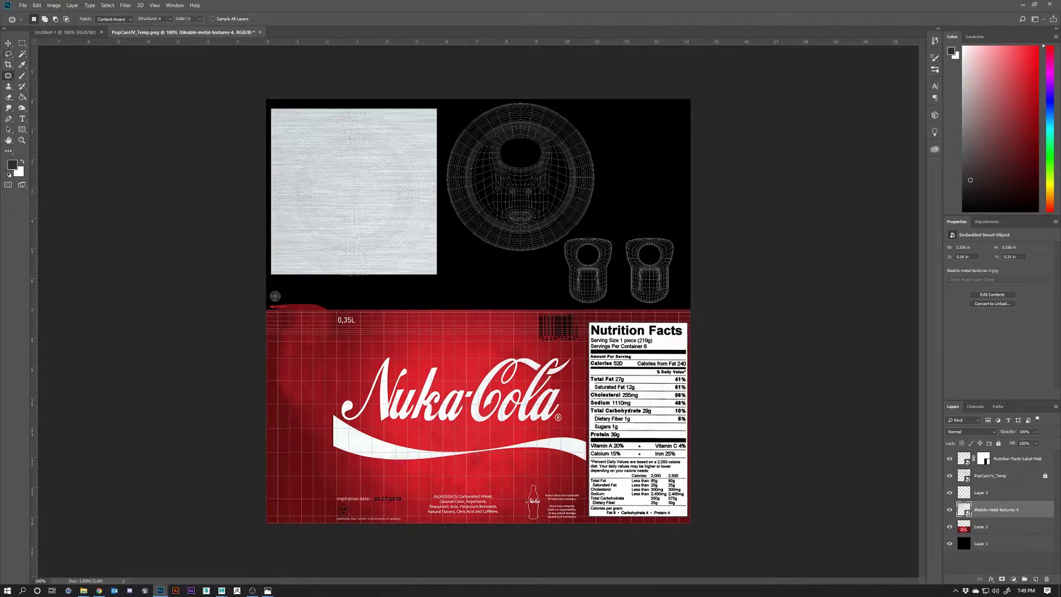
Step: Duplicate the brushed-metal layer twice, placing one copy over the can-top UV shell and the other over the two tab shells
left_click_drag(1002, 511, 1036, 579)
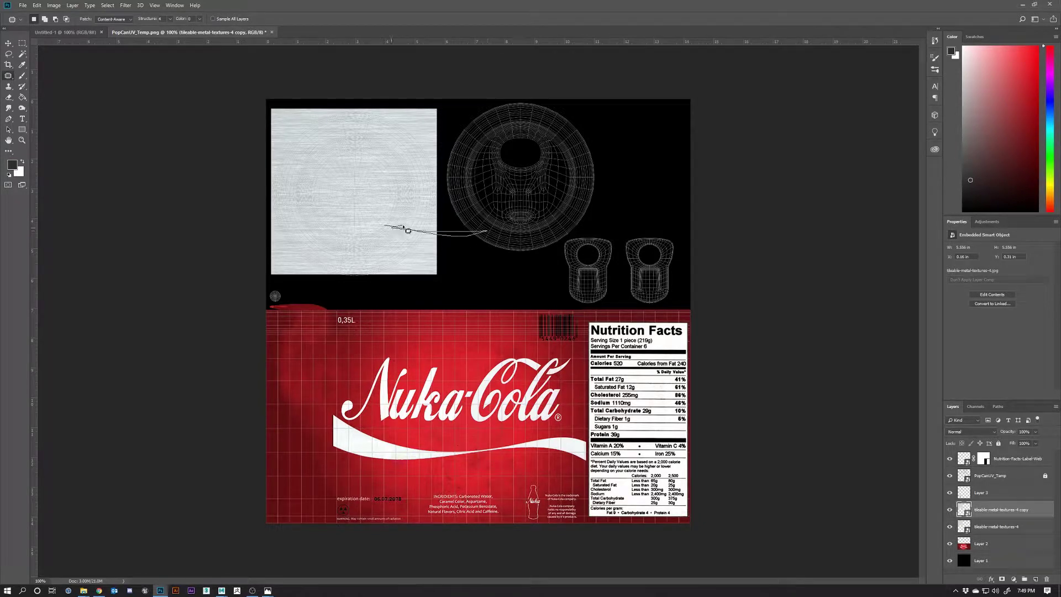
key("w")
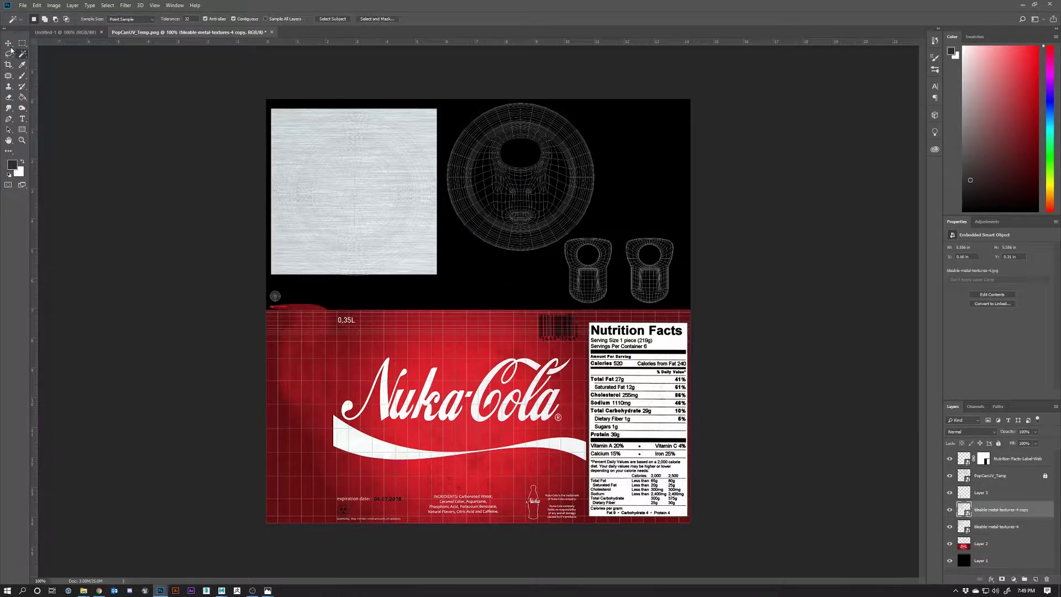
left_click(9, 44)
left_click_drag(400, 206, 565, 196)
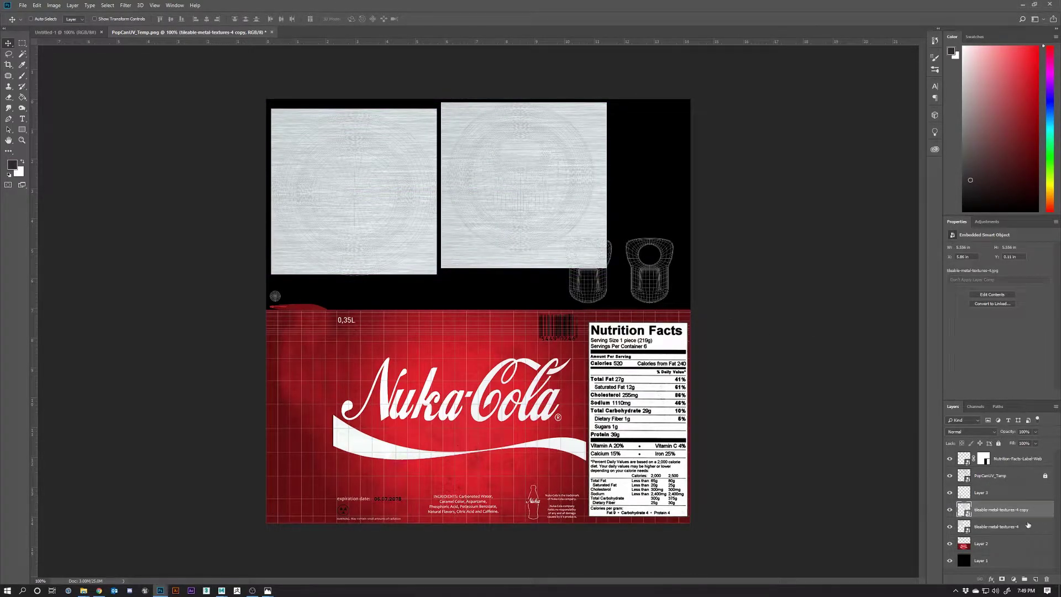
left_click_drag(1008, 510, 1036, 579)
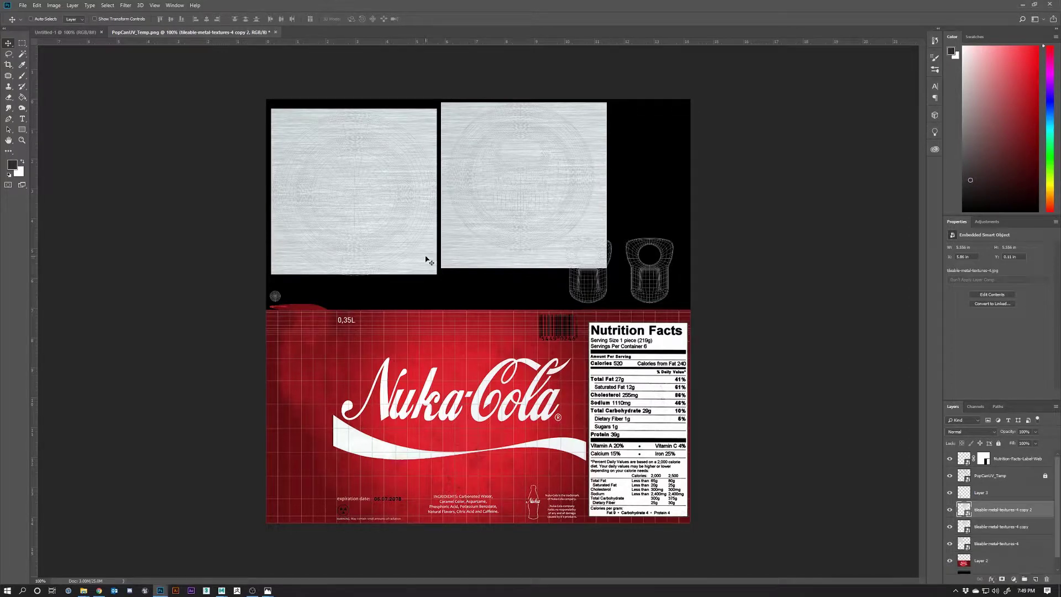
left_click_drag(508, 177, 605, 267)
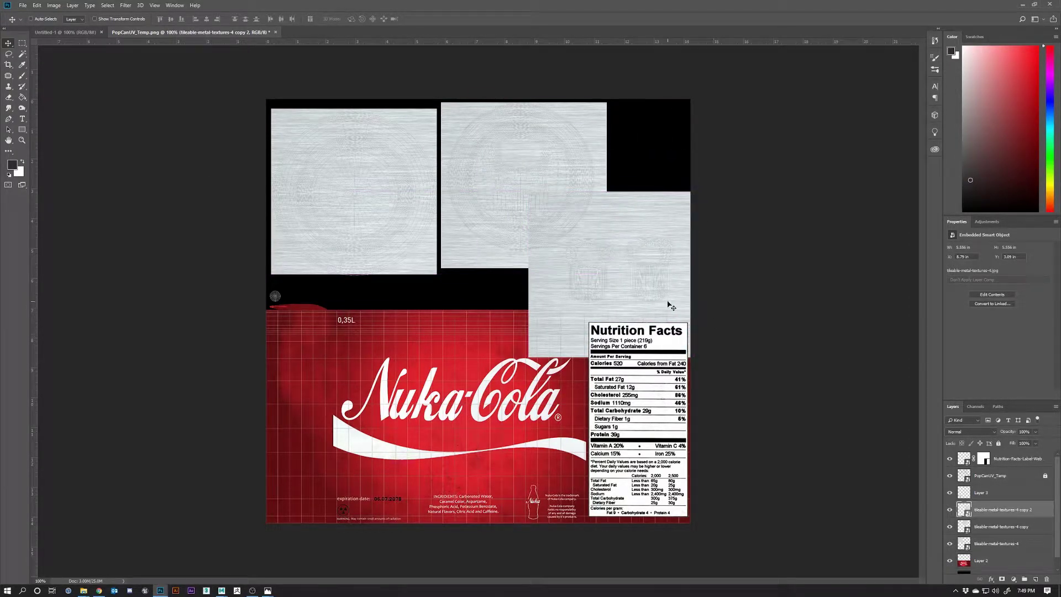
Step: Add a layer mask to the tabs' metal copy and brush away its lower part over the label with a soft black brush
right_click(995, 515)
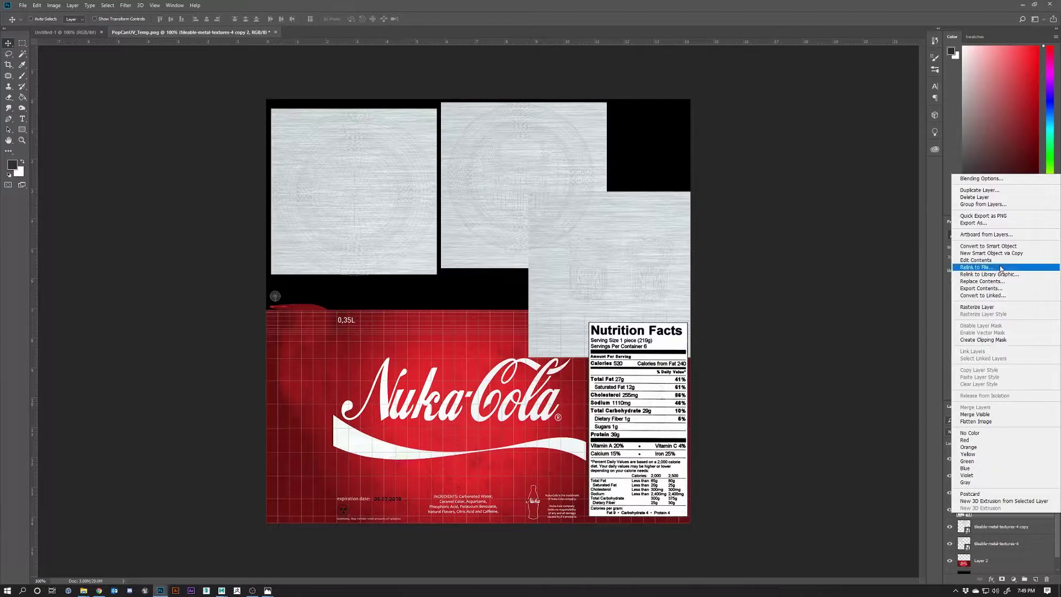
left_click(1007, 529)
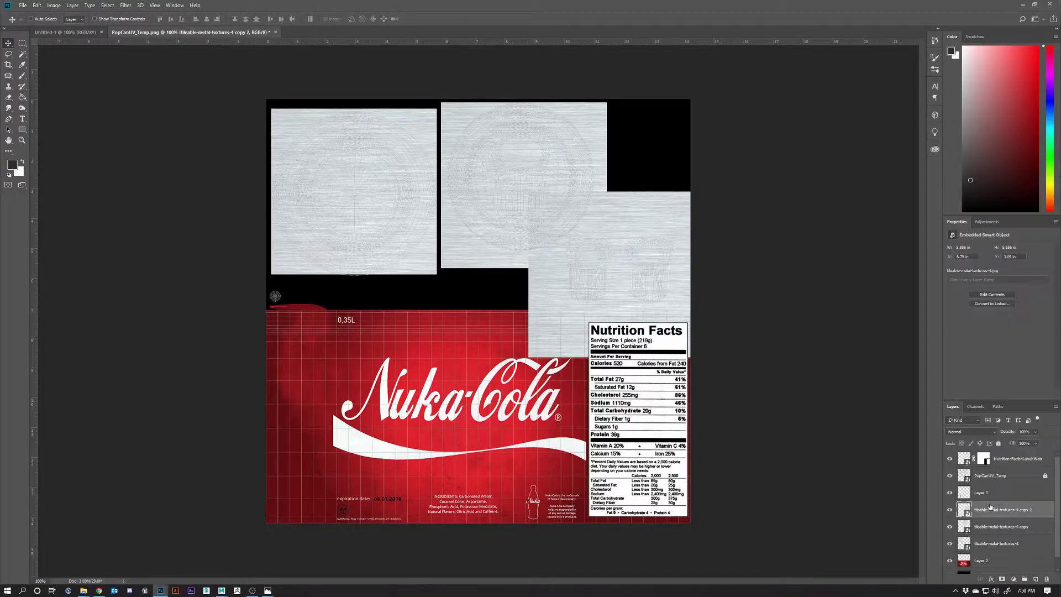
left_click(1000, 579)
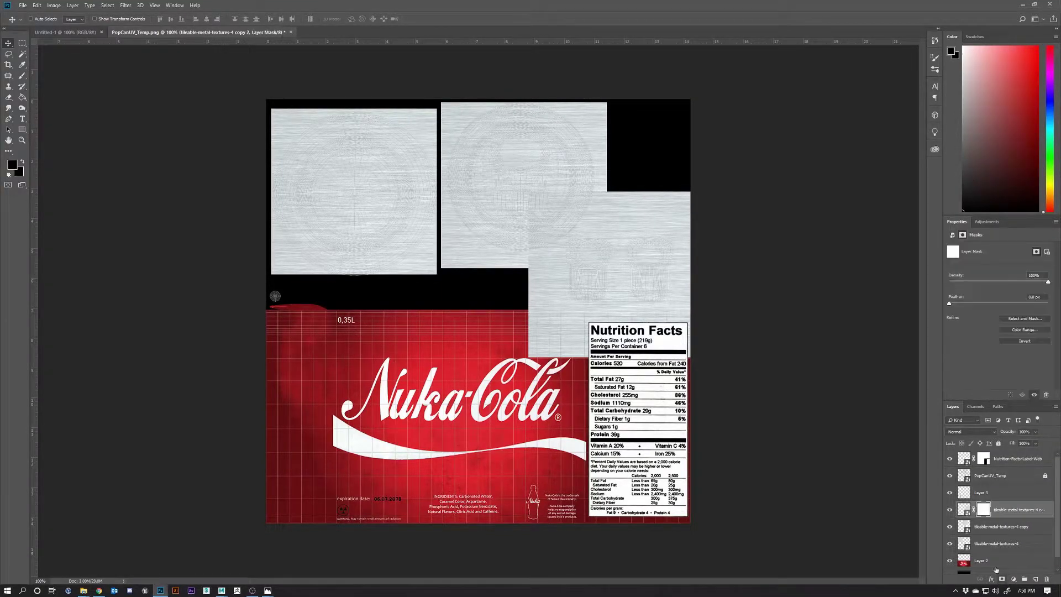
left_click(23, 76)
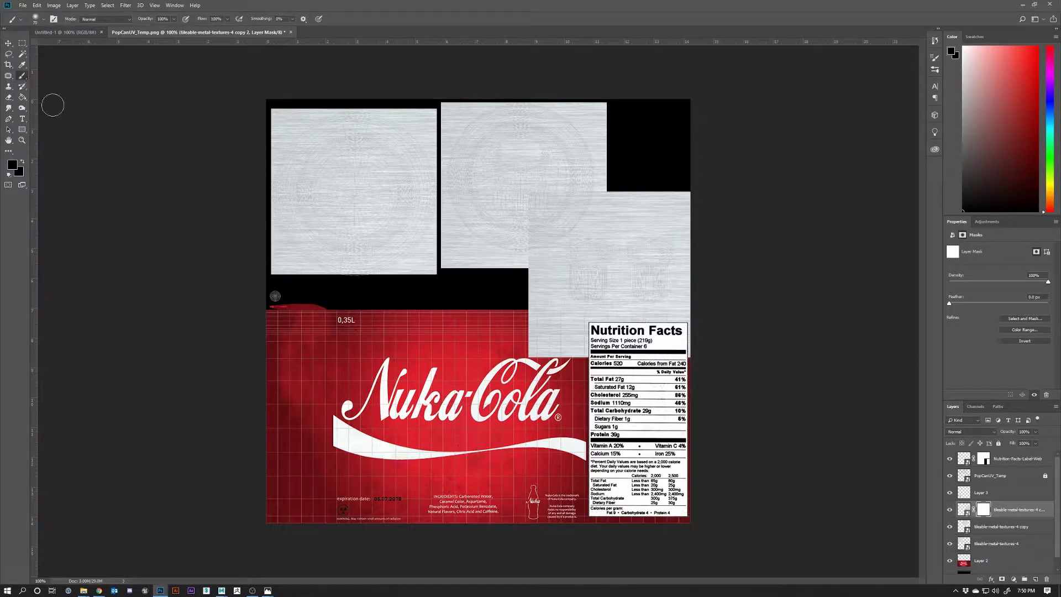
mouse_move(594, 360)
left_mouse_down()
mouse_move(541, 329)
mouse_move(624, 320)
mouse_move(522, 311)
mouse_move(683, 332)
mouse_move(575, 311)
mouse_move(544, 350)
left_mouse_up()
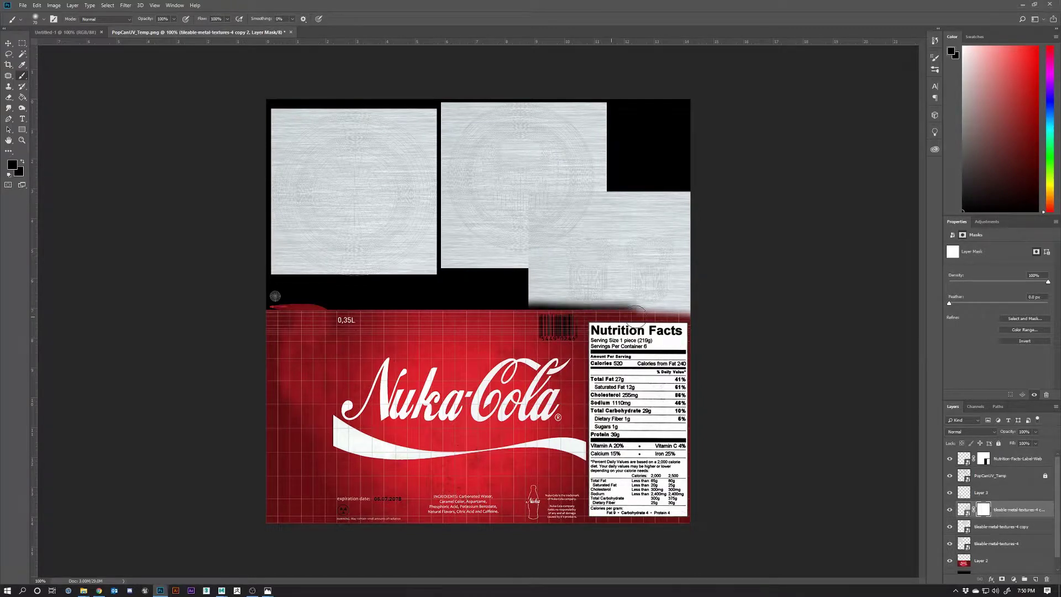
key("ctrl+z")
mouse_move(650, 319)
left_mouse_down()
mouse_move(558, 345)
mouse_move(574, 329)
left_mouse_up()
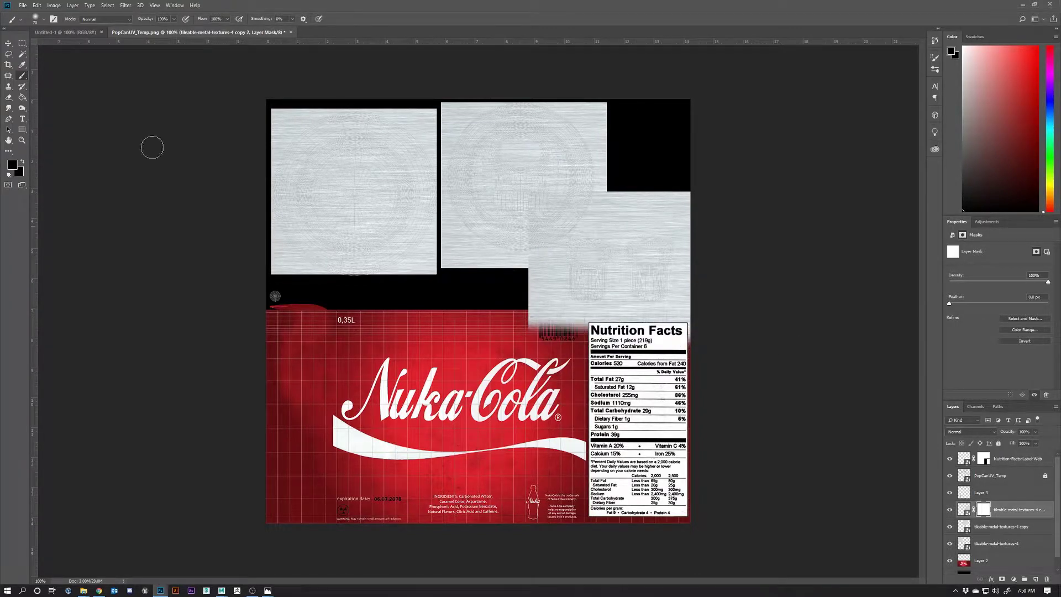
Step: Switch to the Hard Round brush and mask out the tabs' metal copy where it overlaps the label and can-top piece
left_click(44, 20)
left_click(58, 122)
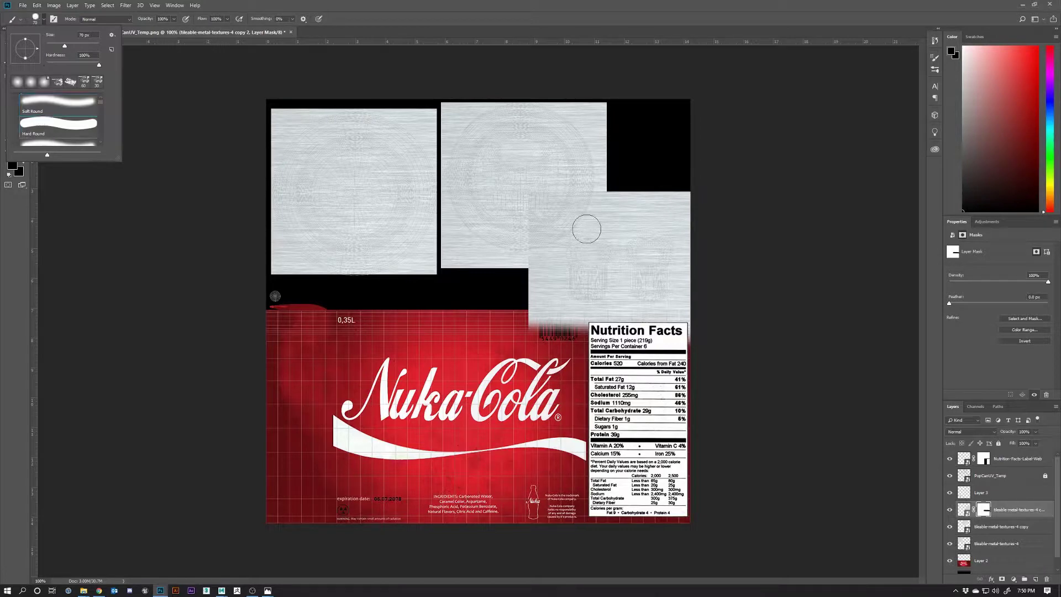
left_click(566, 213)
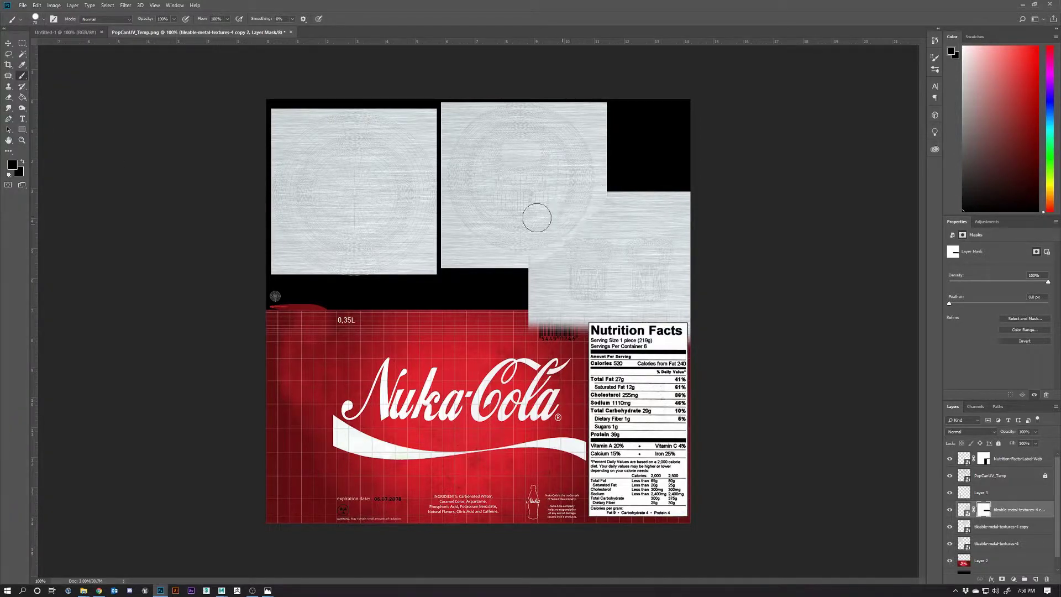
mouse_move(532, 265)
left_mouse_down()
mouse_move(543, 283)
mouse_move(544, 253)
mouse_move(549, 285)
mouse_move(592, 322)
mouse_move(747, 319)
left_mouse_up()
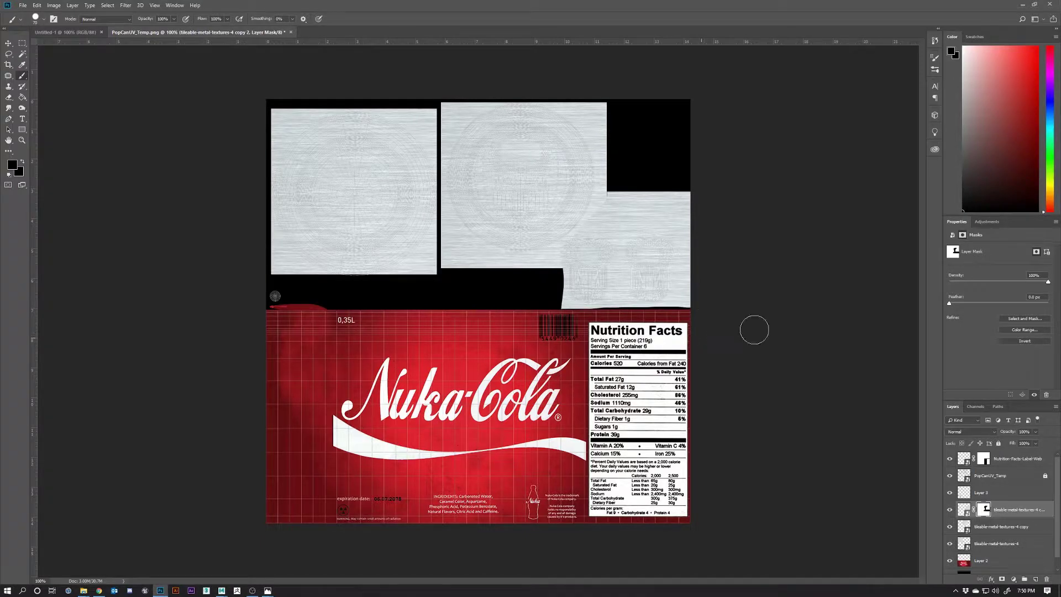
left_click_drag(616, 317, 539, 317)
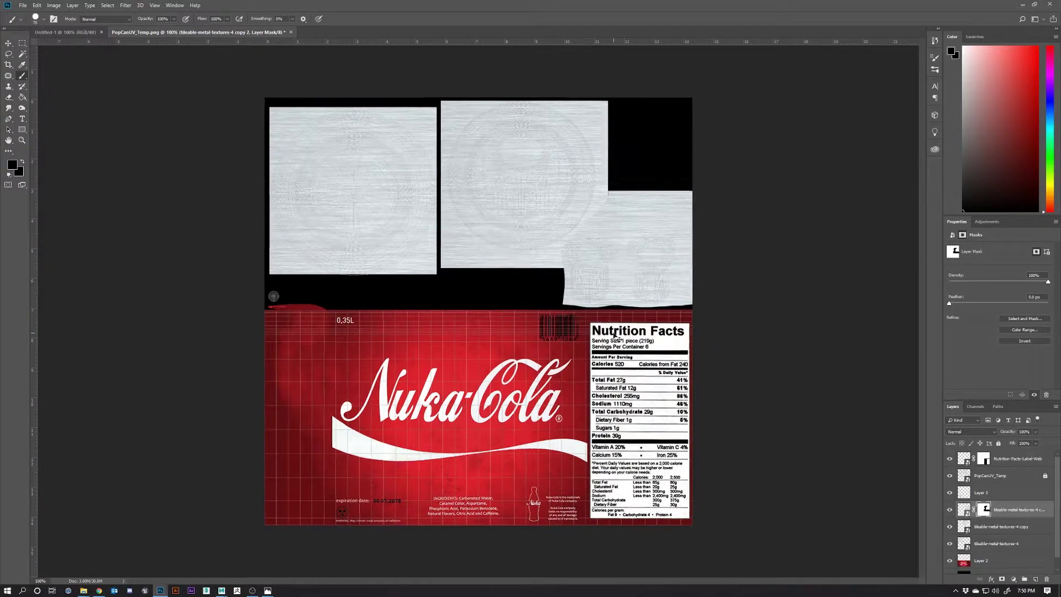
Step: Trim the mask of the tabs' metal copy closely around the outline of the two tab UV shells
key("ctrl+plus")
left_click_drag(601, 584, 679, 584)
mouse_move(530, 119)
left_mouse_down()
mouse_move(591, 114)
mouse_move(518, 124)
mouse_move(620, 111)
mouse_move(655, 162)
mouse_move(644, 265)
mouse_move(614, 312)
left_mouse_up()
mouse_move(479, 153)
left_mouse_down()
mouse_move(436, 127)
mouse_move(502, 119)
left_mouse_up()
mouse_move(387, 310)
left_mouse_down()
mouse_move(367, 296)
mouse_move(380, 299)
mouse_move(369, 235)
left_mouse_up()
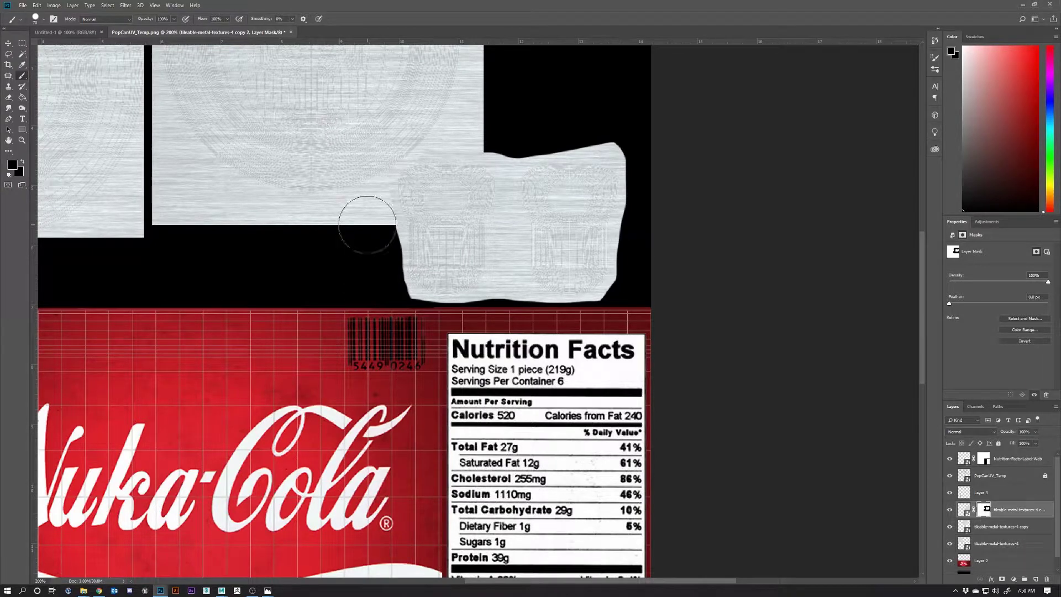
Step: Add a layer mask to the can-top's metal copy and paint out its corner next to the tab piece
left_click(986, 528)
left_click(1002, 579)
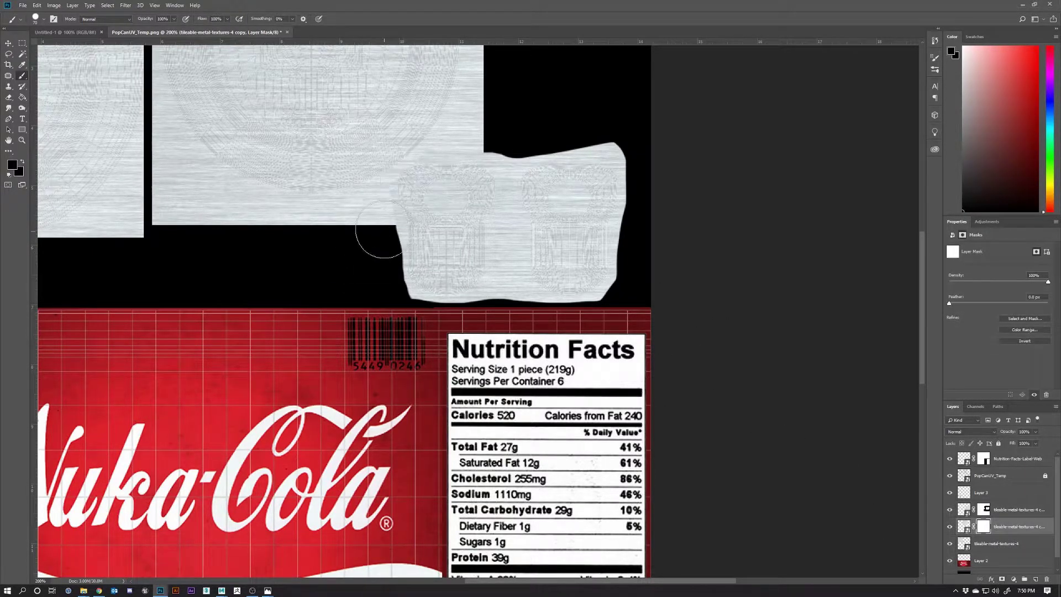
mouse_move(359, 240)
left_mouse_down()
mouse_move(409, 166)
mouse_move(490, 107)
mouse_move(456, 154)
mouse_move(488, 105)
left_mouse_up()
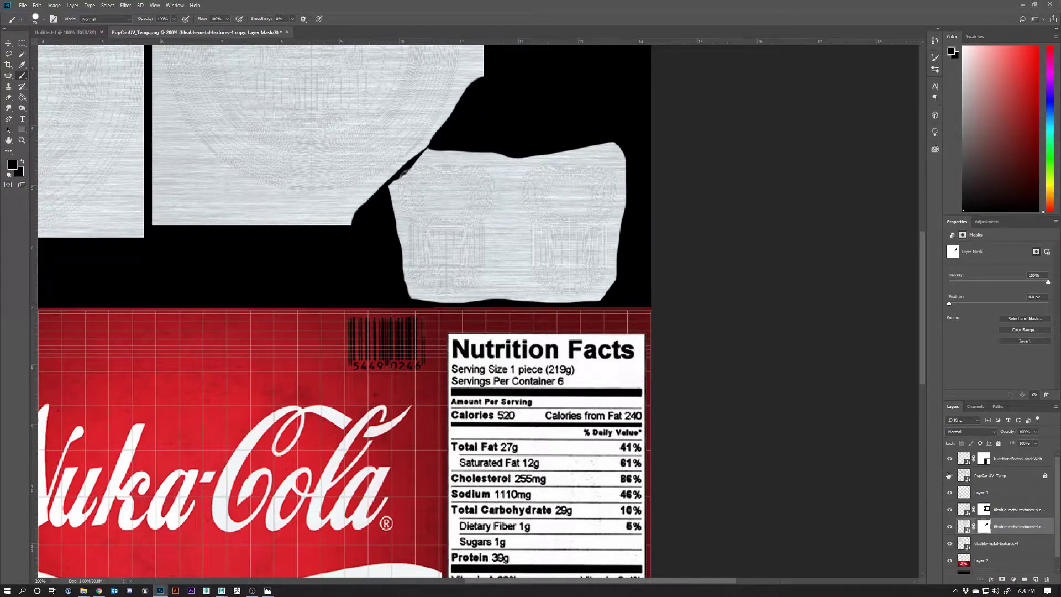
Step: Touch up the tab piece's corner on its mask and trim the can-top metal copy around the circular UV shell
left_click(987, 515)
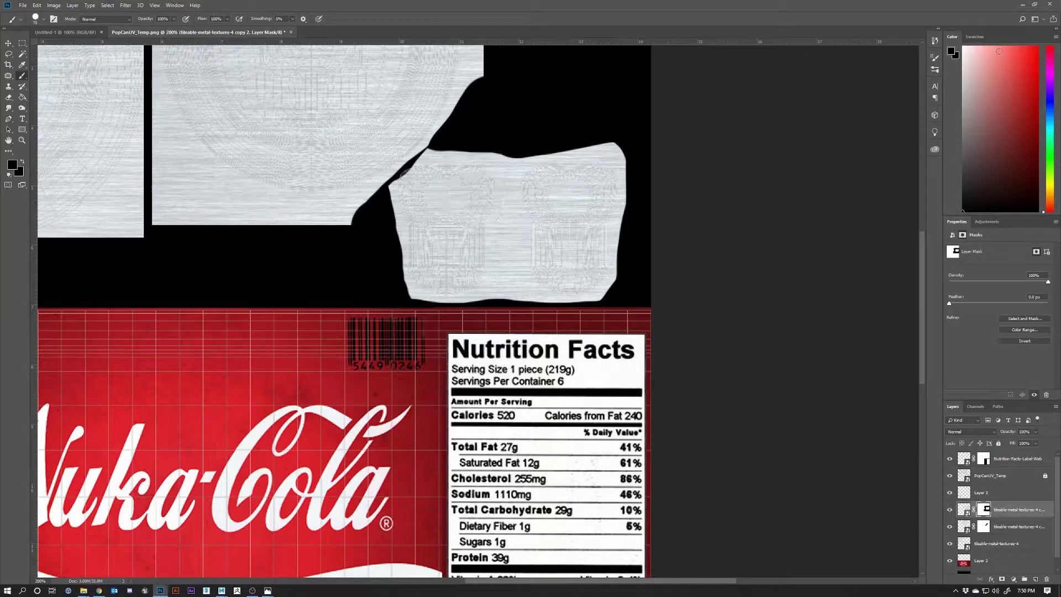
left_click_drag(427, 191, 422, 194)
left_click(984, 526)
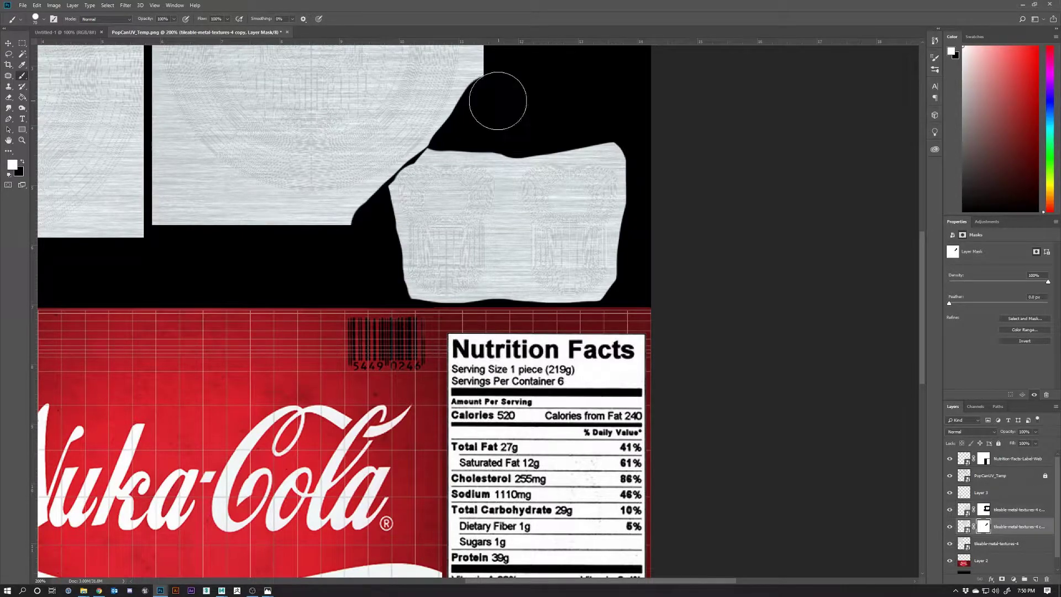
scroll(498, 110, "up", 4)
scroll(496, 125, "up", 3)
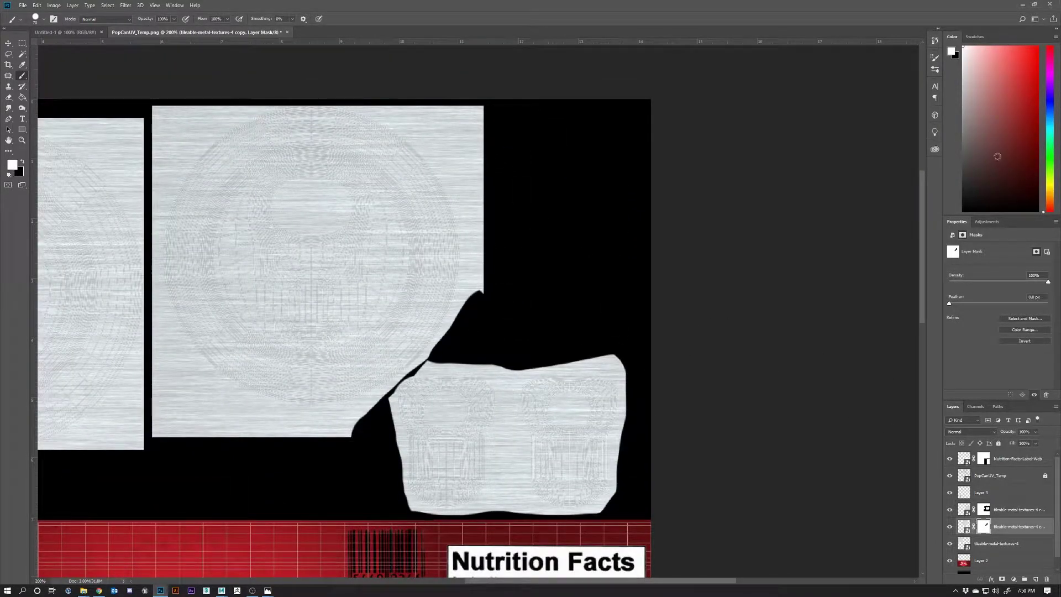
key("x")
mouse_move(492, 304)
left_mouse_down()
mouse_move(501, 249)
mouse_move(483, 158)
mouse_move(469, 131)
mouse_move(405, 104)
left_mouse_up()
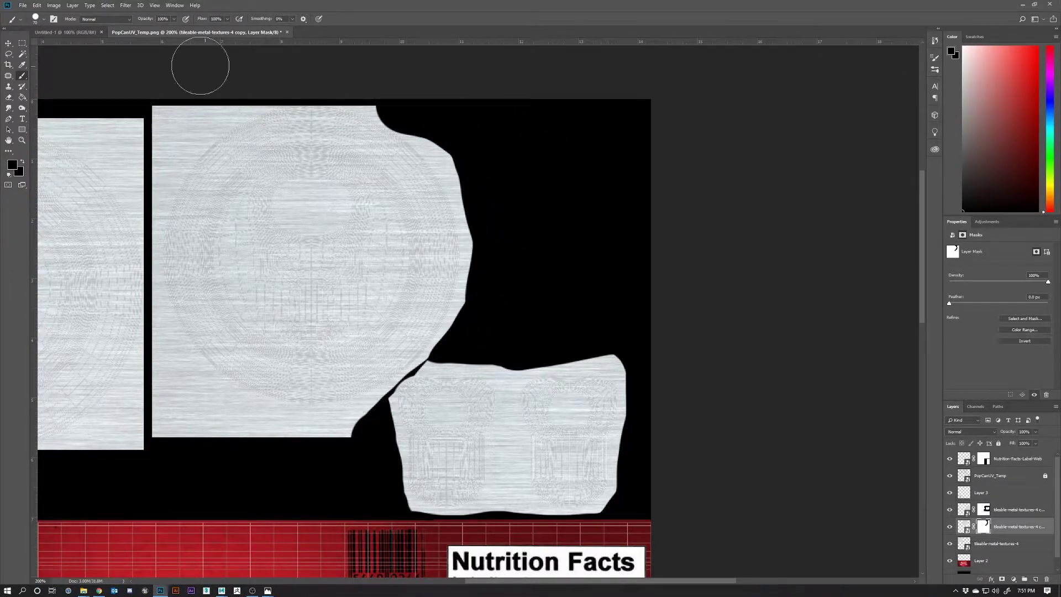
mouse_move(200, 65)
left_mouse_down()
mouse_move(166, 116)
mouse_move(183, 100)
mouse_move(173, 113)
mouse_move(225, 90)
left_mouse_up()
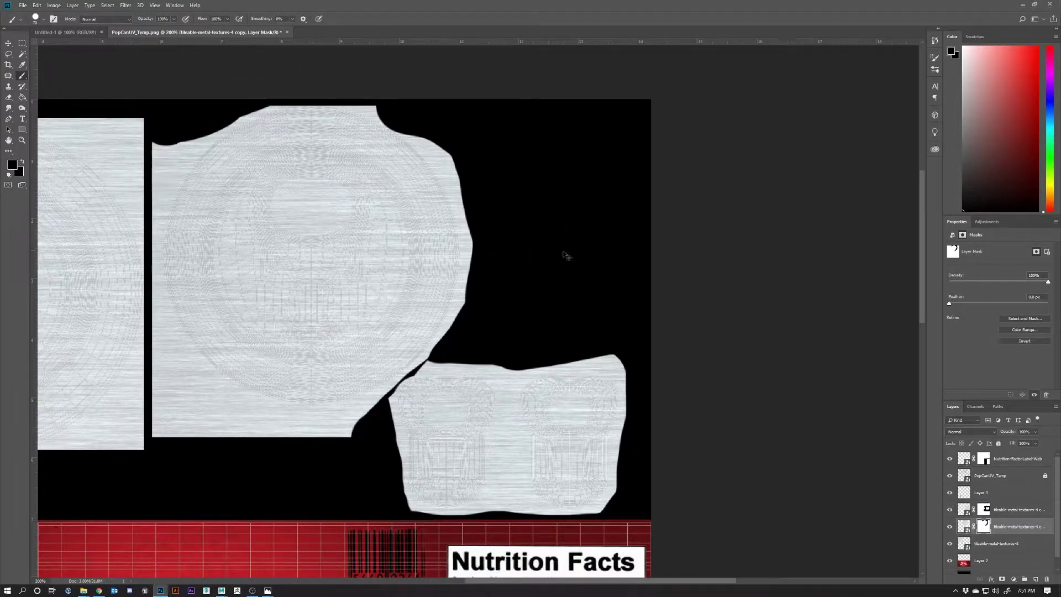
Step: Undo the brush strokes on the can-top metal copy's mask back to the blank mask
key("ctrl+z")
key("ctrl+z")
key("ctrl+z")
key("ctrl+2")
key("ctrl+z")
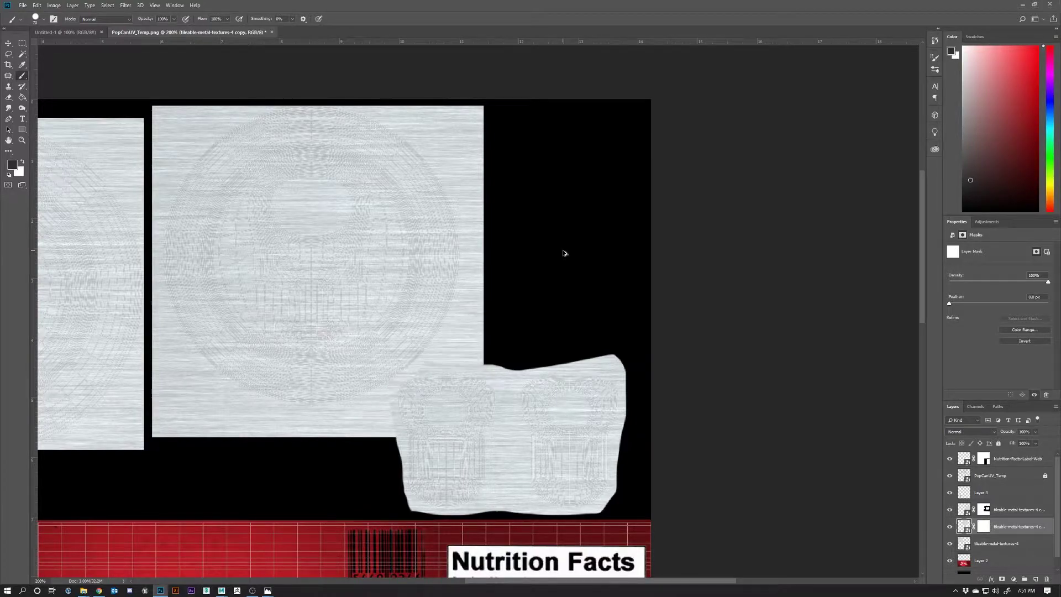
Step: Hide the can-top's metal copy so the UV wireframe beneath it is exposed
scroll(505, 244, "down", 2)
key("ctrl+minus")
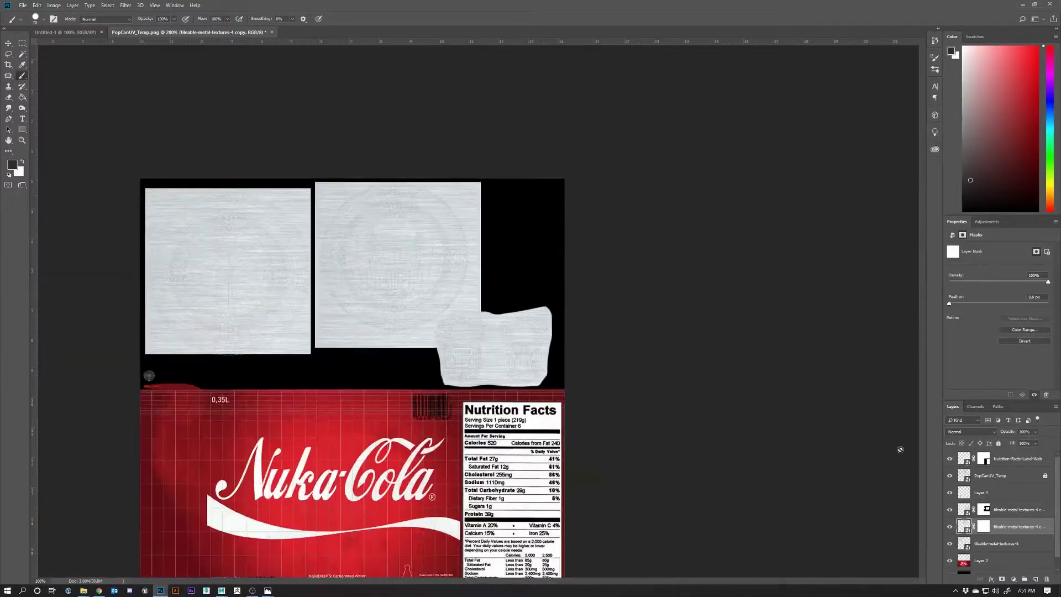
left_click(950, 526)
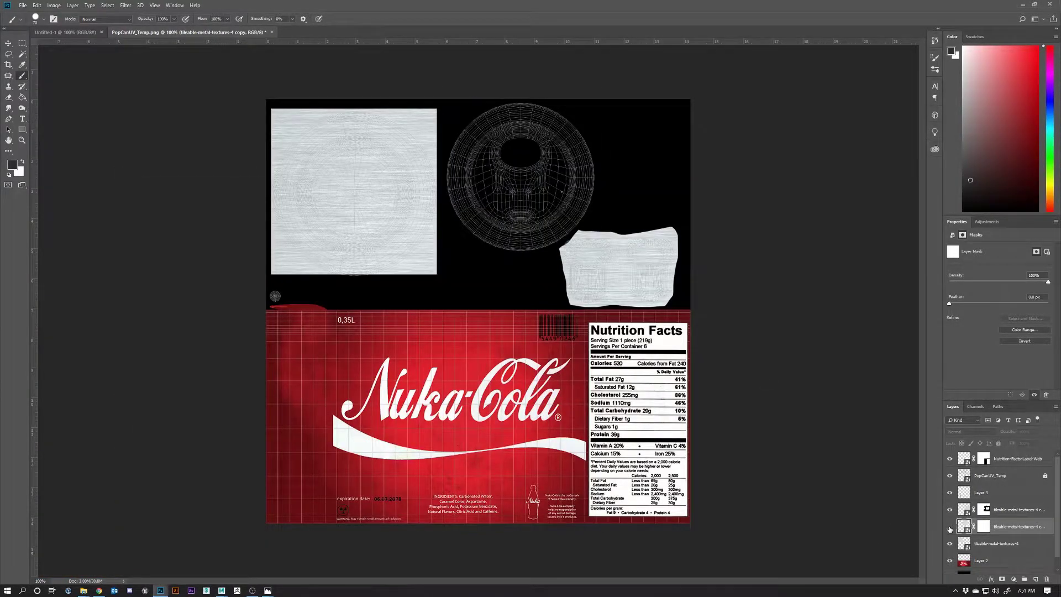
Step: Show the can-top's metal copy again and delete its blank layer mask
left_click(950, 527)
right_click(985, 528)
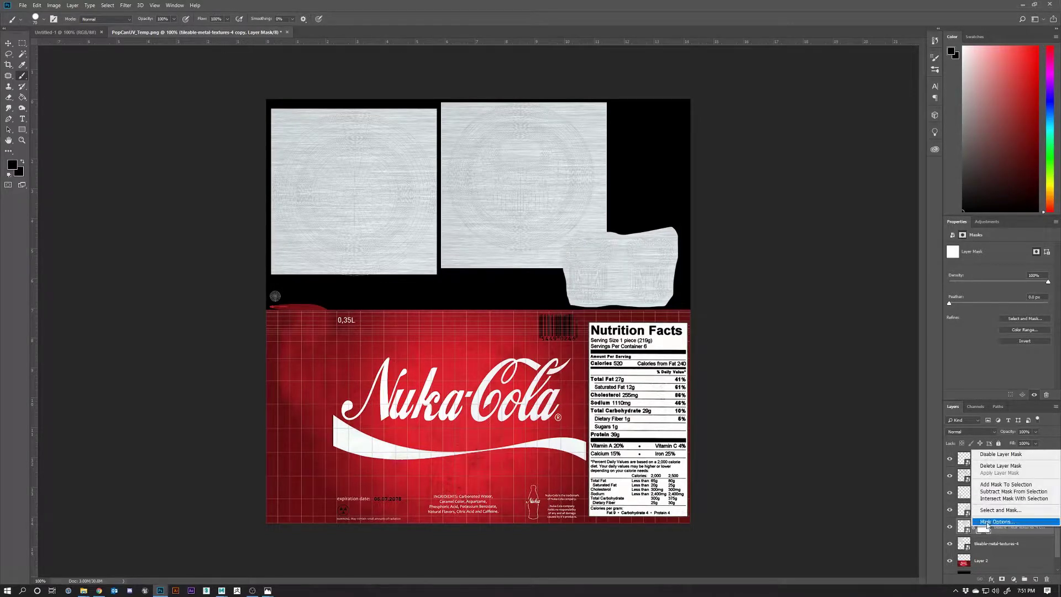
left_click(998, 465)
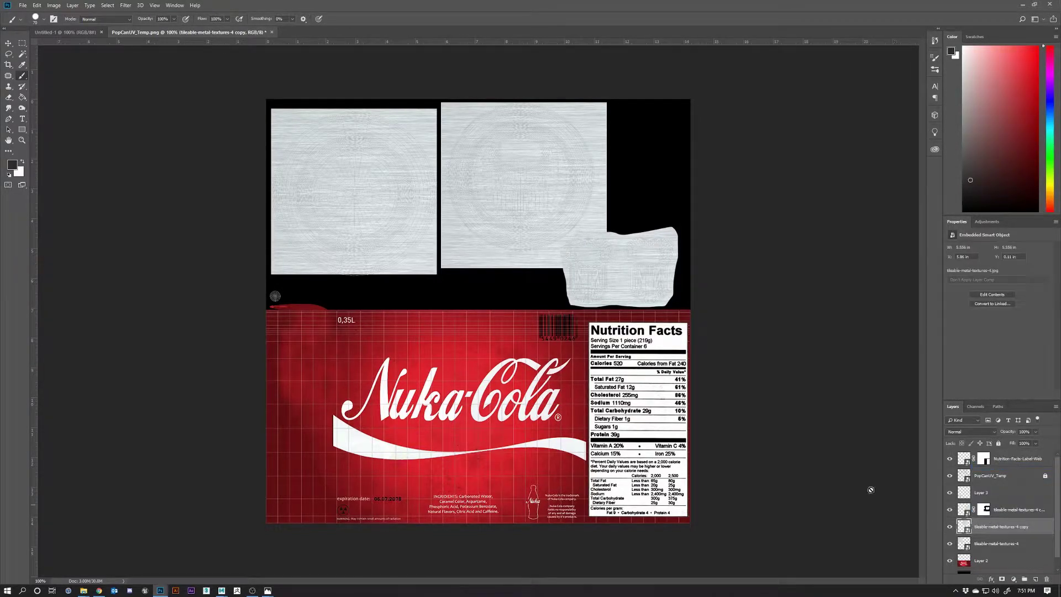
Step: Hide the can-top's metal copy and select the black area around the circular UV shell with the Magic Wand, sampling all layers
left_click(950, 526)
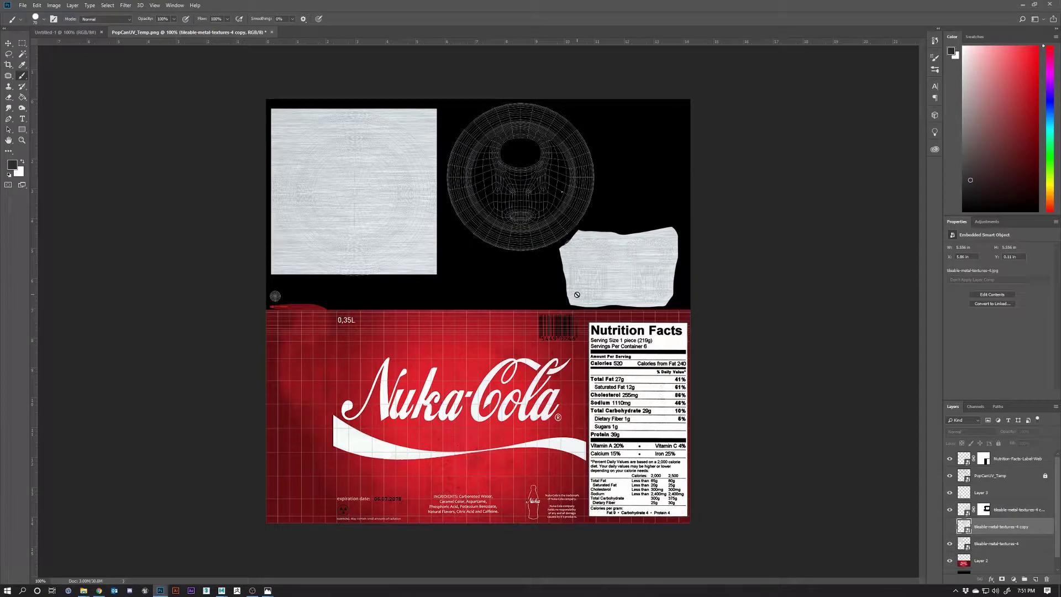
left_click(24, 54)
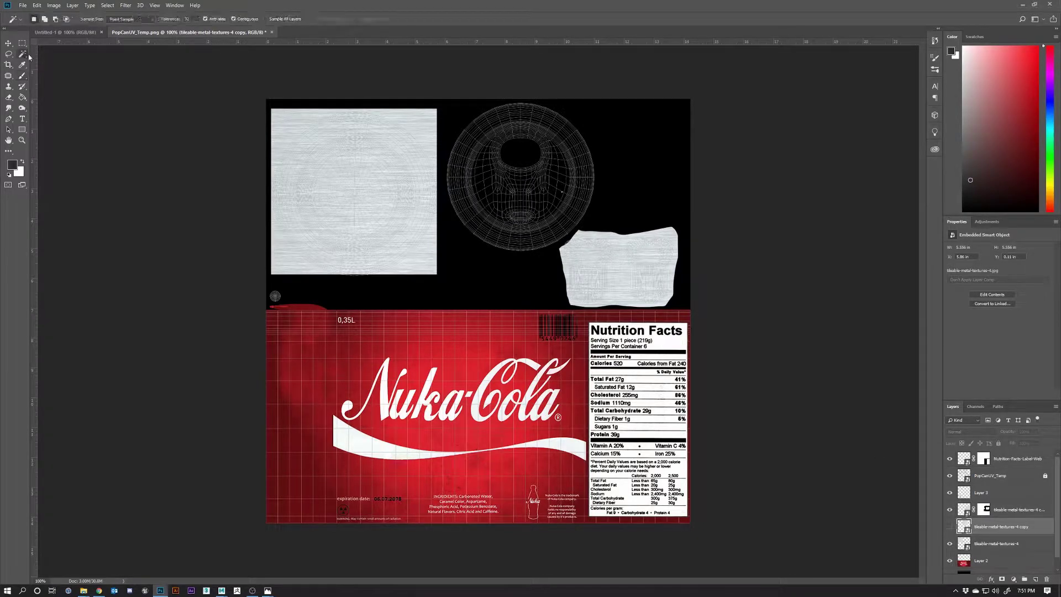
left_click(713, 210)
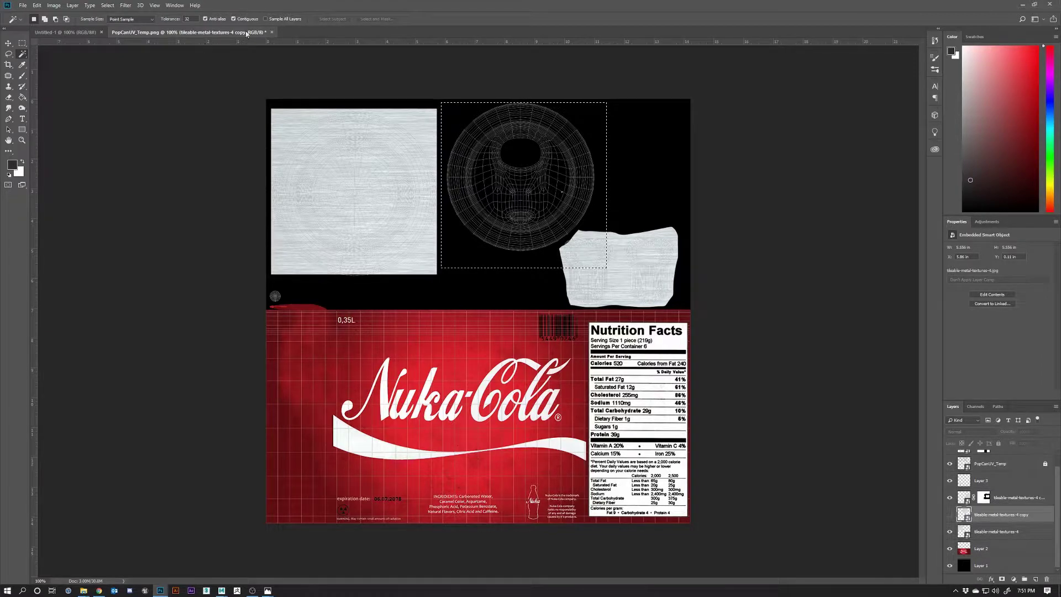
left_click(265, 18)
left_click(634, 186)
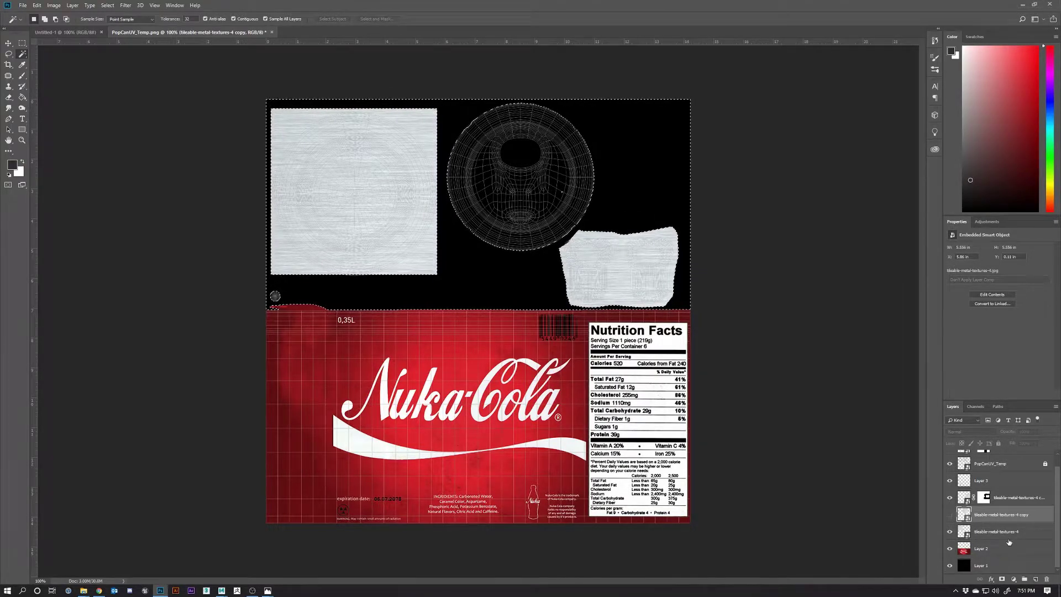
Step: Show the can-top's metal copy, mask it from the selection and invert the mask so only the circular shell area stays metal
left_click(949, 515)
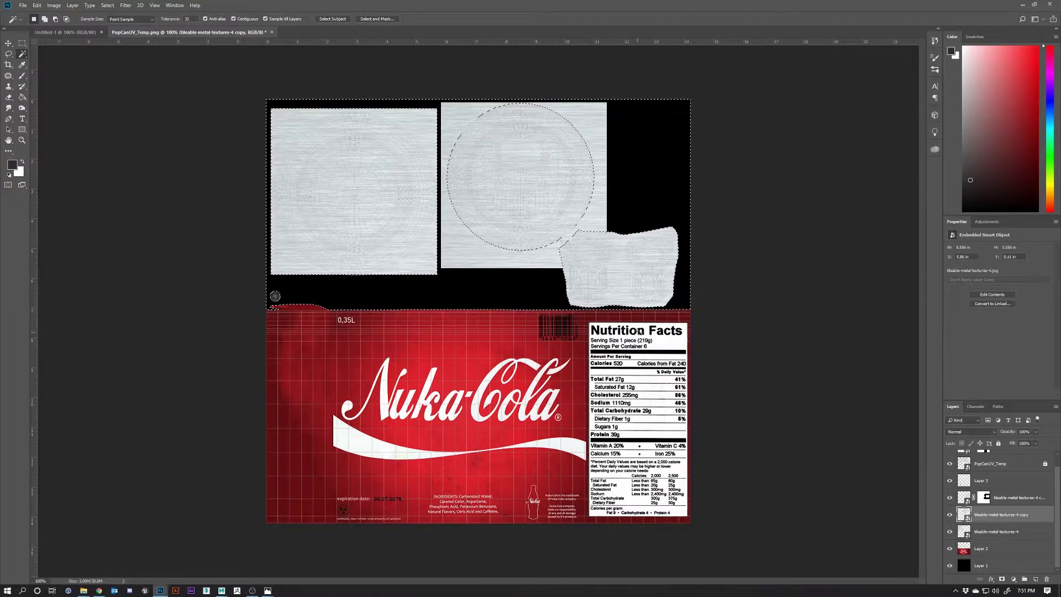
left_click(1001, 578)
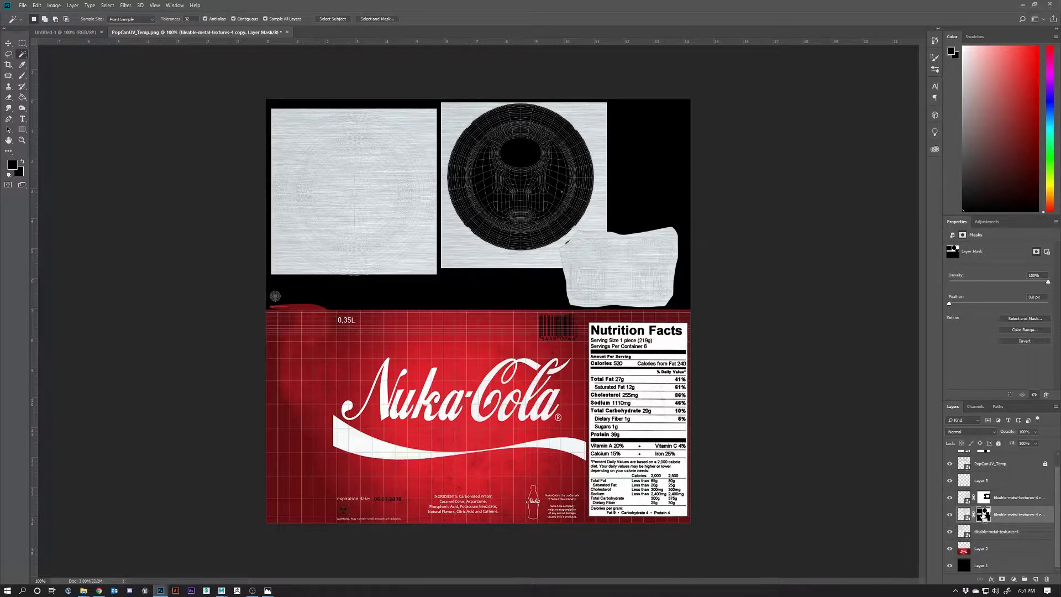
key("ctrl+i")
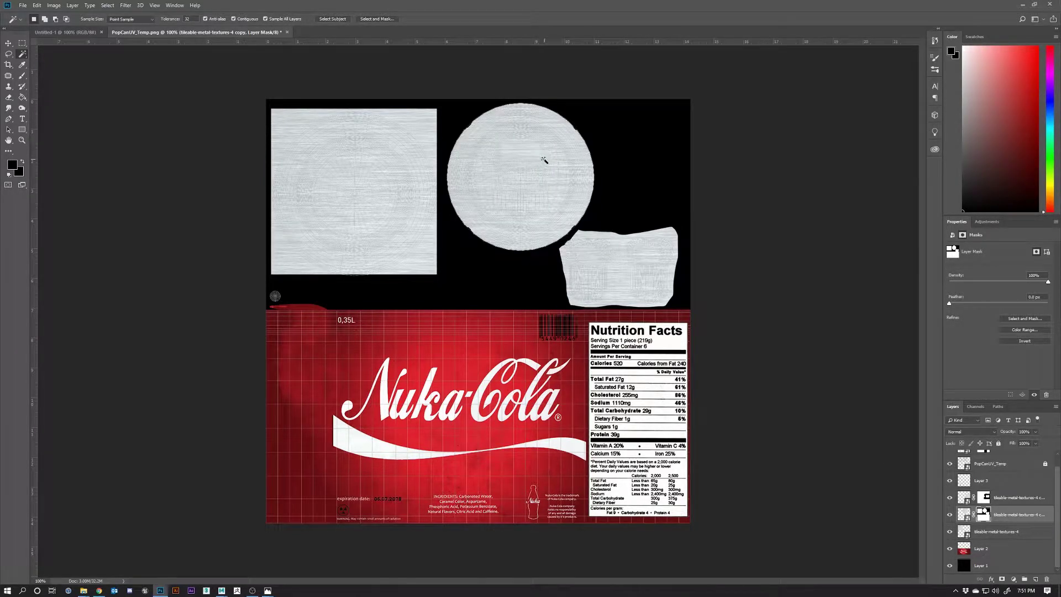
Step: Shrink the brush, try painting black over the notch on the can-top circle's mask edge, and undo the stroke
key("v")
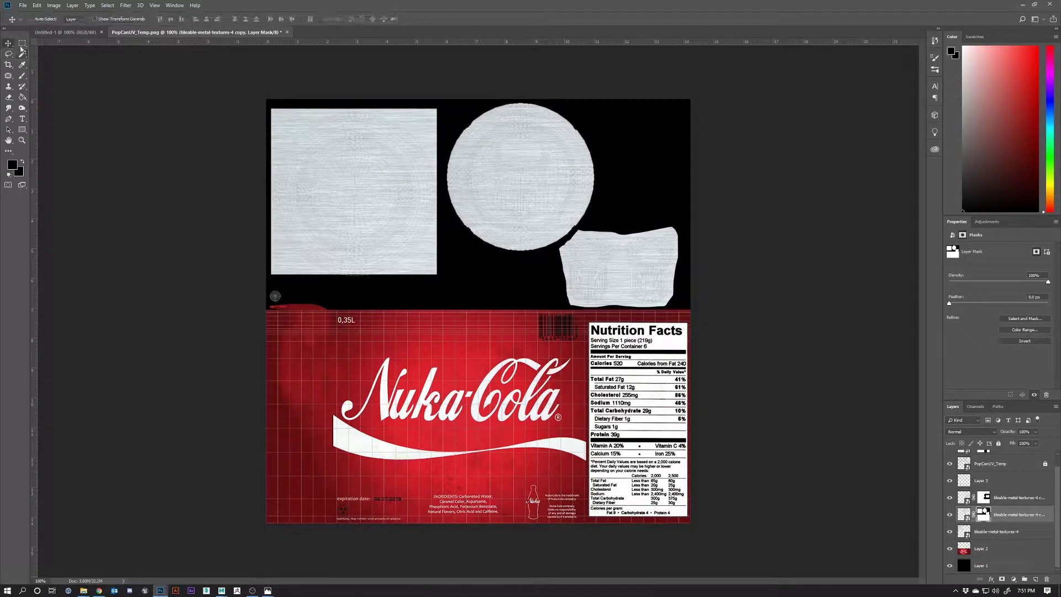
left_click(22, 75)
key("ctrl+plus")
key("ctrl+plus")
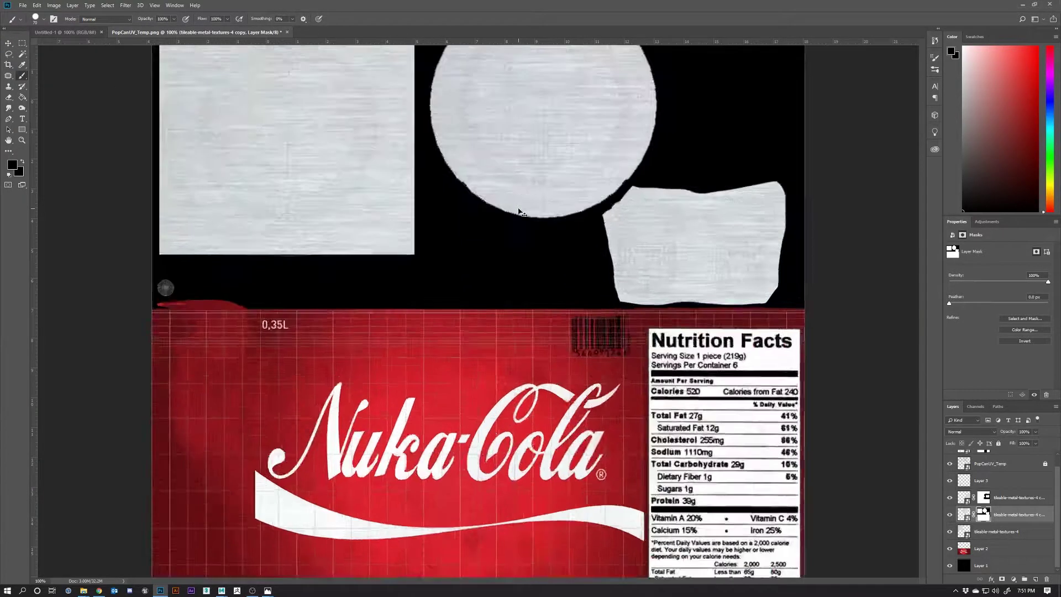
scroll(668, 233, "up", 10)
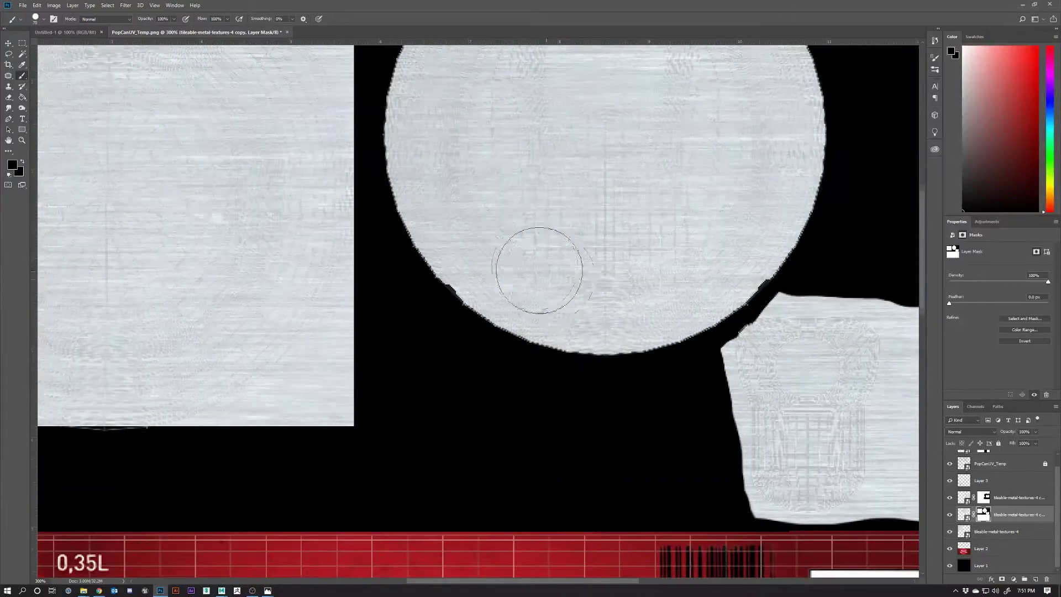
scroll(493, 337, "up", 2)
scroll(443, 399, "down", 2)
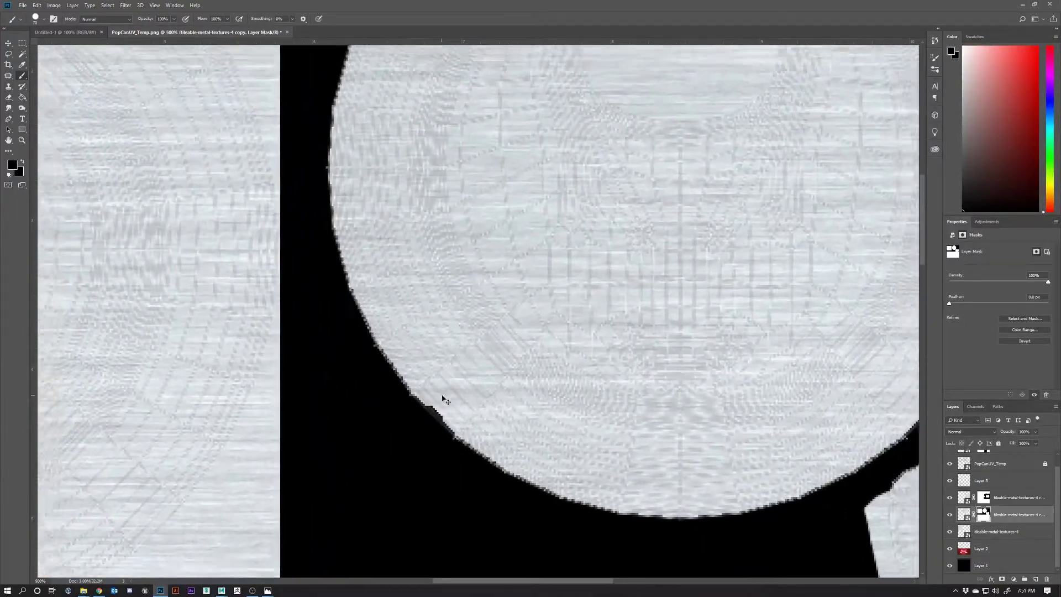
key("bracketleft")
key("bracketleft")
key("bracketleft")
key("bracketleft")
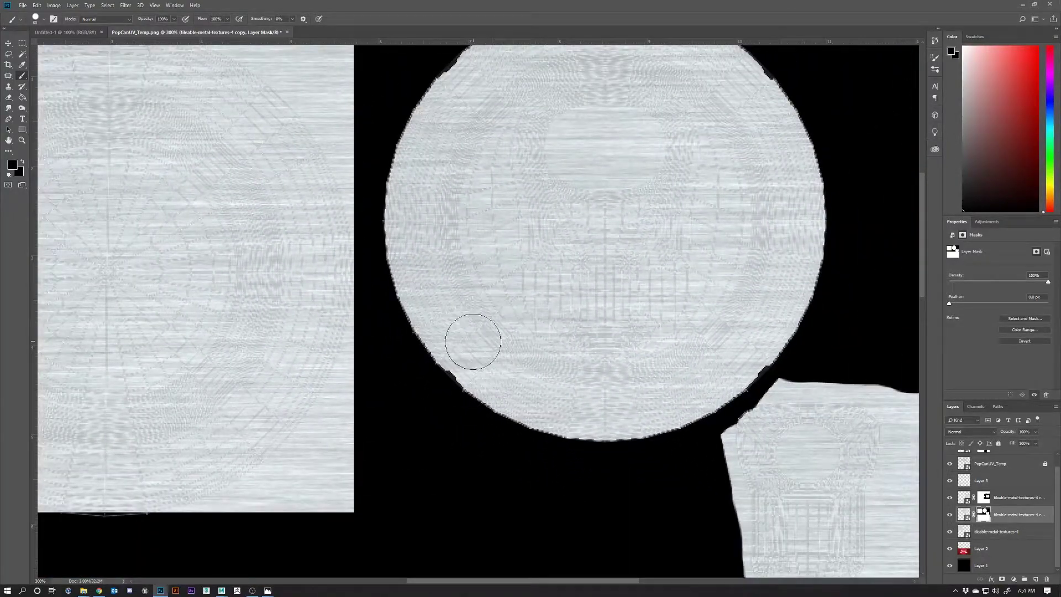
key("bracketleft")
key("bracketleft")
key("bracketleft")
left_click_drag(469, 388, 435, 351)
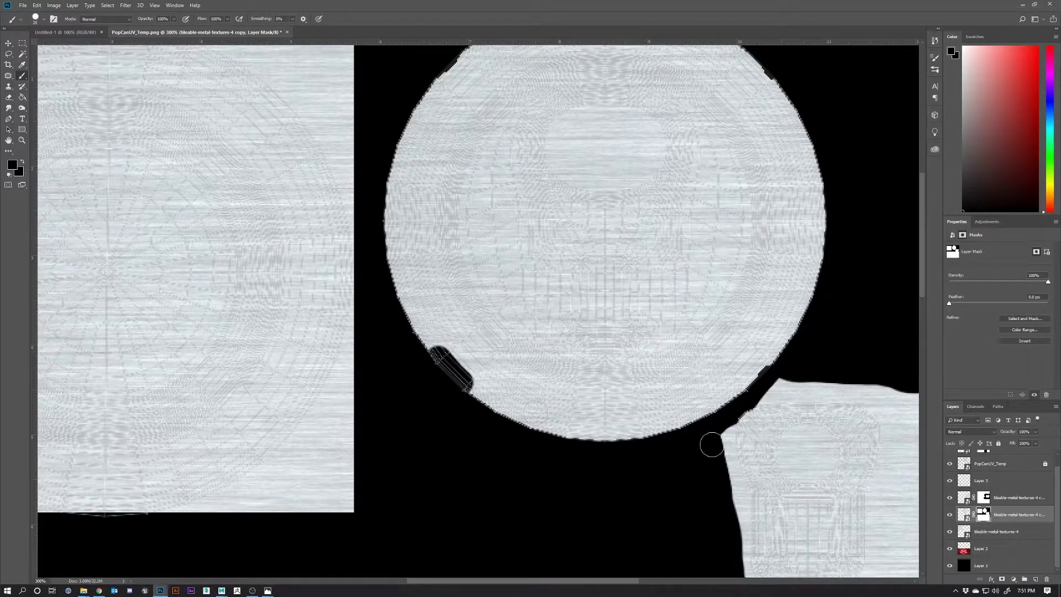
key("ctrl+z")
Step: Paint white around the rim of the can-top copy's mask to fill its notches and extend the metal slightly past the UV shell
key("x")
mouse_move(503, 391)
left_mouse_down()
mouse_move(441, 353)
mouse_move(454, 374)
mouse_move(428, 338)
mouse_move(389, 219)
mouse_move(400, 145)
mouse_move(427, 95)
mouse_move(468, 95)
left_mouse_up()
key("ctrl+z")
scroll(504, 177, "up", 3)
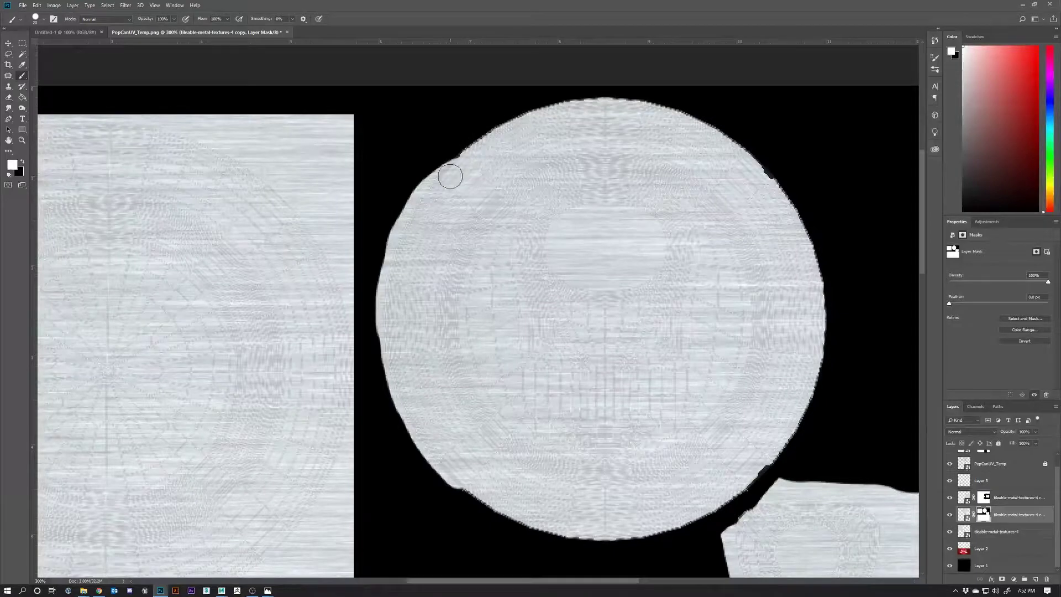
mouse_move(449, 175)
left_mouse_down()
mouse_move(537, 118)
mouse_move(603, 104)
mouse_move(657, 110)
mouse_move(737, 148)
mouse_move(795, 226)
mouse_move(817, 327)
mouse_move(820, 312)
mouse_move(801, 250)
mouse_move(757, 401)
mouse_move(814, 368)
mouse_move(830, 266)
mouse_move(817, 242)
mouse_move(820, 282)
mouse_move(778, 366)
mouse_move(689, 427)
mouse_move(557, 447)
mouse_move(442, 395)
left_mouse_up()
scroll(810, 309, "down", 2)
scroll(562, 348, "down", 5)
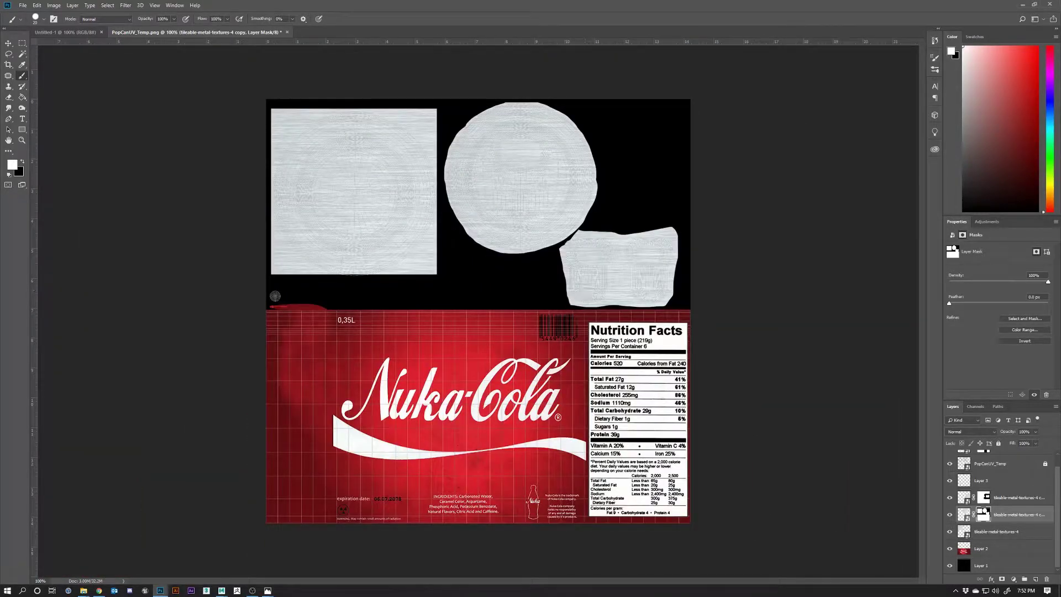
Step: Identify the square metal piece's layer by toggling its visibility, and select that original metal texture layer
left_click(950, 531)
left_click(949, 532)
left_click(992, 534)
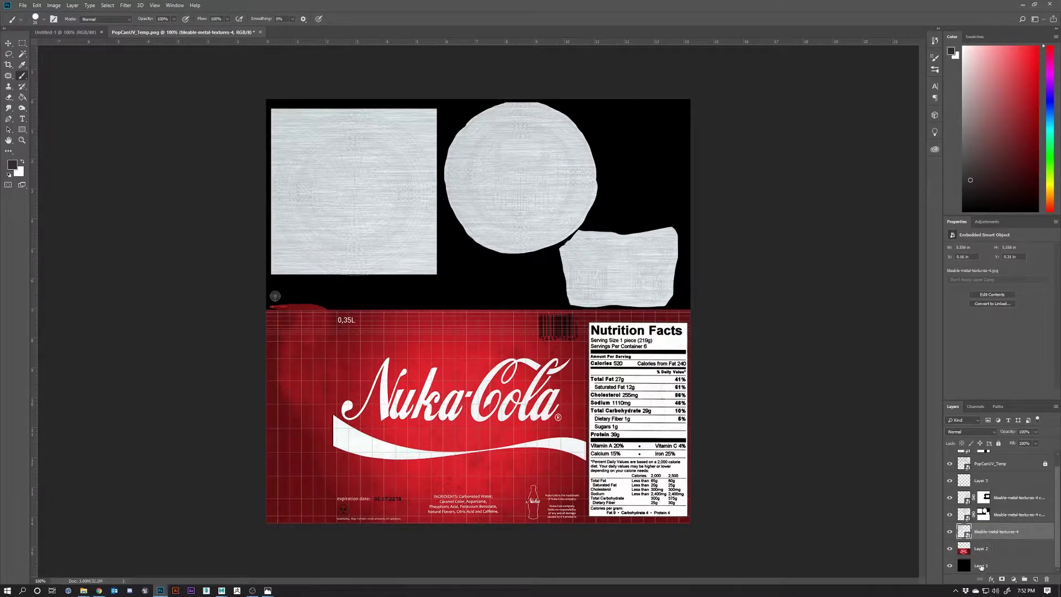
left_click(949, 531)
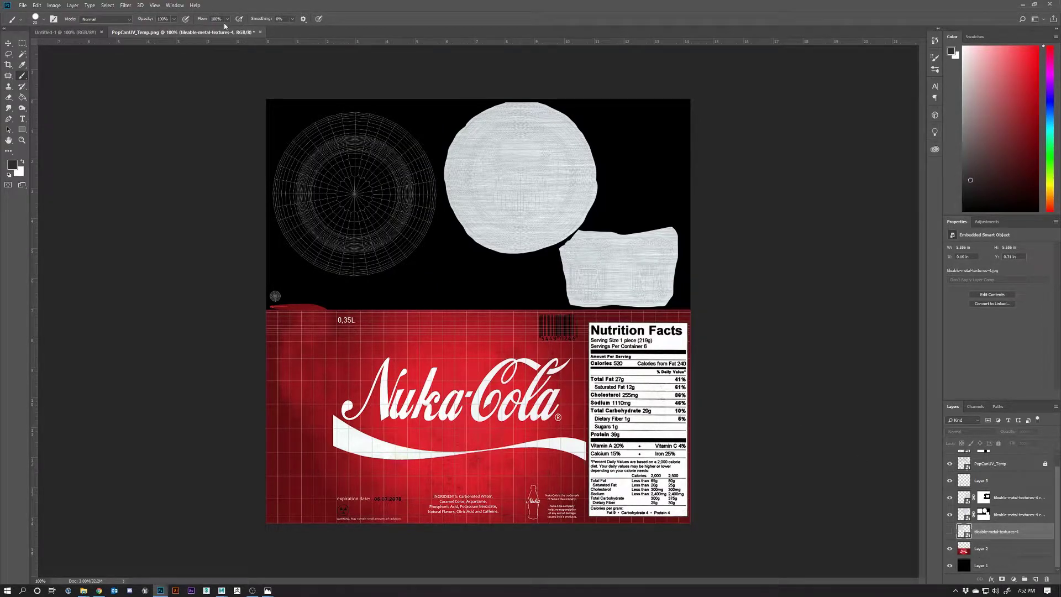
left_click(22, 55)
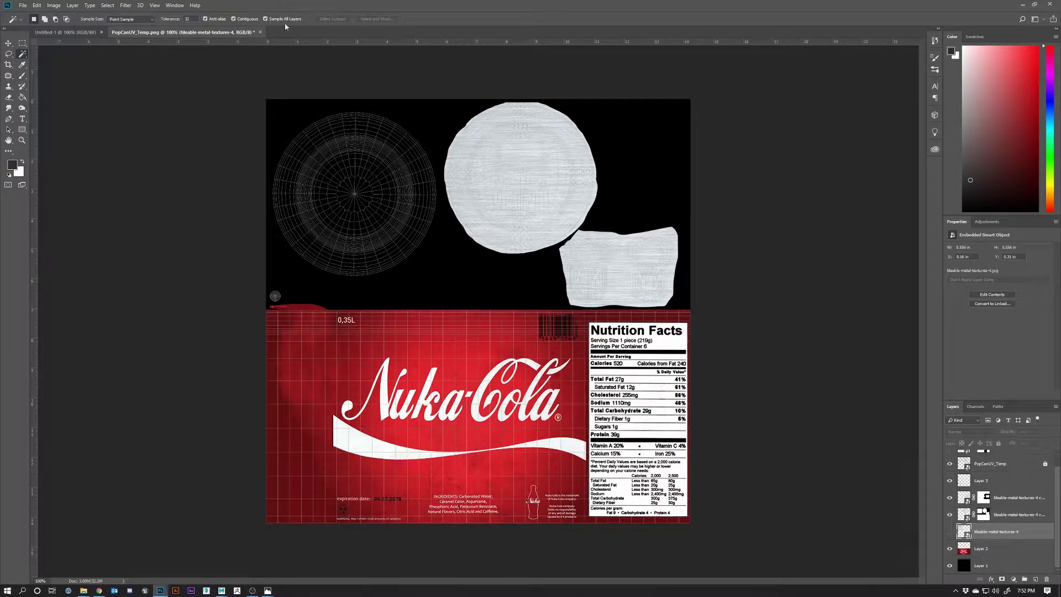
left_click(440, 261)
left_click(950, 532)
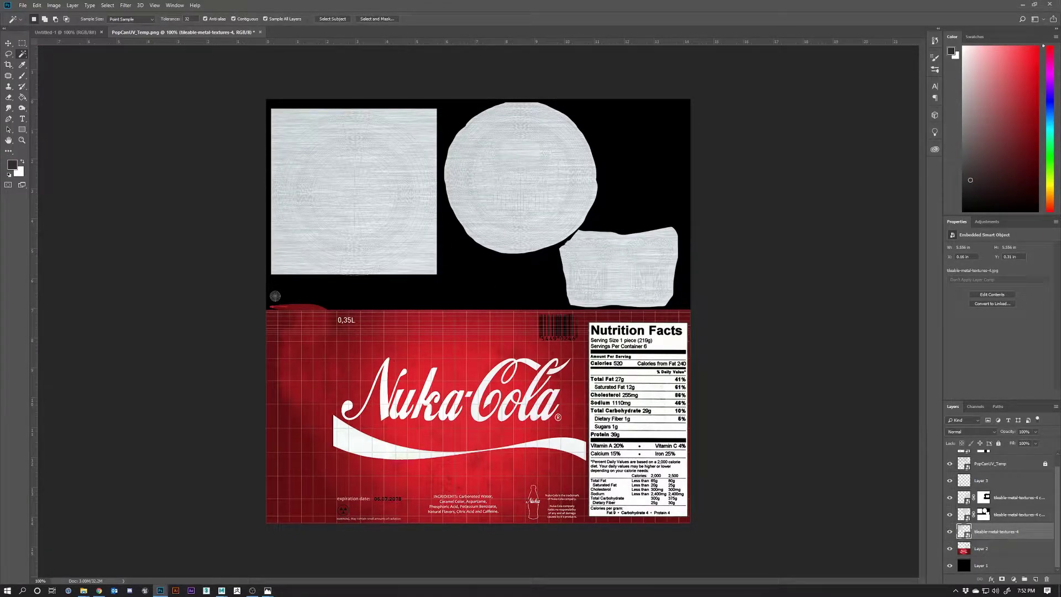
Step: Draw an elliptical selection spanning the square metal piece and add a layer mask from it to crop the metal to a circle
left_click(24, 45)
left_click(61, 52)
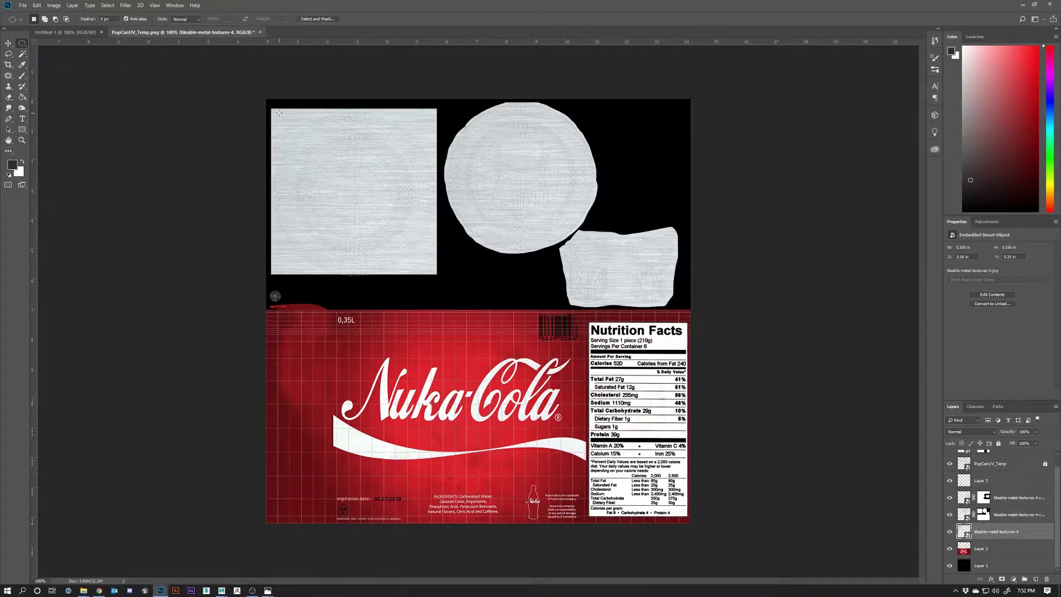
left_click_drag(271, 108, 437, 274)
left_click(1002, 579)
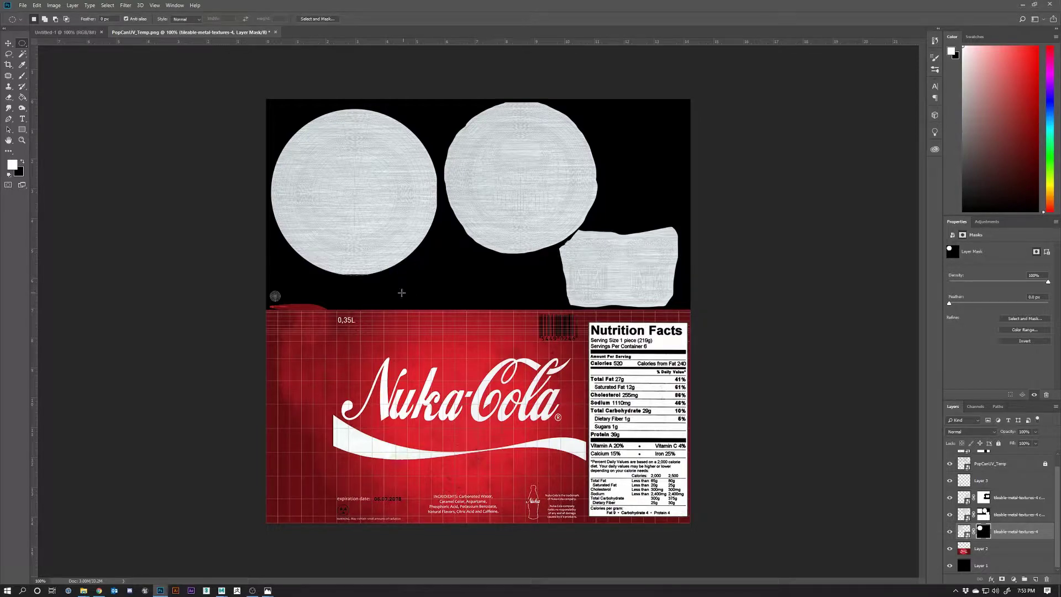
Step: Move the newly masked circular metal piece slightly down so it covers the lower edge of its UV shell
scroll(393, 283, "up", 3)
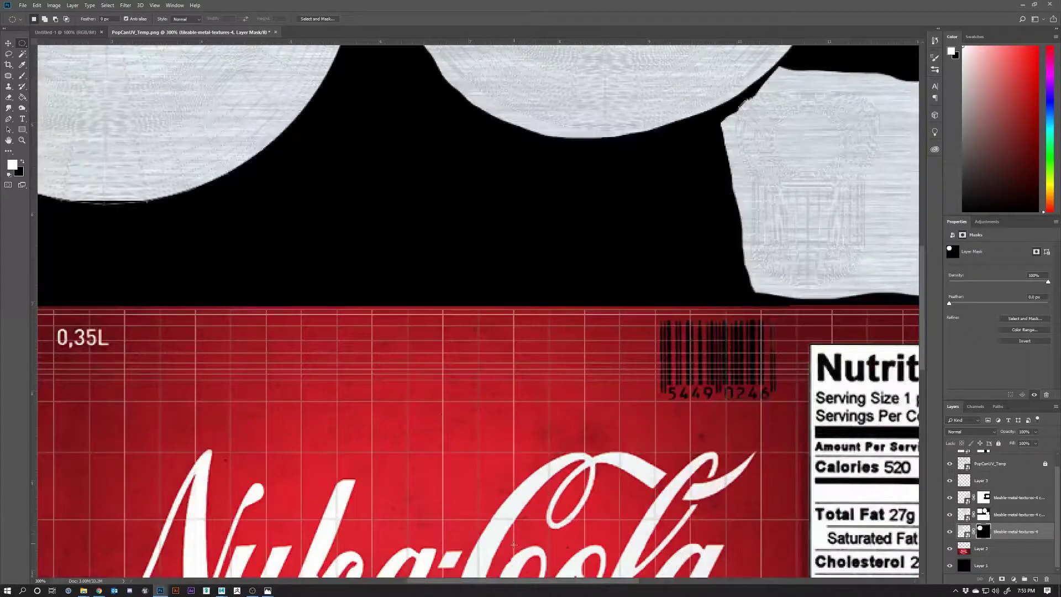
scroll(693, 238, "left", 10)
scroll(694, 238, "up", 3)
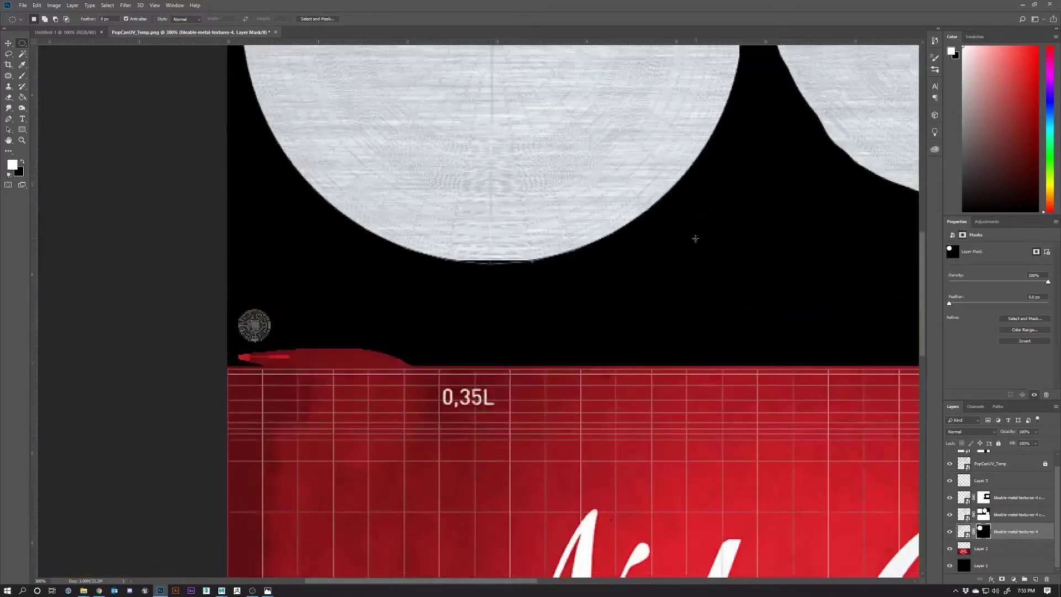
scroll(703, 326, "up", 3)
key("ctrl+2")
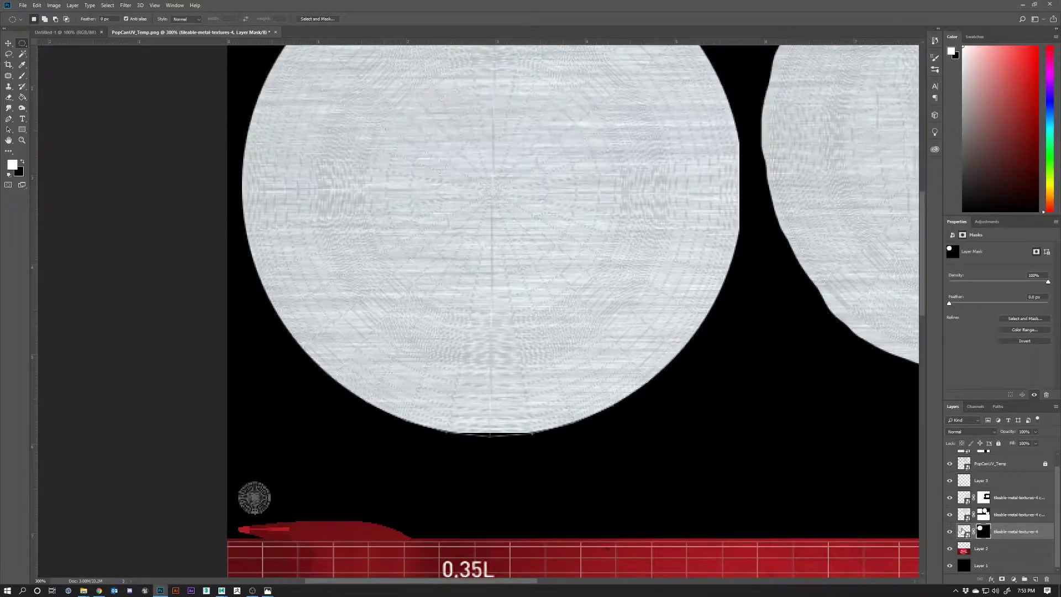
left_click(10, 43)
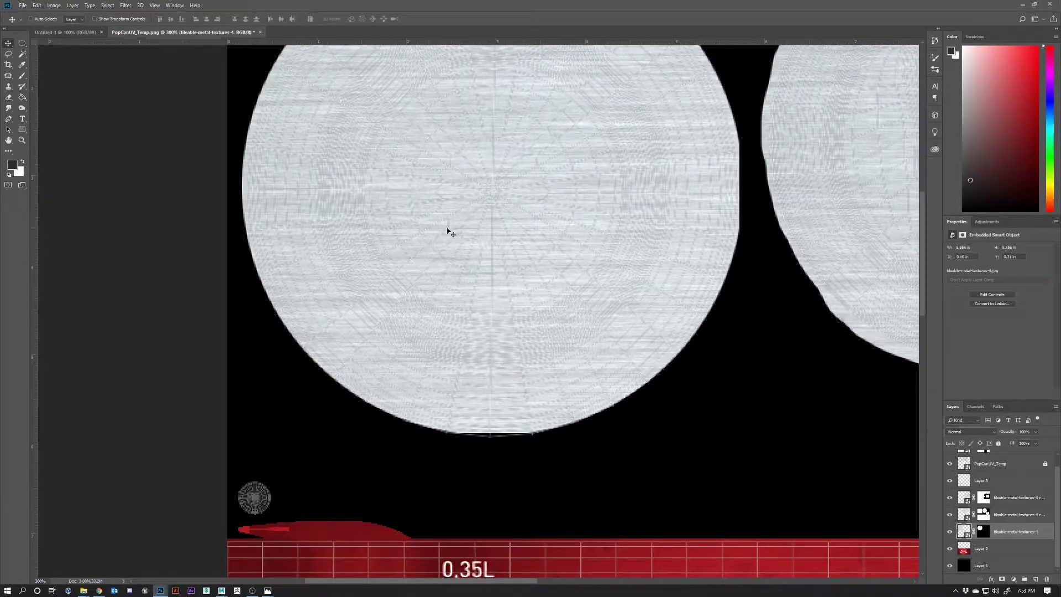
left_click_drag(497, 232, 497, 240)
scroll(535, 286, "up", 4)
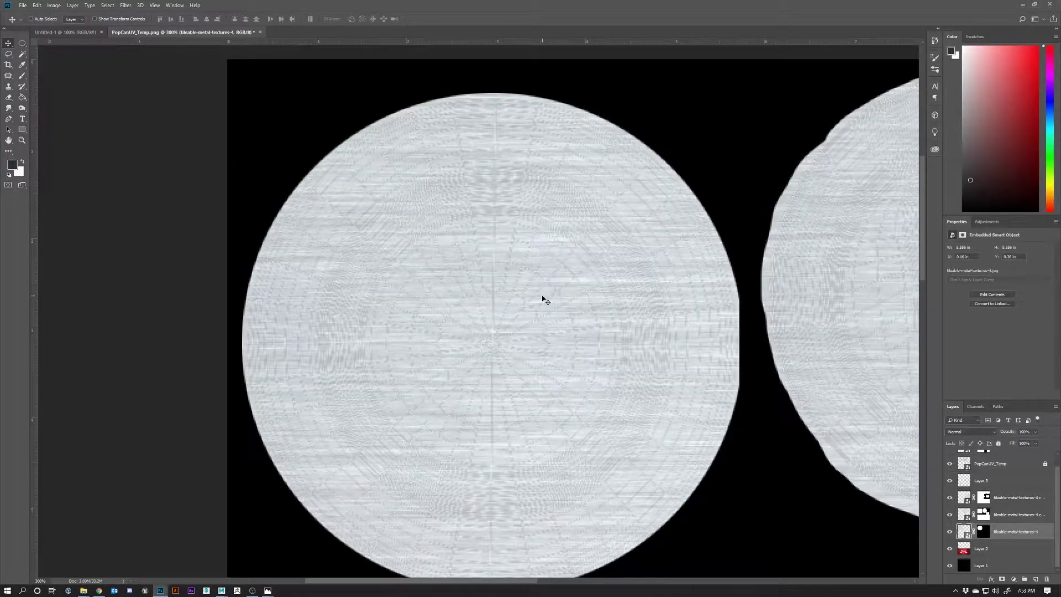
key("ctrl+1")
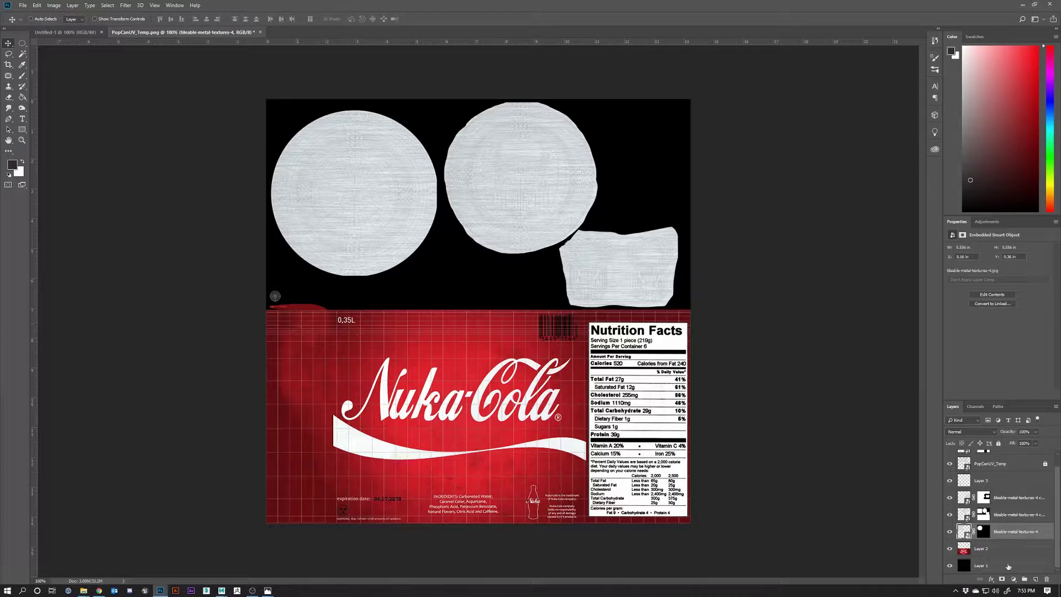
Step: Compare both circular metal pieces with the UV wireframe beneath by toggling their layers' visibility
left_click(950, 532)
left_click(950, 531)
left_click(949, 515)
left_click(949, 515)
scroll(960, 486, "up", 1)
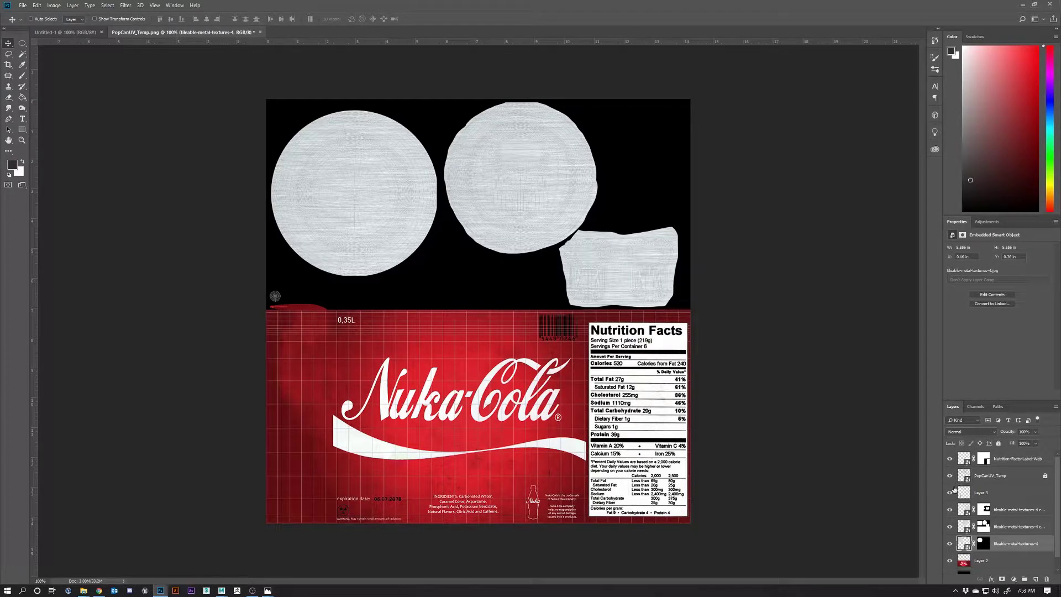
scroll(957, 496, "down", 1)
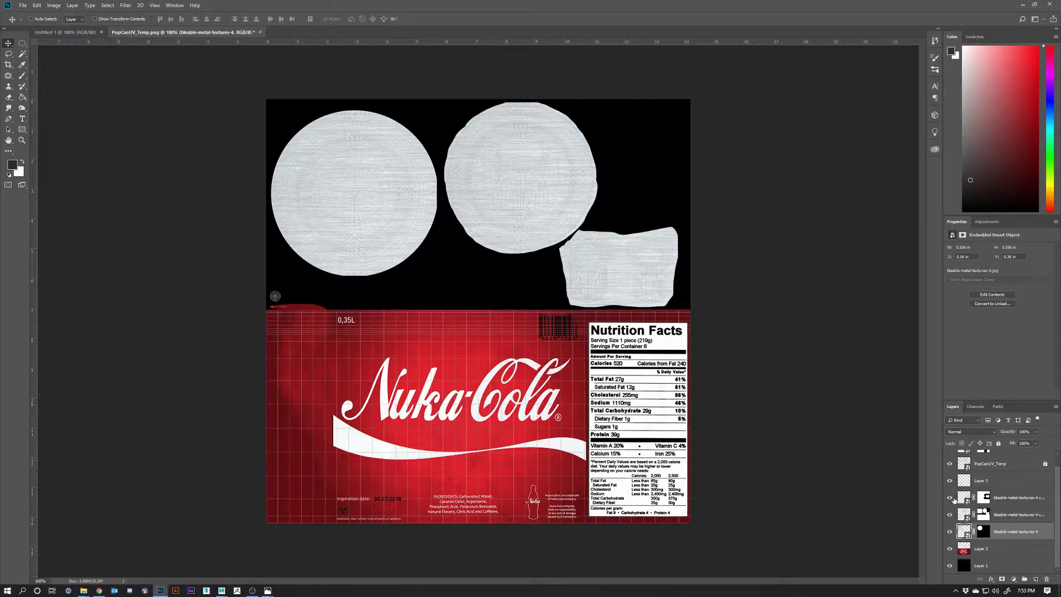
left_click(950, 515)
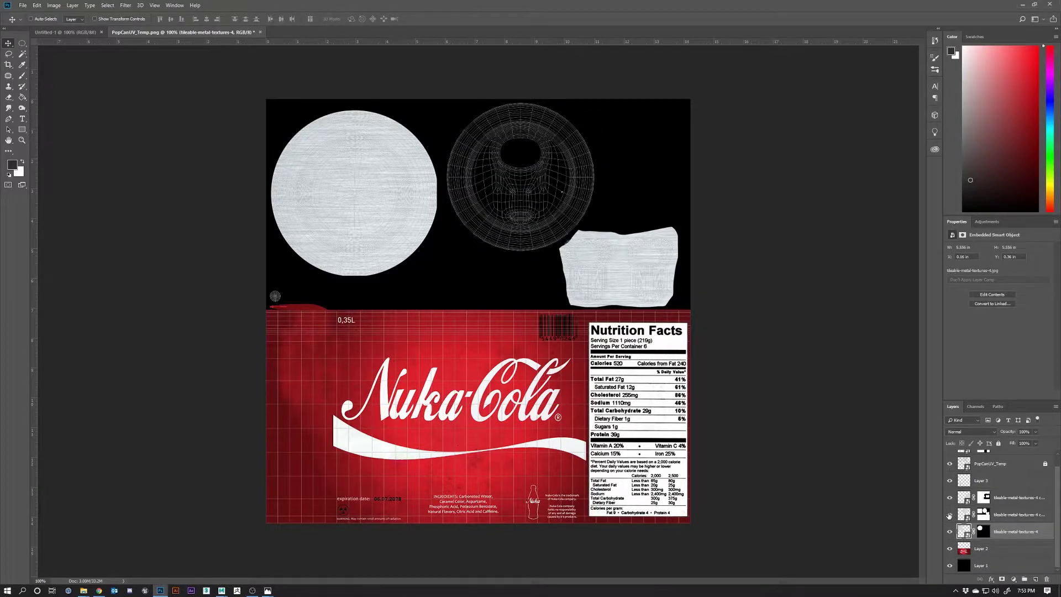
left_click(949, 515)
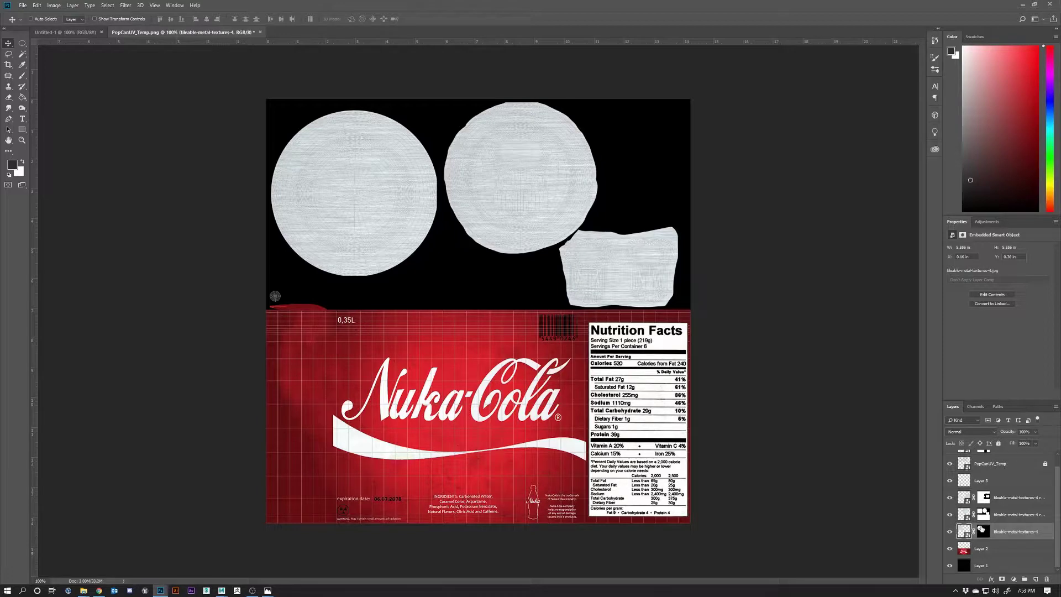
Step: Hide the PopCanUV_Temp wireframe layer, then select the Nutrition-Facts-Label-Web layer and check it by toggling its visibility
scroll(976, 476, "up", 1)
left_click(949, 476)
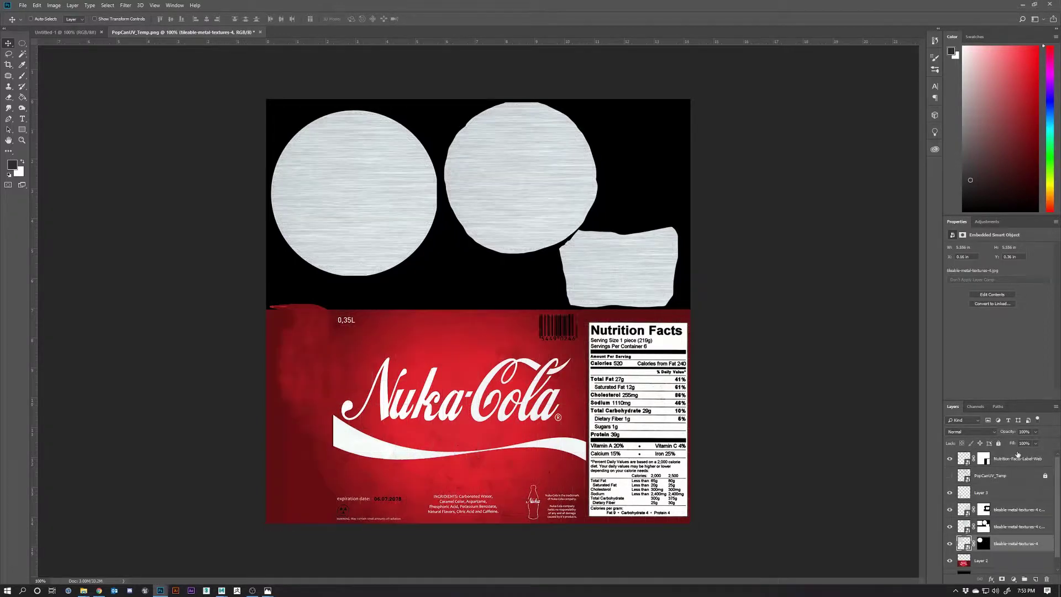
left_click(1003, 462)
left_click(949, 460)
left_click(948, 460)
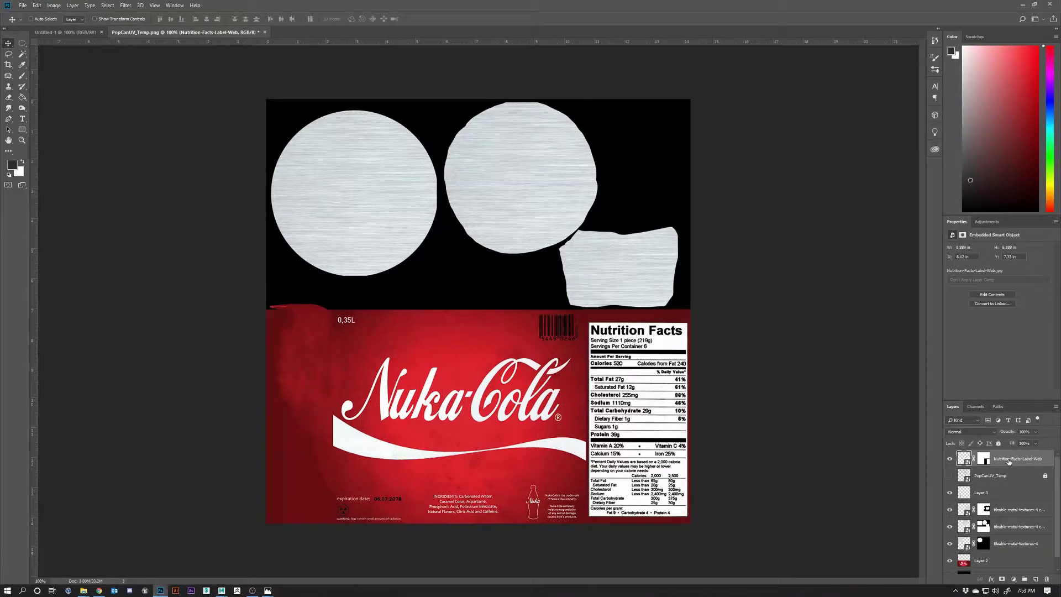
Step: Move the Nutrition-Facts-Label-Web layer down the stack to directly above Layer 2, checking the neighbouring metal layer by toggling its visibility
left_click_drag(1008, 460, 998, 544)
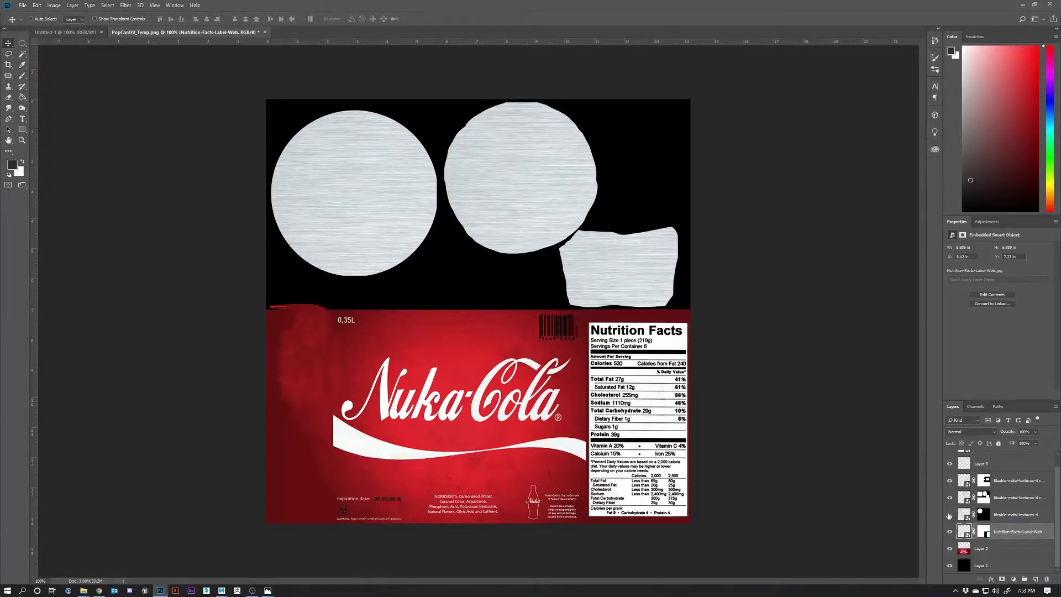
left_click(949, 514)
left_click(949, 515)
Step: Group the Nutrition-Facts-Label-Web layer with Layer 2 and name the group Label
left_click(1000, 549, "shift")
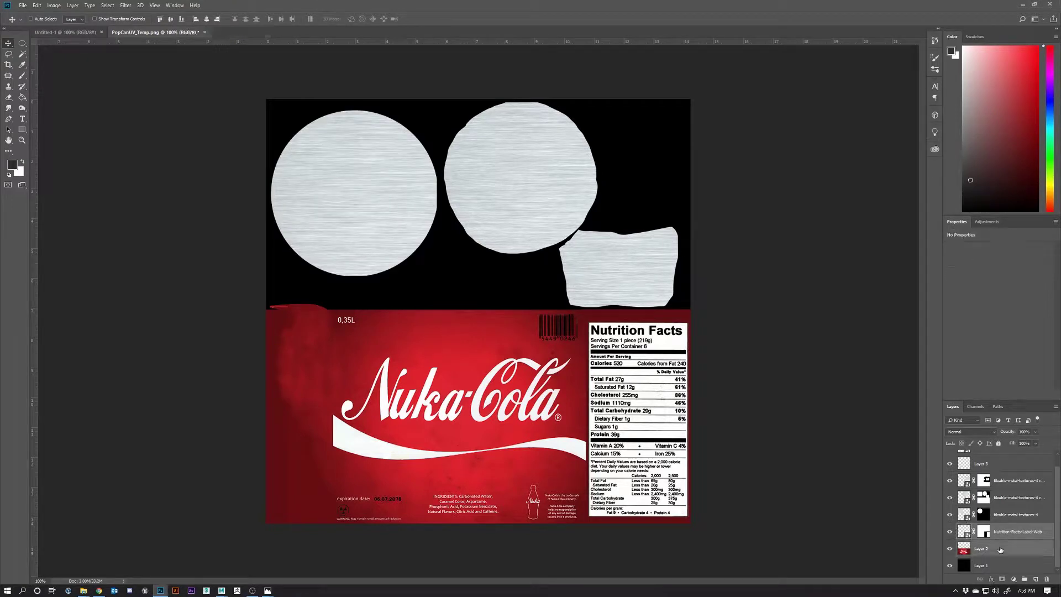
left_click(1024, 578)
double_click(980, 539)
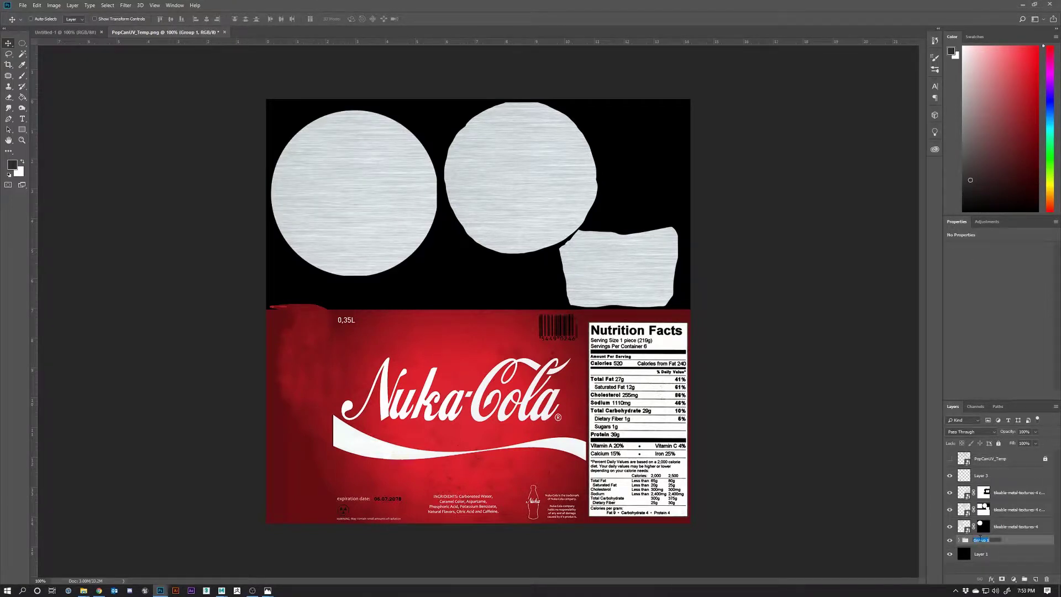
type("ca")
type("bel")
key("Return")
Step: Group Layer 3 with the three brushed metal layers and check the group by toggling its visibility
left_click(1011, 525)
left_click(998, 477, "shift")
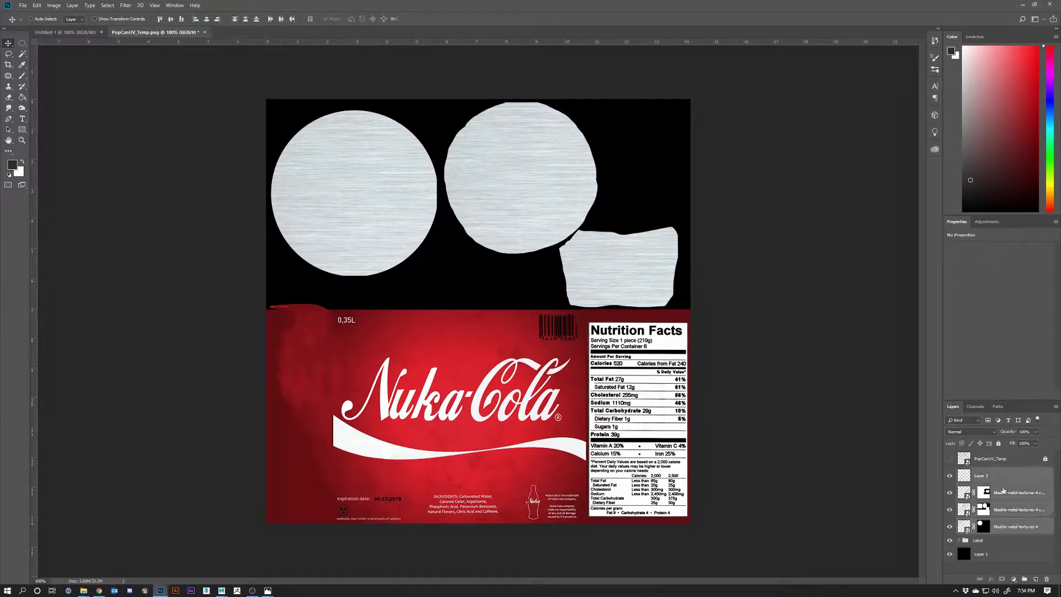
left_click(1023, 579)
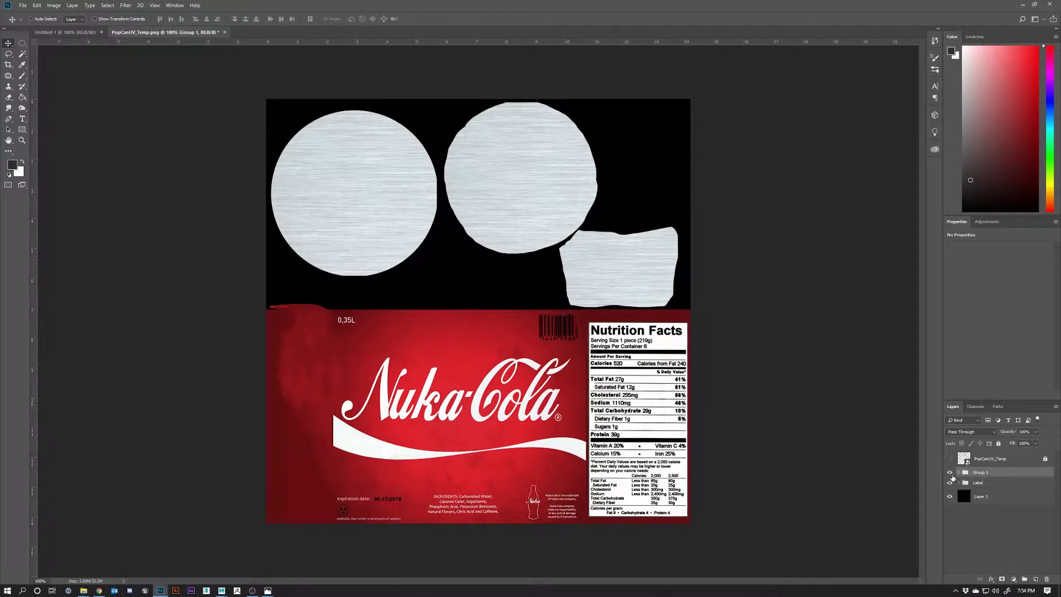
left_click(950, 474)
left_click(950, 474)
Step: Move Layer 3 out of the new group into the Label group, and rename the new group Metal
left_click(959, 472)
left_click_drag(973, 489, 988, 552)
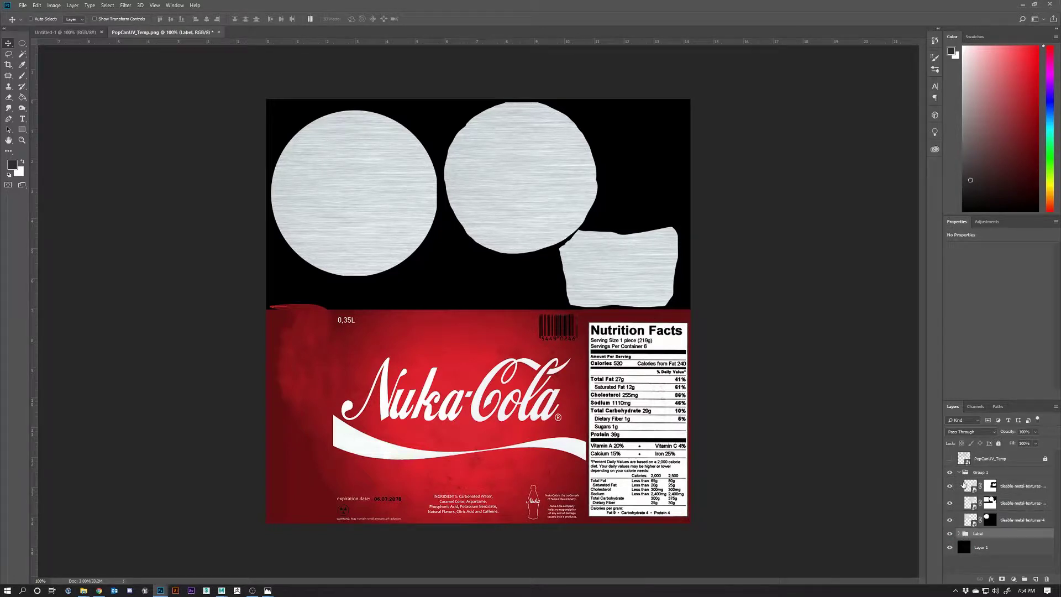
left_click(981, 472)
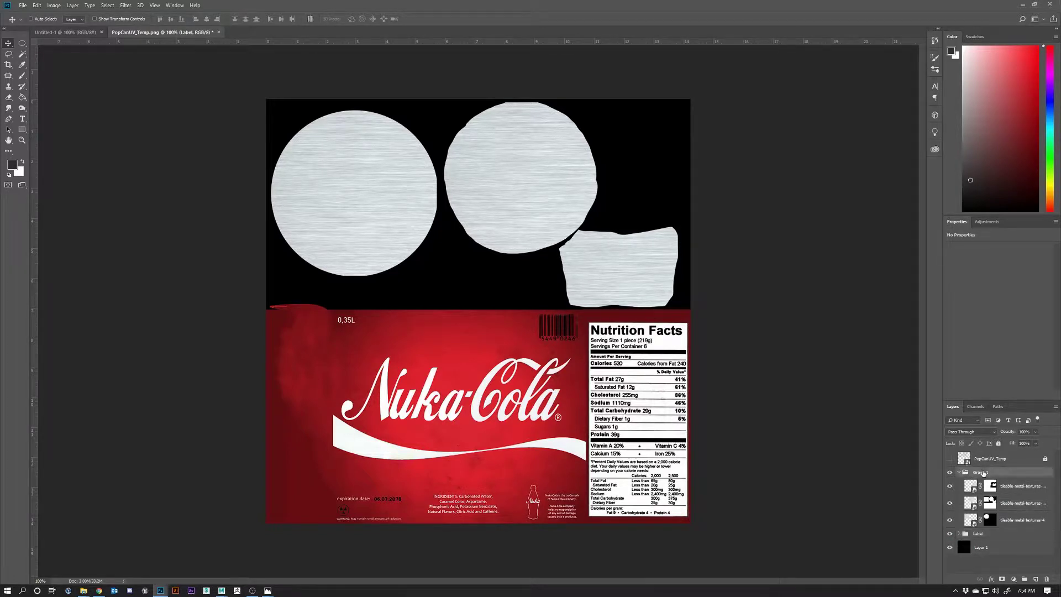
double_click(981, 473)
type("Metal")
key("Return")
left_click(959, 472)
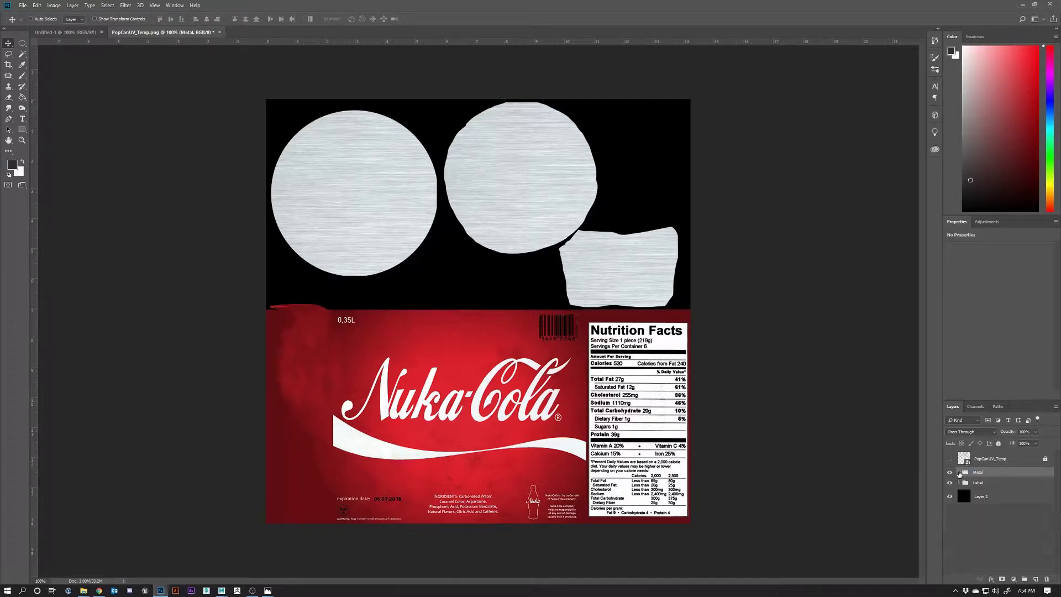
Step: Check the contents of the Metal and Label groups by toggling each group's visibility
left_click(949, 473)
left_click(949, 472)
left_click(949, 483)
left_click(949, 483)
left_click(958, 473)
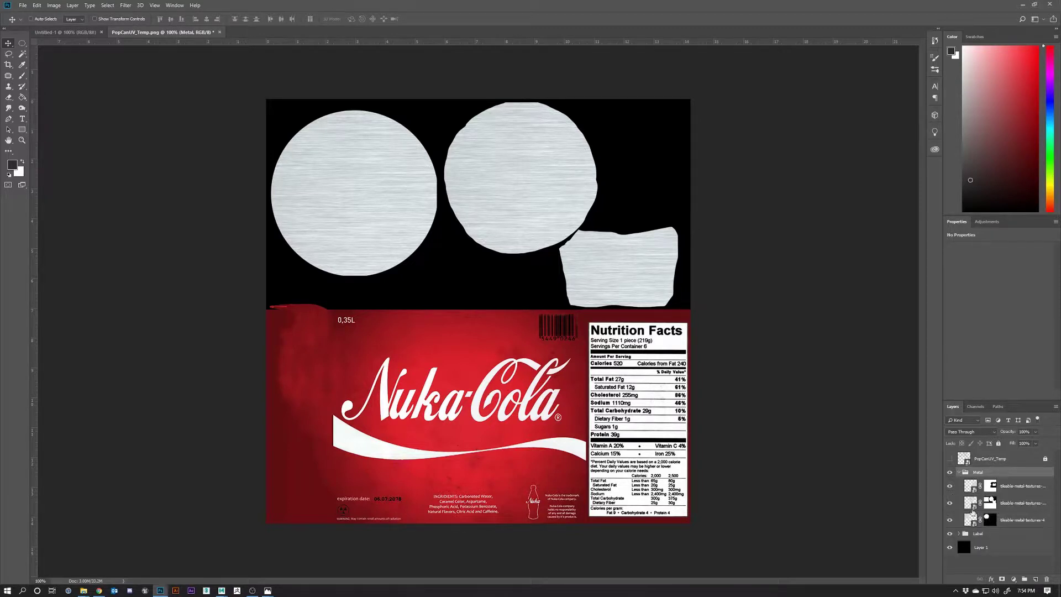
Step: Show the PopCanUV_Temp wireframe layer and draw a circular selection about 0.57 in wide inside the metal piece over the tabs
left_click(950, 459)
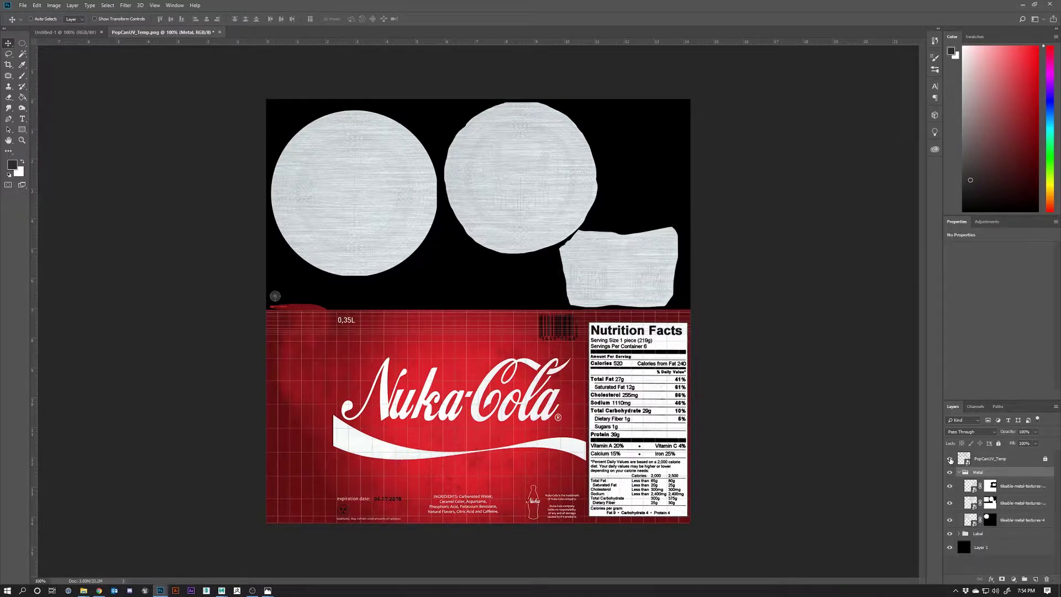
left_click(950, 459)
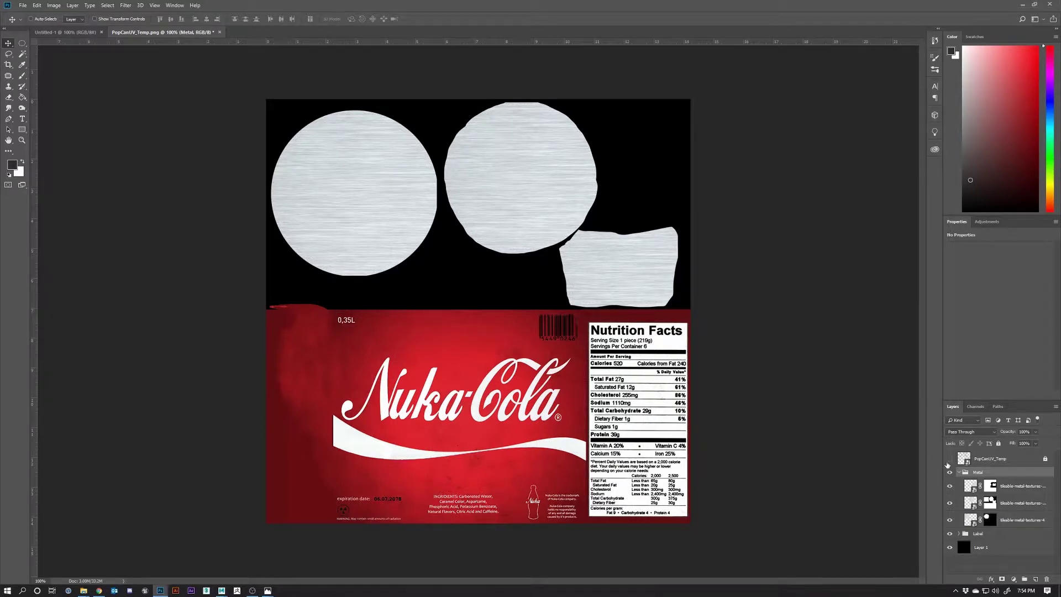
left_click(950, 460)
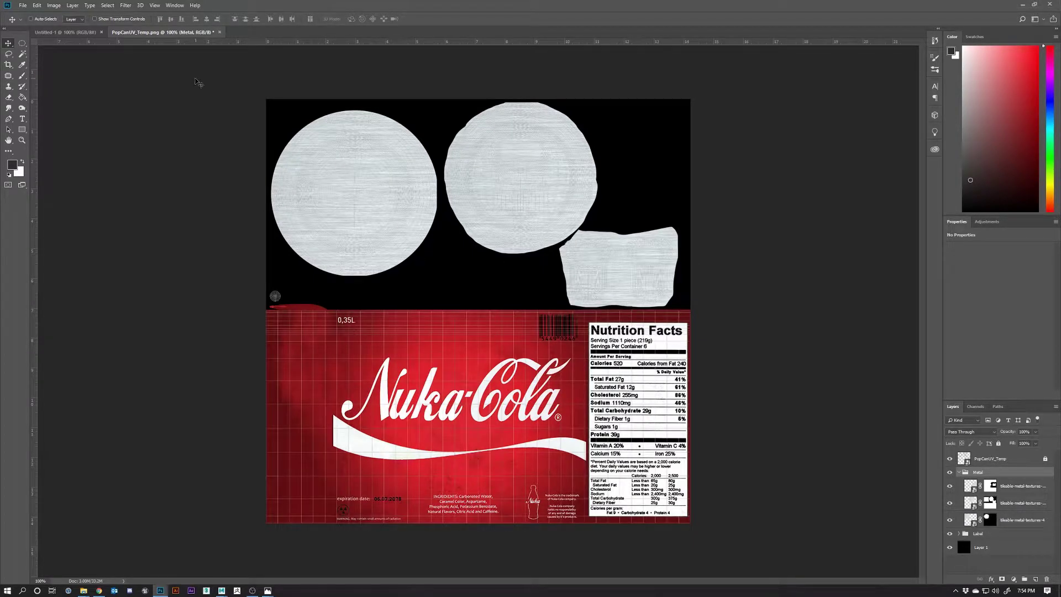
left_click(22, 45)
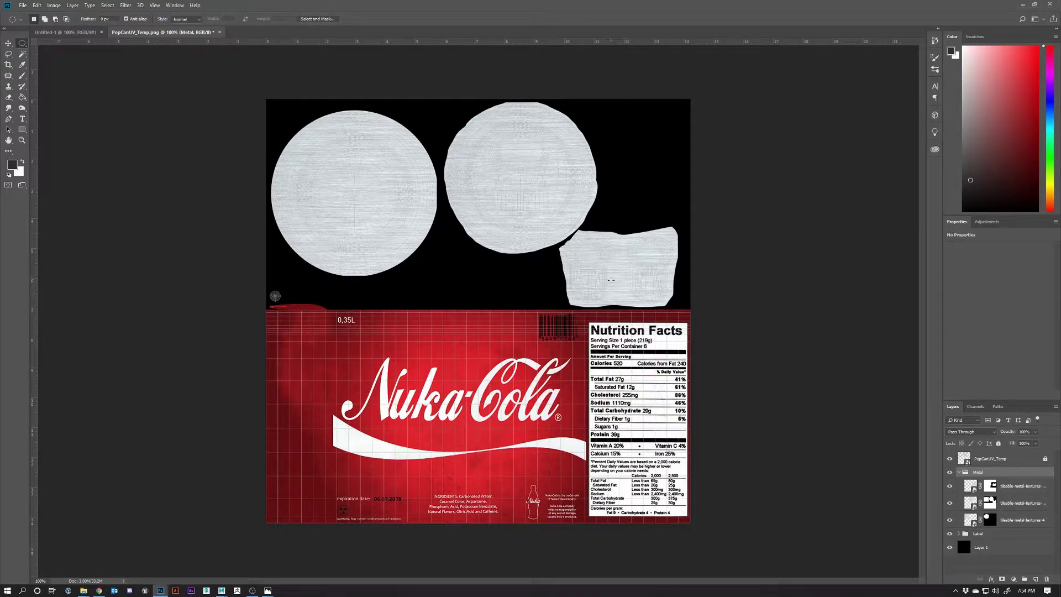
left_click_drag(612, 269, 628, 286)
Step: Select the topmost metal texture layer in the Metal group, confirming by visibility toggling that it covers the selected area
left_click(971, 487)
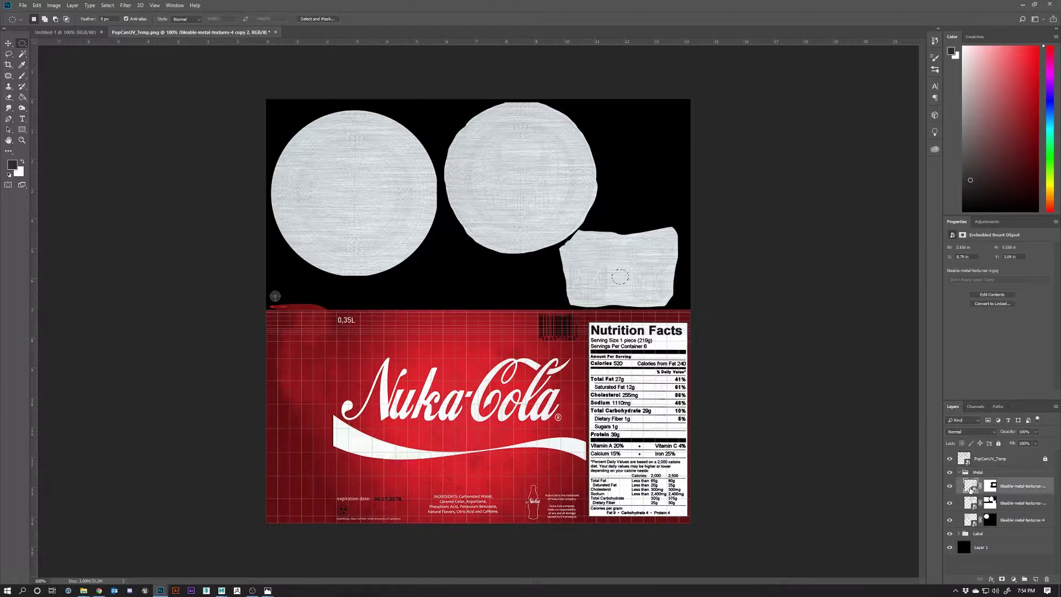
left_click(950, 503)
left_click(950, 503)
left_click(950, 486)
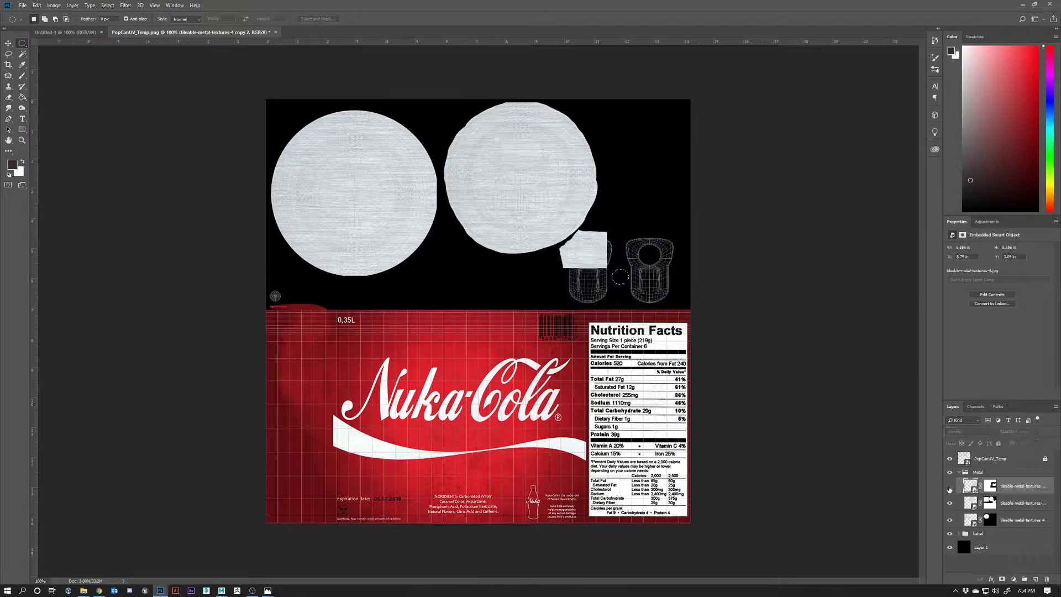
left_click(950, 486)
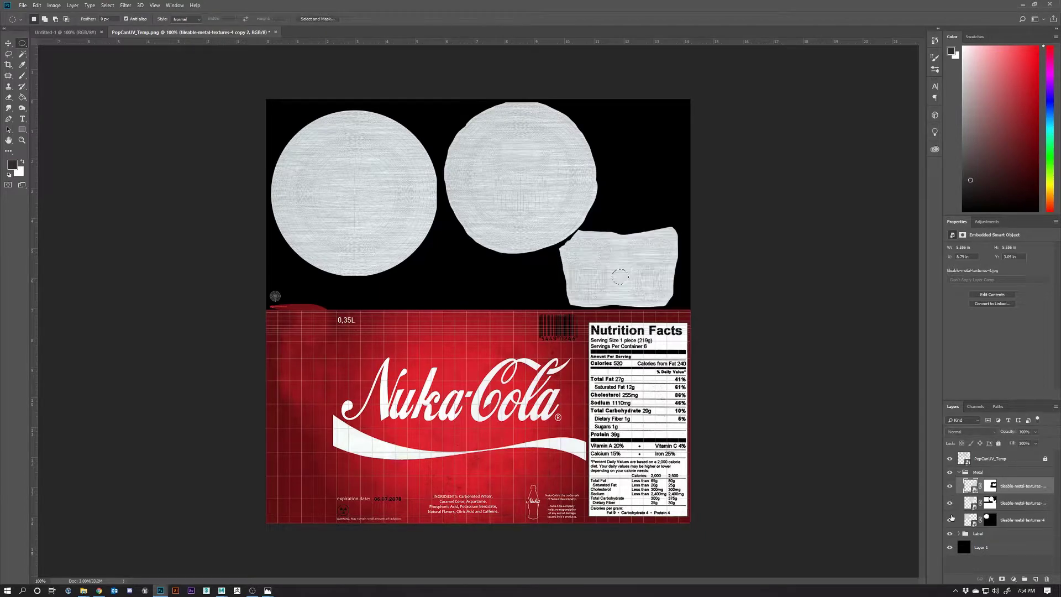
Step: Copy the selected metal circle onto a new layer and move it over the small round UV shell just above the label
left_click(36, 5)
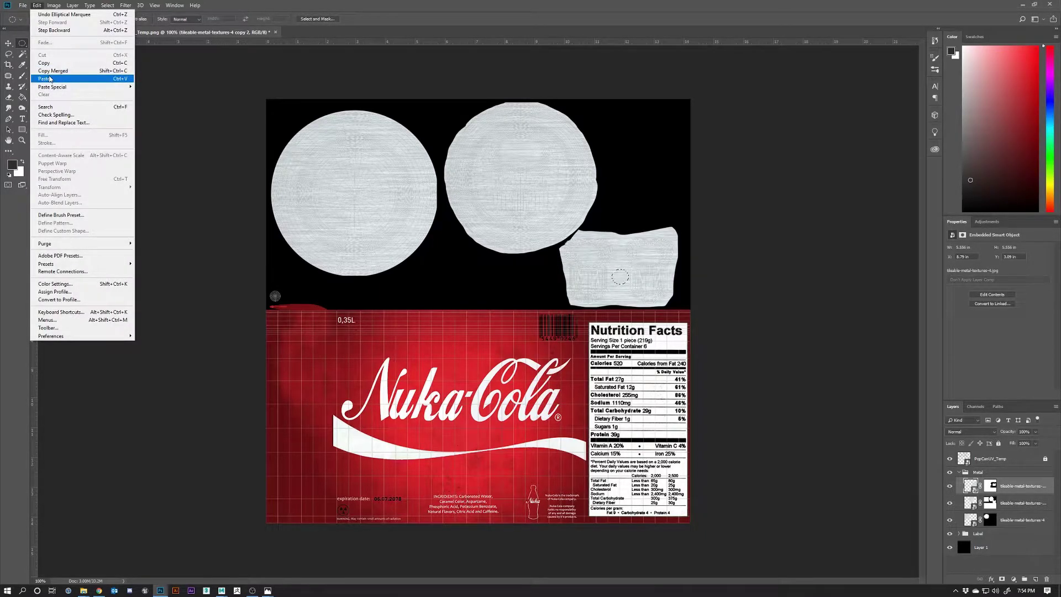
left_click(45, 63)
left_click(37, 5)
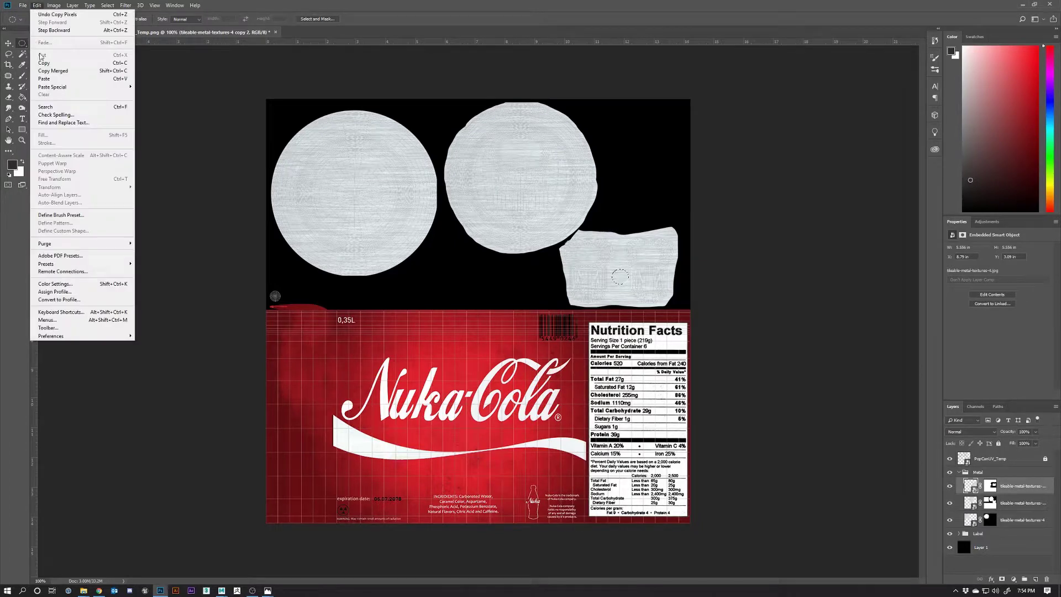
left_click(44, 79)
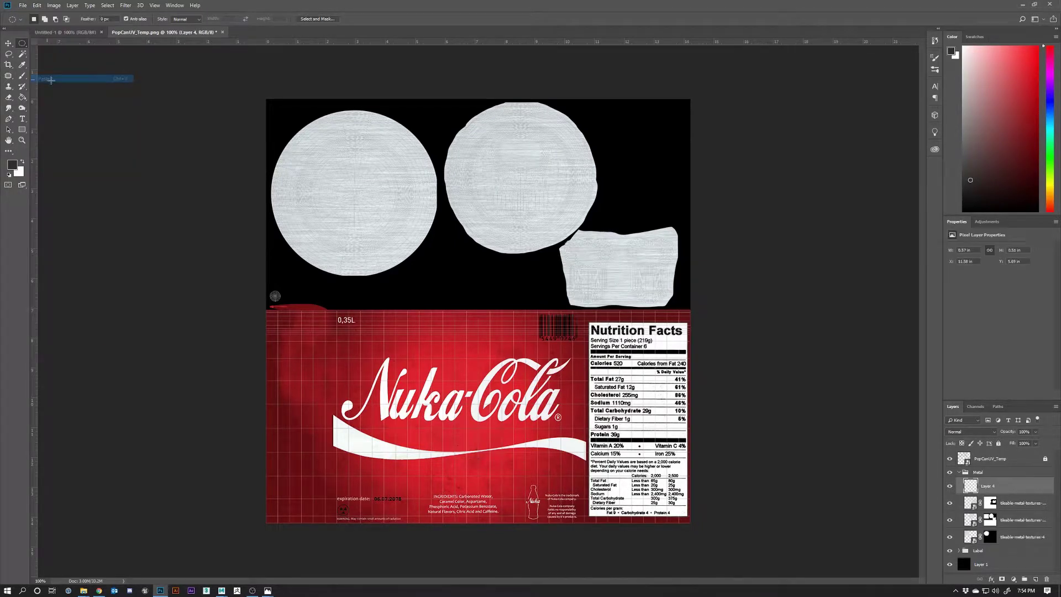
left_click(8, 43)
left_click_drag(569, 267, 270, 294)
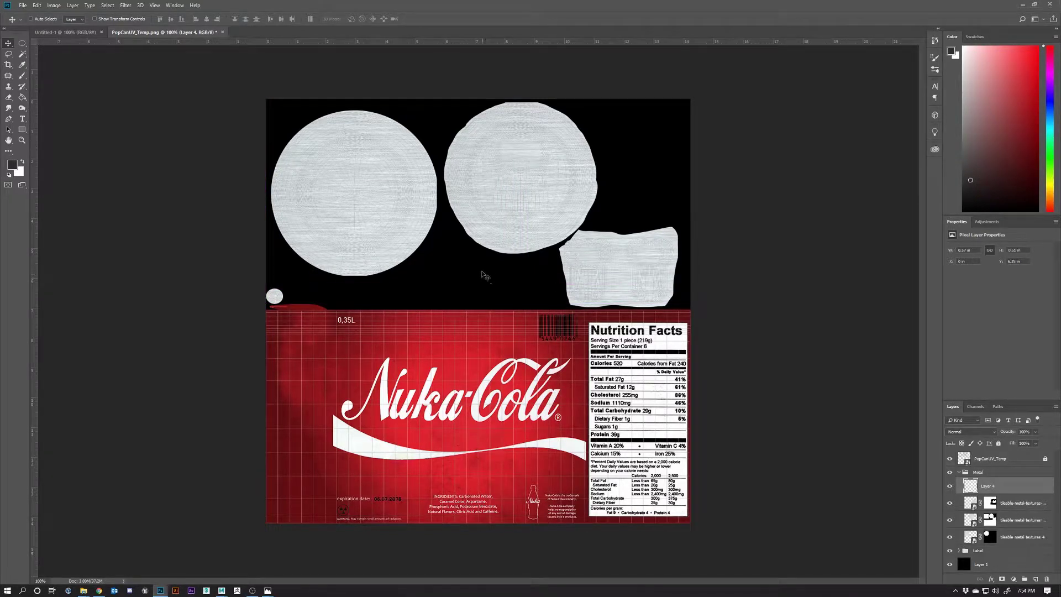
Step: Hide the PopCanUV_Temp wireframe layer
key("ctrl+minus")
key("ctrl+plus")
key("ctrl+plus")
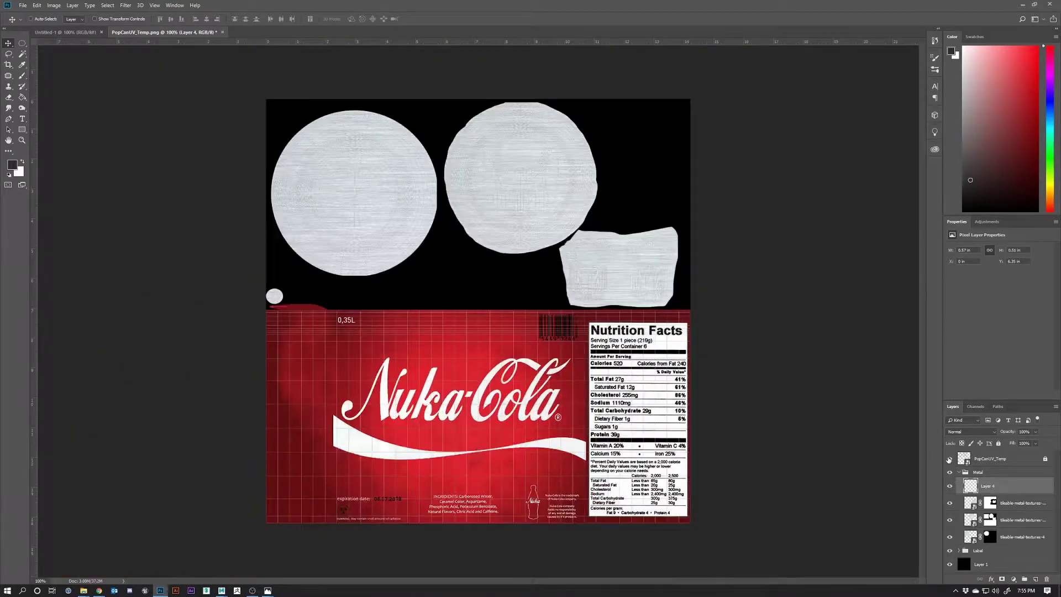
left_click(950, 458)
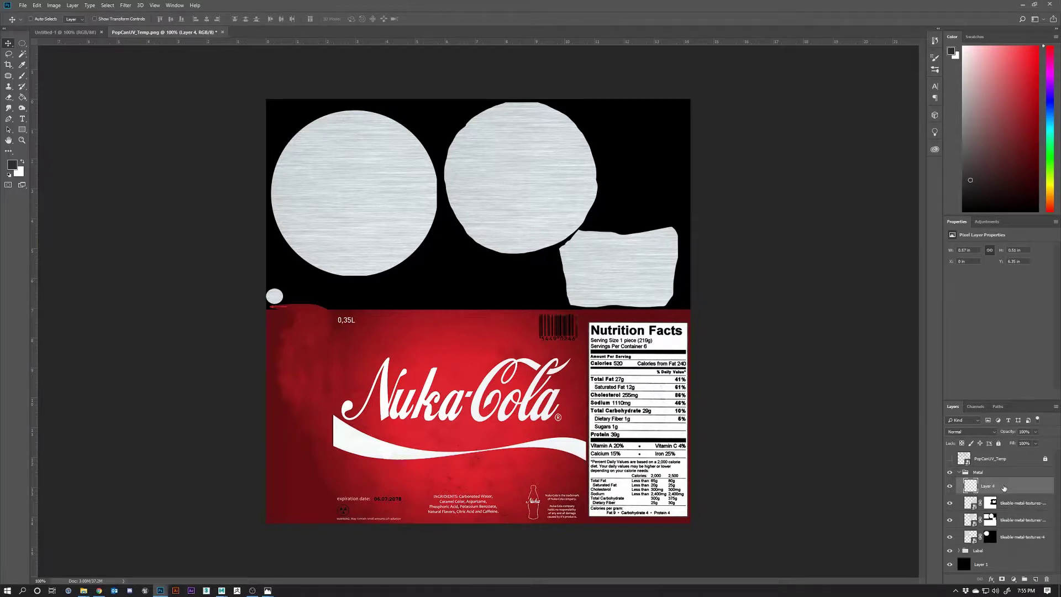
Step: Add a new layer above the pasted metal circle and ready the Paint Bucket with a dark grey foreground colour
left_click(1036, 579)
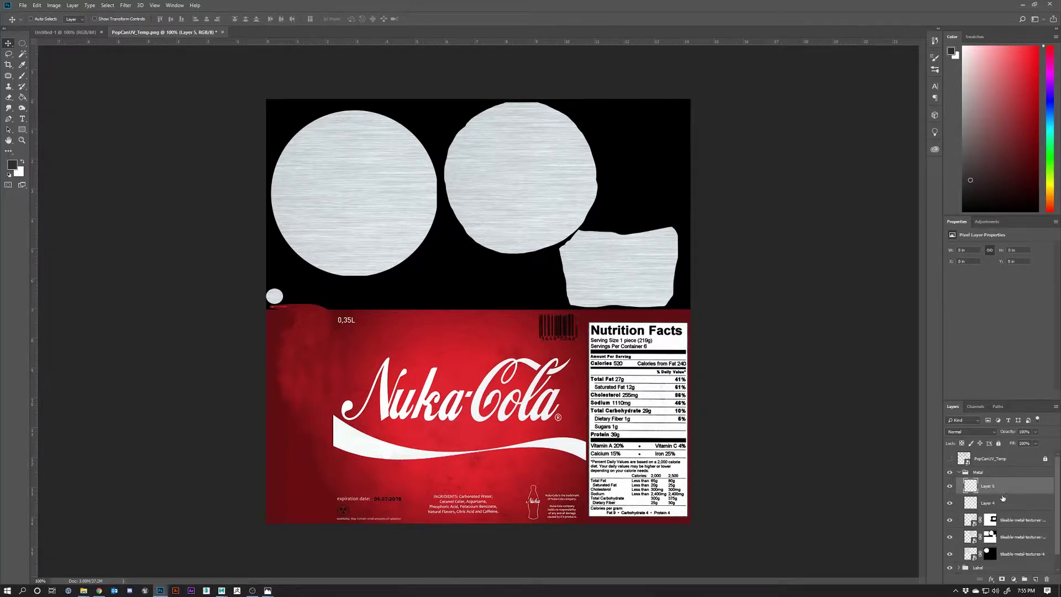
mouse_move(968, 108)
left_mouse_down()
mouse_move(965, 166)
mouse_move(951, 171)
left_mouse_up()
left_click(23, 97)
Step: Try filling the new layer with grey, undo the fill, and set the Paint Bucket to sample all layers
left_click(376, 190)
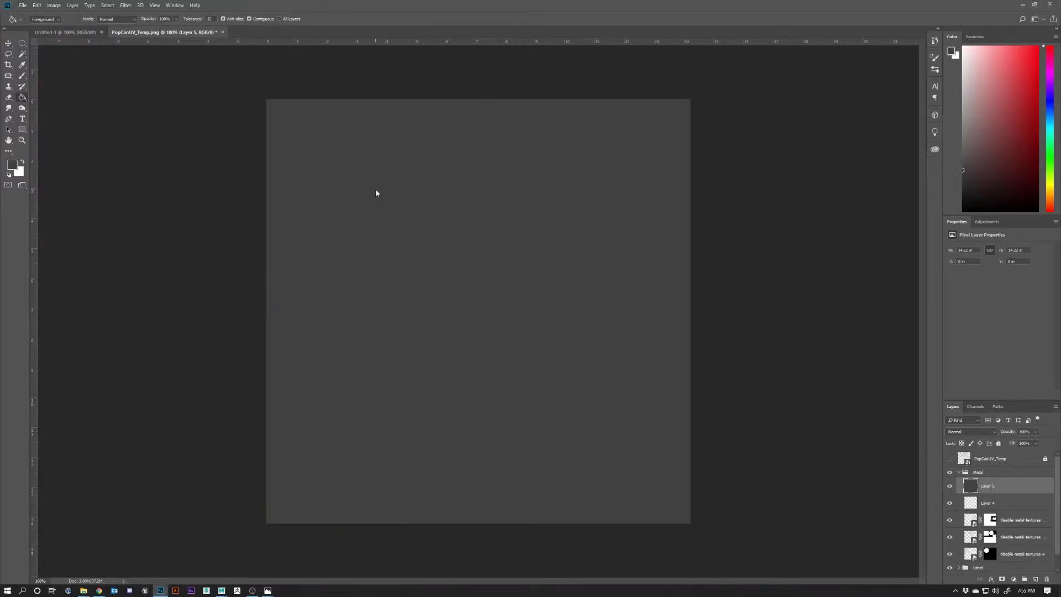
key("ctrl+z")
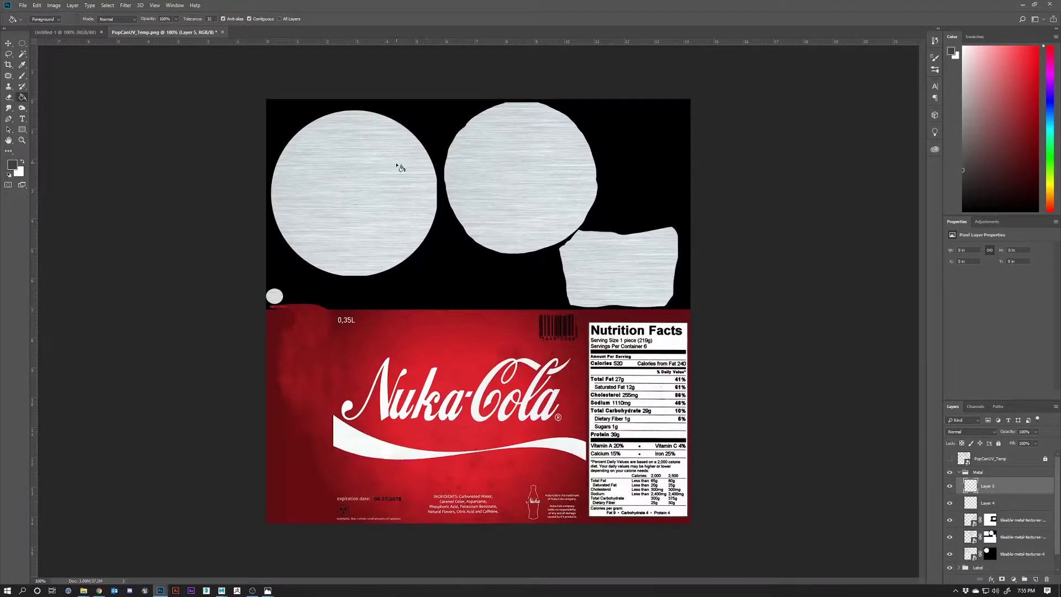
left_click(279, 19)
left_click(379, 176)
left_click(502, 190)
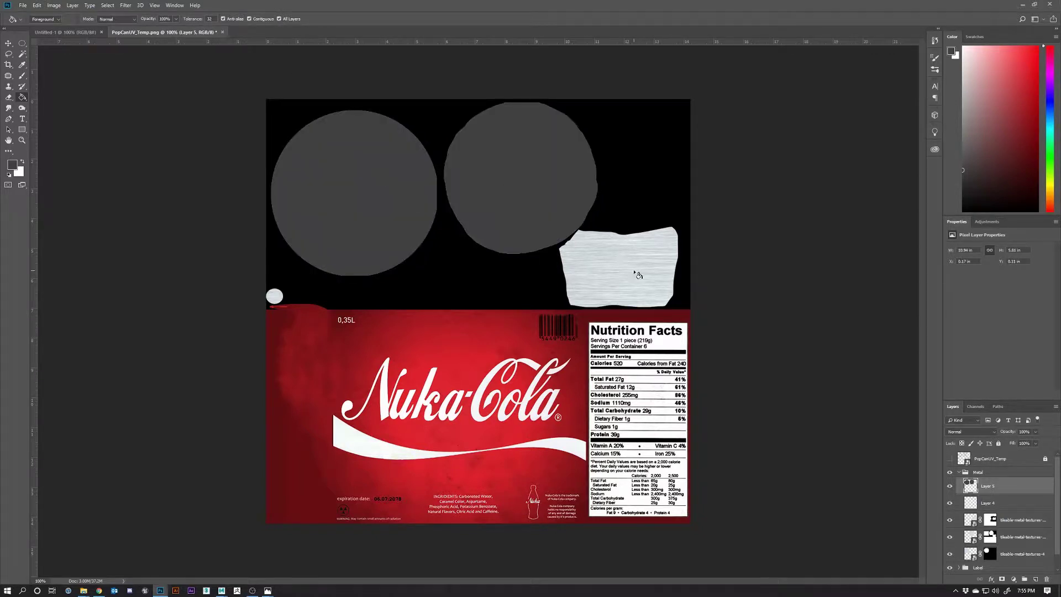
key("ctrl+z")
key("ctrl+z")
key("ctrl+alt+z")
key("ctrl+alt+z")
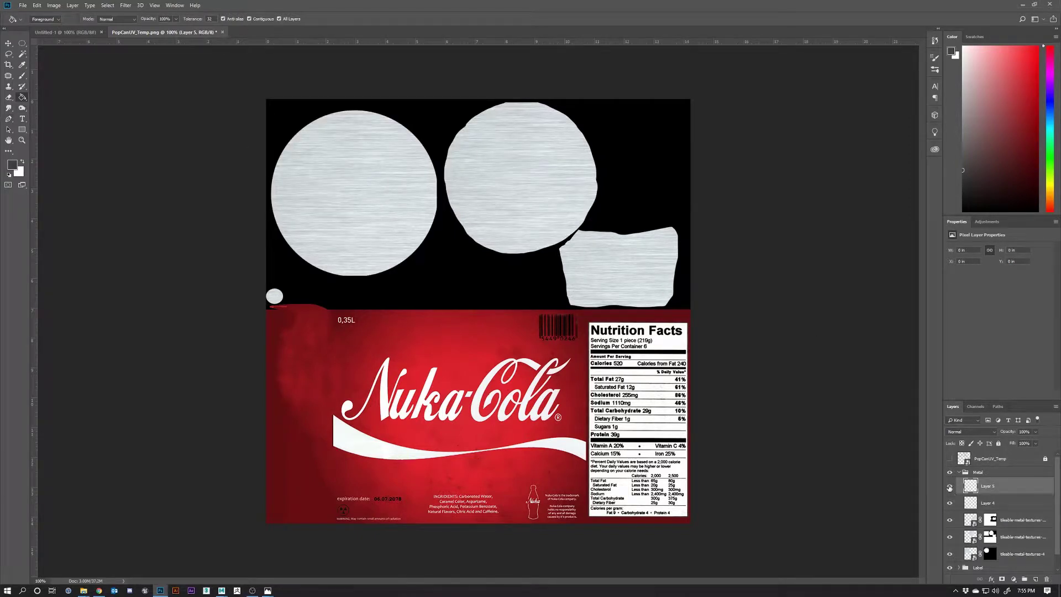
Step: Fill both large circles, the tab piece and the small circle with dark grey on the new layer
left_click(351, 196)
left_click(529, 203)
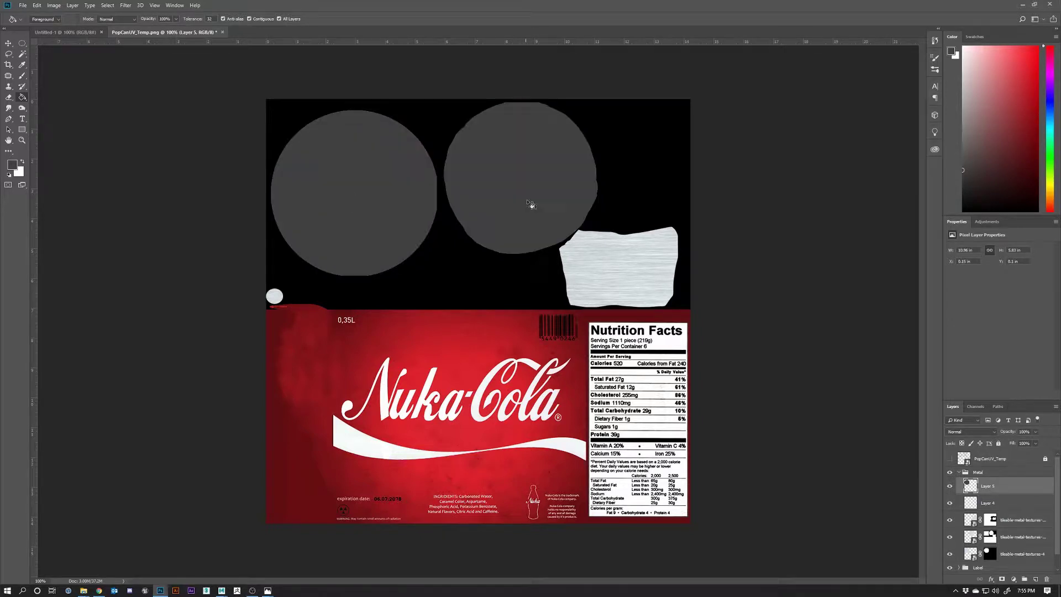
left_click(670, 298)
left_click(279, 298)
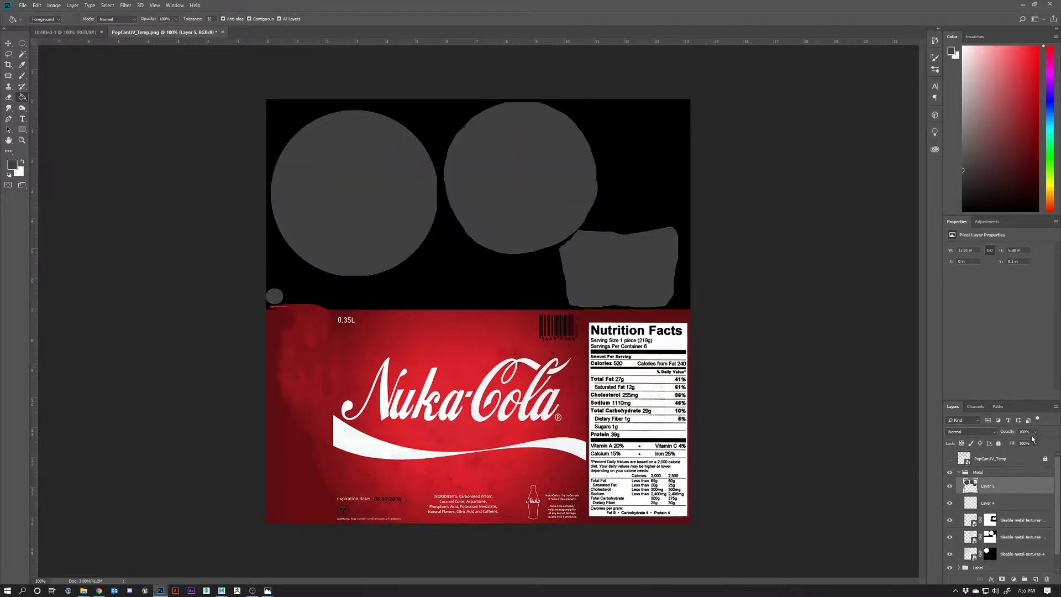
Step: Lower the grey fill layer's opacity to about 82% so the brushed metal shows through
left_click(993, 434)
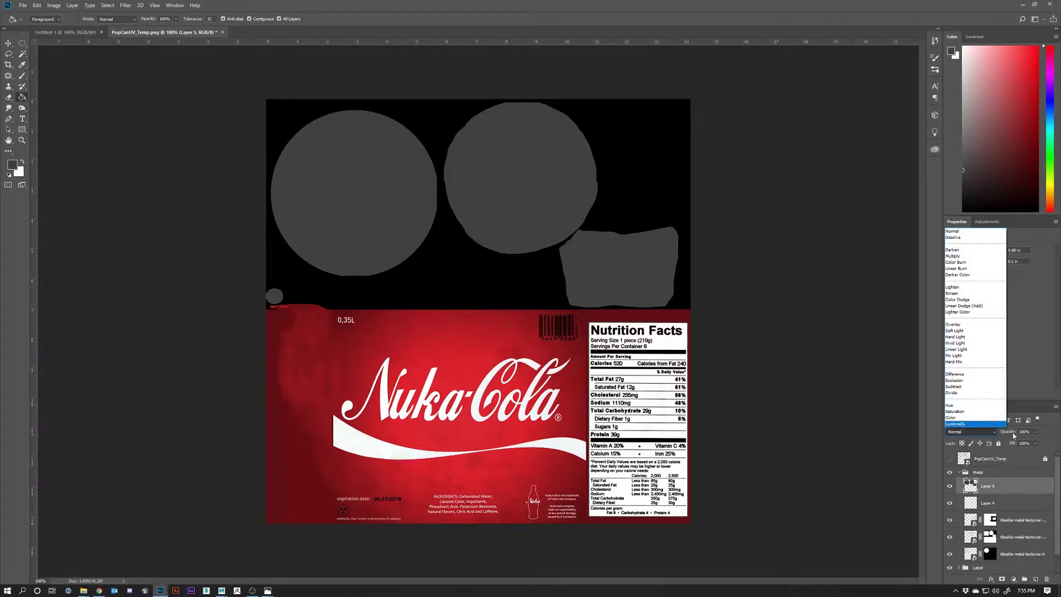
left_click(1037, 435)
left_click_drag(1036, 443, 1030, 444)
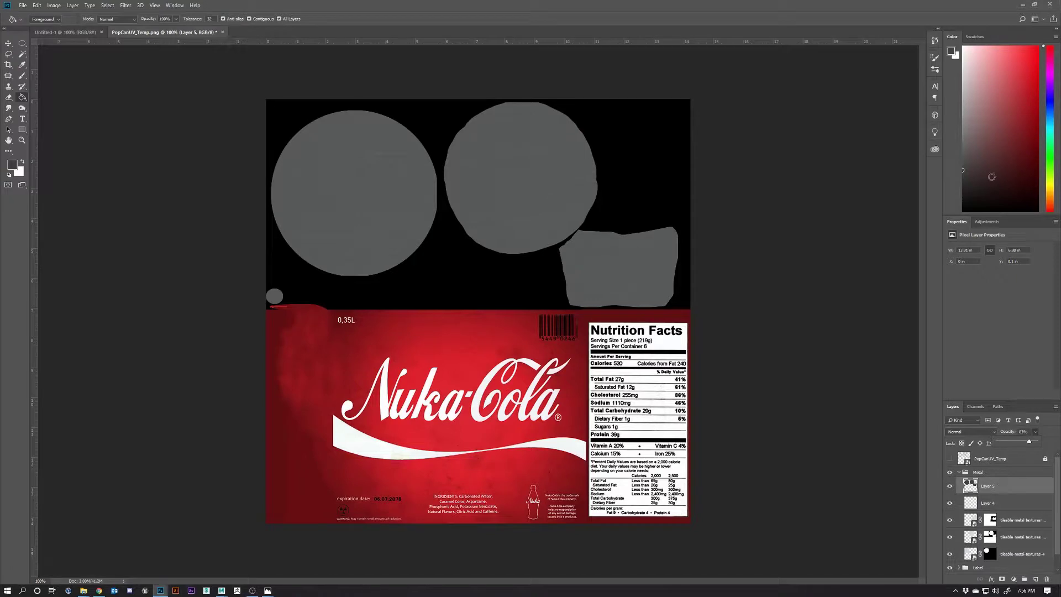
Step: Add a Brightness/Contrast adjustment layer above the grey fill layer in the Metal group
left_click(987, 222)
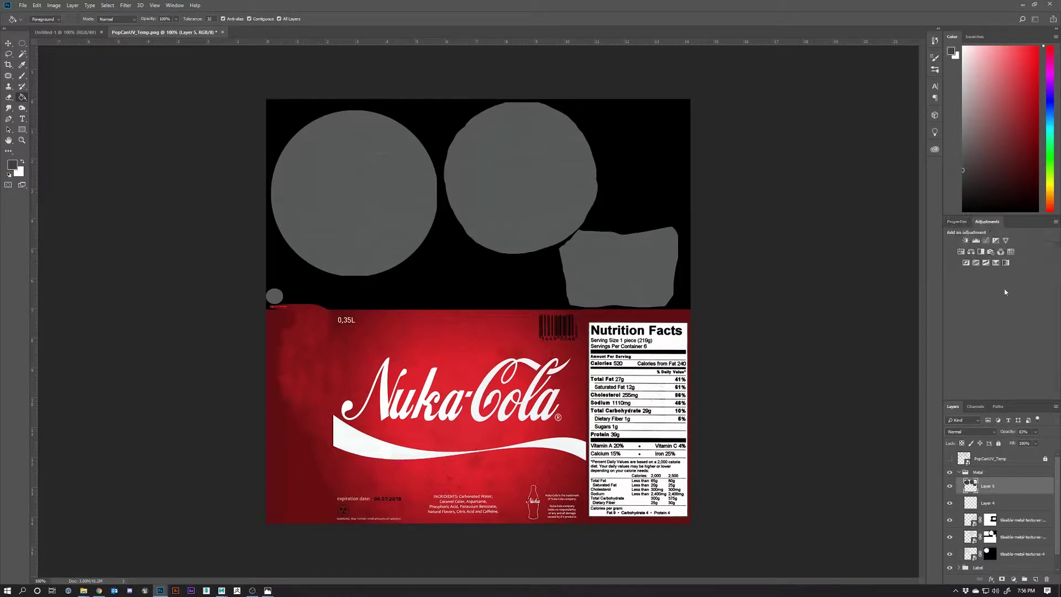
left_click(966, 241)
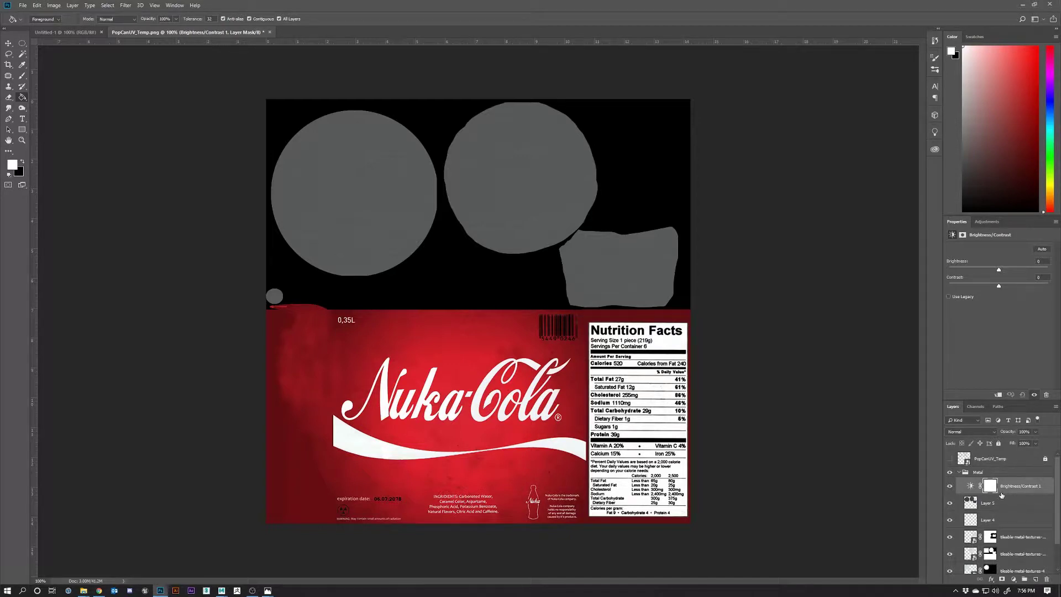
left_click_drag(997, 286, 974, 286)
type("0")
left_click_drag(999, 271, 900, 272)
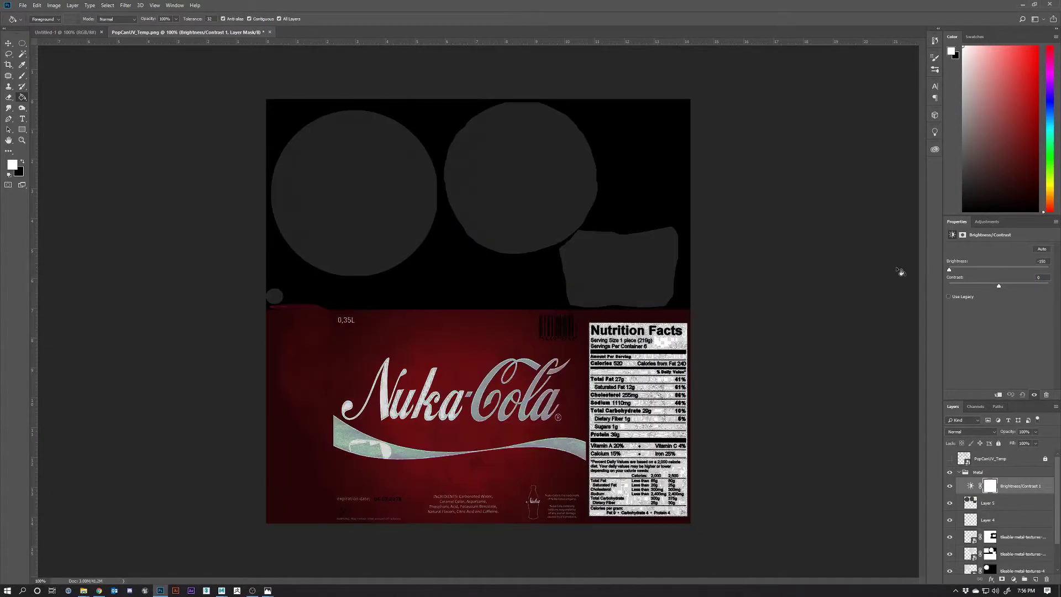
left_click(1022, 395)
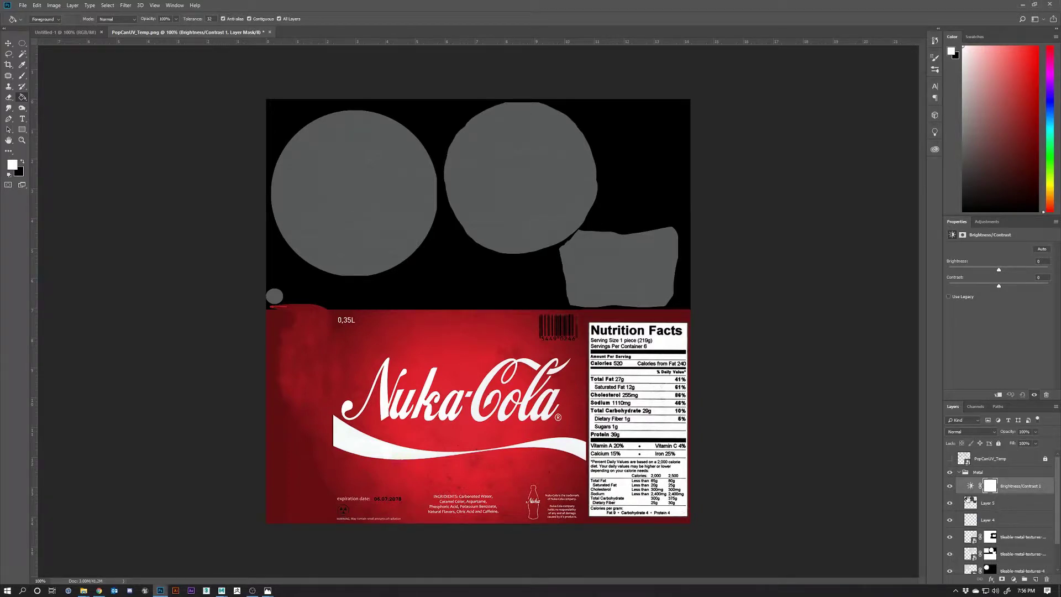
Step: Merge the grey fill layer, Layer 4 and the three brushed-metal texture layers in the Metal group into one layer
left_click(968, 504)
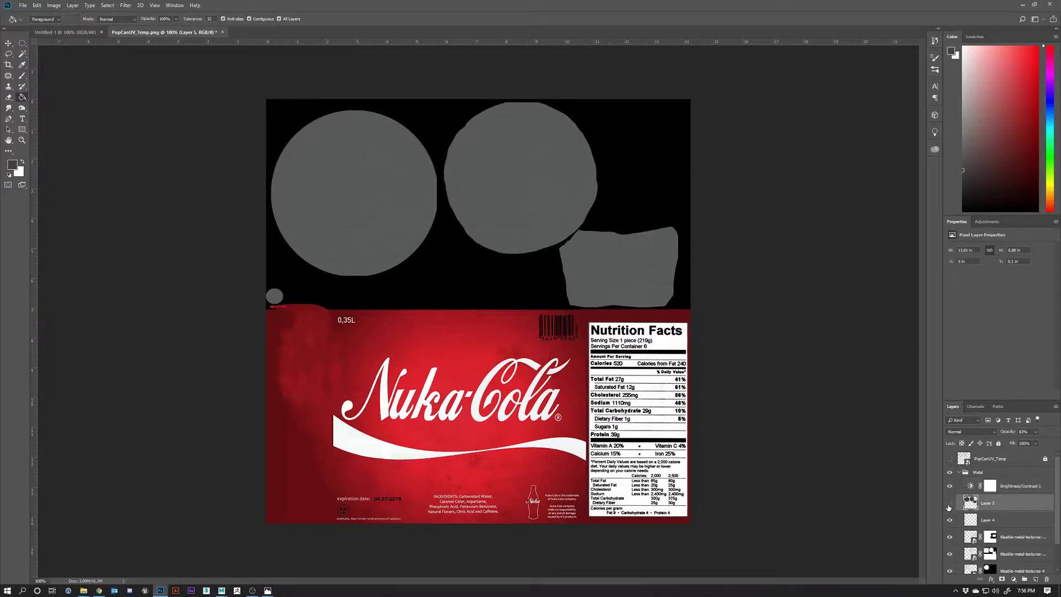
left_click(950, 503)
left_click(950, 503)
scroll(1031, 492, "down", 2)
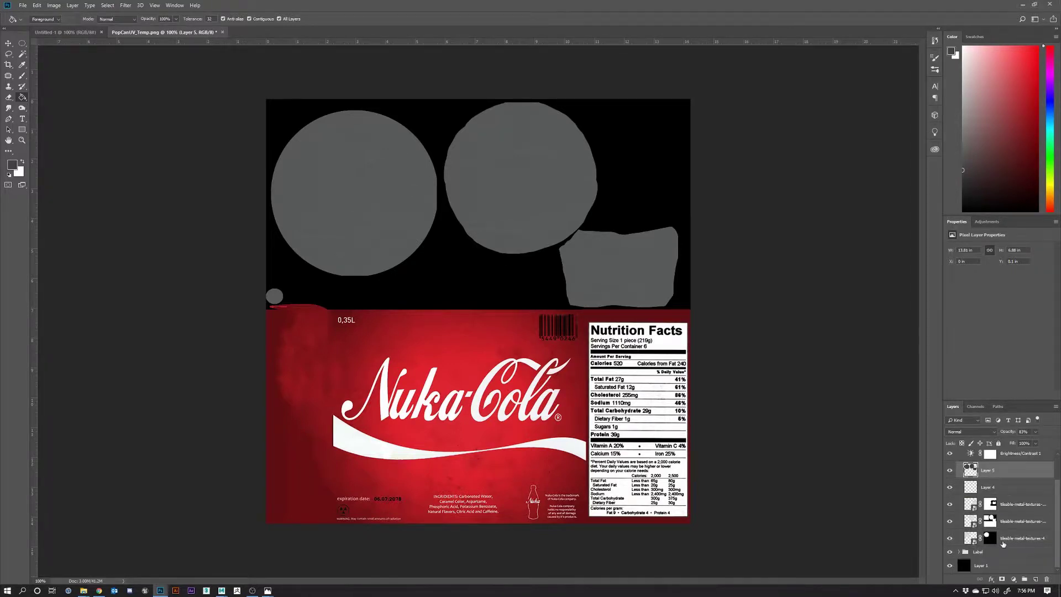
left_click(1003, 544, "shift")
right_click(1000, 512)
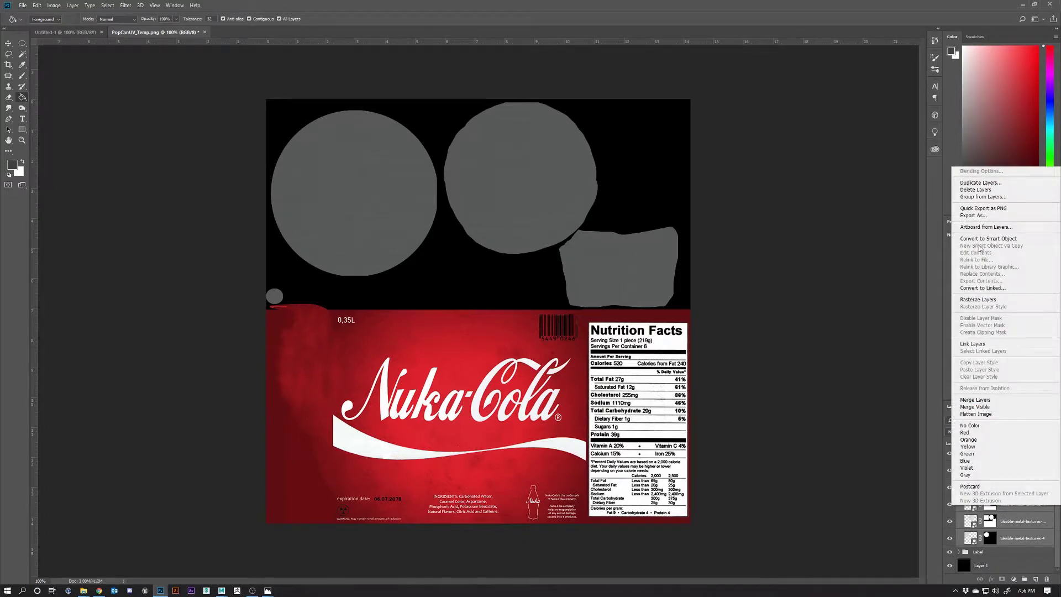
left_click(980, 400)
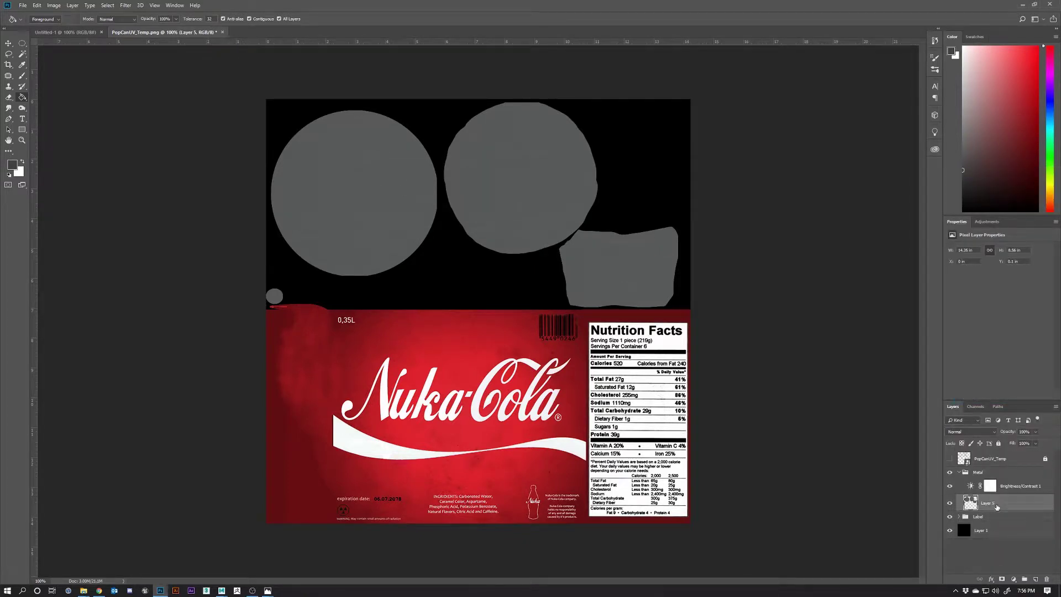
Step: Clip the Brightness/Contrast adjustment to the merged metal layer and raise its brightness to about 121
left_click(1008, 487)
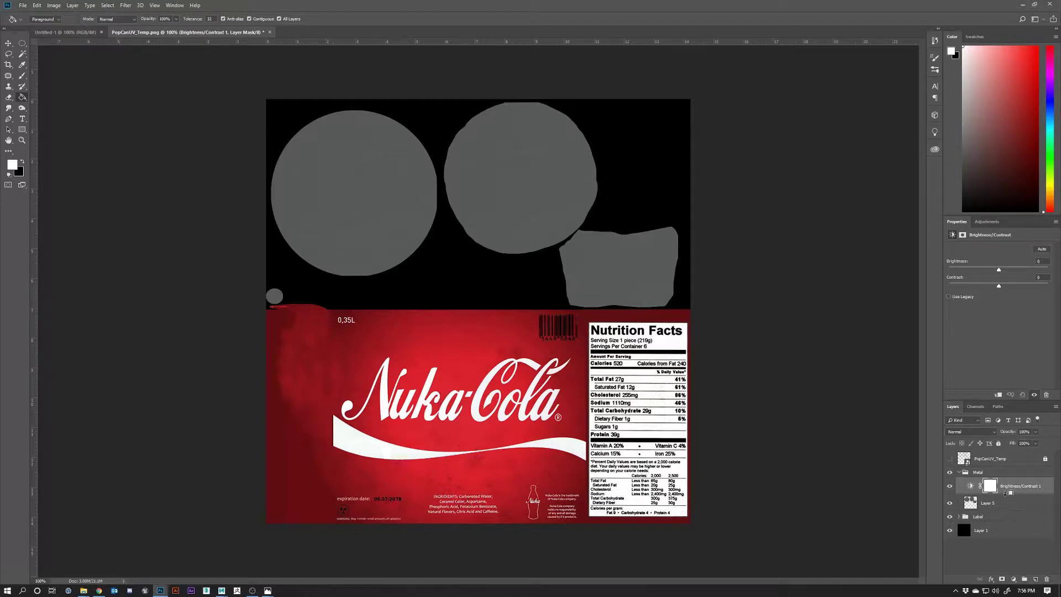
left_click(1005, 492, "alt")
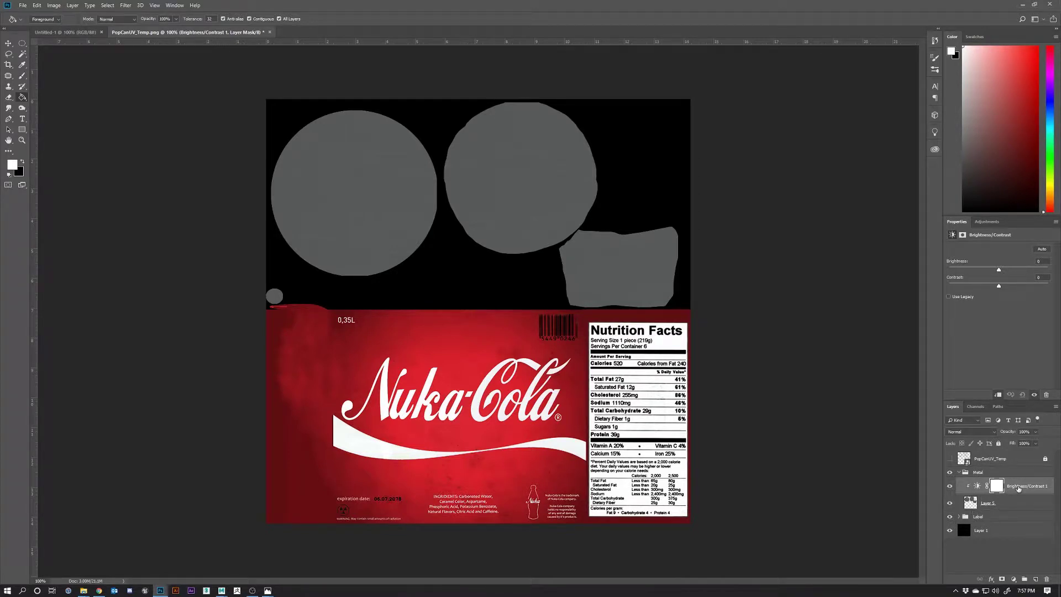
left_click_drag(999, 269, 1040, 270)
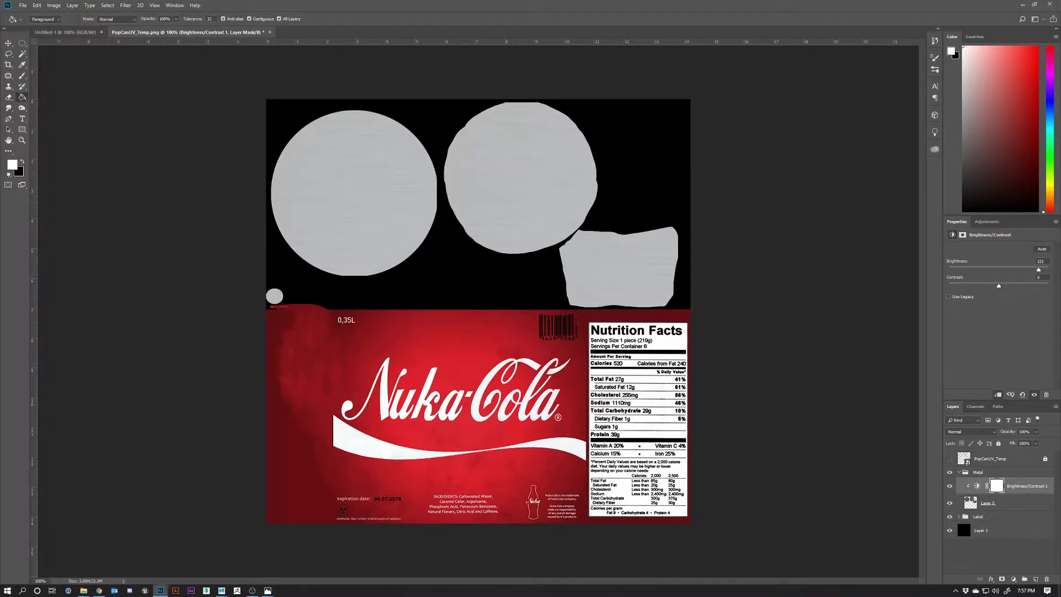
Step: Place the Maps-side-by-side image with its bump map over the second large circle and rasterize the layer
left_click(268, 590)
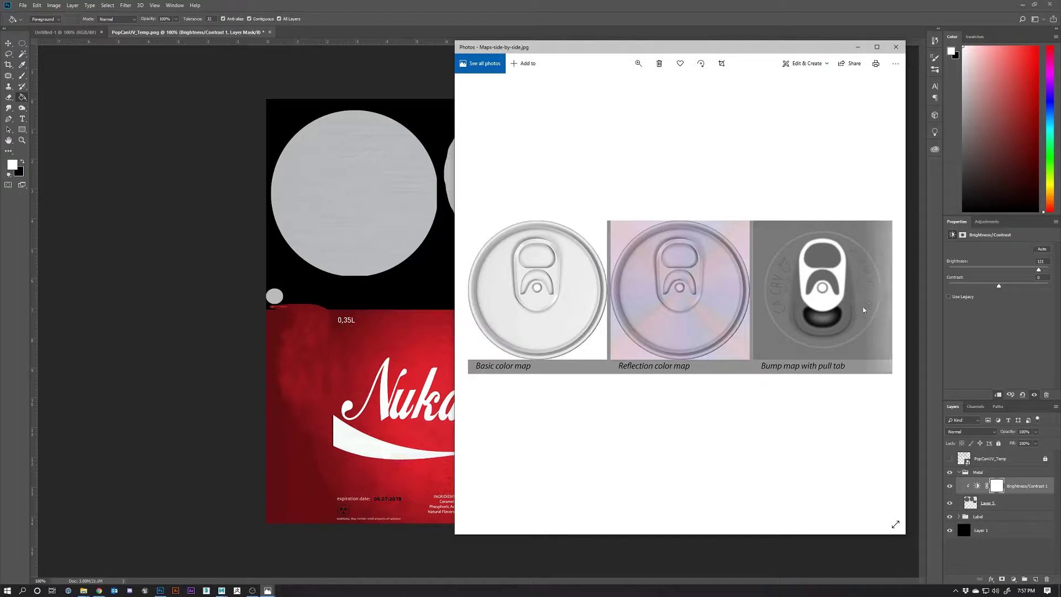
key("alt+Tab")
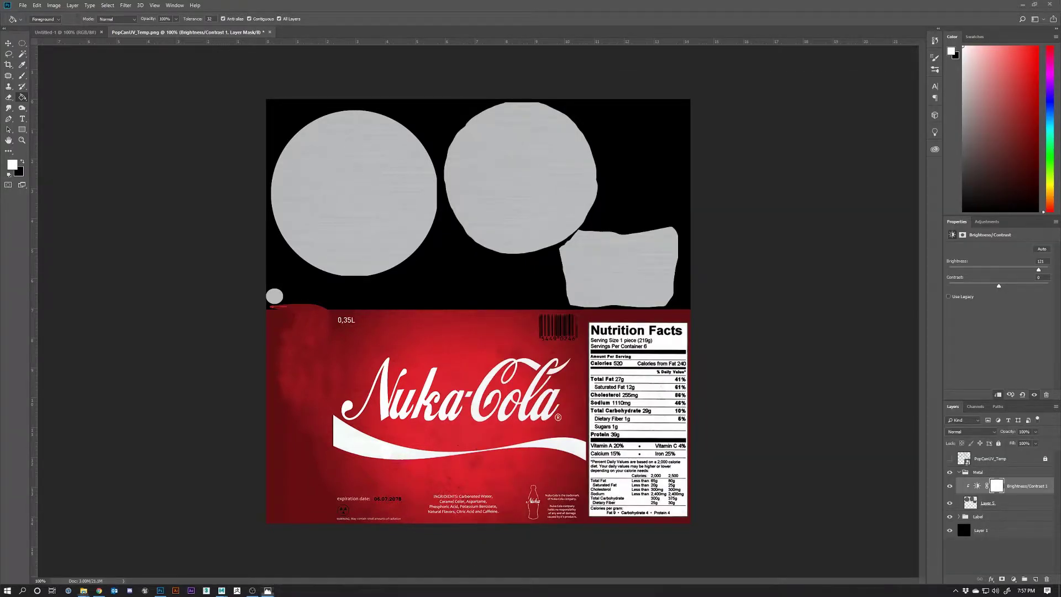
left_click_drag(934, 339, 364, 181)
left_click_drag(531, 302, 434, 189)
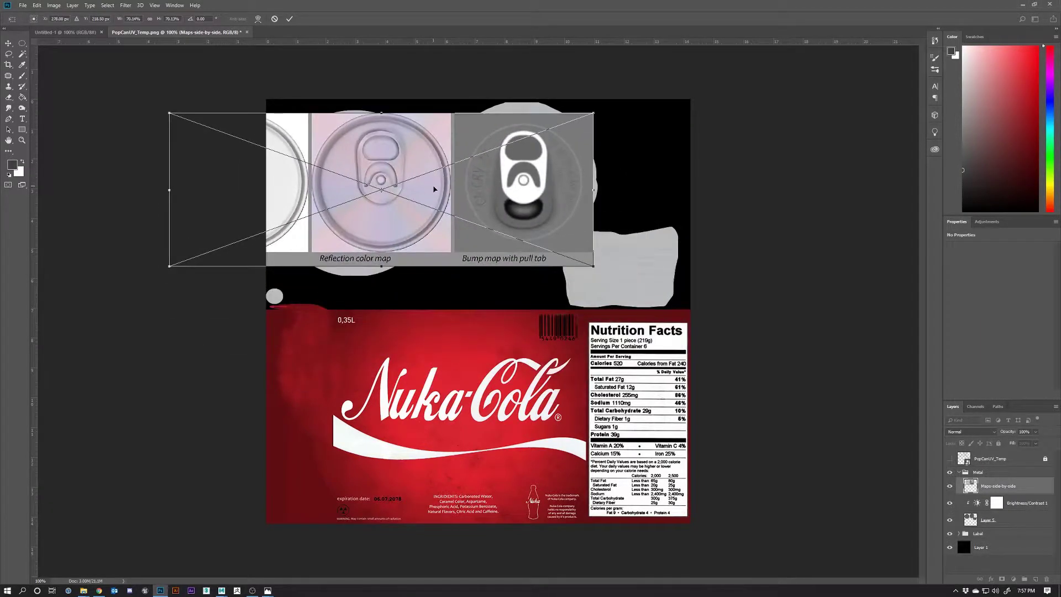
key("g")
left_click(499, 202)
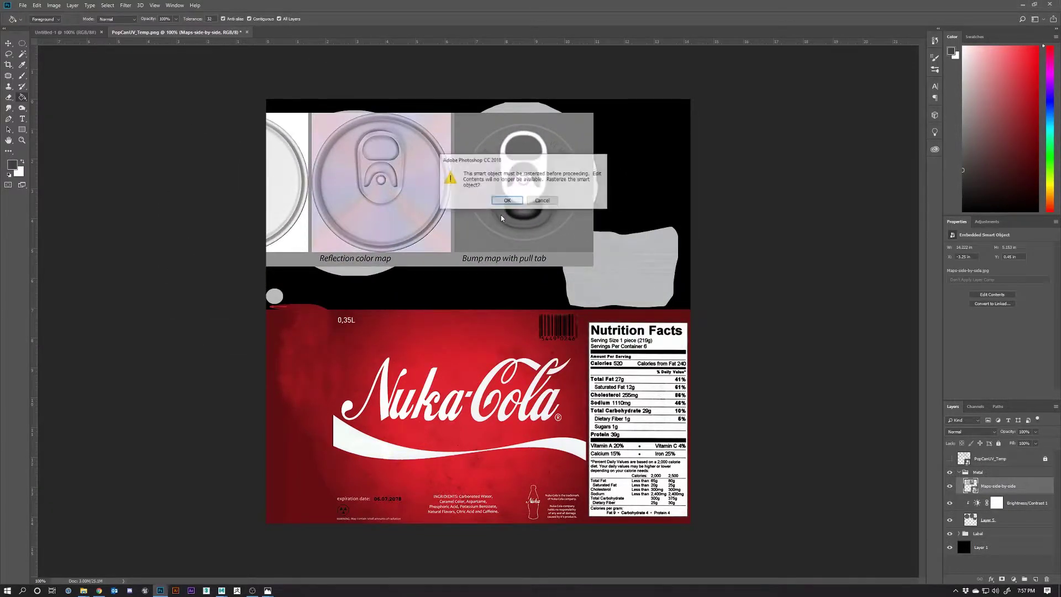
left_click(506, 201)
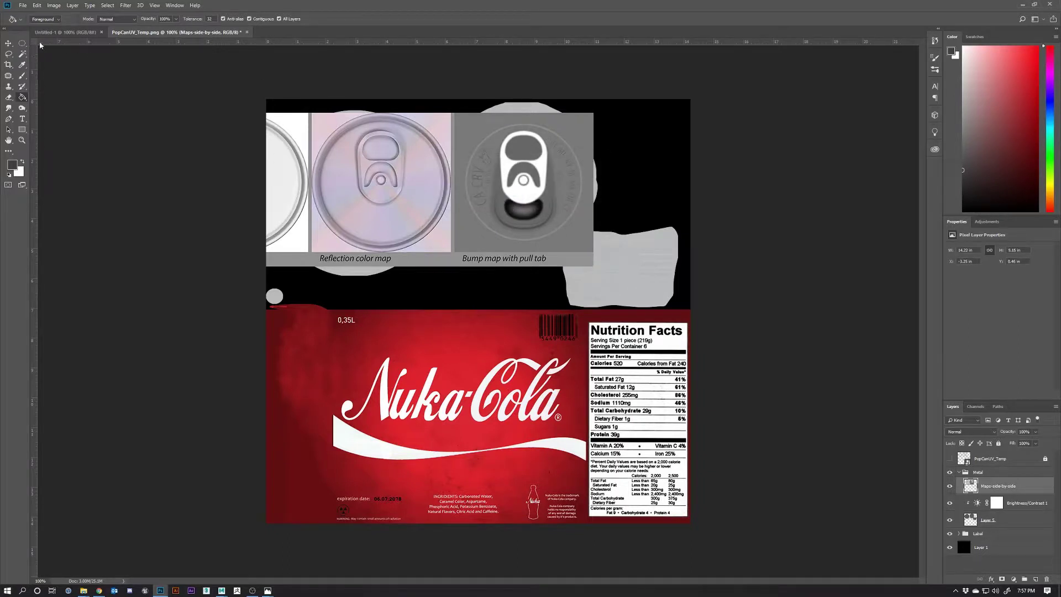
Step: Cut the square bump map with pull tab out of the placed image and paste it as its own layer
left_click(22, 43)
left_click(58, 44)
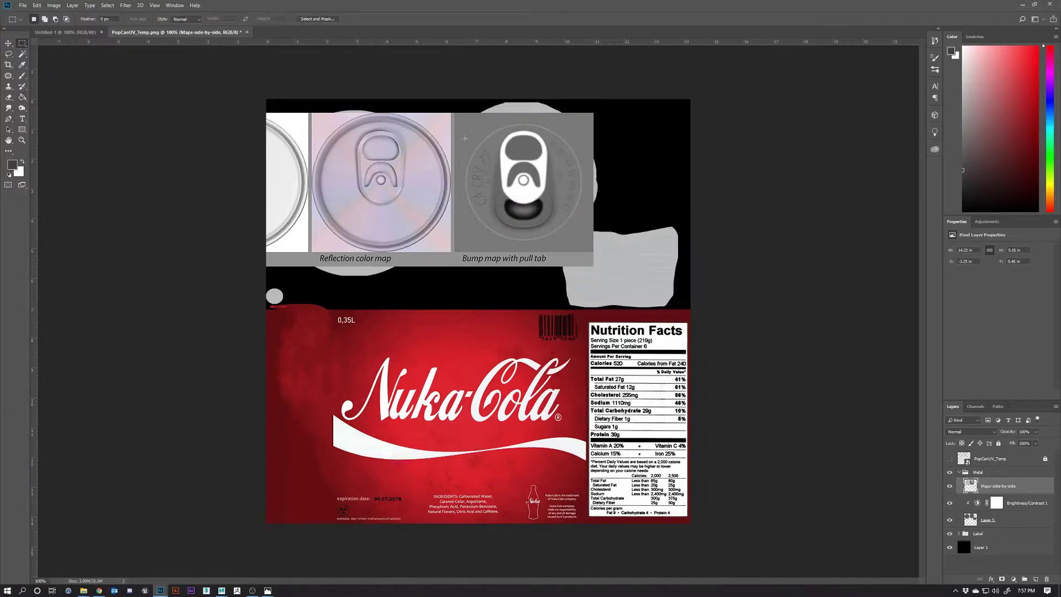
left_click_drag(459, 117, 591, 245)
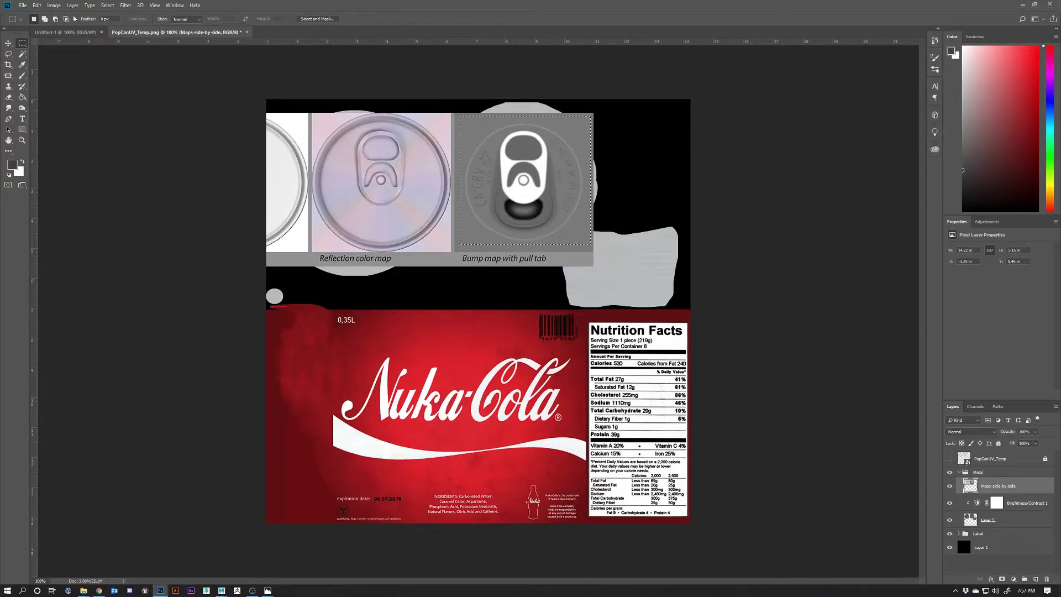
left_click(37, 5)
left_click(42, 54)
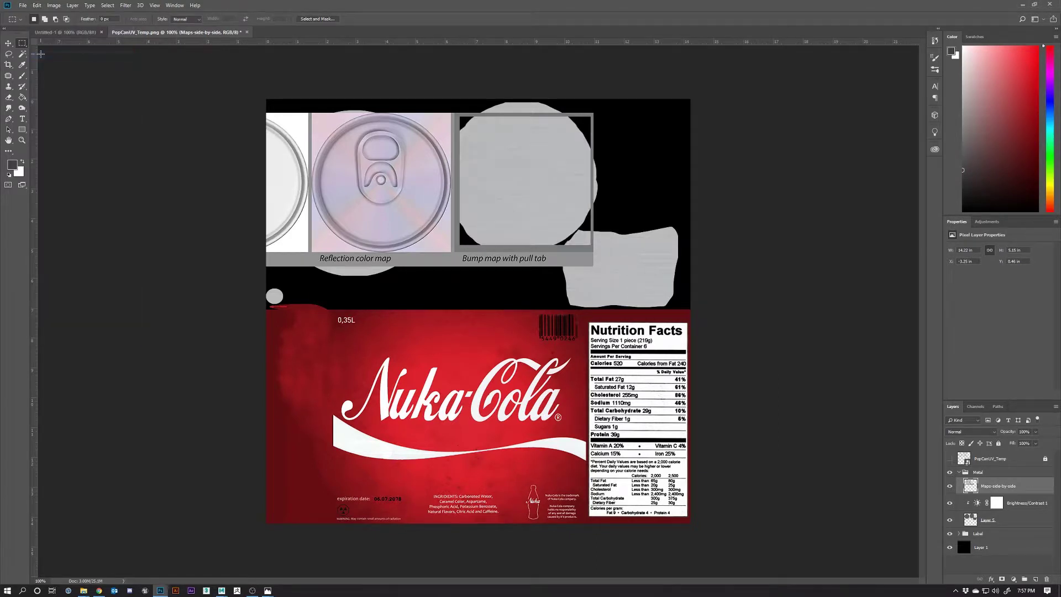
left_click(41, 7)
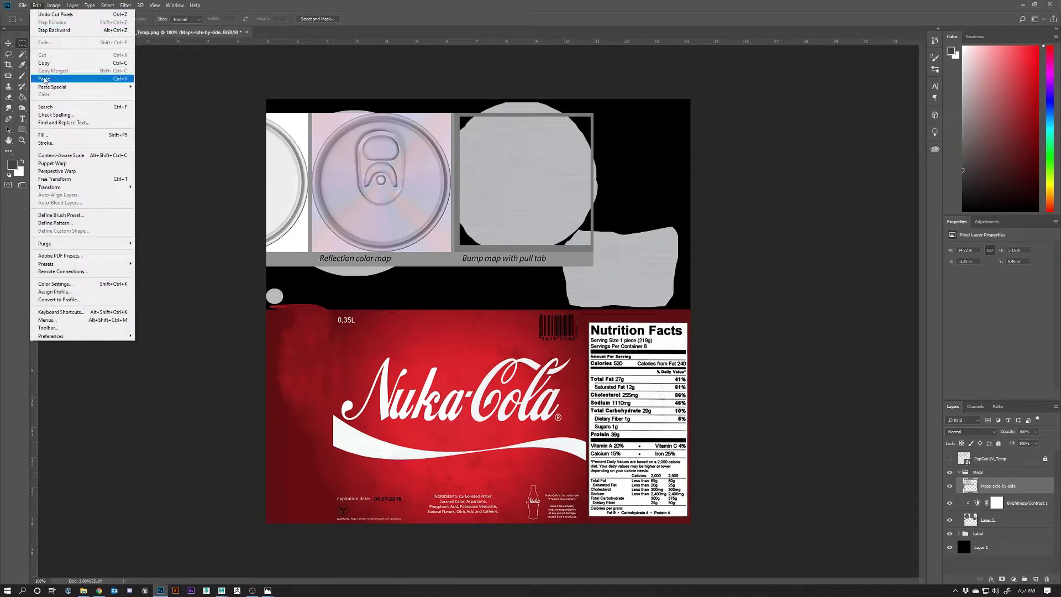
left_click(44, 78)
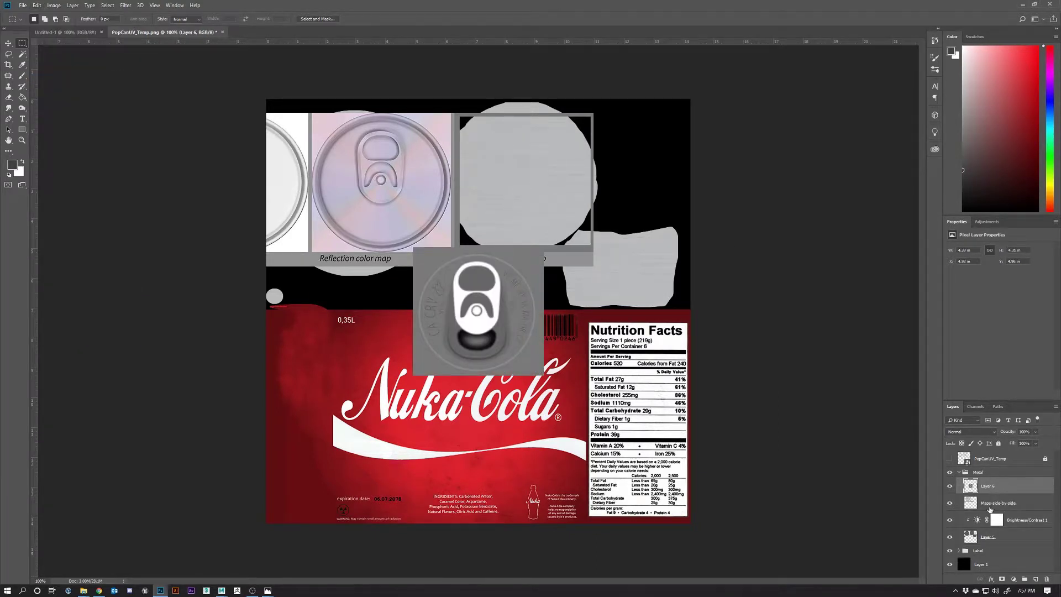
Step: Delete the remaining Maps-side-by-side layer
left_click(989, 508)
left_click(1046, 581)
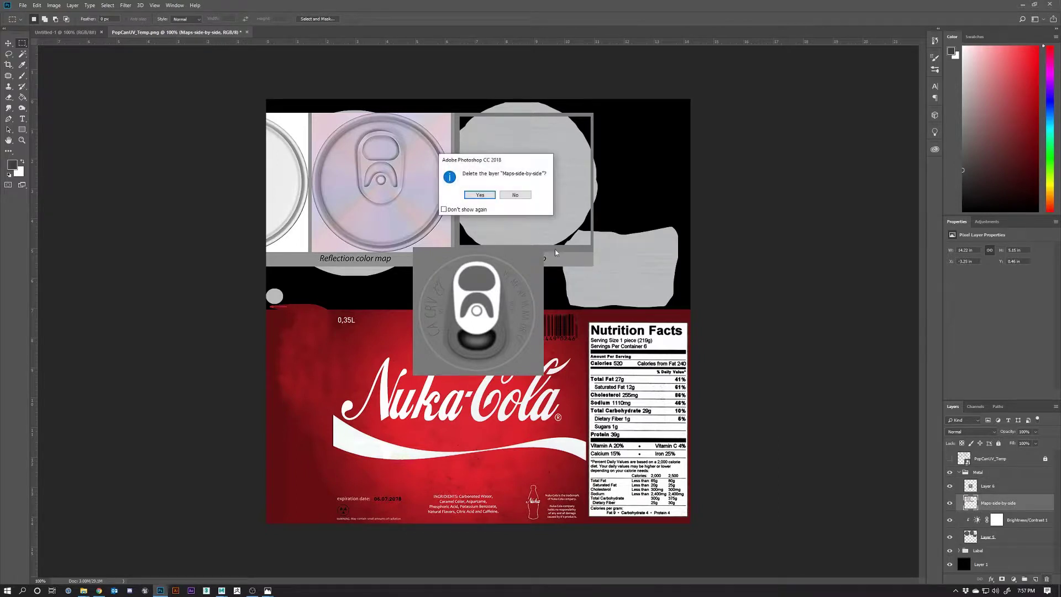
left_click(470, 198)
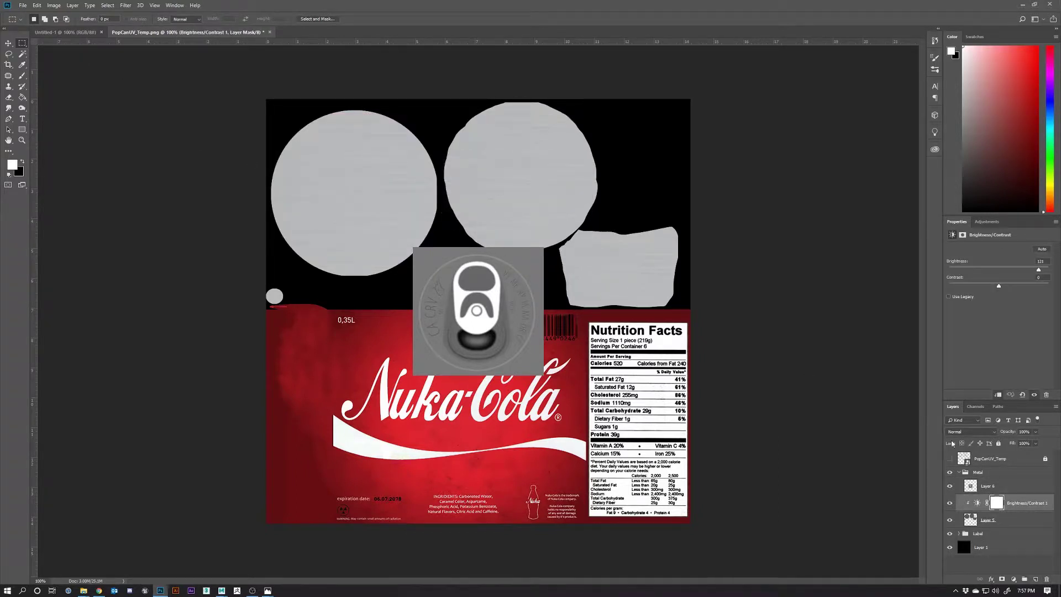
Step: Show the PopCanUV_Temp wireframe layer and hide the merged metal layer beneath it
left_click(948, 458)
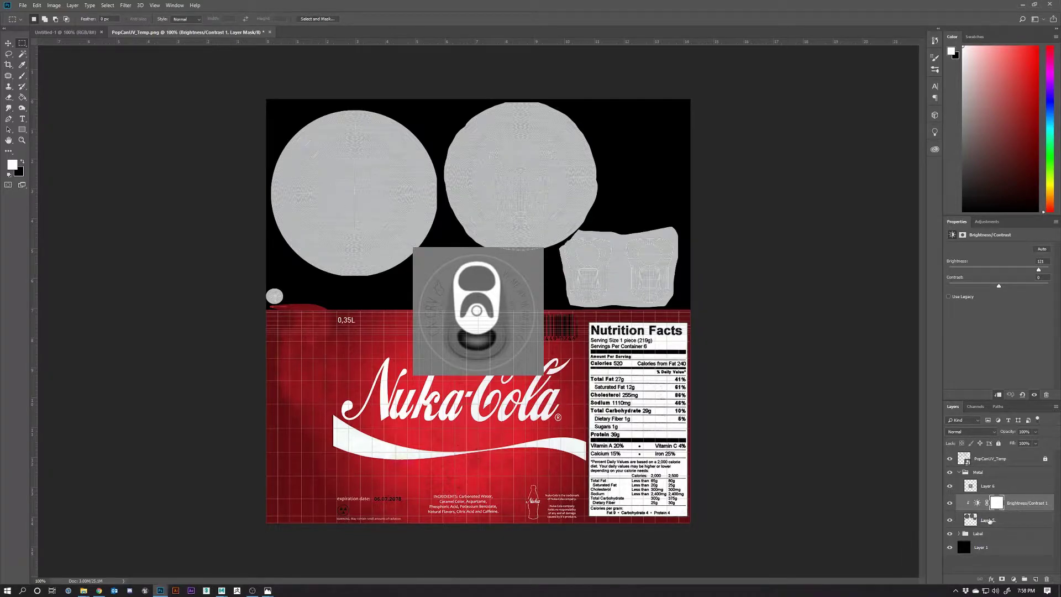
left_click(989, 520)
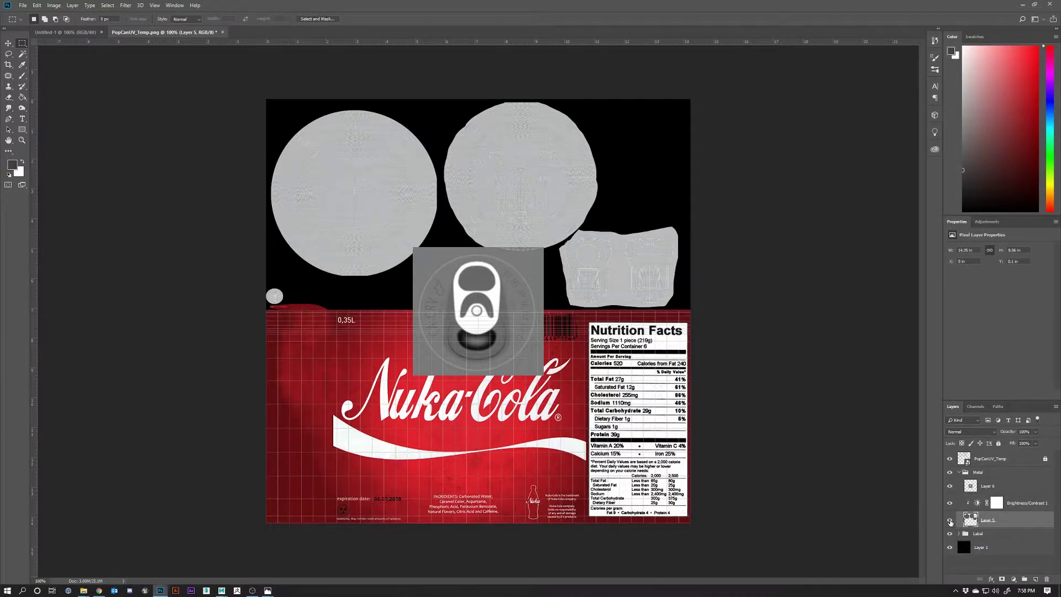
left_click(950, 520)
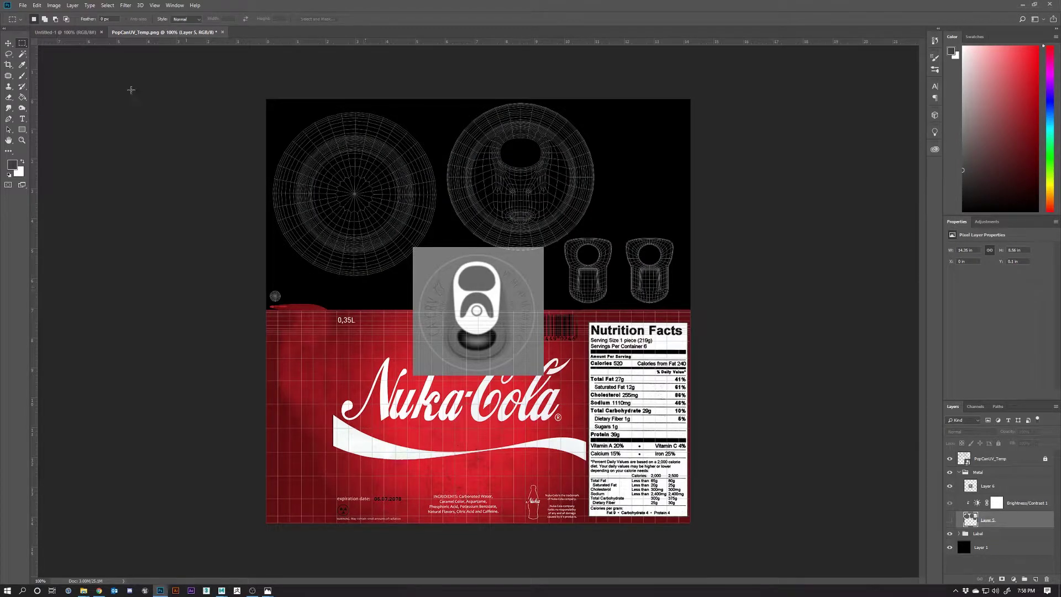
Step: Try to move the pasted bump map onto the can-top UVs, and undo back to before it was pasted
left_click(8, 42)
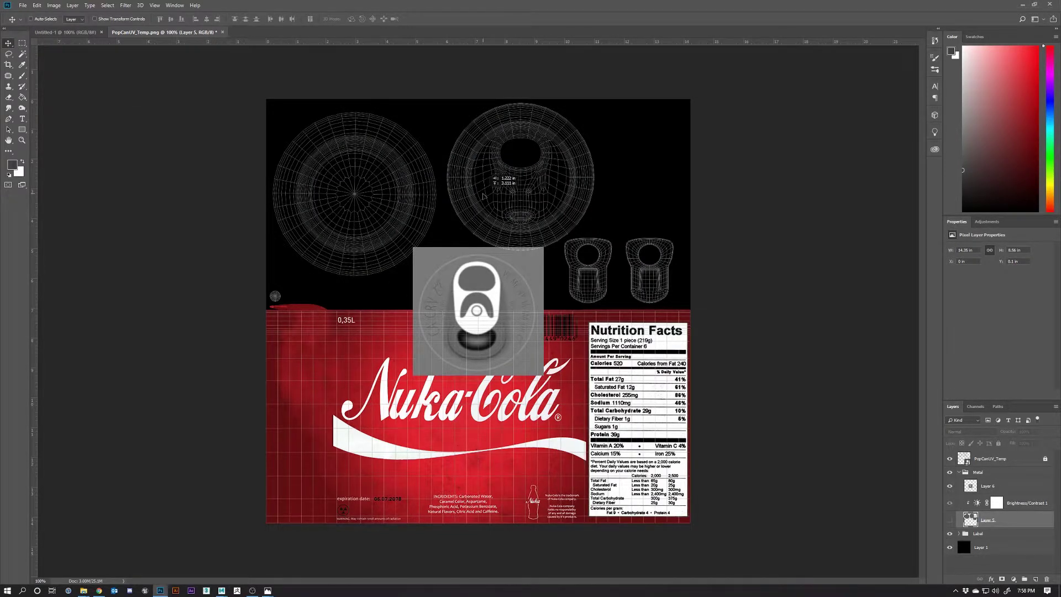
left_click_drag(485, 301, 475, 341)
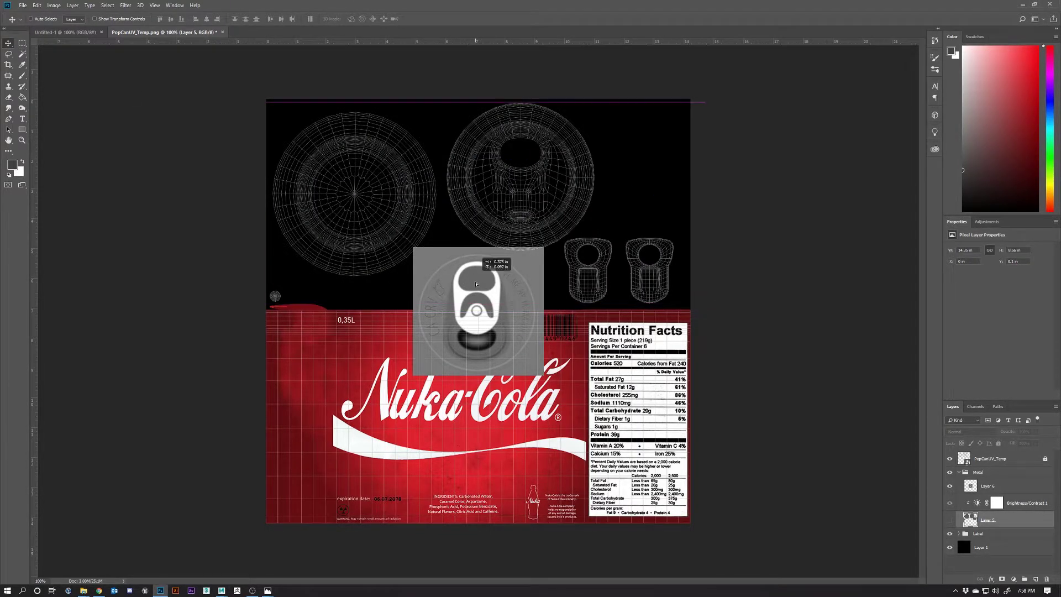
key("shift+Left")
key("shift+Left")
key("shift+Left")
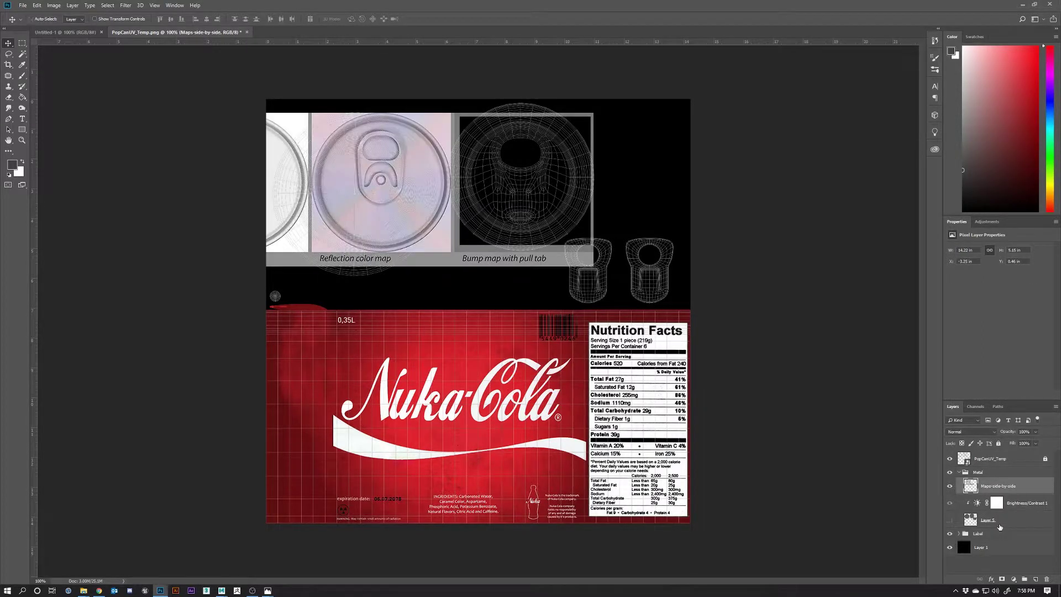
Step: Delete the cut-up Maps-side-by-side layer, and show the merged metal layer with its Brightness/Contrast adjustment hidden
left_click(1046, 578)
key("Return")
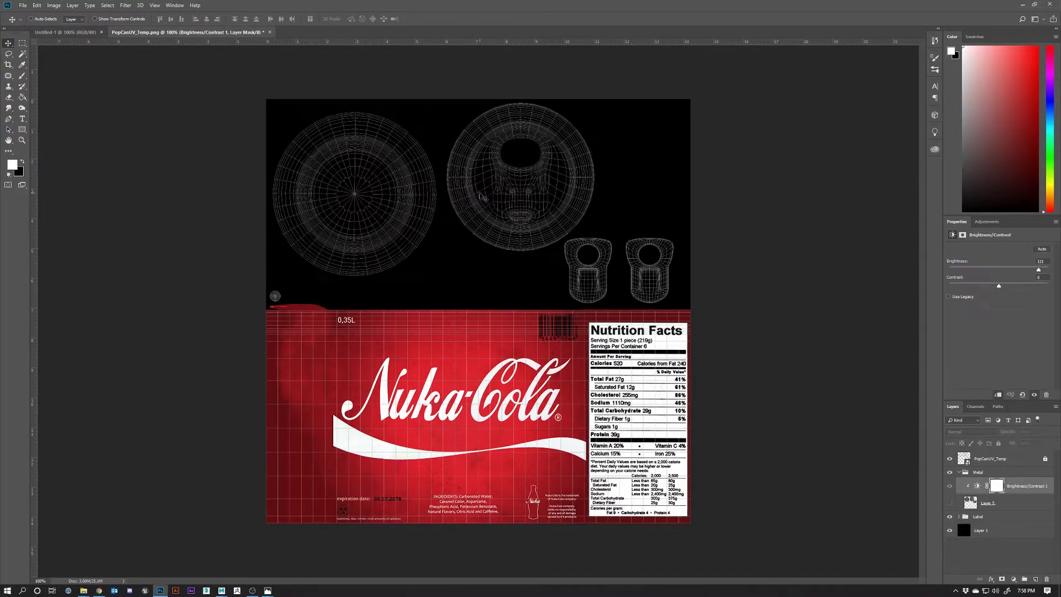
left_click(949, 486)
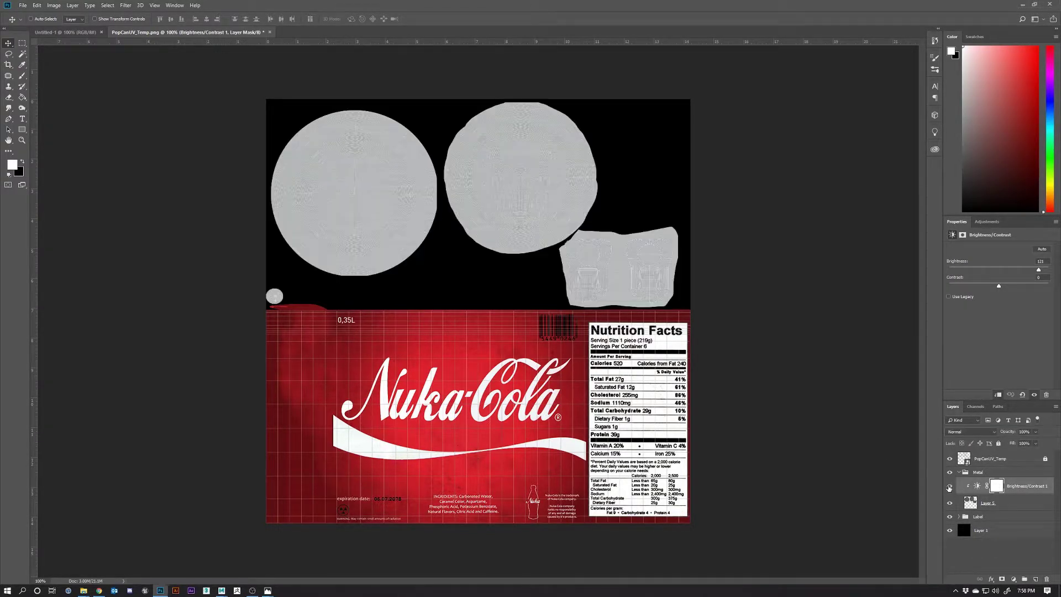
left_click(949, 486)
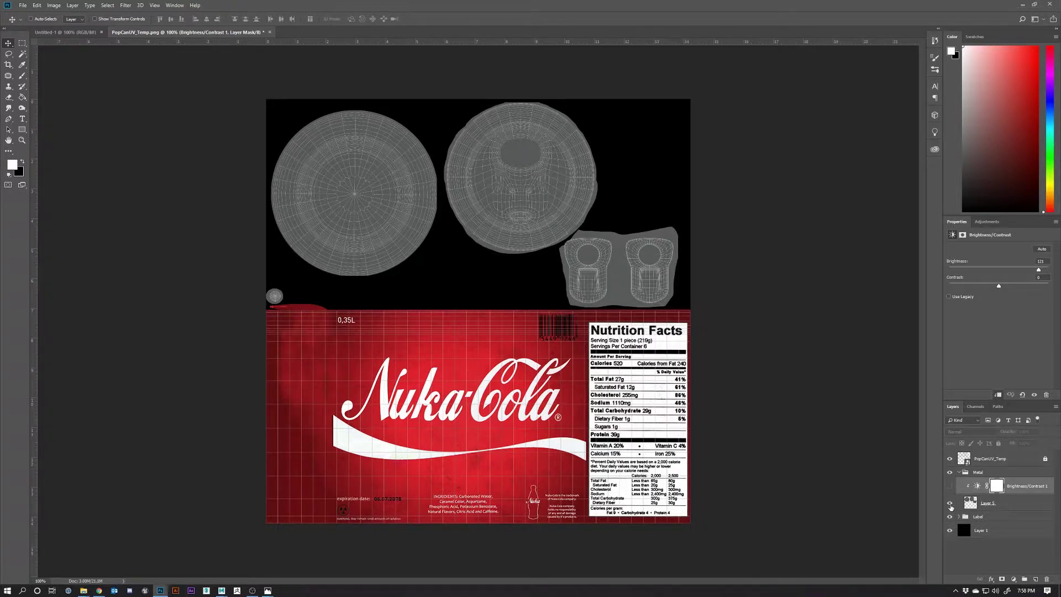
Step: Lock the Label group and the merged metal layer
left_click(1013, 518)
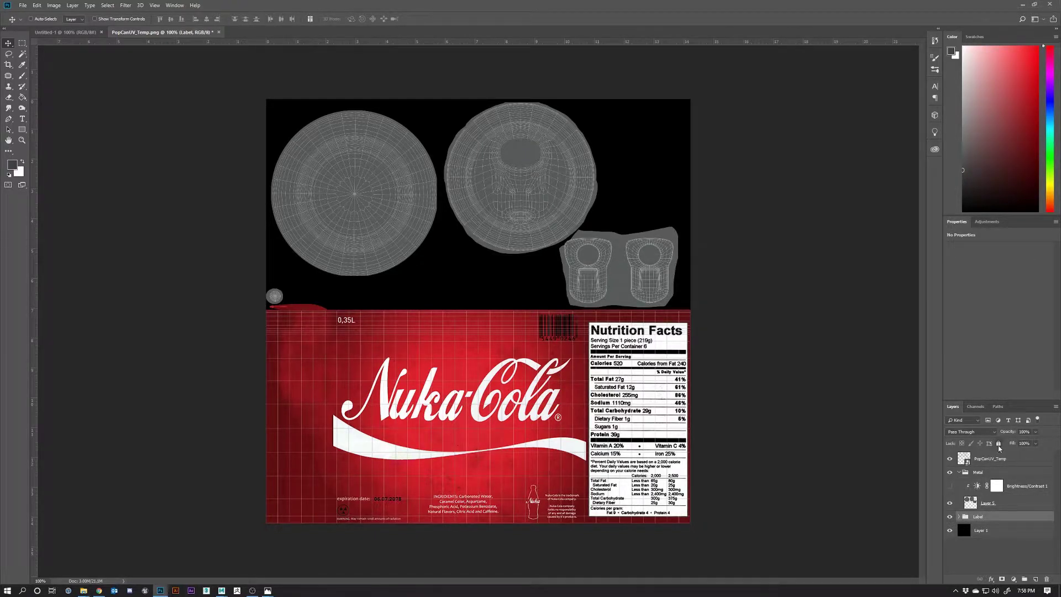
left_click(1035, 506)
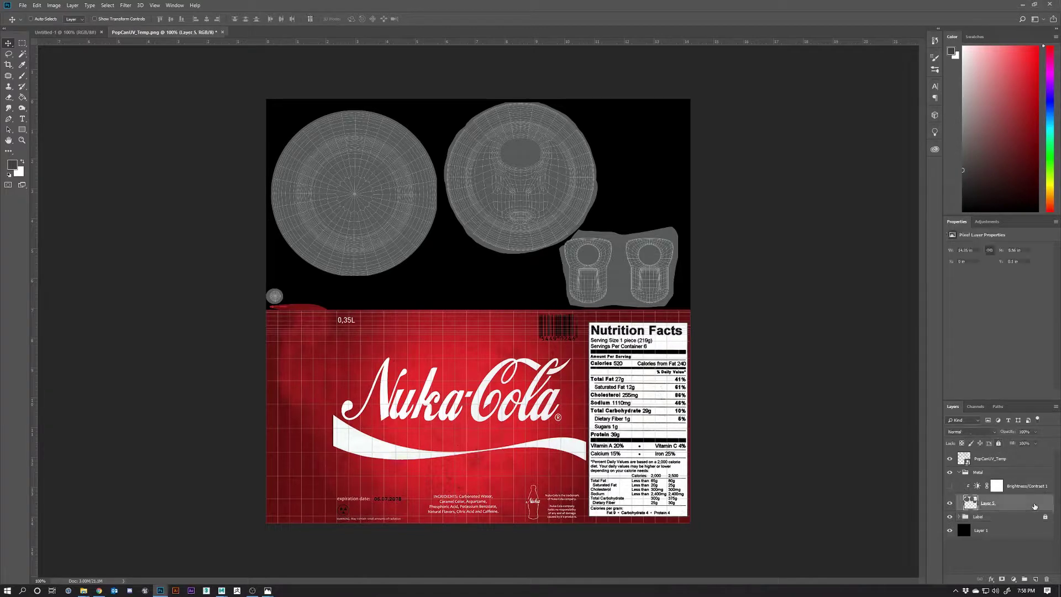
left_click(1000, 444)
Step: Place the Maps-side-by-side image above the Metal group, centred on the canvas at its default size
left_click(986, 473)
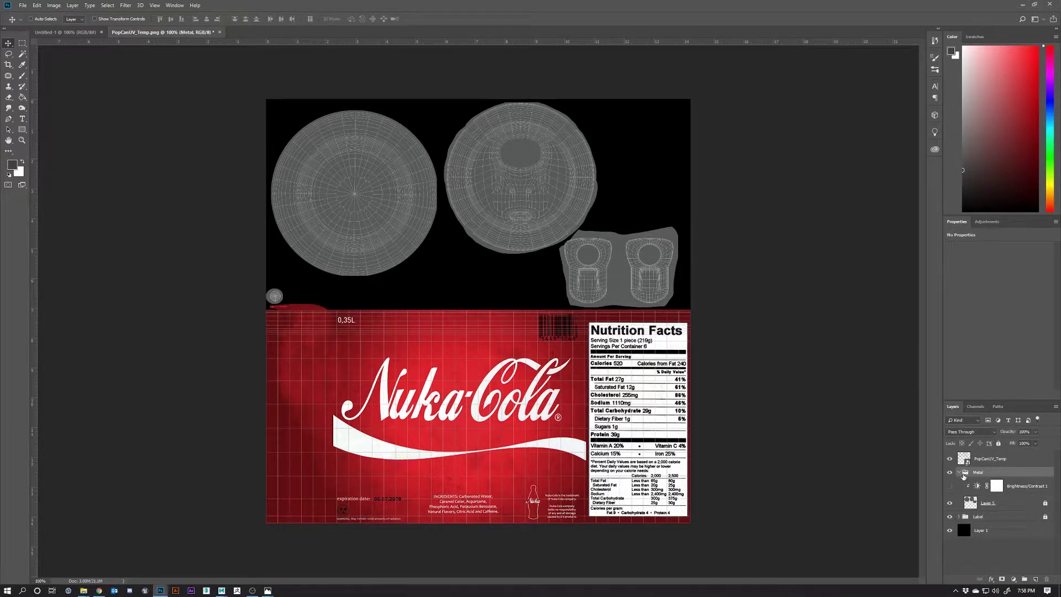
left_click(959, 472)
left_click(959, 473)
left_click(950, 492)
left_click(950, 492)
left_click_drag(325, 313, 504, 304)
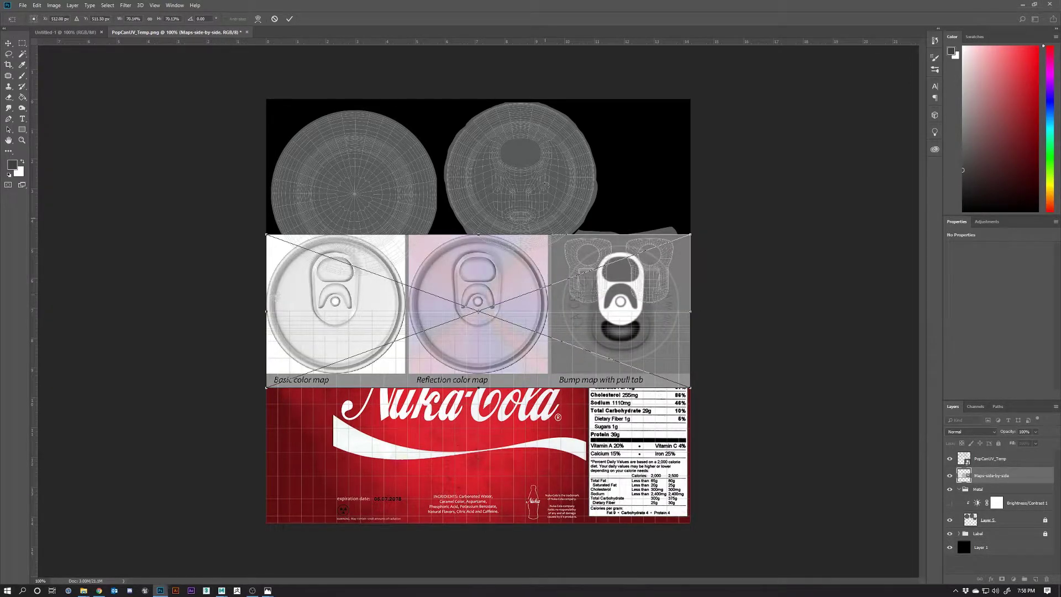
left_click(289, 18)
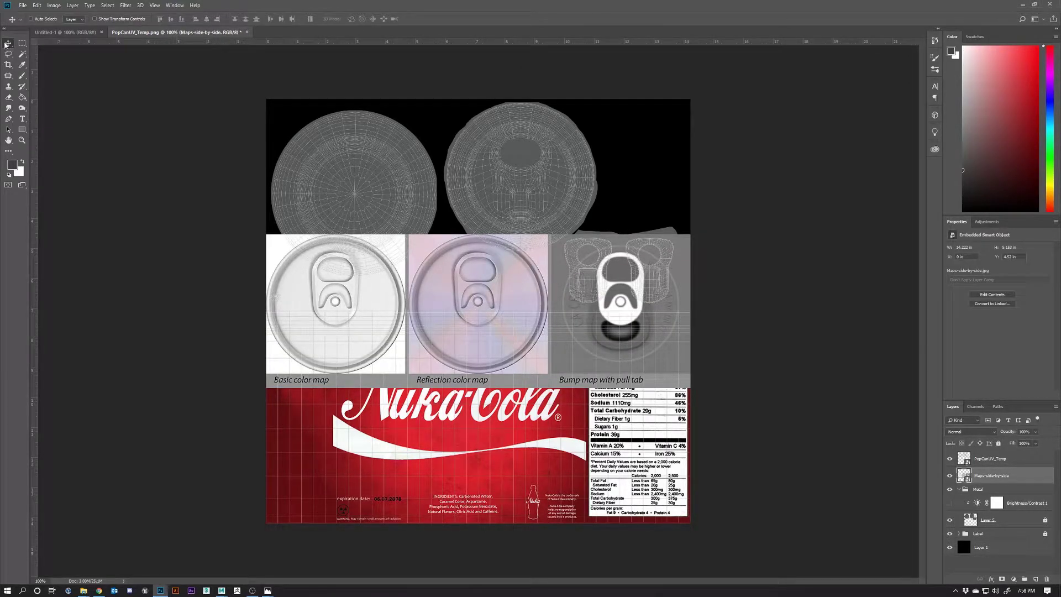
Step: Copy the circular lid from the Bump map with pull tab picture using an elliptical selection, and paste it as a new layer
left_click(22, 43)
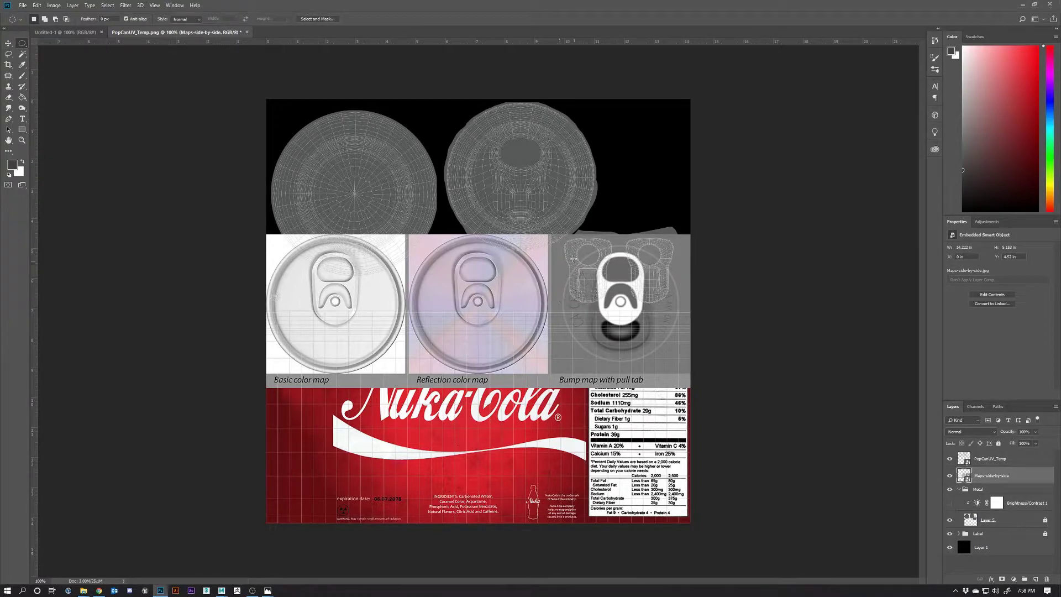
left_click_drag(562, 244, 679, 360)
left_click(36, 5)
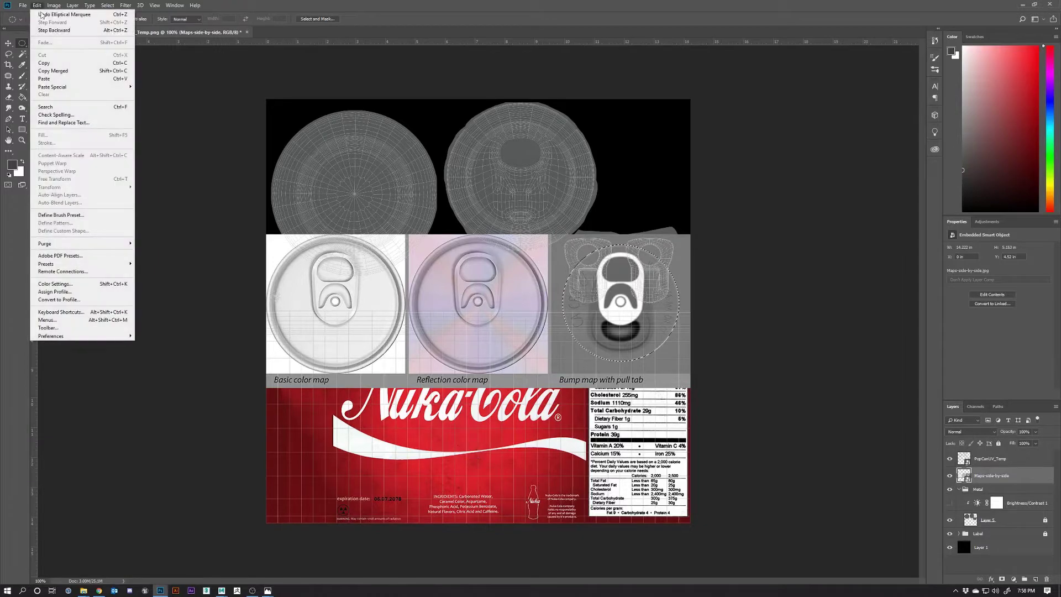
left_click(49, 63)
left_click(36, 5)
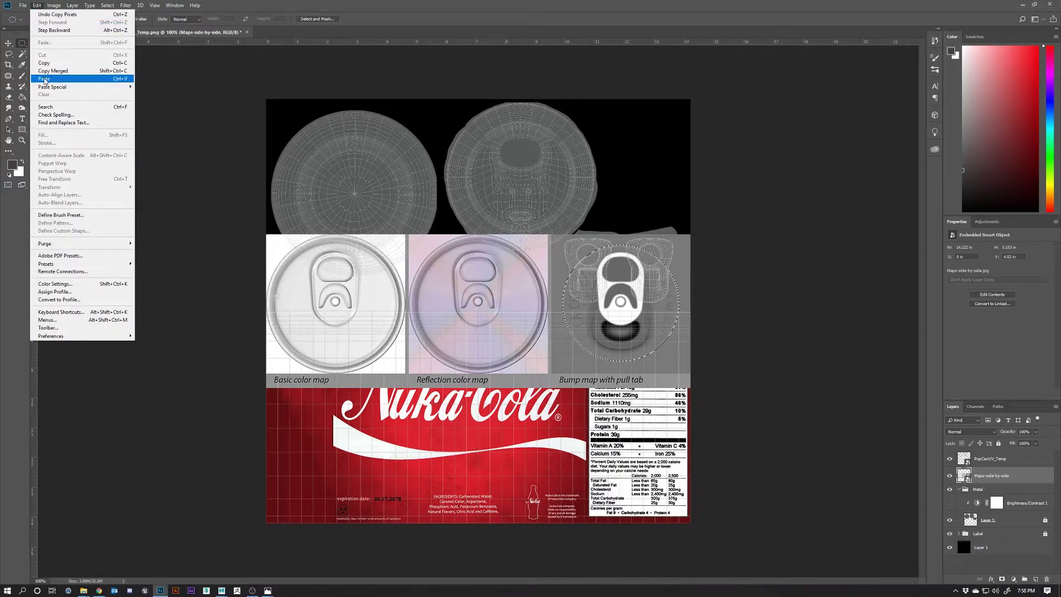
left_click(44, 79)
Step: Delete the Maps-side-by-side layer
left_click(9, 42)
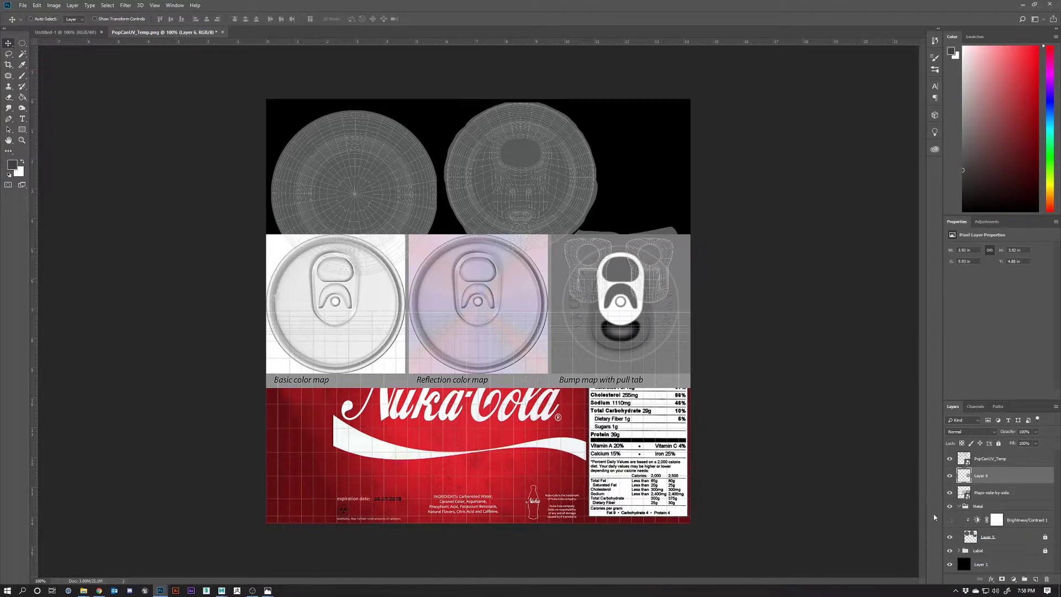
left_click(983, 494)
left_click(1047, 579)
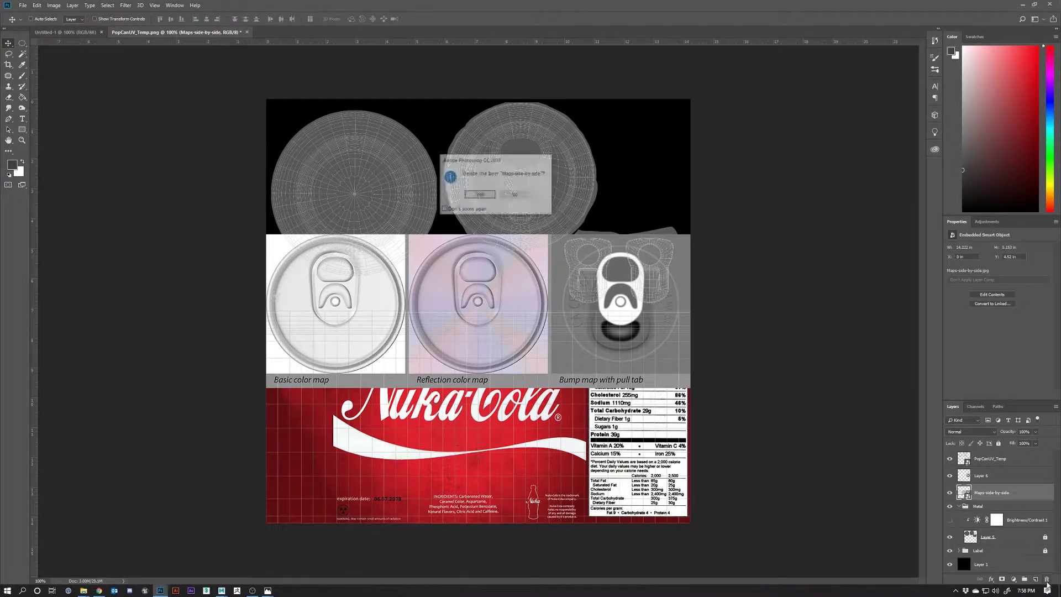
left_click(478, 196)
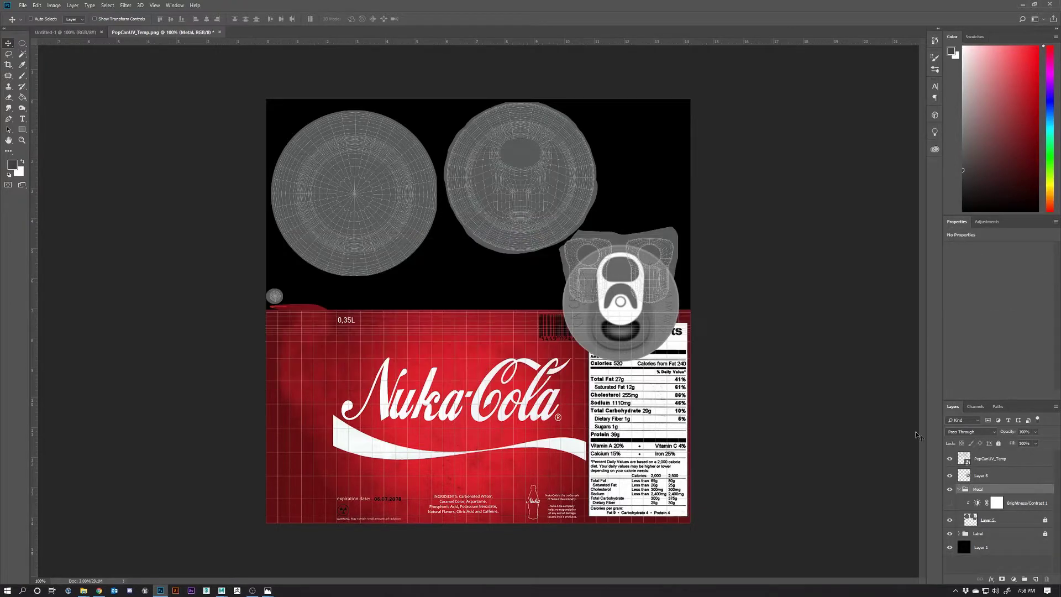
Step: Move the pasted bump-map lid onto the can-top UVs, roughly centred on the circular wireframe
left_click(998, 476)
left_click_drag(622, 308, 527, 188)
key("ctrl+plus")
key("ctrl+plus")
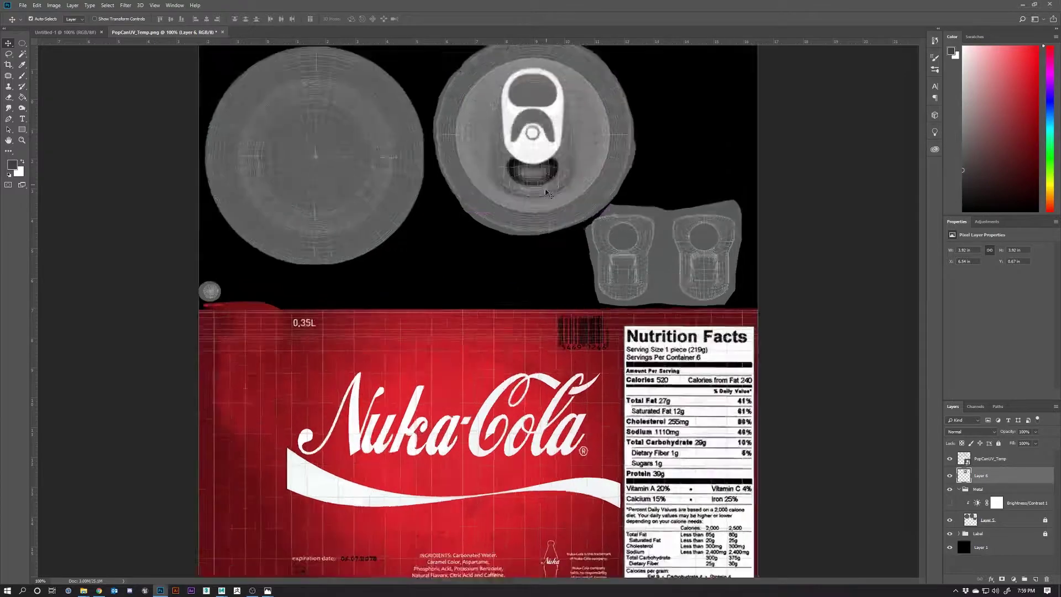
scroll(733, 260, "up", 4)
scroll(733, 260, "up", 4)
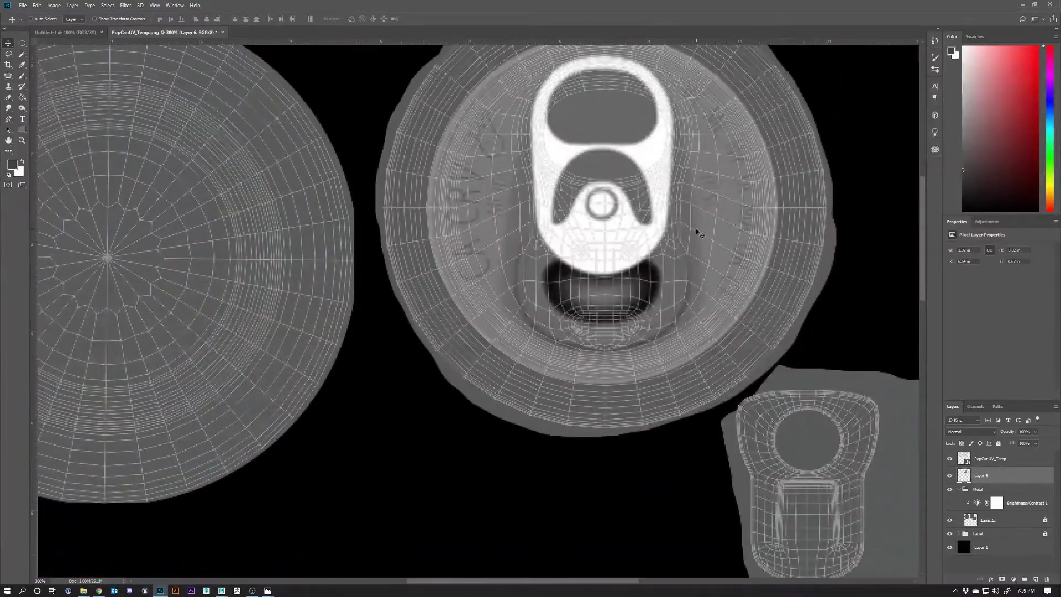
left_click_drag(540, 327, 708, 303)
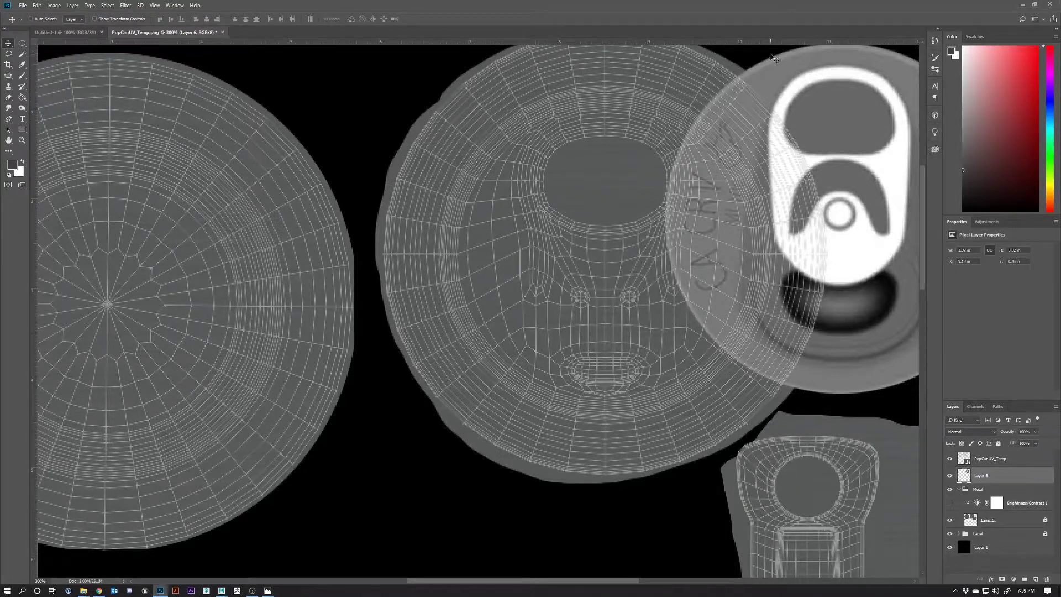
left_click_drag(832, 157, 608, 212)
Step: Scale the lid to about 88%, turn it 180° so the opening matches the UVs, and align it with the inner ring
key("ctrl+t")
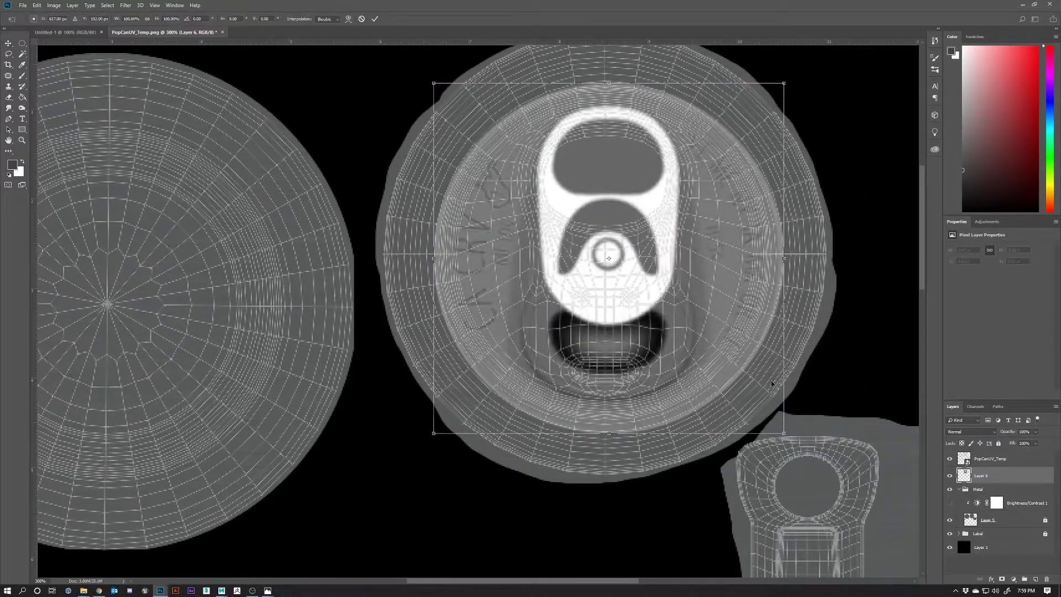
left_click_drag(785, 433, 763, 371)
left_click_drag(656, 291, 685, 296)
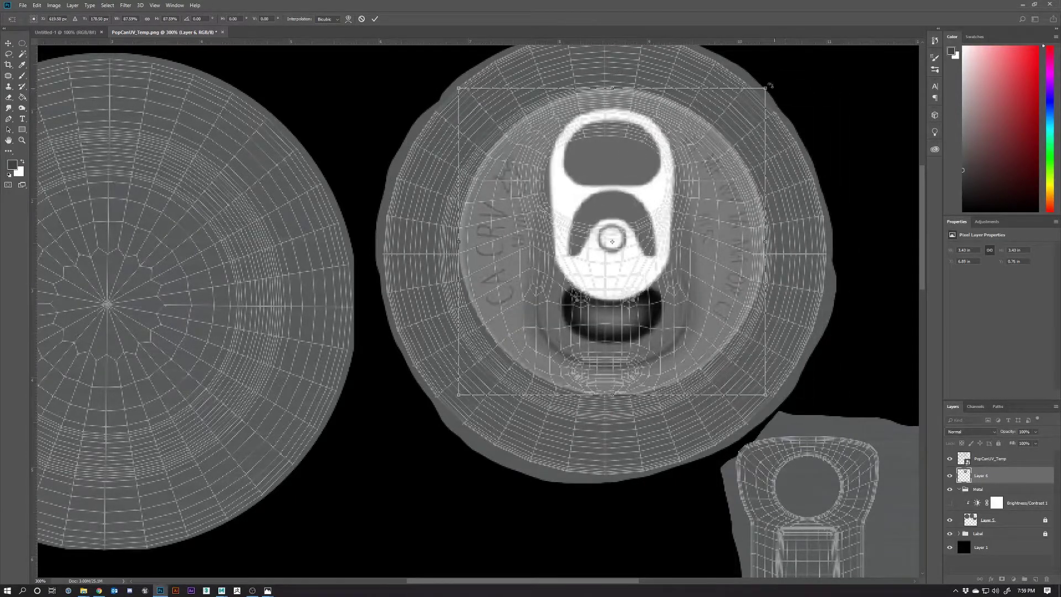
left_click_drag(770, 86, 593, 263)
mouse_move(612, 173)
left_mouse_down()
mouse_move(603, 186)
mouse_move(617, 187)
mouse_move(609, 182)
left_mouse_up()
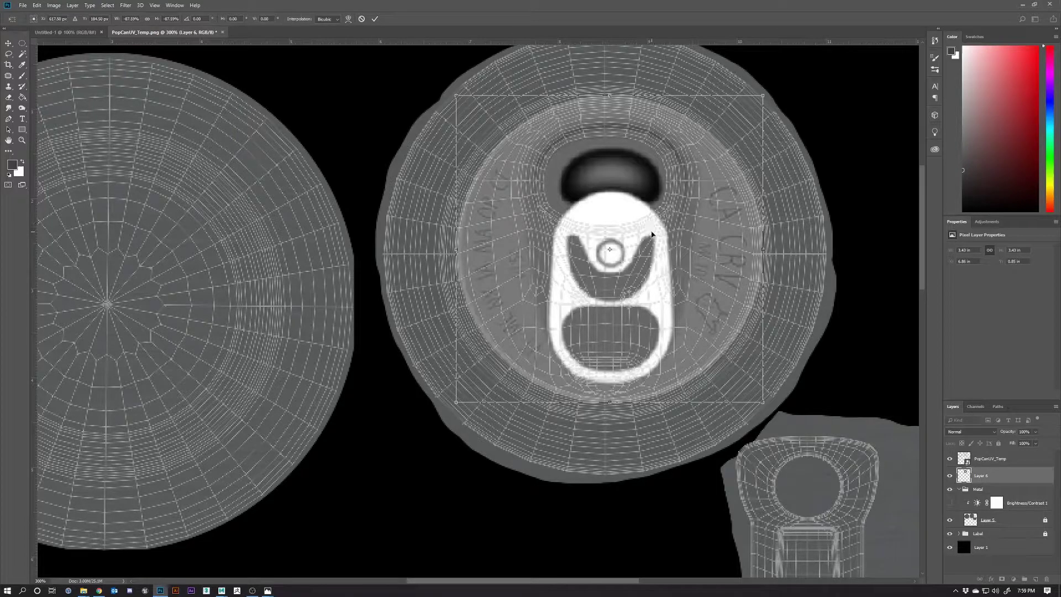
left_click(375, 20)
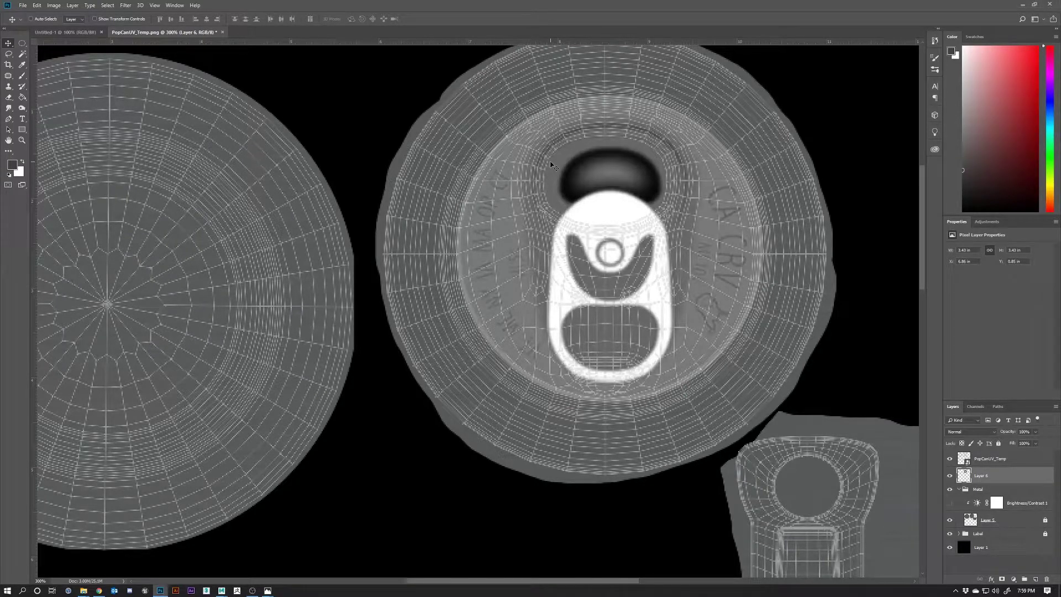
left_click_drag(720, 256, 719, 260)
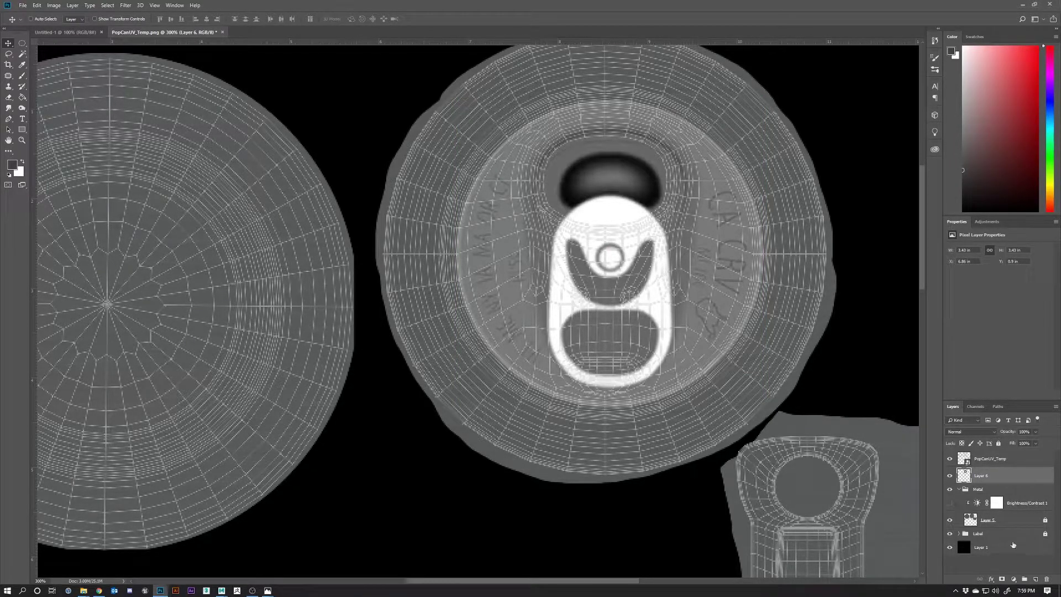
Step: Hide the PopCanUV_Temp wireframe, add a layer mask to the lid layer, and get the Brush ready for masking
left_click(949, 459)
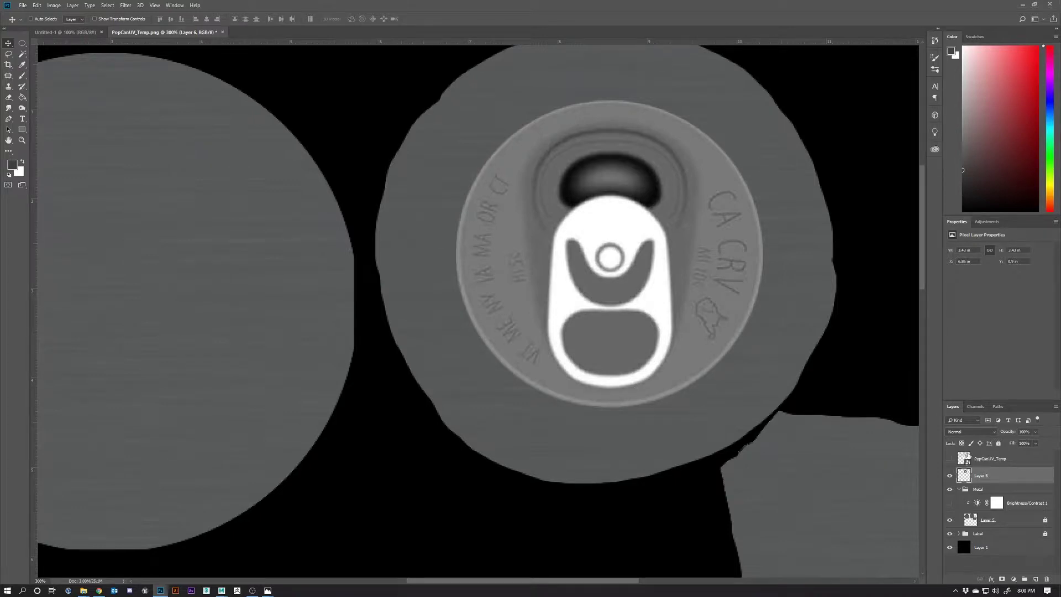
left_click(1002, 579)
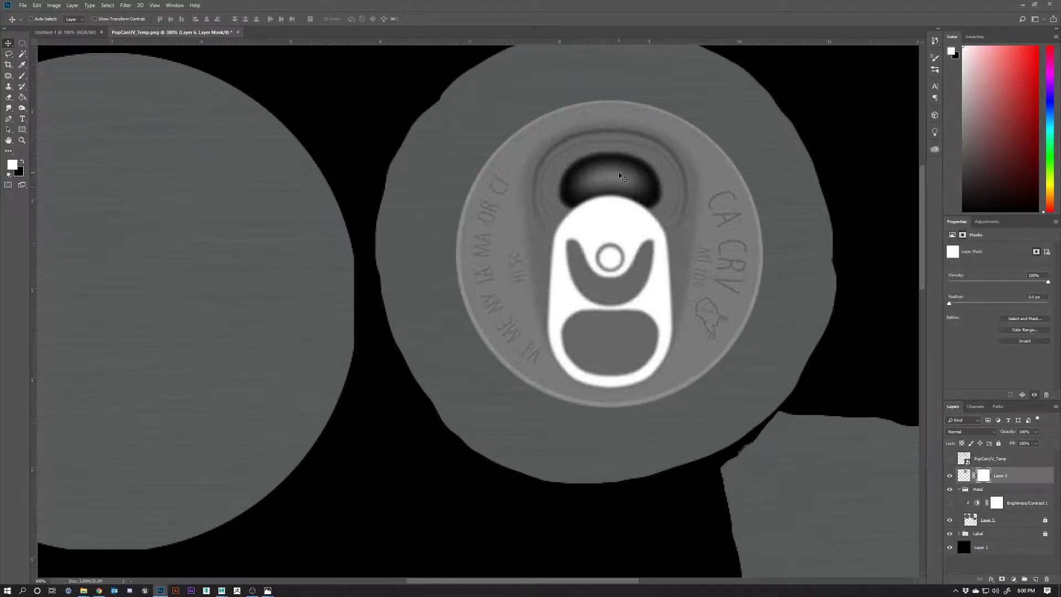
left_click(23, 77)
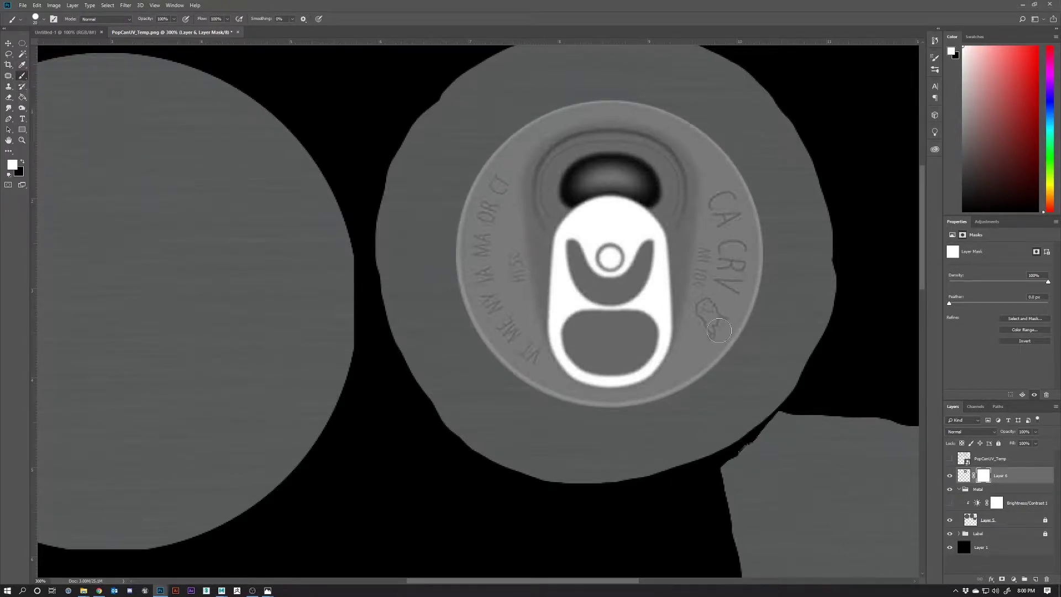
Step: Paint a black test stroke over the can opening on the lid layer's image instead of its mask, and undo it
left_click(964, 476)
key("x")
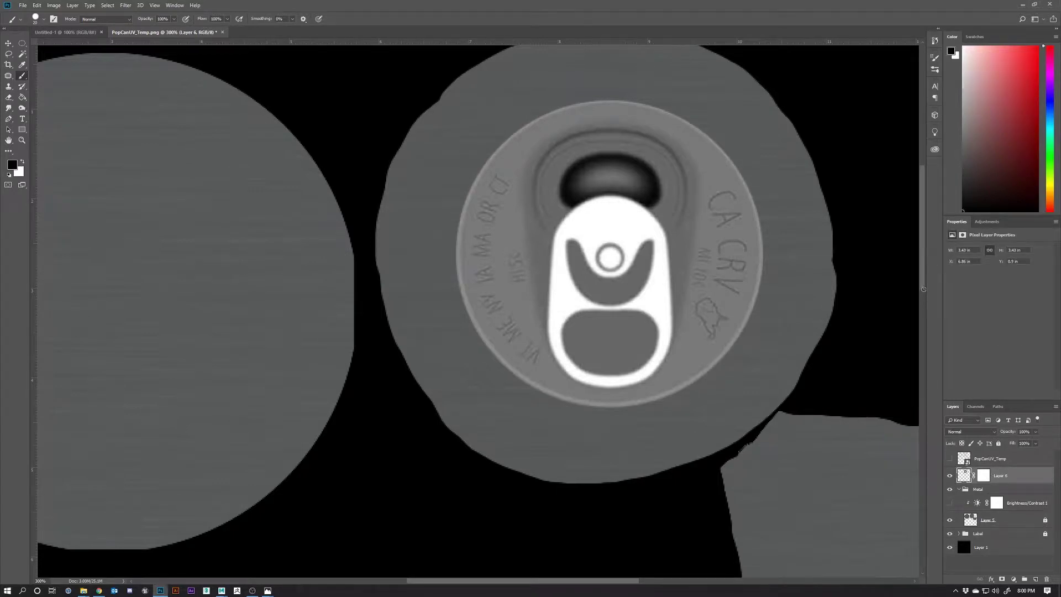
mouse_move(578, 199)
left_mouse_down()
mouse_move(586, 234)
mouse_move(566, 98)
mouse_move(581, 213)
left_mouse_up()
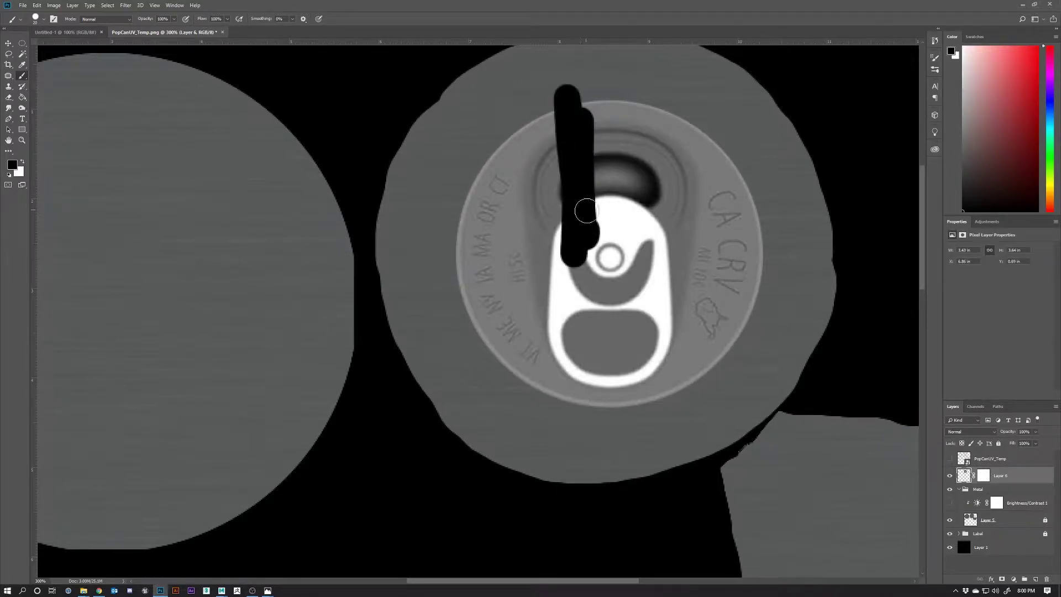
key("ctrl+z")
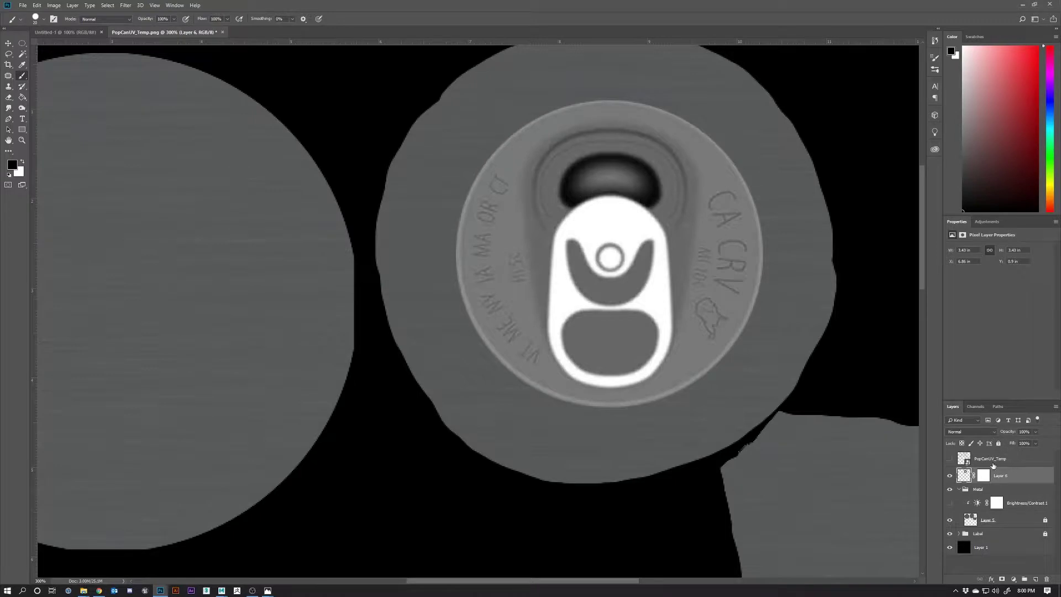
Step: Target the lid layer's mask again with white as the foreground colour, and leave Select and Mask without applying anything
left_click(983, 475)
key("x")
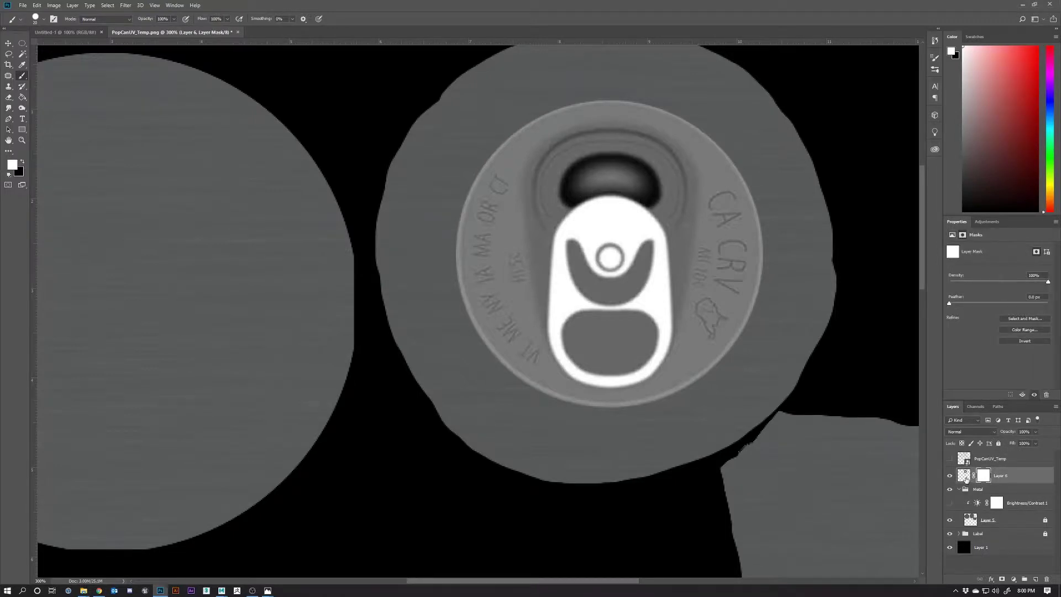
left_click(965, 476)
double_click(984, 477)
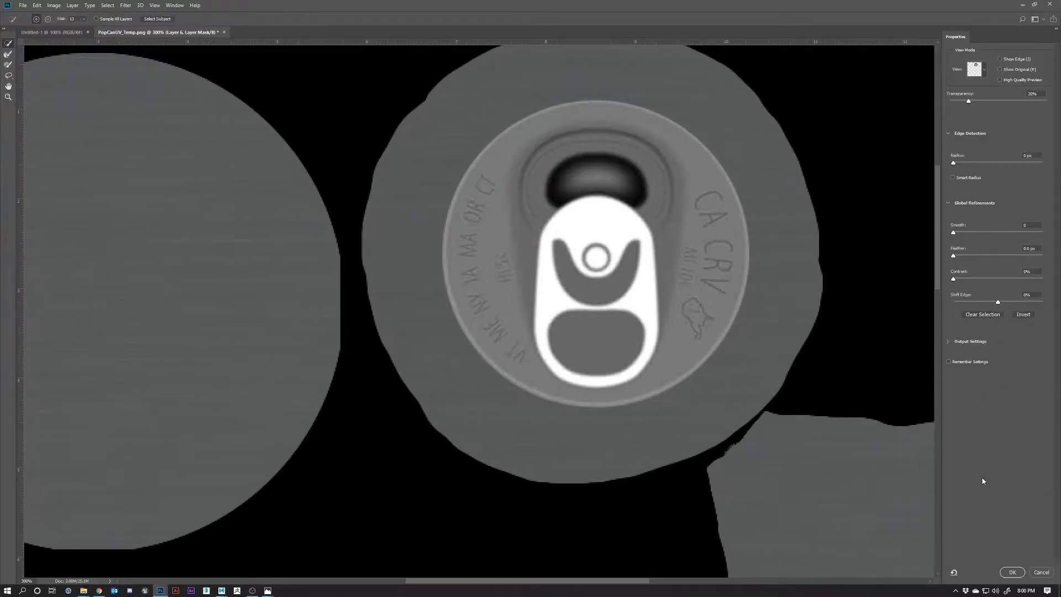
left_click(1041, 572)
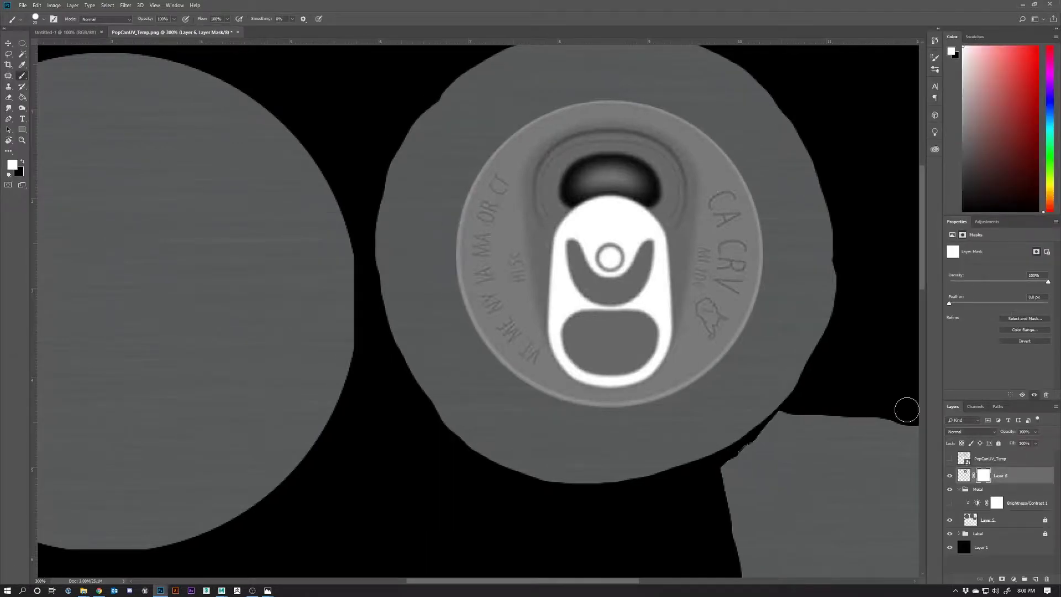
Step: Paint black on Layer 6's mask to hide the tab, opening and rim, keeping only the two curved lettering areas
key("x")
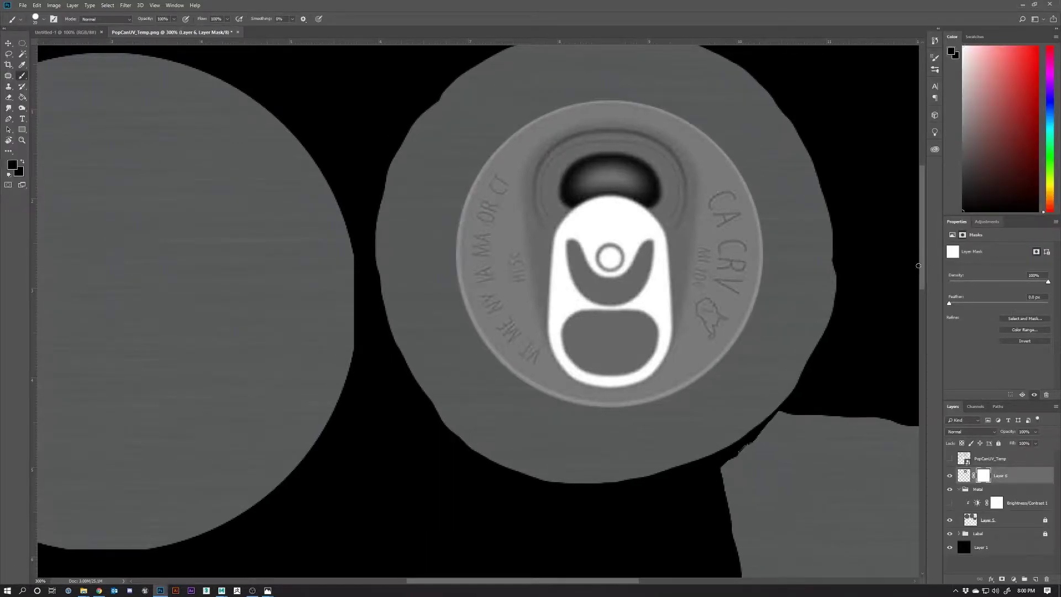
left_click_drag(624, 97, 624, 116)
mouse_move(615, 172)
left_mouse_down()
mouse_move(579, 284)
mouse_move(549, 107)
mouse_move(563, 95)
mouse_move(596, 305)
mouse_move(552, 195)
mouse_move(556, 334)
mouse_move(572, 395)
mouse_move(589, 246)
mouse_move(580, 381)
mouse_move(569, 254)
mouse_move(575, 373)
mouse_move(613, 276)
mouse_move(625, 348)
mouse_move(596, 359)
mouse_move(590, 421)
mouse_move(615, 320)
mouse_move(615, 411)
mouse_move(645, 345)
mouse_move(649, 401)
mouse_move(635, 385)
mouse_move(661, 396)
mouse_move(672, 384)
mouse_move(668, 322)
mouse_move(711, 371)
mouse_move(649, 297)
mouse_move(632, 225)
mouse_move(652, 180)
mouse_move(649, 338)
mouse_move(666, 177)
mouse_move(612, 98)
mouse_move(607, 224)
mouse_move(648, 76)
mouse_move(633, 210)
mouse_move(665, 131)
mouse_move(699, 115)
mouse_move(681, 174)
mouse_move(686, 186)
mouse_move(695, 161)
mouse_move(690, 221)
mouse_move(662, 323)
mouse_move(677, 243)
mouse_move(667, 323)
mouse_move(715, 323)
left_mouse_up()
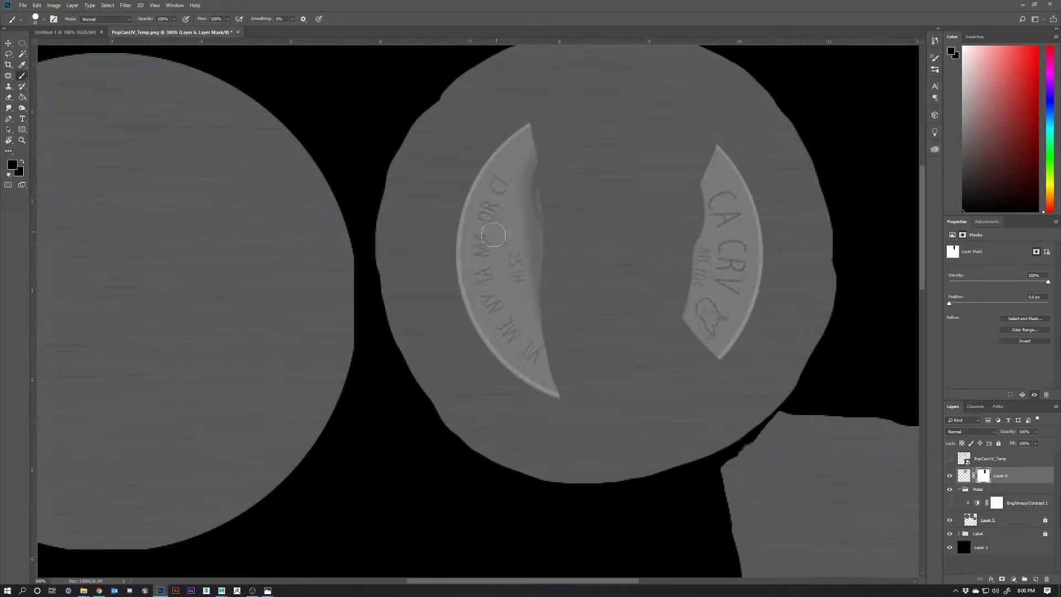
mouse_move(522, 235)
left_mouse_down()
mouse_move(542, 166)
mouse_move(528, 189)
mouse_move(531, 181)
mouse_move(542, 282)
mouse_move(530, 307)
mouse_move(565, 368)
mouse_move(557, 360)
mouse_move(536, 397)
mouse_move(547, 397)
mouse_move(563, 393)
mouse_move(531, 391)
mouse_move(479, 347)
mouse_move(453, 276)
mouse_move(465, 191)
mouse_move(524, 124)
mouse_move(539, 172)
mouse_move(524, 135)
mouse_move(524, 164)
mouse_move(502, 134)
left_mouse_up()
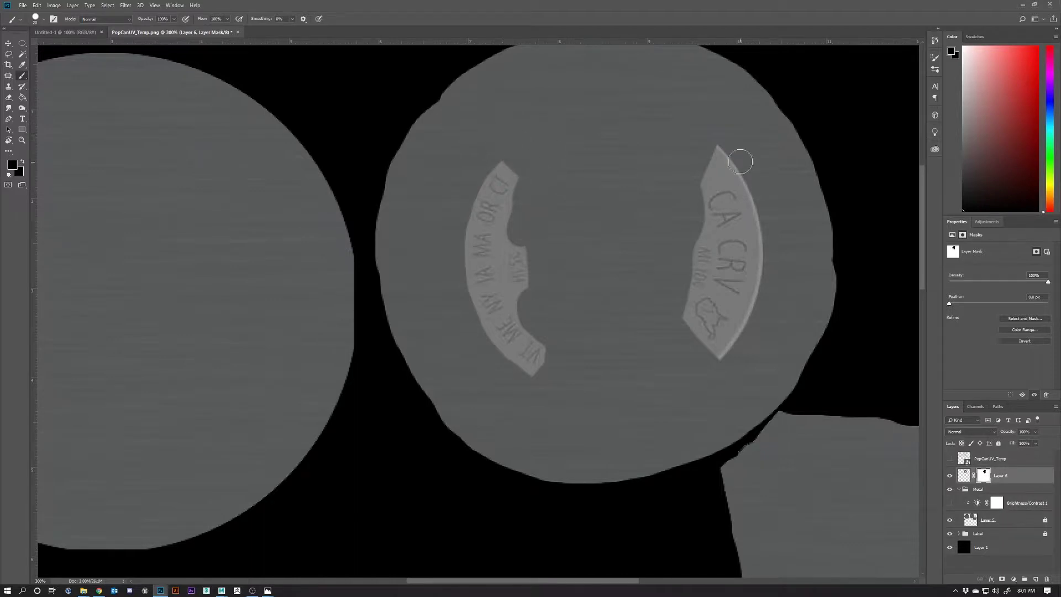
mouse_move(687, 169)
left_mouse_down()
mouse_move(743, 145)
mouse_move(705, 177)
mouse_move(678, 147)
mouse_move(694, 135)
mouse_move(699, 191)
left_mouse_up()
mouse_move(716, 357)
left_mouse_down()
mouse_move(720, 372)
mouse_move(755, 313)
mouse_move(767, 245)
mouse_move(753, 187)
mouse_move(725, 149)
mouse_move(735, 165)
mouse_move(718, 166)
left_mouse_up()
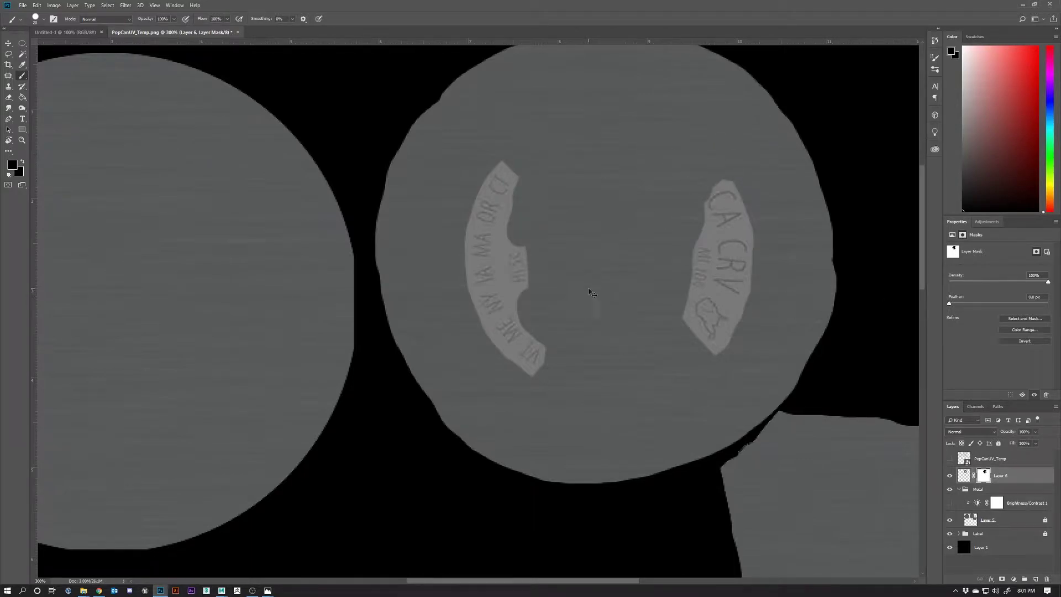
Step: Try different blending modes on Layer 6's lettering, cycling from Saturation through Difference and Vivid Light to Lighten
key("ctrl+minus")
key("ctrl+minus")
key("ctrl+plus")
key("ctrl+plus")
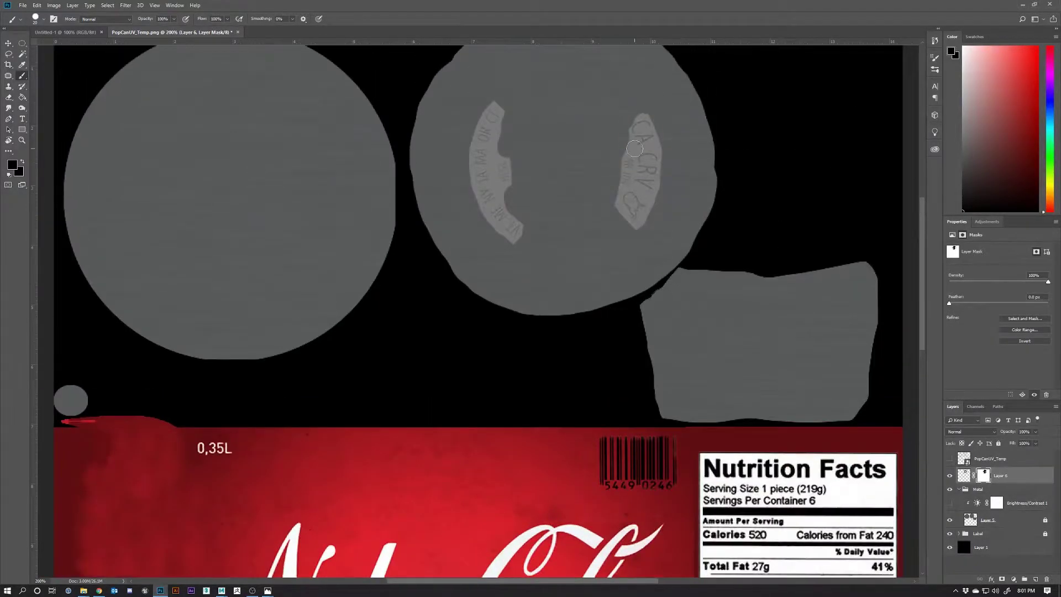
left_click(964, 475)
left_click(970, 432)
left_click(962, 408)
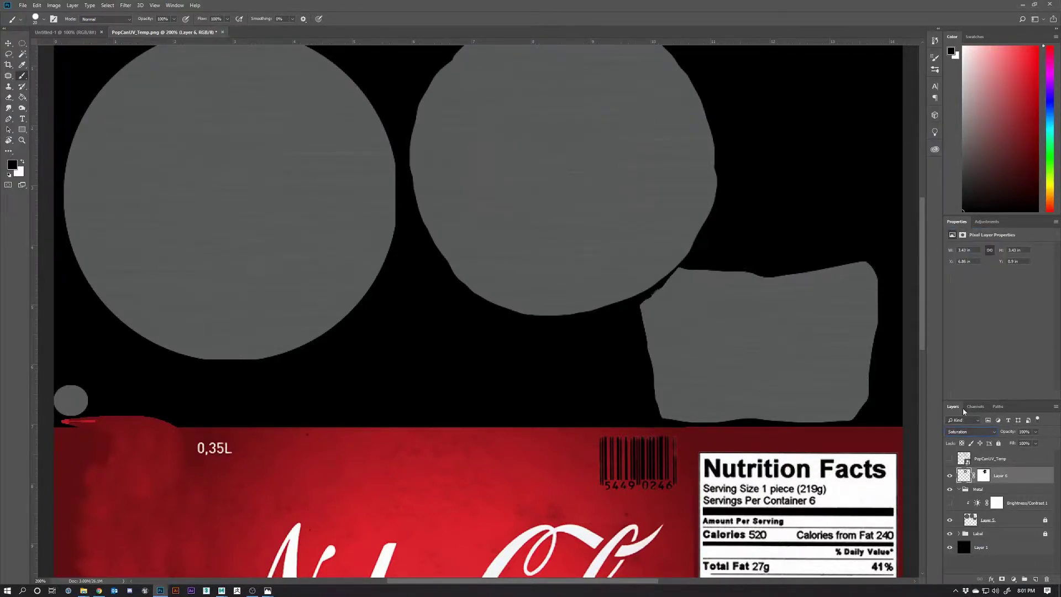
key("Up")
key("Up")
key("Up")
key("Up")
key("Up")
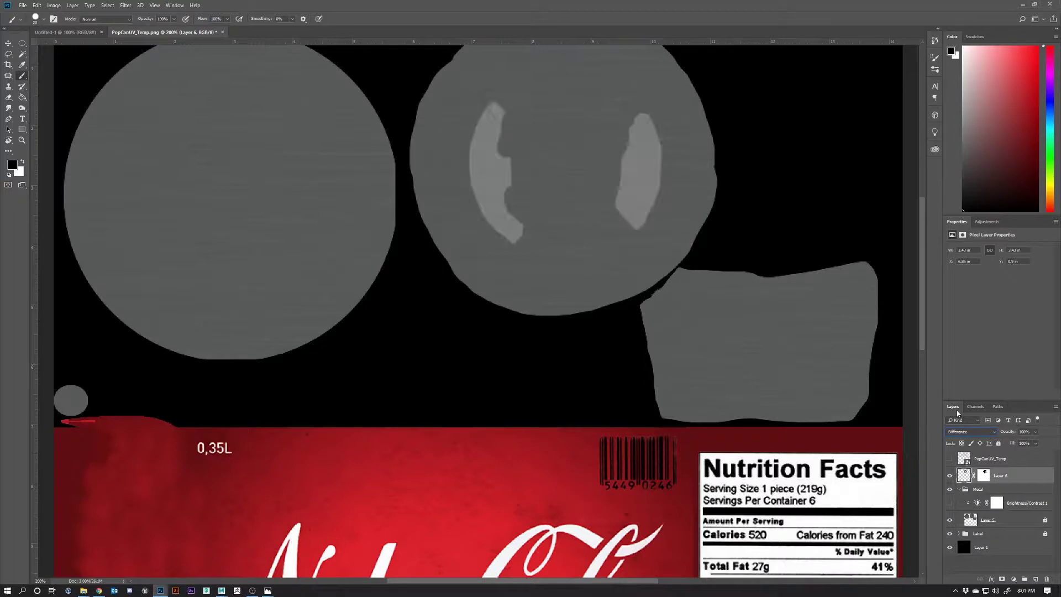
key("Up")
key("Up")
key("Up")
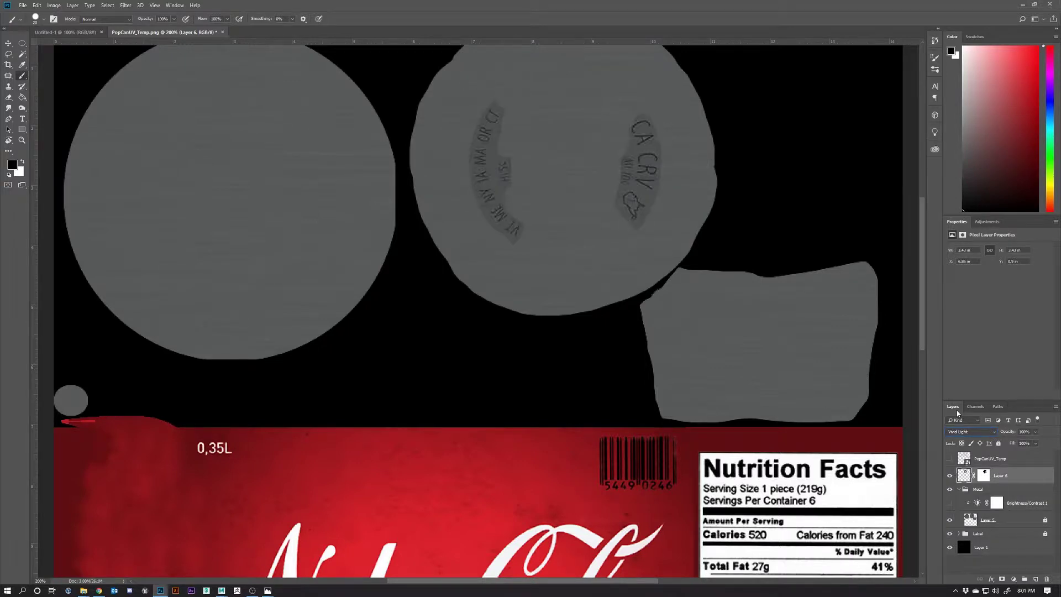
key("Up")
key("Up")
key("Up")
key("Up")
key("Up")
key("Up")
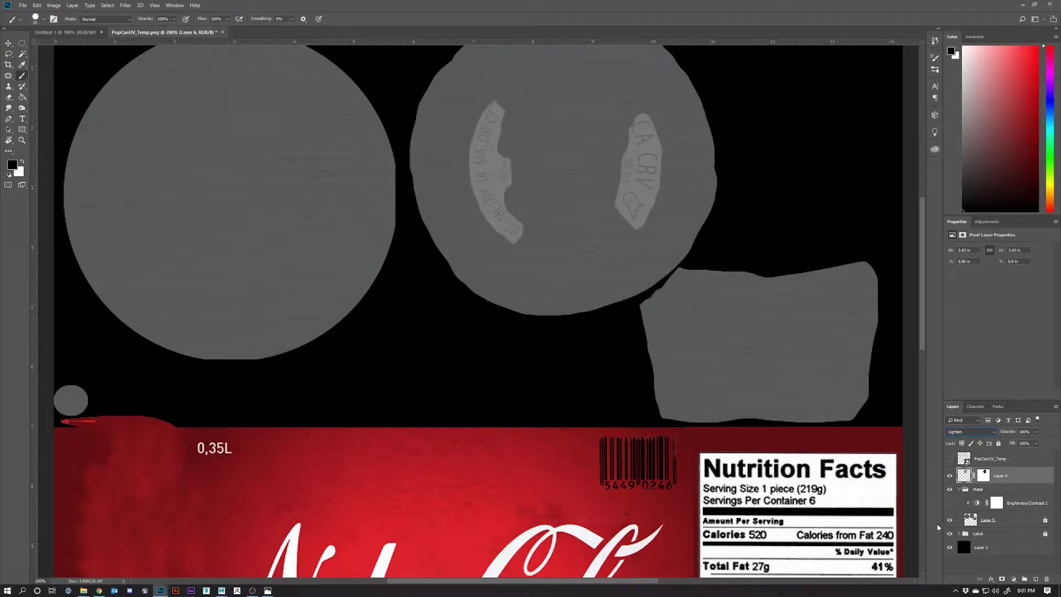
Step: Show the Brightness/Contrast adjustment in the Metal group and set Layer 6's blending mode to Overlay
left_click(950, 504)
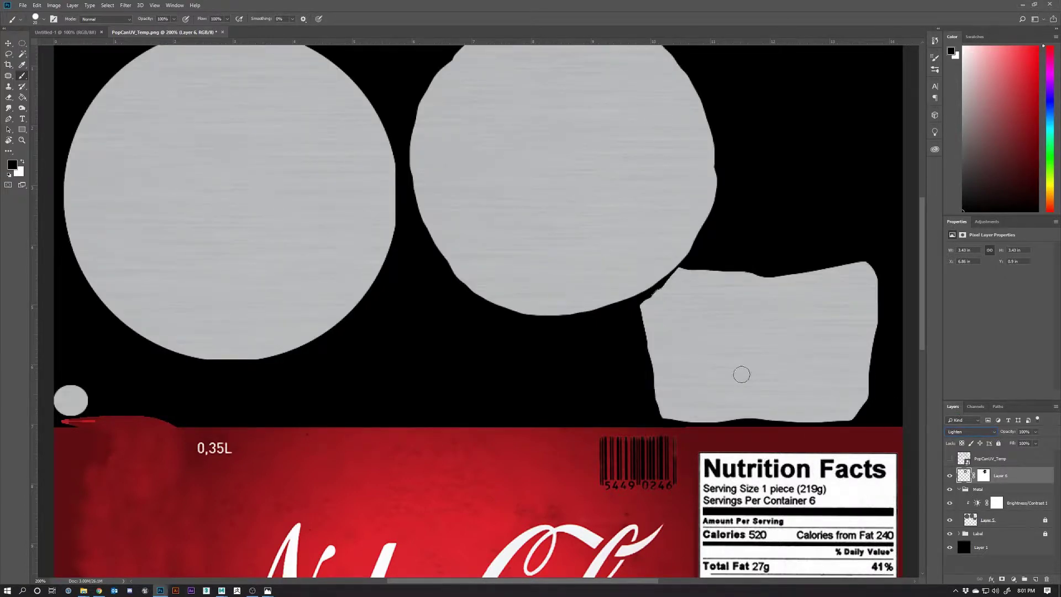
key("Up")
key("Up")
key("Up")
key("Up")
key("Up")
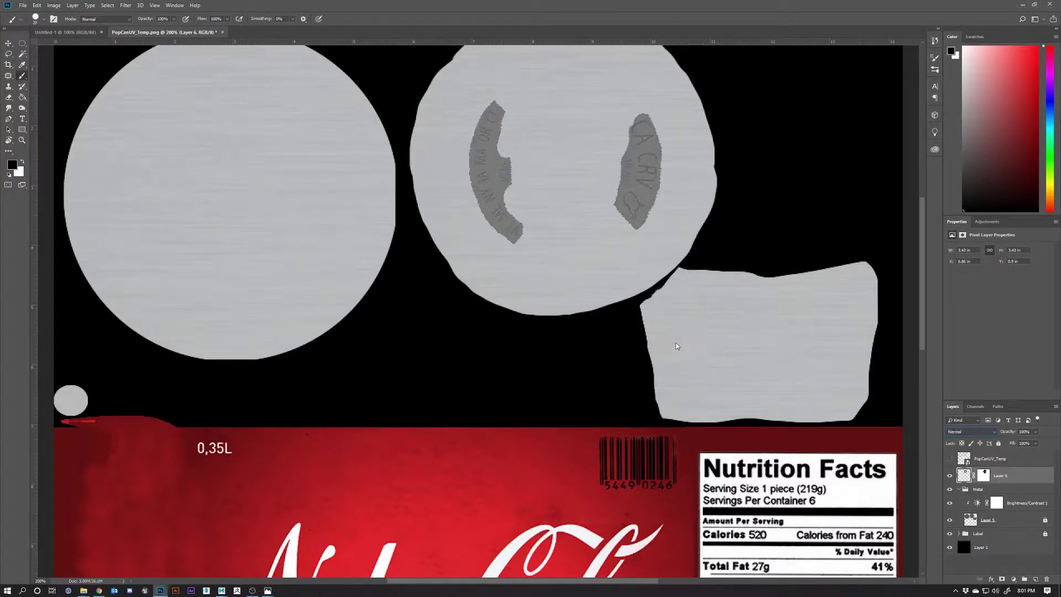
key("Down")
key("Down")
key("Down")
key("Down")
key("Down")
key("Down")
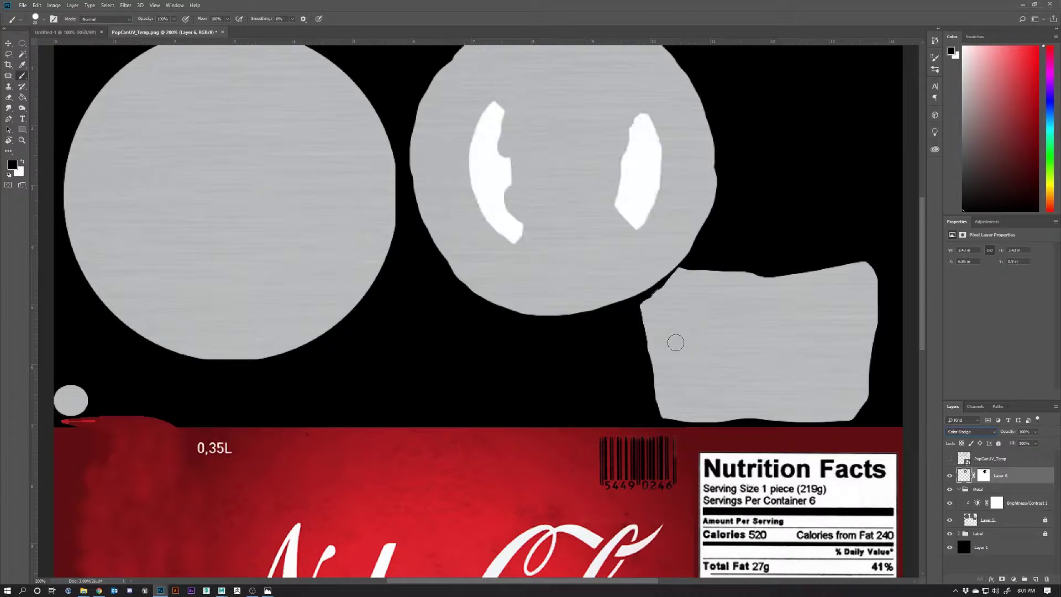
key("Down")
key("Down")
key("Down")
key("Down")
key("Down")
key("Up")
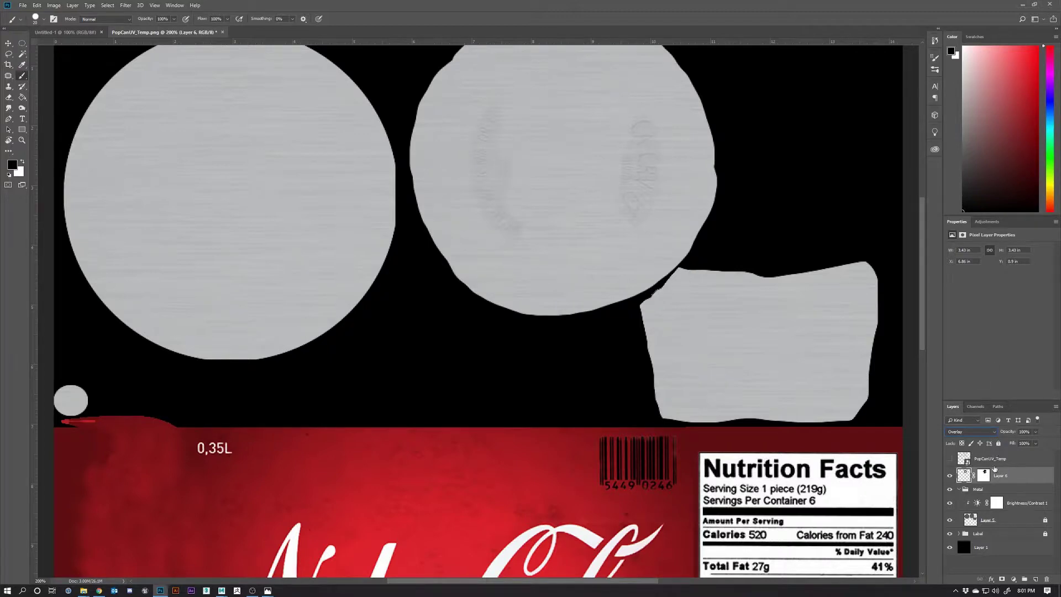
Step: Add a Curves adjustment clipped to Layer 6, deepening its shadows and lifting its upper tones to strengthen the lettering's contrast
left_click(987, 222)
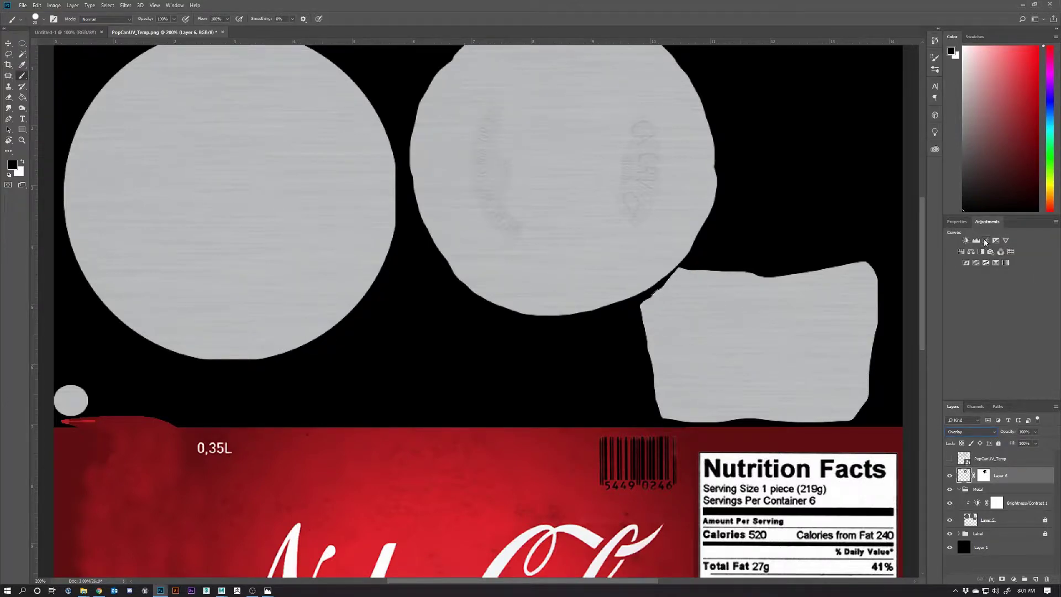
left_click(985, 241)
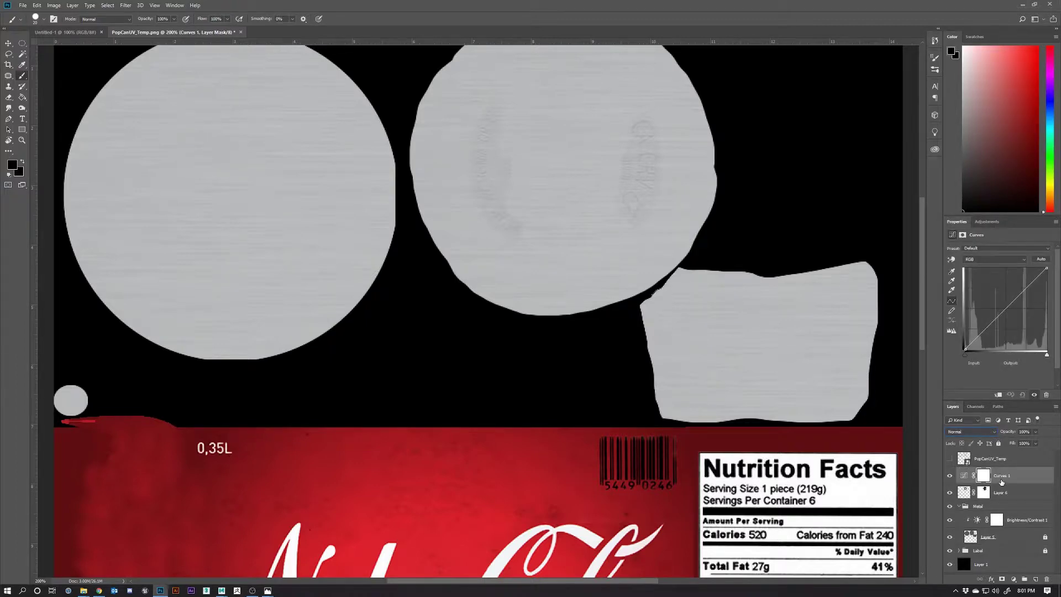
left_click(1001, 484, "alt")
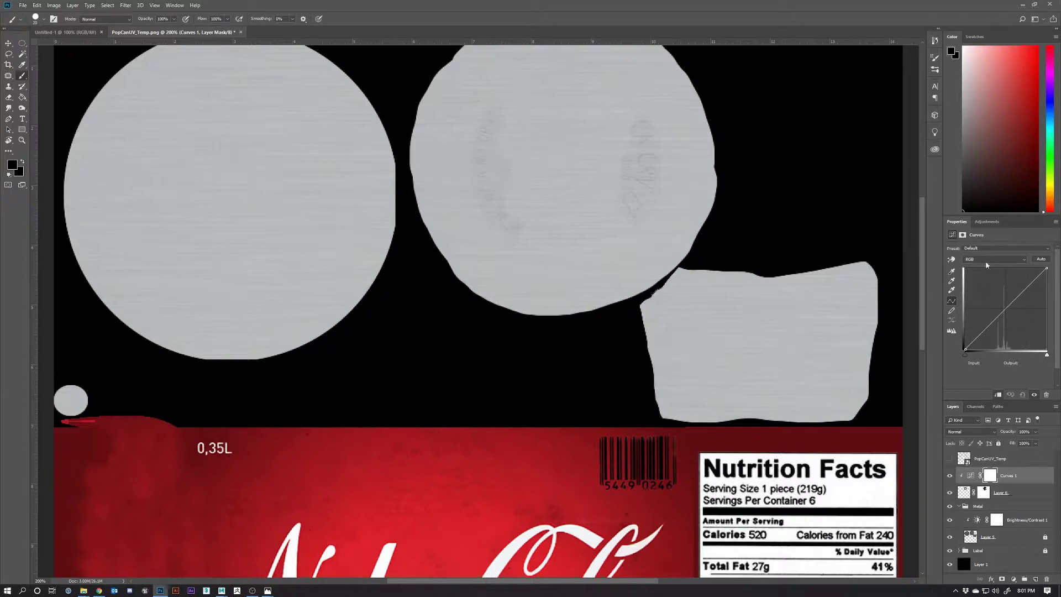
mouse_move(980, 333)
left_mouse_down()
mouse_move(997, 312)
mouse_move(986, 348)
left_mouse_up()
left_click(994, 323)
left_click_drag(994, 323, 997, 323)
left_click(967, 493)
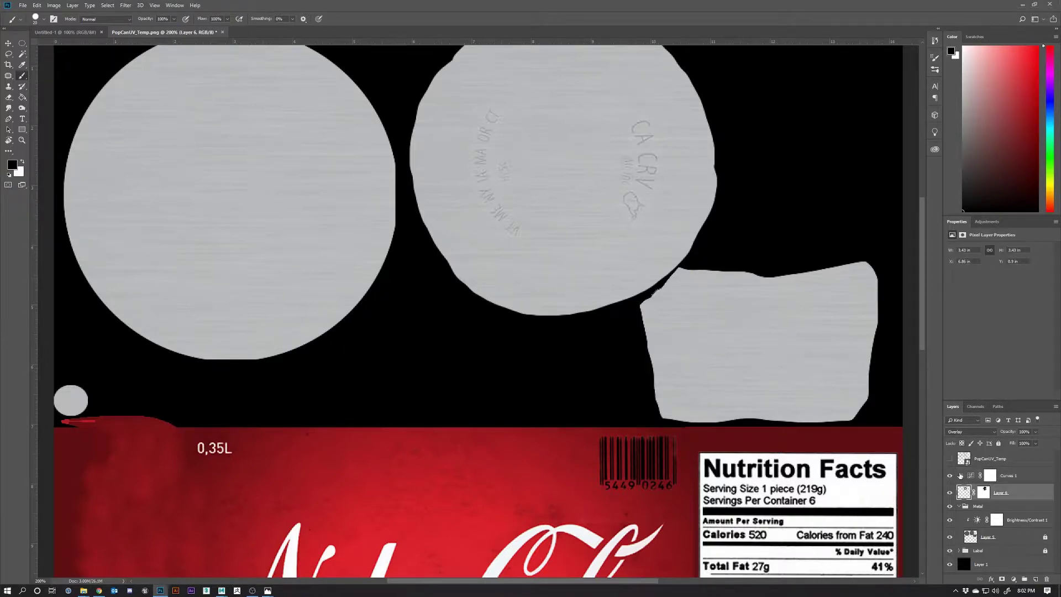
left_click(992, 477)
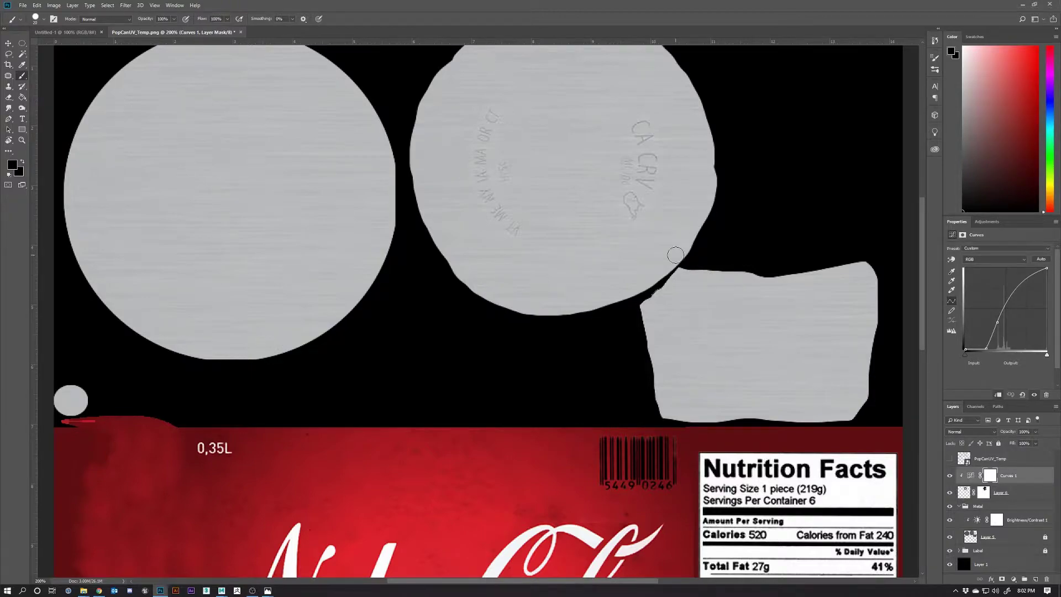
Step: Examine the can-top lettering up close and in the context of the whole texture
key("ctrl+minus")
key("ctrl+minus")
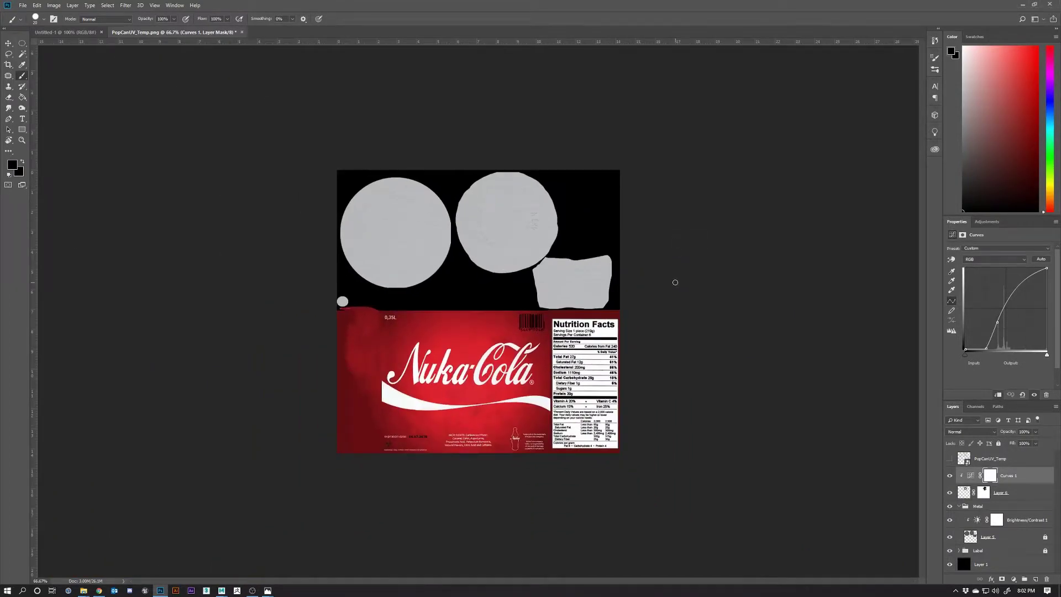
key("ctrl+plus")
key("ctrl+plus")
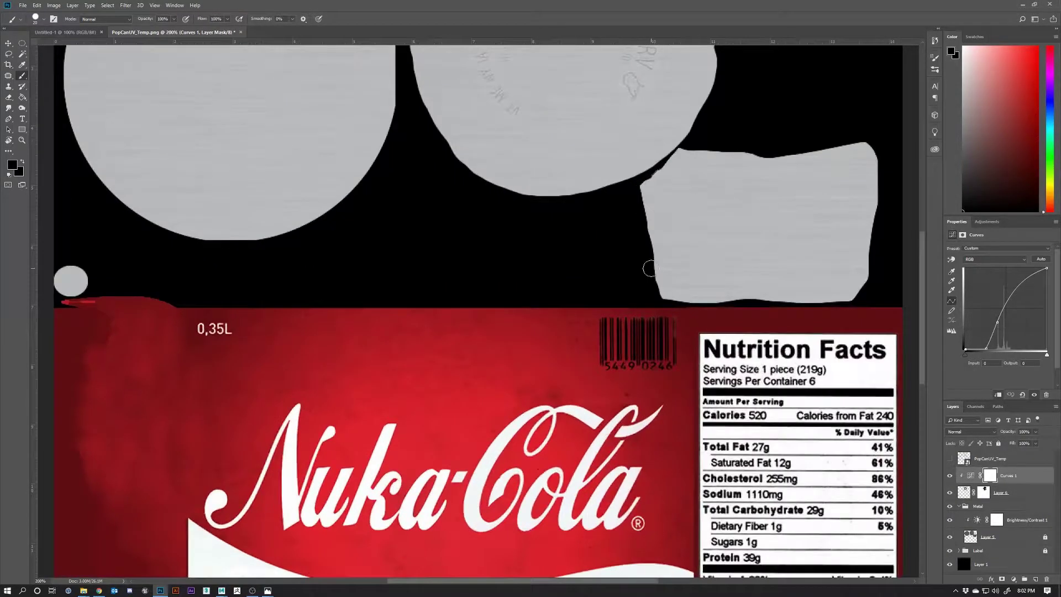
scroll(651, 268, "up", 3)
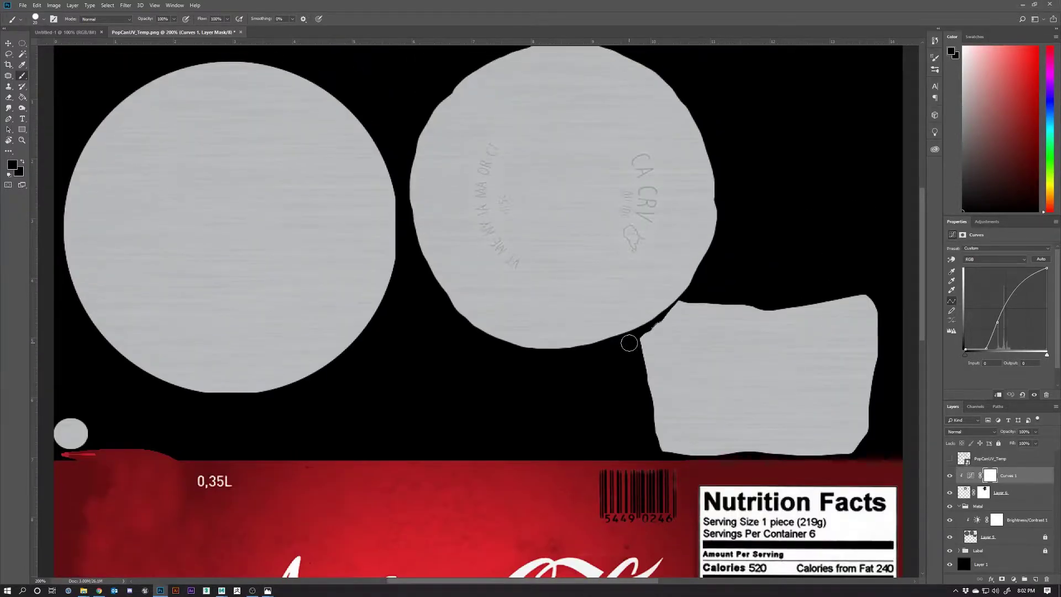
key("ctrl+plus")
key("ctrl+minus")
key("ctrl+minus")
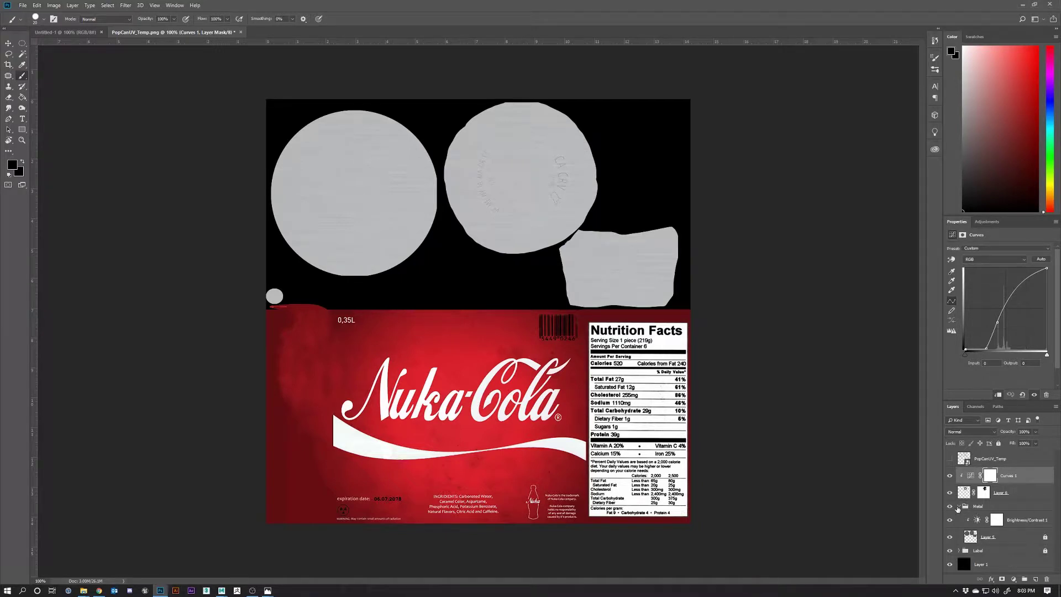
Step: Group the Curves 1 adjustment with Layer 6 and name the group Metal Text
left_click(959, 507)
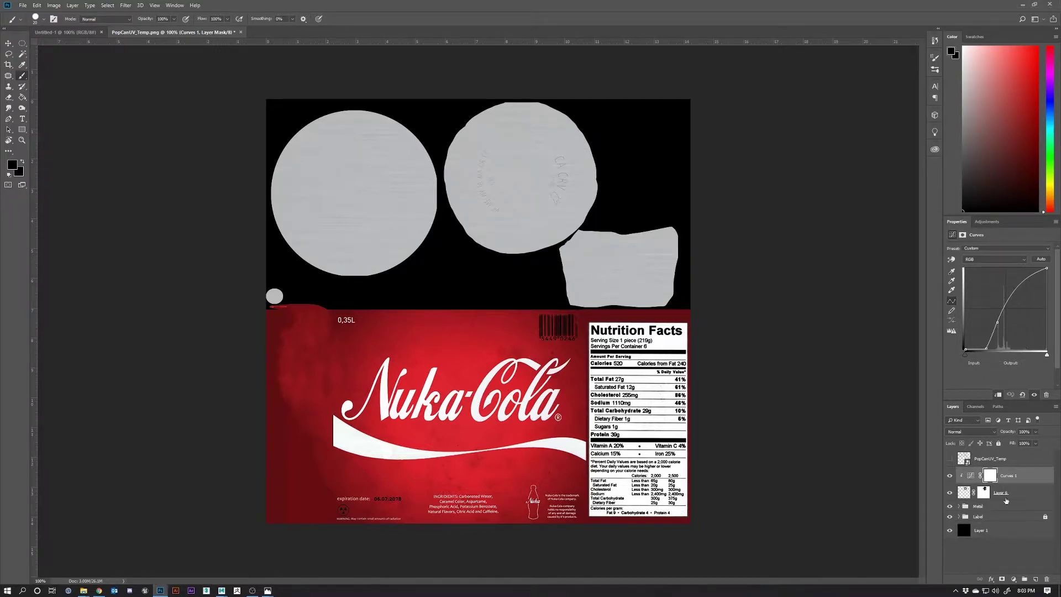
left_click(1014, 496, "shift")
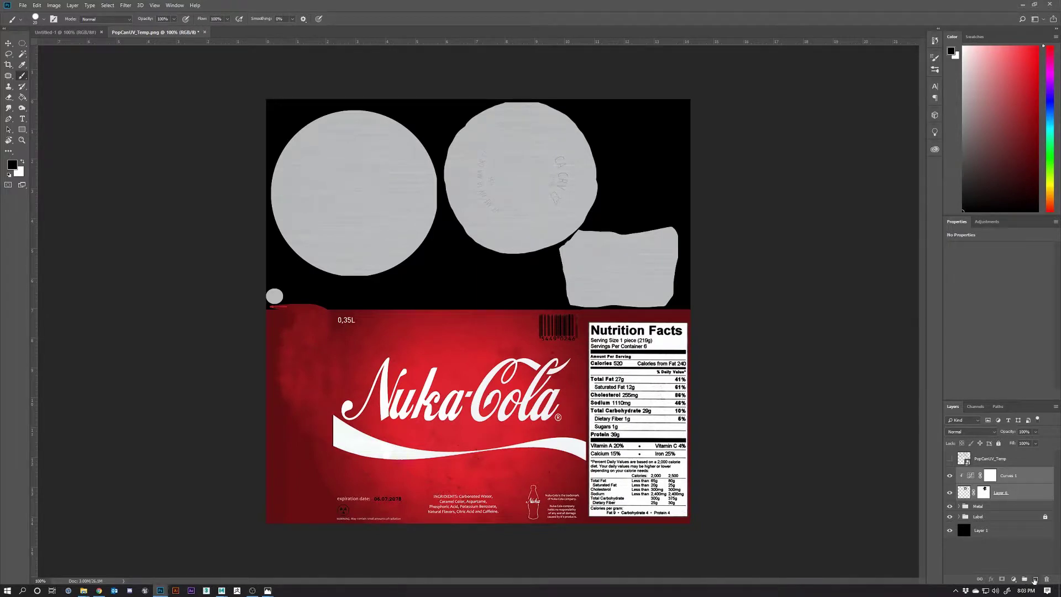
left_click(1025, 579)
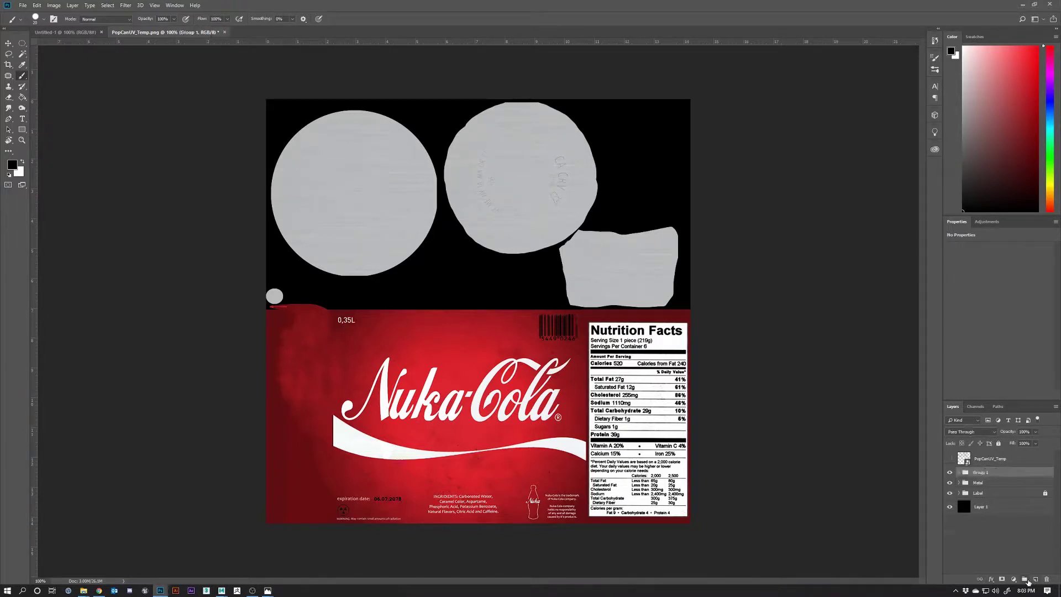
double_click(989, 473)
type("Metal Text")
key("Return")
Step: Group the Metal Text, Metal and Label groups together and name the new group Reflection
left_click(986, 493, "shift")
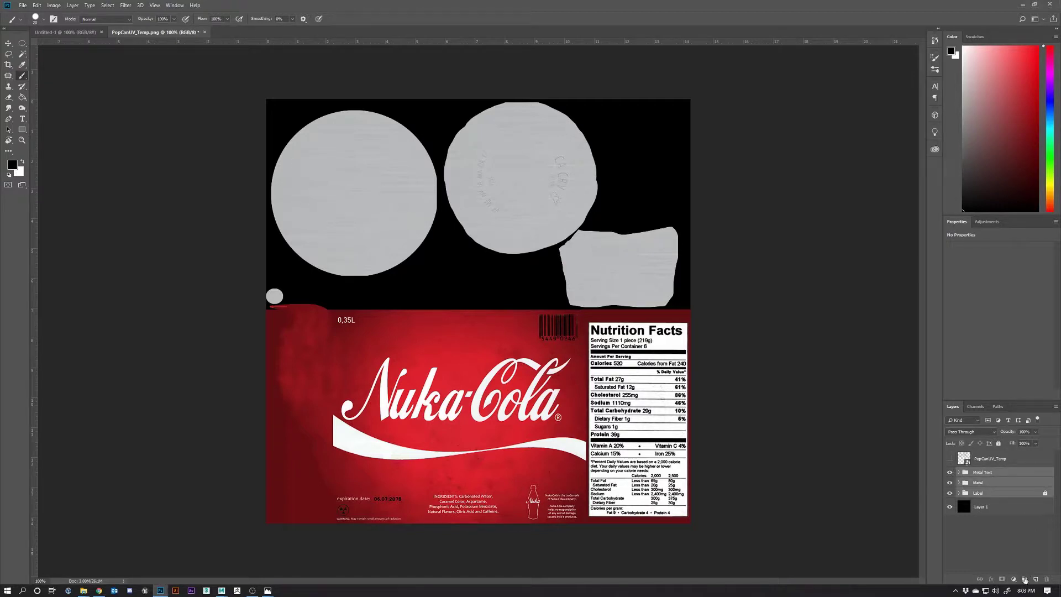
left_click(1024, 579)
double_click(986, 472)
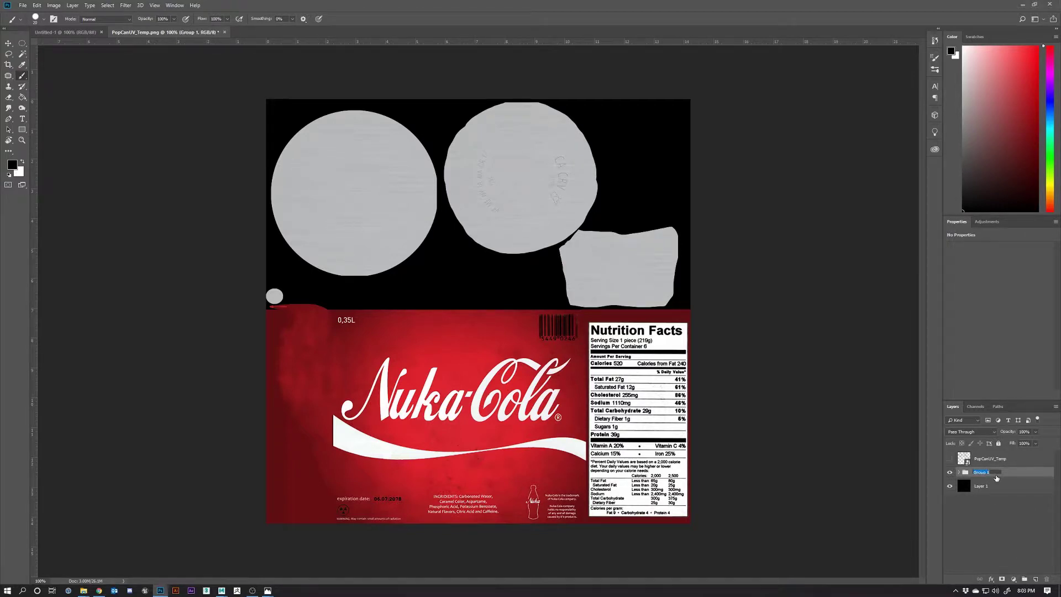
type("Ro")
type("flection")
key("Return")
left_click_drag(998, 474, 1026, 580)
double_click(981, 471)
type("p")
key("Return")
left_click(959, 473)
left_click(959, 473)
left_click(959, 473)
left_click(960, 473)
left_click(984, 487)
key("ctrl+z")
key("ctrl+z")
Step: Duplicate the Reflection group, rename the copy Bump, and lock the original Reflection group
left_click_drag(982, 473, 1035, 578)
double_click(989, 472)
type("Blmp")
key("Return")
left_click(1002, 486)
left_click(998, 443)
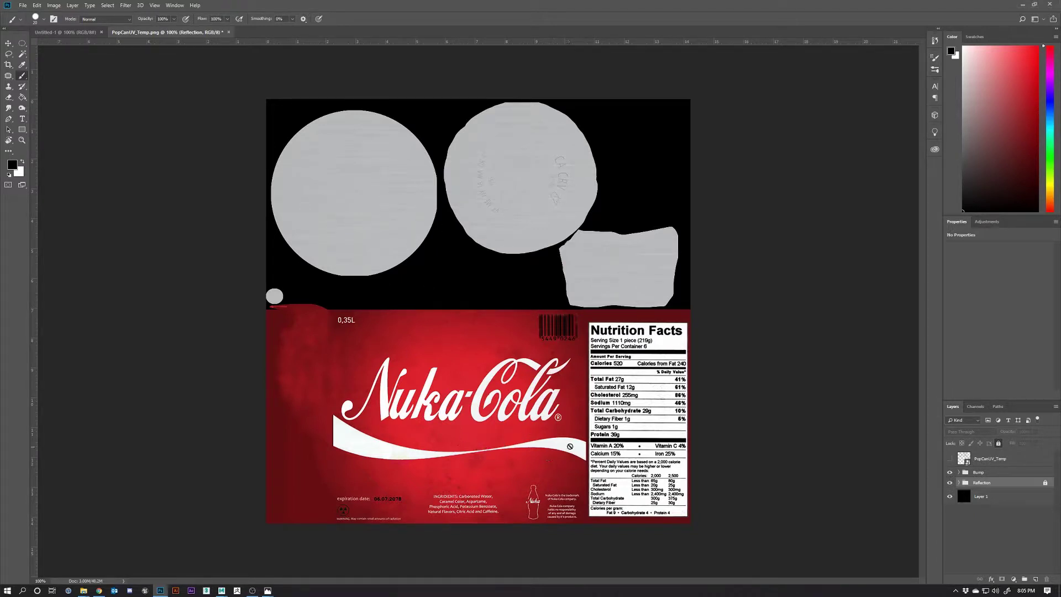
Step: Hide the Reflection group and expand the Bump group and its Label subgroup
left_click(964, 469)
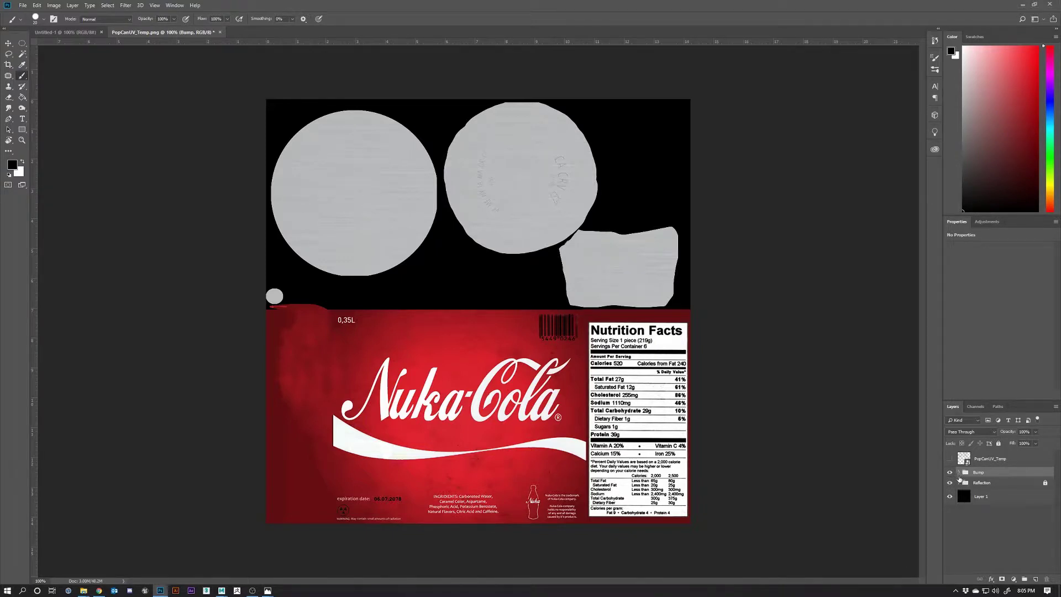
left_click(949, 483)
left_click(959, 474)
left_click(965, 504)
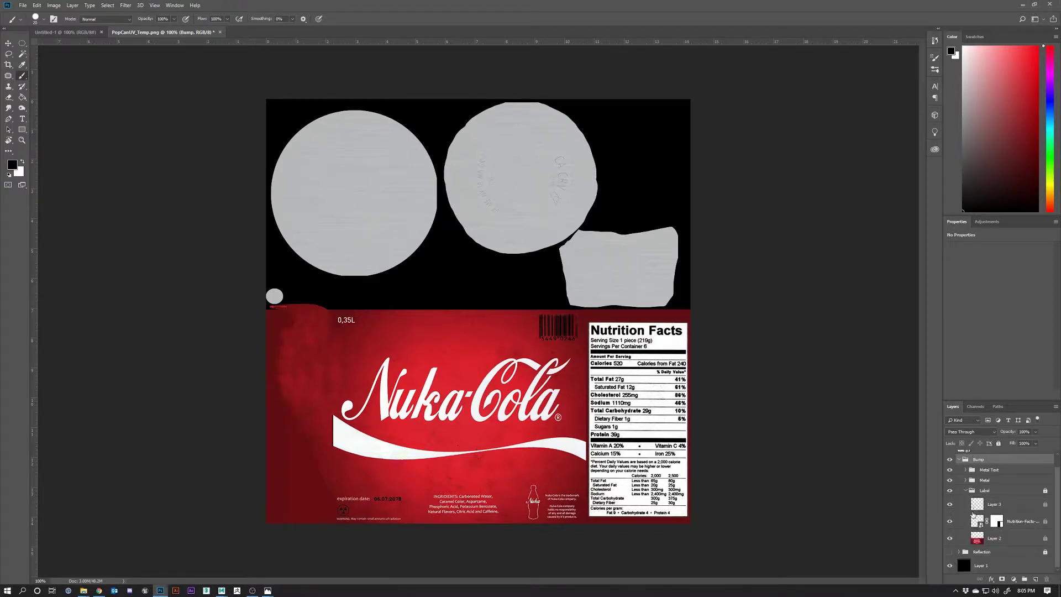
Step: Merge Layer 3, the Nutrition Facts layer and Layer 2 inside the Bump group's Label subgroup into one layer
left_click(992, 503)
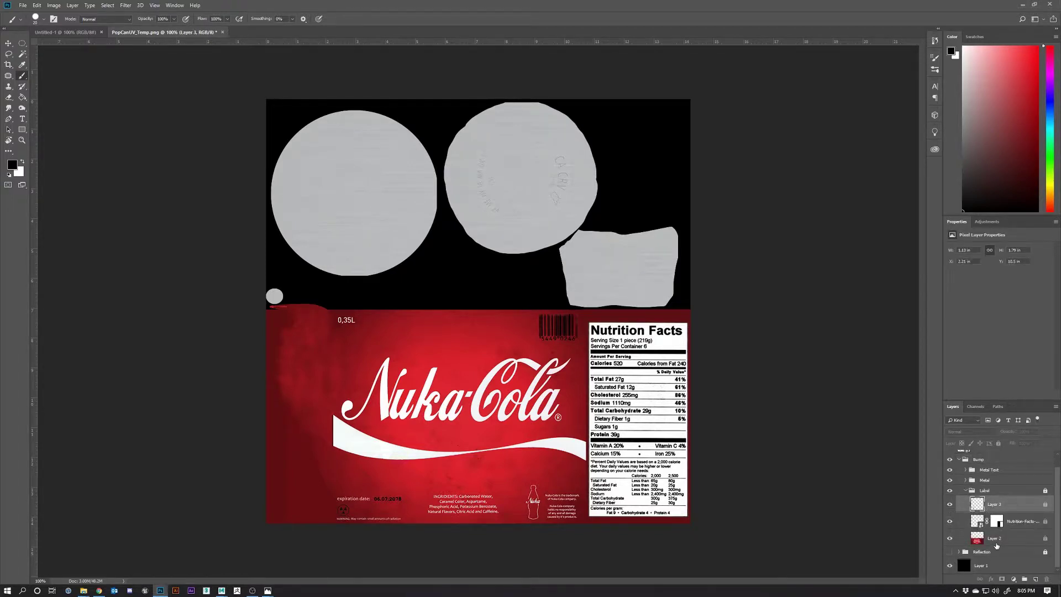
left_click(997, 543, "shift")
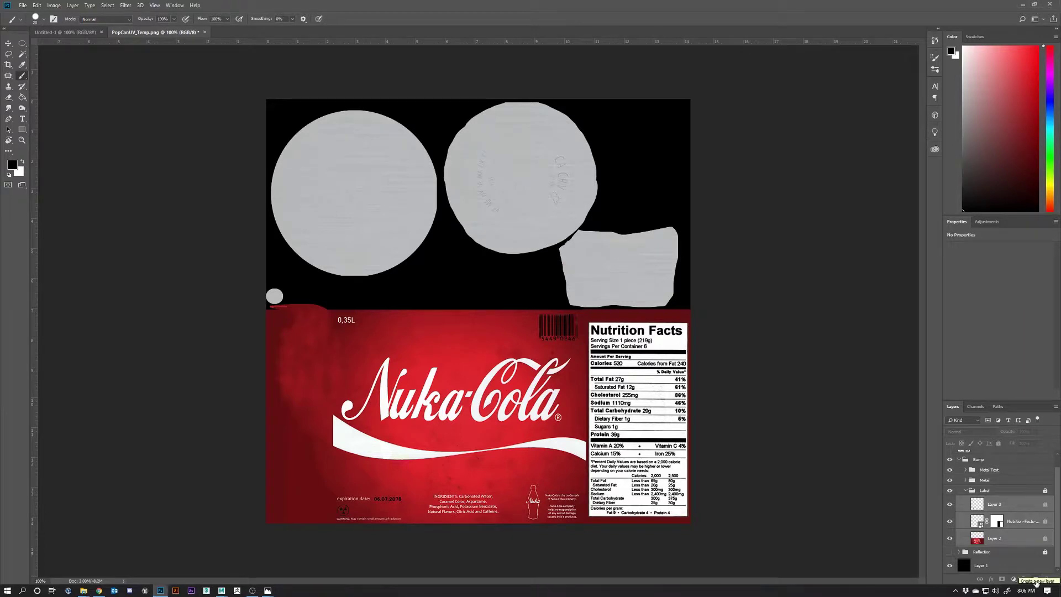
right_click(1009, 519)
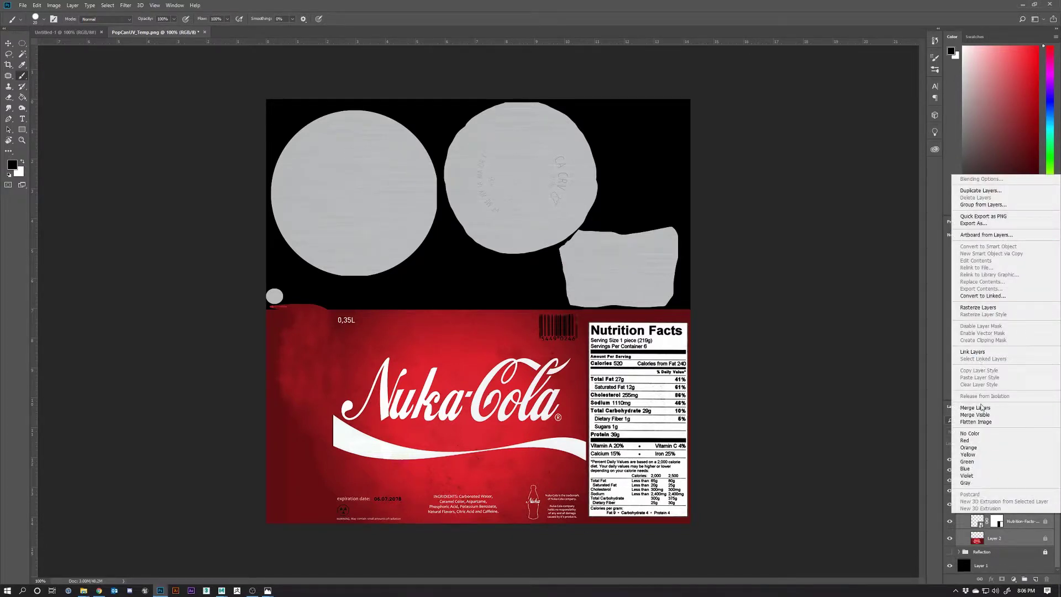
left_click(980, 407)
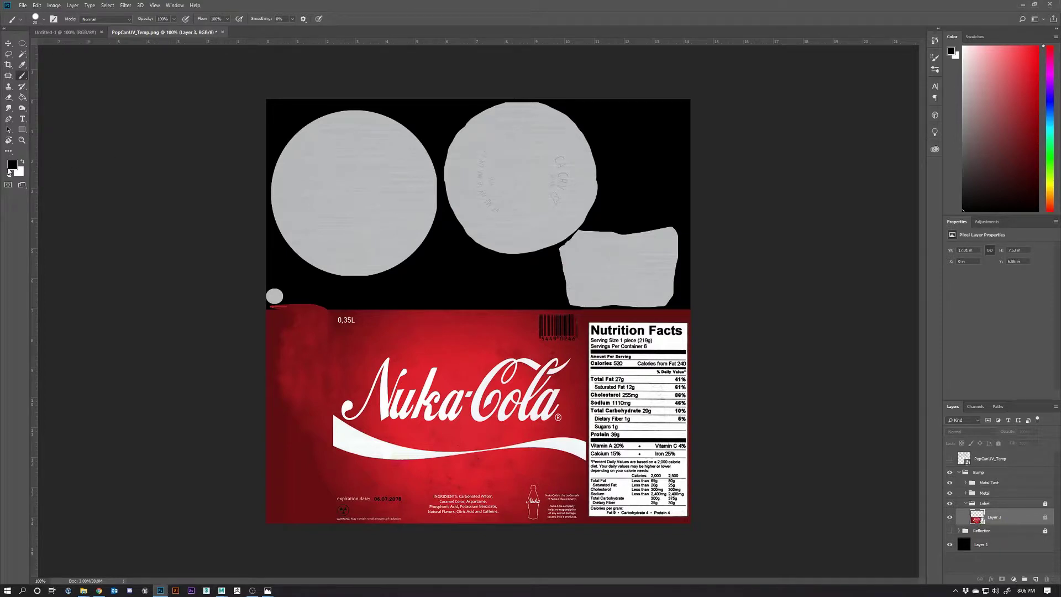
Step: Set the foreground colour's brightness to 50% to get a neutral mid grey
left_click(10, 165)
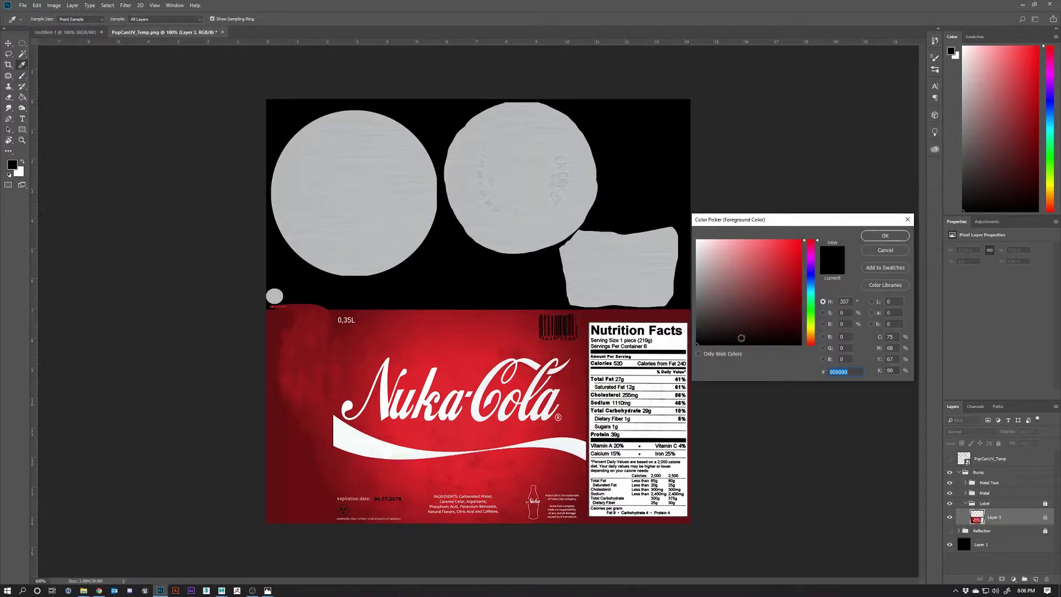
left_click(846, 325)
type("50")
key("Return")
key("b")
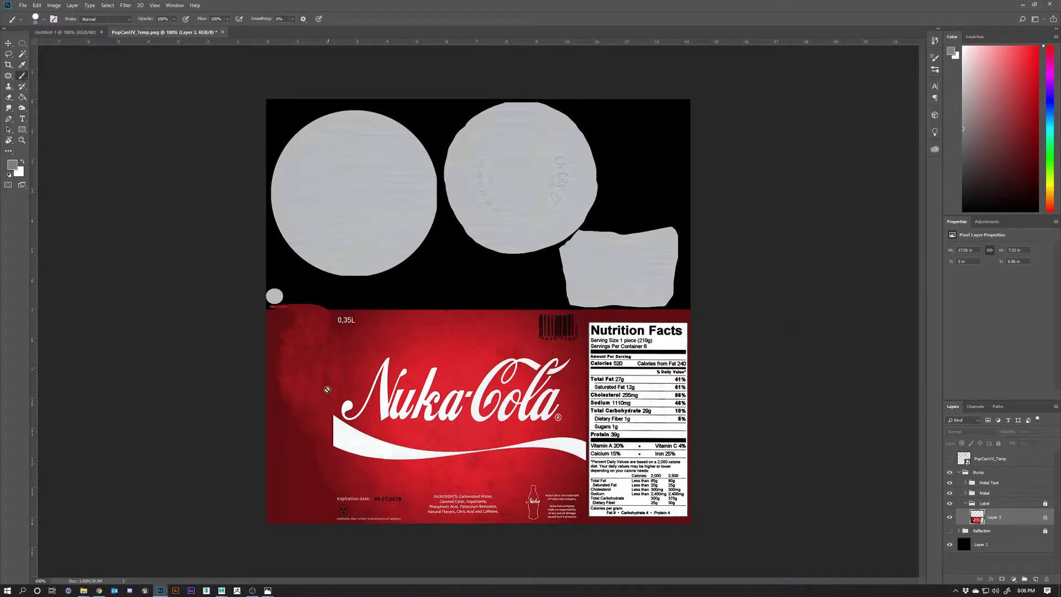
Step: Add a new layer above the merged label layer and unlock the Bump group's Label subgroup
left_click(1035, 579)
left_click(1046, 504)
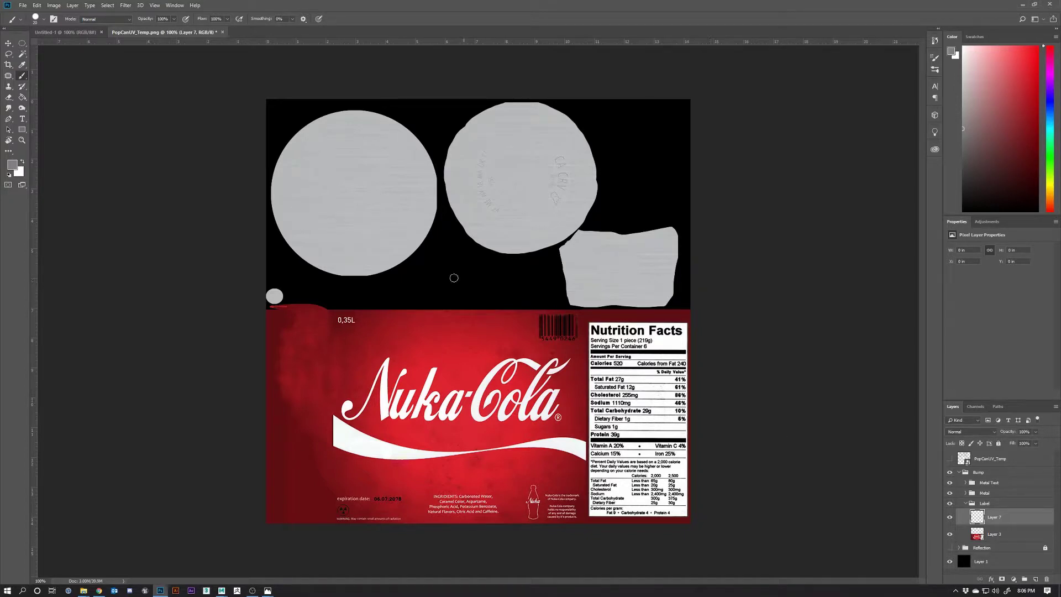
Step: Try painting grey brush strokes on the new layer in the gap above the label, and undo the last stroke
left_click_drag(463, 282, 463, 286)
left_click_drag(464, 279, 462, 280)
mouse_move(462, 284)
left_mouse_down()
mouse_move(459, 326)
mouse_move(466, 297)
left_mouse_up()
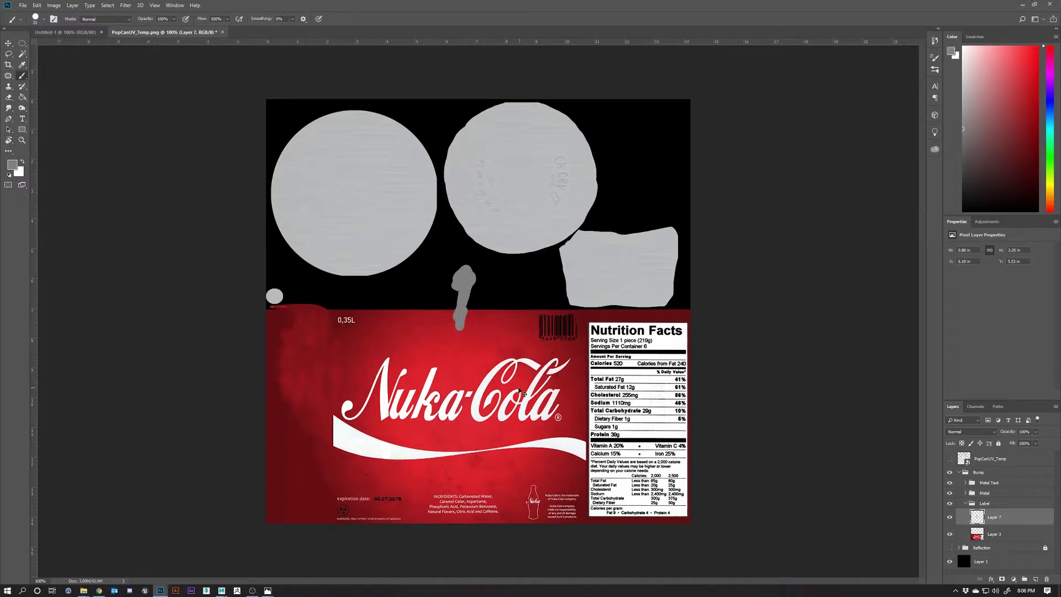
key("ctrl+z")
left_click(22, 44)
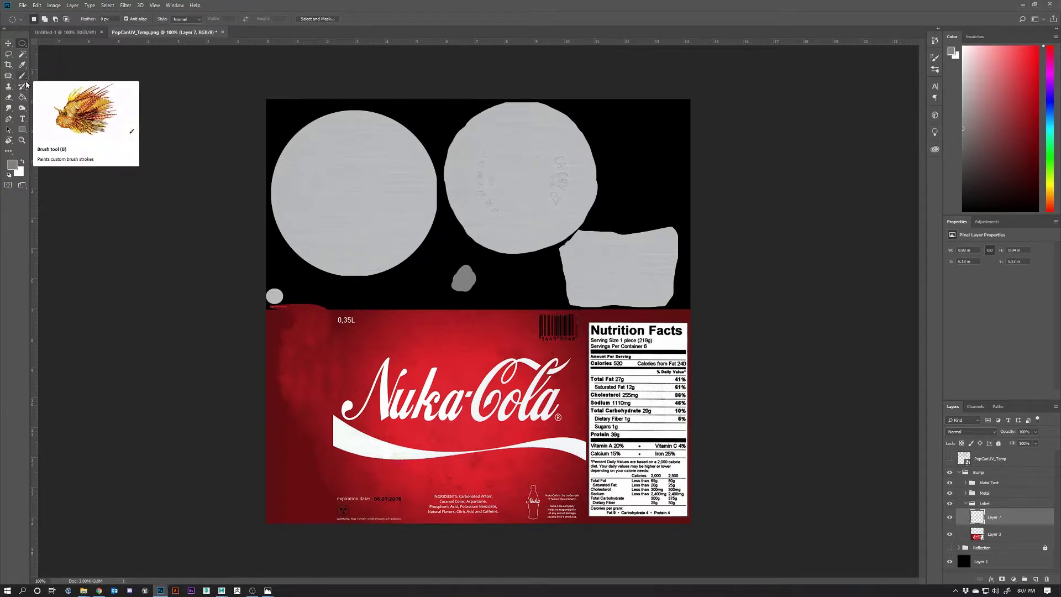
Step: Turn off All Layers sampling for the Paint Bucket and fill the whole new layer, including the painted patch, with mid grey
left_click(22, 98)
left_click(468, 327)
key("ctrl+z")
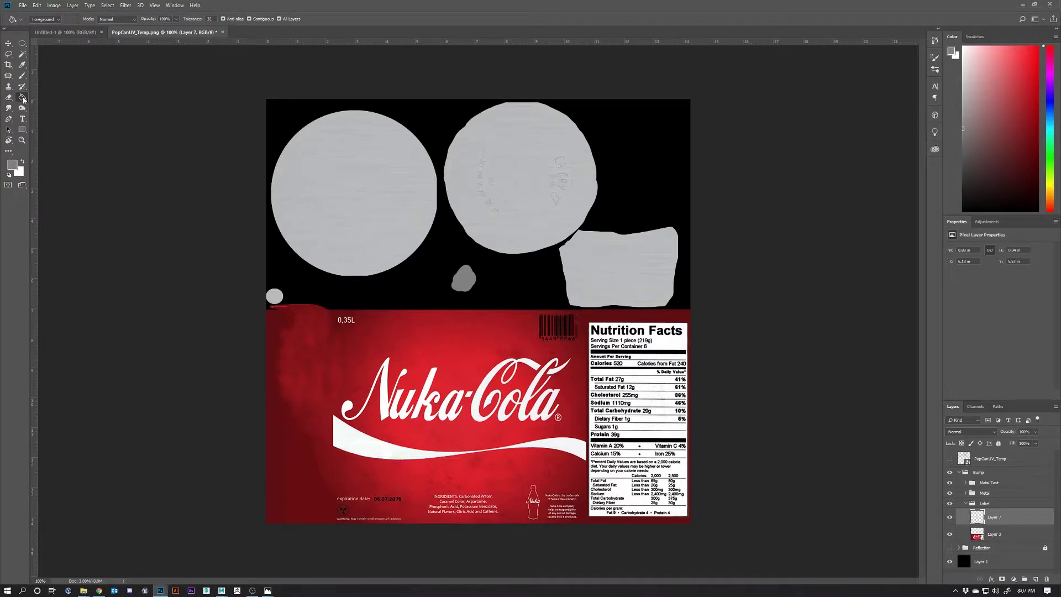
left_click(279, 18)
left_click(444, 290)
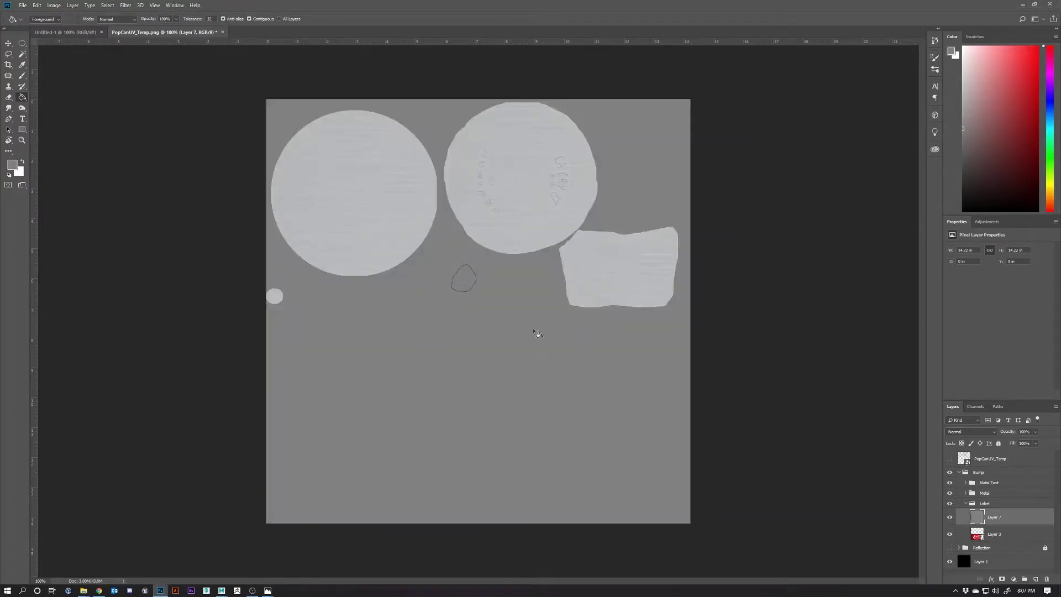
left_click(463, 288)
Step: Hide the grey layer and select the white wave and all the Nuka-Cola letters with the Magic Wand
left_click(950, 517)
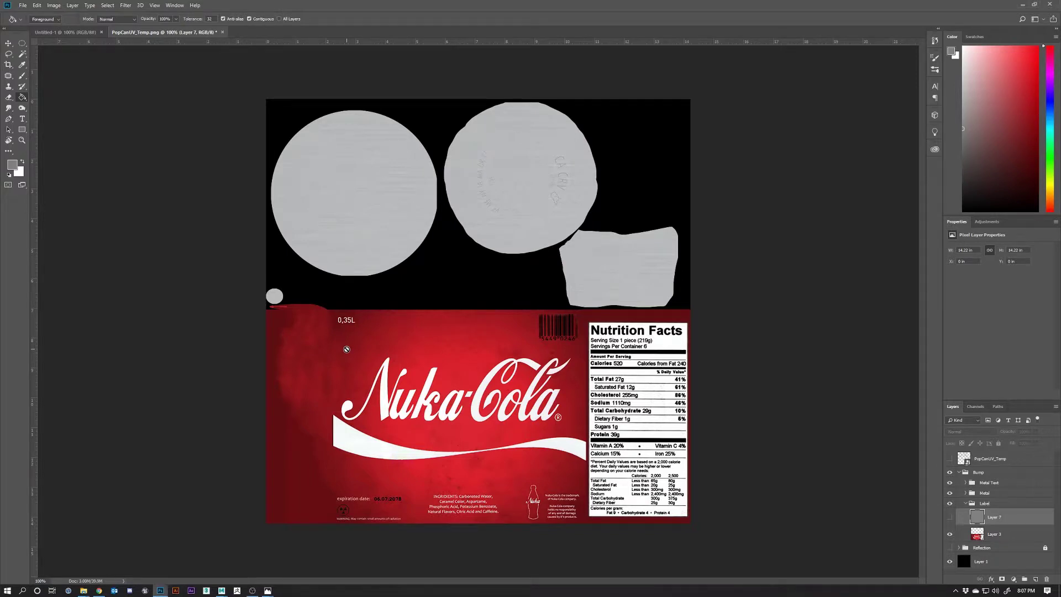
left_click(22, 54)
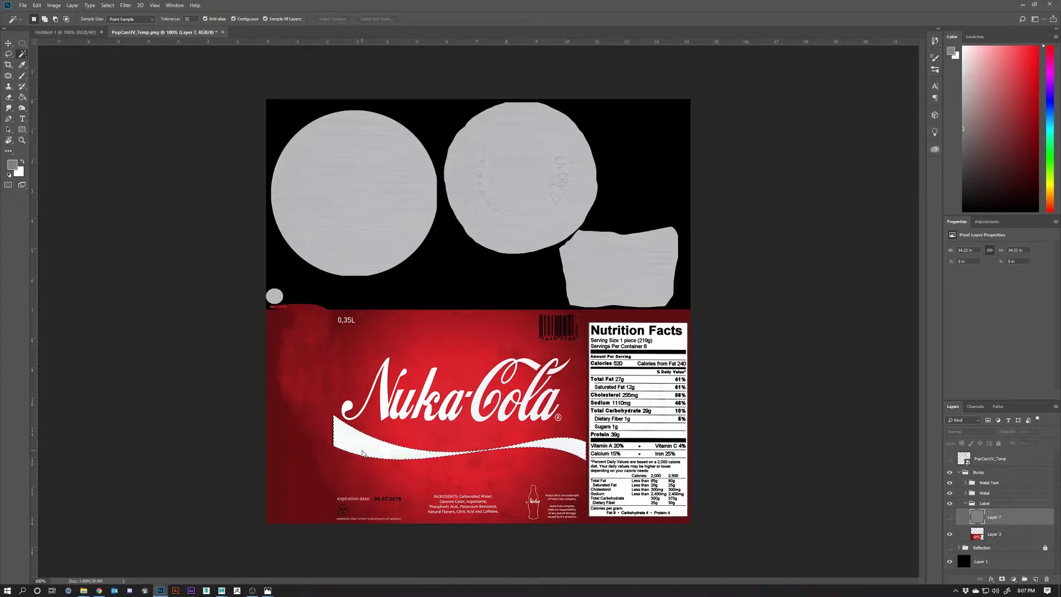
key("shift")
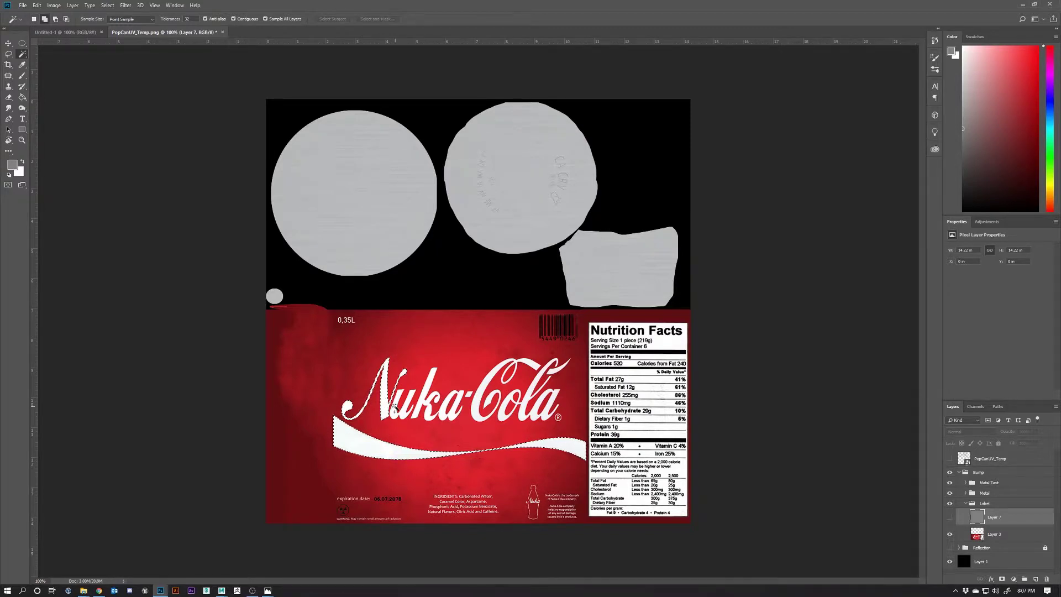
left_click(395, 406, "shift")
left_click(423, 406, "shift")
left_click(455, 407, "shift")
left_click(468, 394, "shift")
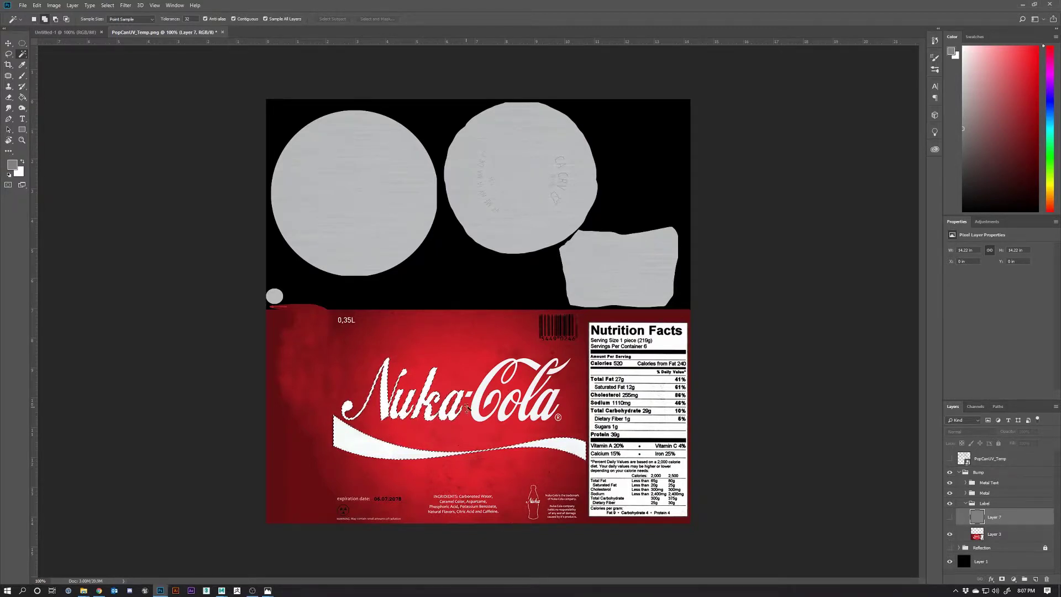
left_click(524, 402, "shift")
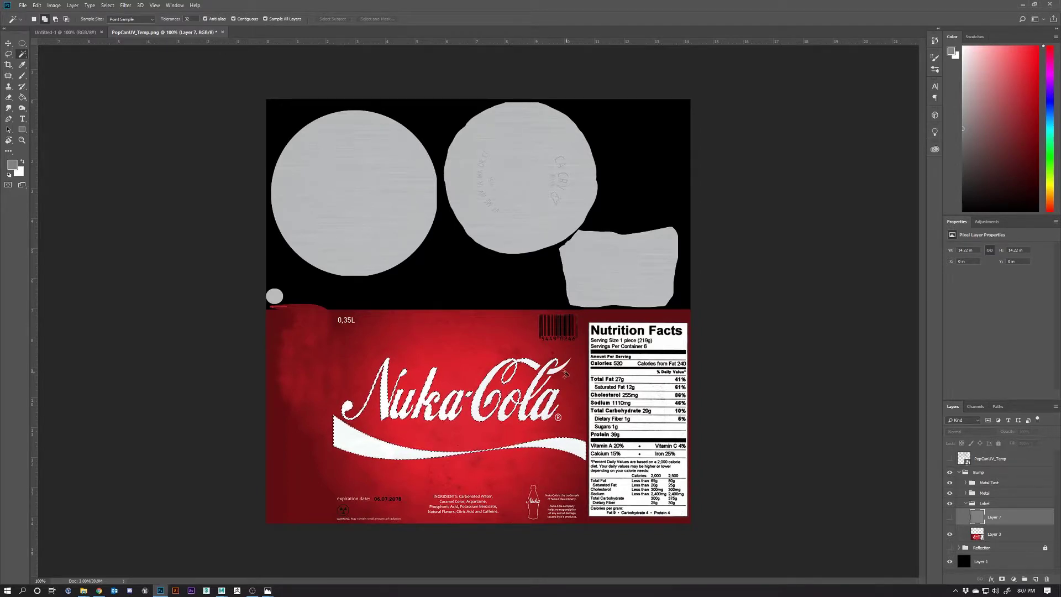
Step: Try to add the flourish at the end of the logo and the L of the 0,35L text to the selection
left_click(556, 373, "shift")
key("ctrl+z")
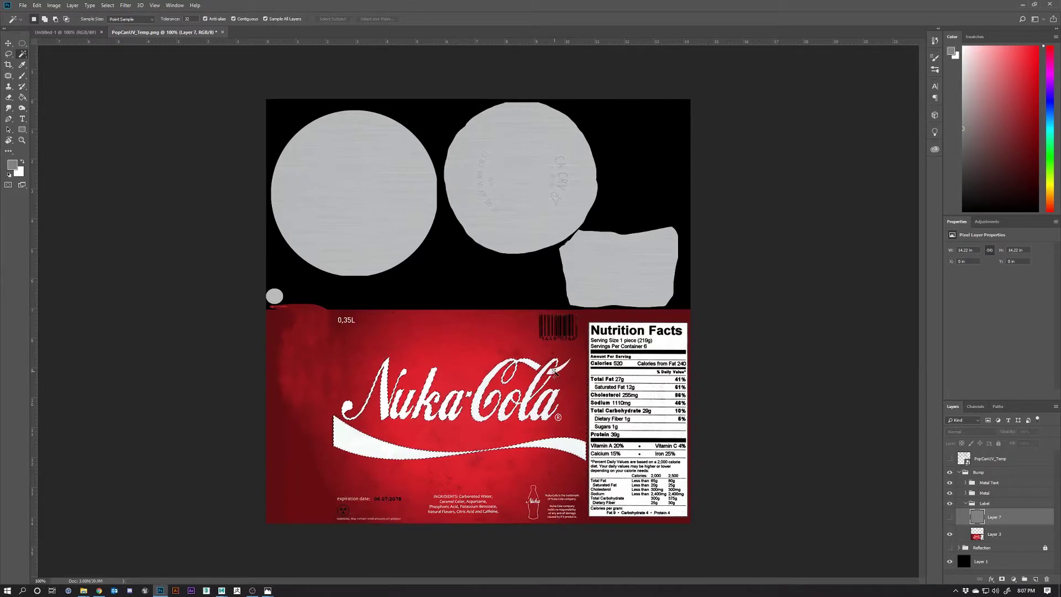
left_click(554, 374, "shift")
key("ctrl+z")
key("ctrl+plus")
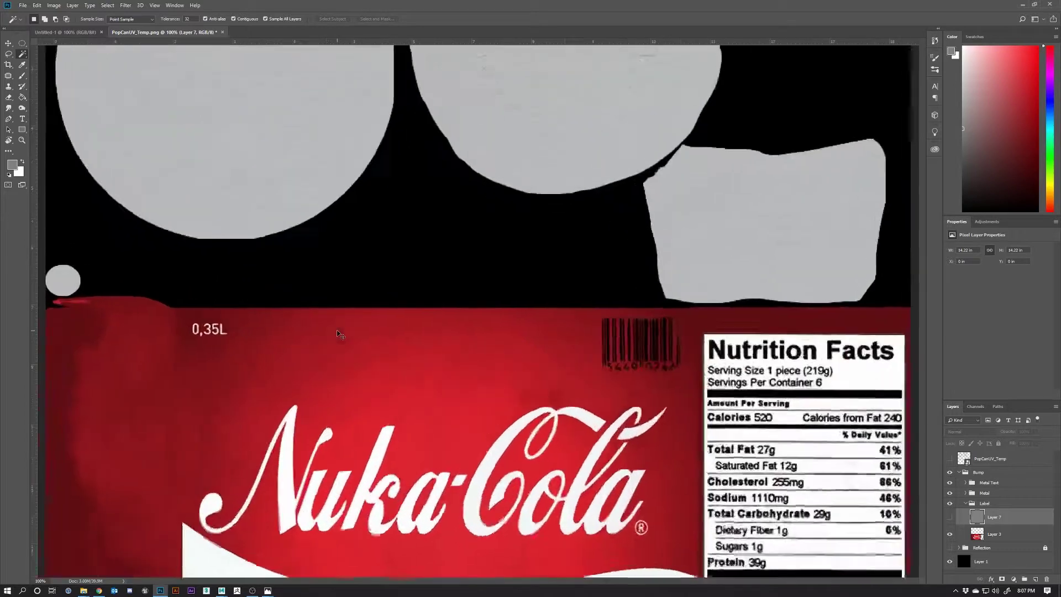
key("ctrl+plus")
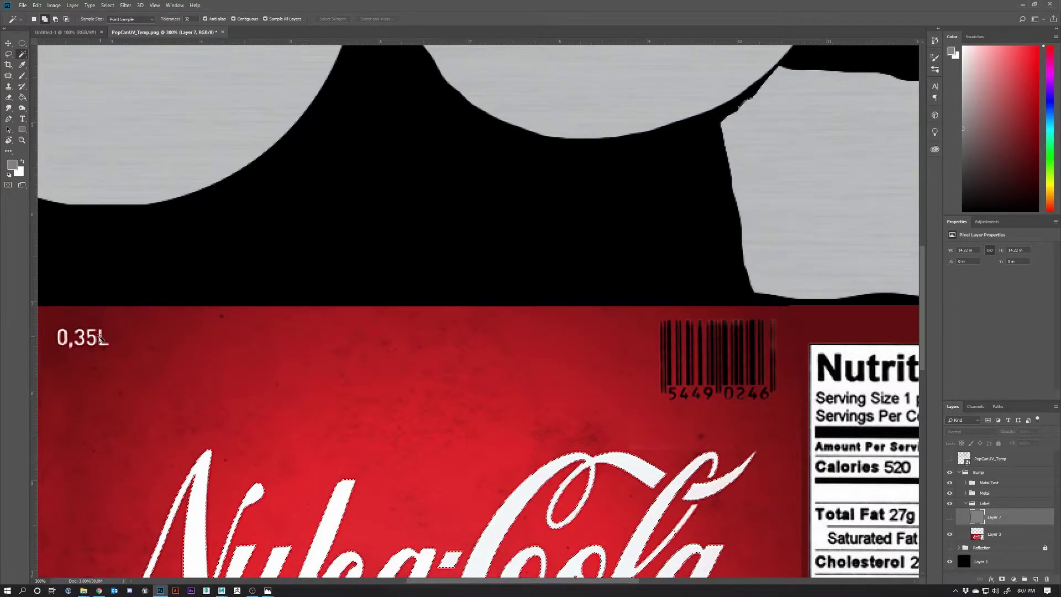
left_click(100, 338)
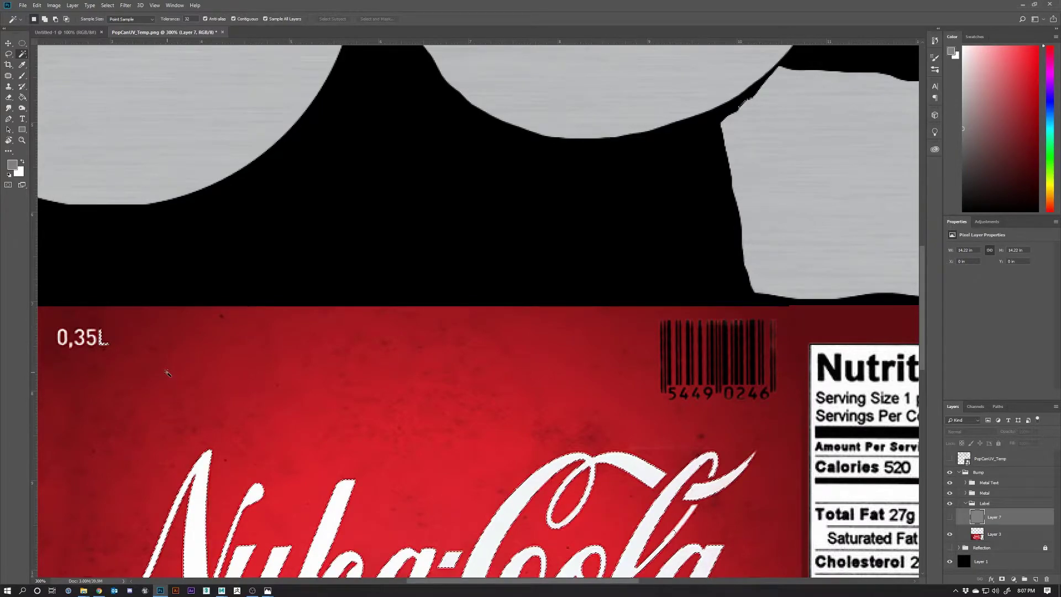
key("ctrl+minus")
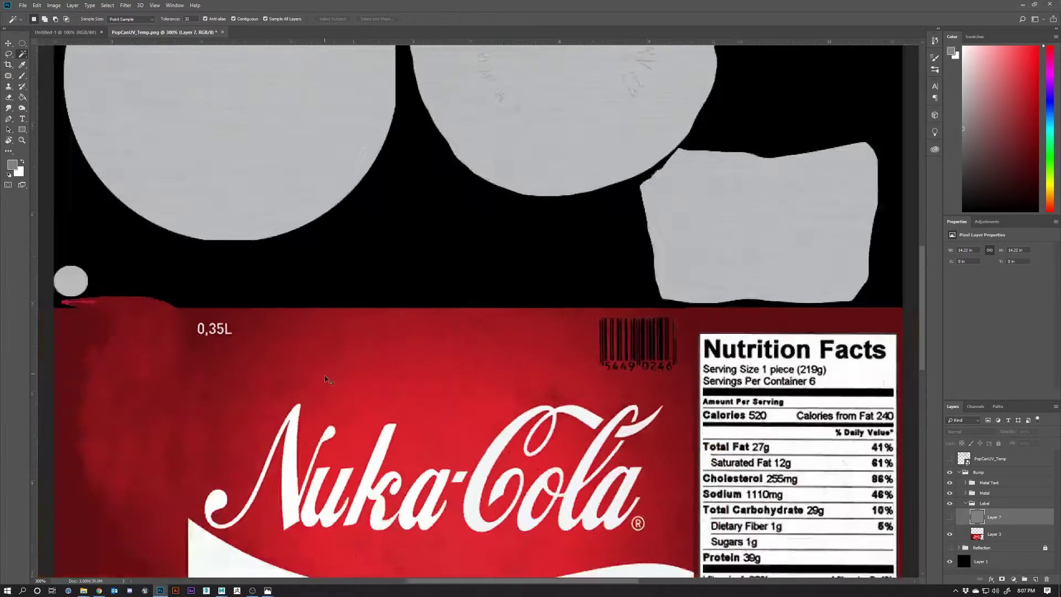
key("ctrl+minus")
key("ctrl+minus")
Step: Copy the selected logo merged, and add a new layer above the grey layer with the grey layer shown again
left_click(37, 5)
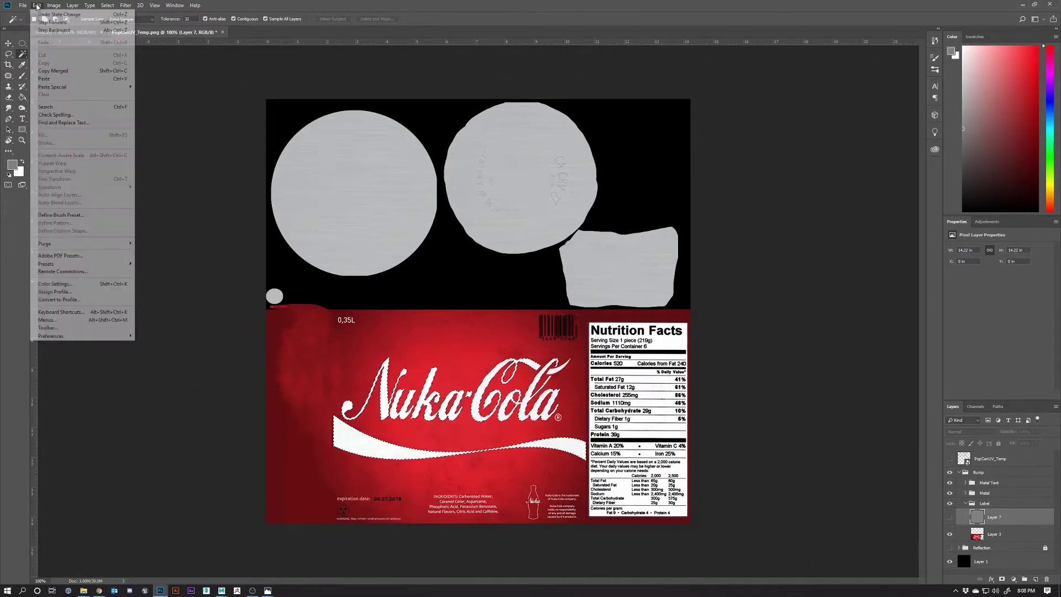
left_click(49, 72)
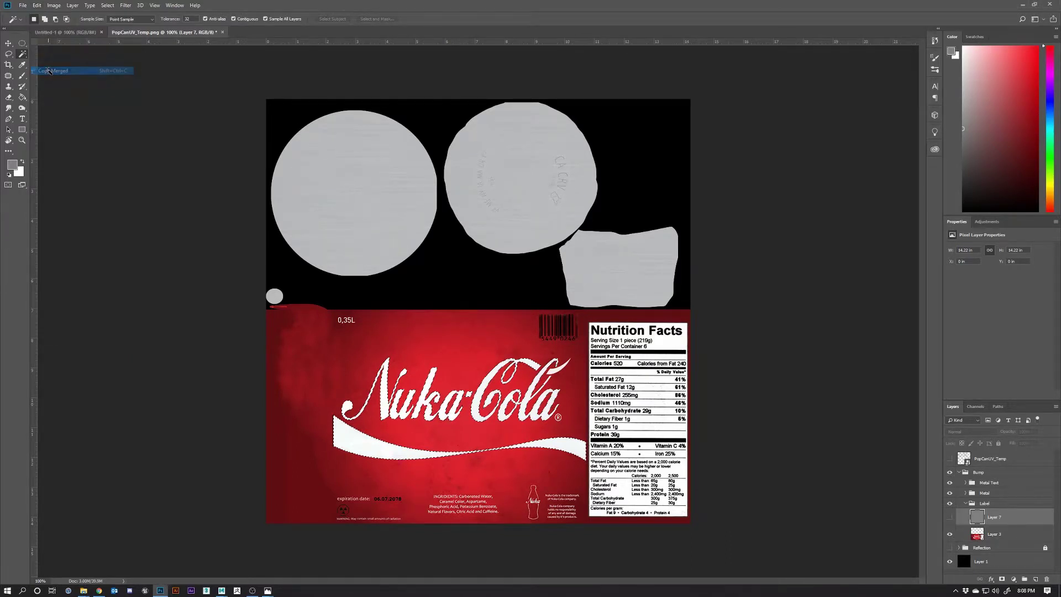
left_click(1035, 579)
left_click(950, 534)
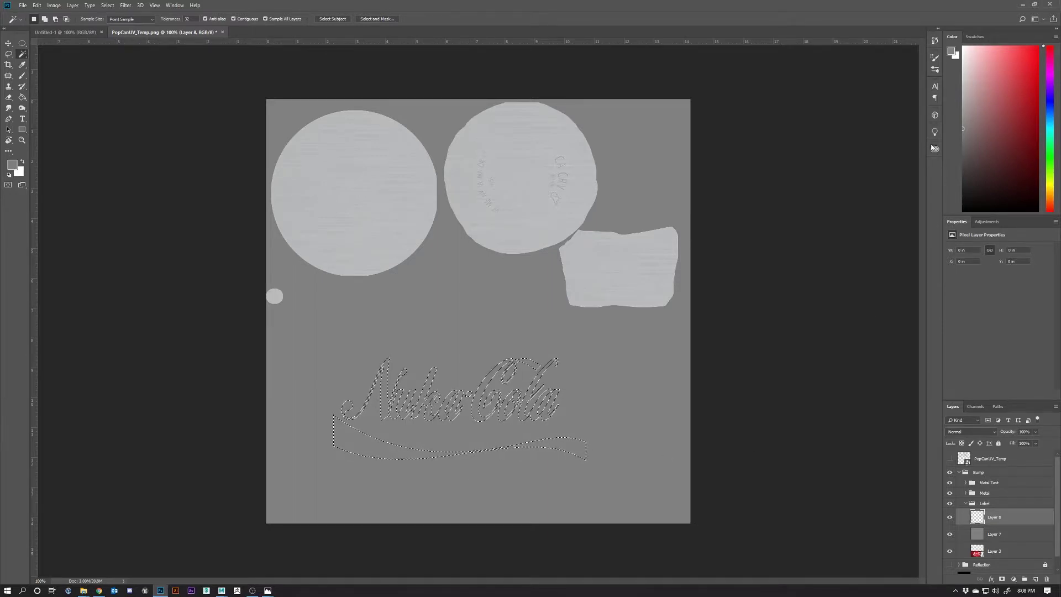
Step: Fill the selected Nuka-Cola lettering and wave with white on the new layer, and clear the selection
key("x")
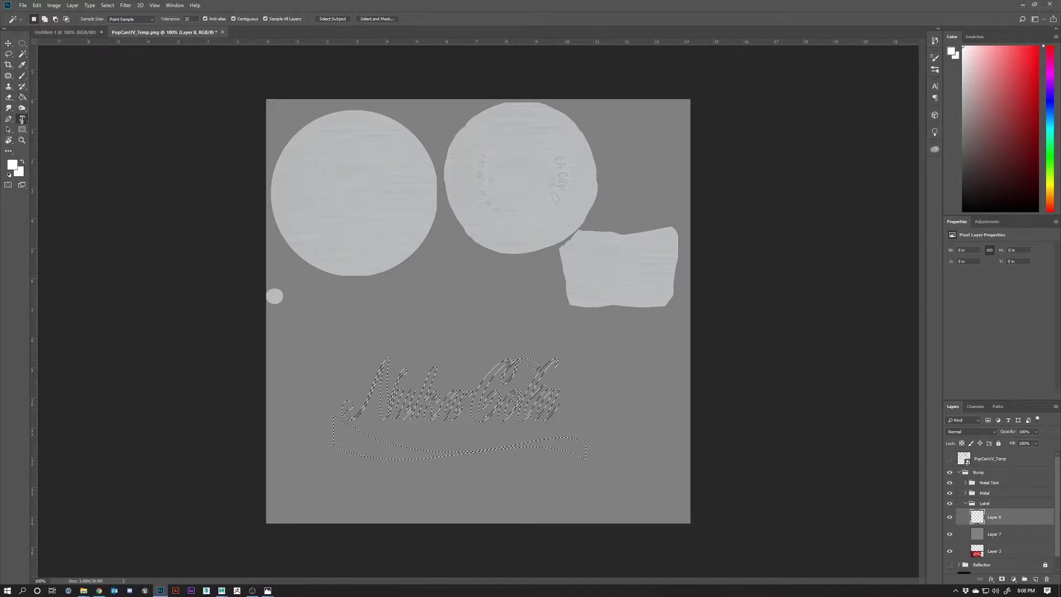
left_click(23, 119)
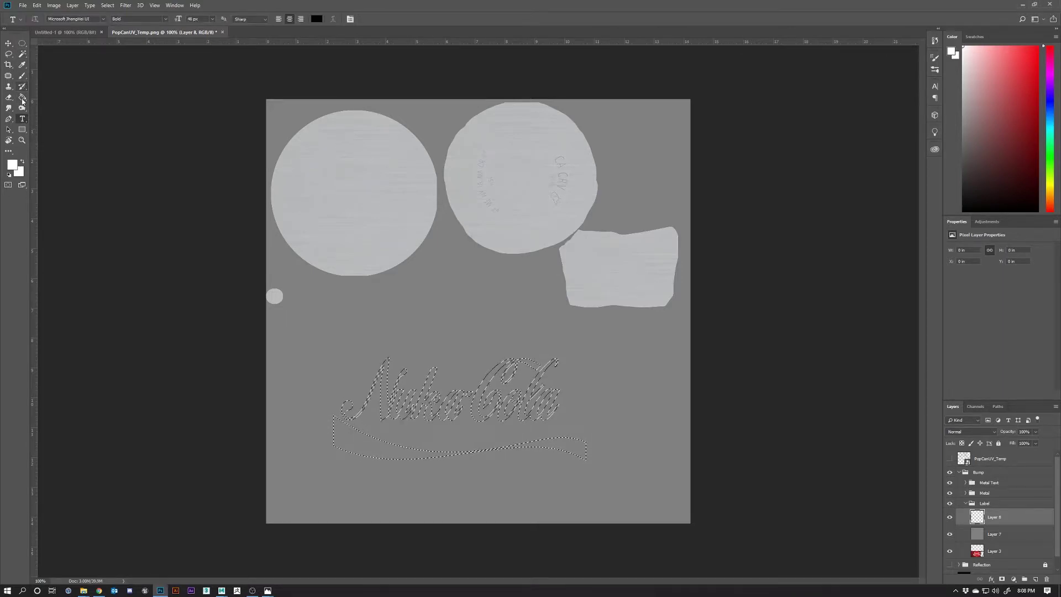
left_click(22, 97)
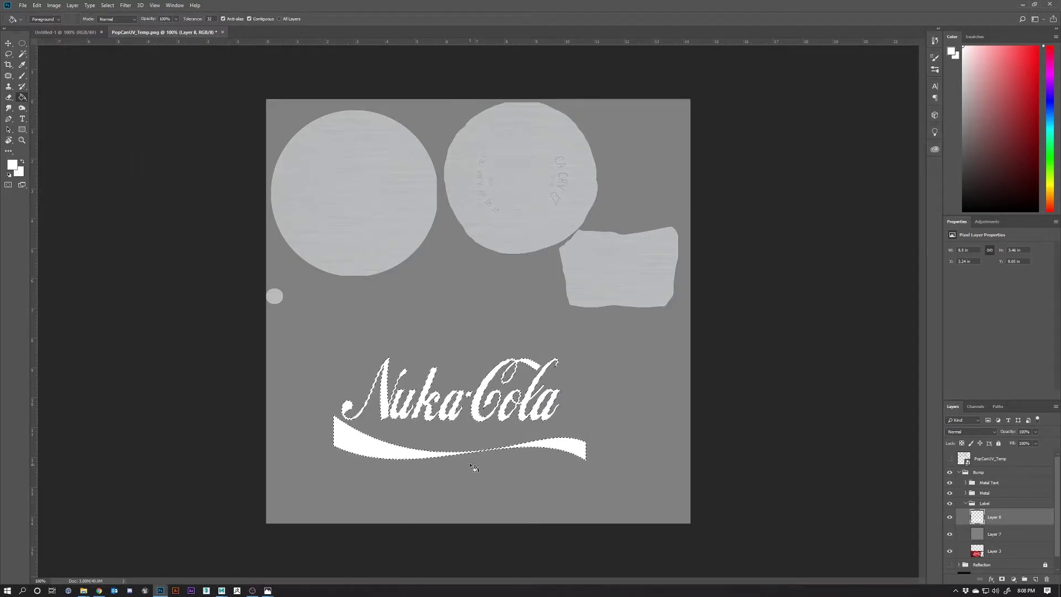
key("ctrl+d")
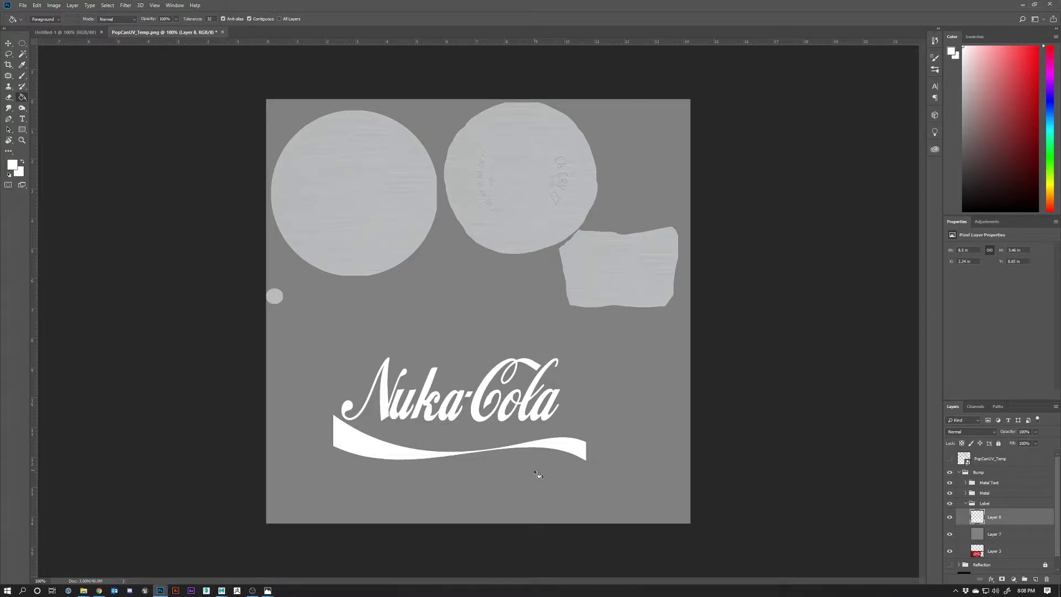
Step: Open the blending options of the white logo layer and enable an Outer Glow effect
key("ctrl+plus")
key("ctrl+plus")
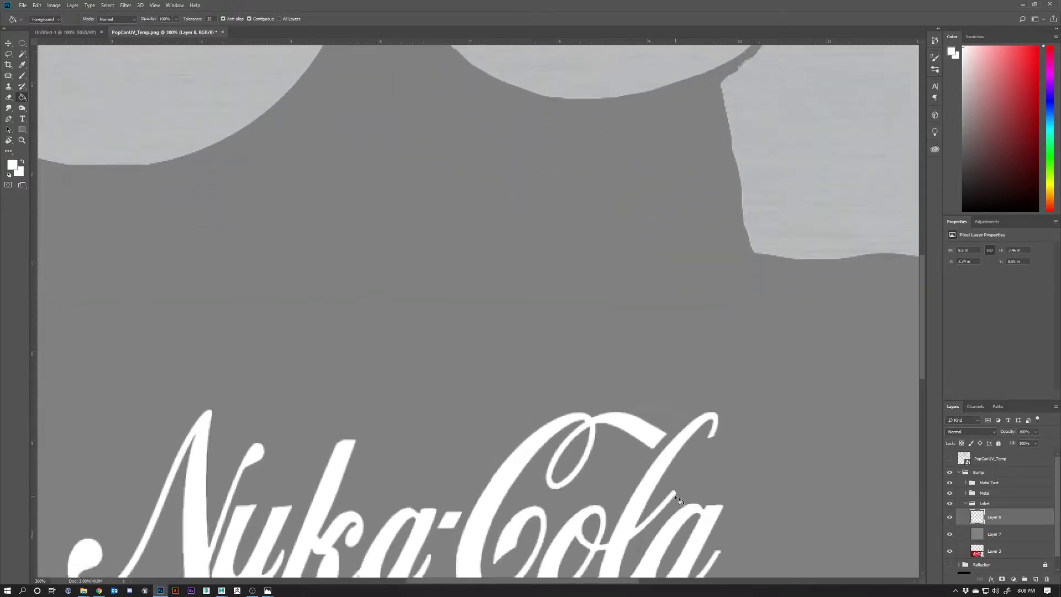
scroll(652, 500, "down", 4)
scroll(678, 496, "down", 2)
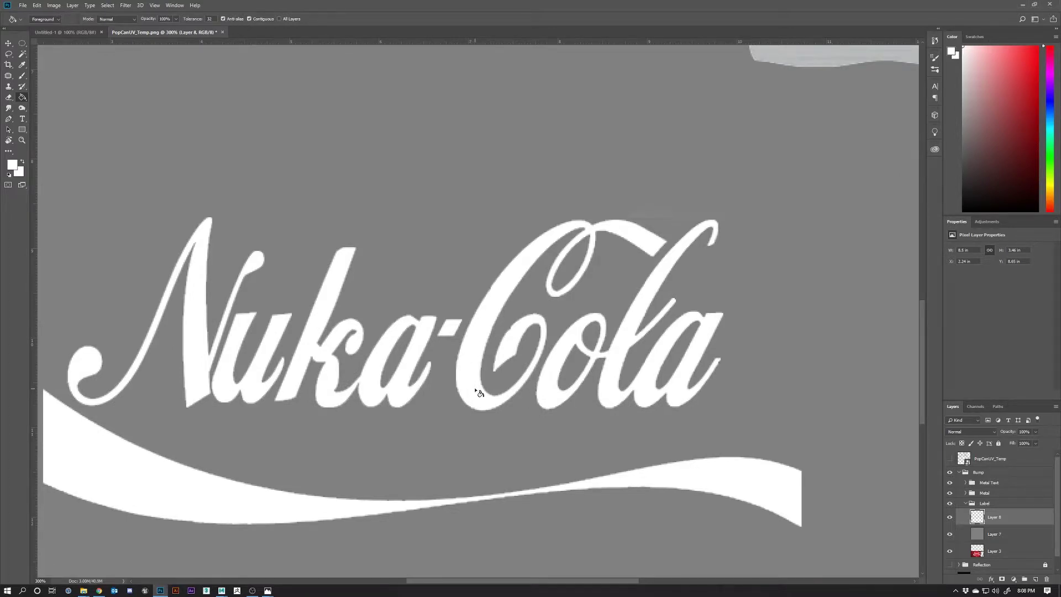
scroll(734, 466, "down", 2)
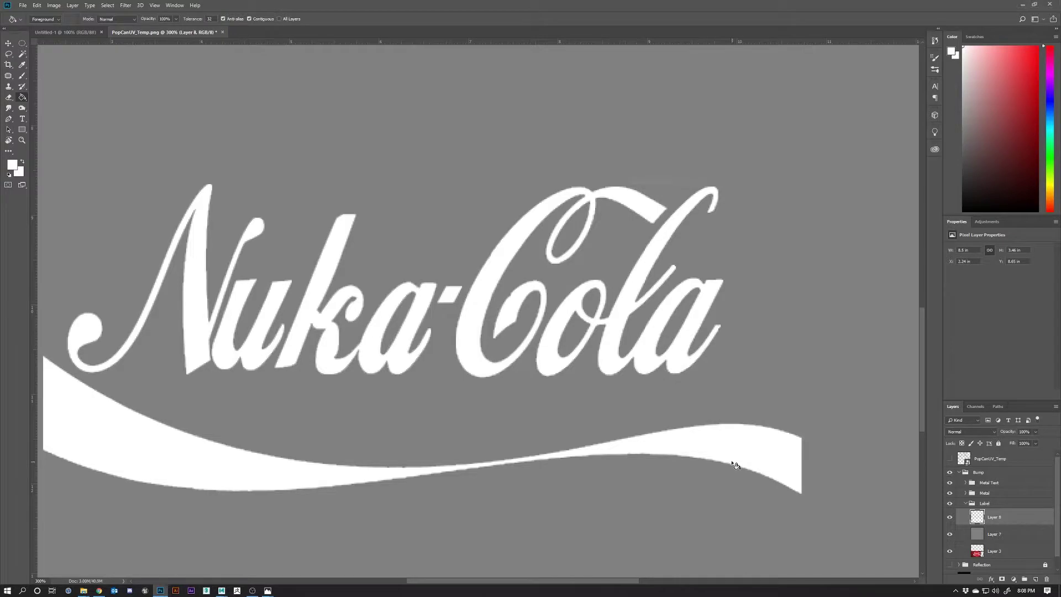
right_click(988, 520)
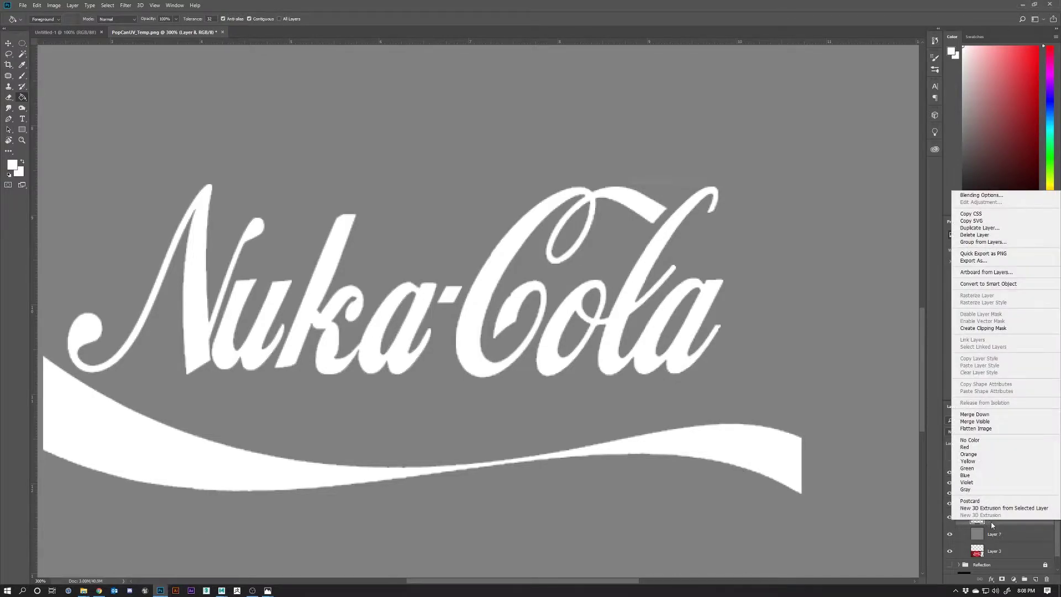
key("Escape")
right_click(990, 521)
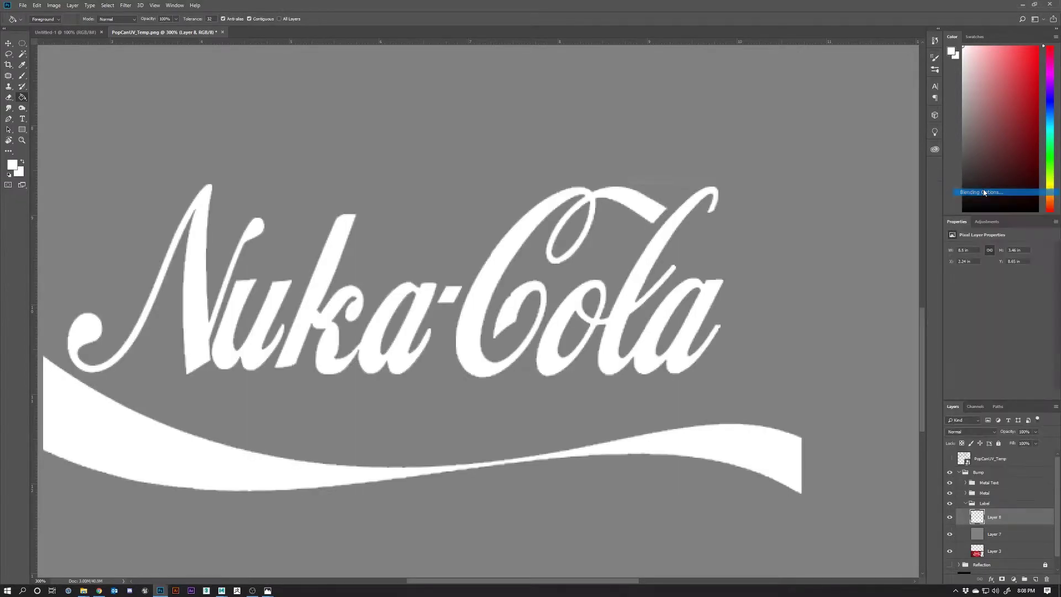
key("Escape")
key("space")
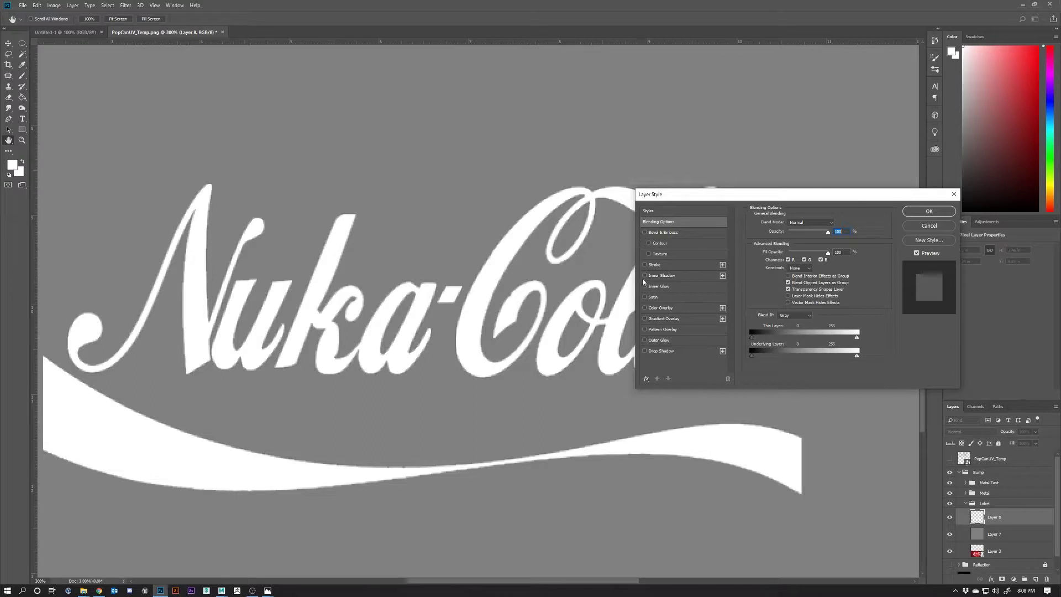
left_click(644, 341)
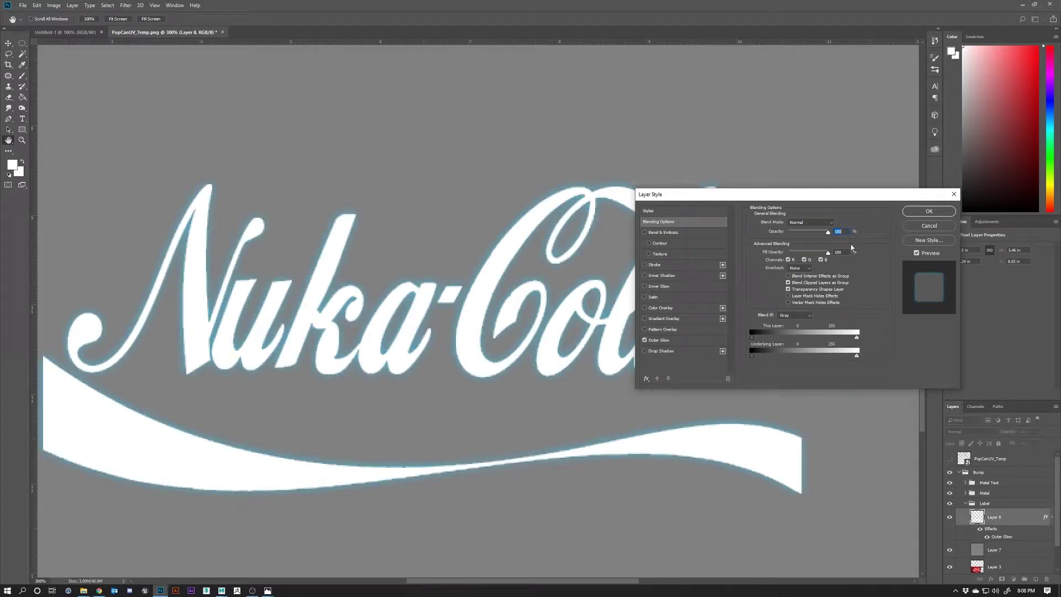
Step: Change the Outer Glow colour to light grey #bebebe
left_click(668, 341)
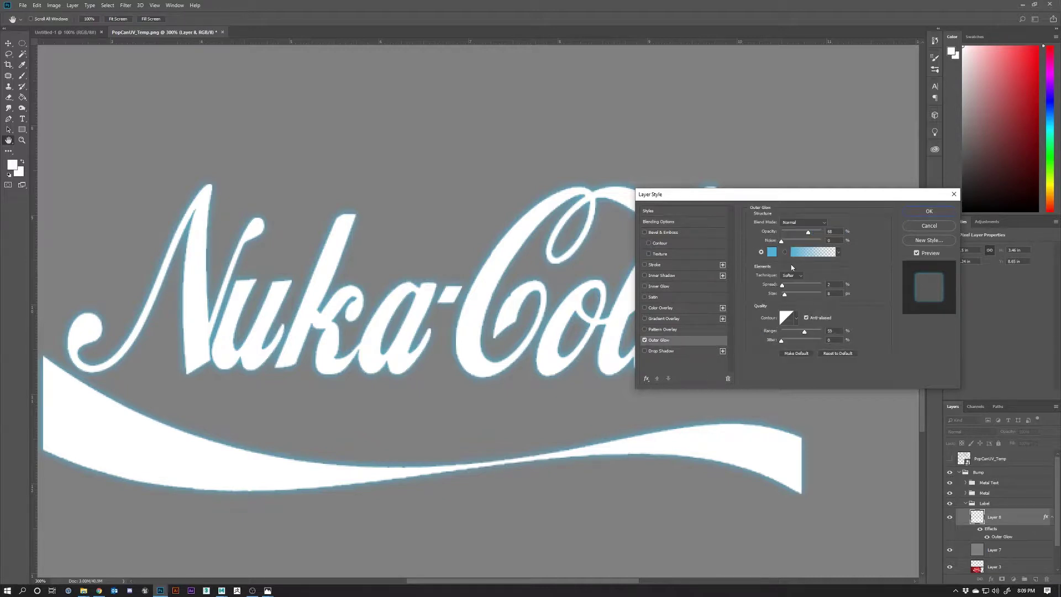
left_click(772, 252)
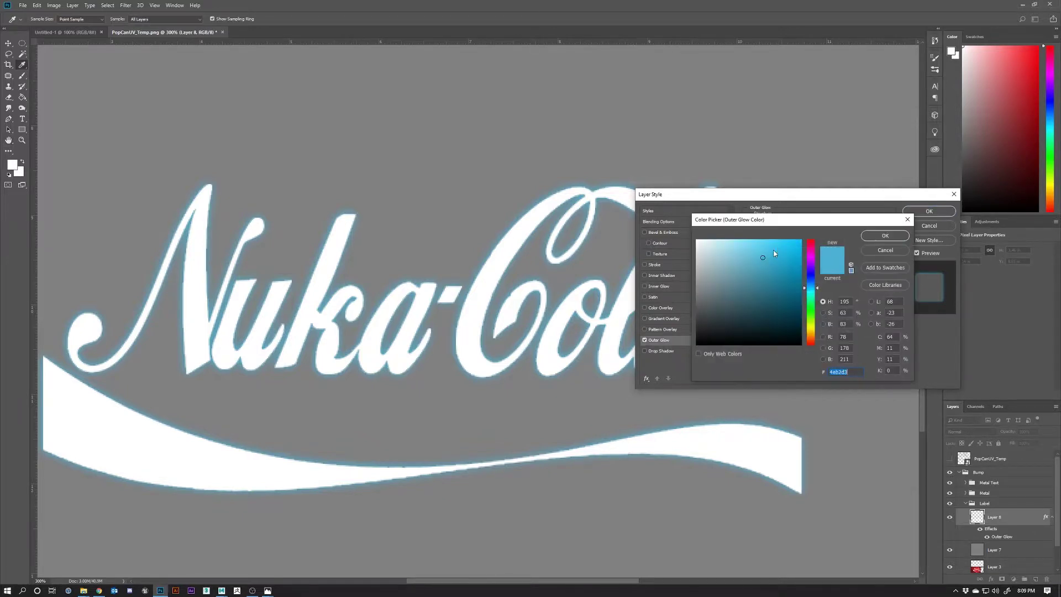
mouse_move(762, 260)
left_mouse_down()
mouse_move(689, 296)
mouse_move(703, 276)
mouse_move(697, 253)
mouse_move(695, 265)
left_mouse_up()
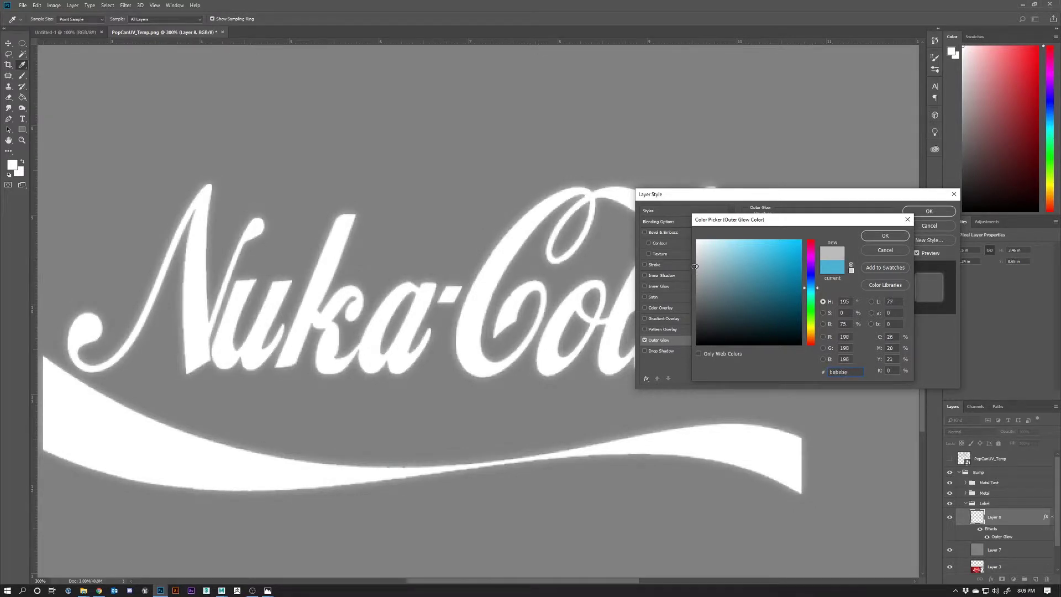
left_click(884, 235)
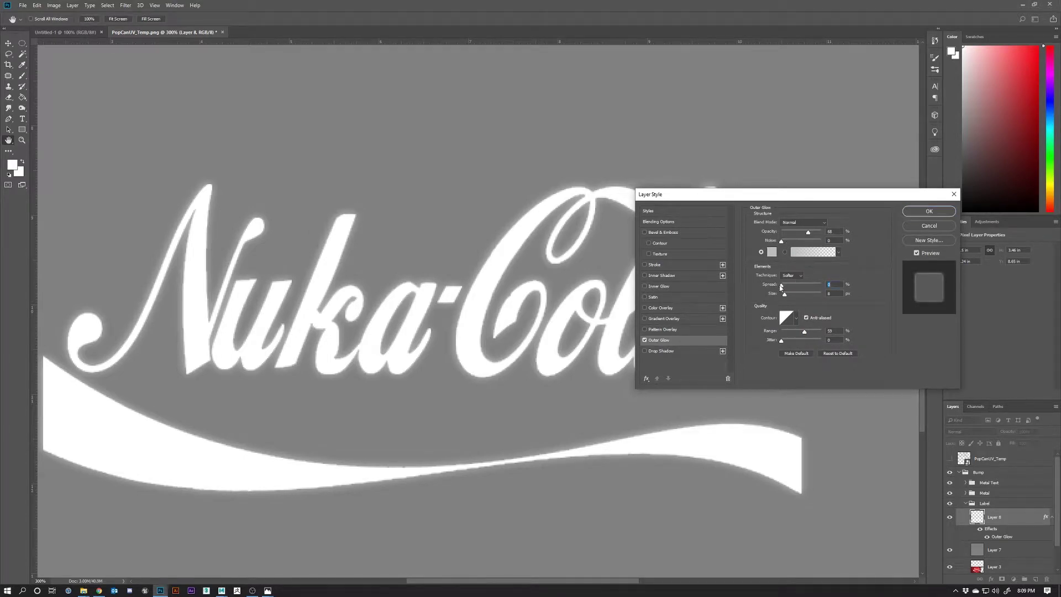
Step: Reduce the Outer Glow's size, set its colour to white #ffffff, lower its opacity, and apply the layer style
left_click_drag(785, 296, 784, 298)
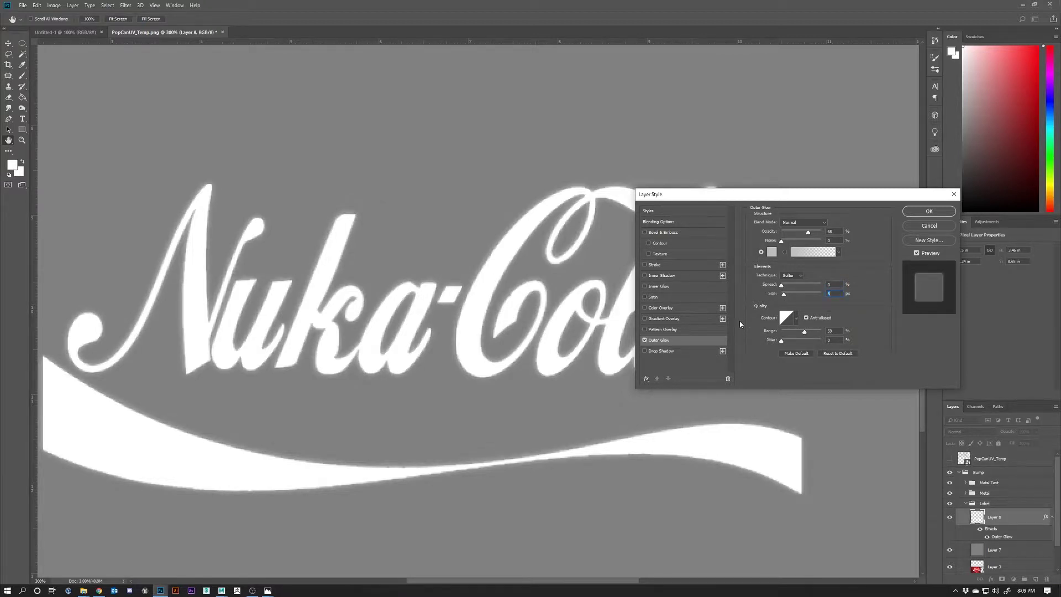
left_click(771, 252)
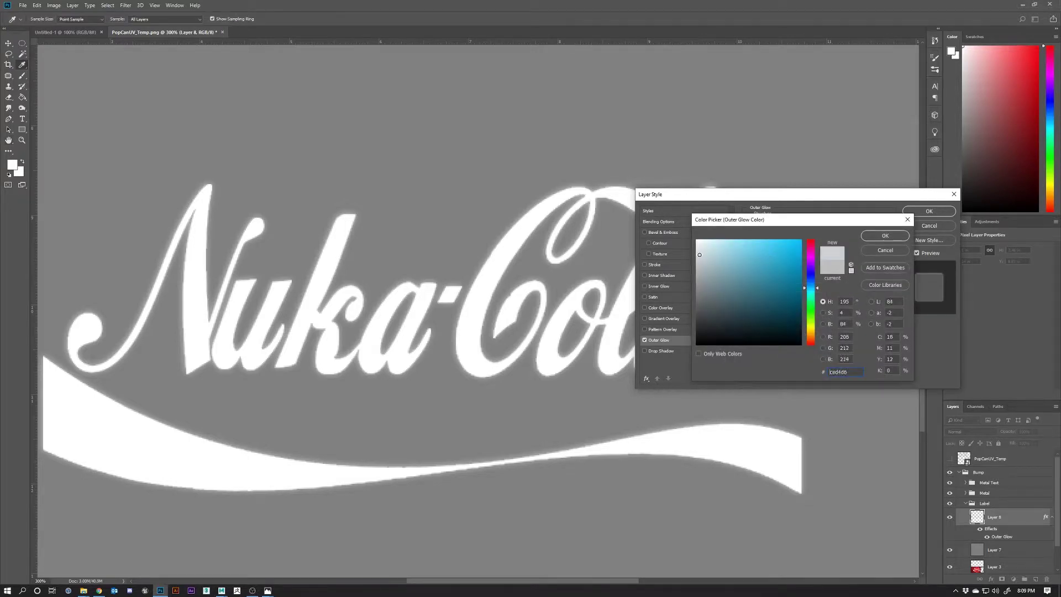
type("ffffff")
left_click(879, 239)
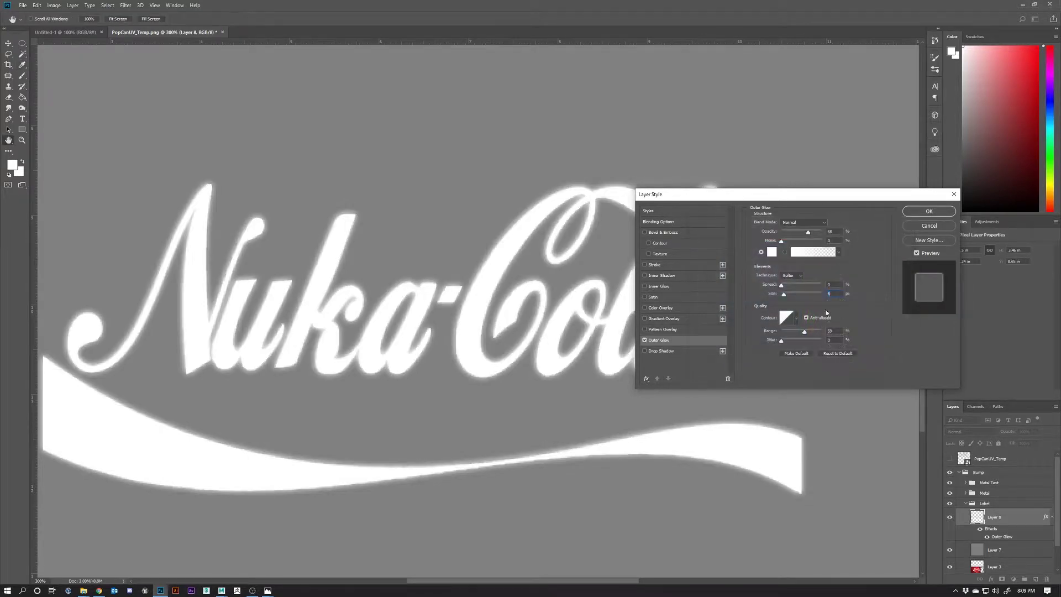
left_click(772, 253)
left_click(884, 235)
left_click_drag(806, 233, 798, 233)
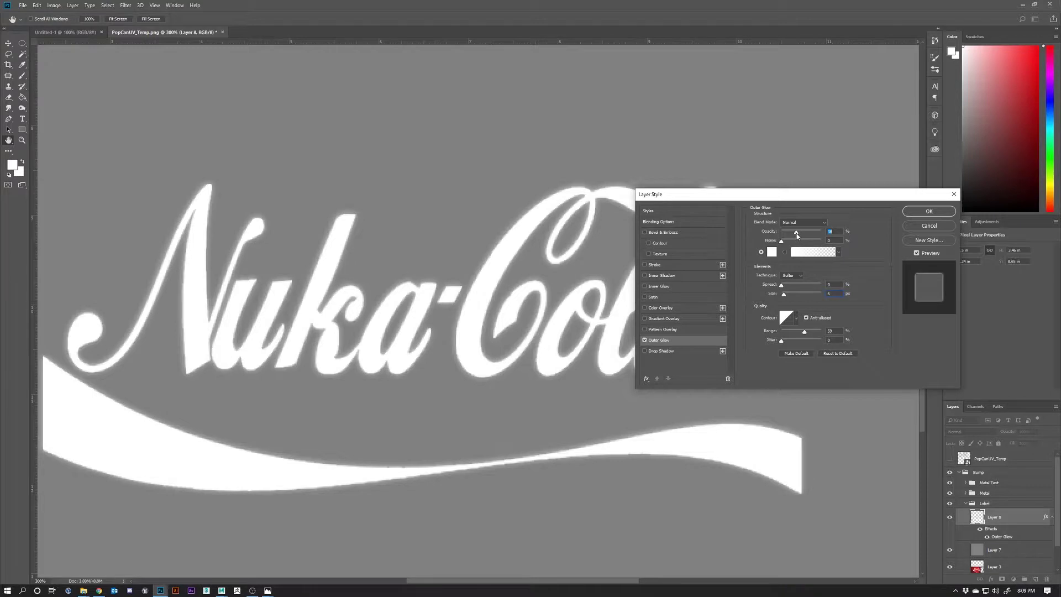
left_click(946, 214)
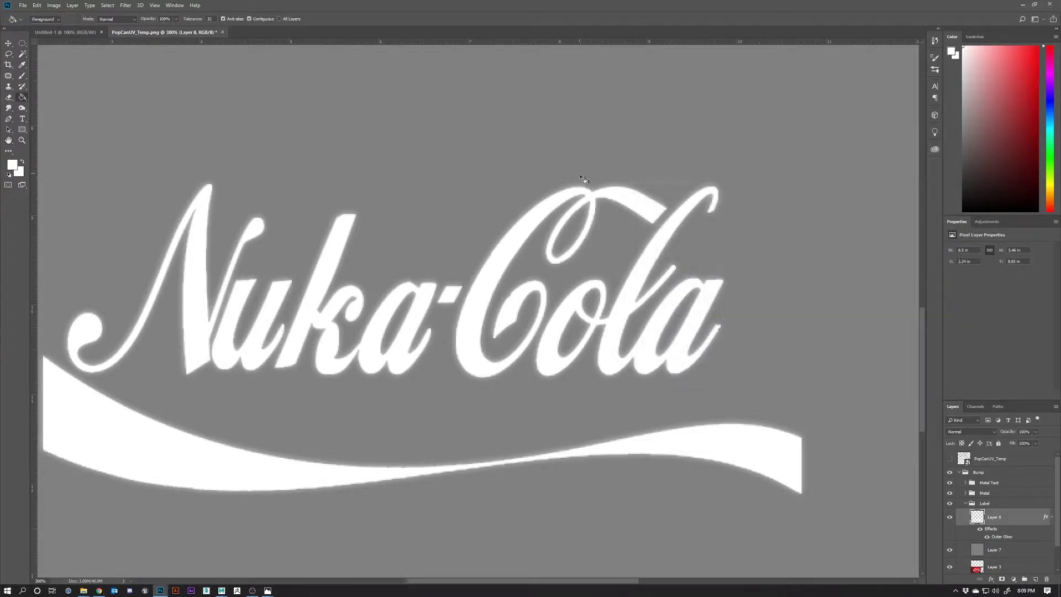
Step: Lower the opacity of the white Nuka-Cola logo layer to 26%
scroll(617, 228, "down", 3)
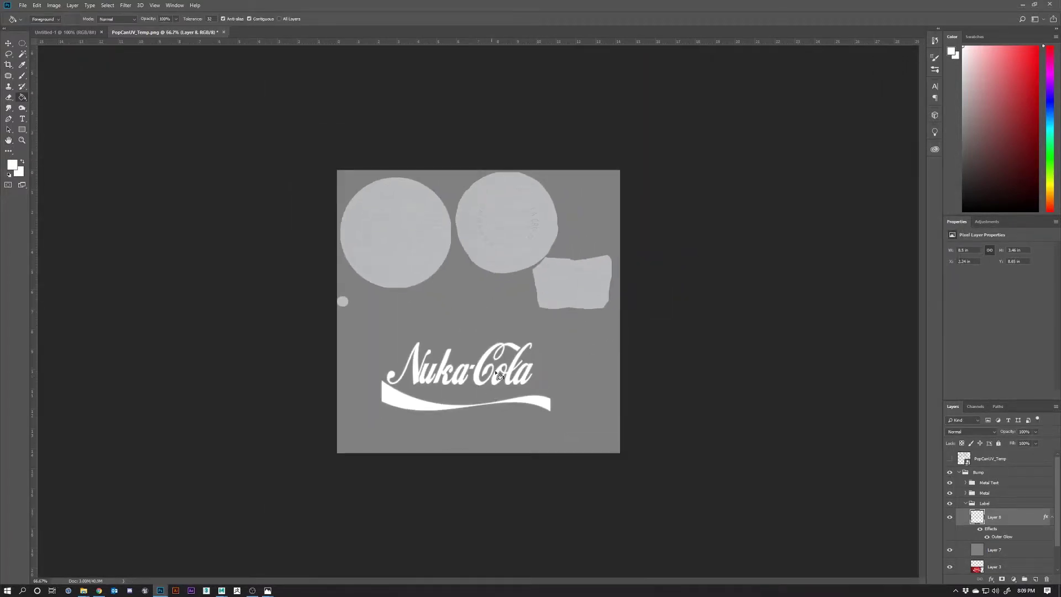
scroll(494, 398, "up", 2)
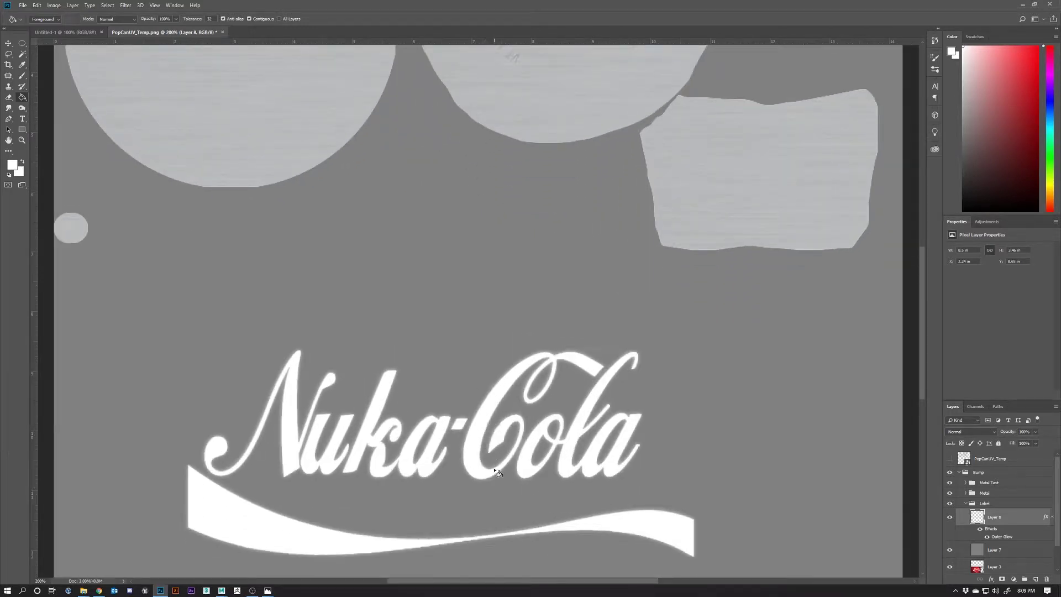
scroll(496, 469, "down", 3)
scroll(521, 446, "up", 2)
left_click(1035, 432)
mouse_move(1035, 444)
left_mouse_down()
mouse_move(1010, 443)
mouse_move(1020, 444)
left_mouse_up()
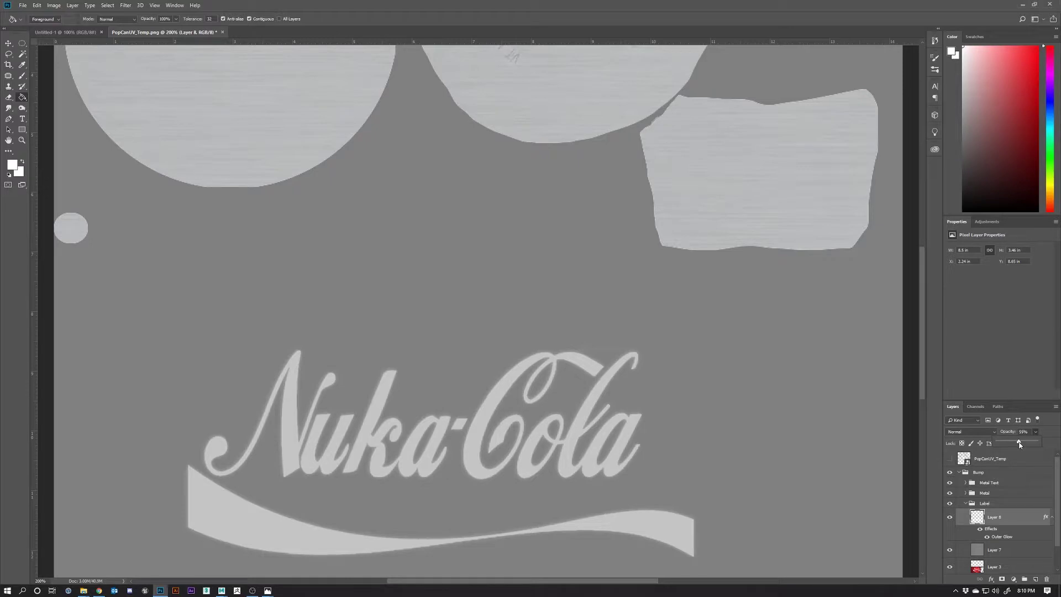
mouse_move(1018, 442)
left_mouse_down()
mouse_move(996, 445)
mouse_move(1012, 442)
left_mouse_up()
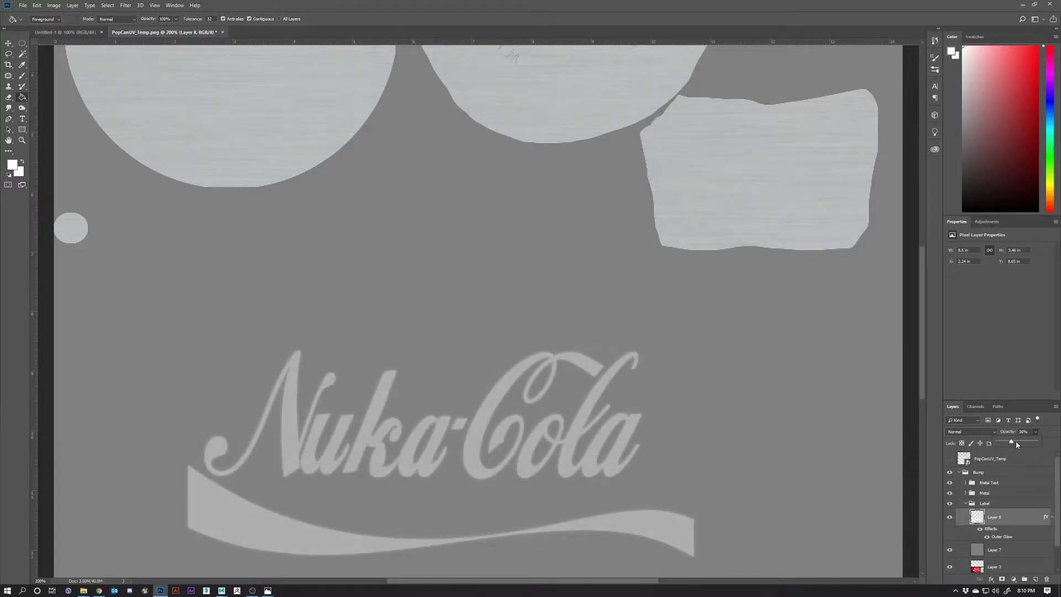
key("ctrl+minus")
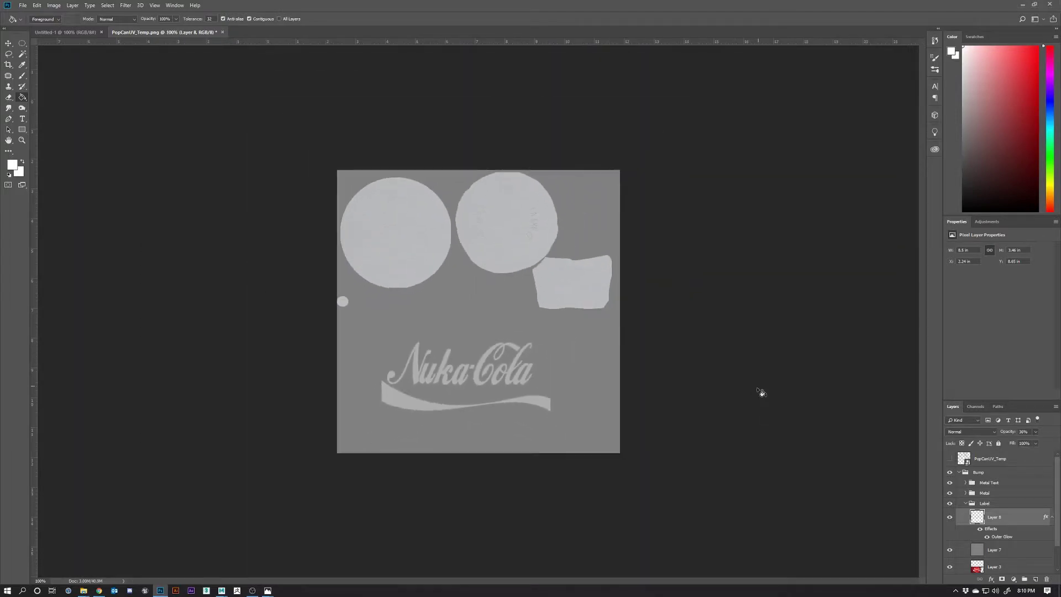
key("ctrl+plus")
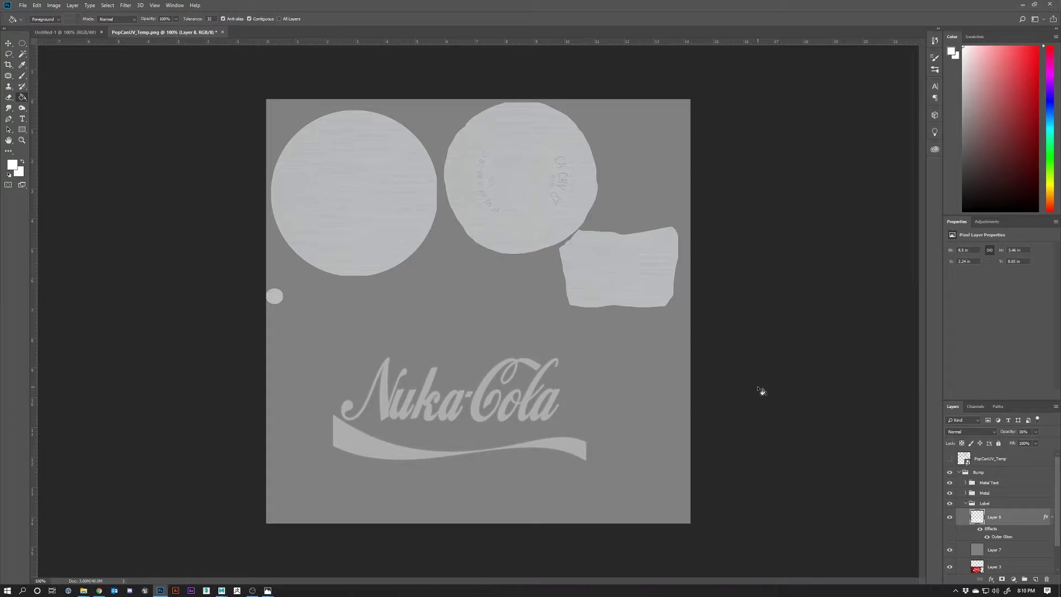
Step: Collapse the Label group and hide the Metal group inside the Bump group
left_click(950, 521)
left_click(950, 521)
left_click(966, 504)
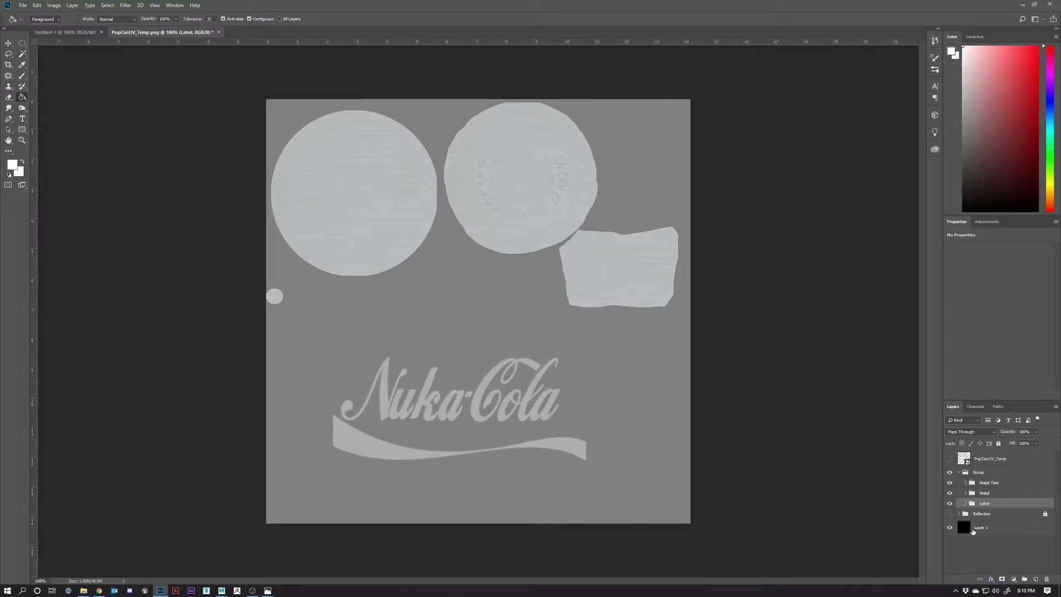
left_click(981, 496)
left_click(988, 484)
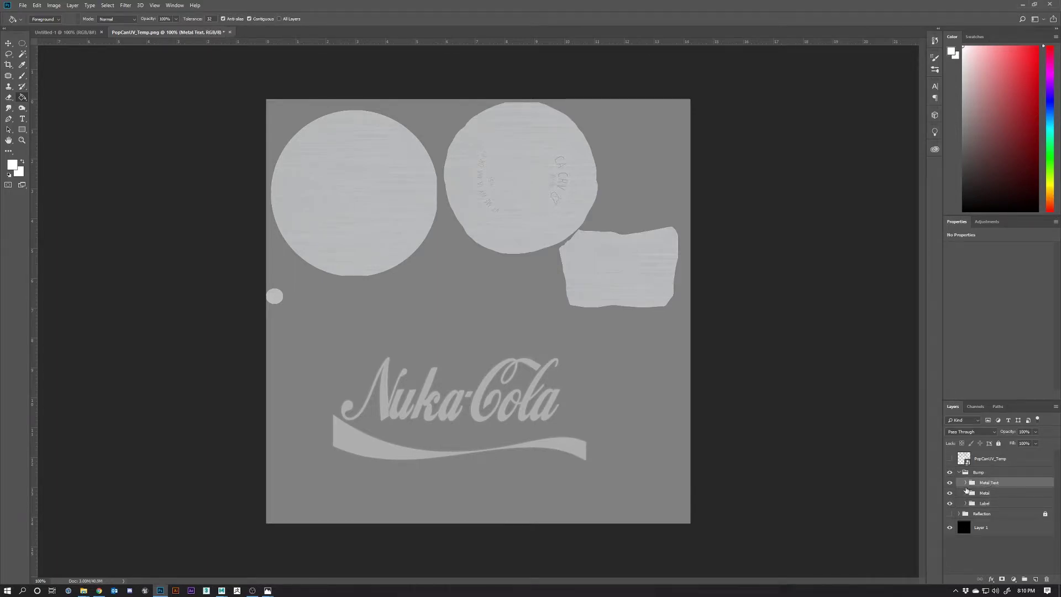
left_click(969, 495)
left_click(949, 493)
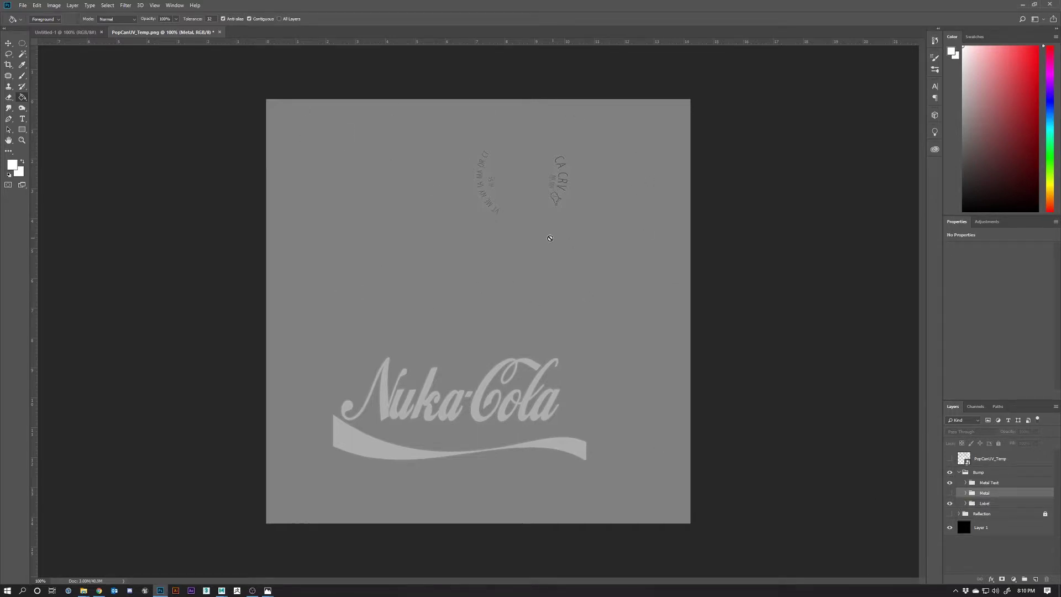
Step: Fine-tune the midtone point of the Metal Text group's Curves adjustment so the lettering's backdrop blends into the grey base
key("ctrl+plus")
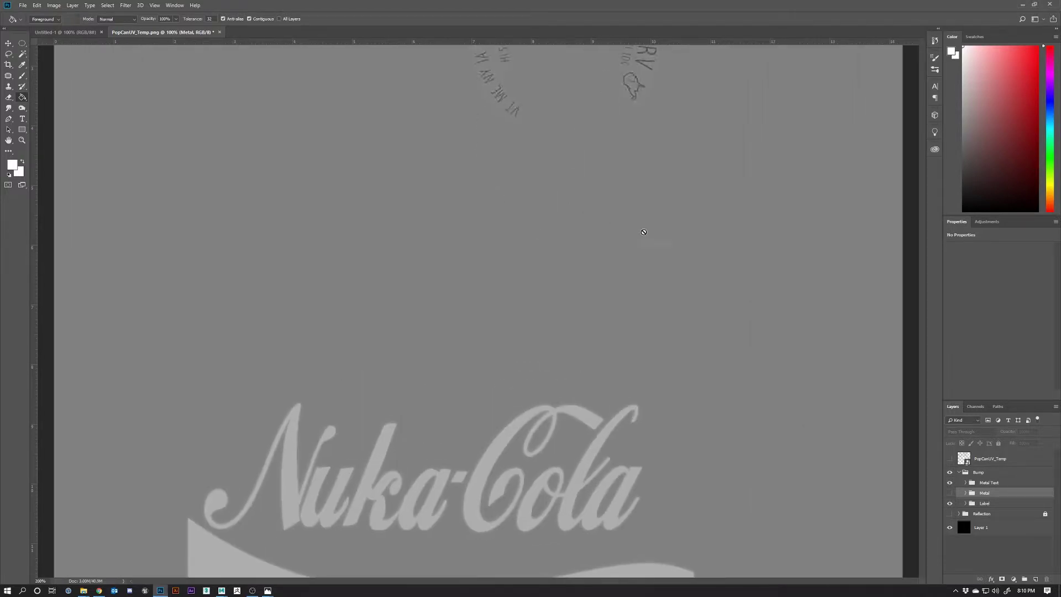
scroll(643, 232, "up", 5)
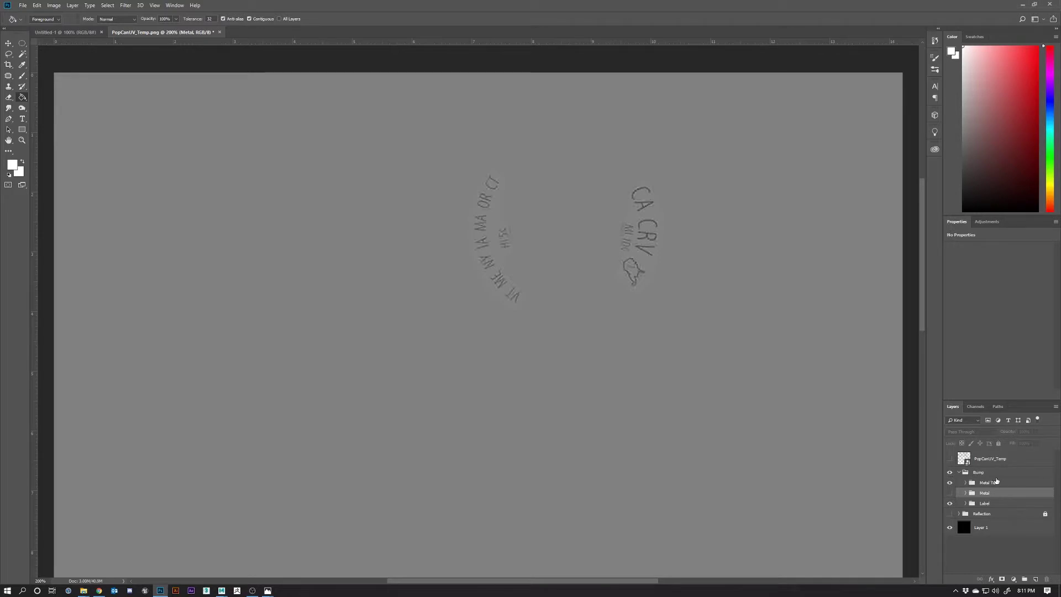
left_click(997, 481)
left_click(965, 482)
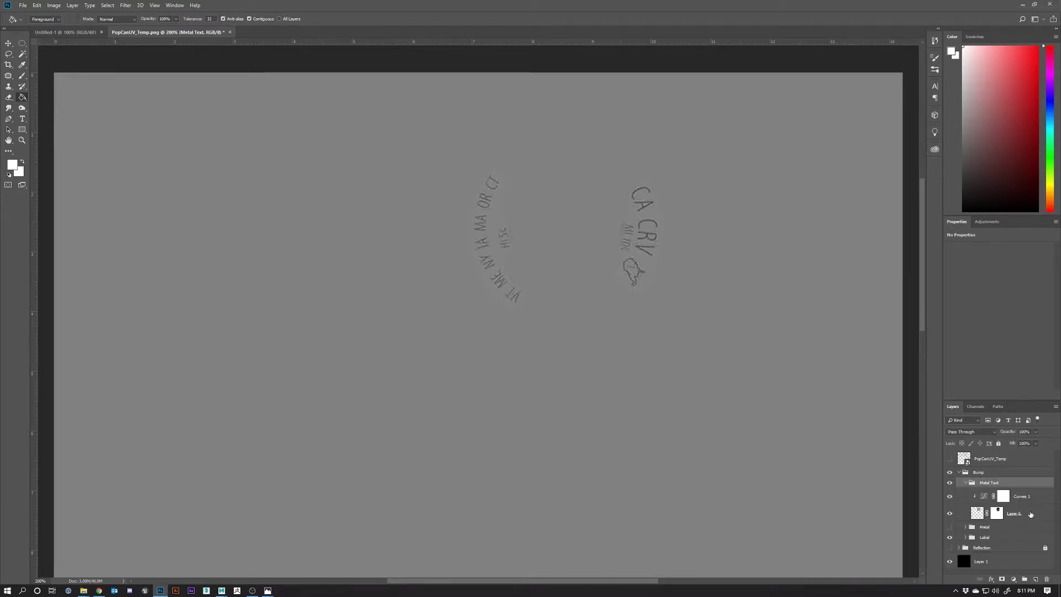
left_click(1006, 499)
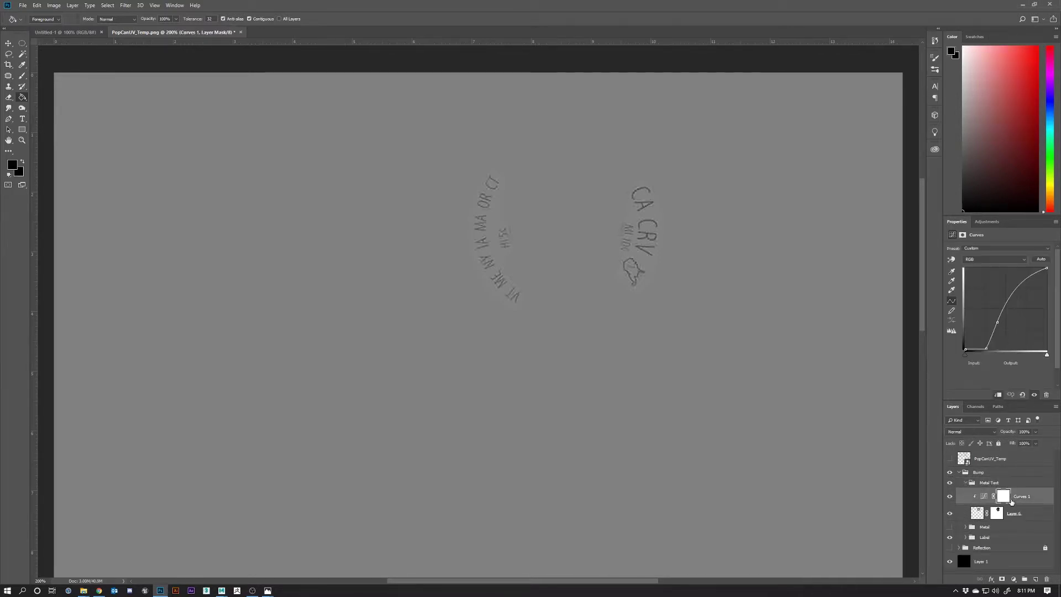
left_click(997, 323)
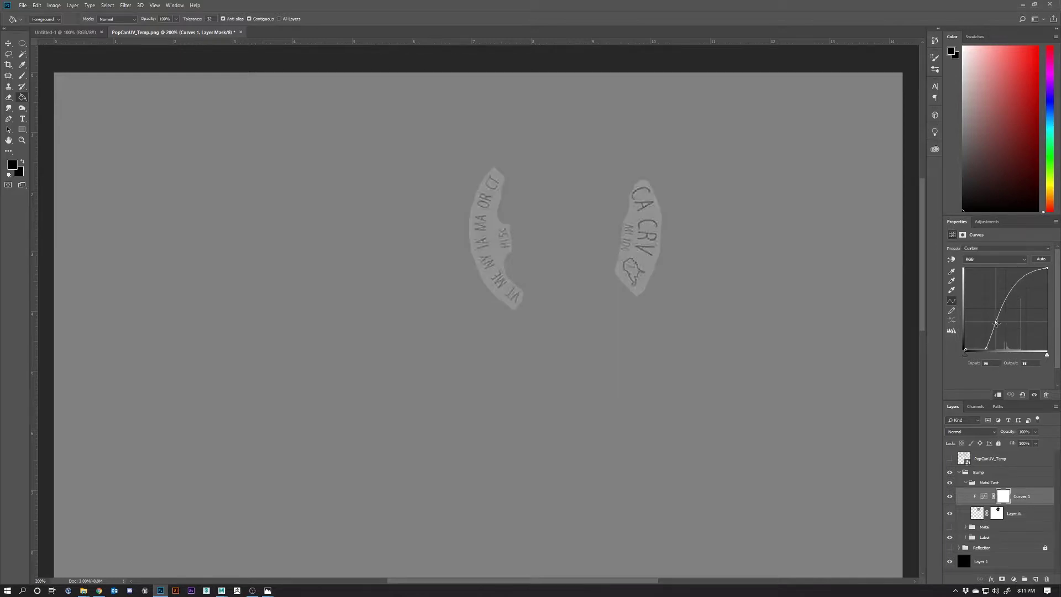
left_click_drag(998, 323, 998, 324)
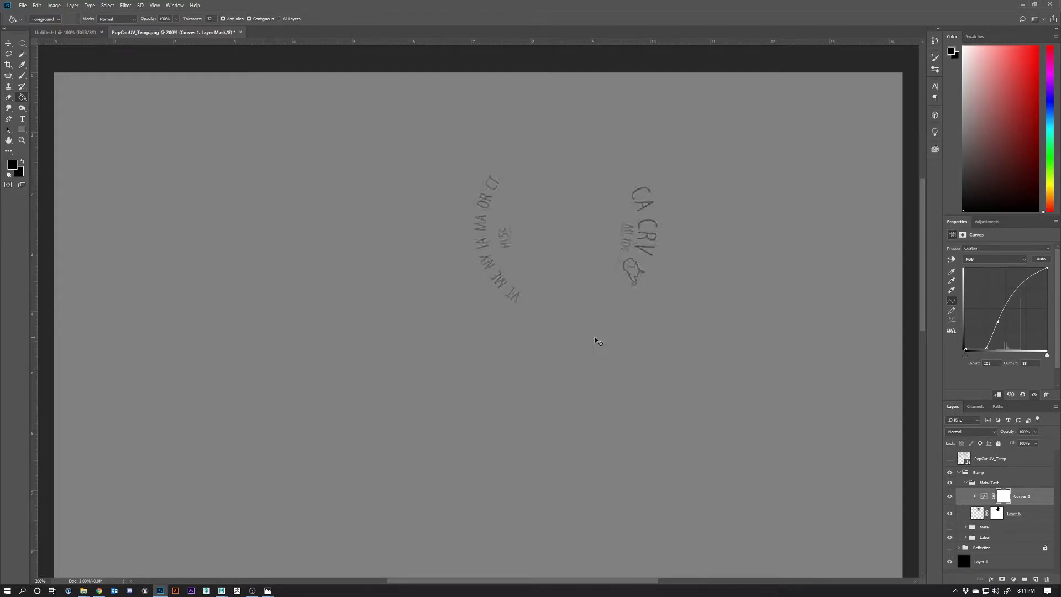
scroll(596, 341, "down", 2)
scroll(572, 209, "up", 1)
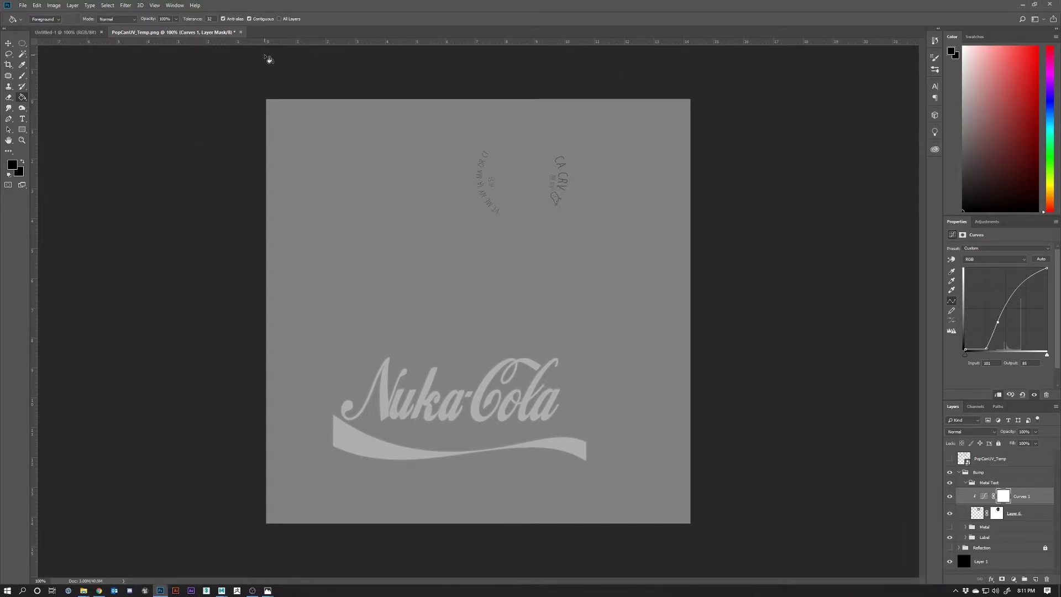
Step: Duplicate the Bump group, rename the copy as Normal, and expand it
left_click(960, 473)
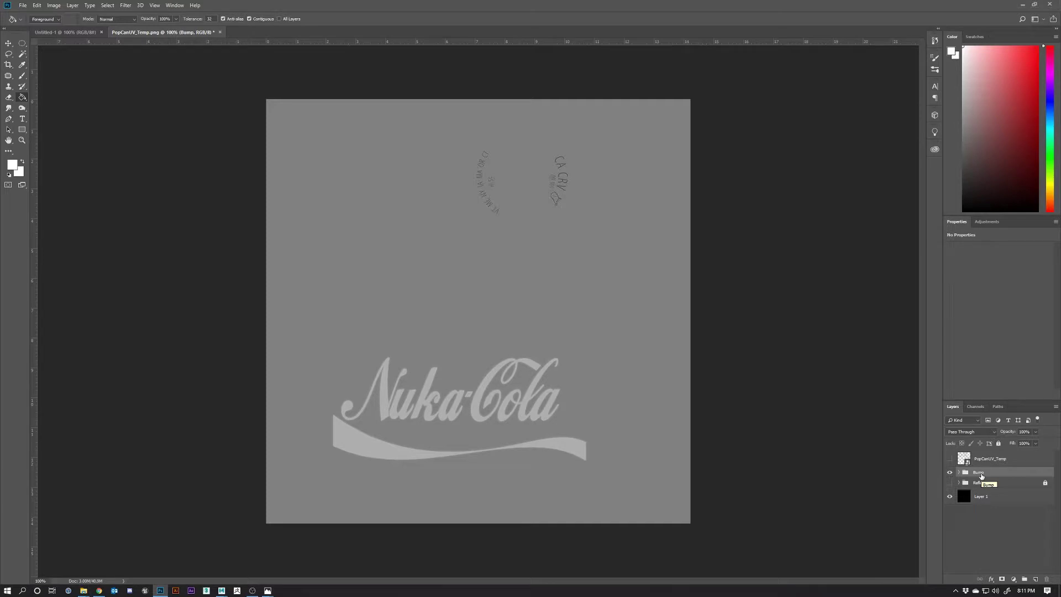
left_click_drag(981, 477, 1035, 578)
double_click(989, 472)
type("Normal")
key("Return")
left_click(958, 473)
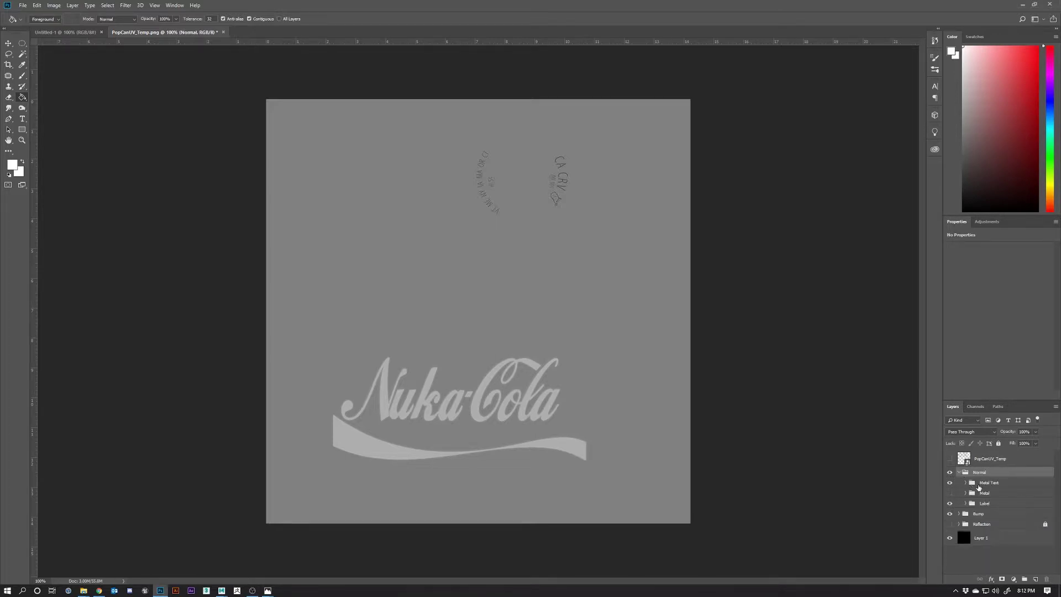
Step: Merge the Metal Text, Metal and Label groups inside the Normal group into one layer, with Metal hidden
left_click(988, 483)
left_click(986, 493)
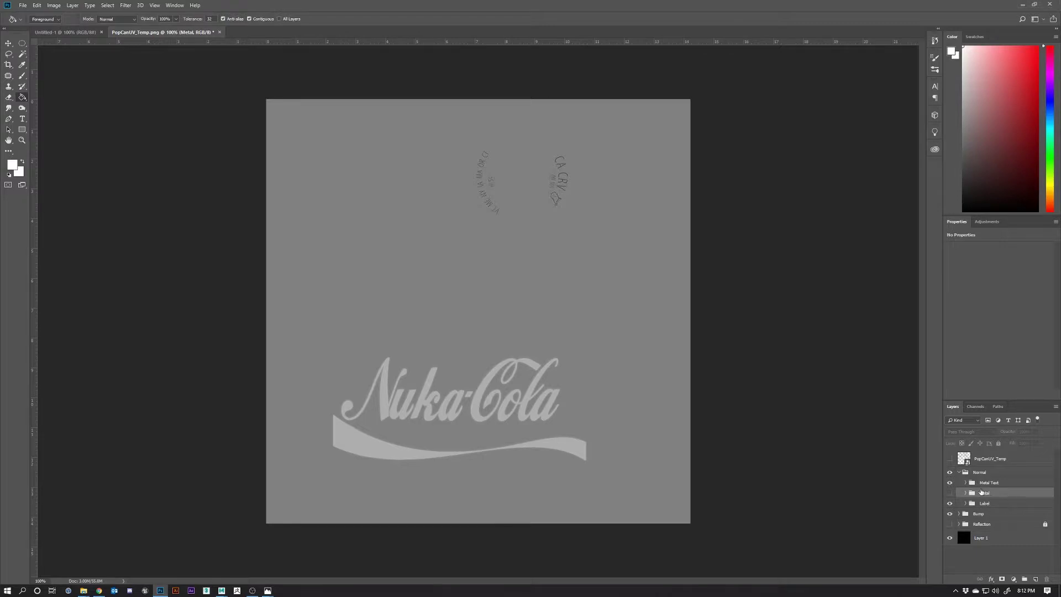
left_click(949, 493)
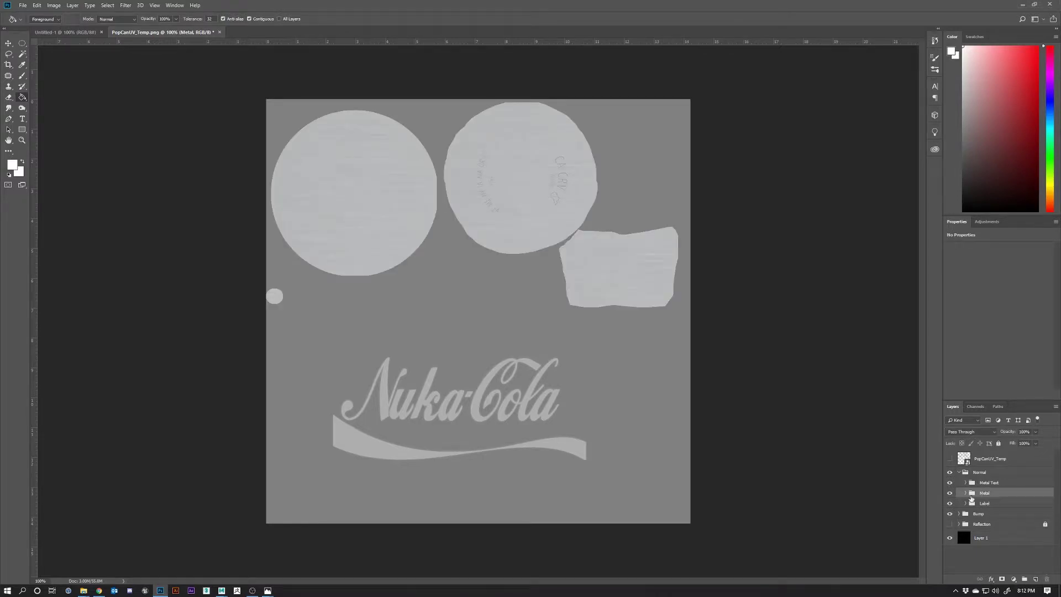
left_click(985, 483)
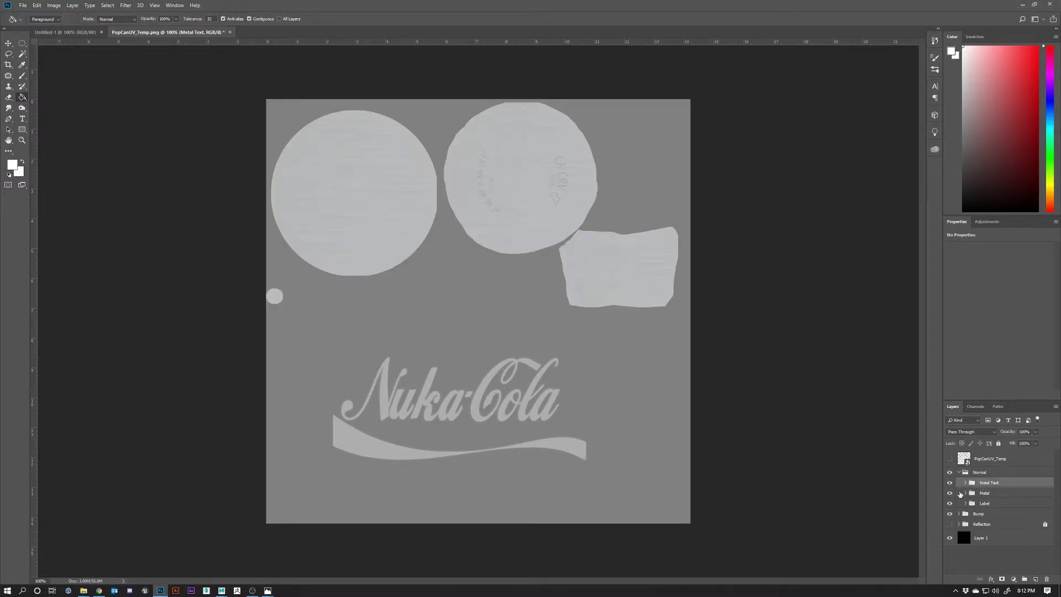
left_click(950, 493)
left_click(986, 505, "shift")
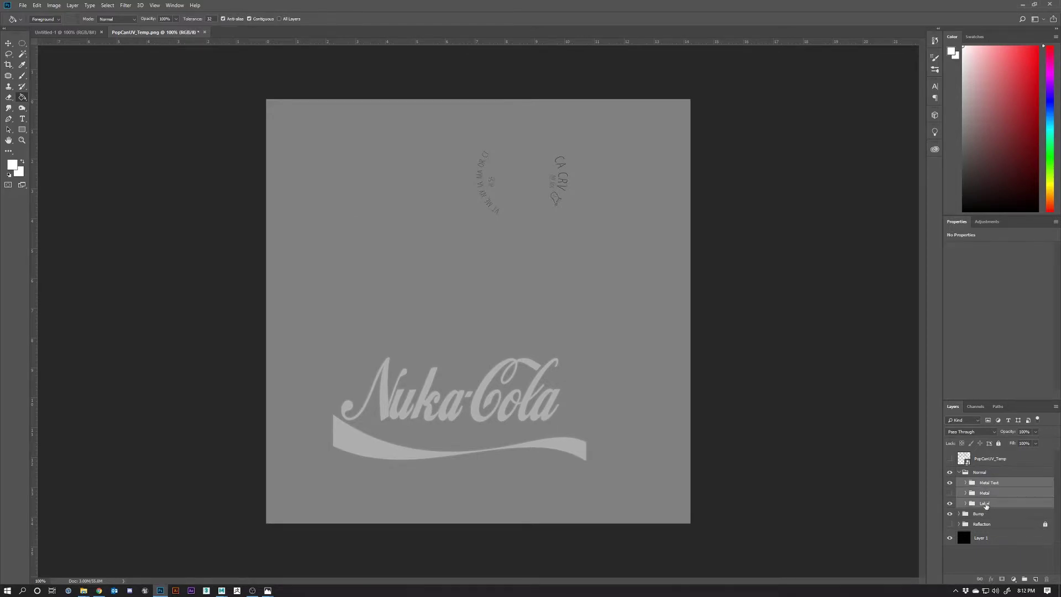
right_click(986, 496)
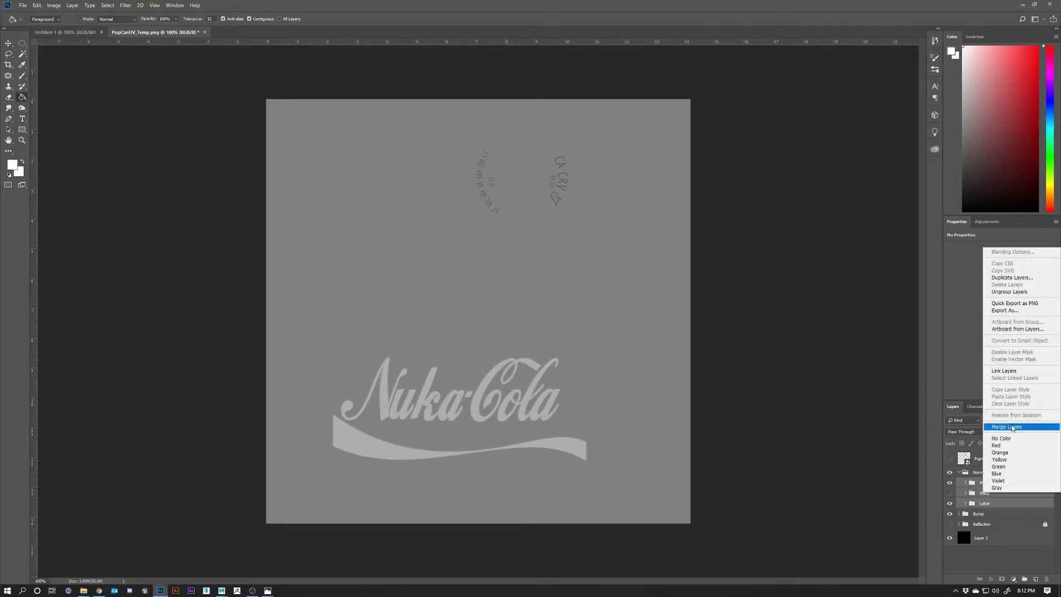
left_click(1006, 427)
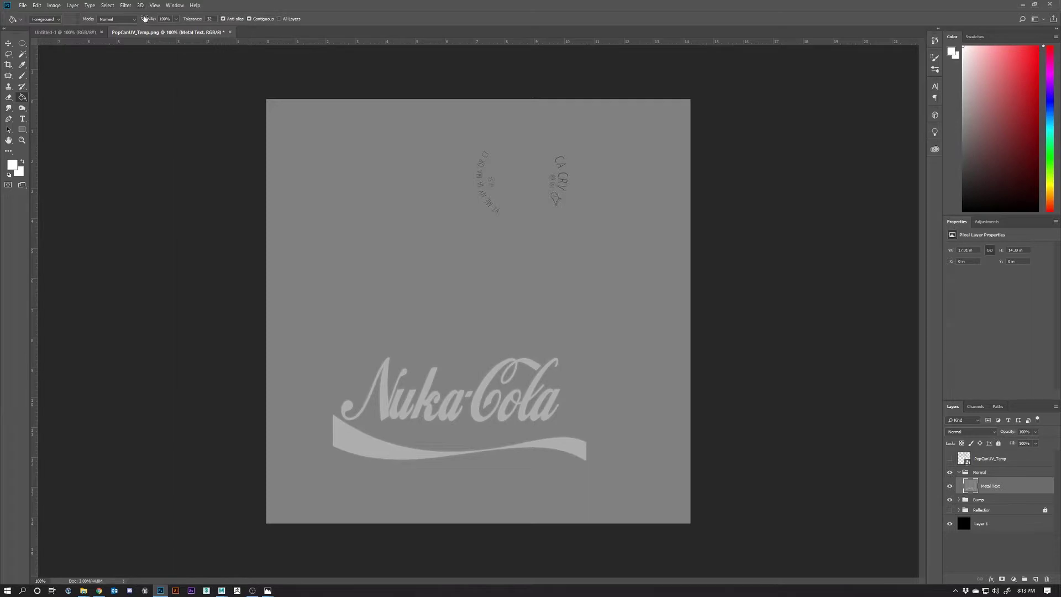
Step: Rename the merged layer inside the Normal group as Normal
left_click(127, 10)
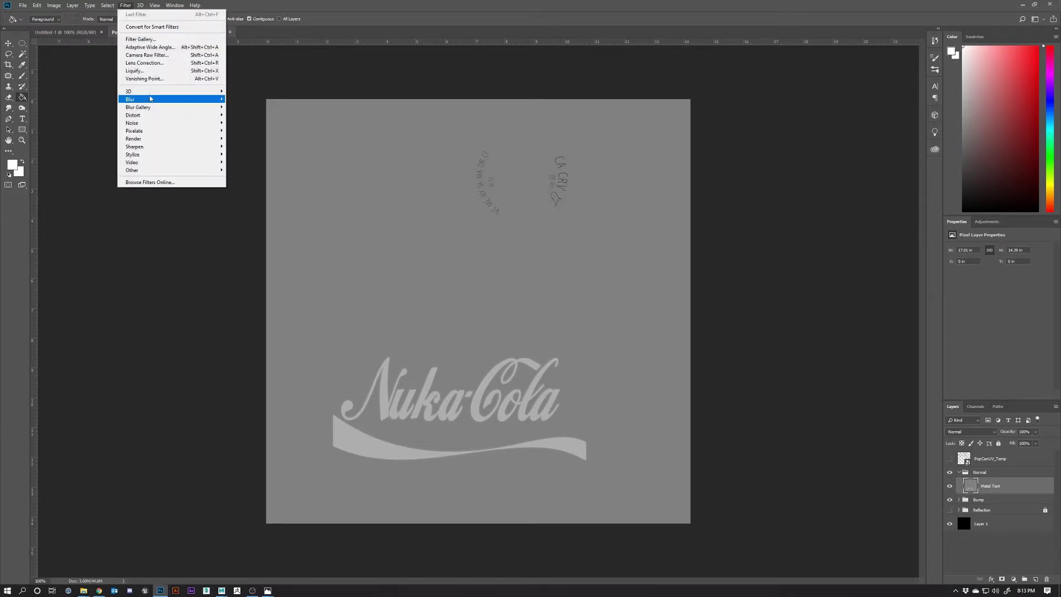
mouse_move(150, 92)
left_click(992, 489)
double_click(993, 488)
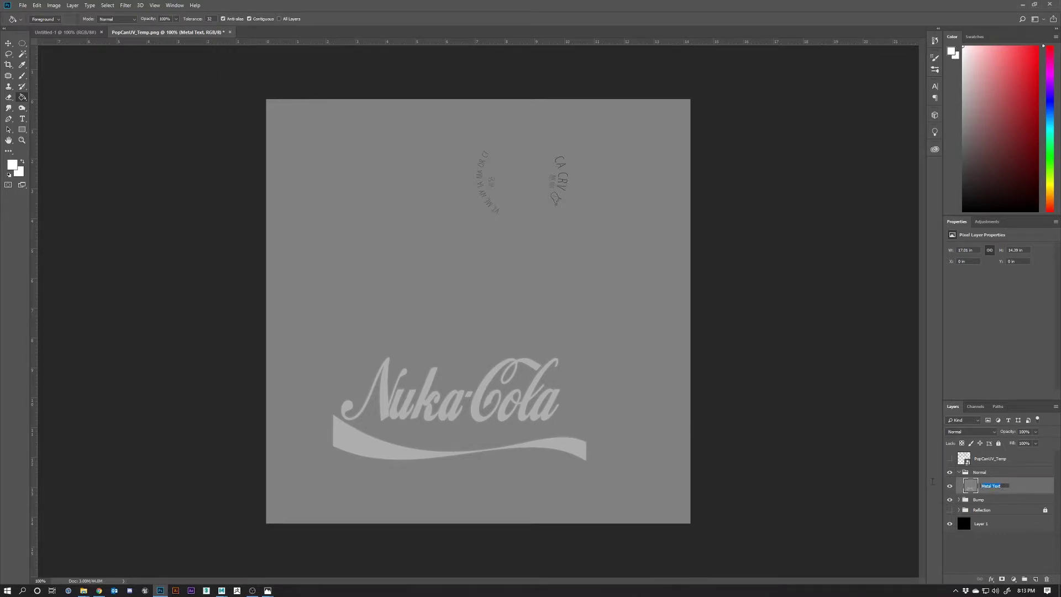
type("Normal")
key("Return")
Step: Open the Generate Normal Map filter on the Normal layer and rotate the preview sphere to inspect the lettering's relief
left_click(127, 6)
mouse_move(168, 88)
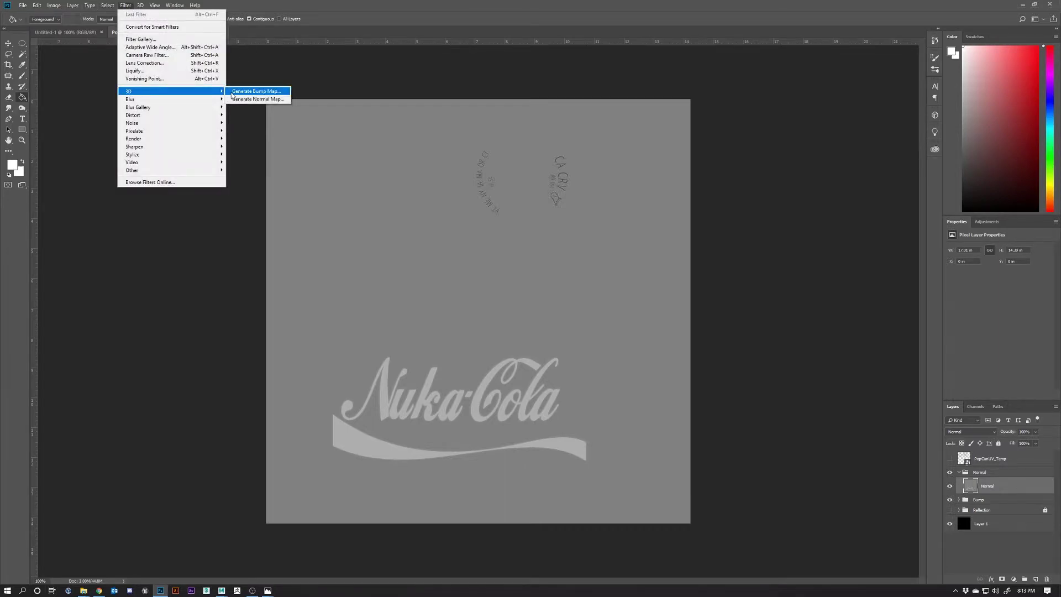
left_click(256, 99)
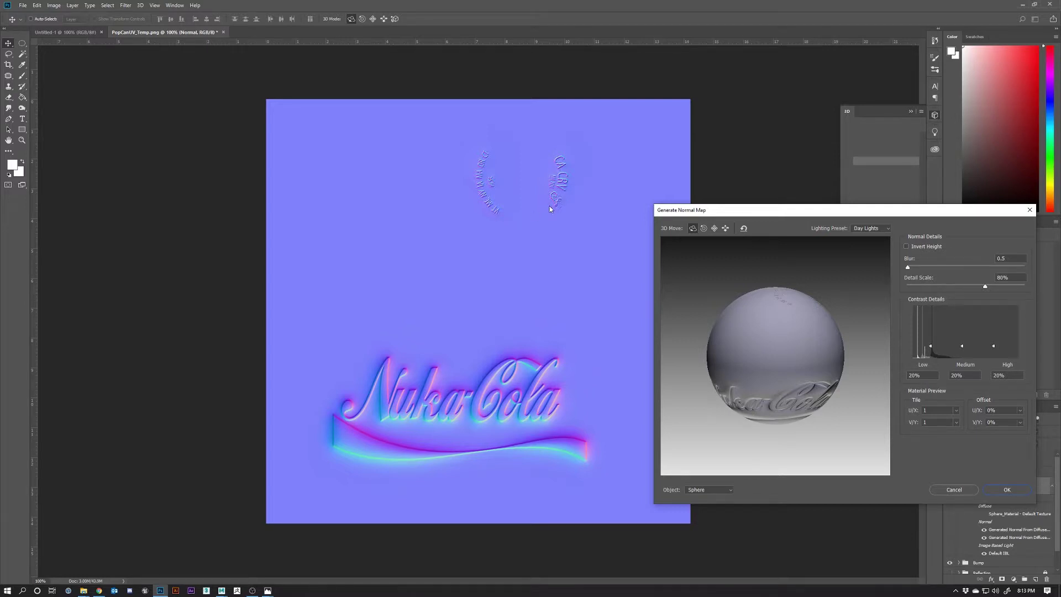
left_click_drag(724, 212, 682, 165)
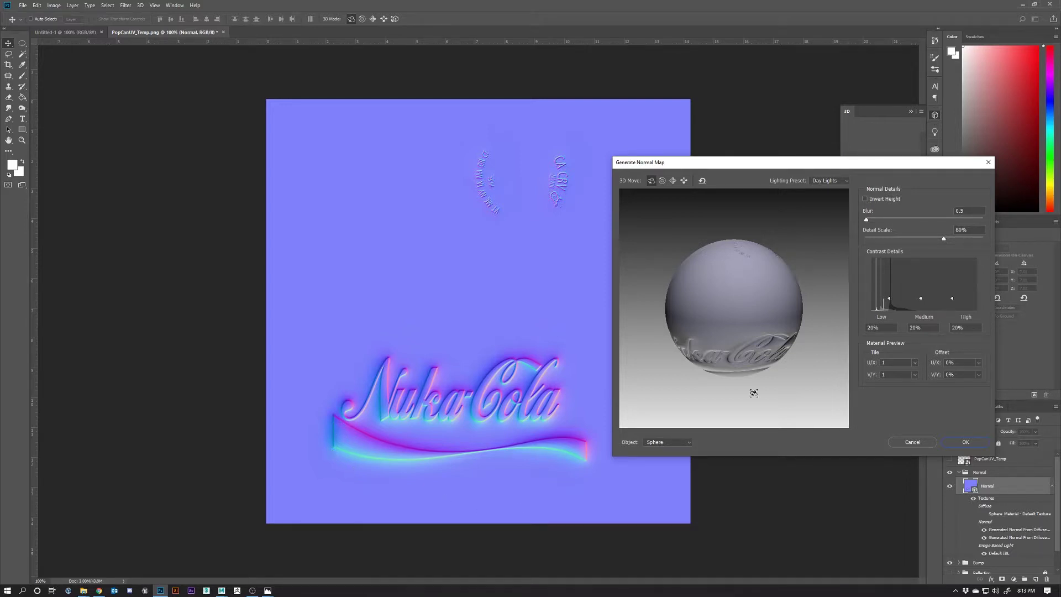
mouse_move(704, 348)
left_mouse_down()
mouse_move(745, 349)
mouse_move(751, 403)
mouse_move(751, 384)
mouse_move(799, 364)
mouse_move(775, 349)
mouse_move(779, 333)
mouse_move(769, 419)
left_mouse_up()
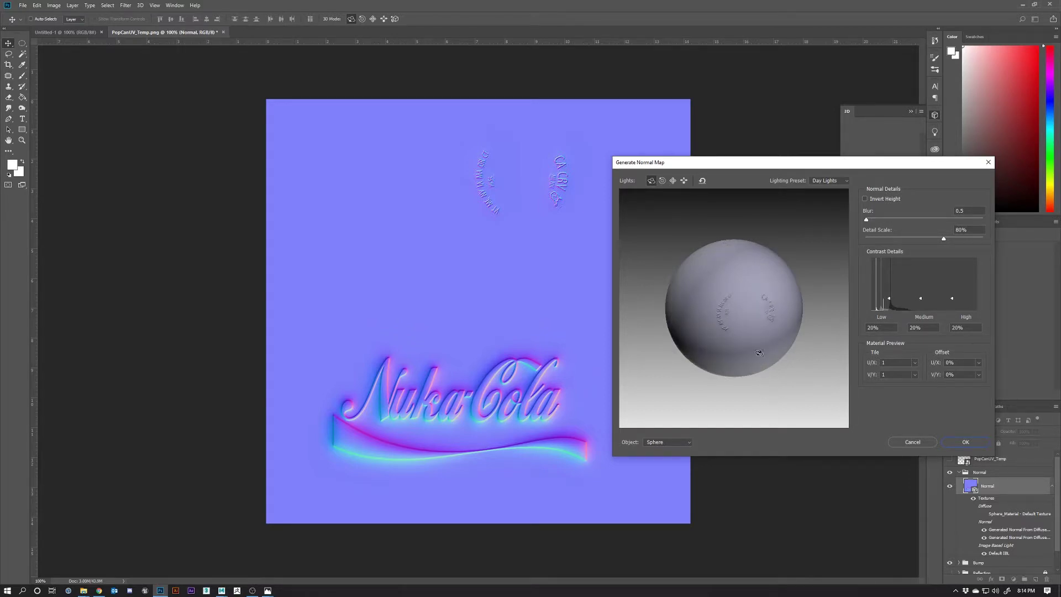
mouse_move(760, 373)
left_mouse_down()
mouse_move(774, 350)
mouse_move(795, 381)
mouse_move(801, 367)
left_mouse_up()
Step: Enable Invert Height, check the relief from several angles on the preview sphere, and apply the normal map
left_click(865, 199)
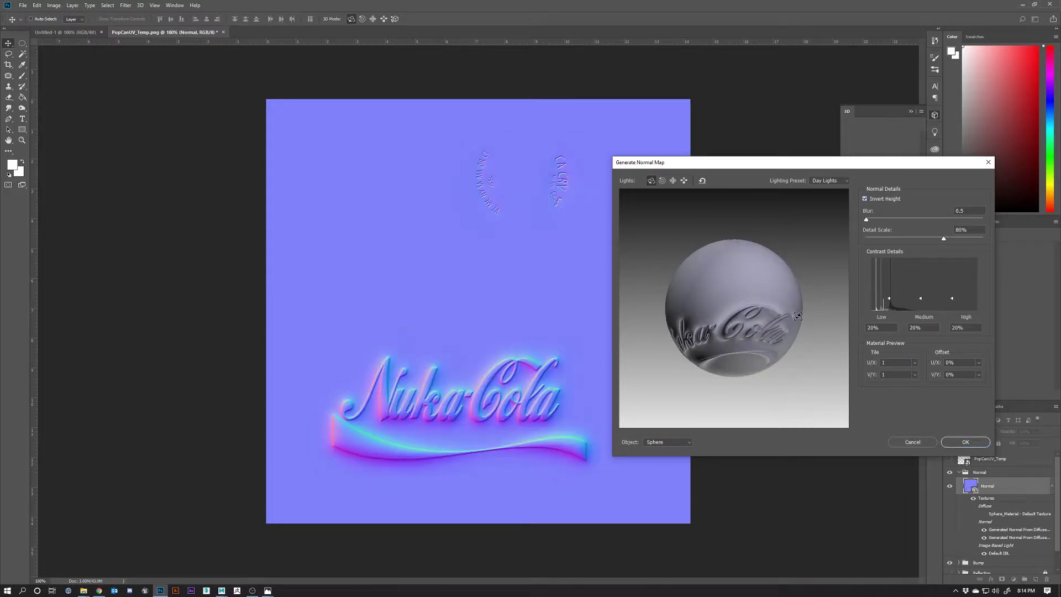
left_click_drag(798, 316, 804, 330)
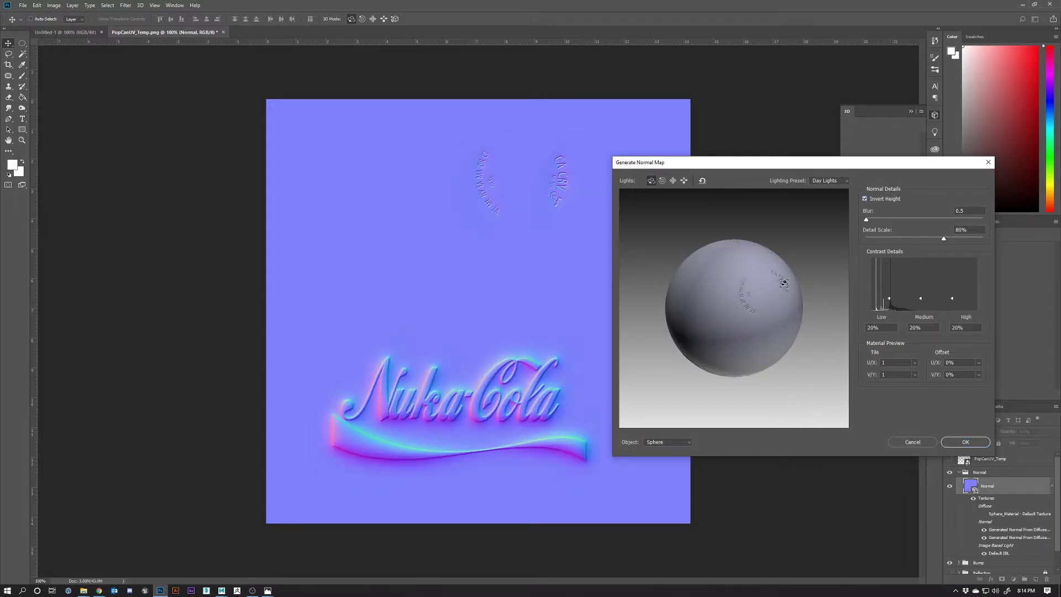
left_click_drag(784, 384, 832, 342)
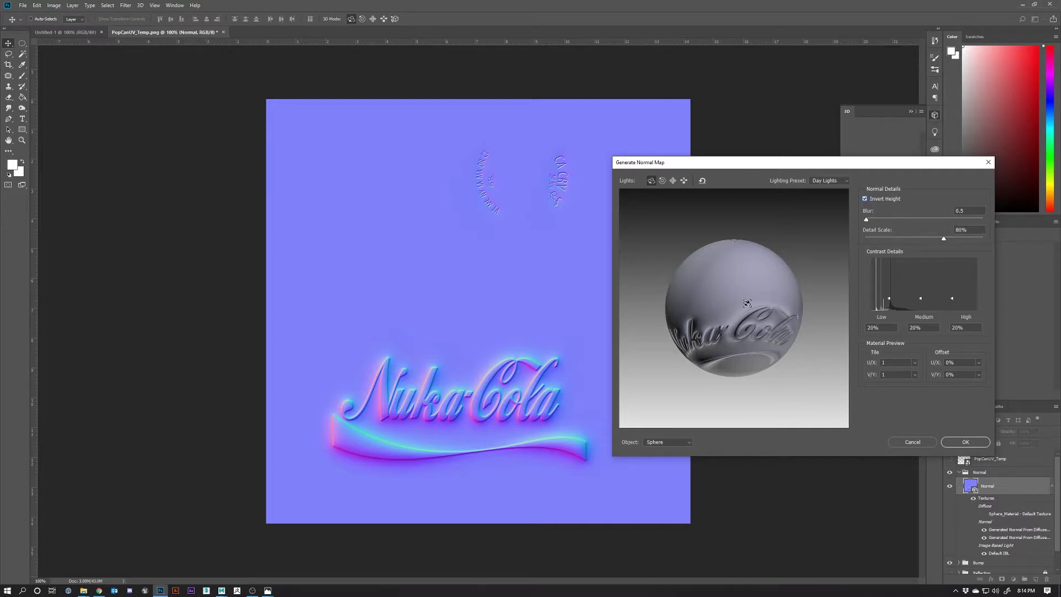
left_click(953, 442)
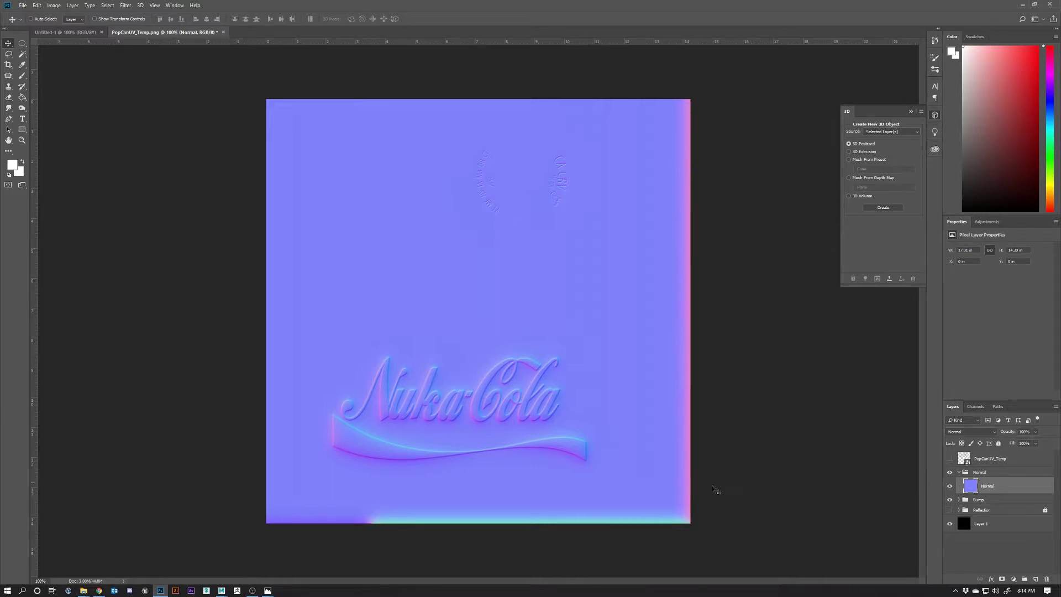
Step: Undo the normal map and crop the document to its canvas bounds with Delete Cropped Pixels enabled
key("ctrl+z")
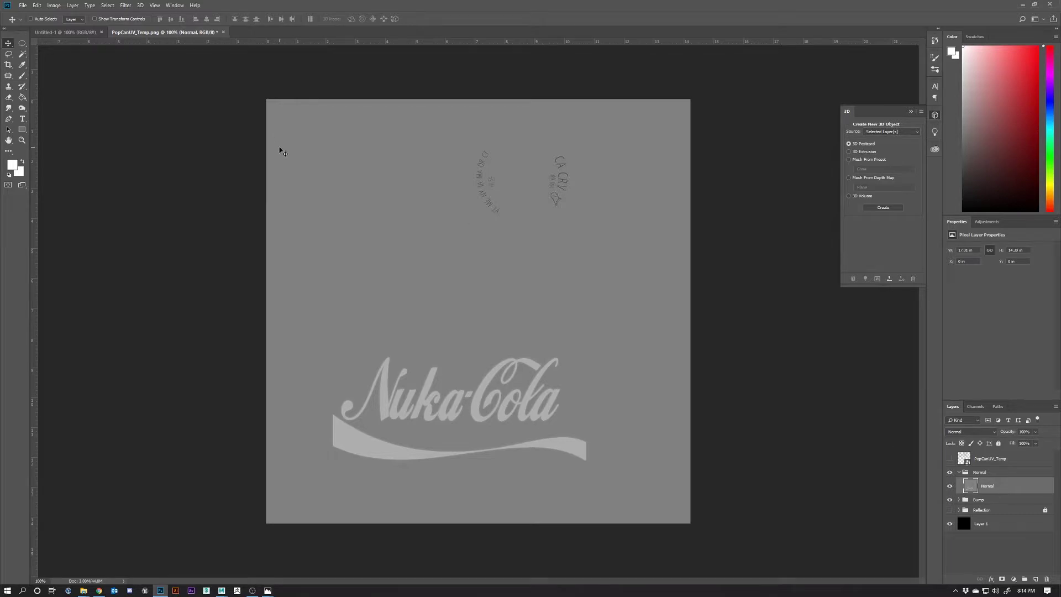
left_click(8, 65)
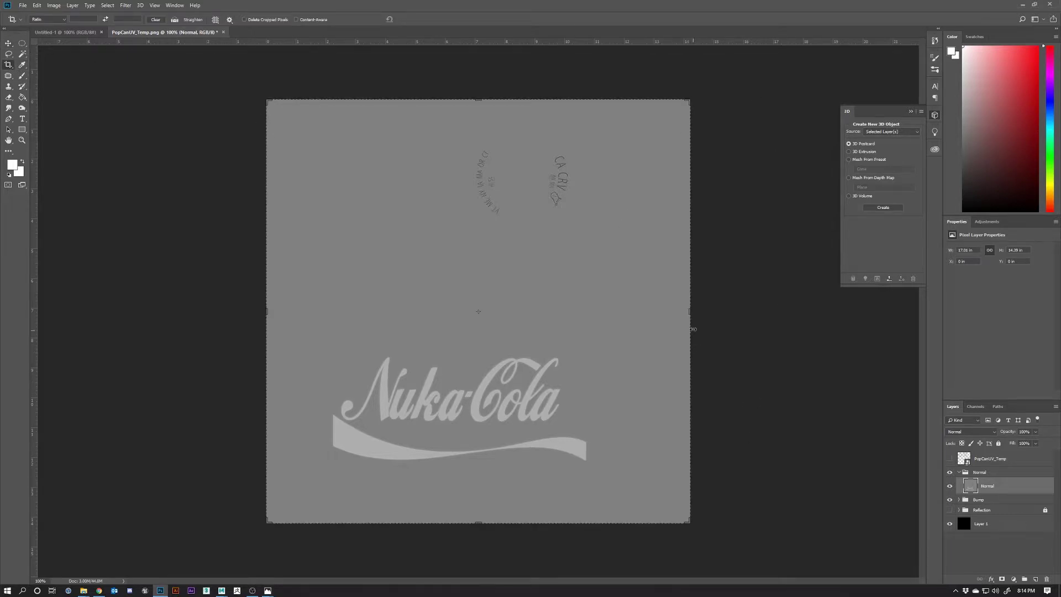
left_click_drag(691, 314, 769, 337)
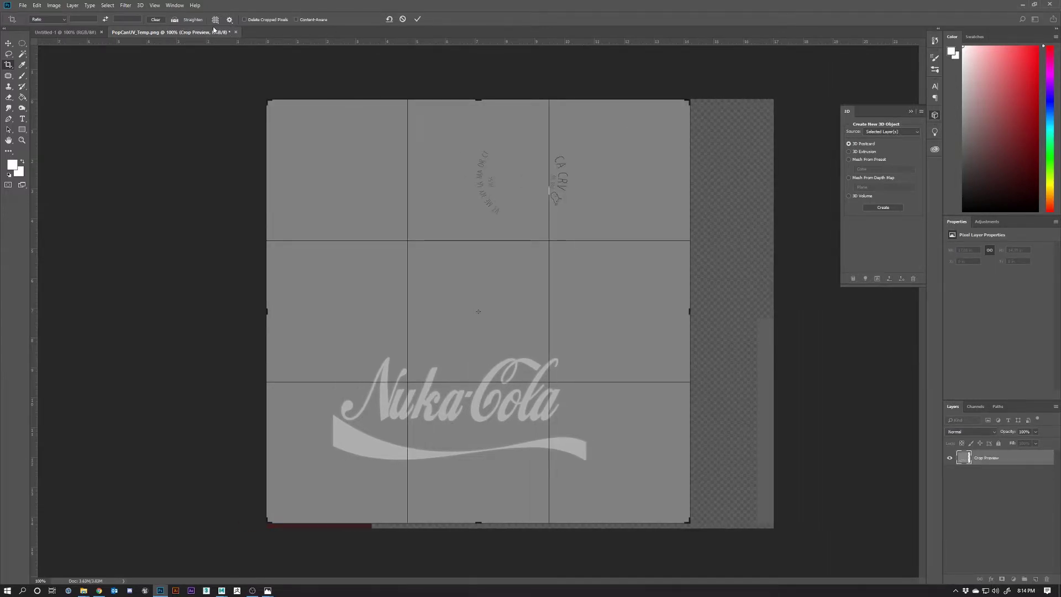
left_click(245, 20)
left_click(416, 19)
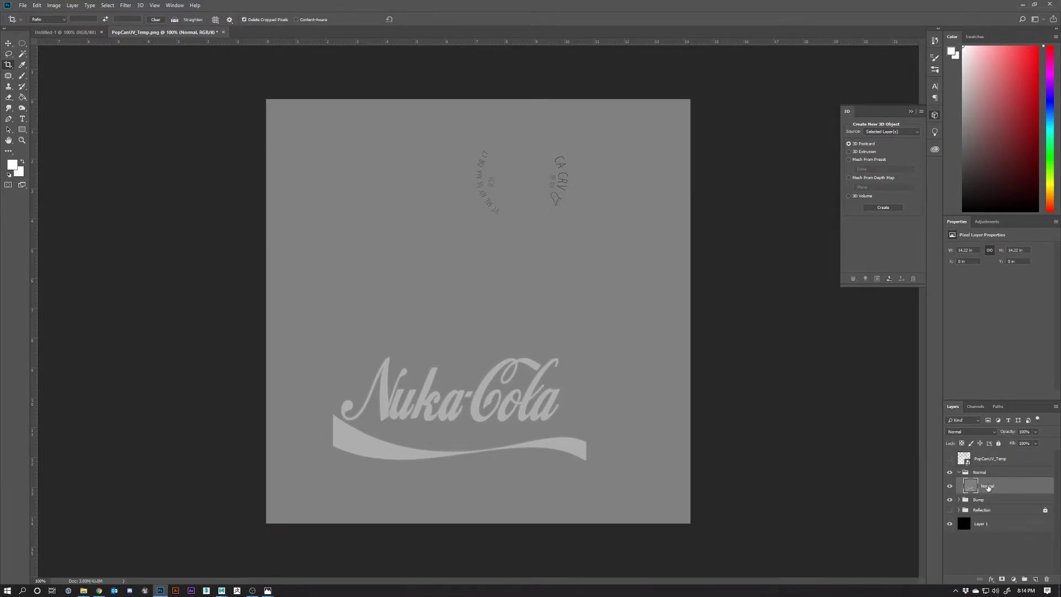
Step: Generate a normal map from the cropped Normal layer with Invert Height on, and collapse the Normal group
left_click(141, 5)
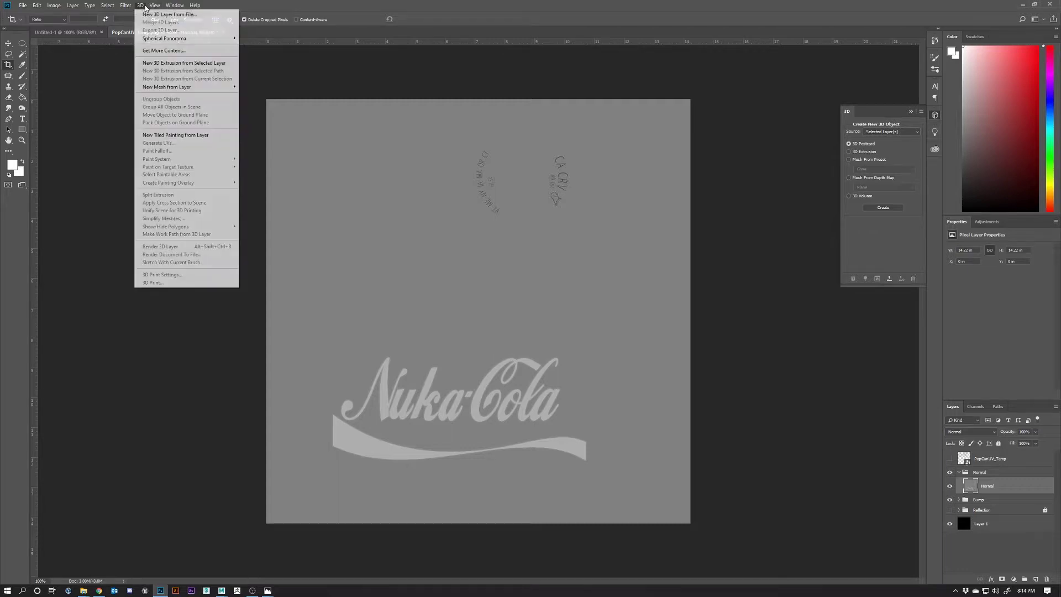
mouse_move(125, 5)
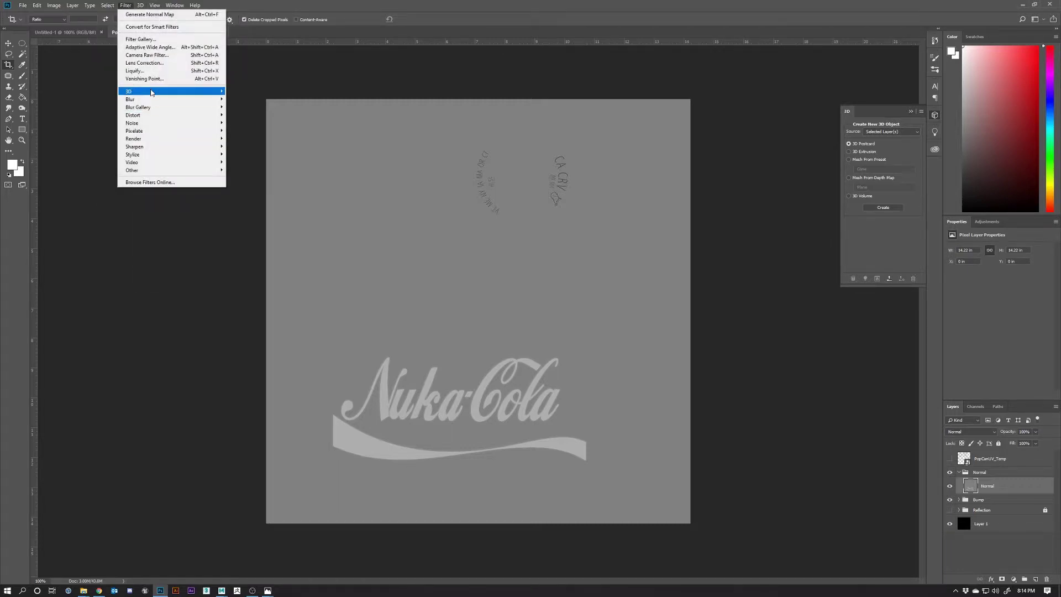
mouse_move(166, 91)
left_click(258, 100)
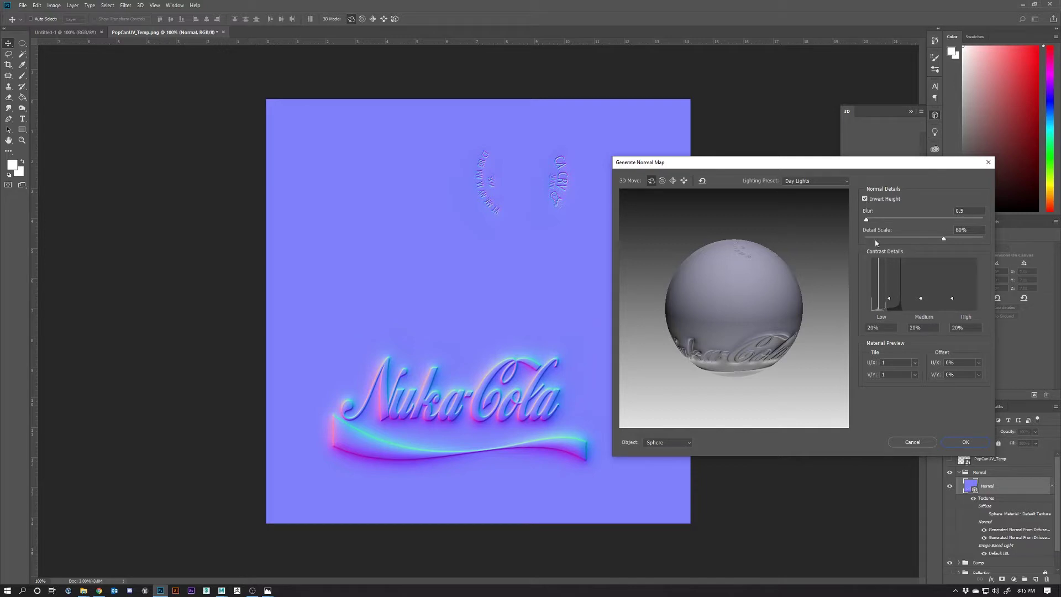
left_click(966, 442)
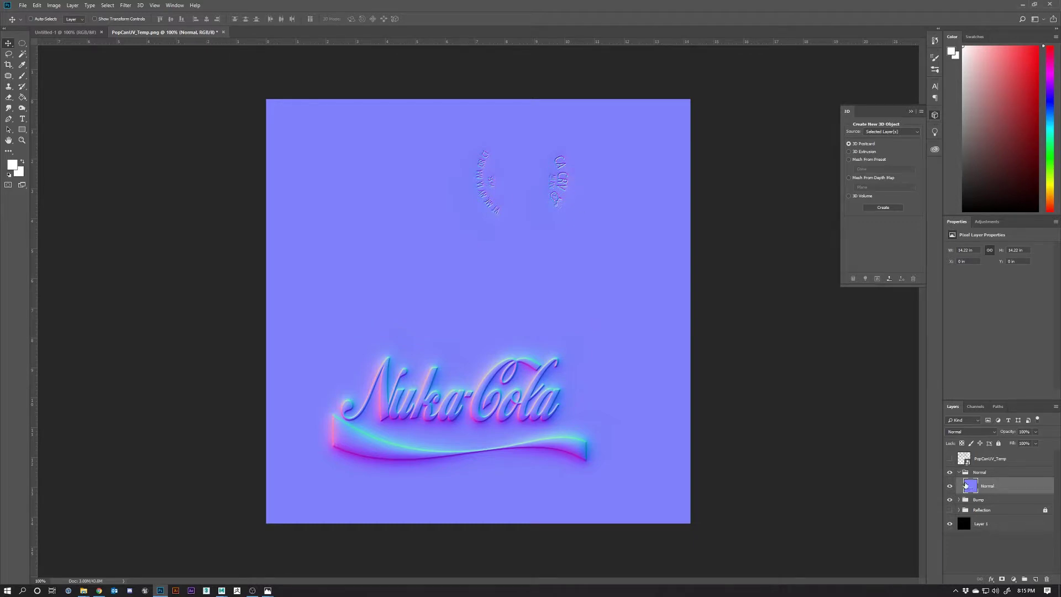
left_click(959, 472)
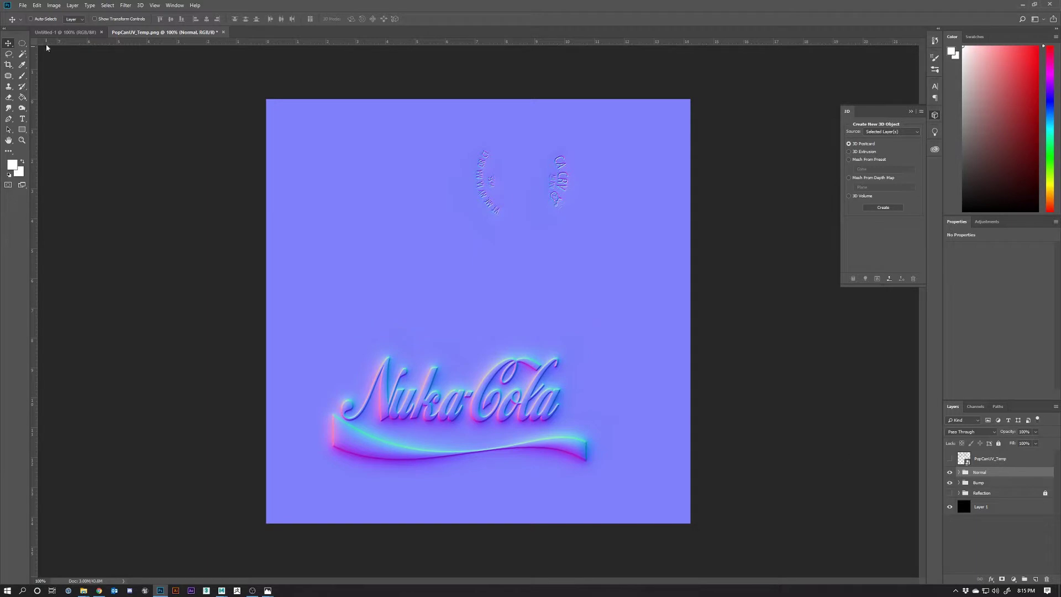
Step: Save the document to the Desktop as a Photoshop file named Popcan_Normal with Maximize Compatibility on
left_click(23, 5)
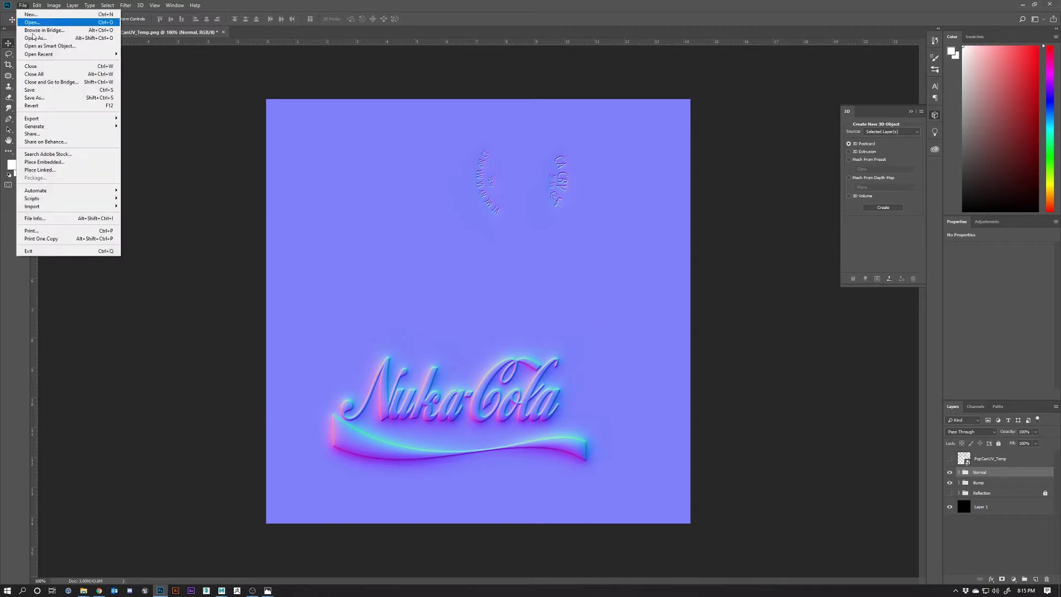
left_click(33, 95)
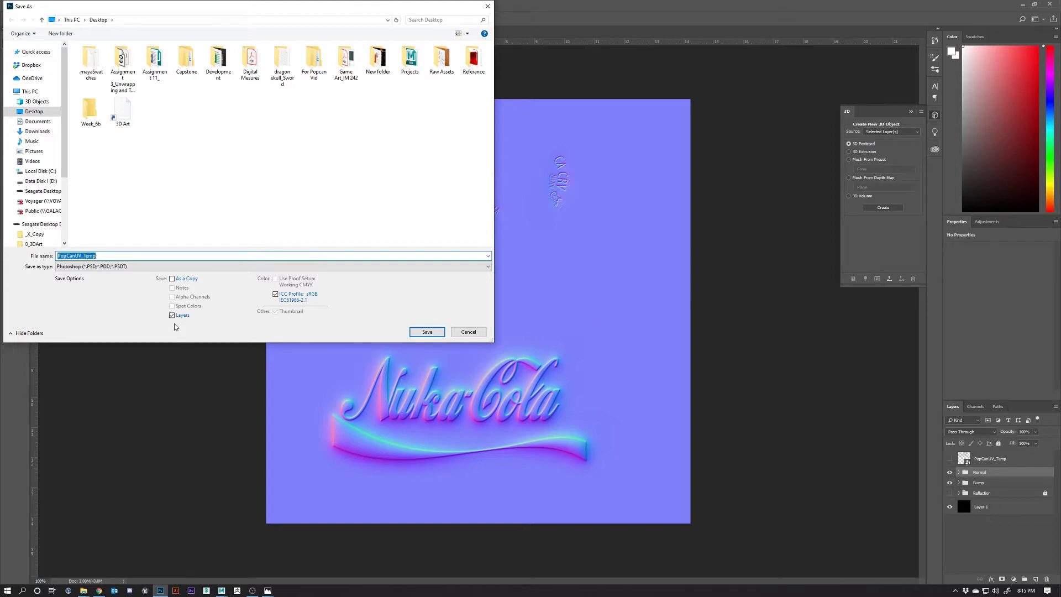
type("P")
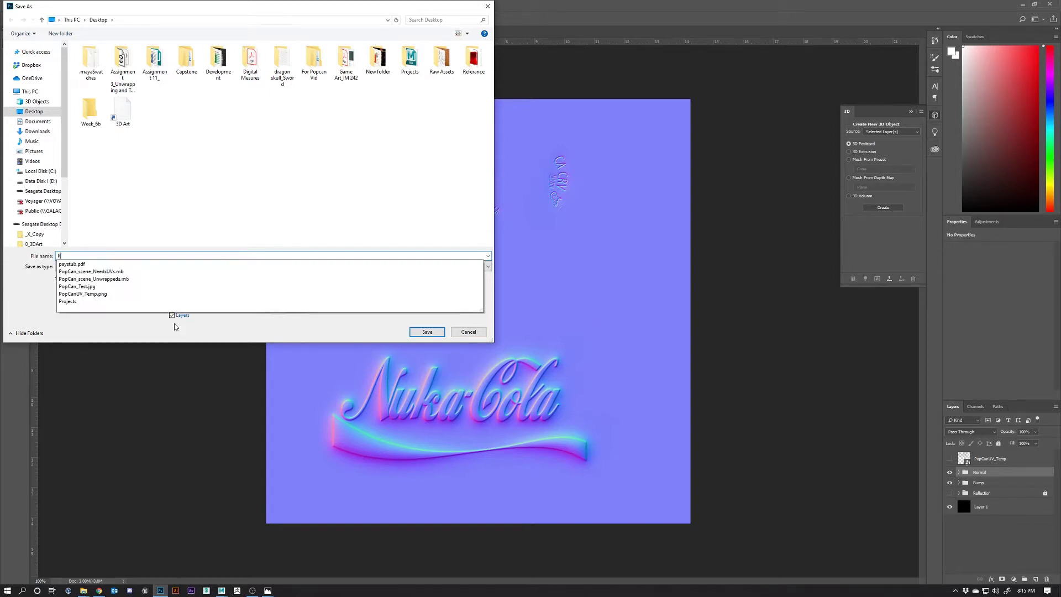
type("opcan_")
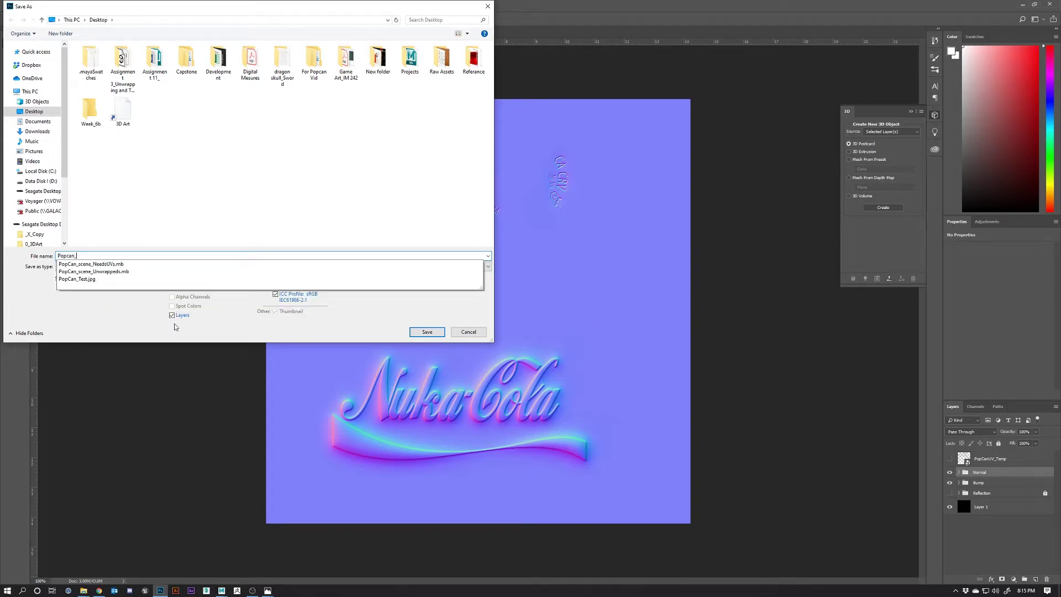
type("Normal")
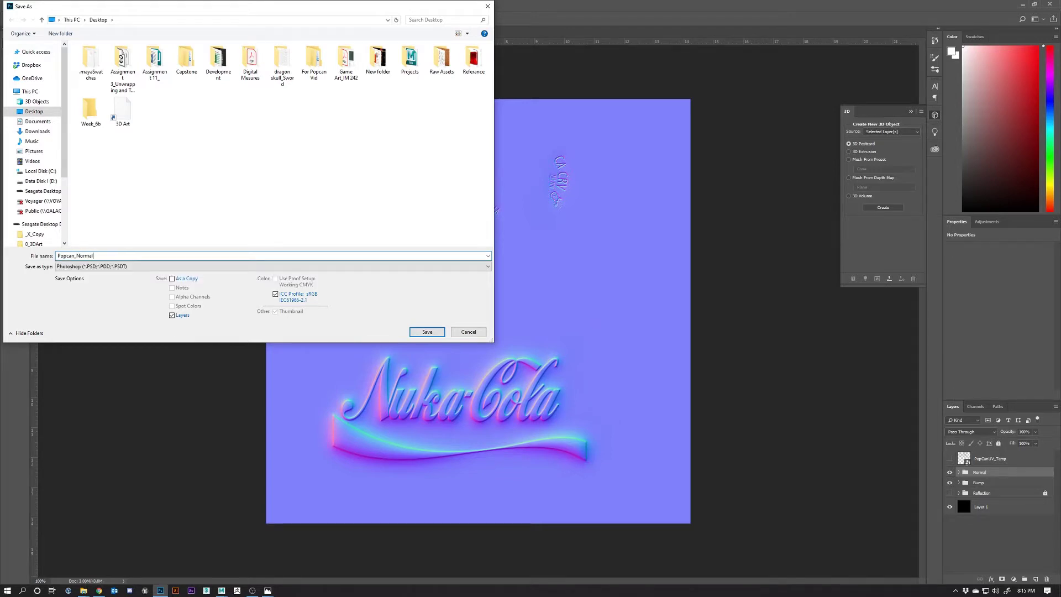
key("Return")
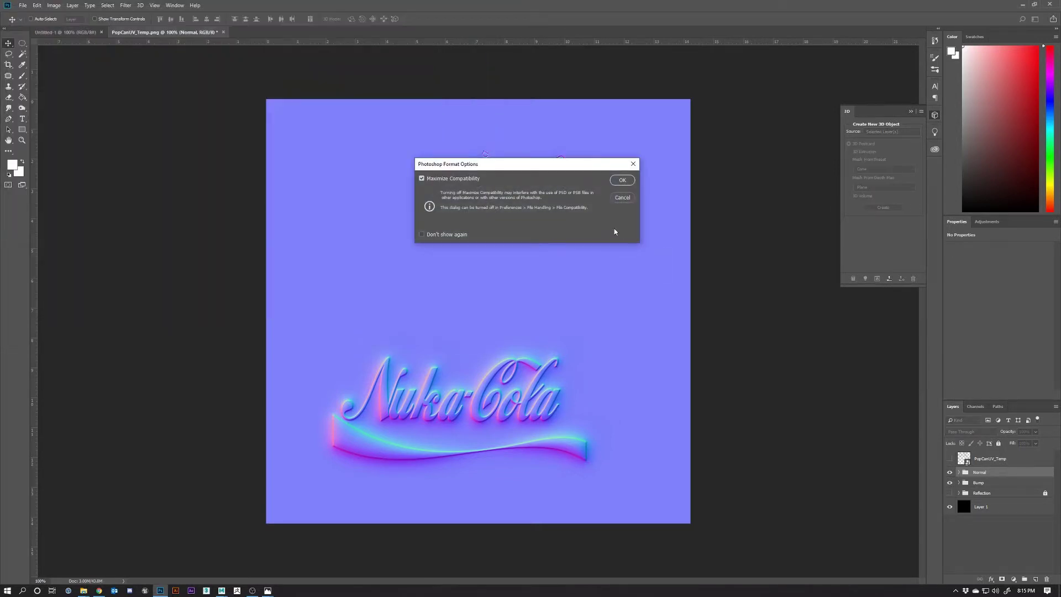
left_click(622, 180)
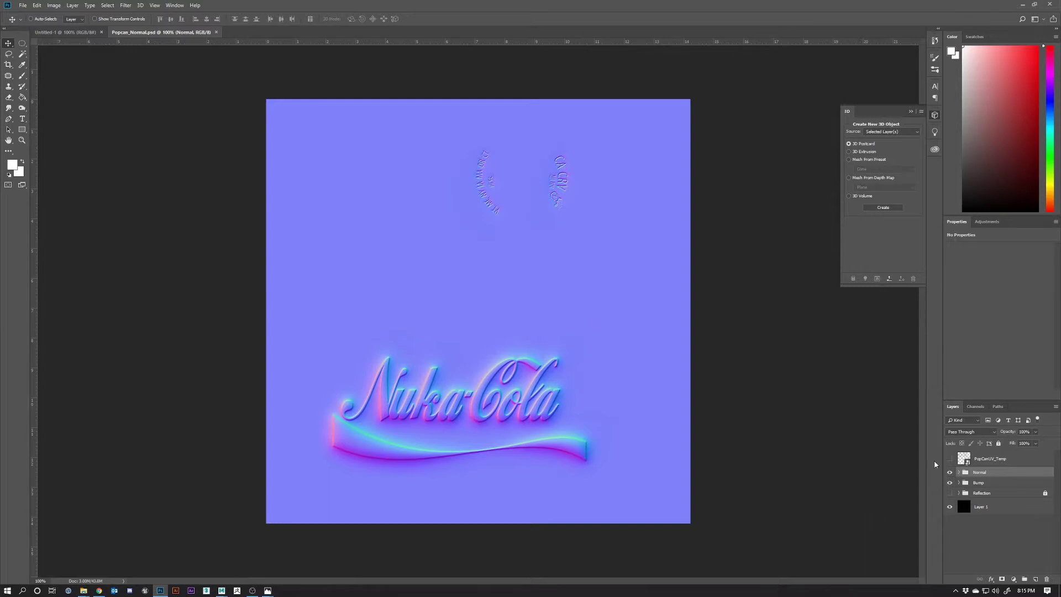
Step: Hide the Normal and Bump groups and show the Reflection group
left_click(950, 473)
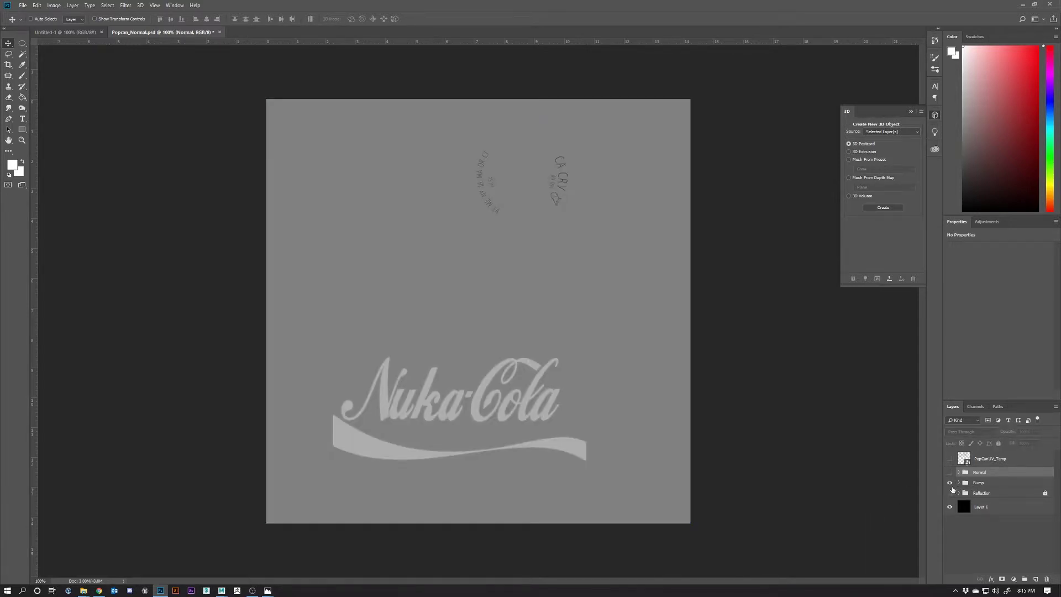
left_click(950, 483)
left_click(950, 492)
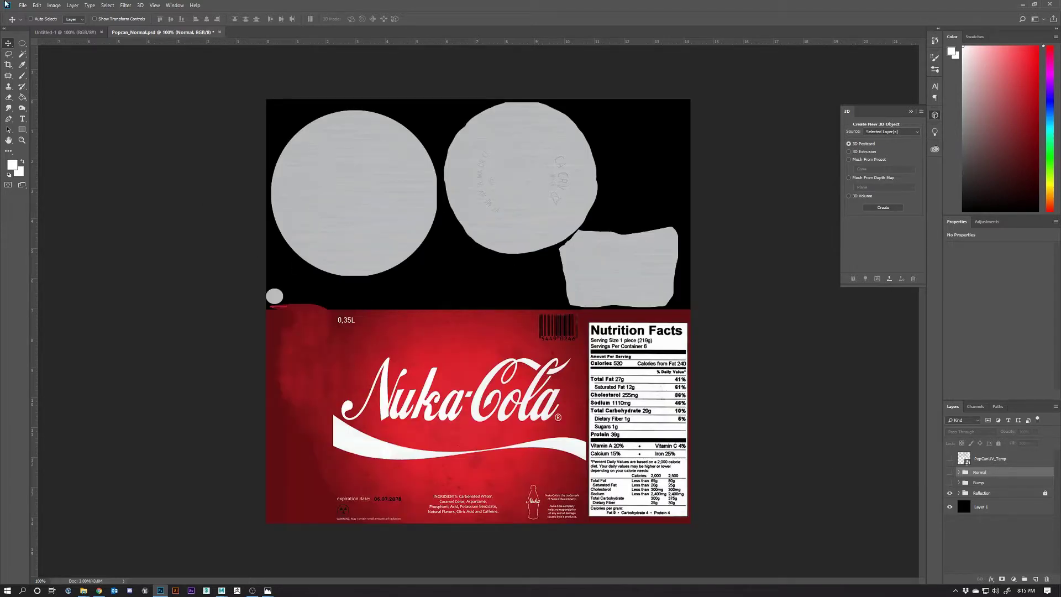
Step: Save the document to the Desktop as a Photoshop file named Popcan_Reflection with Maximize Compatibility on
left_click(25, 7)
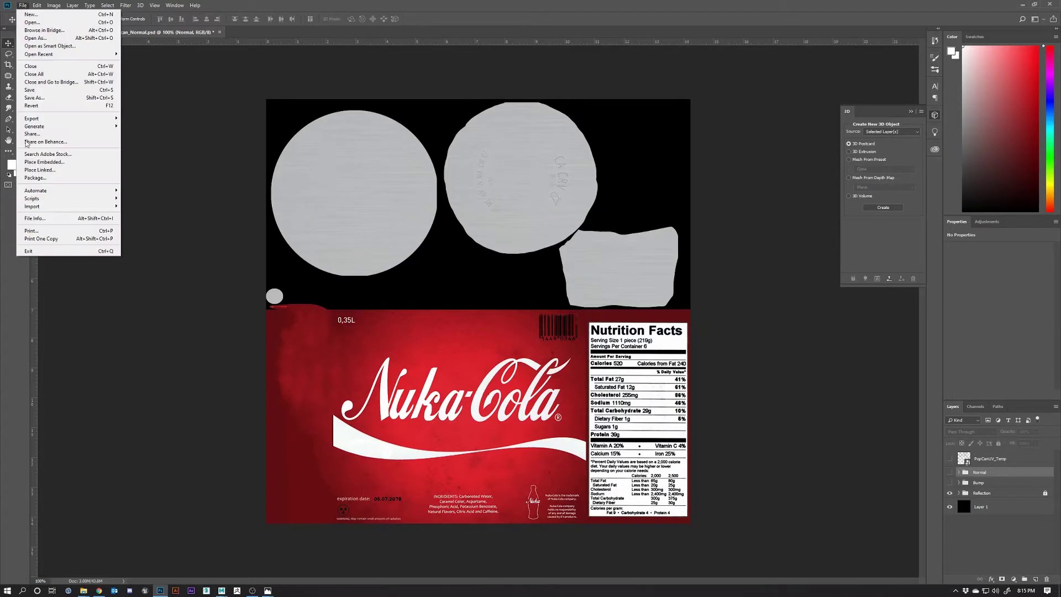
left_click(35, 98)
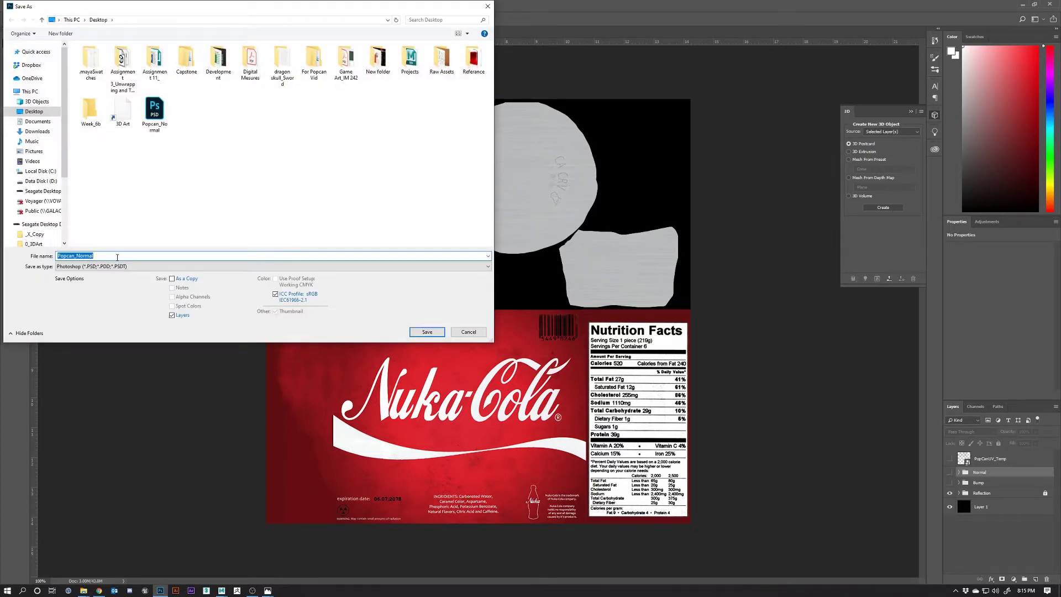
left_click_drag(115, 257, 78, 252)
type("Reflection")
left_click(420, 333)
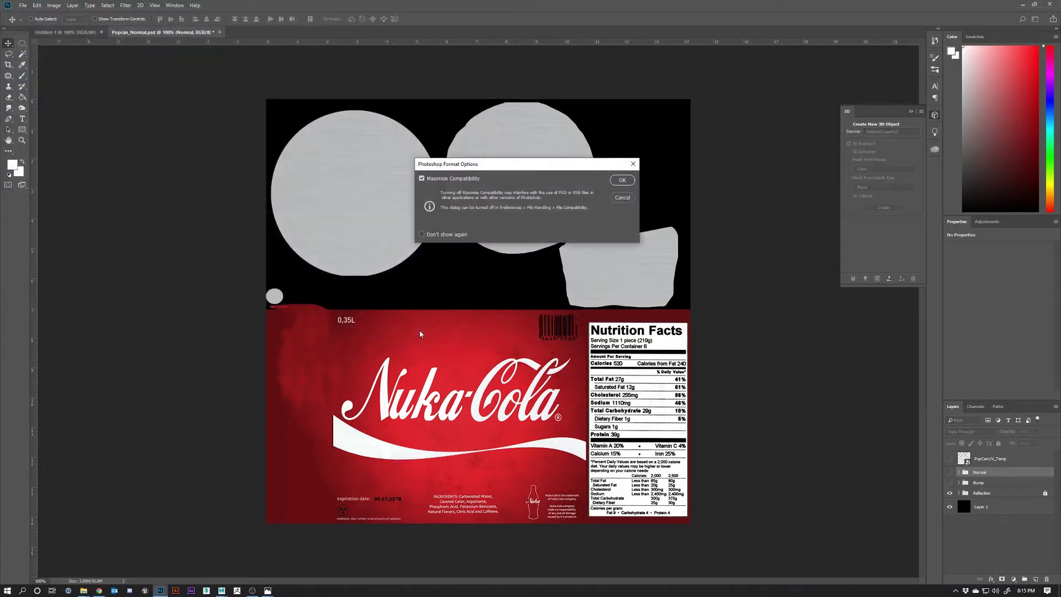
left_click(622, 181)
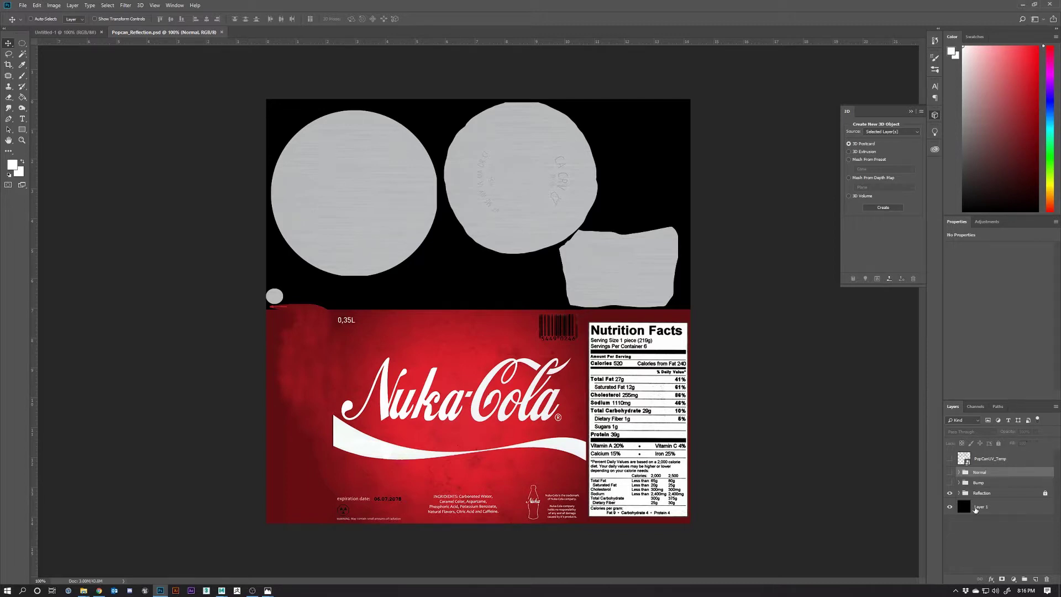
Step: Toggle the PopCanUV_Temp layer on and off to compare the UV wireframe with the can texture
left_click(949, 459)
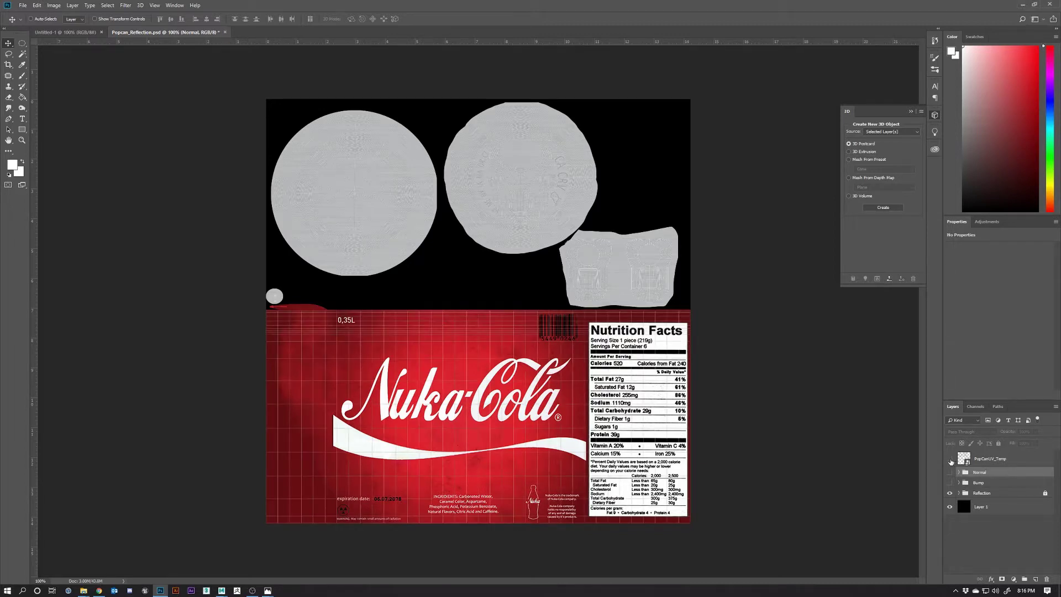
left_click(950, 460)
left_click(949, 459)
left_click(949, 460)
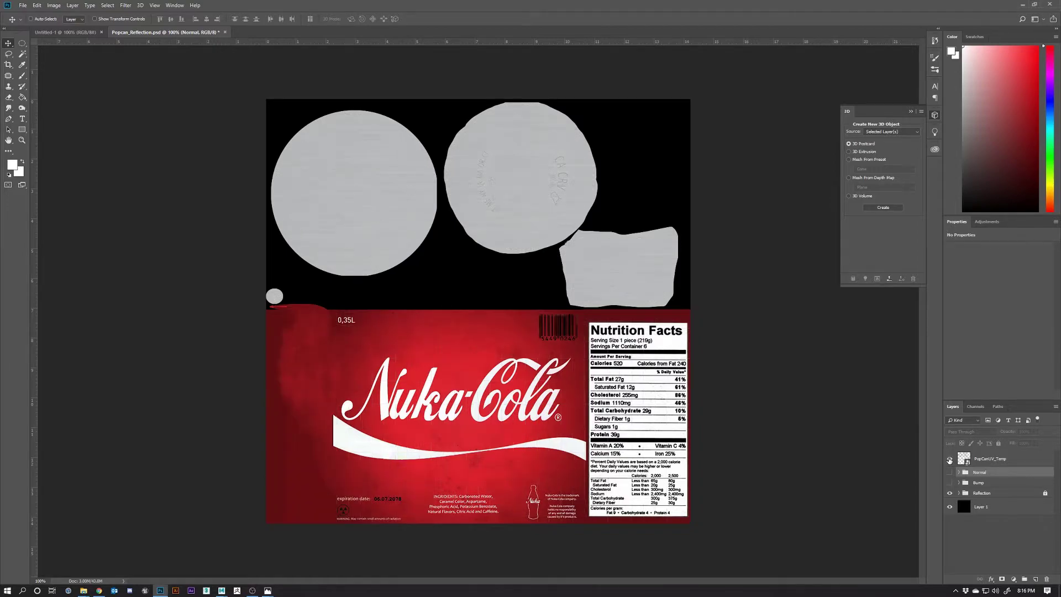
left_click(950, 460)
left_click(950, 460)
Step: Switch to Maya, close the UV Toolkit, and move the Hypershade window clear of the can viewport
left_click(1023, 5)
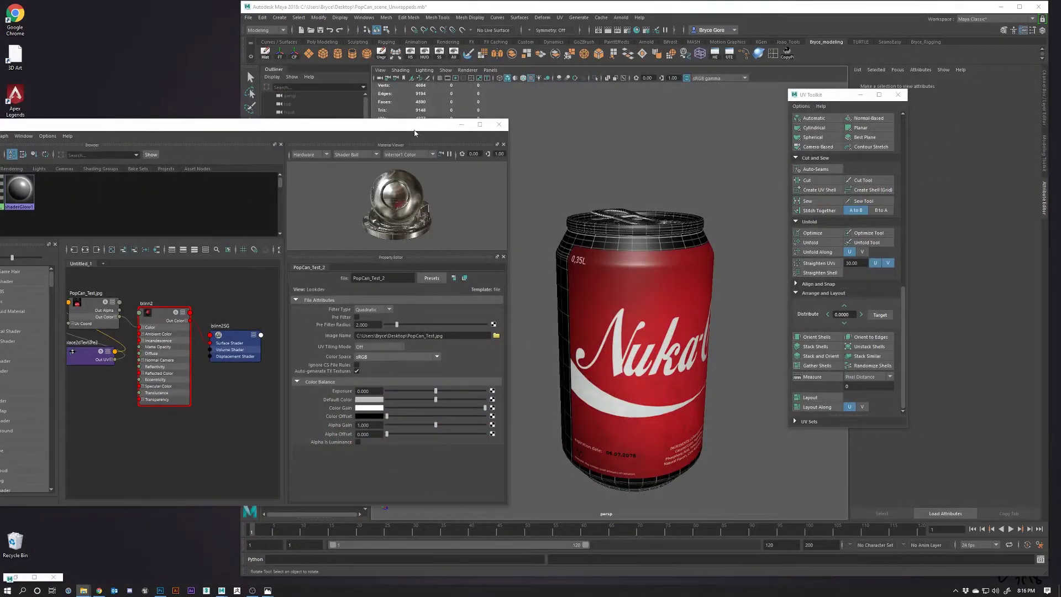
left_click_drag(415, 133, 590, 179)
left_click(898, 94)
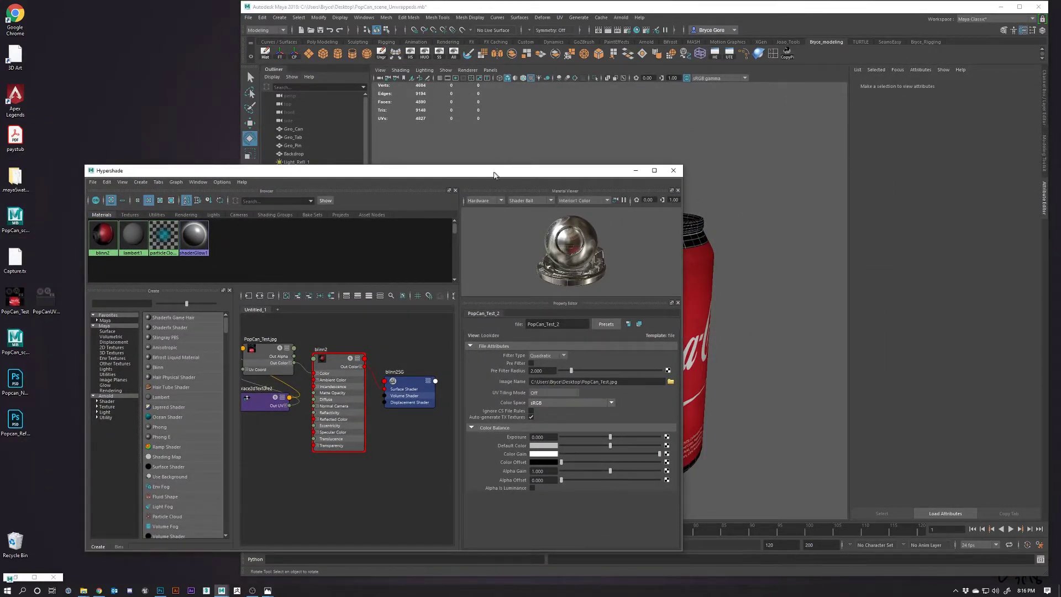
left_click_drag(494, 175, 28, 207)
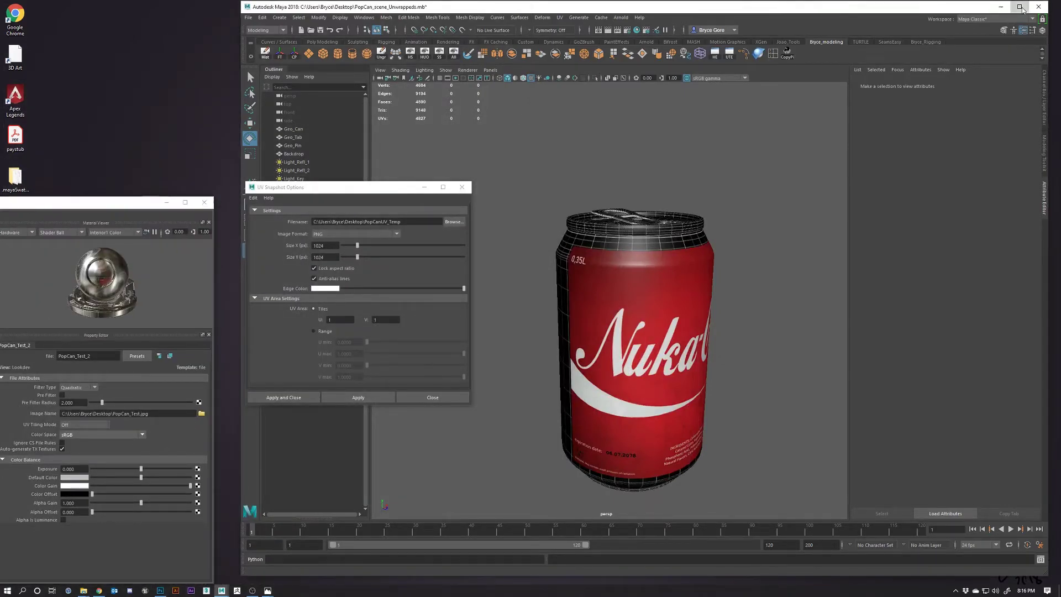
Step: Maximize the Maya window and close the UV Snapshot Options
left_click(1020, 7)
left_click_drag(682, 334, 632, 372)
scroll(635, 354, "up", 2)
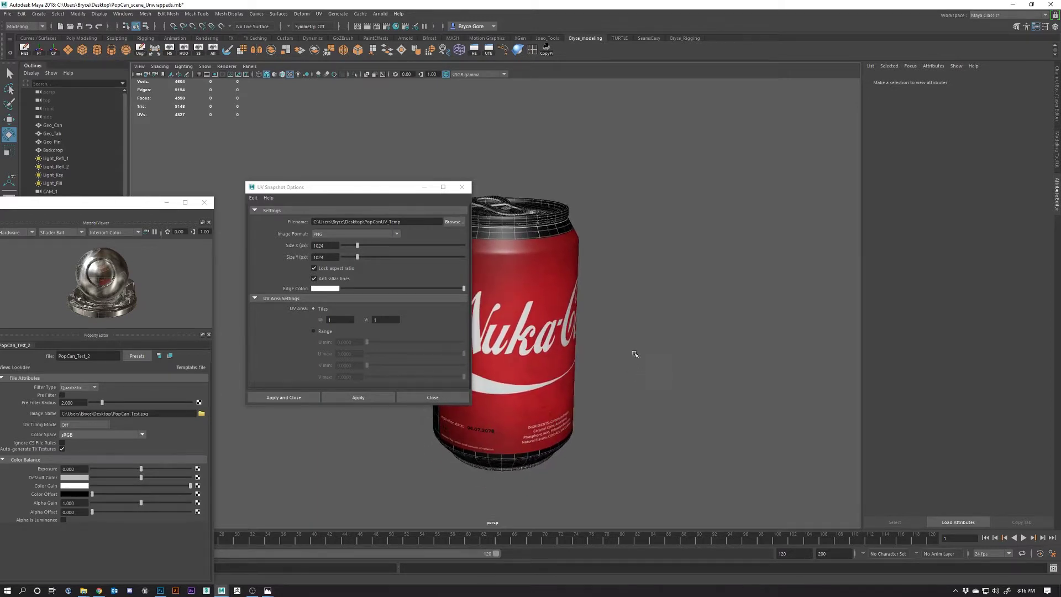
left_click(462, 187)
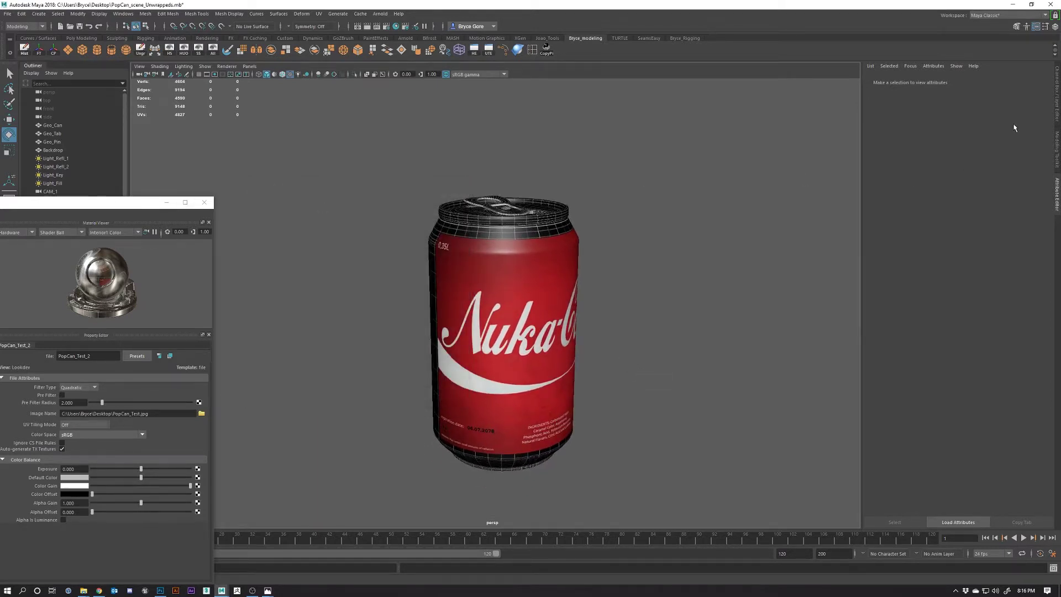
Step: Show the Lights_Camera_and_Backdrop display layer around the can
left_click(1055, 91)
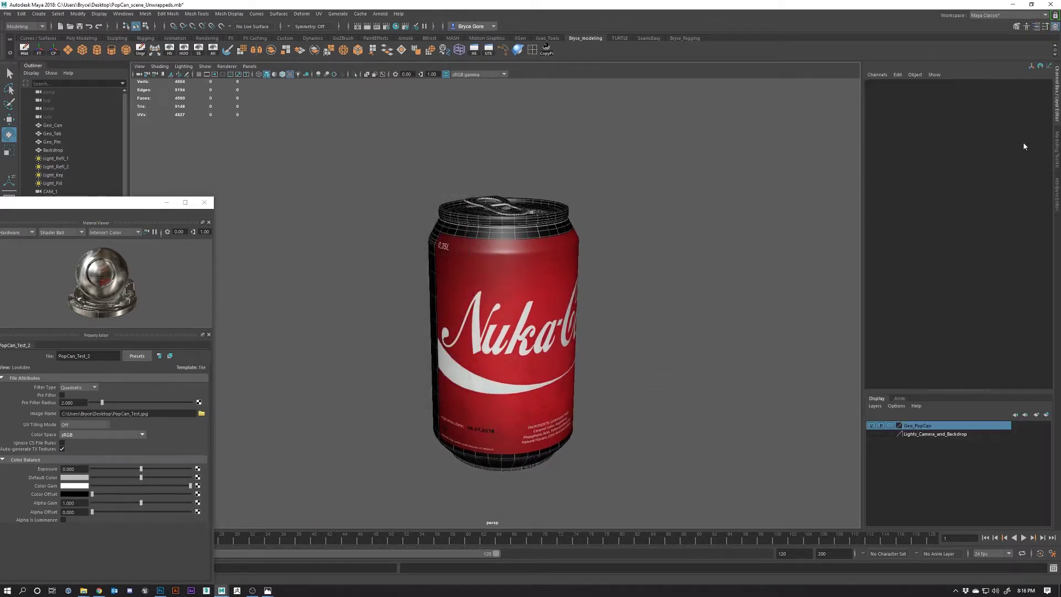
left_click(872, 435)
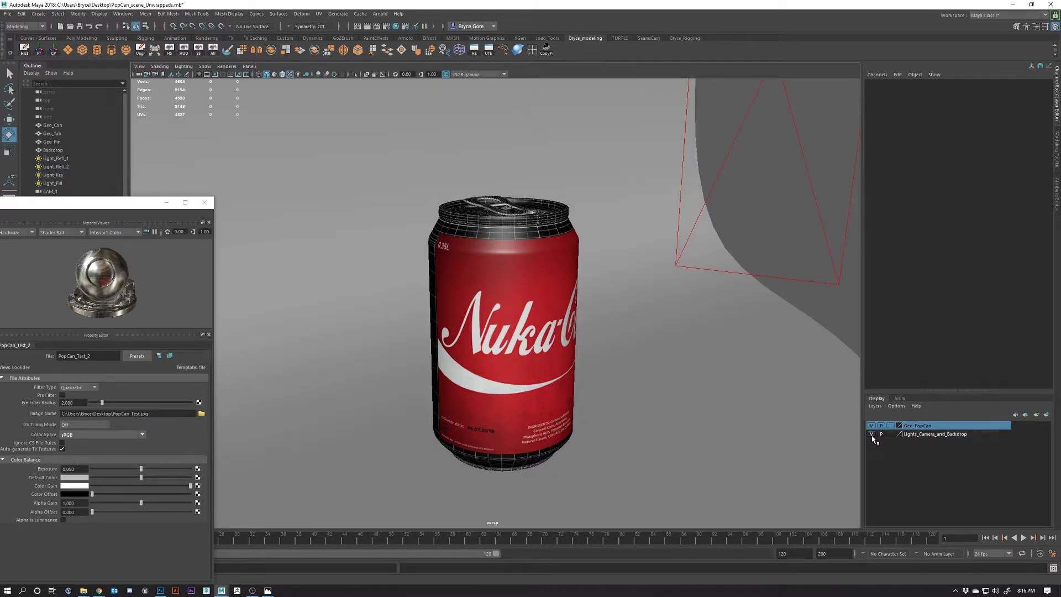
left_click(871, 435)
left_click(872, 435)
scroll(588, 225, "down", 10)
left_click_drag(587, 225, 572, 390)
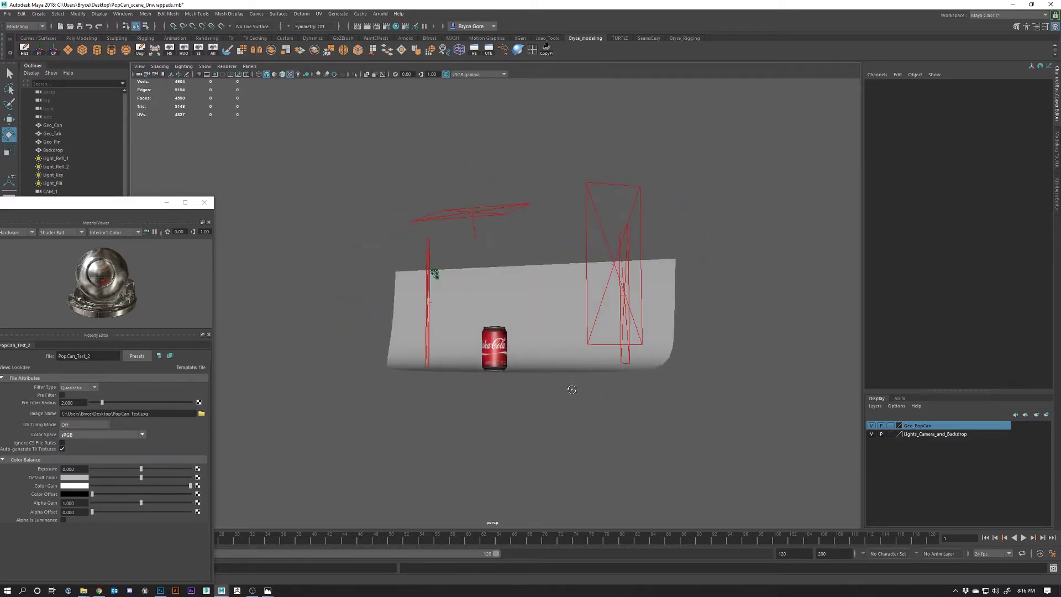
Step: Test-render the can with Arnold from a close perspective view and close the Render View
scroll(686, 385, "up", 8)
mouse_move(685, 385)
left_mouse_down()
mouse_move(657, 359)
mouse_move(680, 385)
left_mouse_up()
scroll(679, 385, "up", 6)
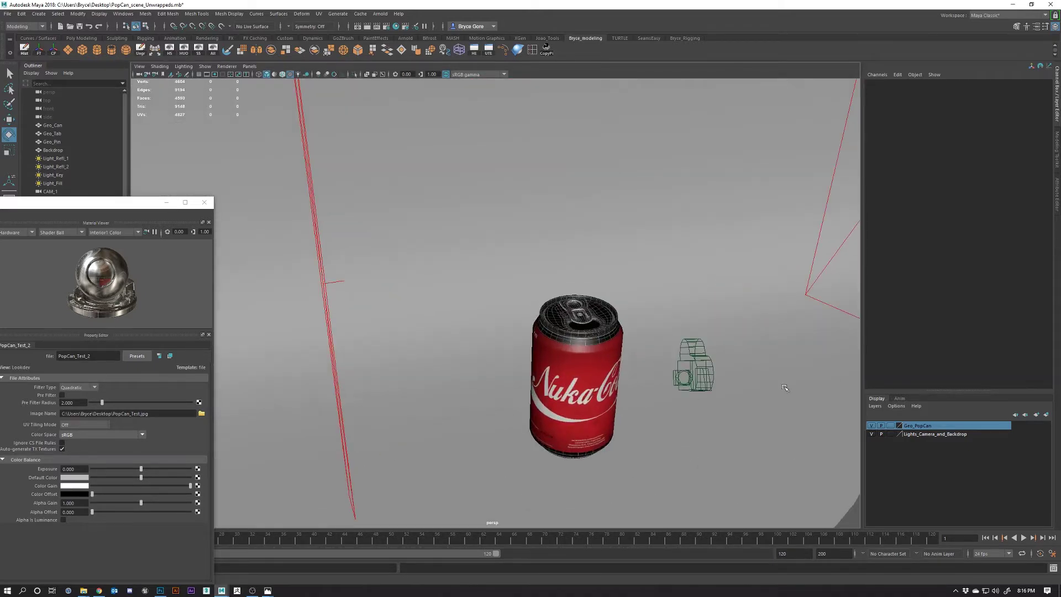
left_click_drag(639, 315, 552, 276)
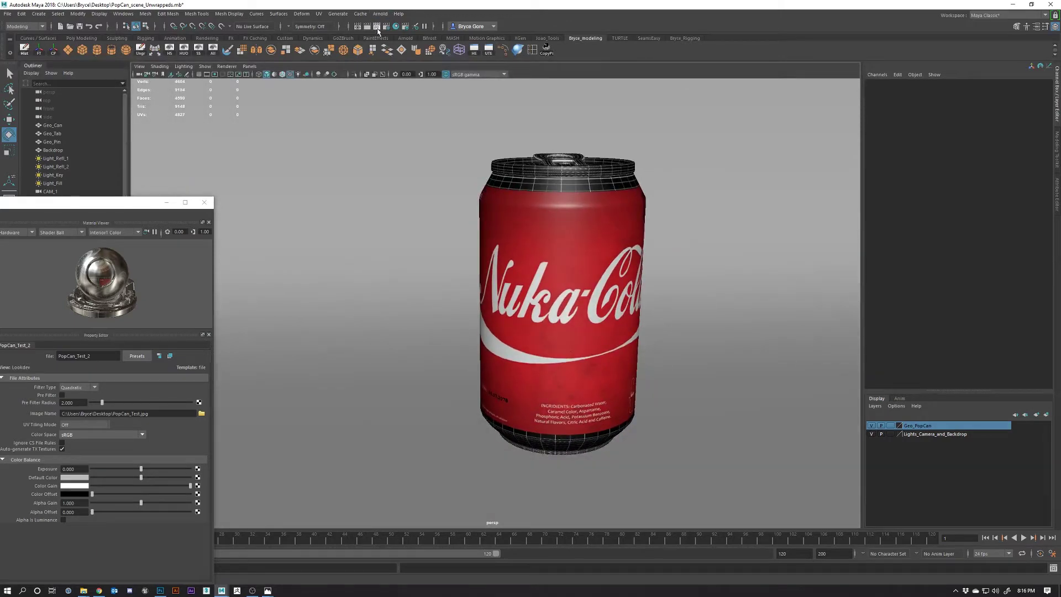
left_click(395, 52)
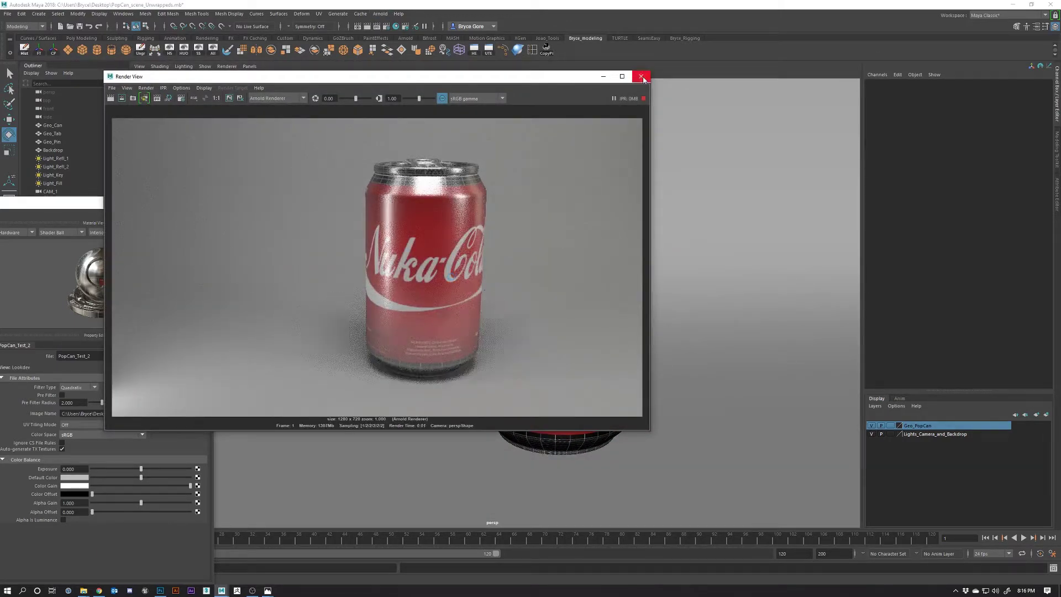
left_click(641, 76)
Step: Switch the viewport to look through the CAM_1 camera
left_click(249, 66)
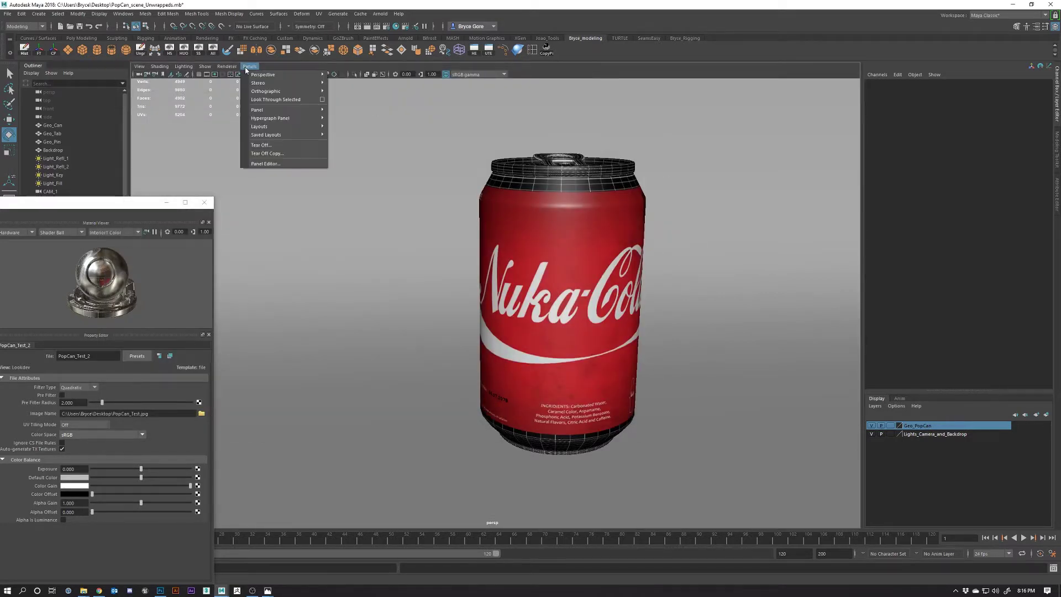
mouse_move(309, 75)
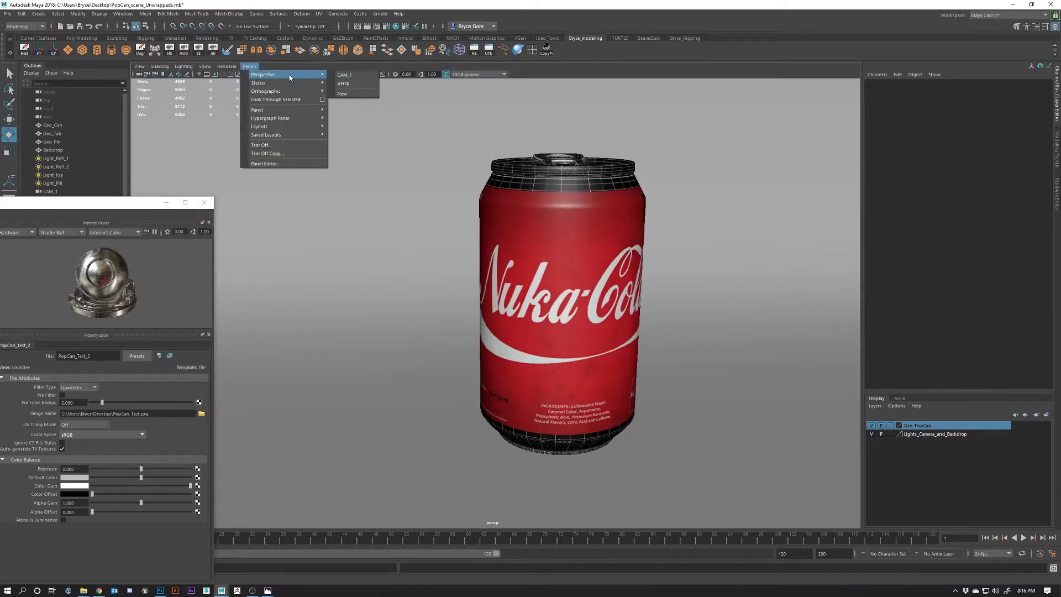
left_click(352, 75)
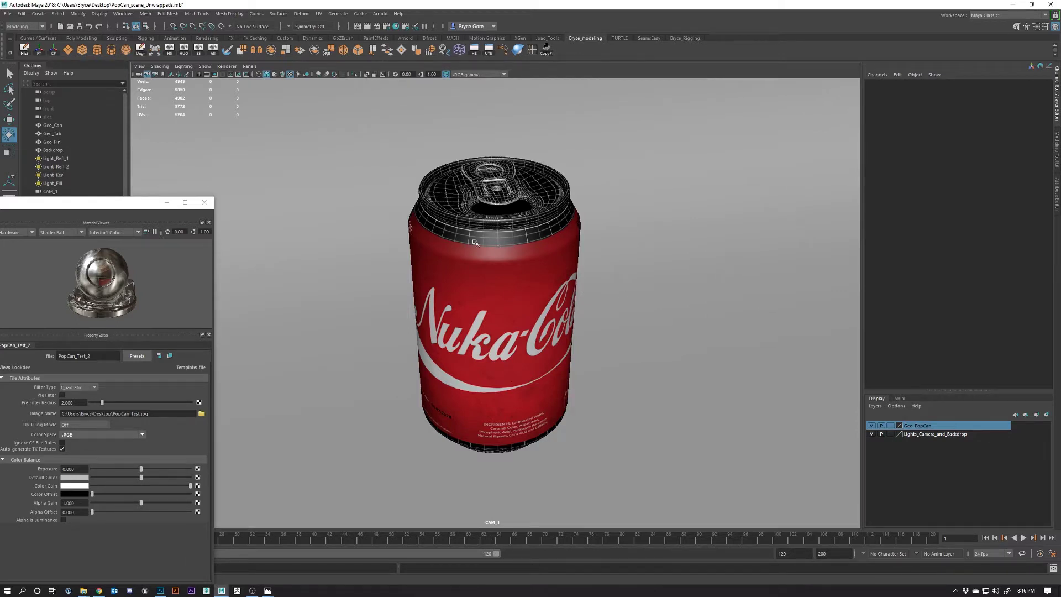
Step: Rotate Geo_Can, Geo_Tab and Geo_Pin together about the vertical axis by about 32 degrees, then select the backdrop instead
left_click(61, 126)
left_click(58, 142, "shift")
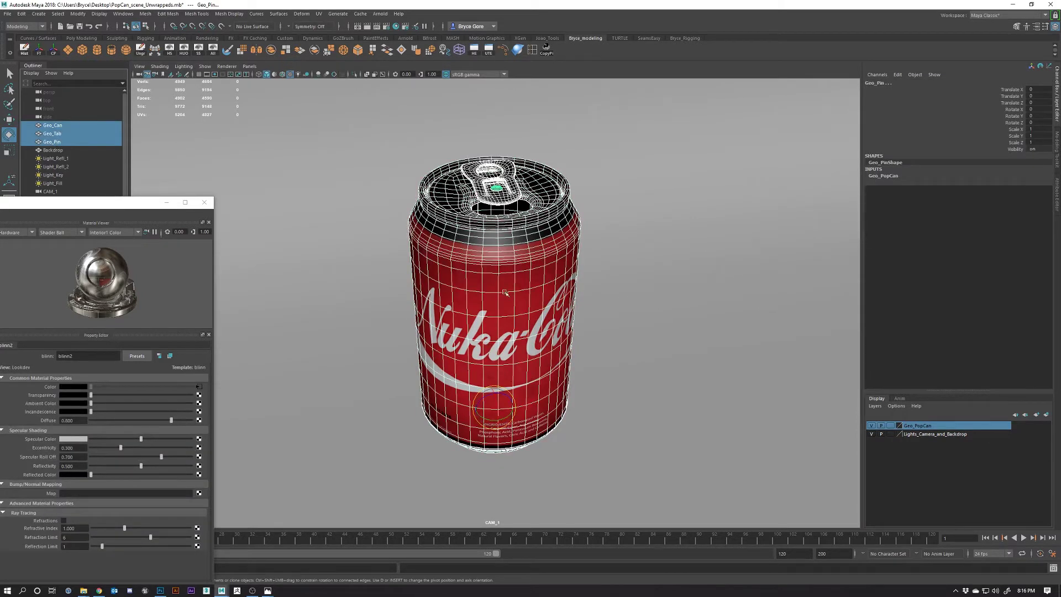
left_click_drag(507, 415, 516, 414)
left_click(658, 334)
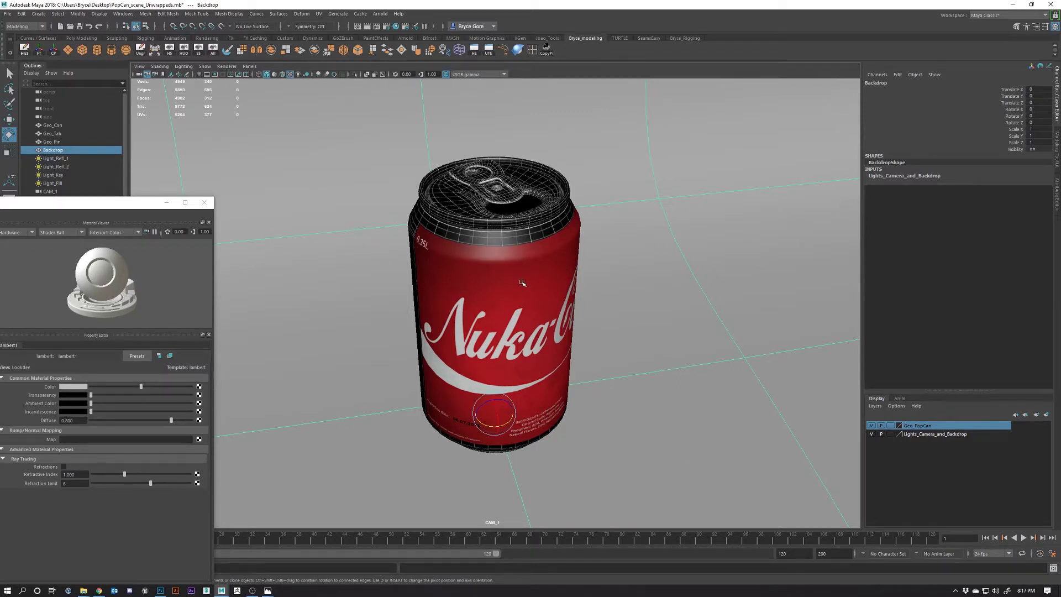
Step: Bring the Hypershade window over the viewport and remove the blinn2 node from its graph without deleting the material
left_click_drag(92, 210, 662, 127)
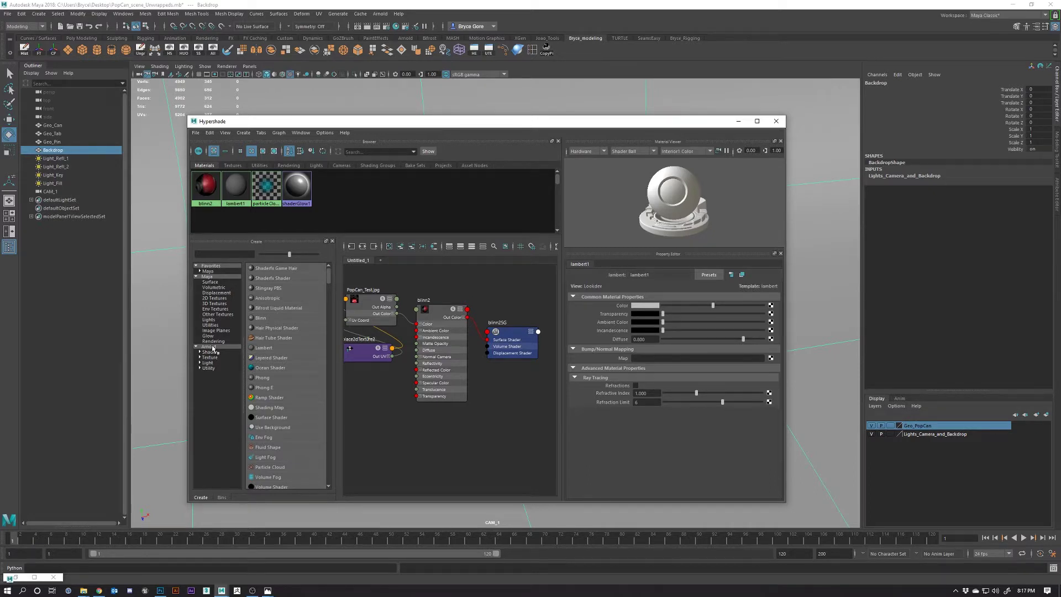
right_click(449, 299)
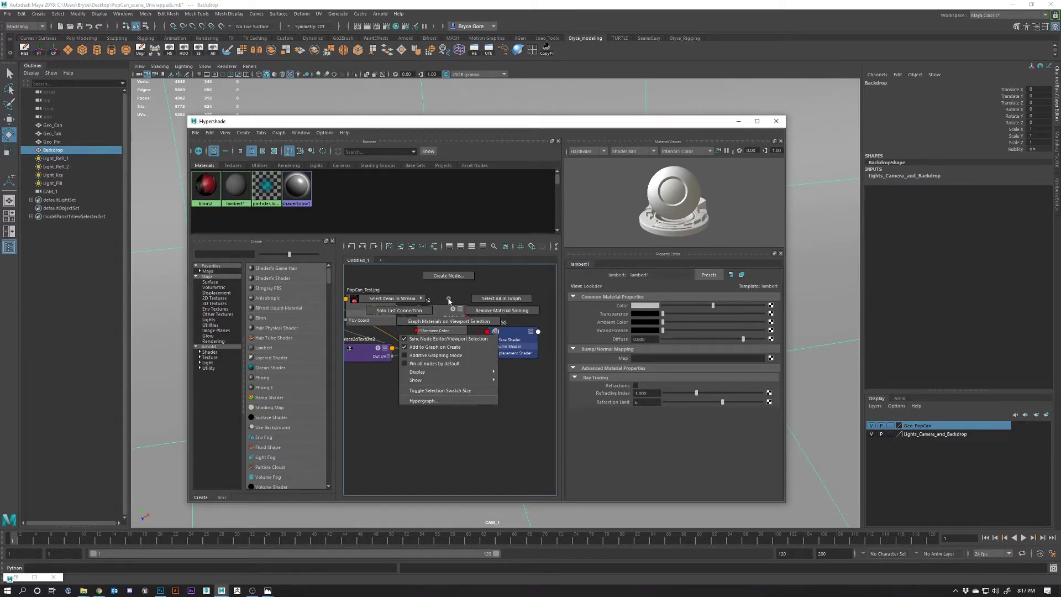
left_click(411, 247)
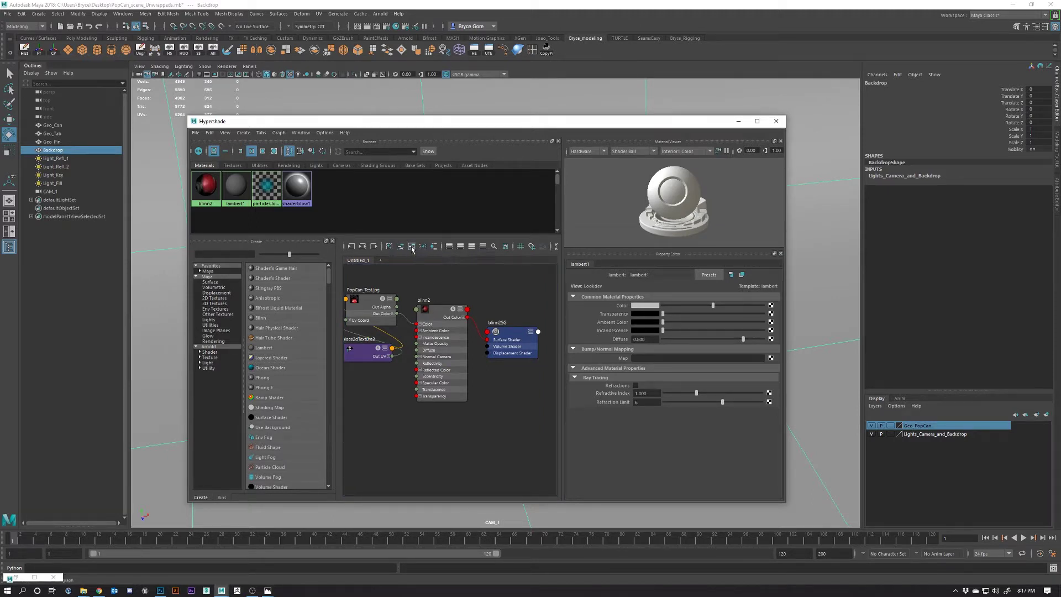
left_click(424, 303)
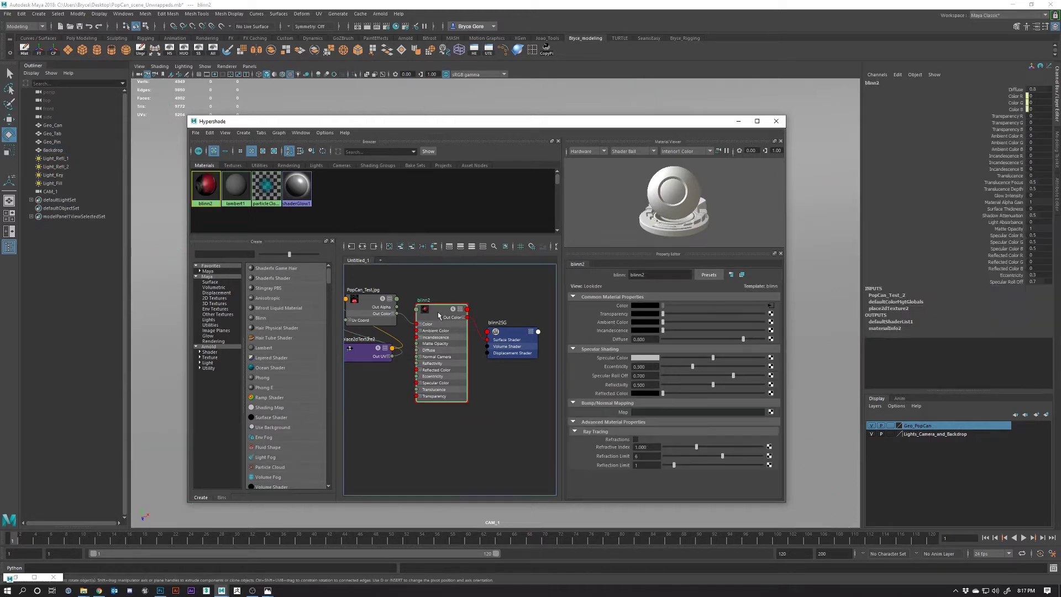
left_click(412, 247)
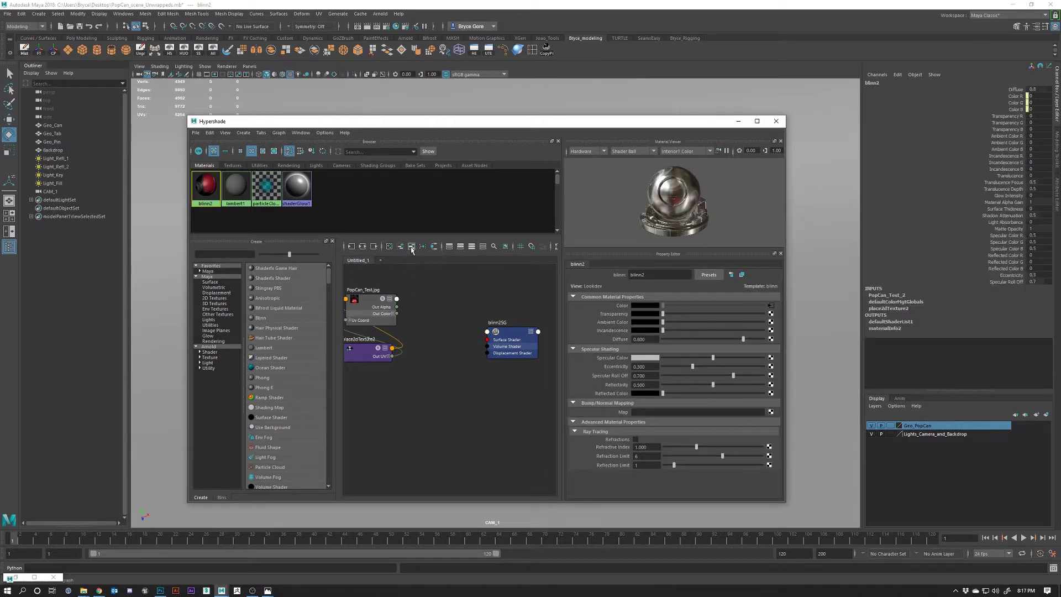
Step: Undo the latest selection changes and the rotation of the can parts
key("ctrl+z")
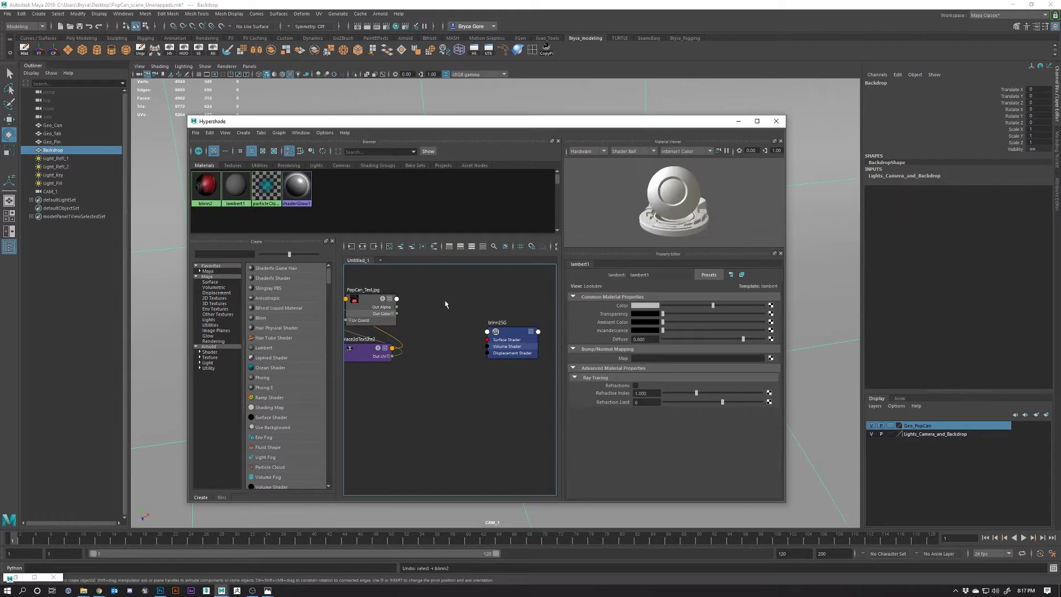
key("ctrl+z")
key("ctrl+z")
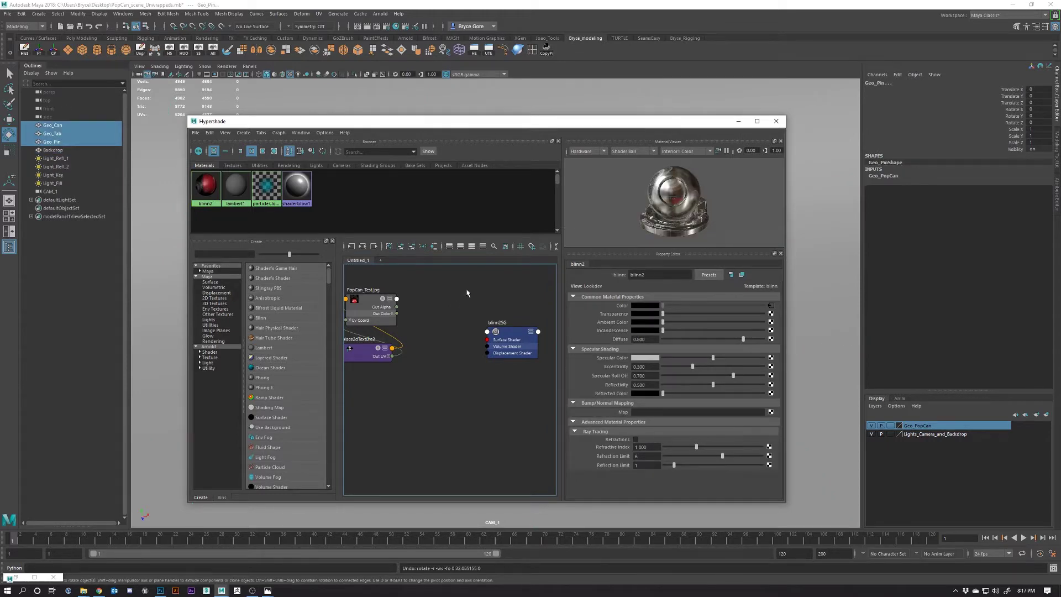
Step: Try to delete the remaining PopCan_Test.jpg, place2dTexture2 and blinn2SG nodes from the Hypershade graph
left_click_drag(644, 125, 623, 130)
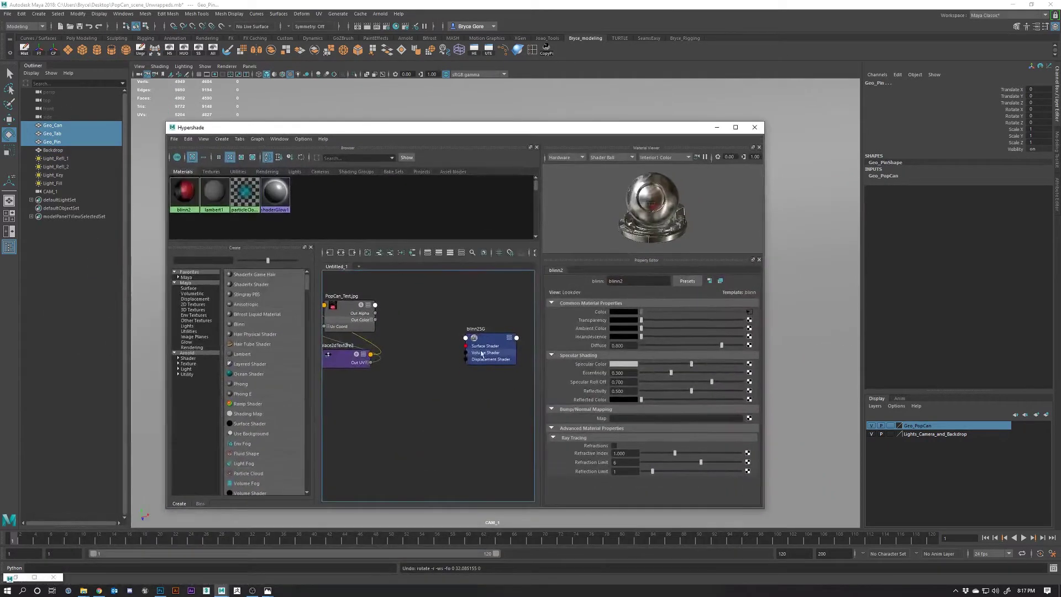
scroll(414, 365, "down", 6)
scroll(414, 364, "up", 8)
scroll(406, 362, "down", 6)
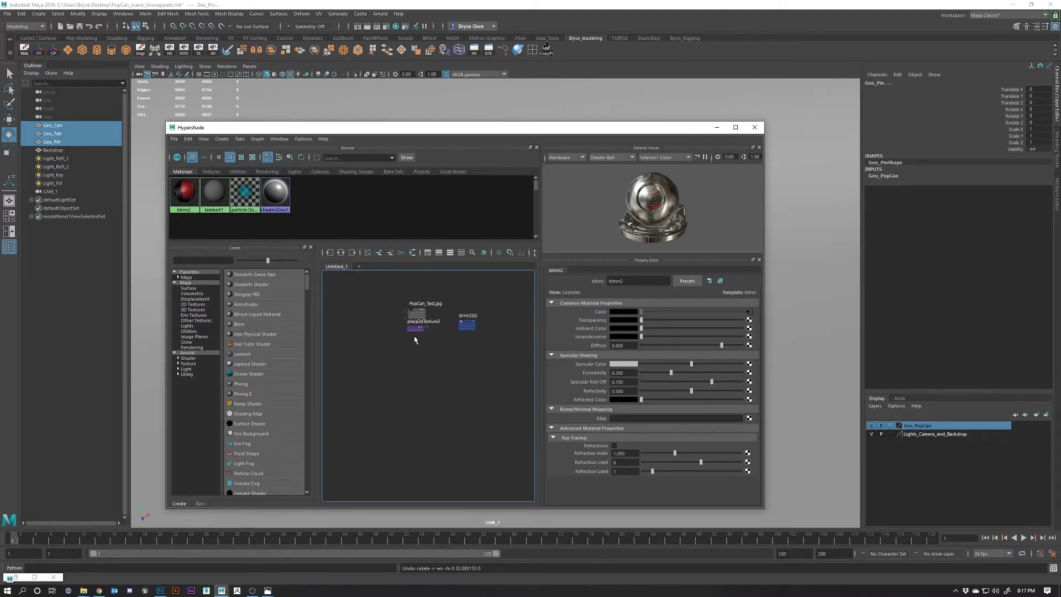
left_click_drag(501, 385, 473, 288)
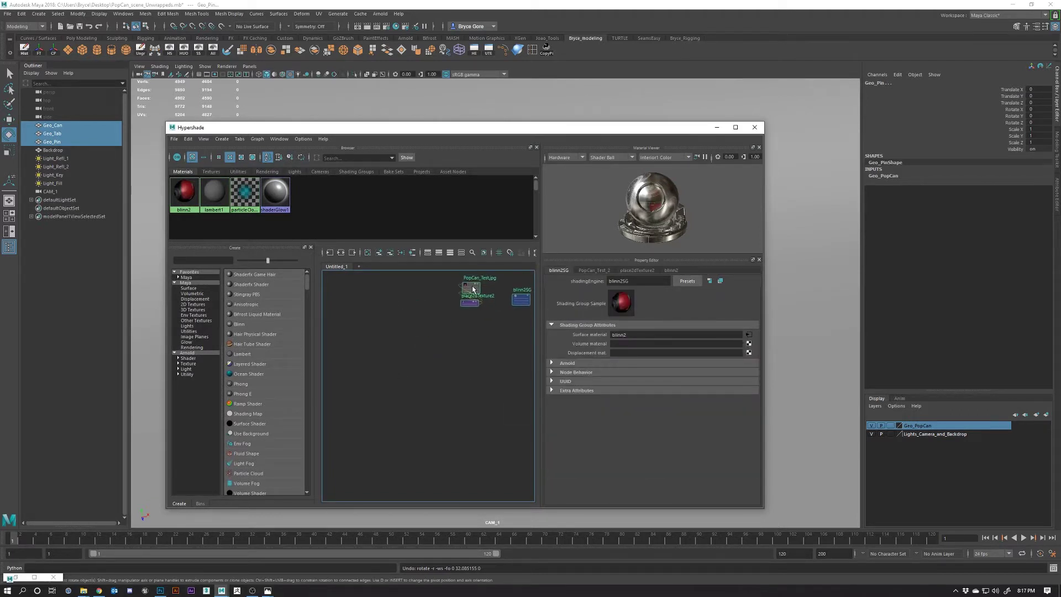
key("Delete")
key("ctrl+z")
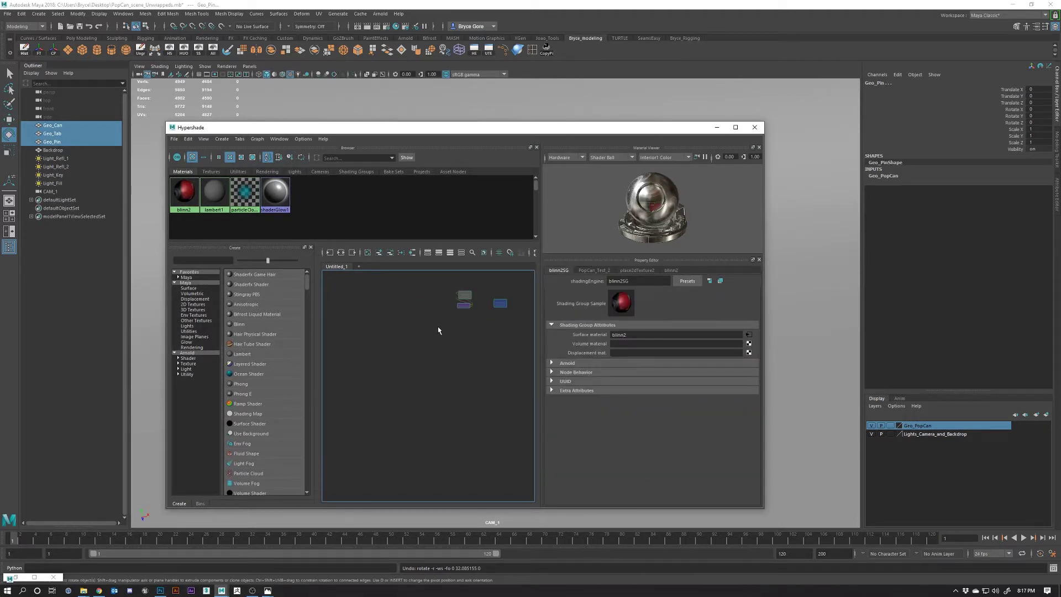
Step: Create an Arnold aiStandardSurface shader and frame its node in the Hypershade graph
left_click(188, 354)
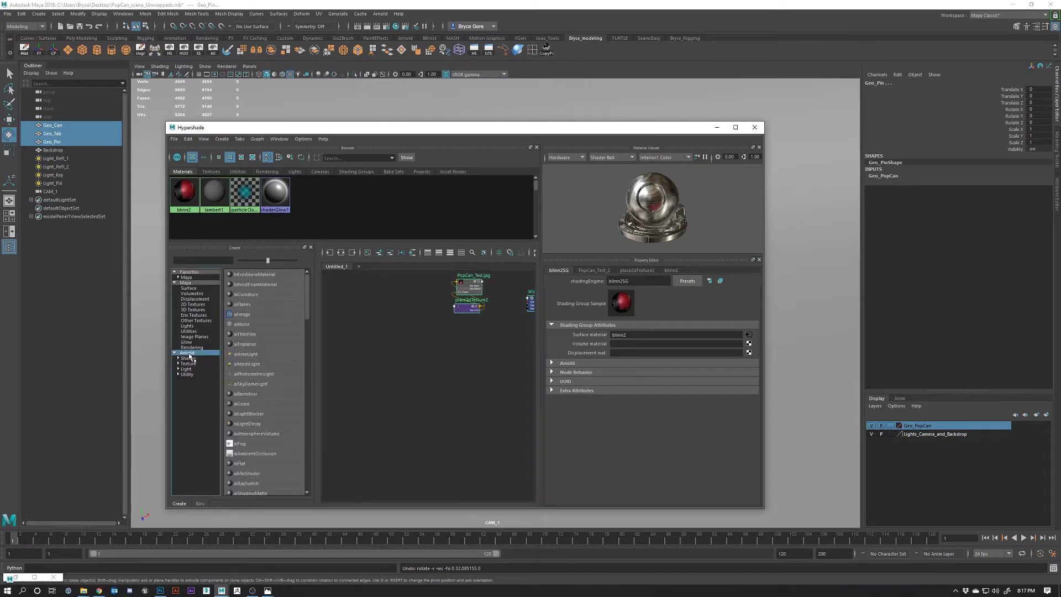
left_click(188, 358)
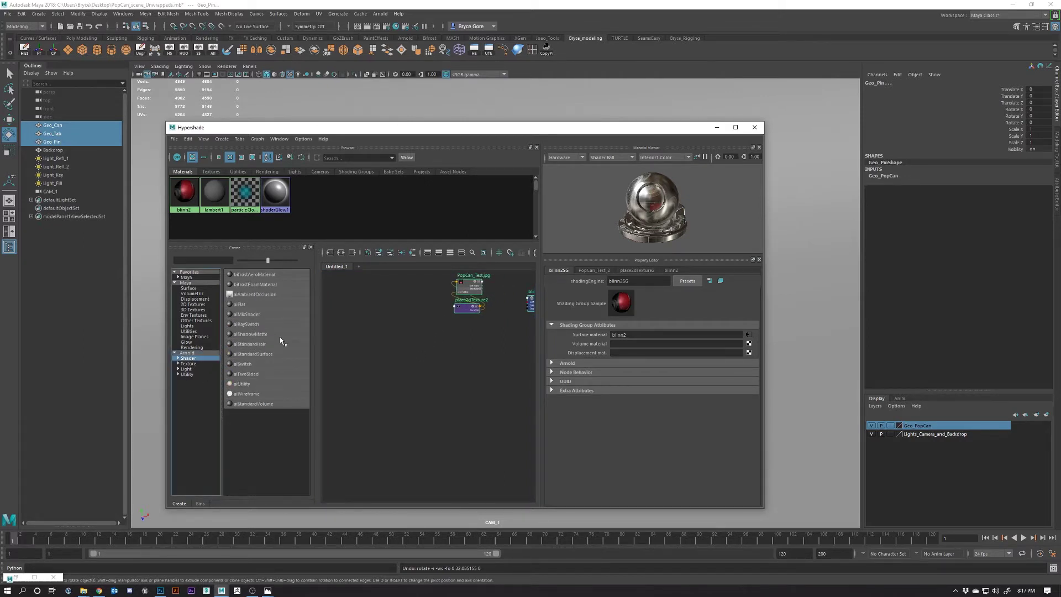
left_click(255, 354)
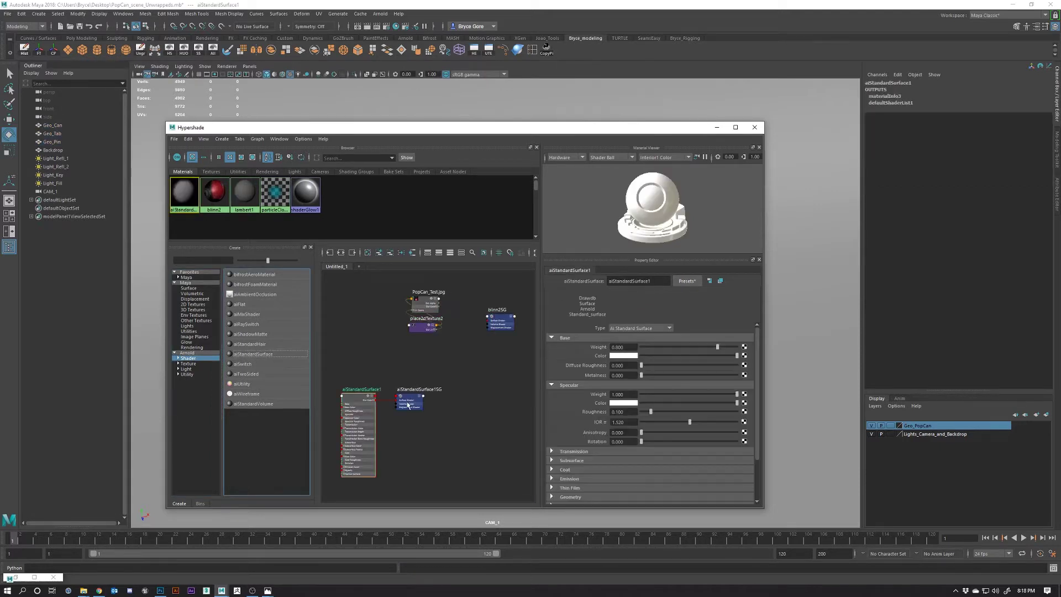
scroll(379, 421, "up", 5)
scroll(391, 419, "down", 5)
key("f")
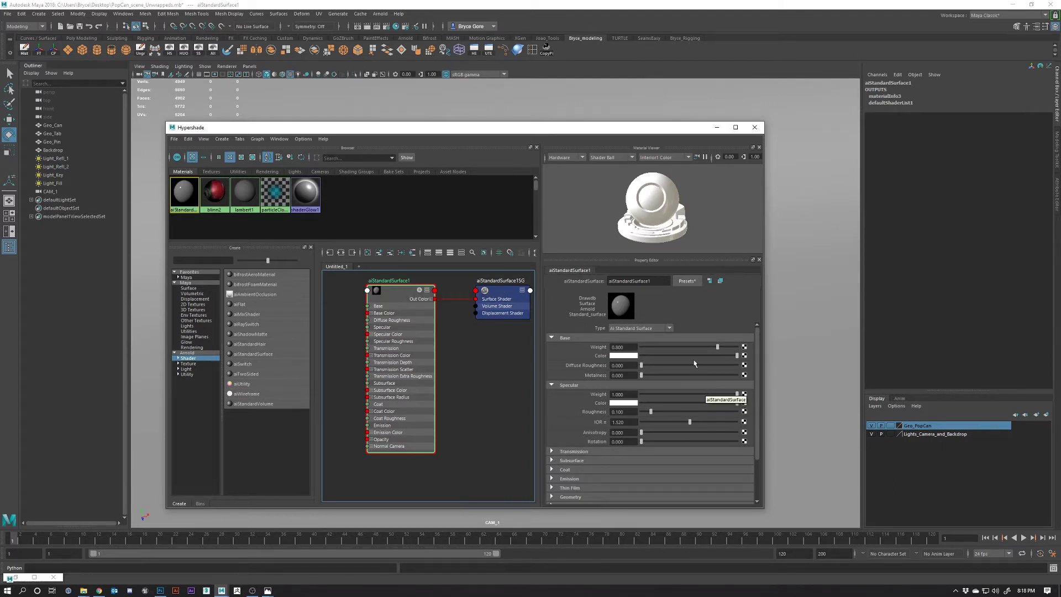
Step: Set the Material Viewer's renderer to Arnold and enlarge the Hypershade window and its preview area
left_click_drag(651, 208, 681, 212)
left_click(568, 159)
left_click(562, 176)
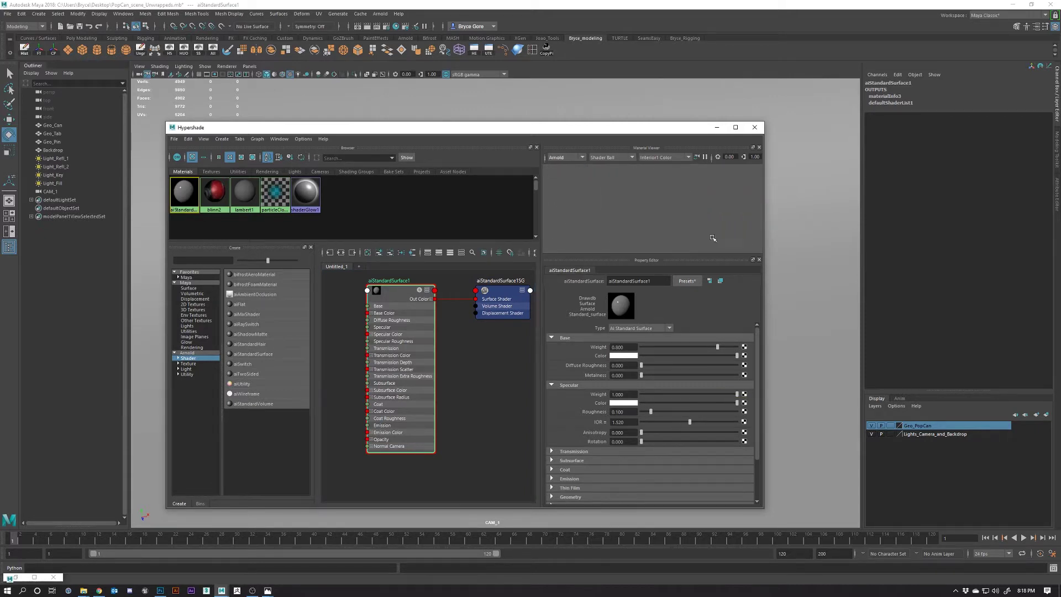
left_click_drag(768, 252, 824, 252)
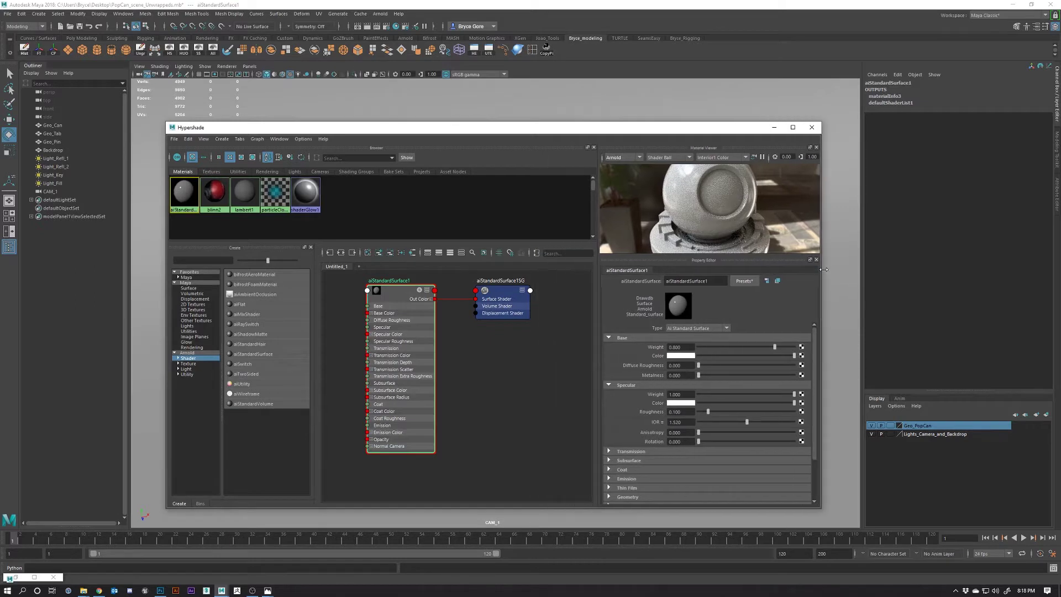
left_click_drag(752, 254, 752, 326)
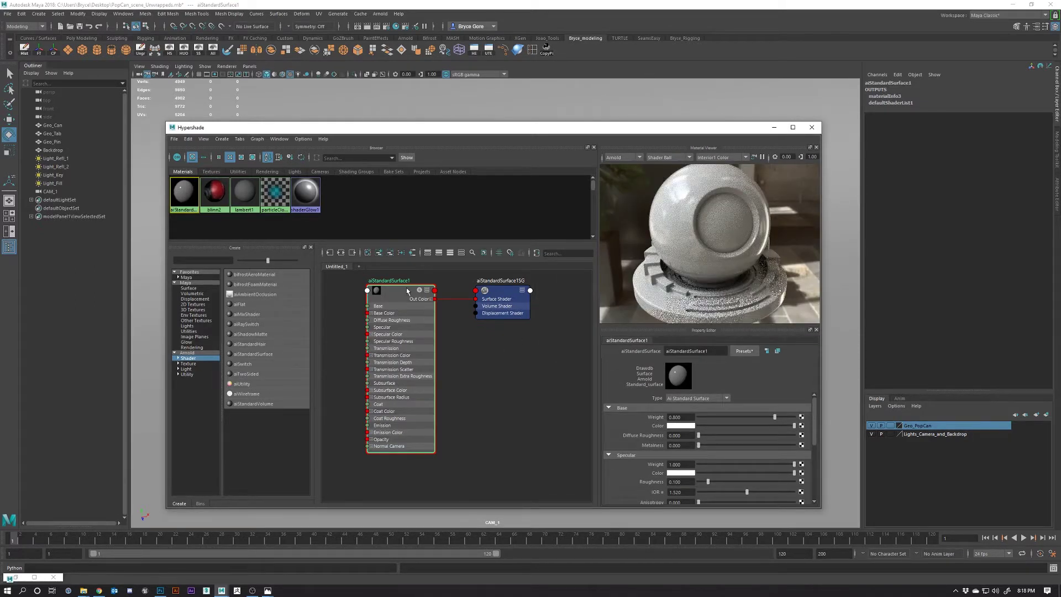
Step: Reposition the aiStandardSurface1 node in the graph and keep Shader Ball as the preview geometry
left_click_drag(405, 293, 430, 294)
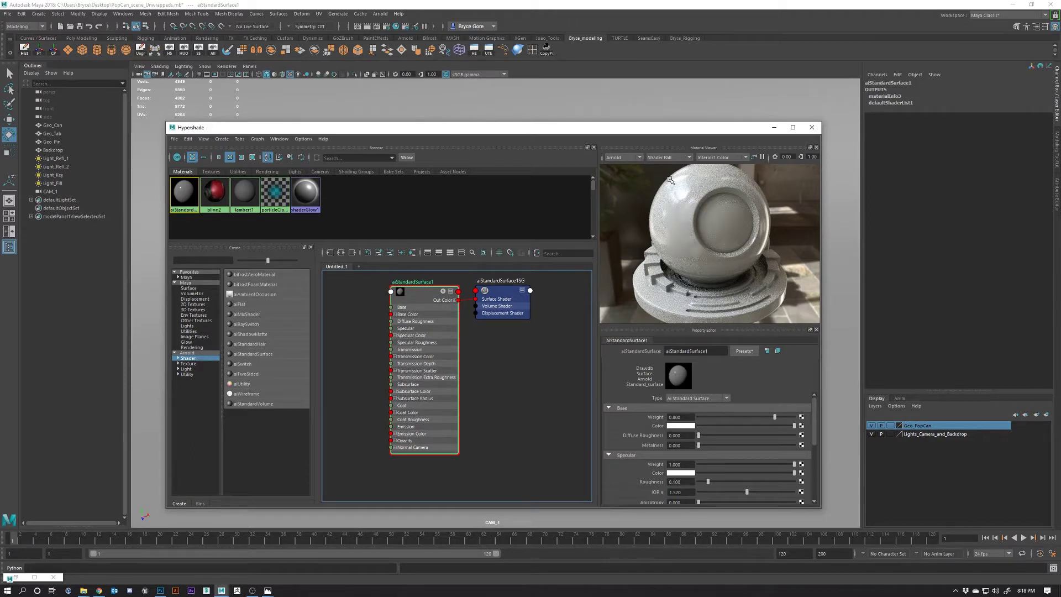
left_click(688, 158)
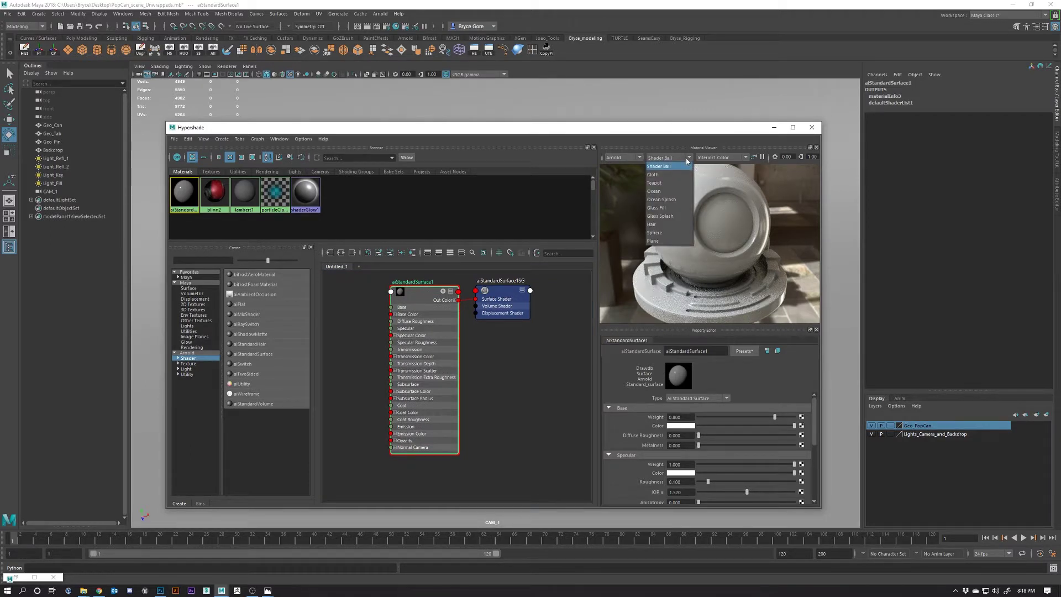
left_click(675, 166)
left_click_drag(419, 290, 415, 293)
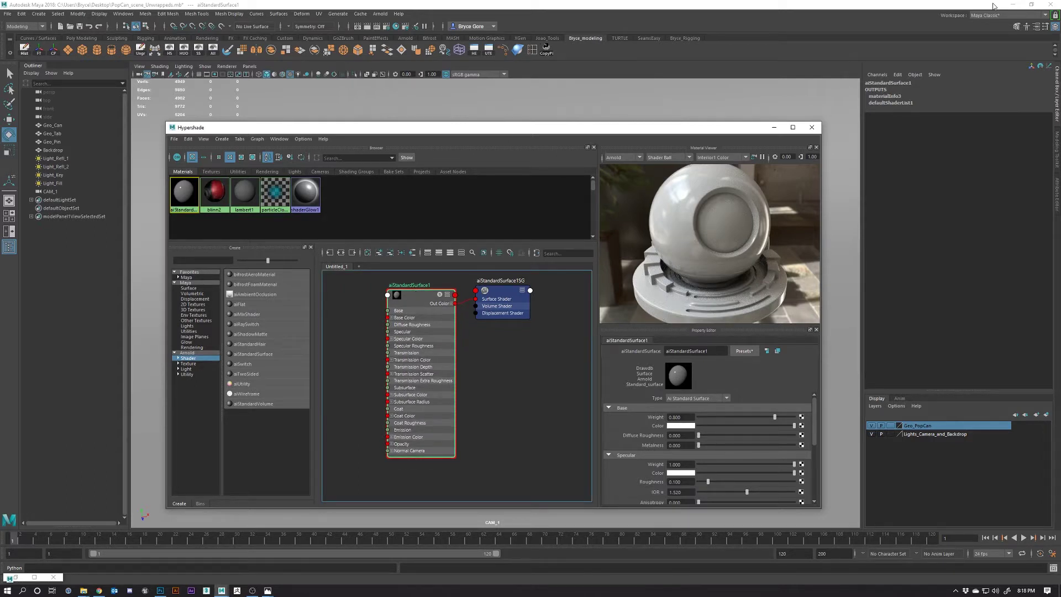
Step: Shrink the main Maya window to reveal the desktop texture files, and close the UV Editor
left_click(1009, 5)
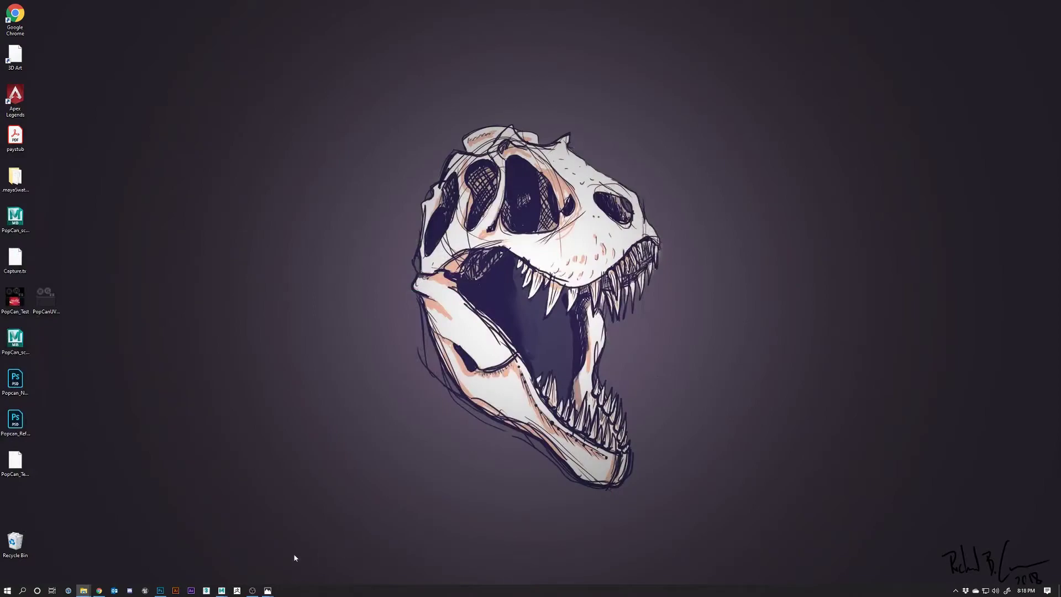
mouse_move(222, 589)
left_click(272, 565)
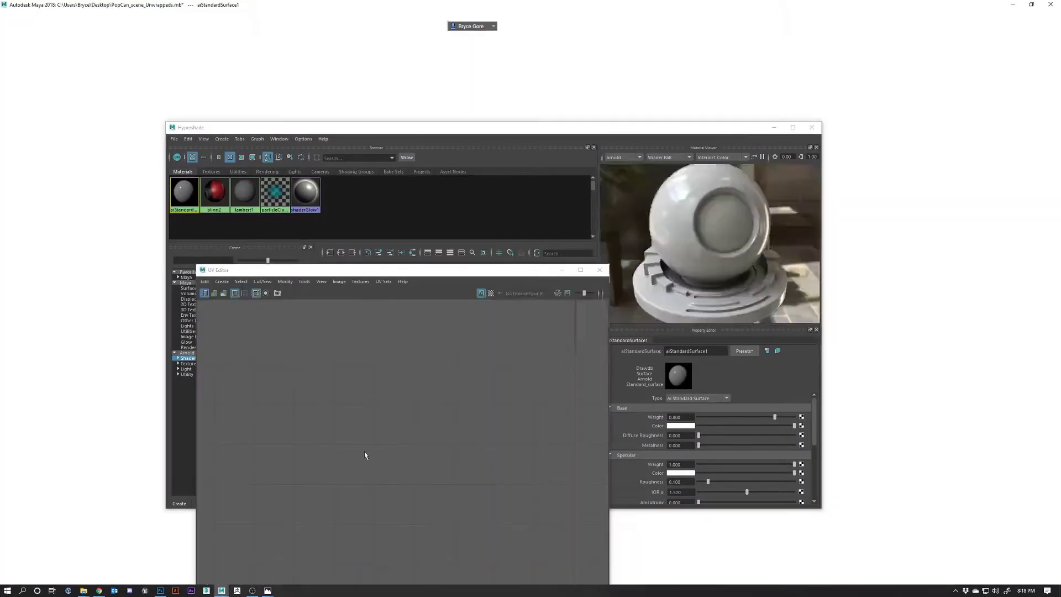
left_click_drag(703, 18, 684, 16)
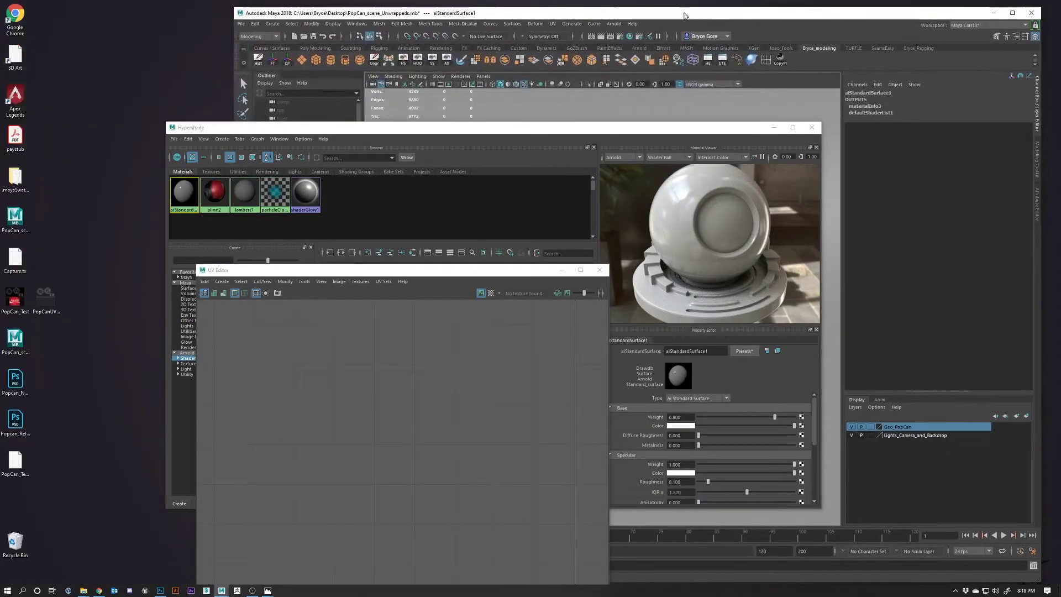
left_click(599, 271)
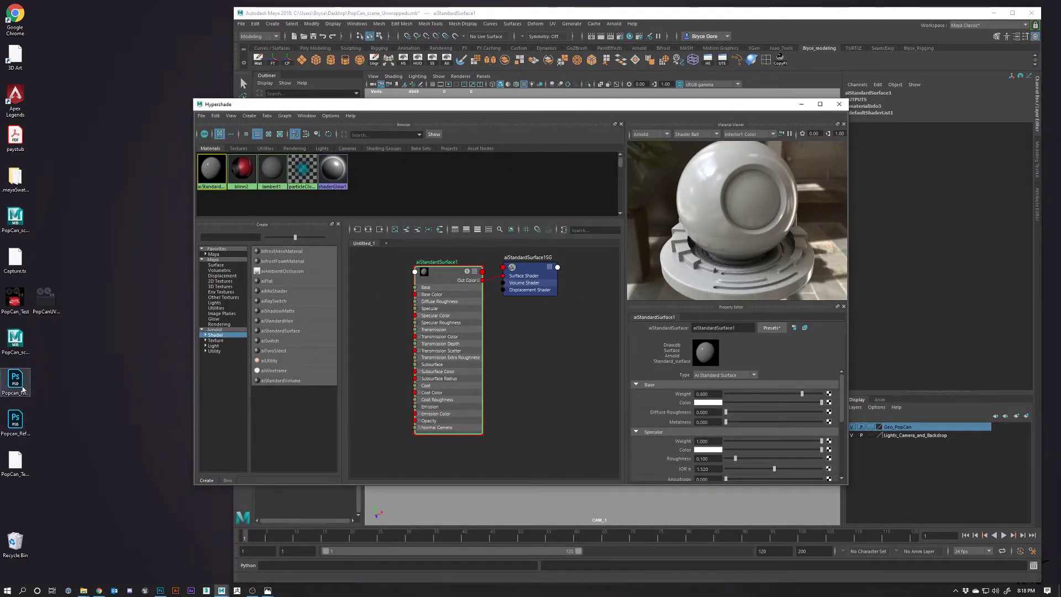
Step: Import Popcan_Reflection.psd from the desktop into the Hypershade graph and space its nodes apart from aiStandardSurface1
left_click(17, 420)
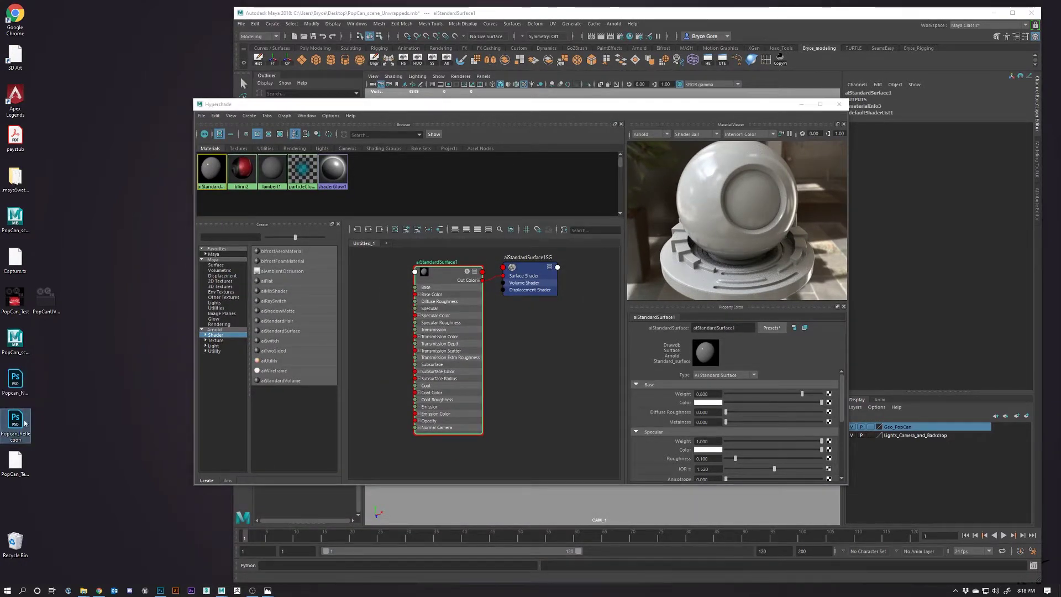
left_click_drag(20, 421, 387, 309)
left_click_drag(482, 335, 392, 383)
left_click_drag(389, 316, 339, 317)
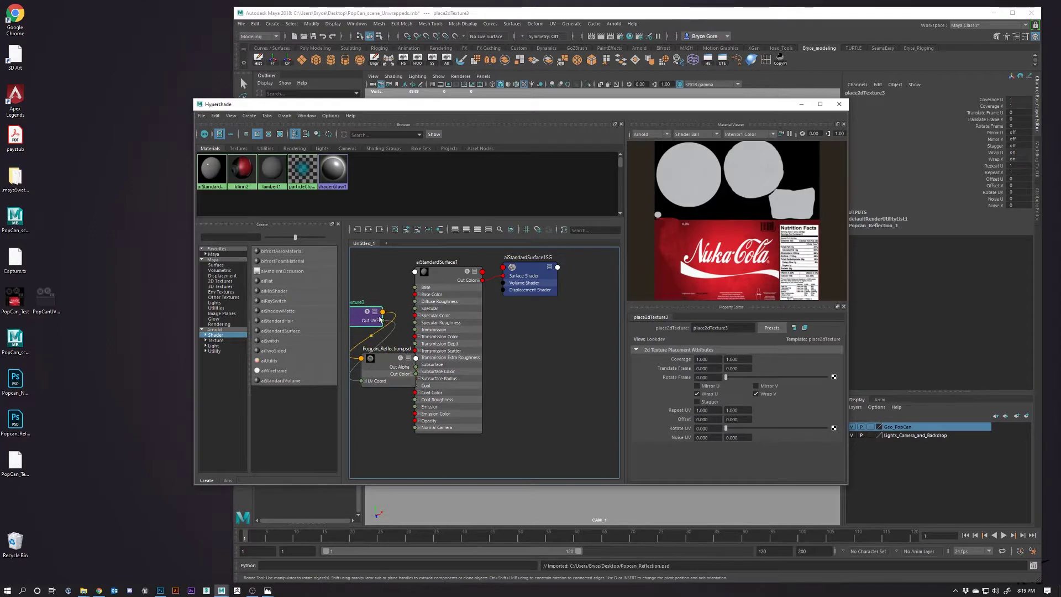
left_click_drag(447, 270, 470, 289)
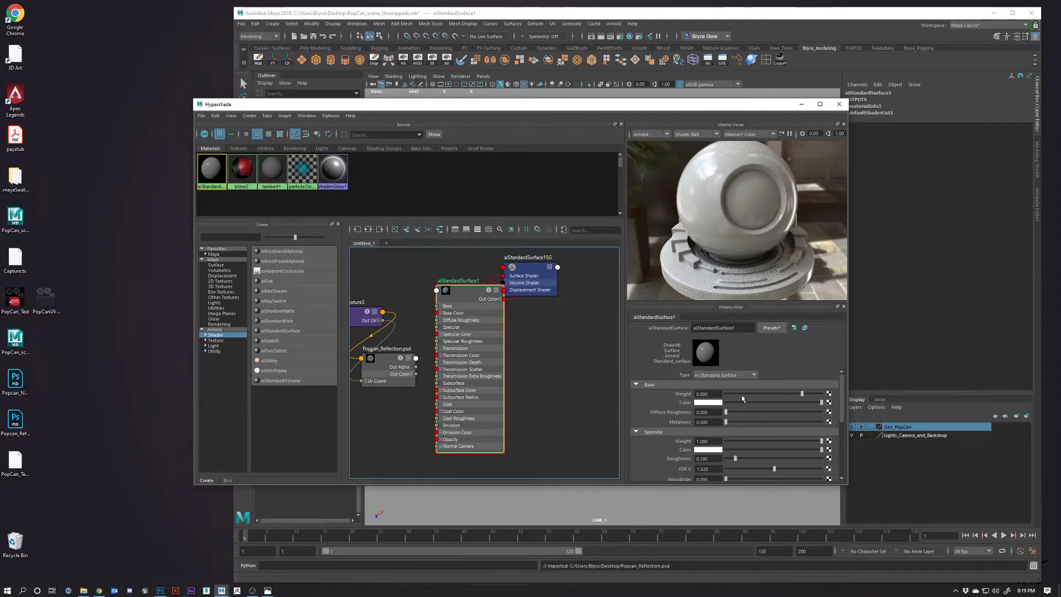
scroll(742, 398, "down", 3)
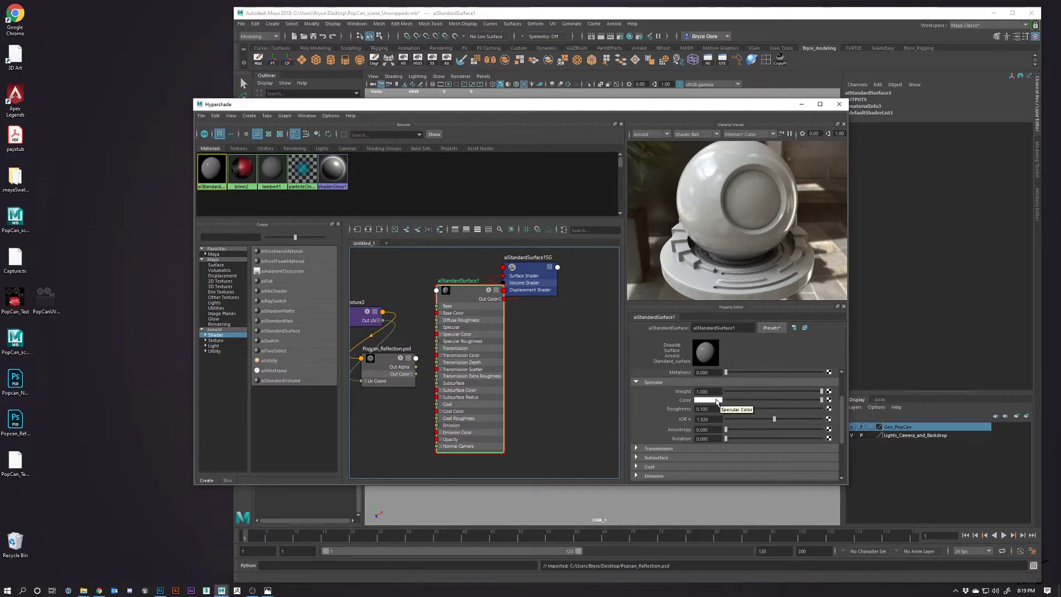
left_click(828, 400)
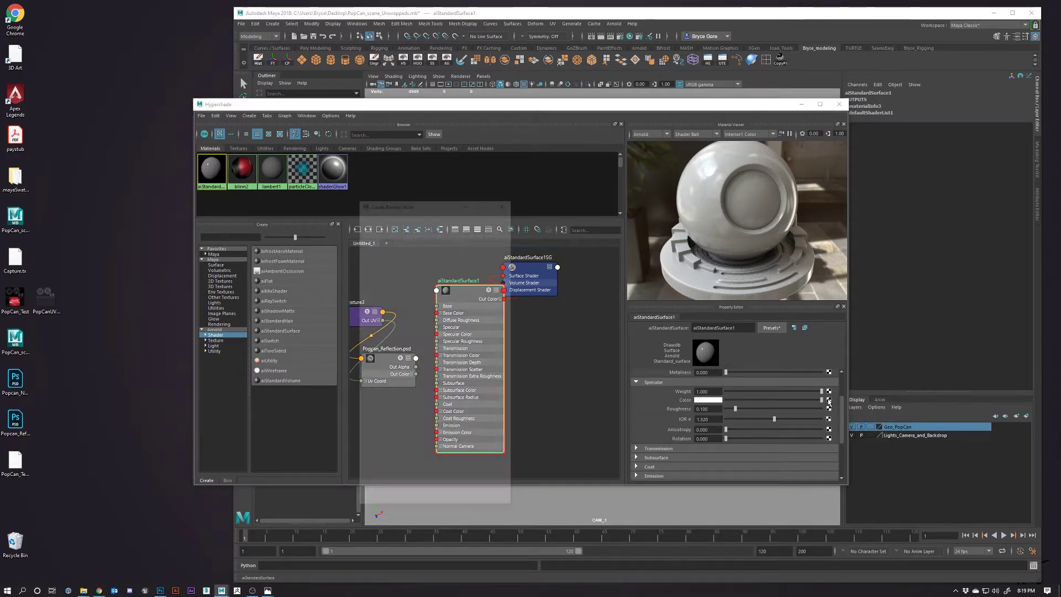
left_click(433, 271)
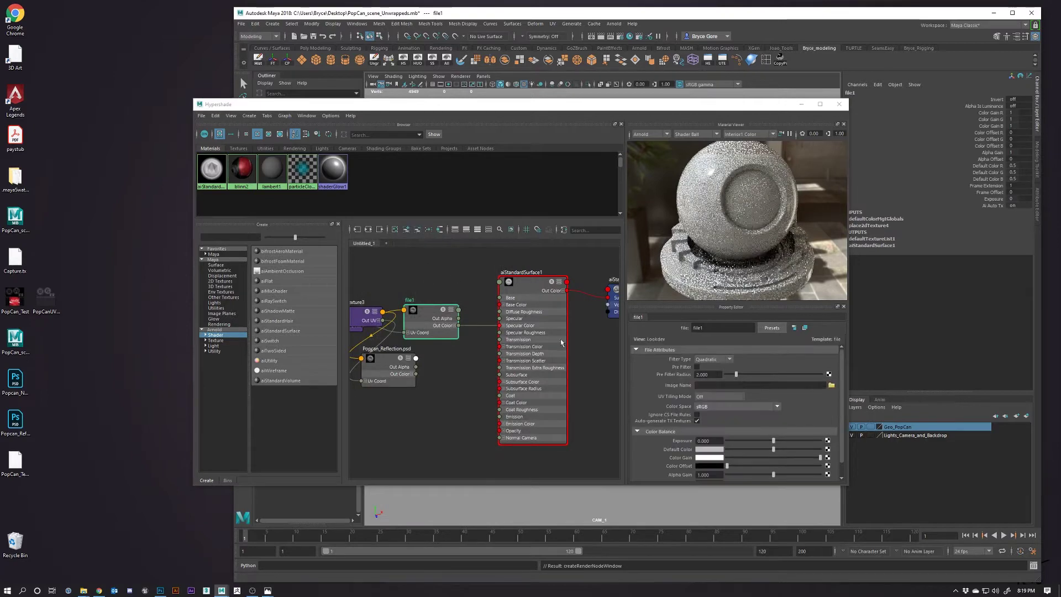
left_click(831, 385)
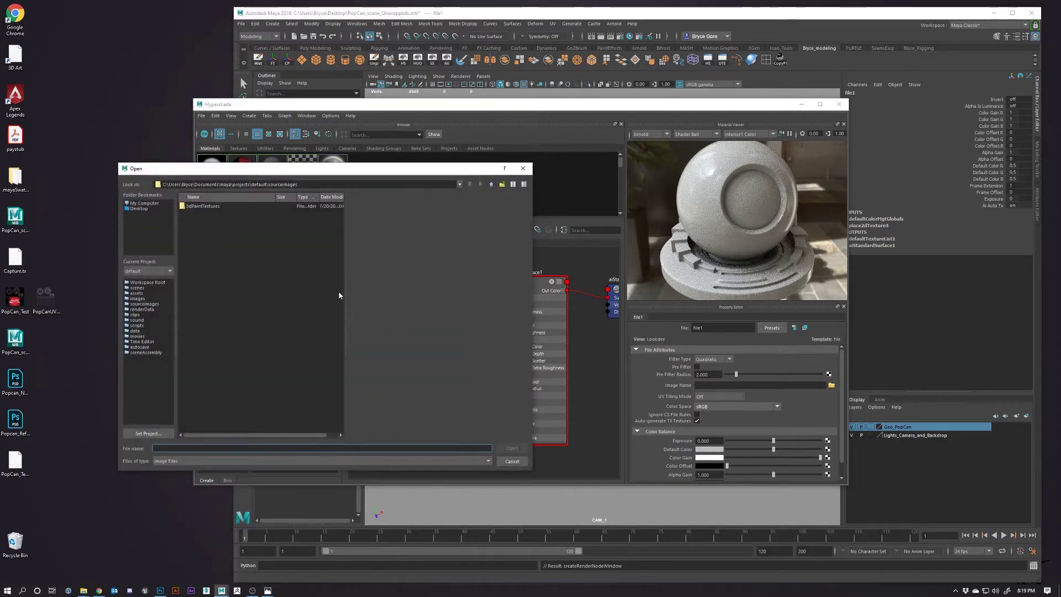
left_click(523, 168)
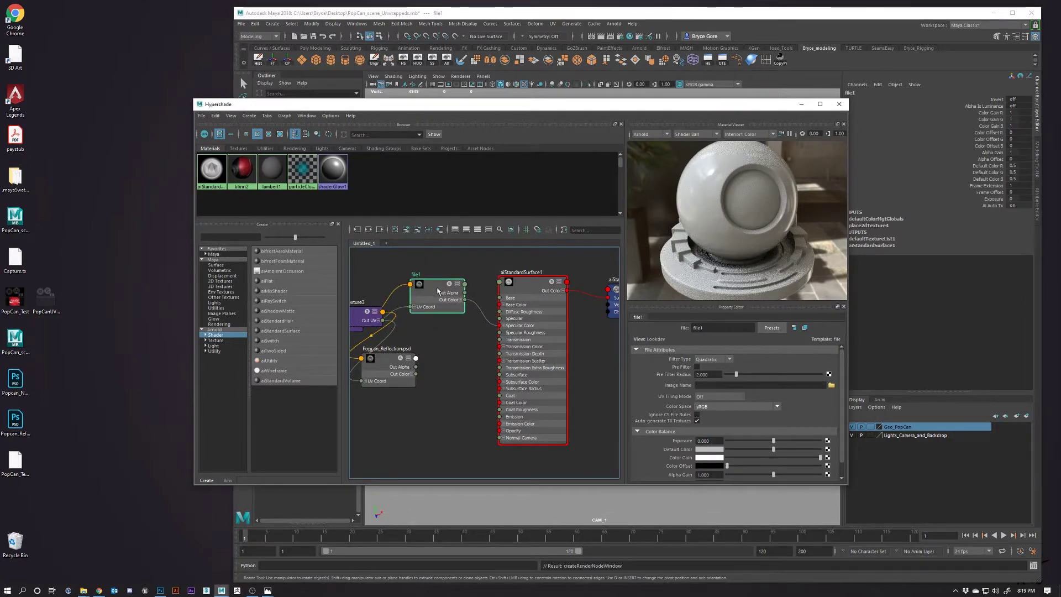
key("ctrl+z")
Step: Connect the Out Color of Popcan_Reflection.psd to the Specular Color of aiStandardSurface1 and orbit the shader ball preview
left_click_drag(413, 375, 499, 326)
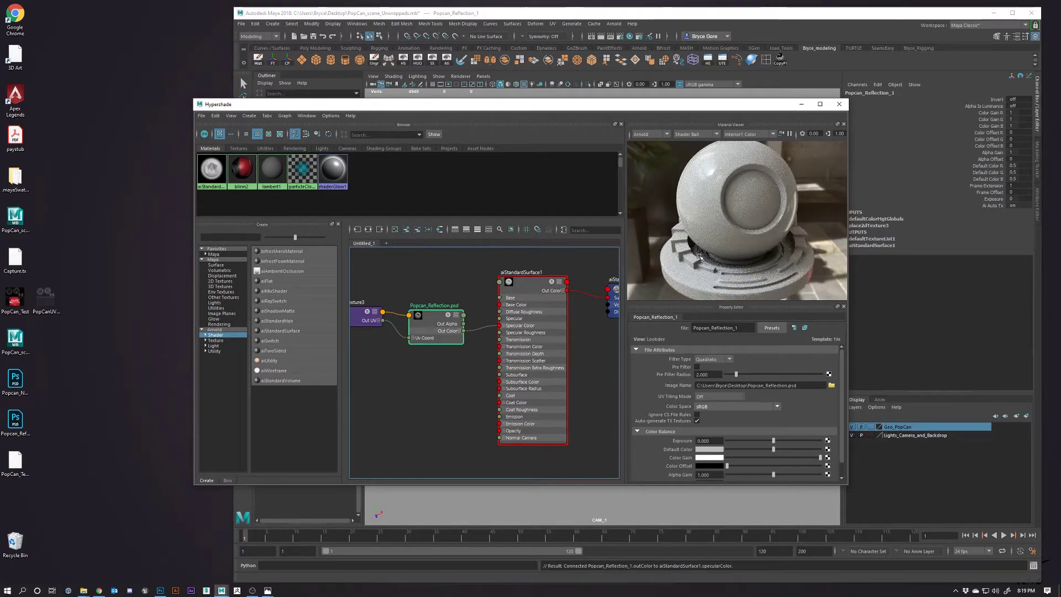
left_click_drag(700, 255, 790, 166)
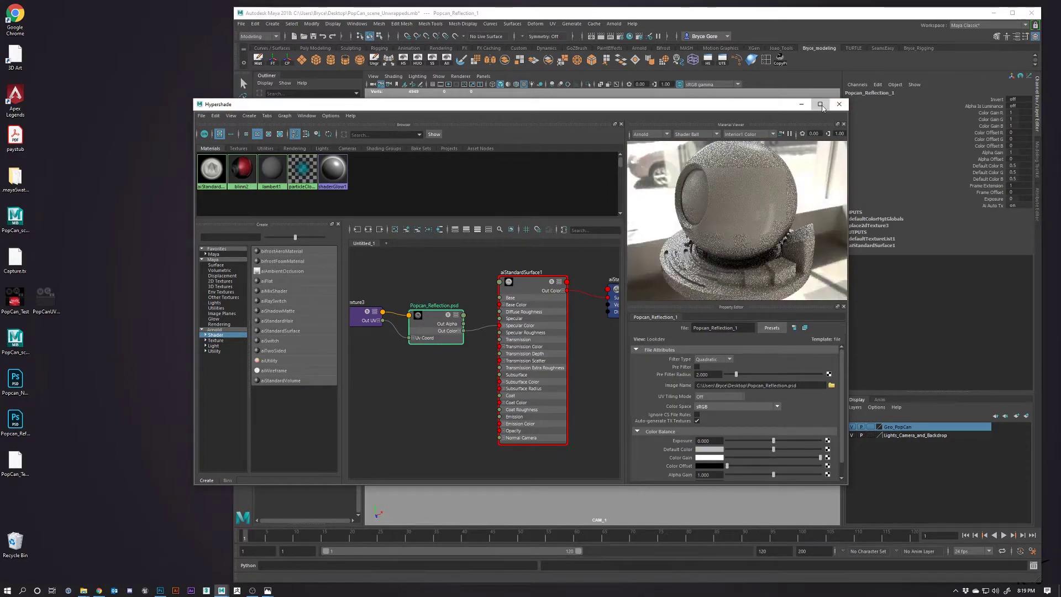
Step: Maximize the Hypershade, frame the node network, and widen the material preview and attribute area
left_click(820, 105)
key("f")
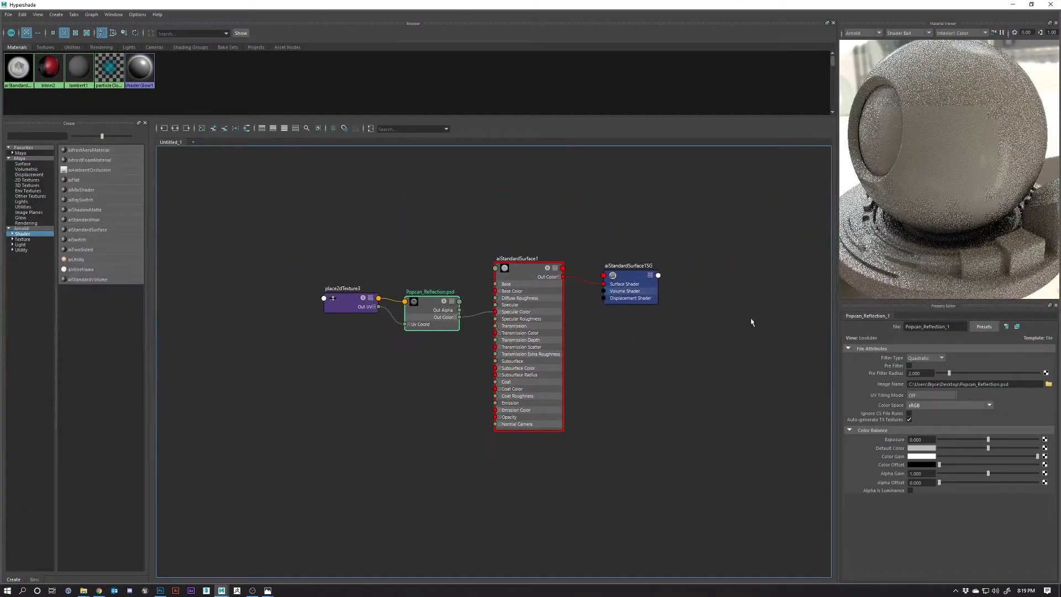
left_click_drag(837, 326, 658, 326)
scroll(531, 338, "up", 3)
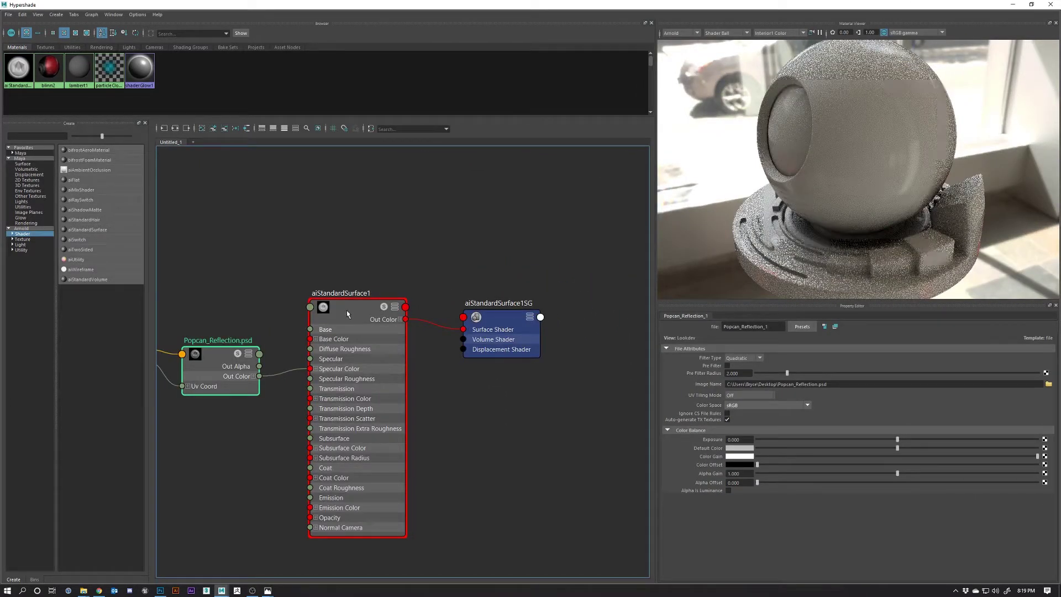
left_click_drag(347, 314, 390, 300)
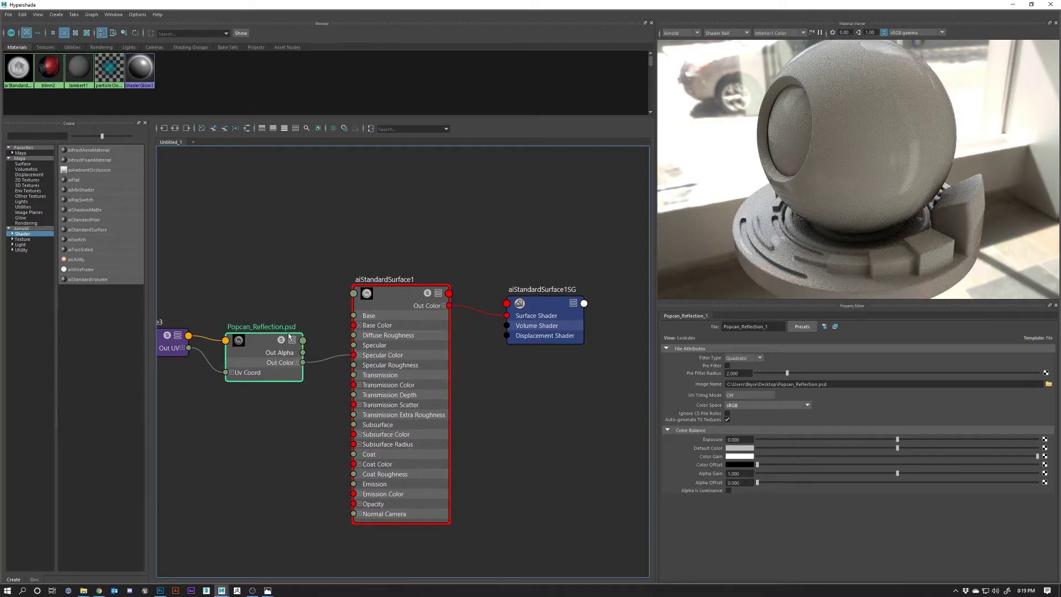
Step: Set the Metalness of aiStandardSurface1 to 1.000 and its base color to black
left_click(401, 297)
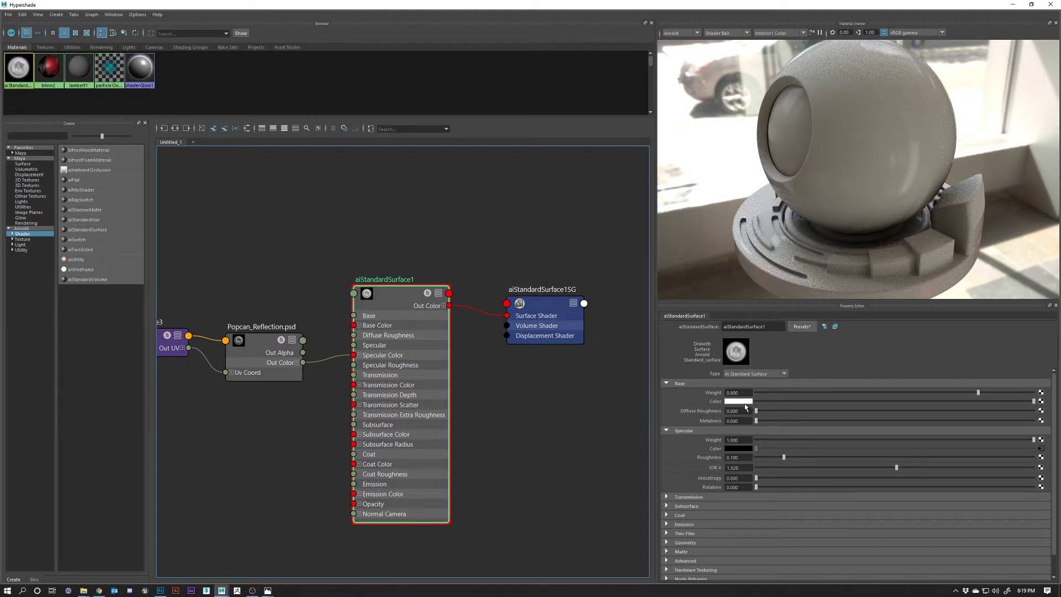
left_click_drag(757, 423, 1033, 420)
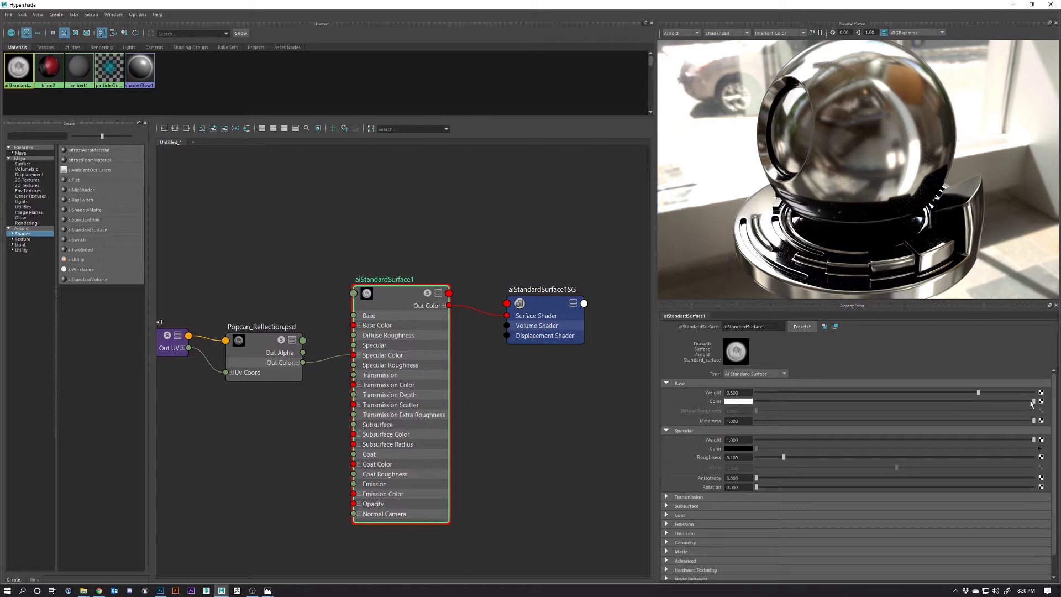
left_click_drag(1034, 402, 756, 402)
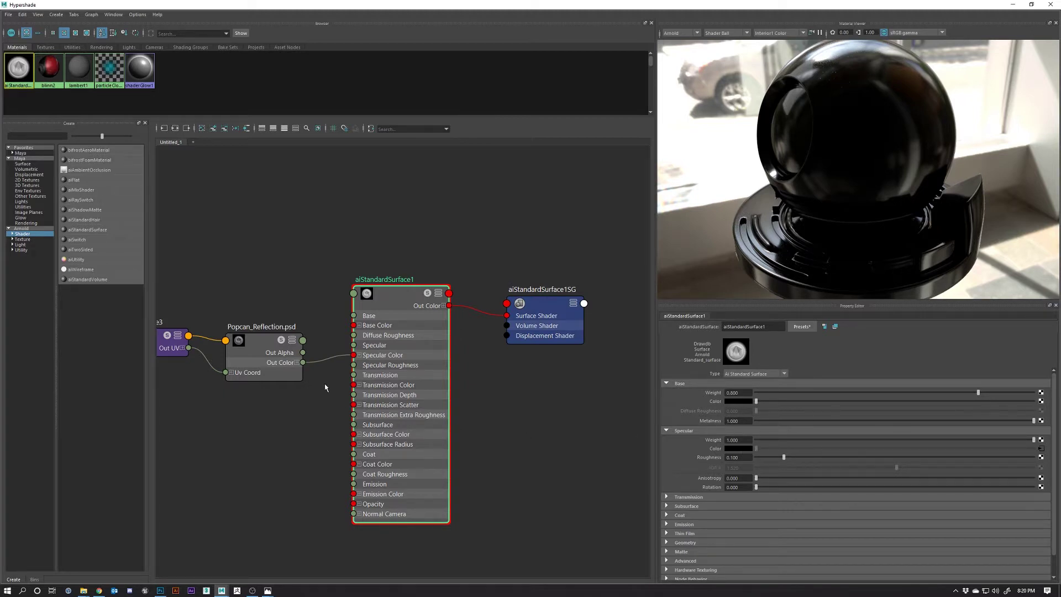
Step: Restore the Hypershade to a smaller window beside the can model and bring the aiStandardSurface1 node into view
left_click(267, 339)
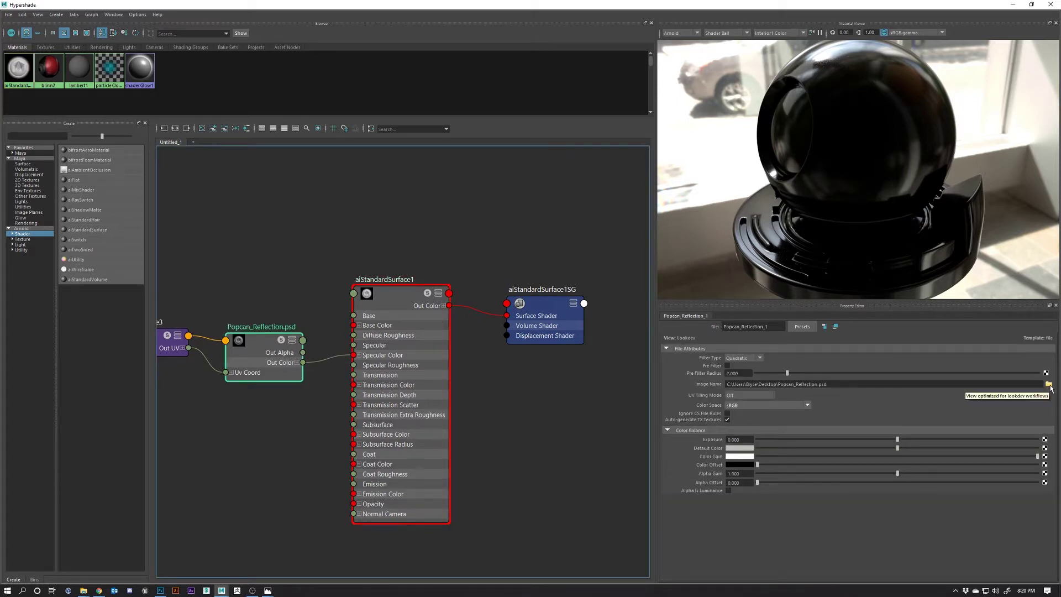
left_click_drag(685, 5, 929, 103)
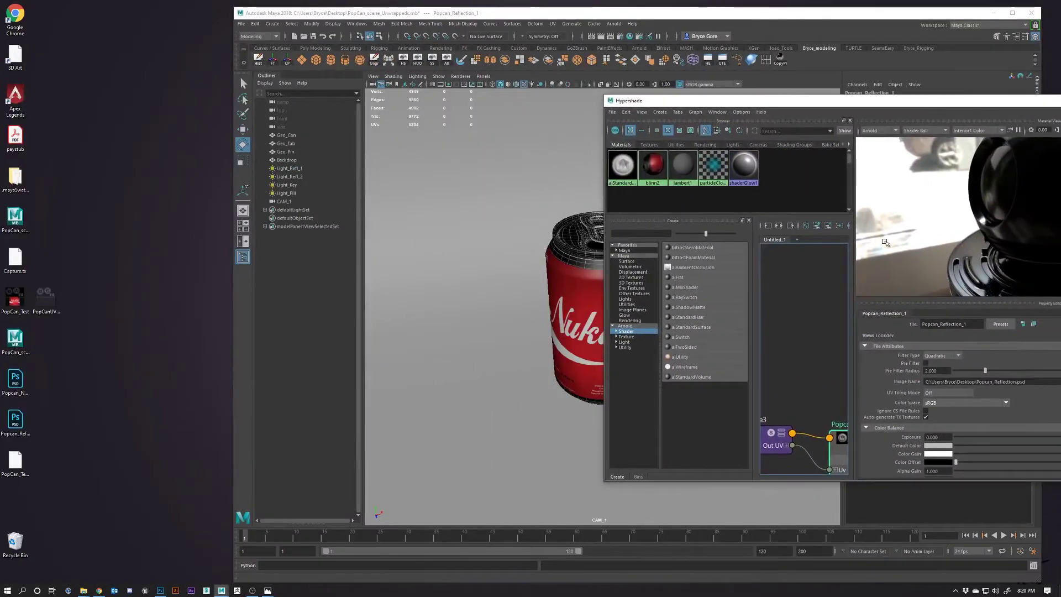
scroll(818, 387, "down", 3)
mouse_move(826, 363)
left_mouse_down()
mouse_move(833, 360)
mouse_move(777, 350)
mouse_move(777, 319)
left_mouse_up()
left_click(777, 319)
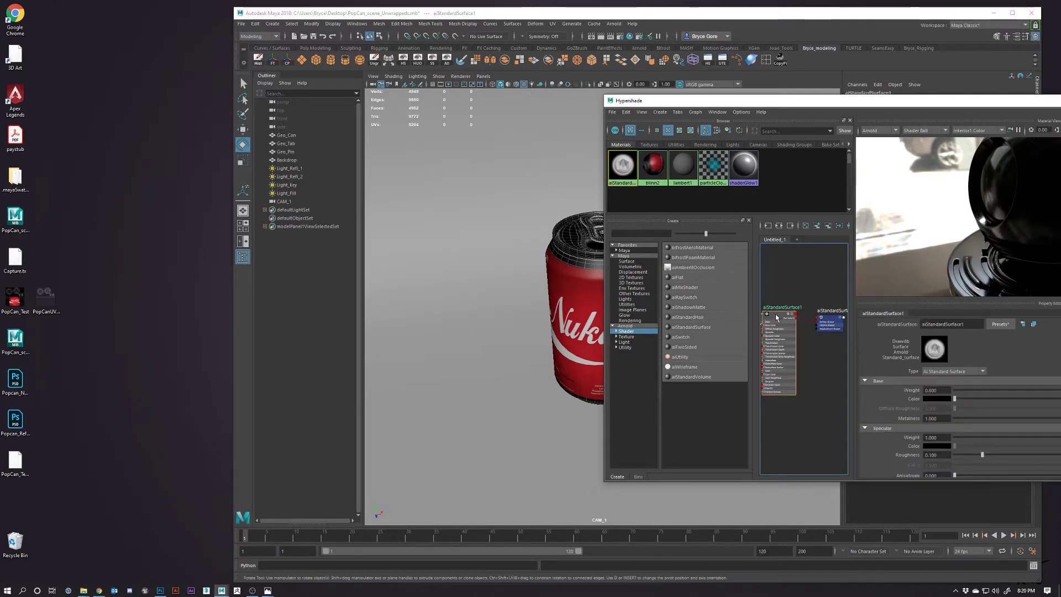
Step: Assign the aiStandardSurface1 material to the Geo_Can object, keeping the can visible beside the Hypershade
left_click(571, 290)
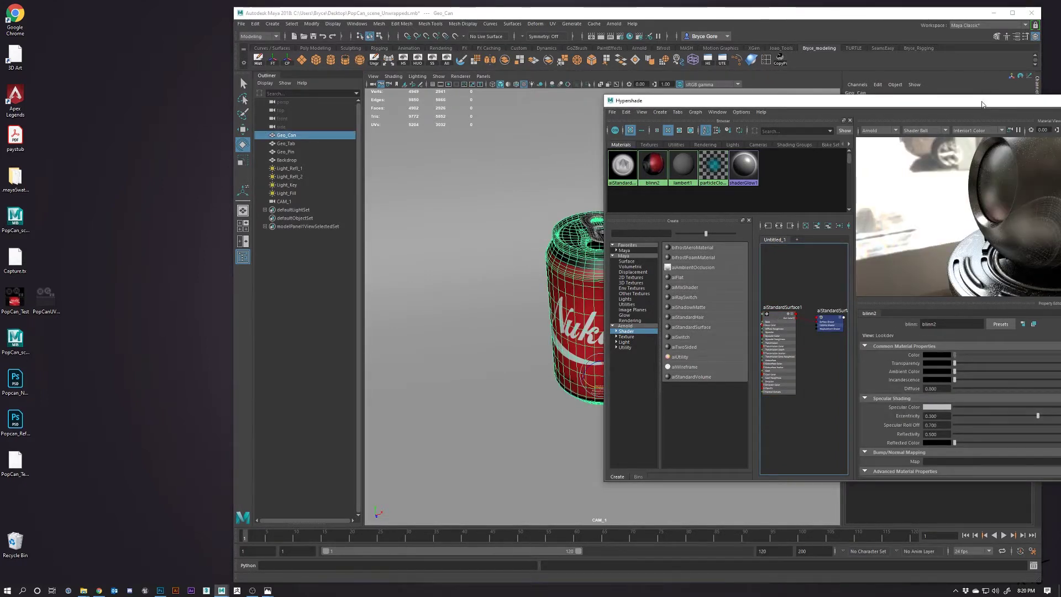
left_click_drag(982, 104, 1006, 99)
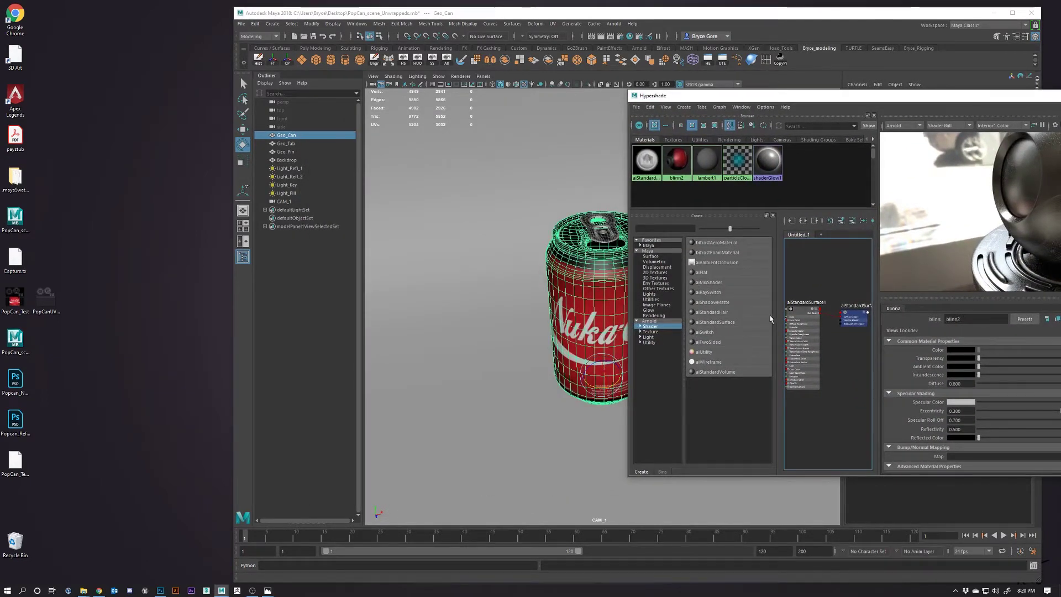
left_click(800, 317)
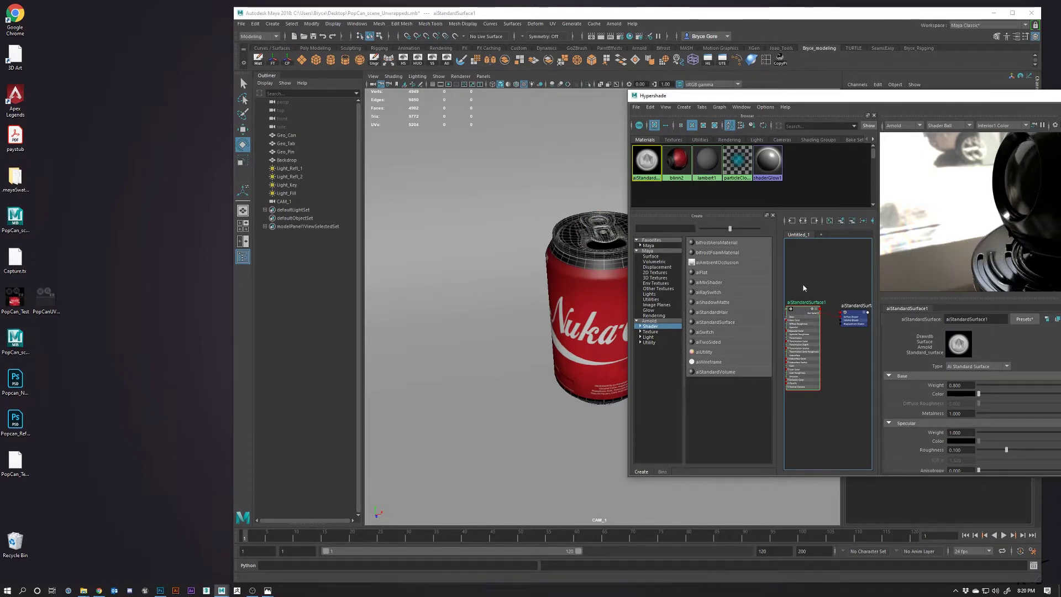
left_click(618, 342)
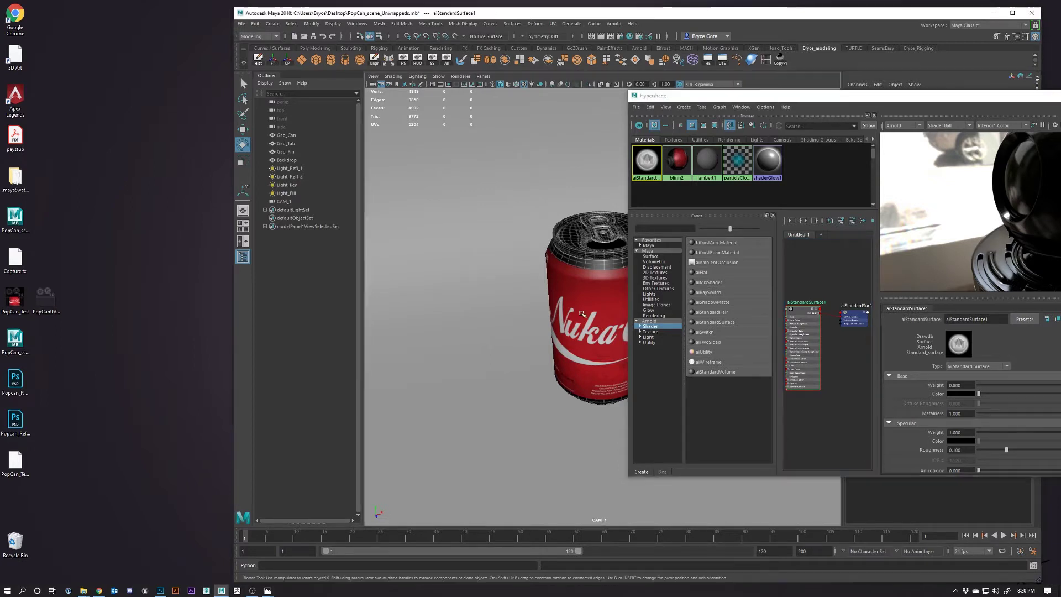
right_click(801, 314)
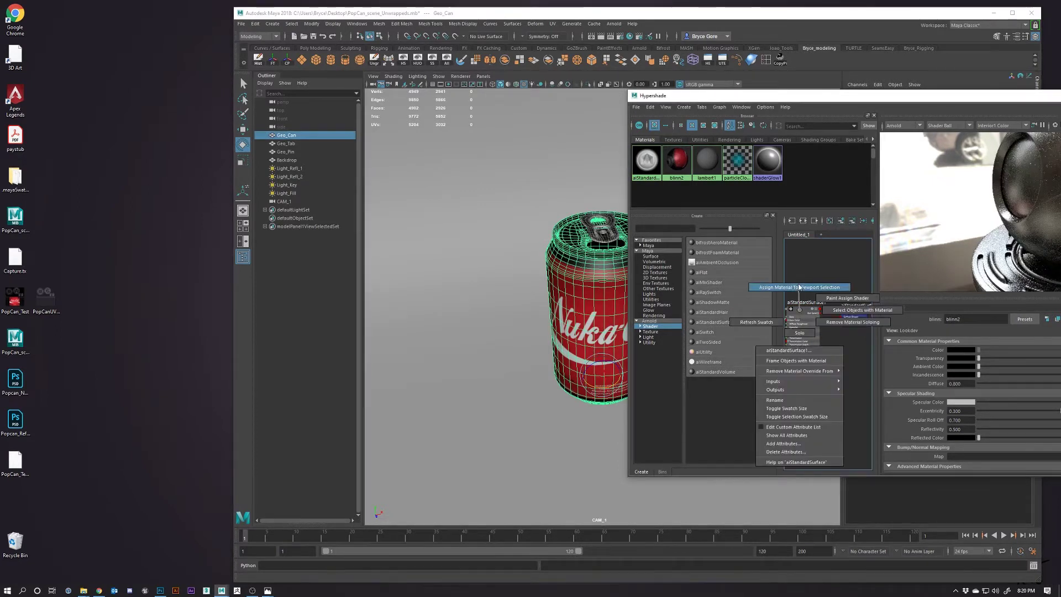
left_click(799, 287)
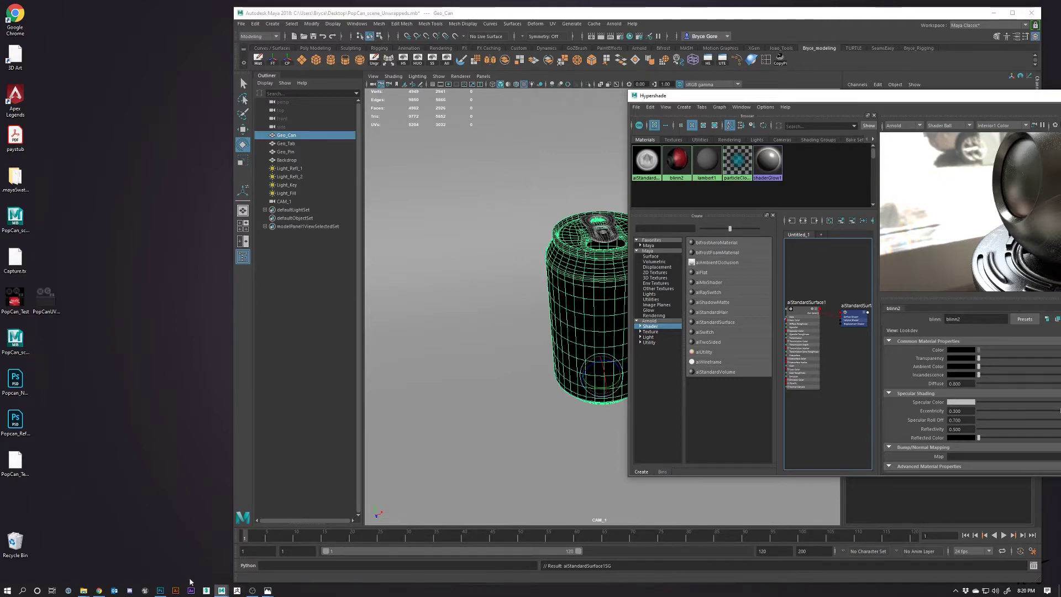
Step: Switch to Photoshop and save the can artwork to the desktop as the JPEG Popcan_Reflection at maximum quality 12
left_click(161, 590)
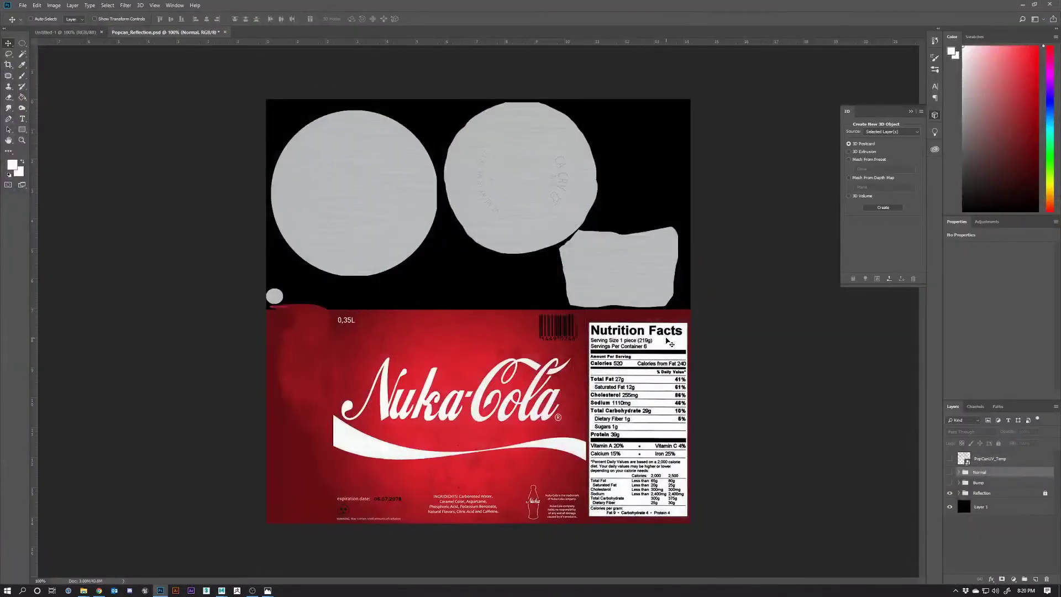
left_click(22, 5)
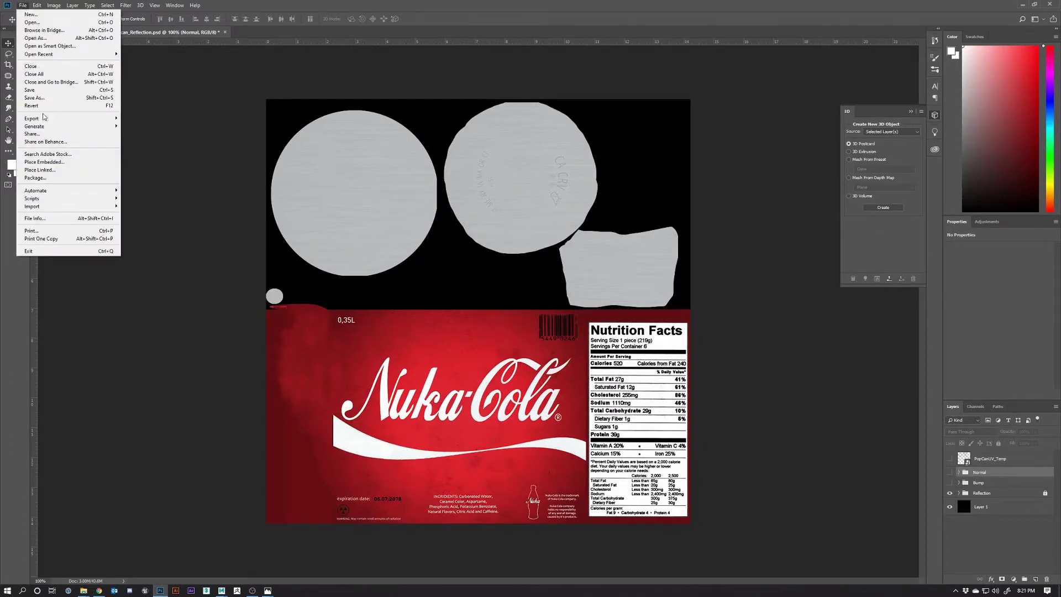
left_click(52, 100)
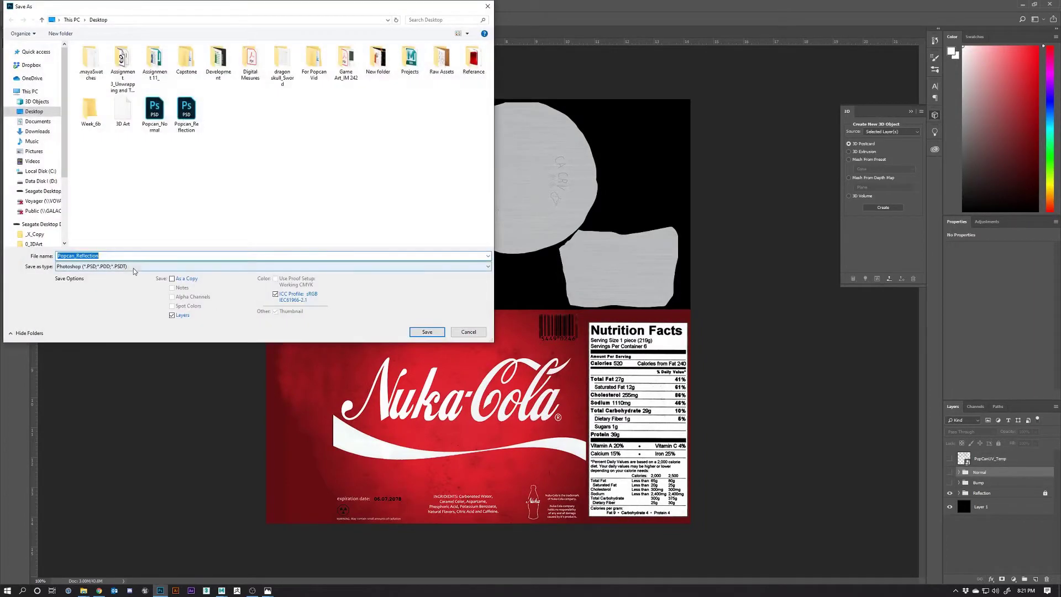
left_click(113, 267)
left_click(102, 330)
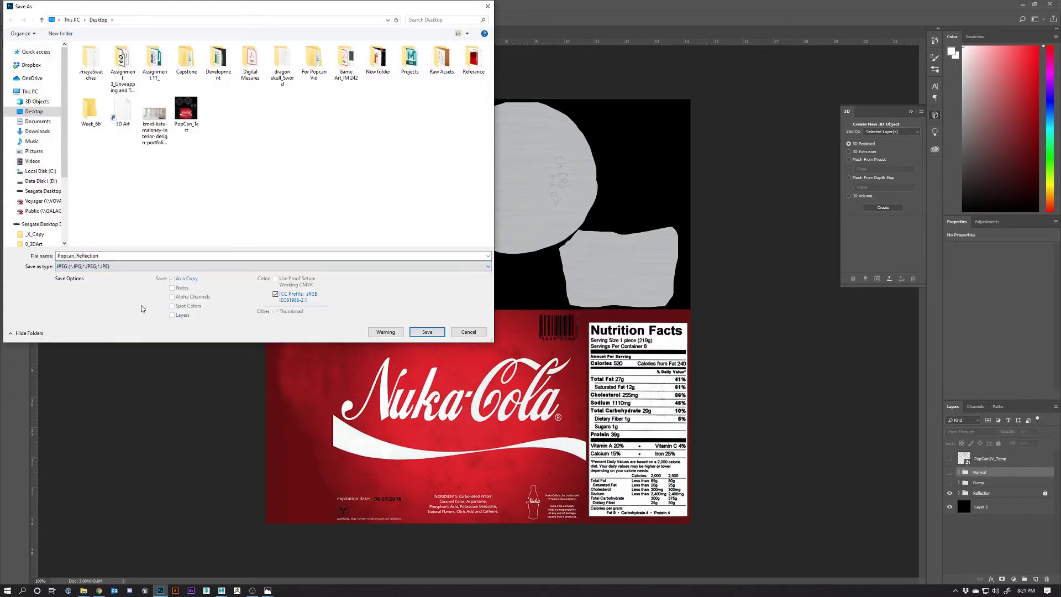
left_click(432, 336)
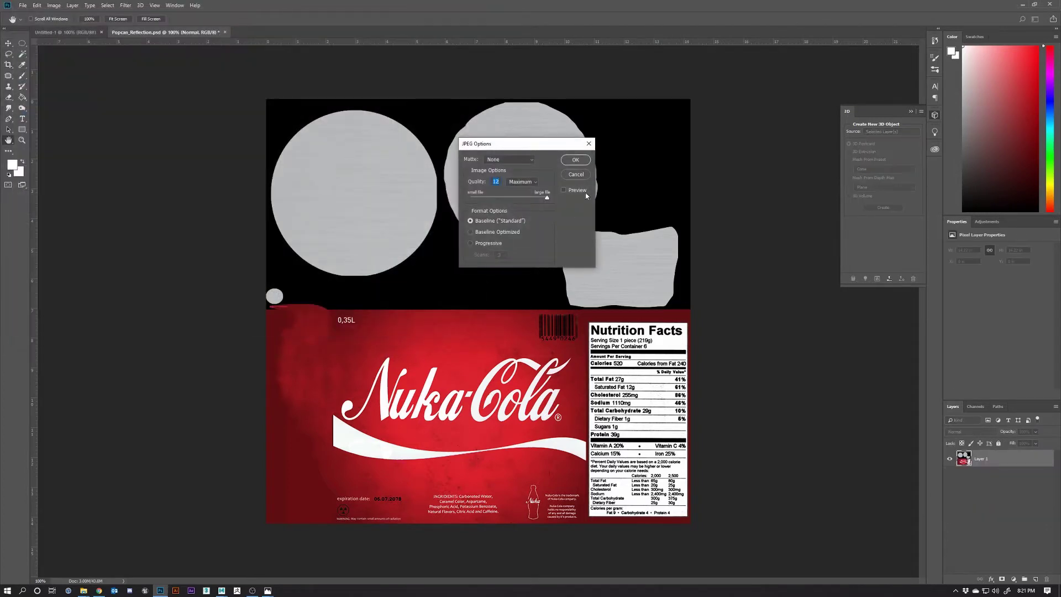
left_click(575, 160)
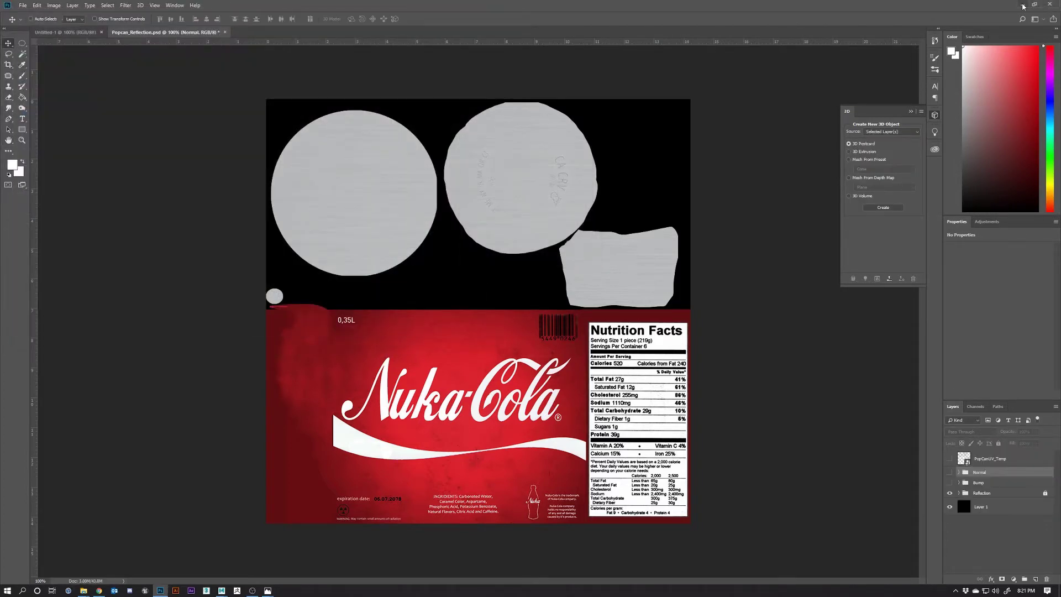
Step: Switch back to Maya's Hypershade and delete the Popcan_Reflection.psd texture node
left_click(1023, 7)
double_click(829, 96)
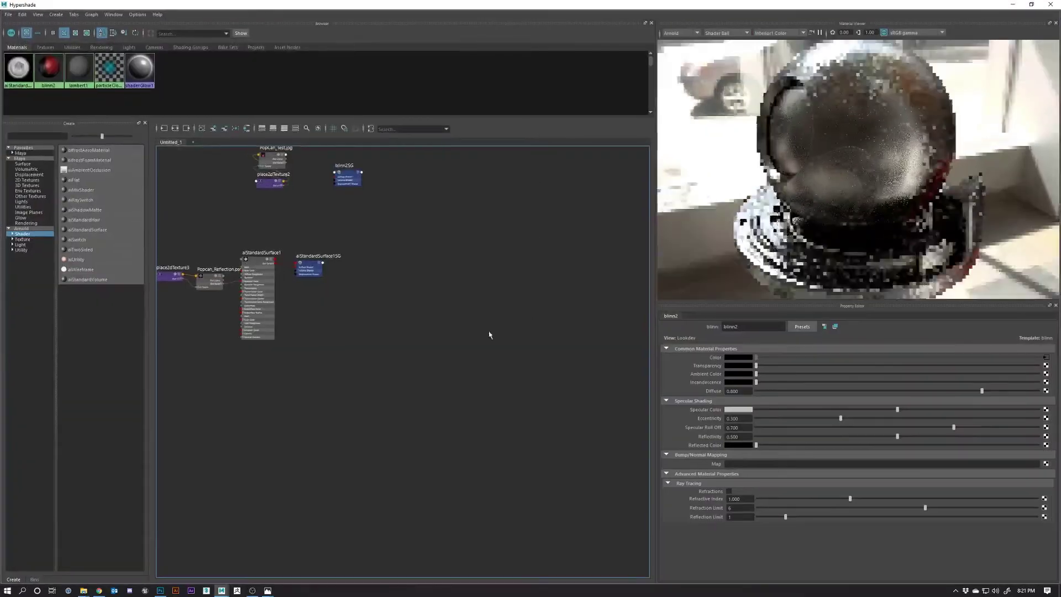
scroll(294, 344, "up", 6)
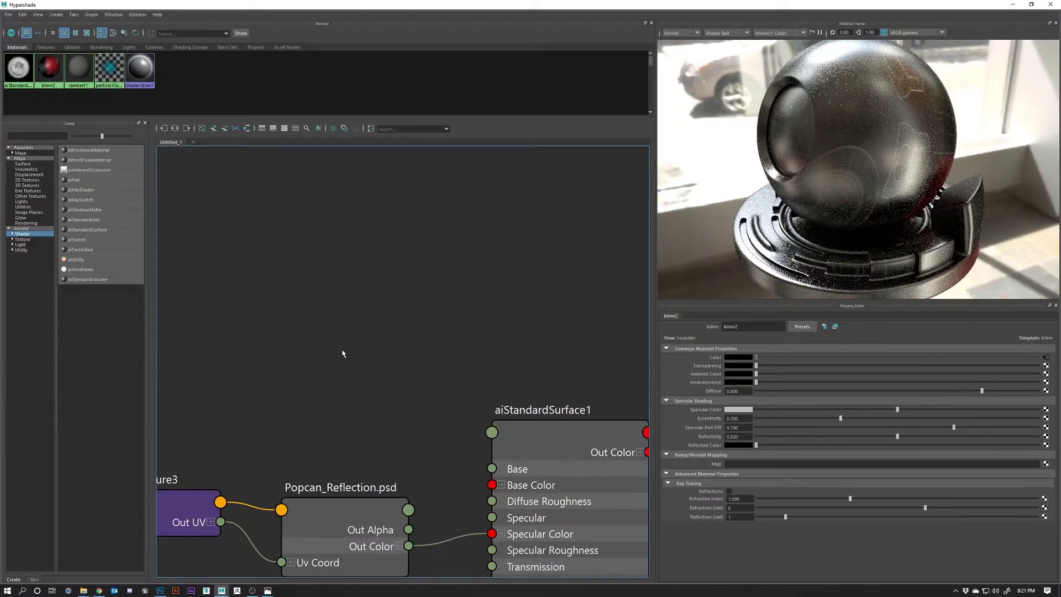
left_click(338, 397)
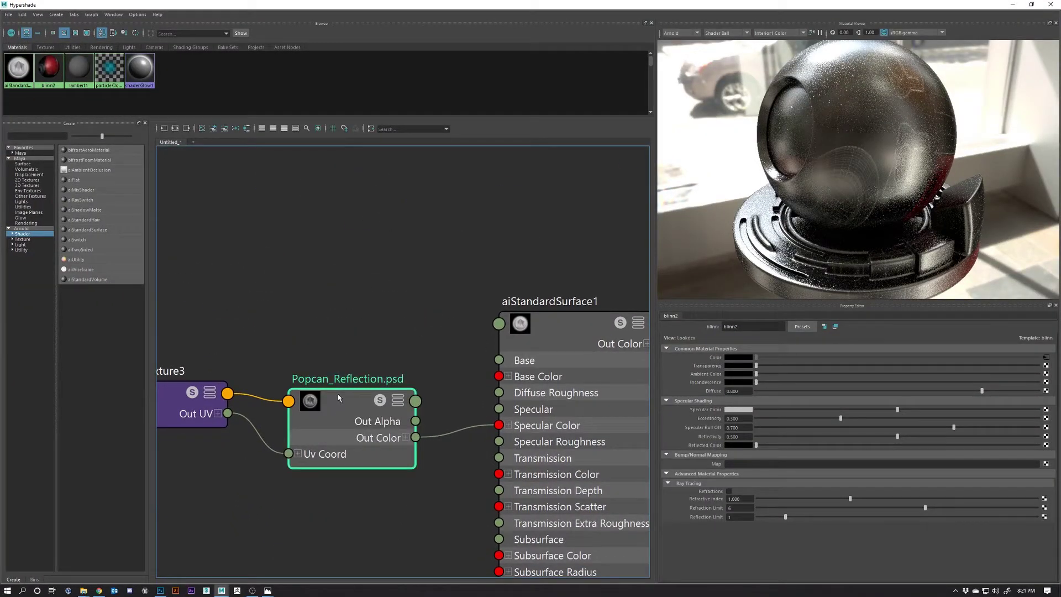
key("Delete")
Step: Map a new File texture node to the specular color of aiStandardSurface1
left_click(568, 340)
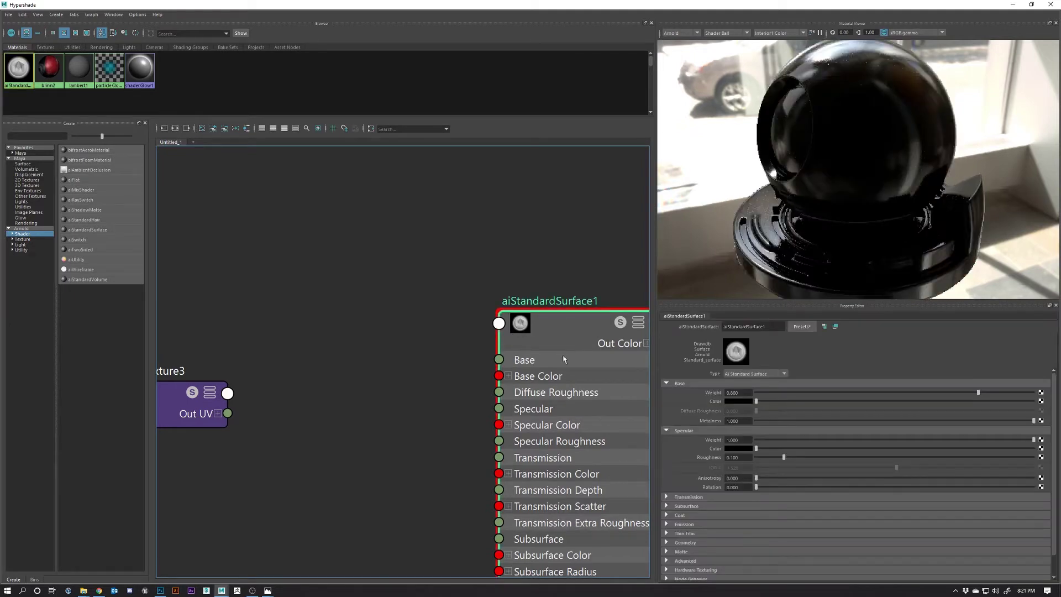
key("a")
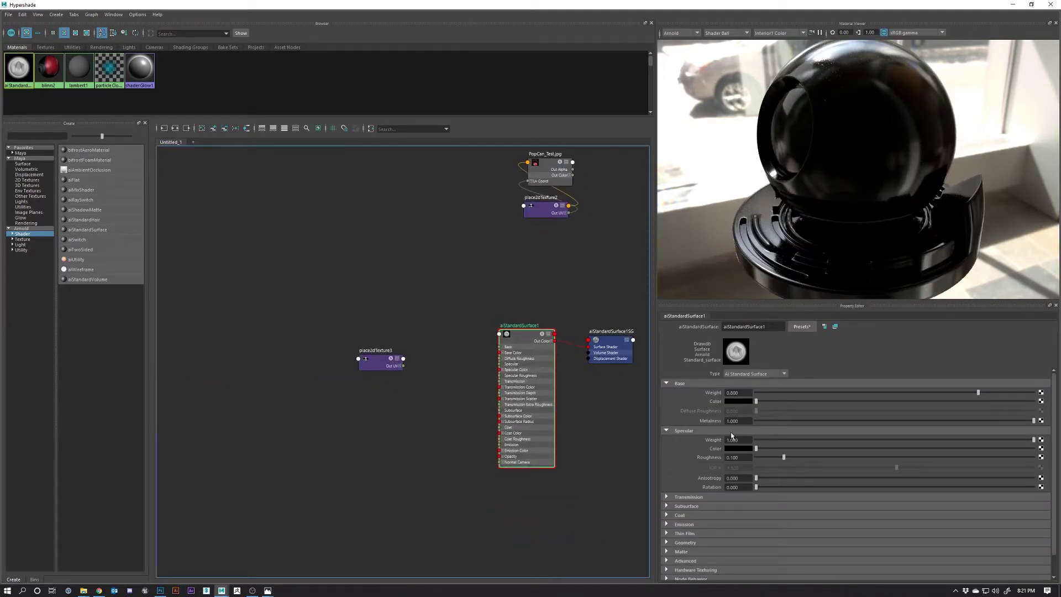
left_click_drag(759, 452, 1008, 449)
key("ctrl+z")
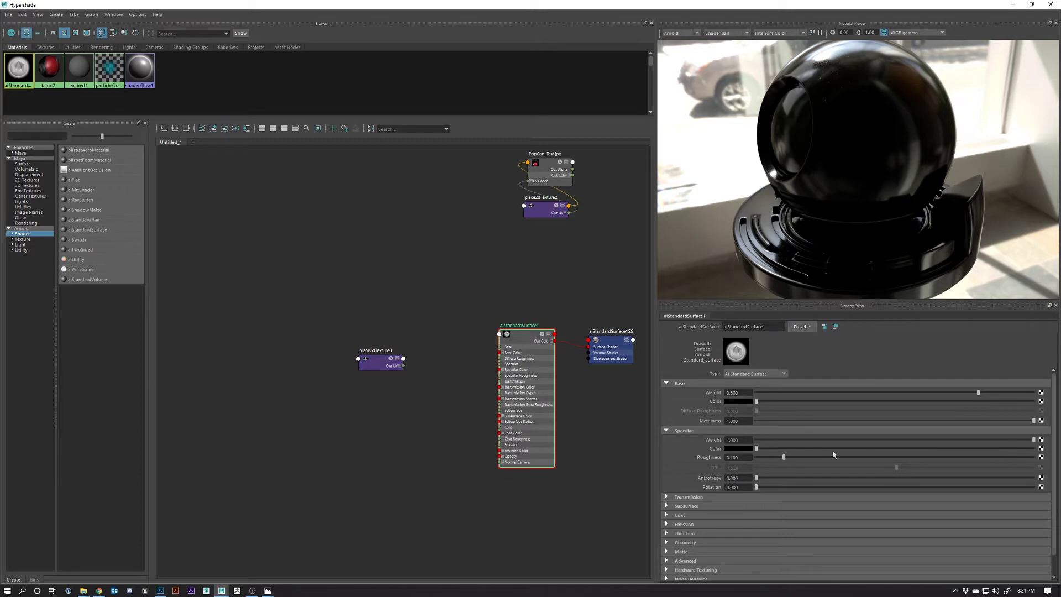
left_click(1041, 449)
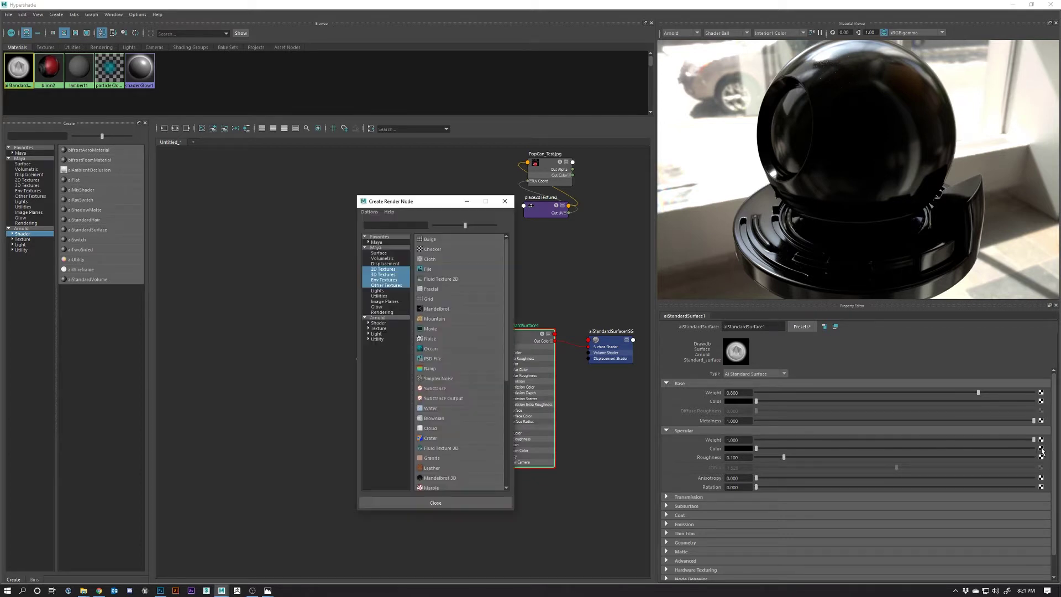
left_click(428, 269)
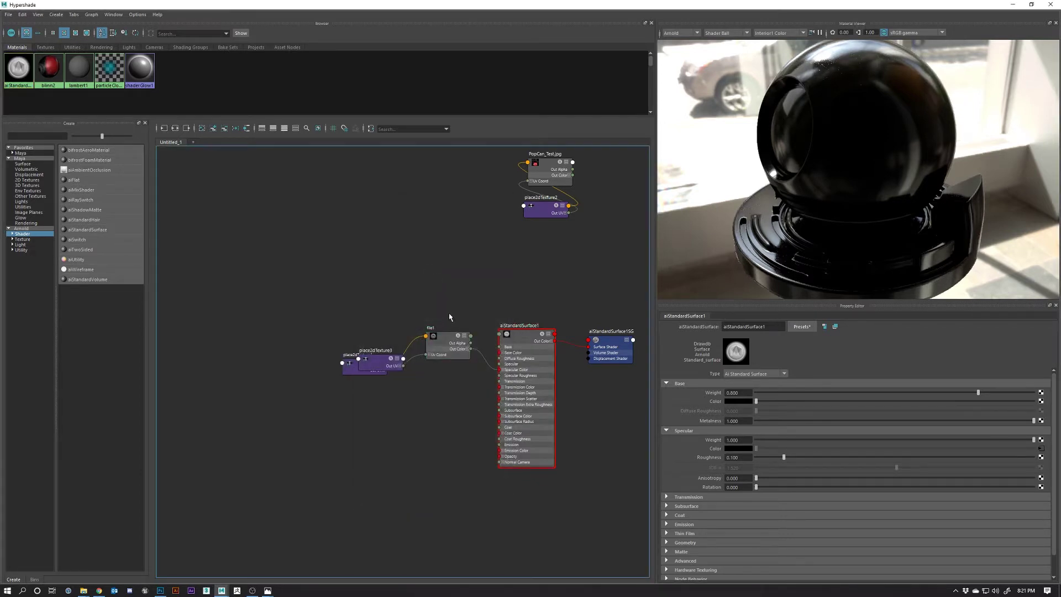
left_click_drag(450, 338, 442, 354)
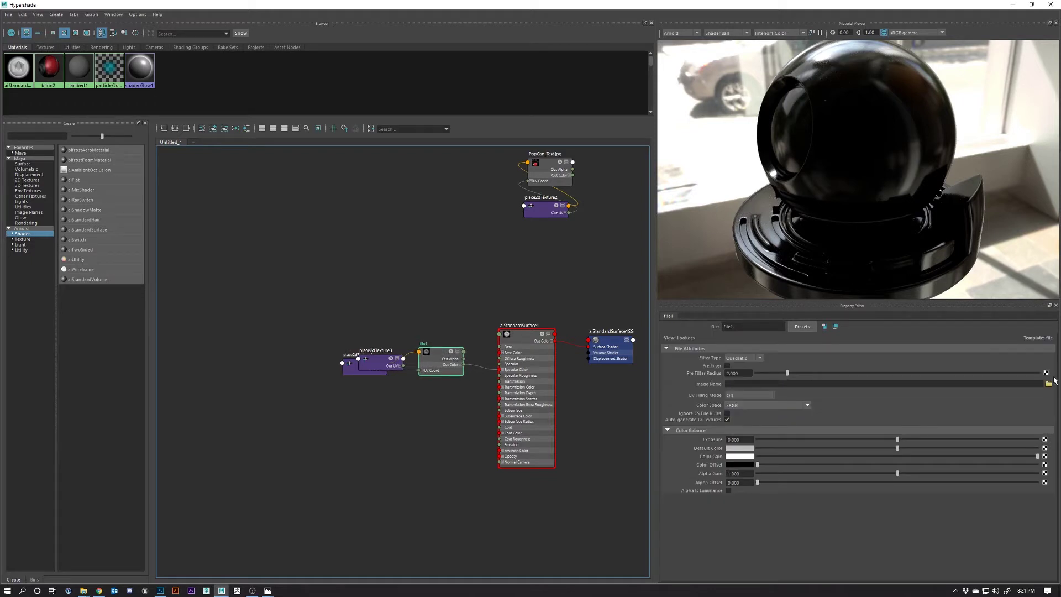
Step: Load Popcan_Reflection.jpg from the desktop as the image of the file1 texture node
left_click(1048, 383)
left_click(139, 209)
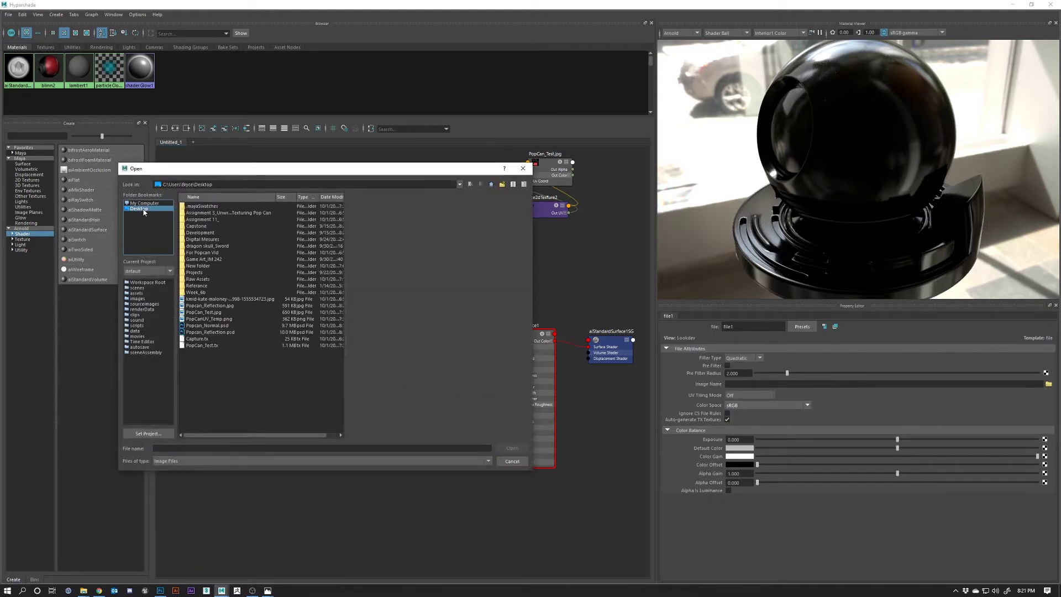
double_click(217, 305)
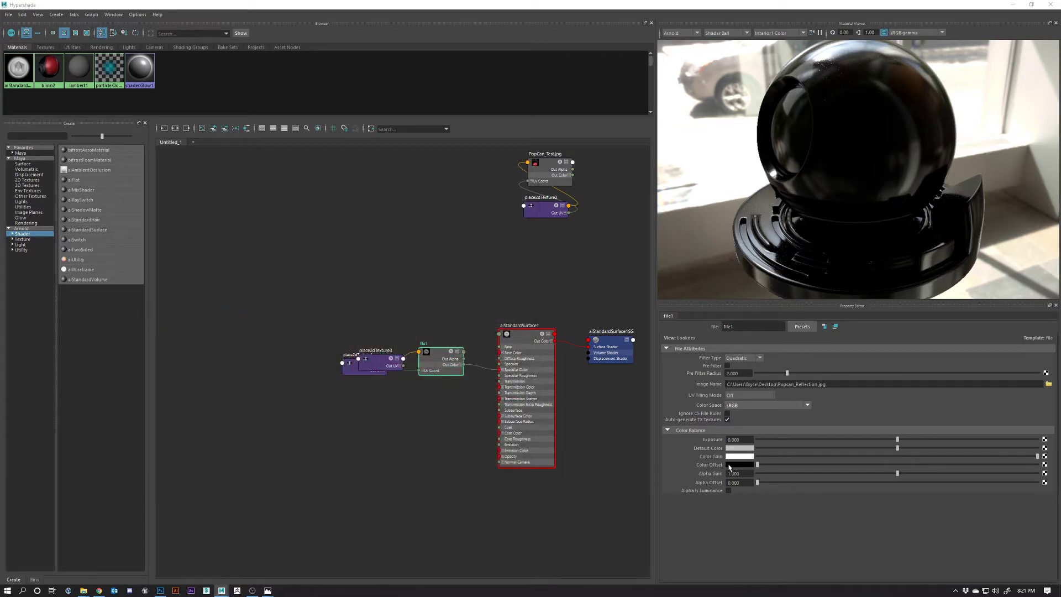
Step: Set the base weight of aiStandardSurface1 to 1.000 and its specular roughness to 0.850
left_click(519, 339)
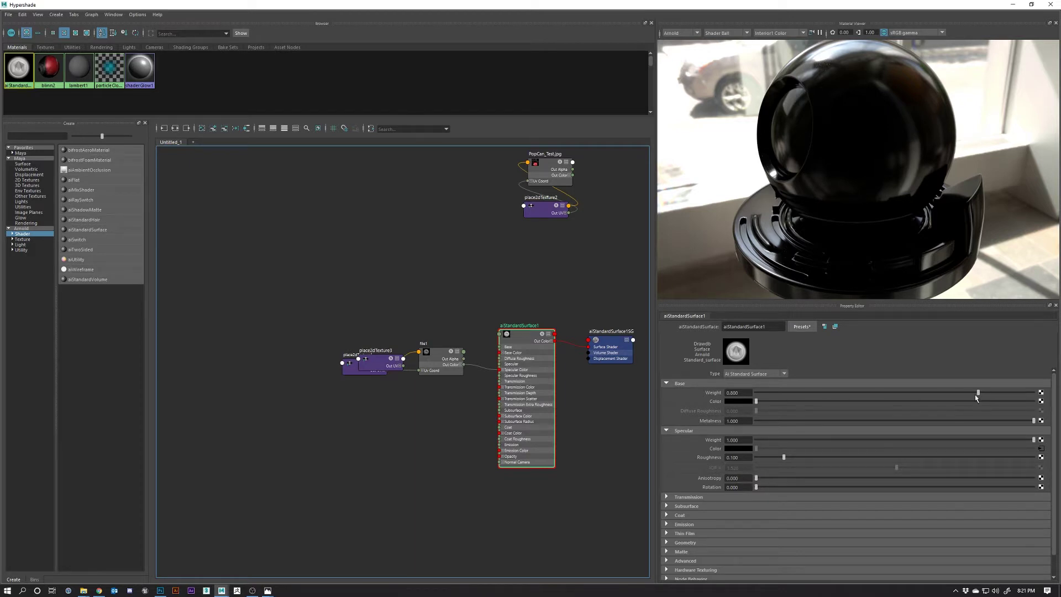
key("ctrl+z")
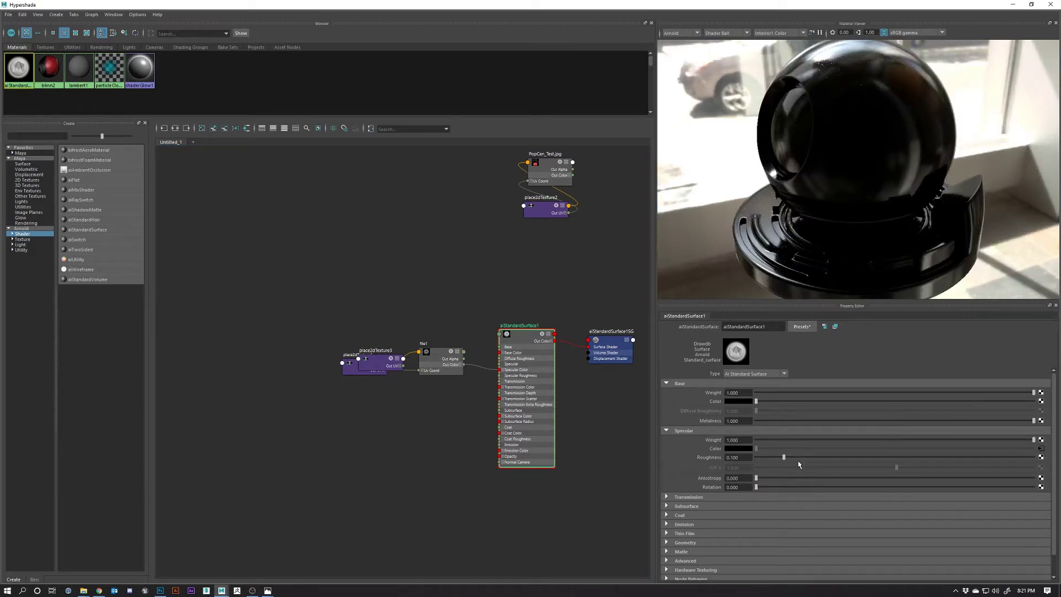
left_click_drag(783, 457, 992, 467)
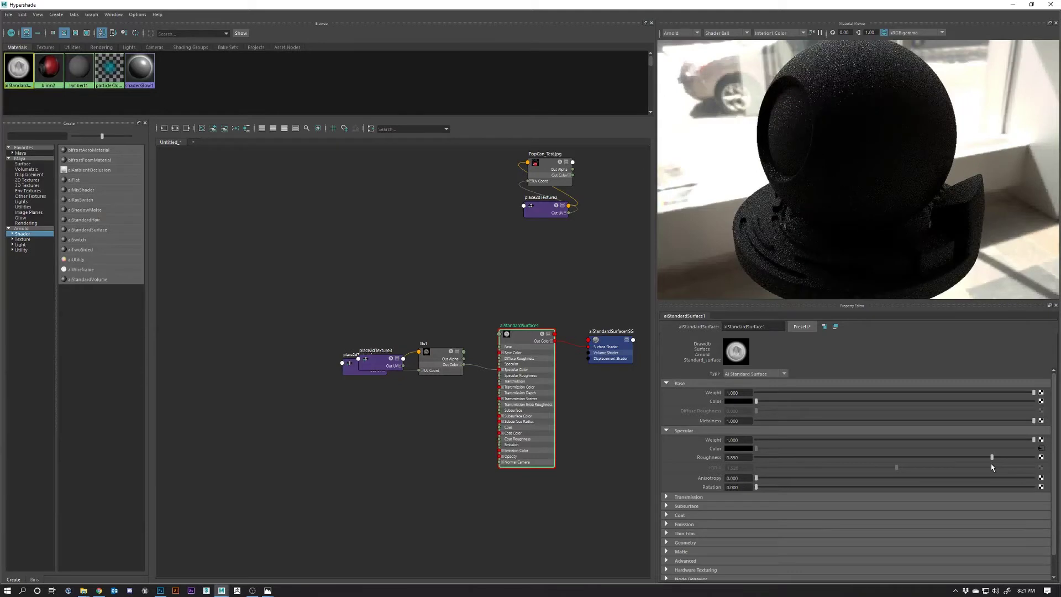
left_click_drag(442, 356, 445, 367)
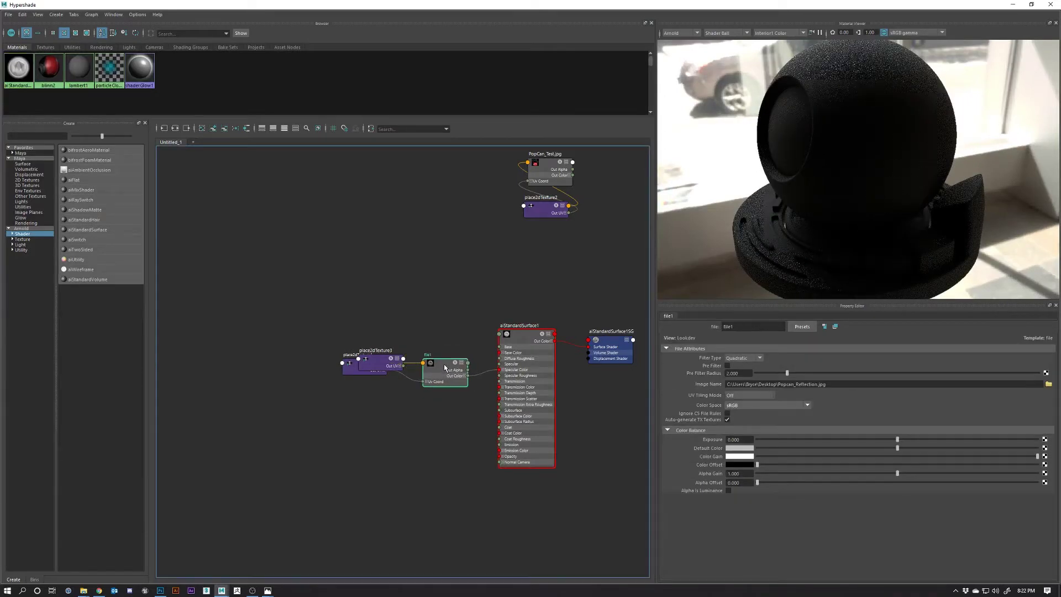
left_click(527, 340)
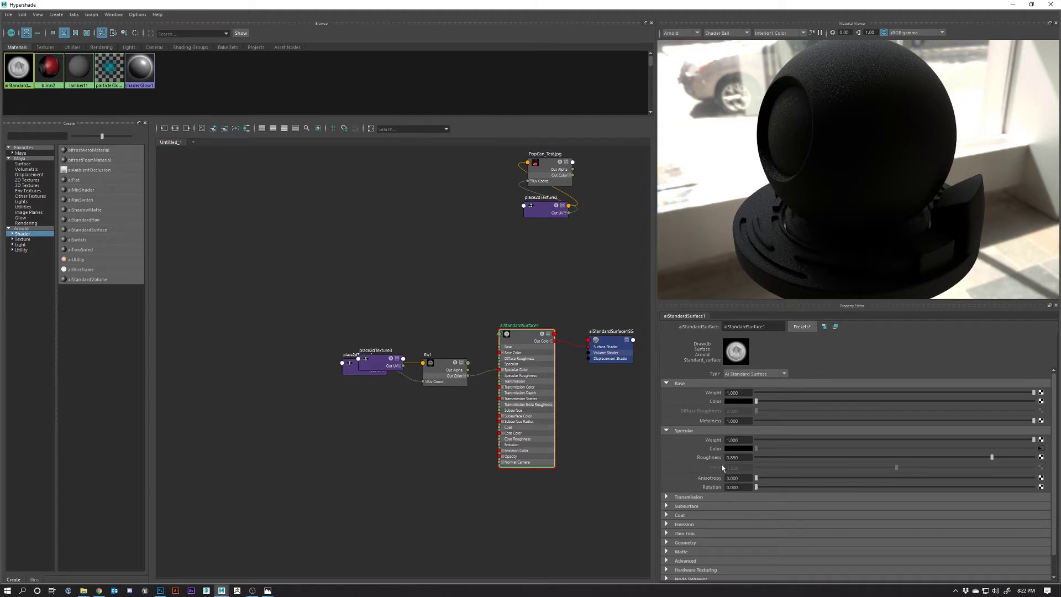
scroll(739, 470, "down", 2)
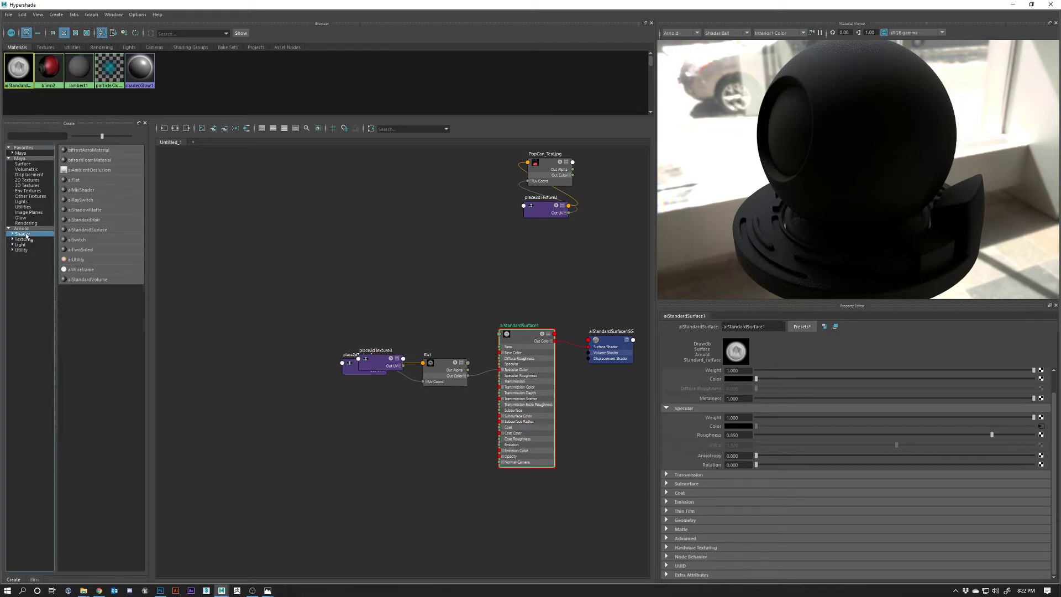
Step: Create a second aiStandardSurface material and move its node slightly closer to its shading group node
left_click(86, 230)
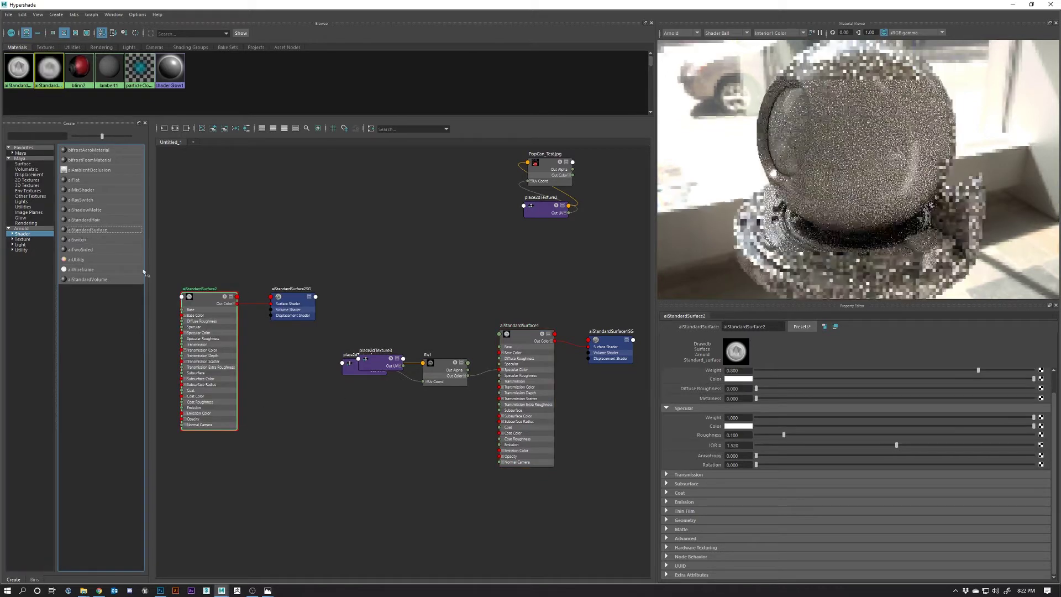
left_click(215, 307)
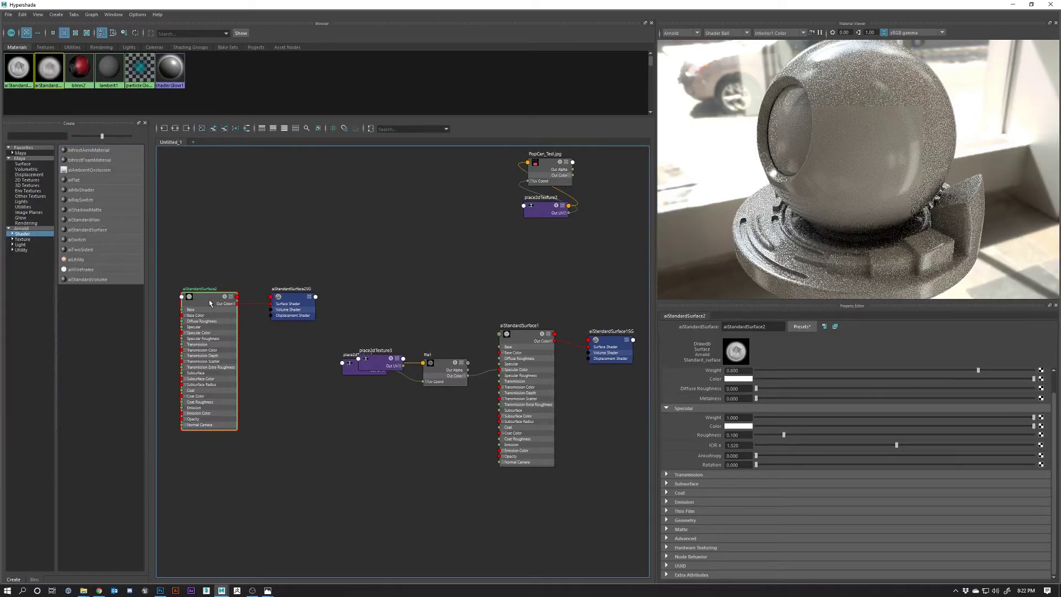
left_click_drag(518, 343, 518, 354)
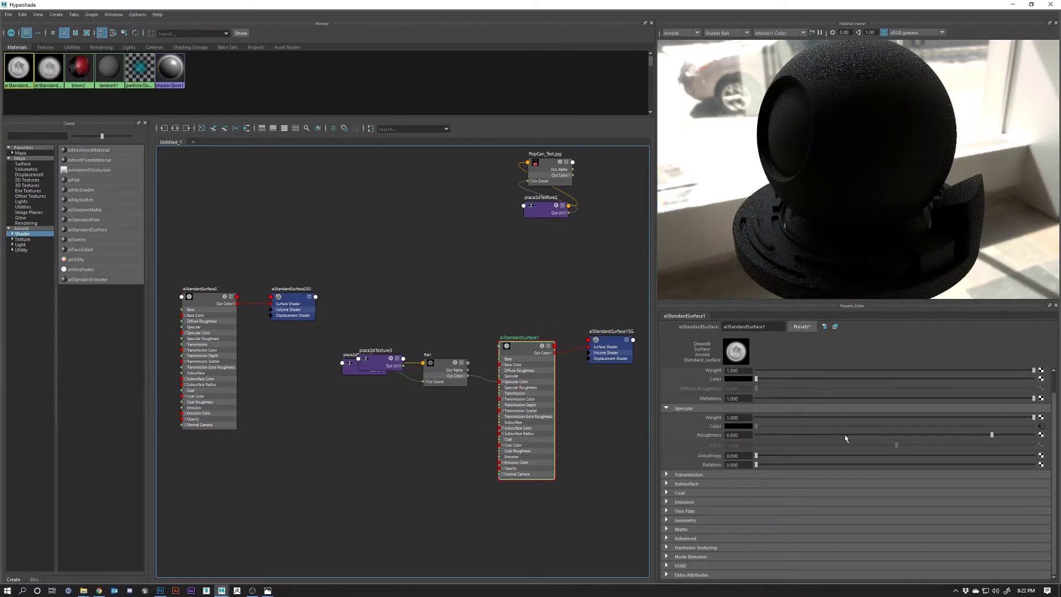
left_click(206, 303)
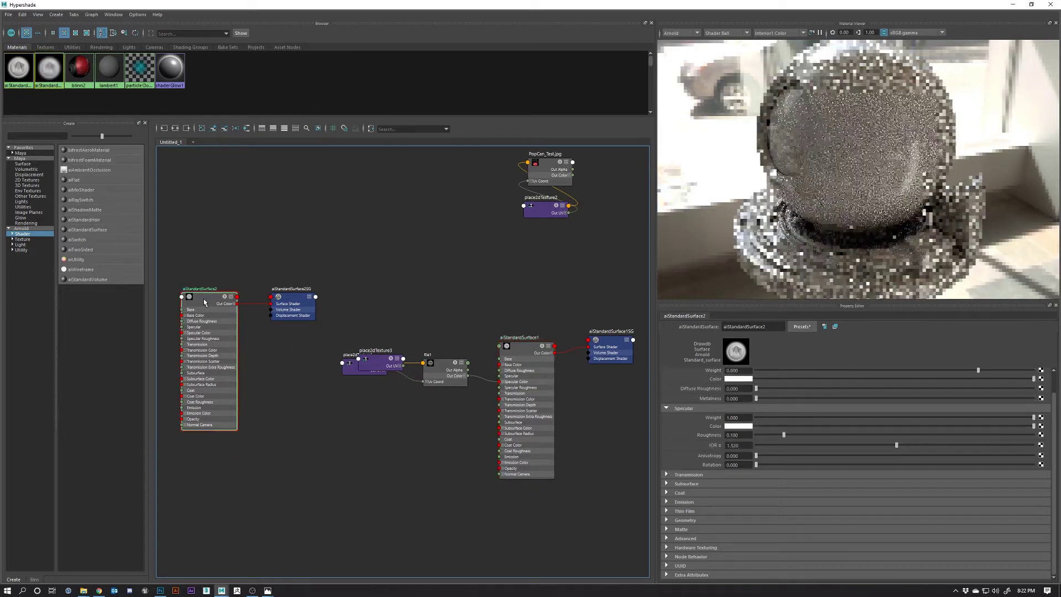
left_click_drag(241, 362, 495, 386)
key("f")
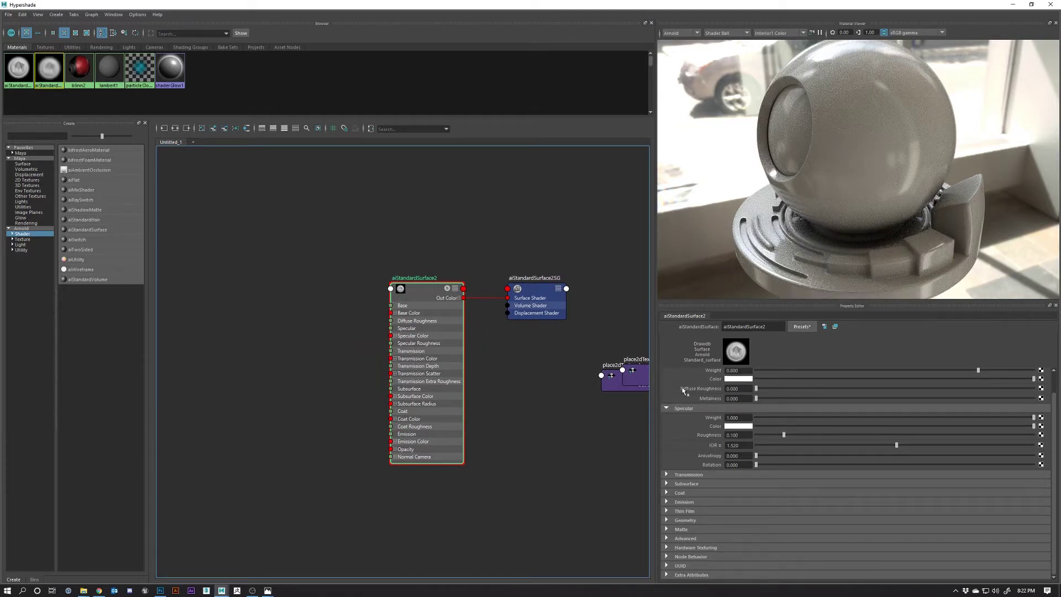
mouse_move(425, 295)
left_mouse_down()
mouse_move(459, 307)
mouse_move(441, 303)
left_mouse_up()
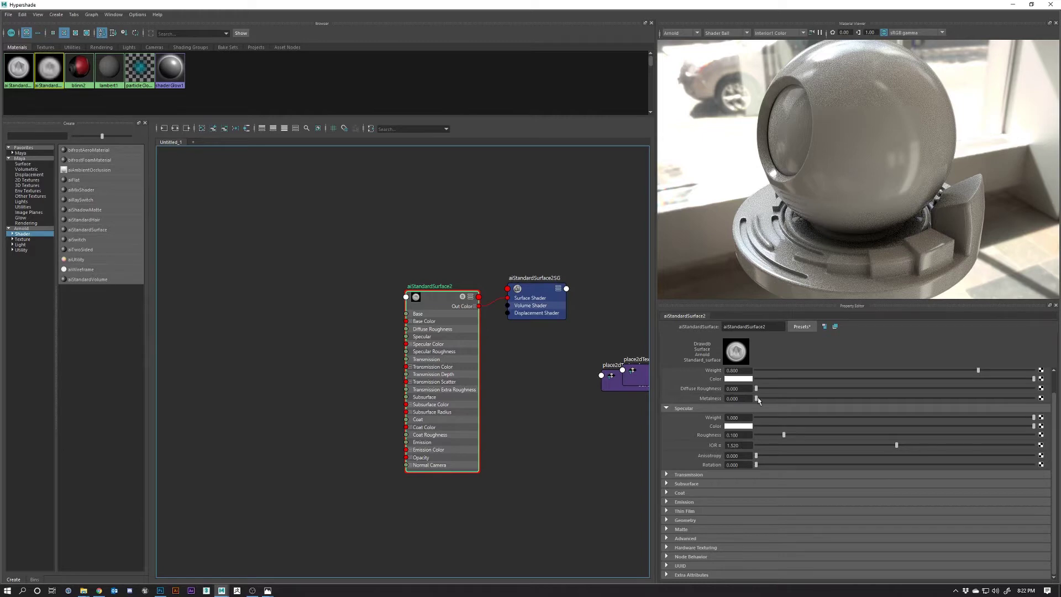
Step: Set the Metalness of aiStandardSurface2 to 1.000 and its base color to black
left_click_drag(757, 398, 1033, 398)
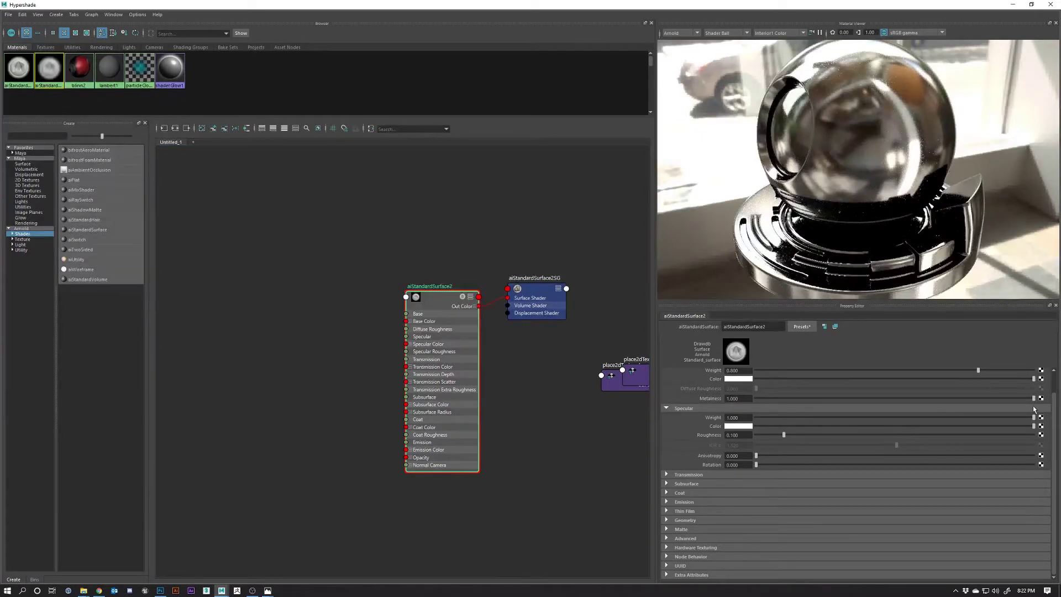
left_click(746, 379)
left_click(763, 364)
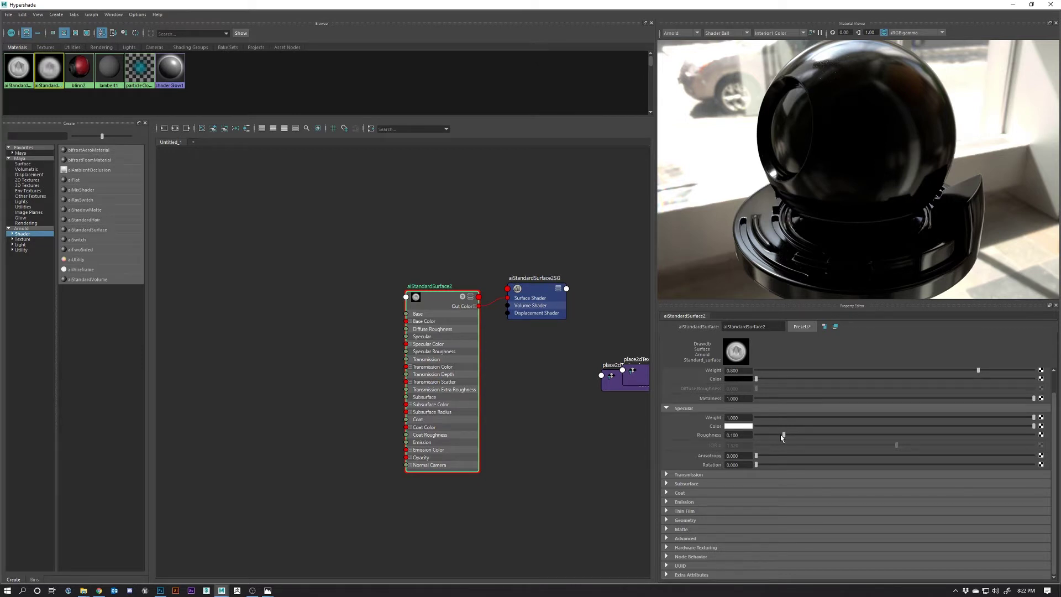
Step: Set the specular roughness of aiStandardSurface2 to 0.073 and its base color to a mid gray
left_click_drag(783, 435, 777, 437)
left_click_drag(756, 379, 856, 385)
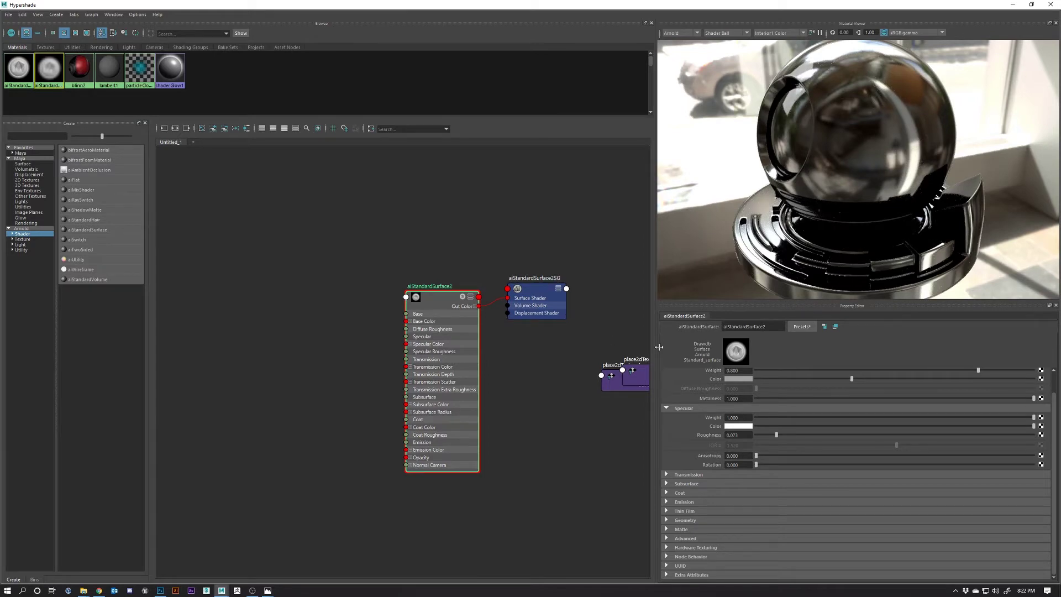
Step: Set the Metalness of aiStandardSurface2 to 0.000 and its specular IOR to 22.000
left_click(759, 399)
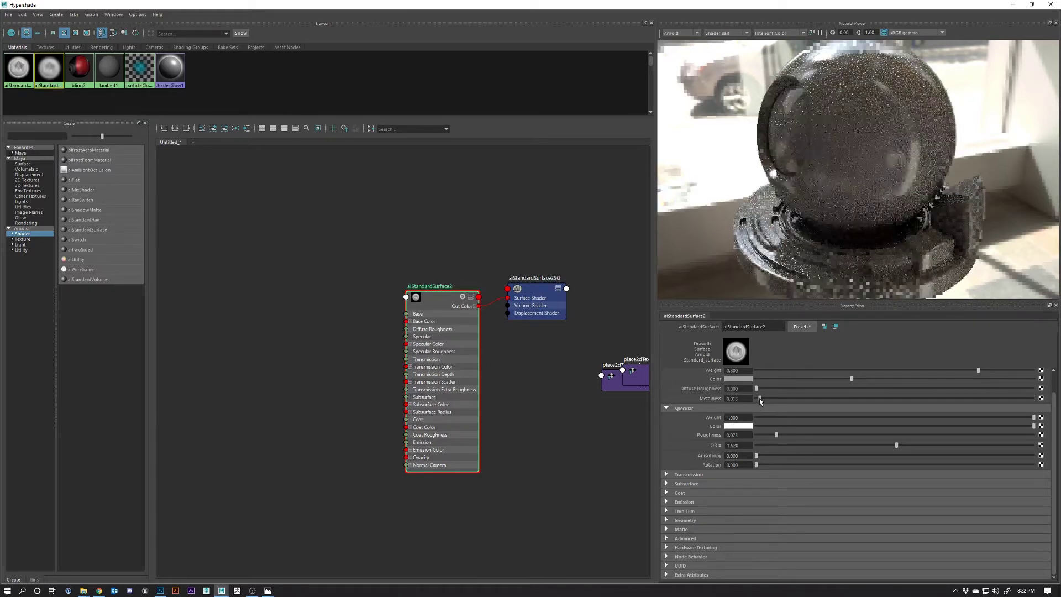
left_click_drag(760, 399, 756, 399)
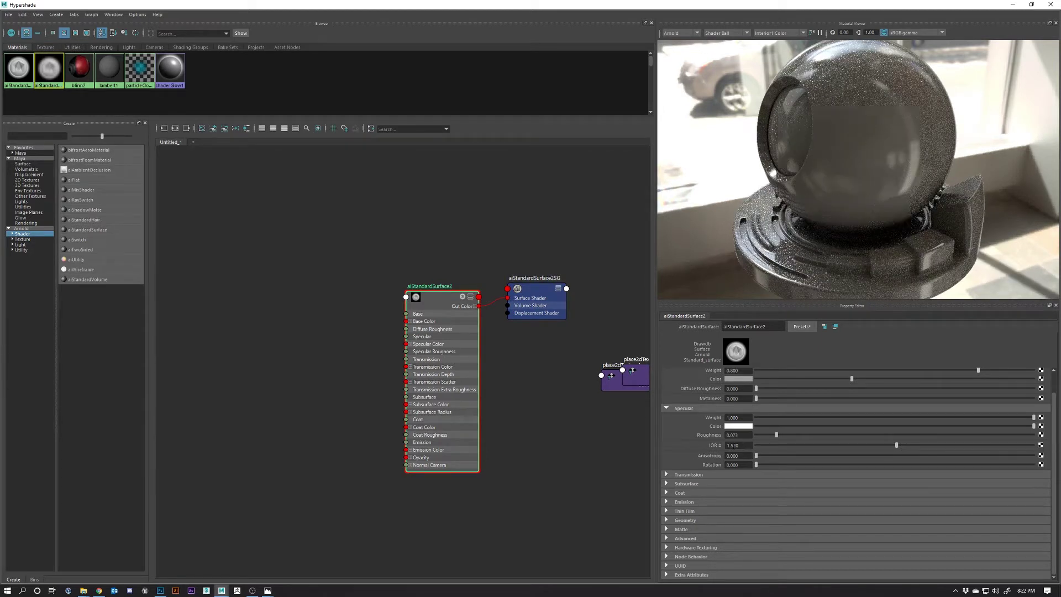
left_click(732, 445)
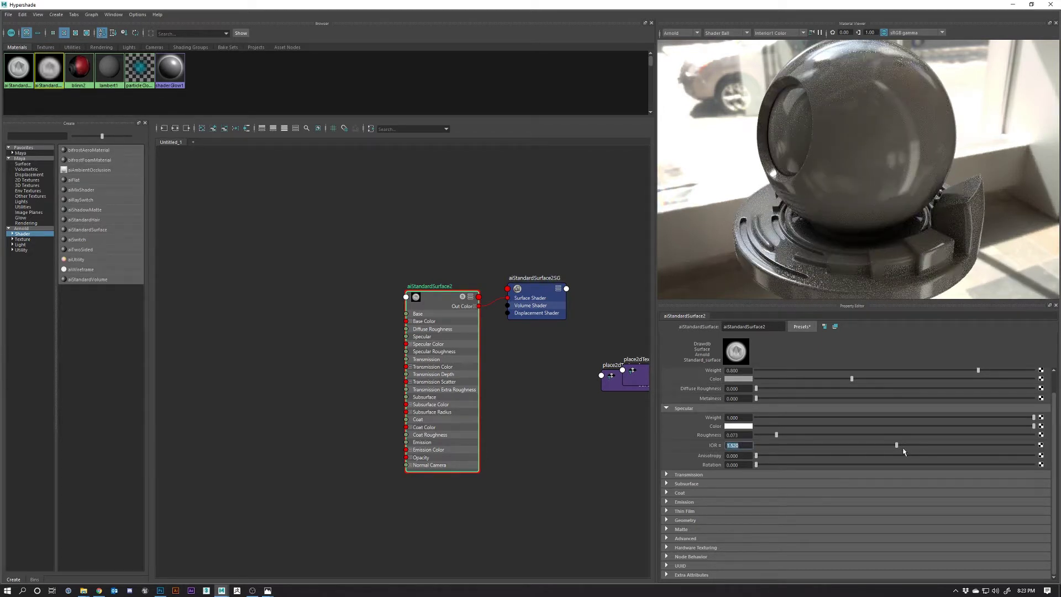
type("22")
key("Return")
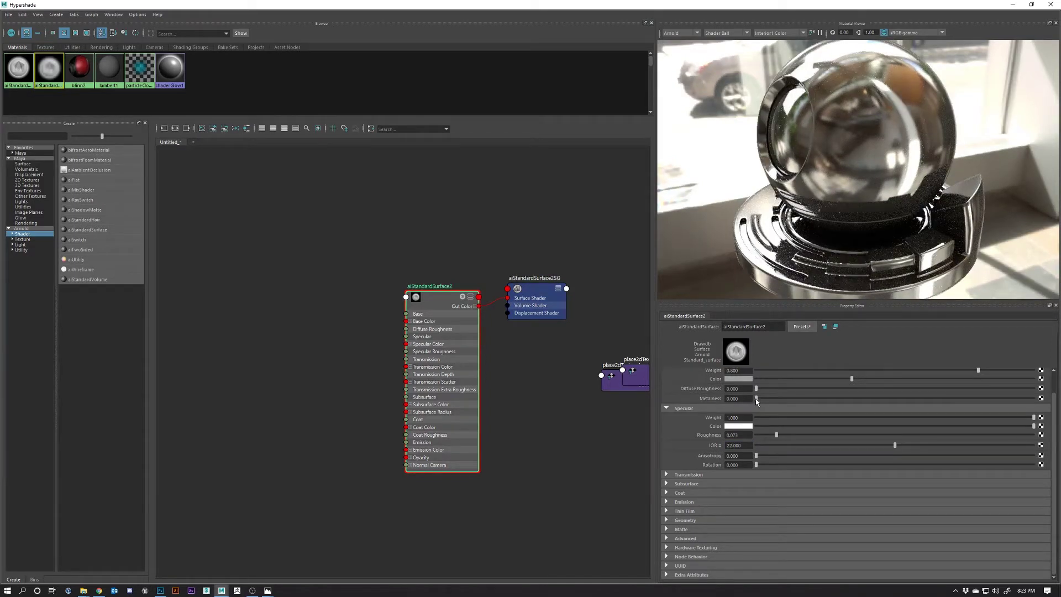
Step: Try aiStandardSurface2 with Metalness at 1.000, return it to 0.000, and set the base color to black
left_click_drag(756, 398, 1039, 397)
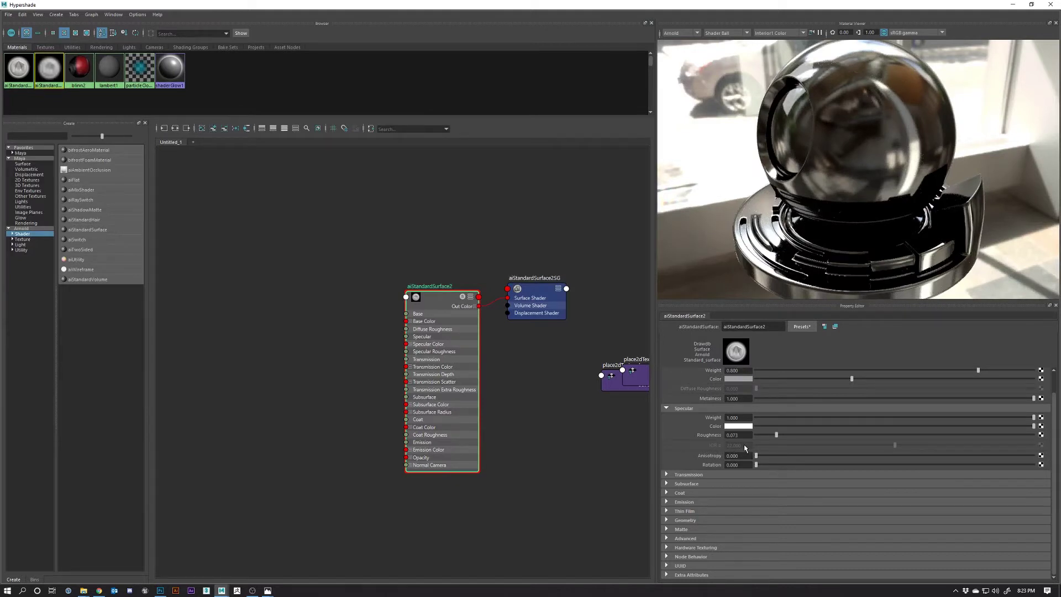
left_click_drag(759, 398, 691, 409)
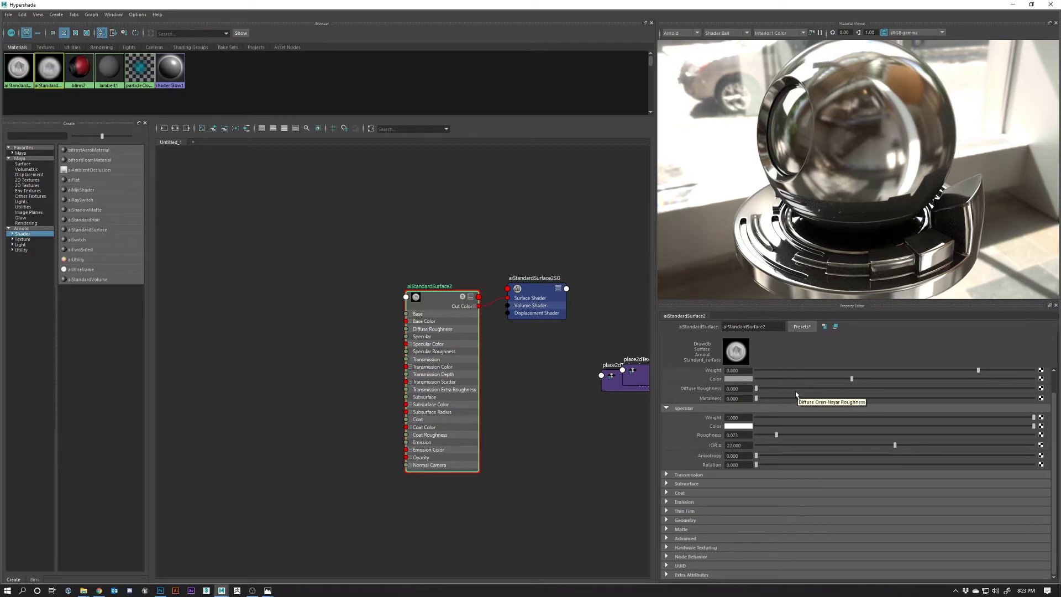
left_click(747, 380)
left_click(693, 373)
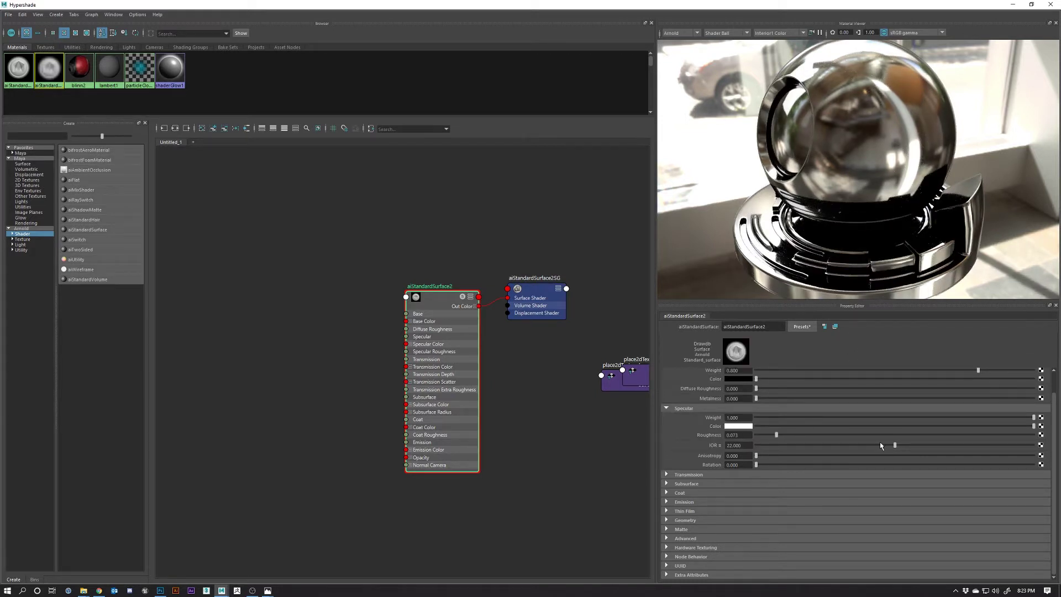
left_click(737, 445)
scroll(581, 388, "down", 5)
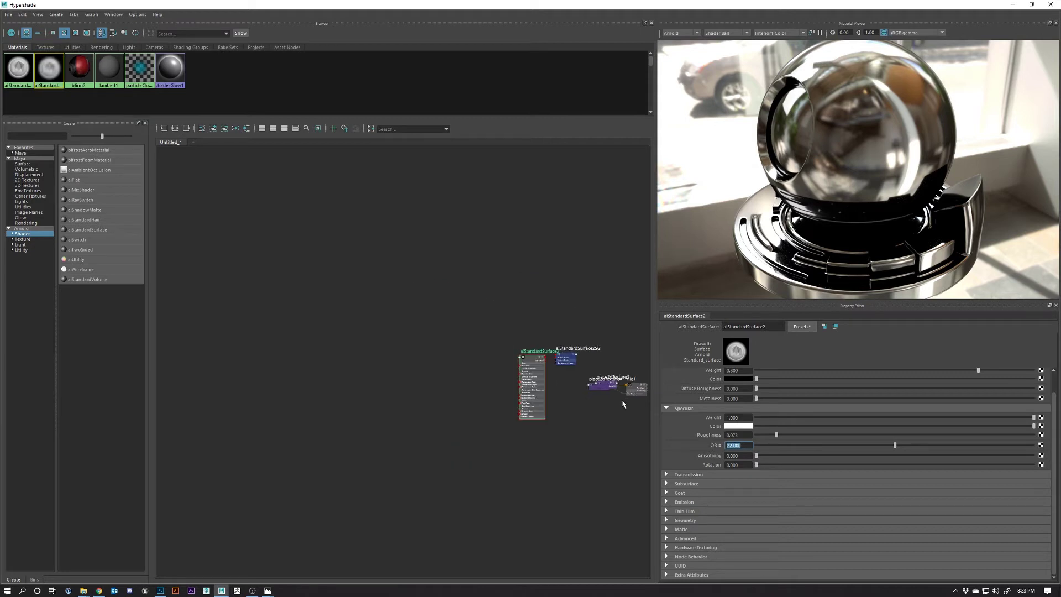
key("a")
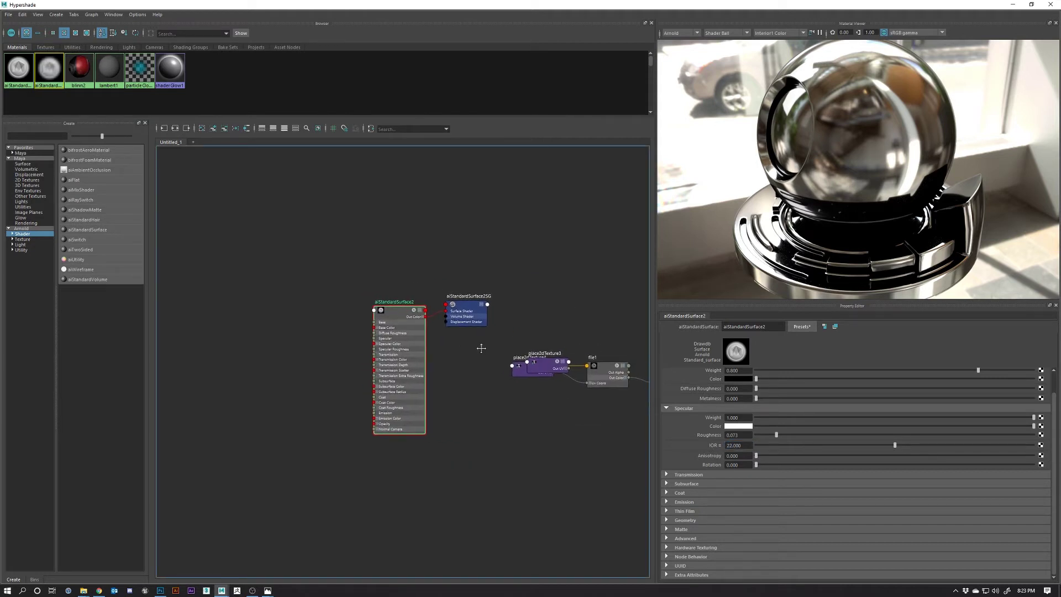
Step: Separate the overlapping placement nodes and move file1 and place2dTexture4 to the input side of aiStandardSurface2
left_click_drag(556, 368, 563, 403)
left_click(566, 396)
left_click_drag(479, 360, 420, 398)
left_click(469, 360)
left_click_drag(506, 402, 288, 352)
left_click_drag(430, 404, 217, 350)
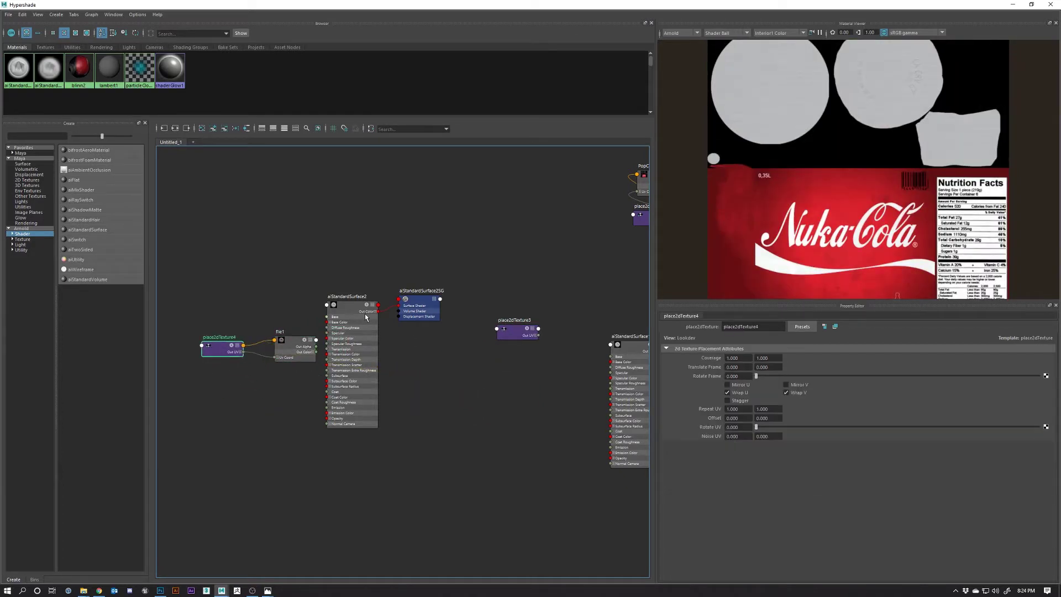
Step: Rename the aiStandardSurface2 material as MAT_PopCan
left_click(346, 305)
double_click(770, 328)
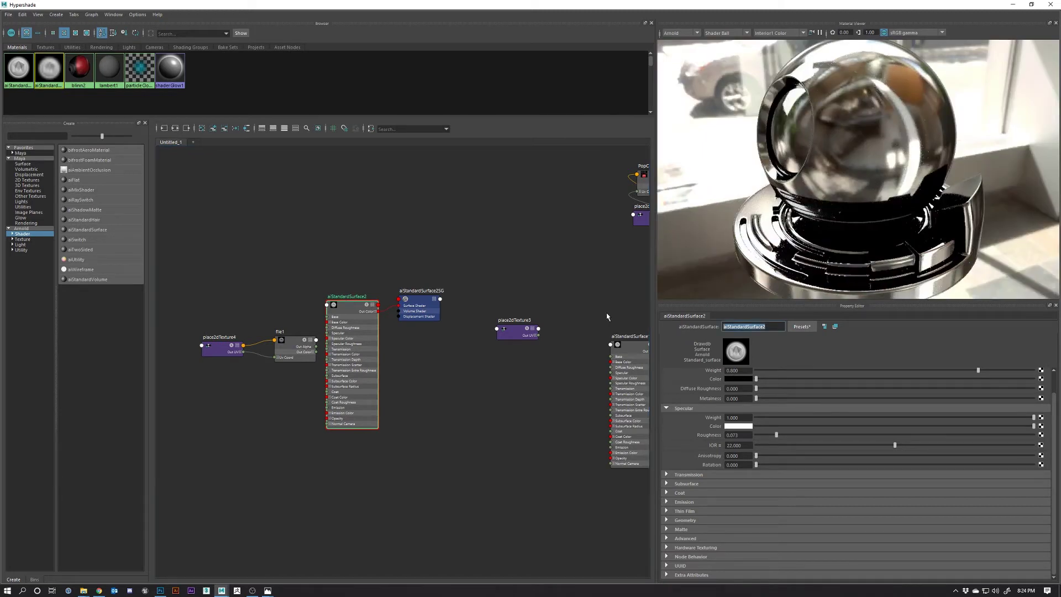
type("MAT_PopCan")
key("Return")
key("f")
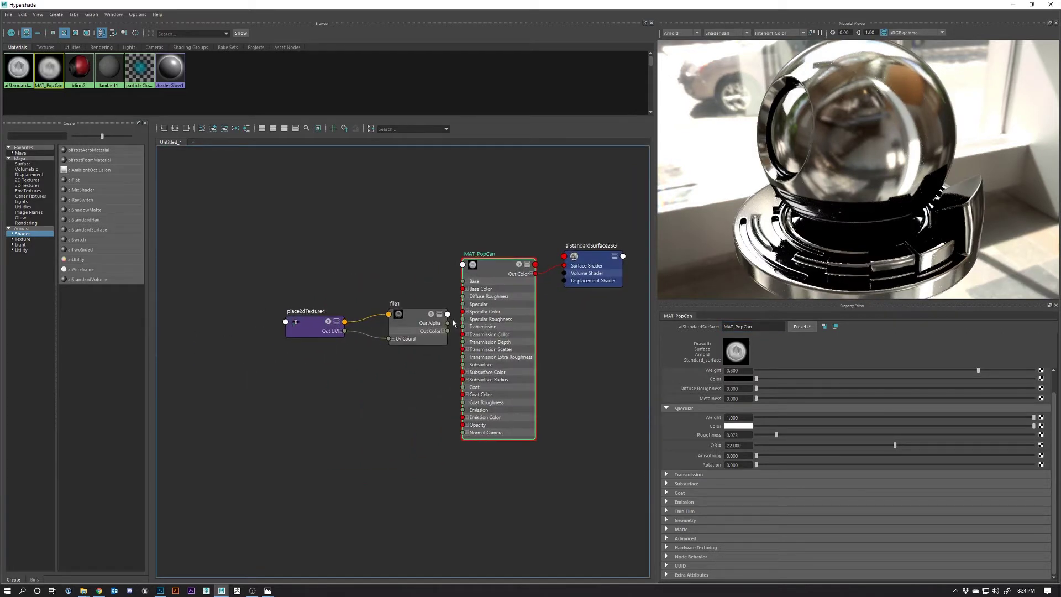
Step: Connect file1's Out Color to the Specular Color of MAT_PopCan and inspect the label on the shader ball
left_click_drag(446, 336, 427, 308)
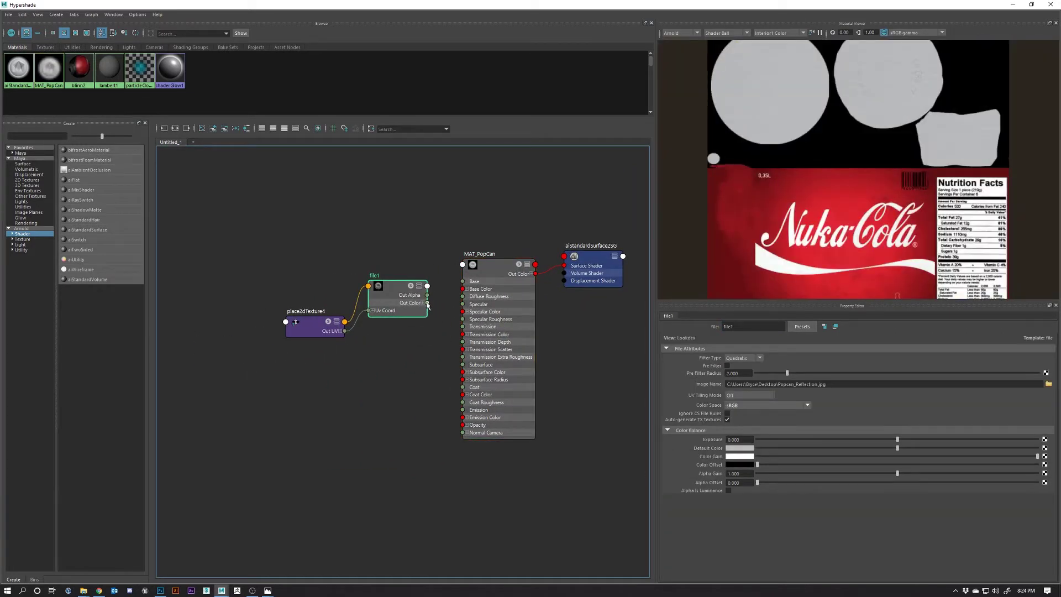
left_click(501, 275)
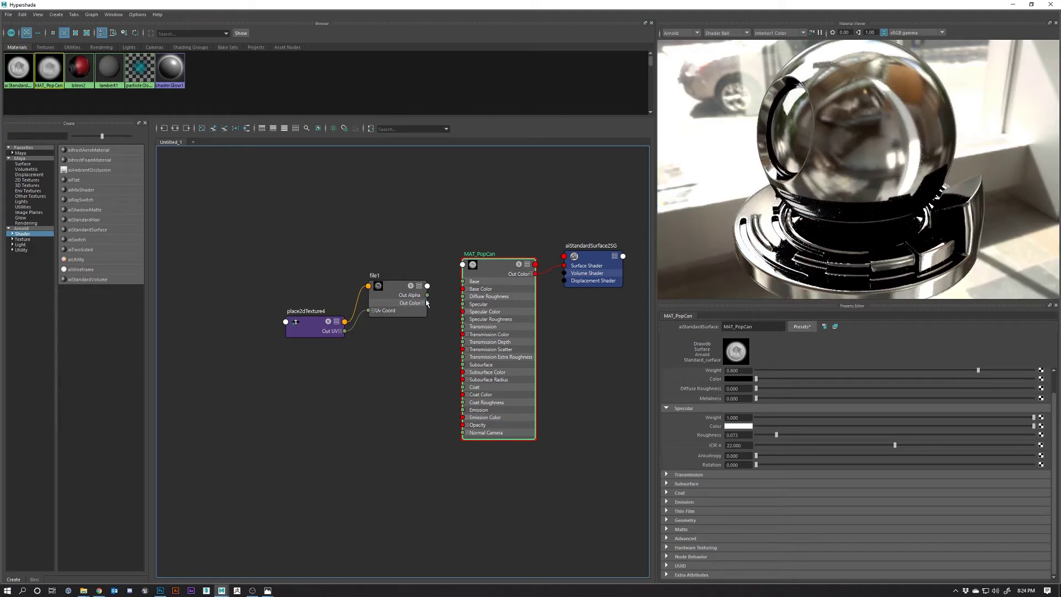
left_click_drag(427, 303, 464, 315)
left_click_drag(968, 234, 860, 205)
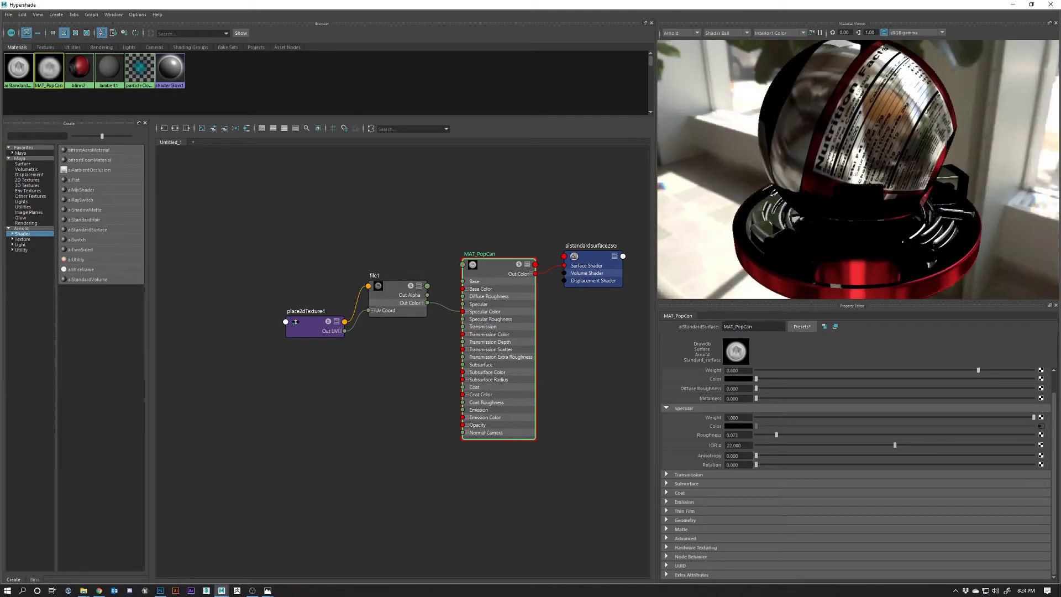
Step: Examine the reference photos of the Coca-Cola can and the blank red aluminum can for how sharp their reflections are
key("super+e")
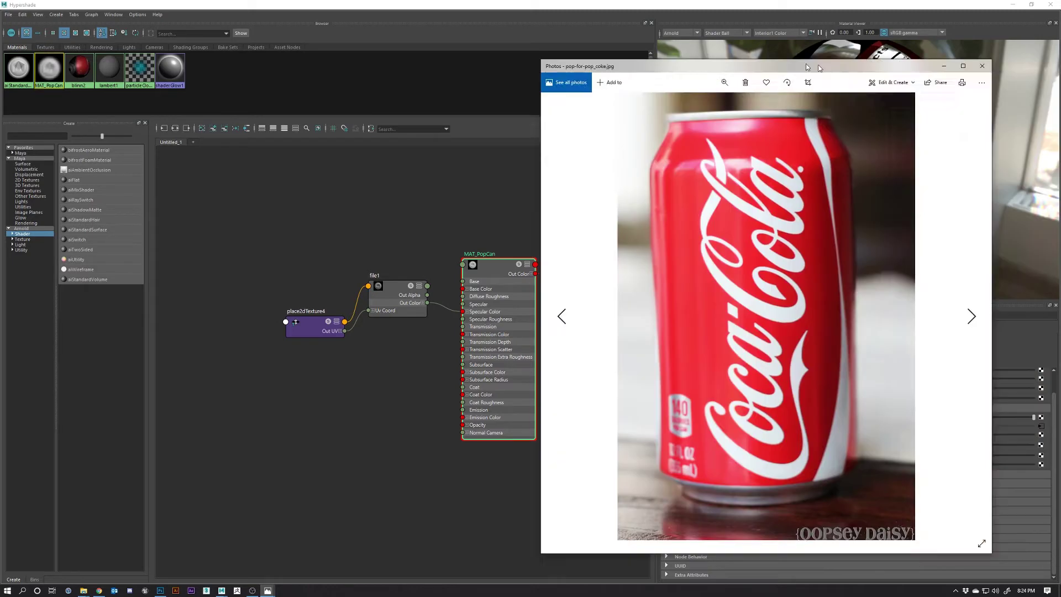
left_click_drag(837, 68, 741, 58)
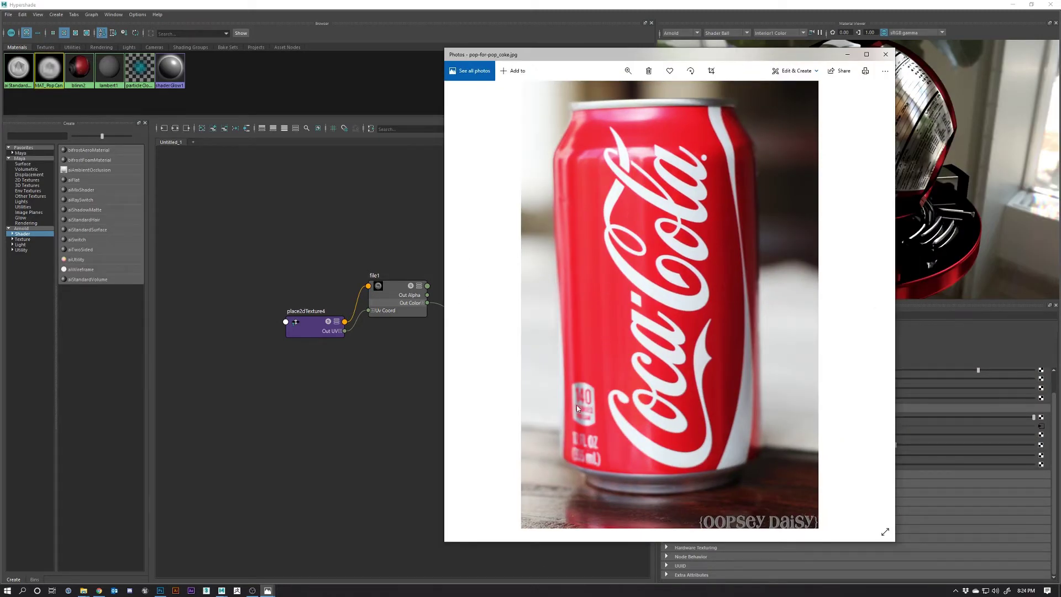
left_click(885, 70)
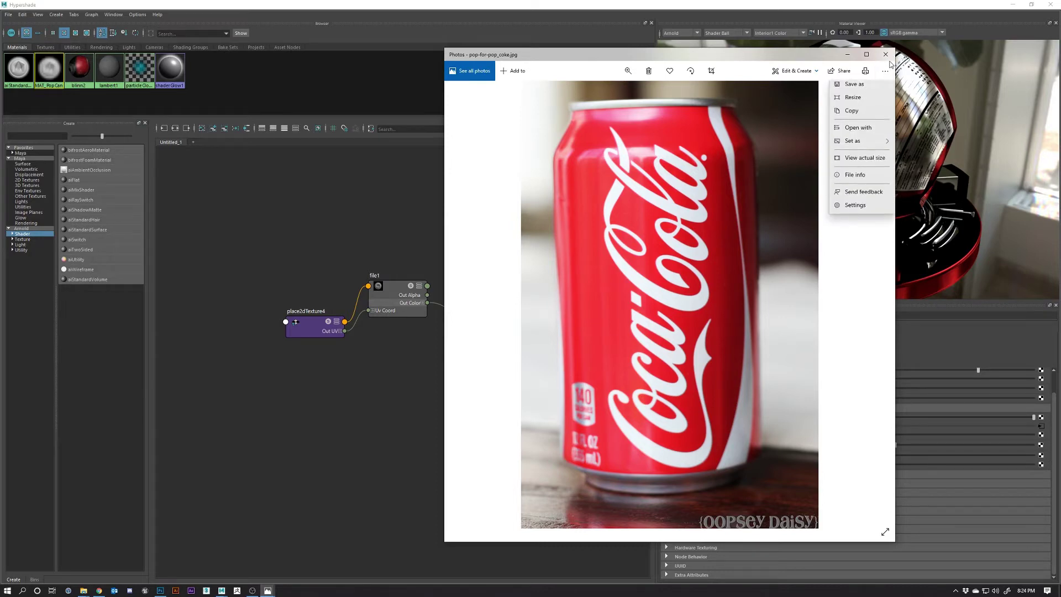
left_click(885, 54)
left_click(268, 590)
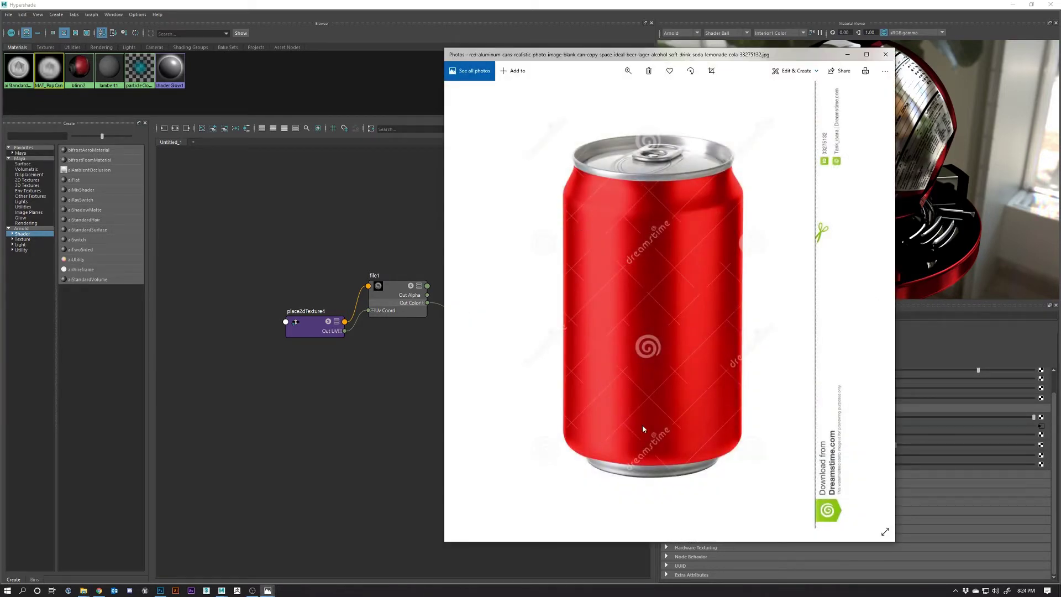
left_click(885, 54)
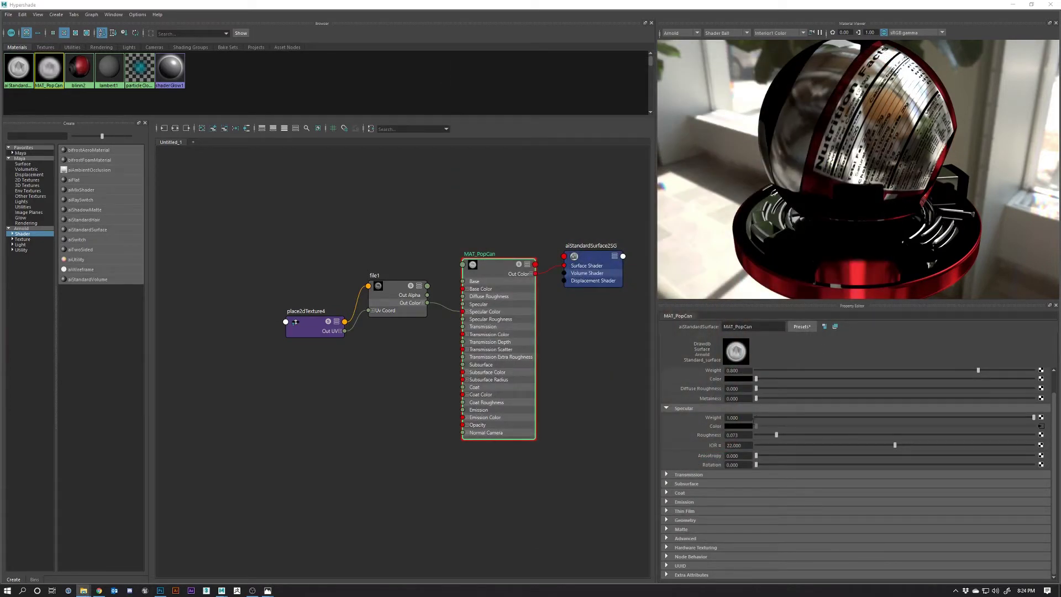
left_click(268, 590)
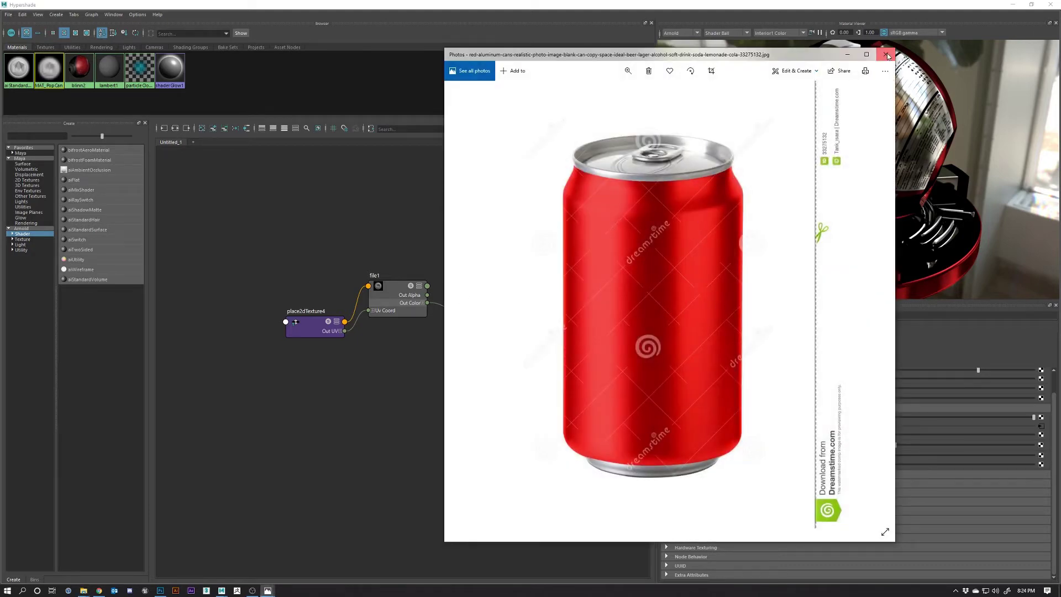
left_click(885, 54)
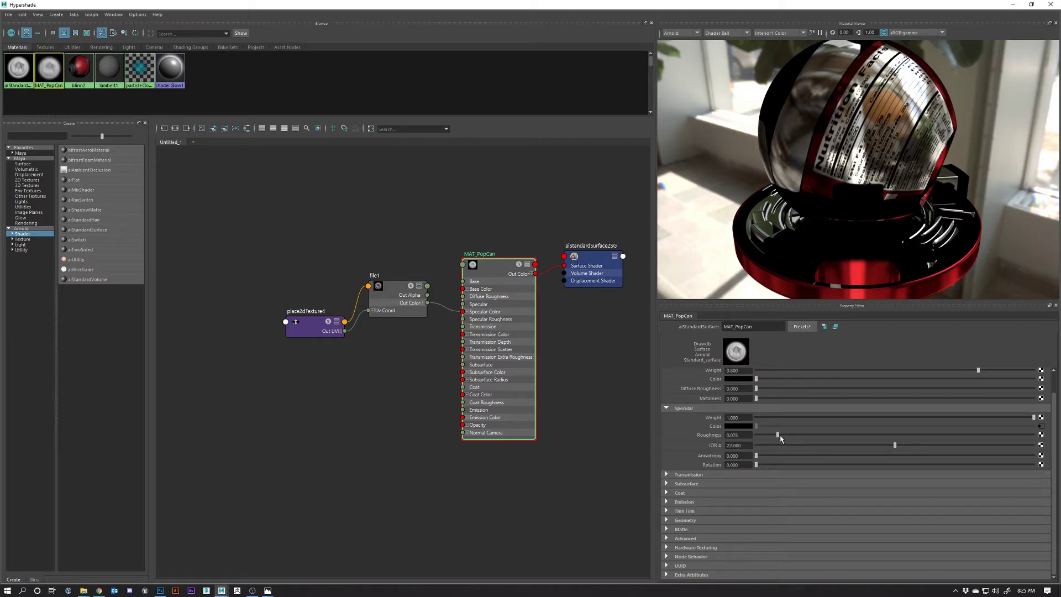
Step: Set MAT_PopCan's specular roughness to 0.168 and align place2dTexture4 with file1
left_click_drag(776, 435, 844, 435)
left_click_drag(844, 434, 837, 435)
left_click_drag(902, 185, 866, 158)
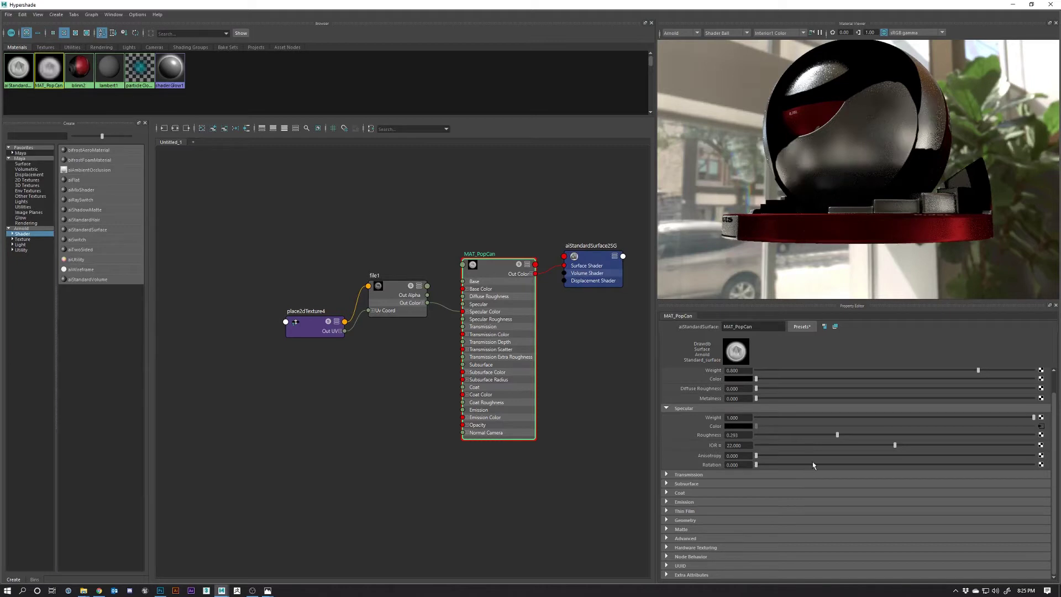
left_click_drag(837, 435, 803, 435)
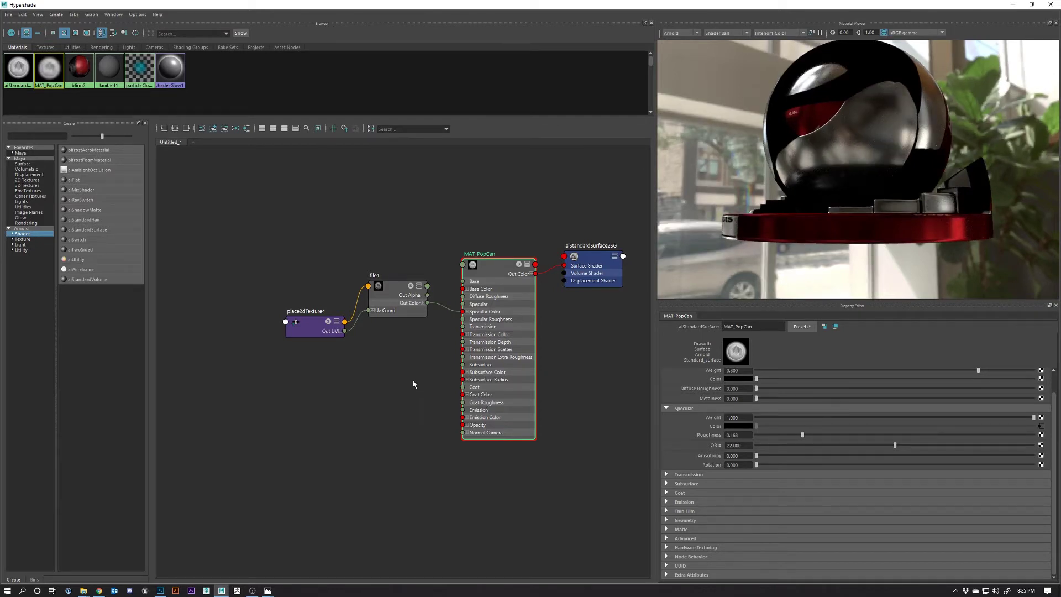
left_click_drag(320, 331, 302, 307)
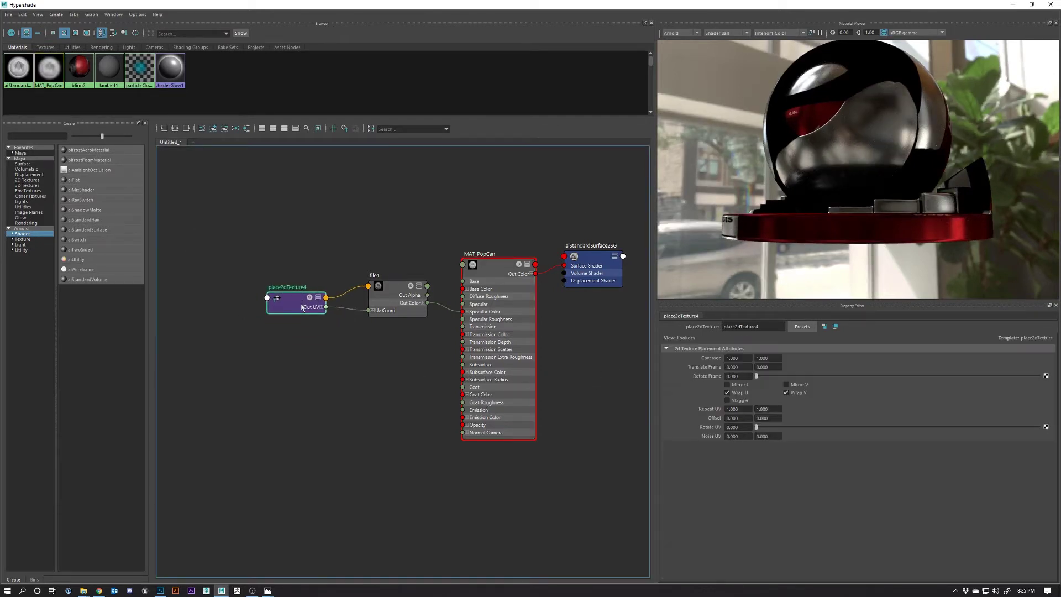
Step: Start an IPR render of the can from CAM_1 and arrange the render beside the shader network
left_click_drag(554, 5, 694, 132)
left_click(610, 36)
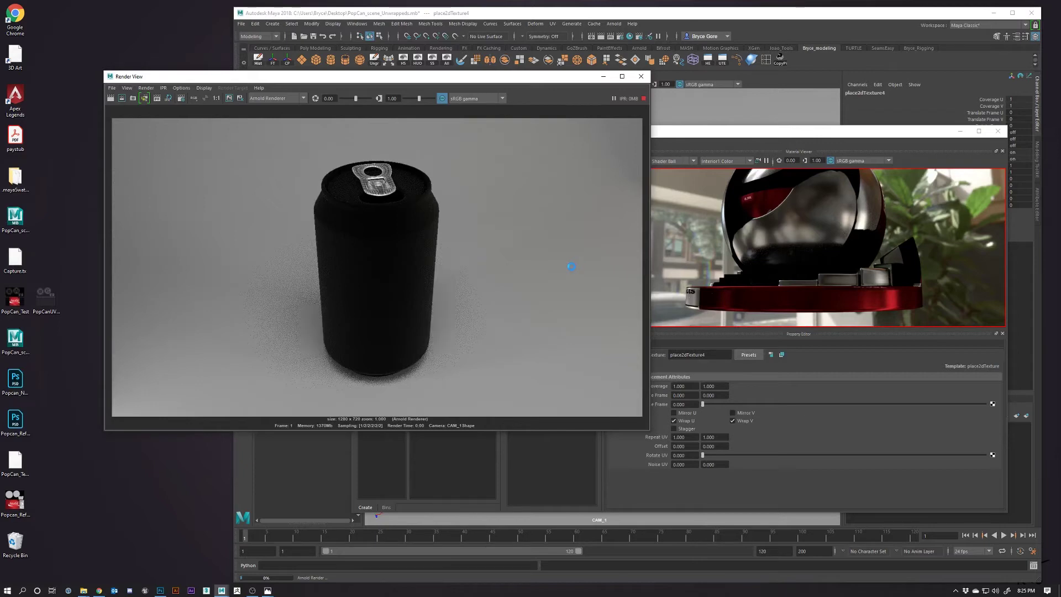
left_click_drag(411, 77, 391, 74)
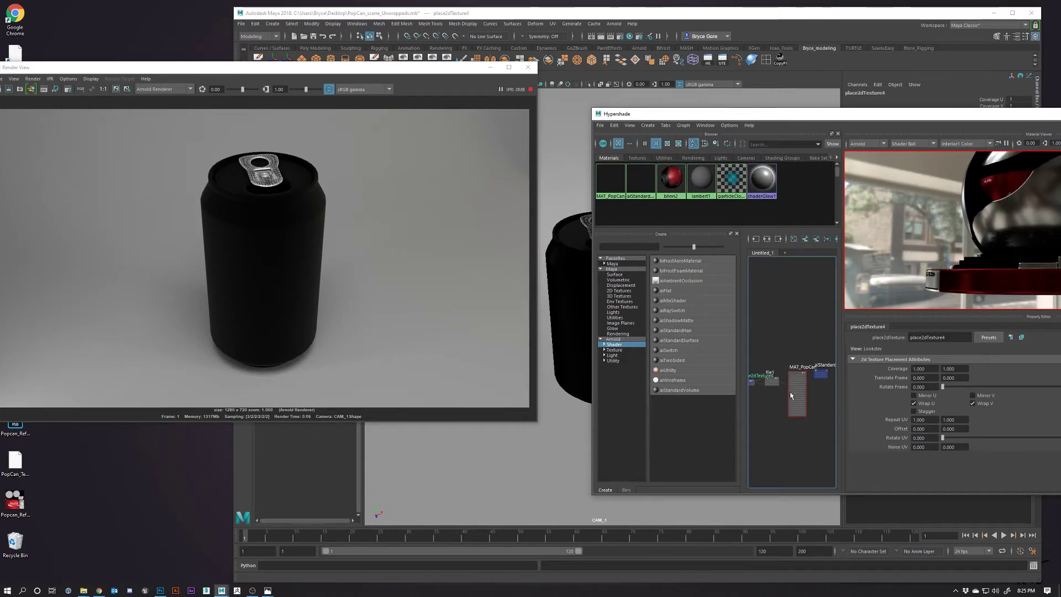
Step: Assign MAT_PopCan to the can body, its pull tab and the pin
left_click(585, 252)
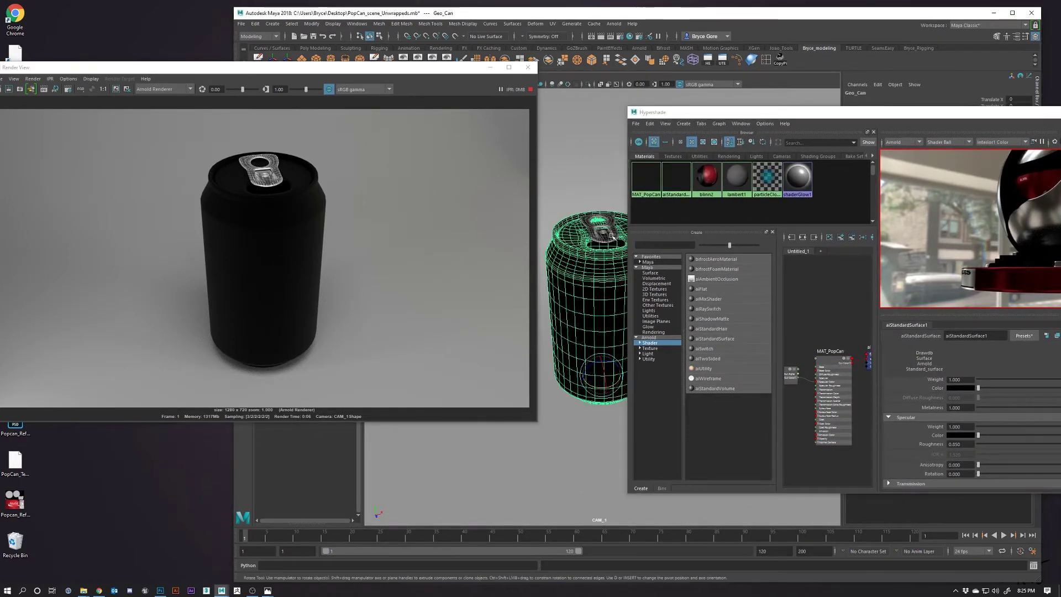
left_click(605, 235)
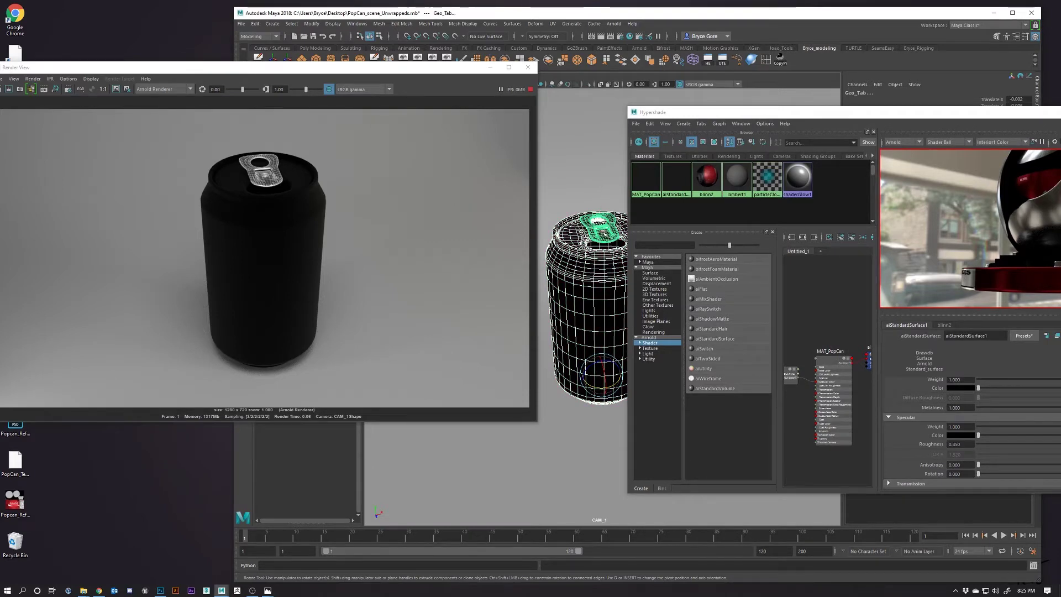
left_click(602, 232)
right_click(828, 362)
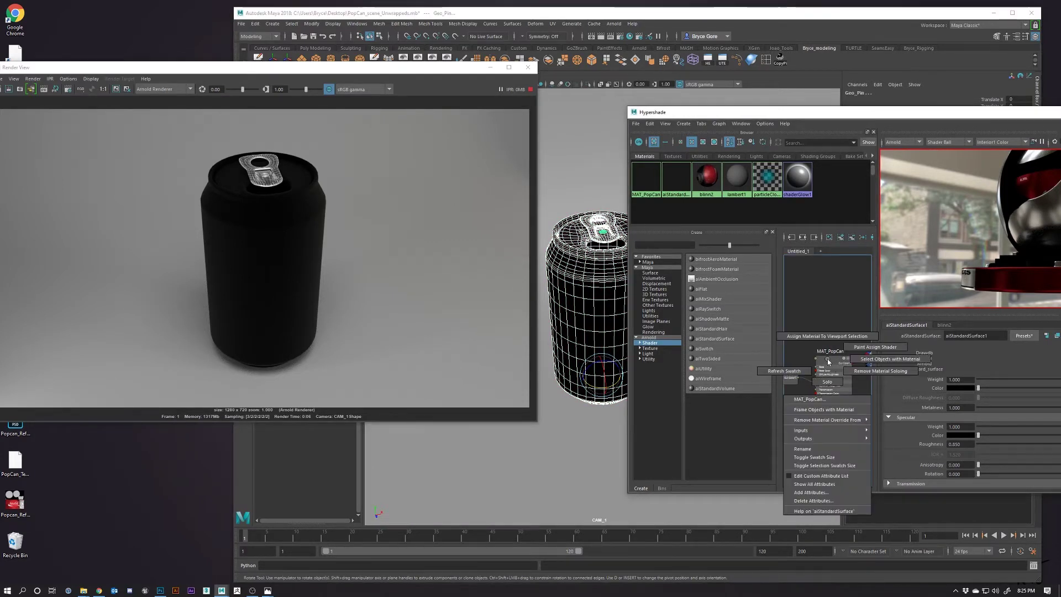
left_click(827, 336)
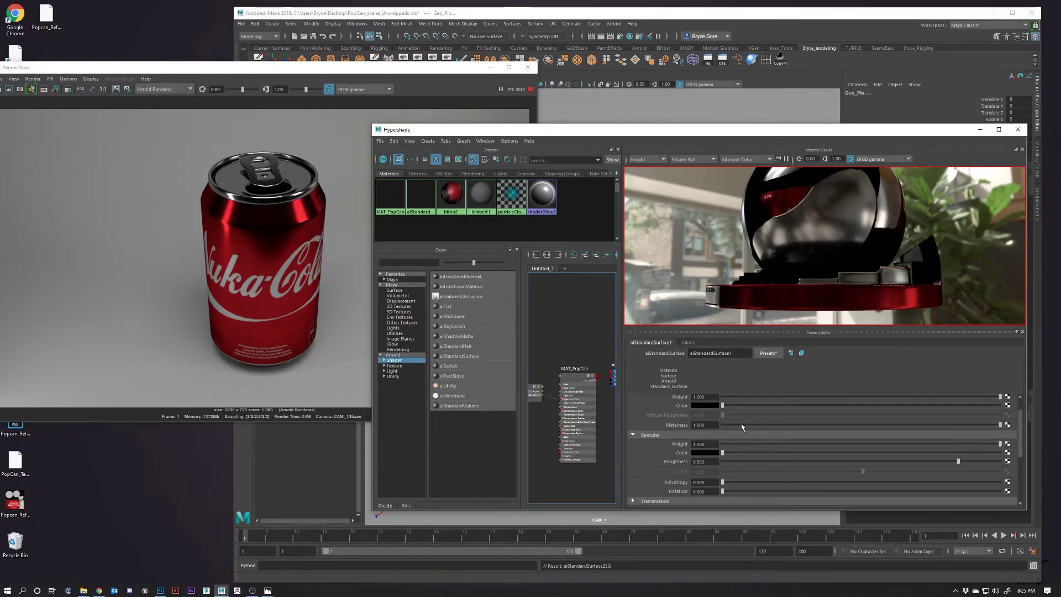
Step: Try MAT_PopCan with Metalness at 1.000 on the rendered can and return it to 0.000
left_click(573, 379)
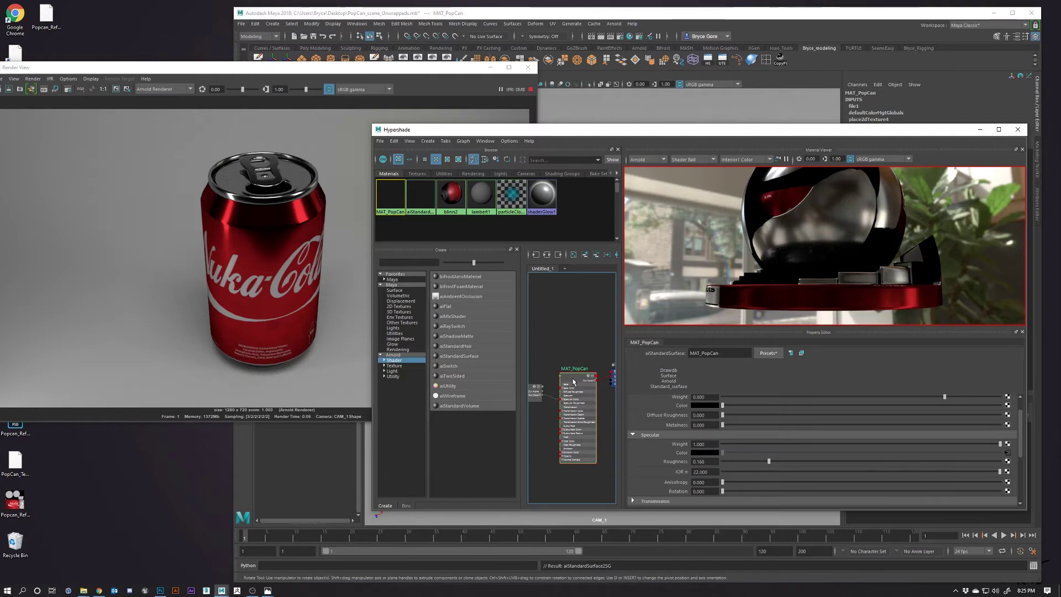
key("f")
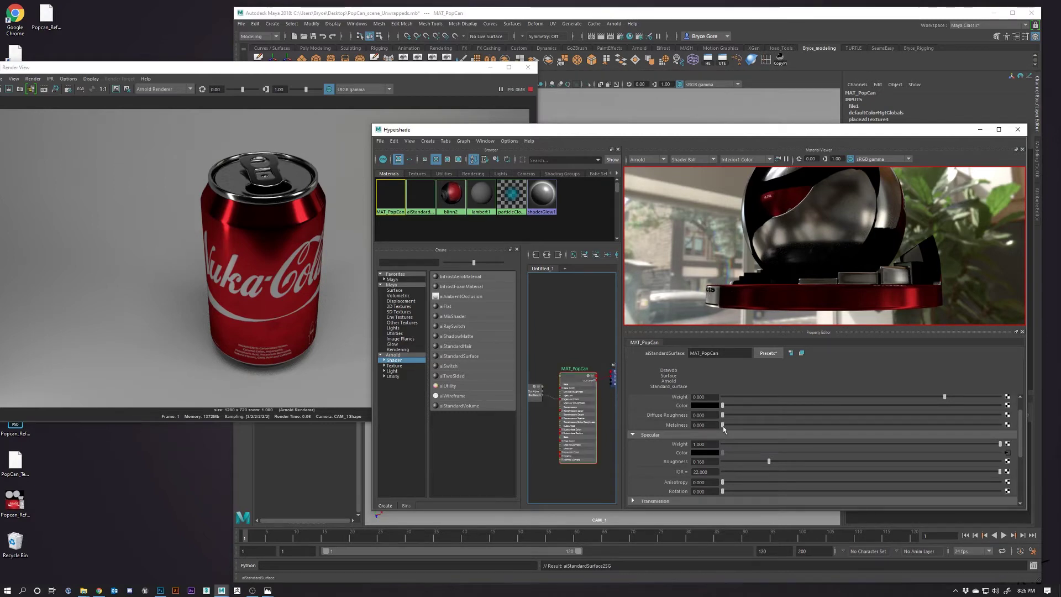
left_click_drag(723, 424, 1000, 425)
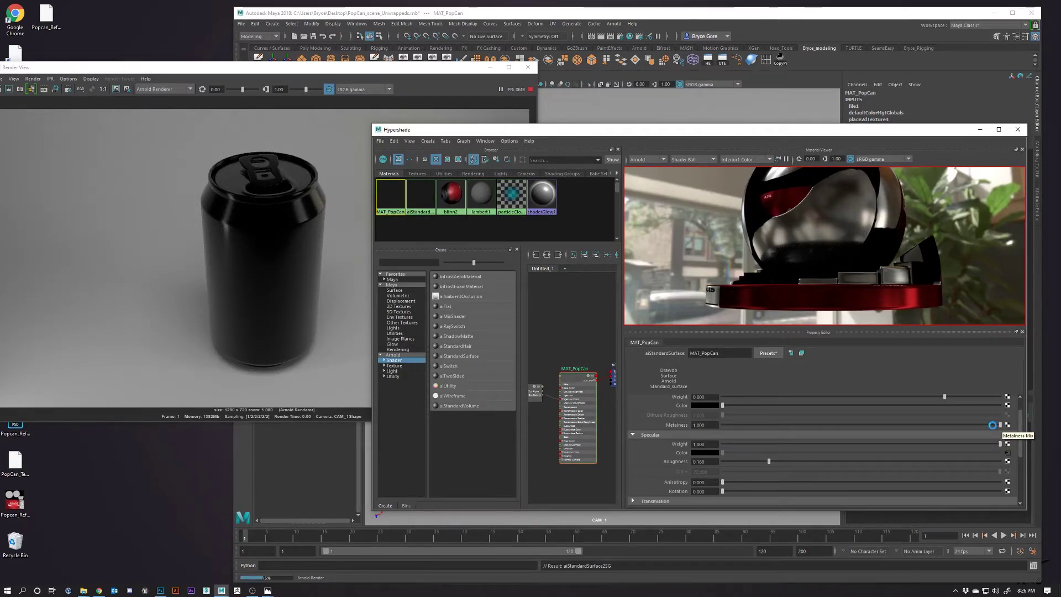
left_click_drag(999, 424, 675, 437)
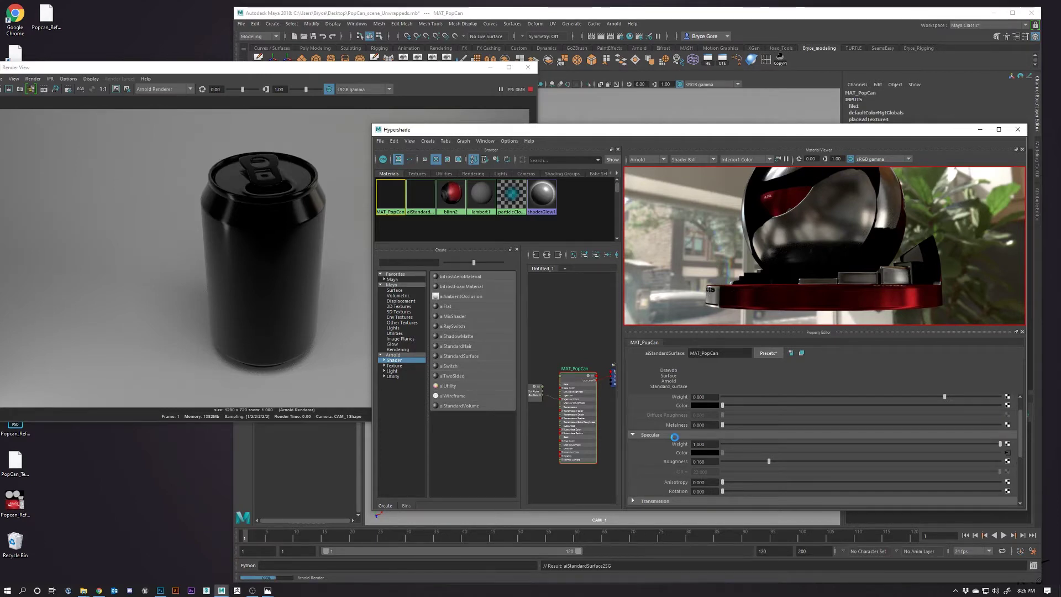
Step: Set MAT_PopCan's specular roughness to 0.370 while checking the can in the live render
left_click_drag(387, 129, 1036, 154)
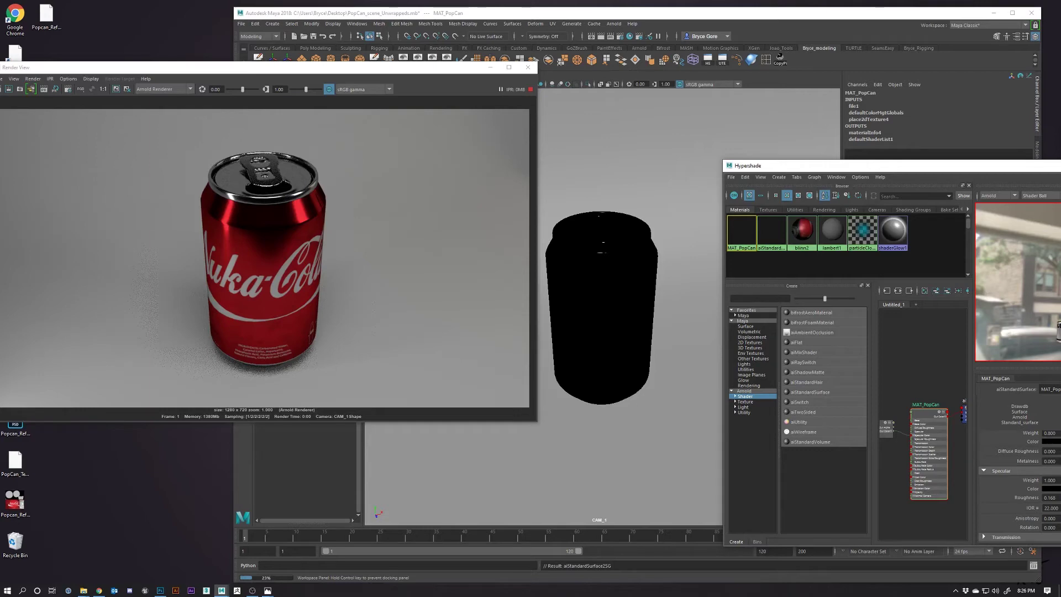
left_click_drag(1049, 166, 451, 137)
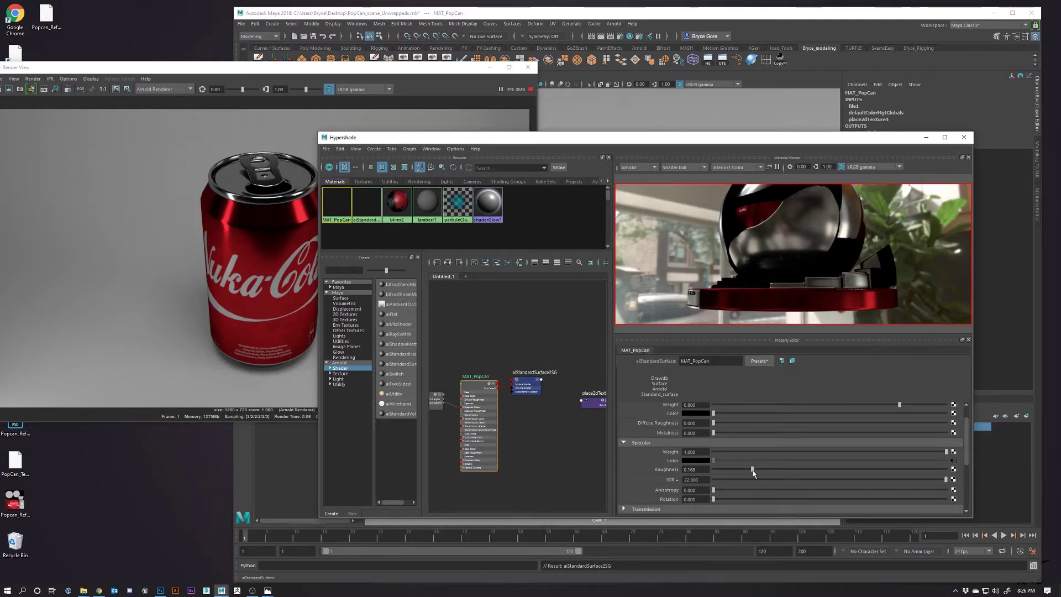
left_click_drag(752, 470, 789, 466)
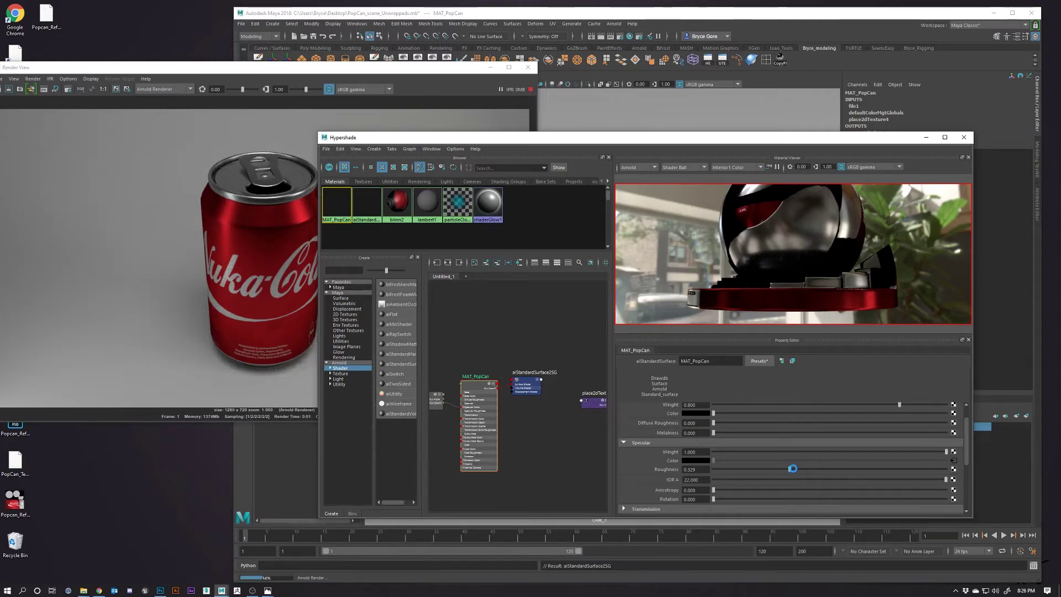
left_click_drag(791, 468, 799, 469)
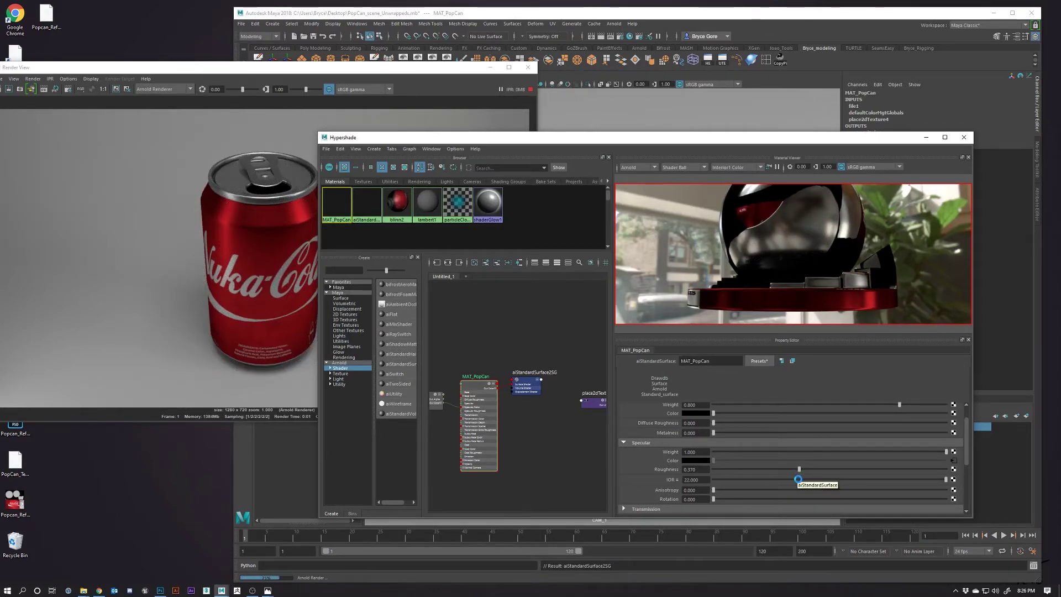
left_click_drag(602, 140, 901, 157)
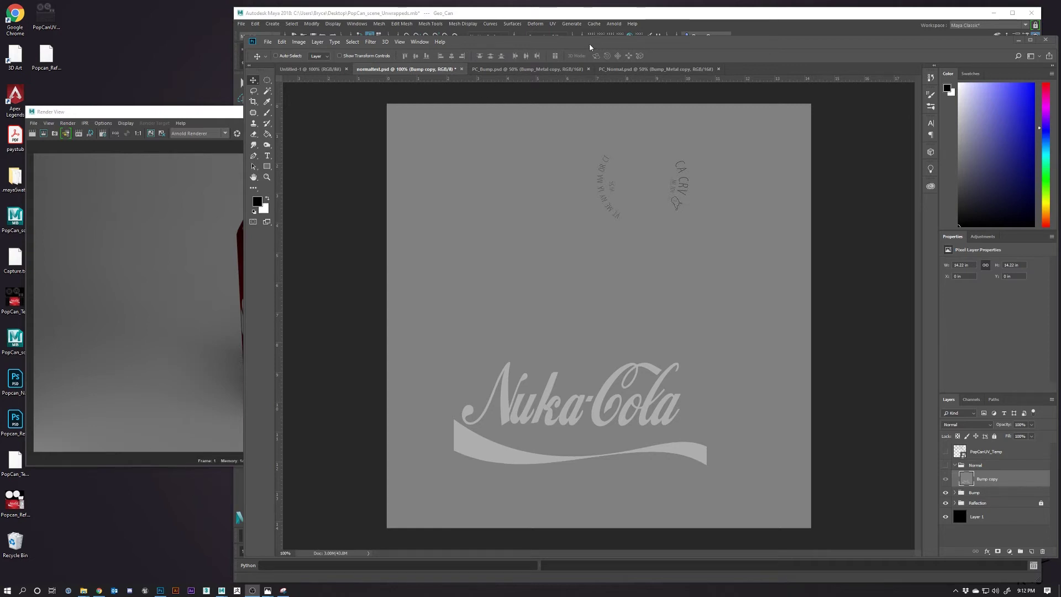
Step: In Photoshop, rename the Bump copy layer in the Normal group of normaltest.psd as normal
left_click_drag(590, 42, 537, 37)
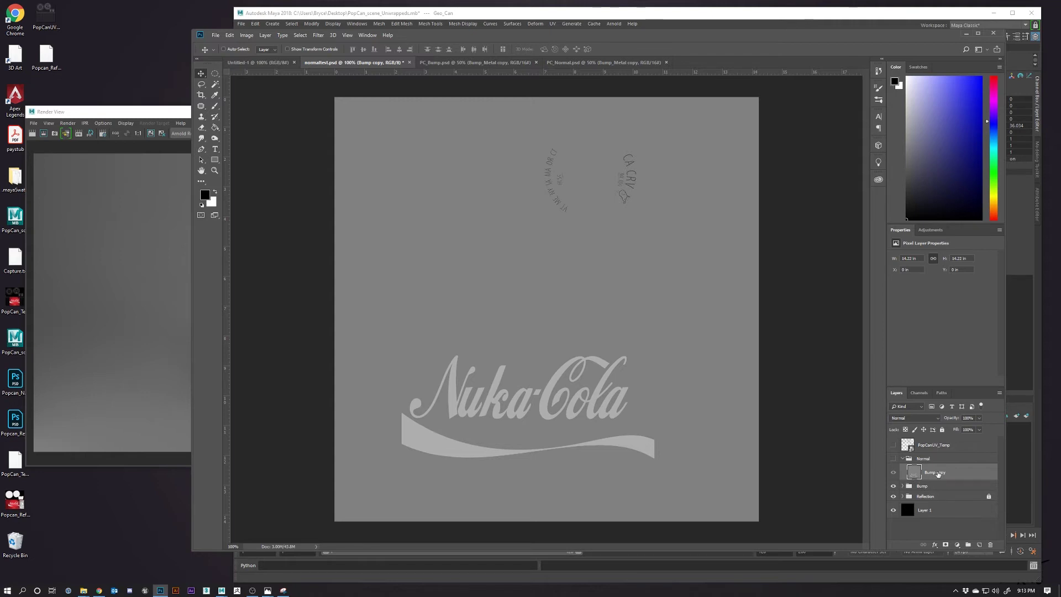
double_click(936, 472)
type("normal")
key("Return")
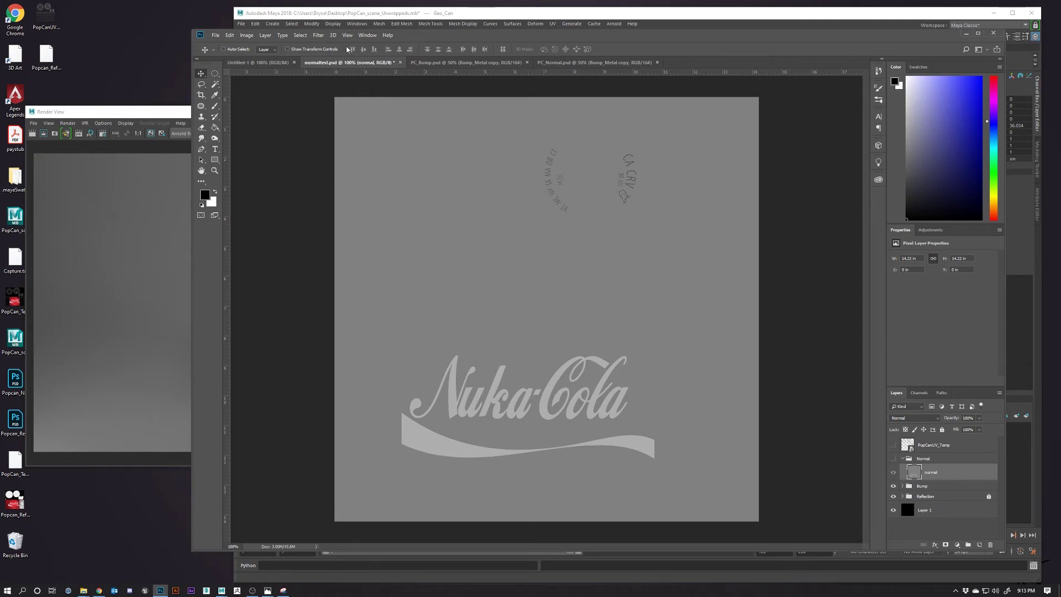
left_click(332, 35)
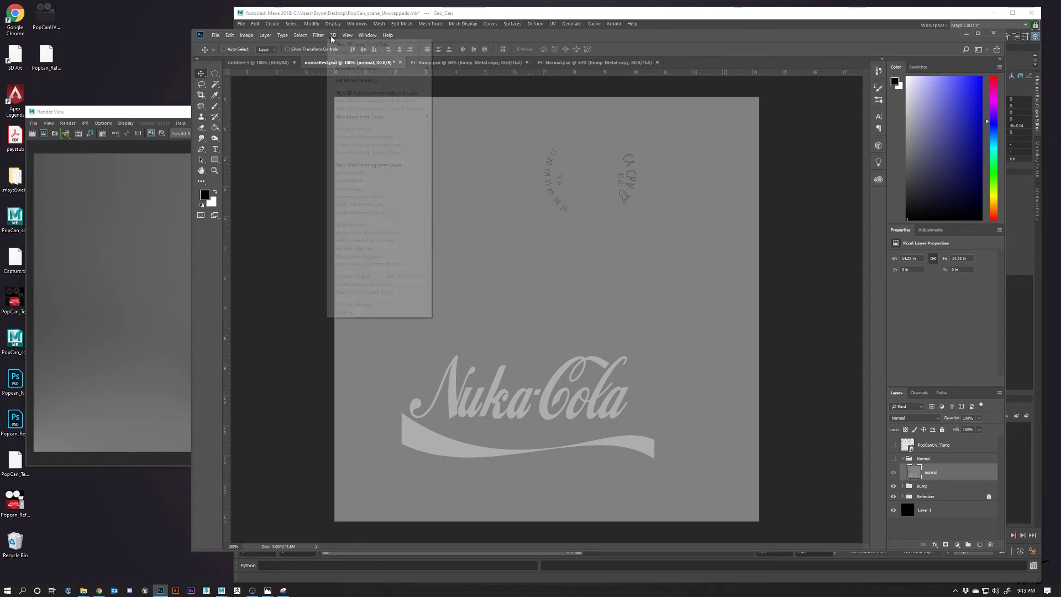
left_click(321, 37)
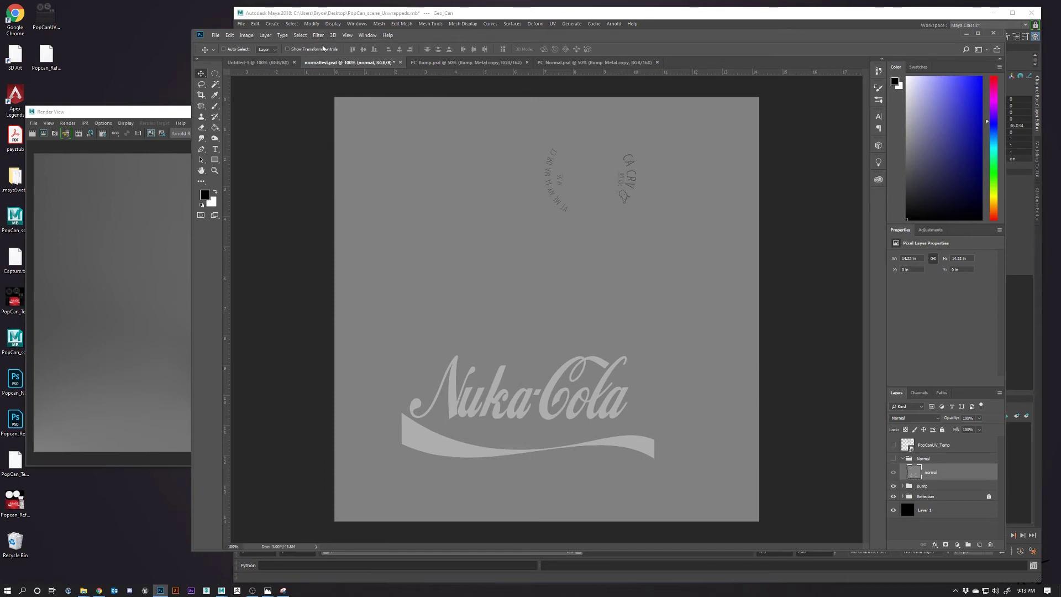
Step: Run Generate Normal Map on the normal layer with contrast details of 2% low, 1% medium and 9% high
left_click(319, 36)
mouse_move(345, 128)
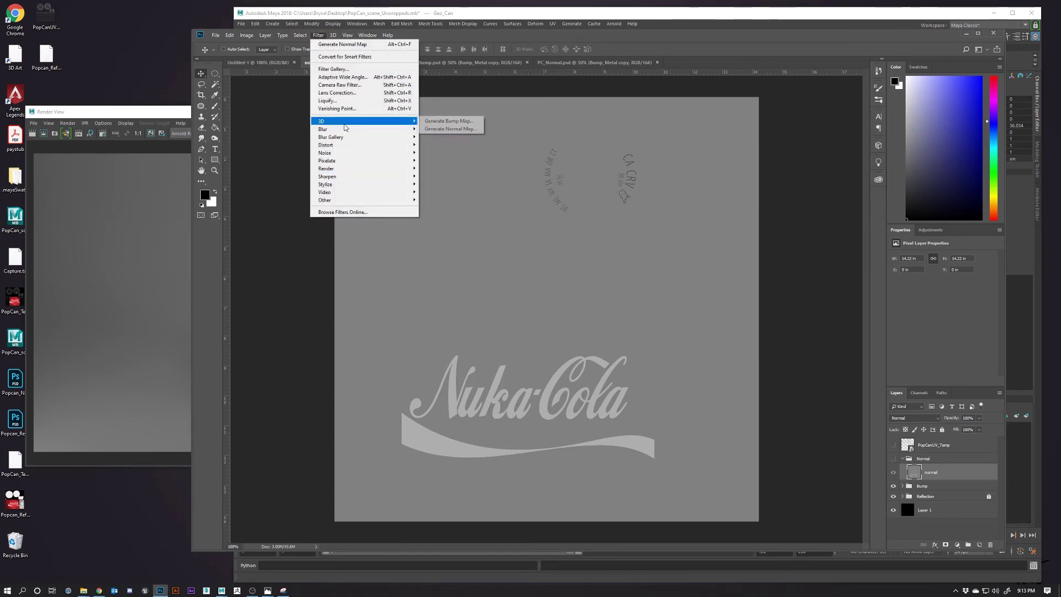
left_click(450, 129)
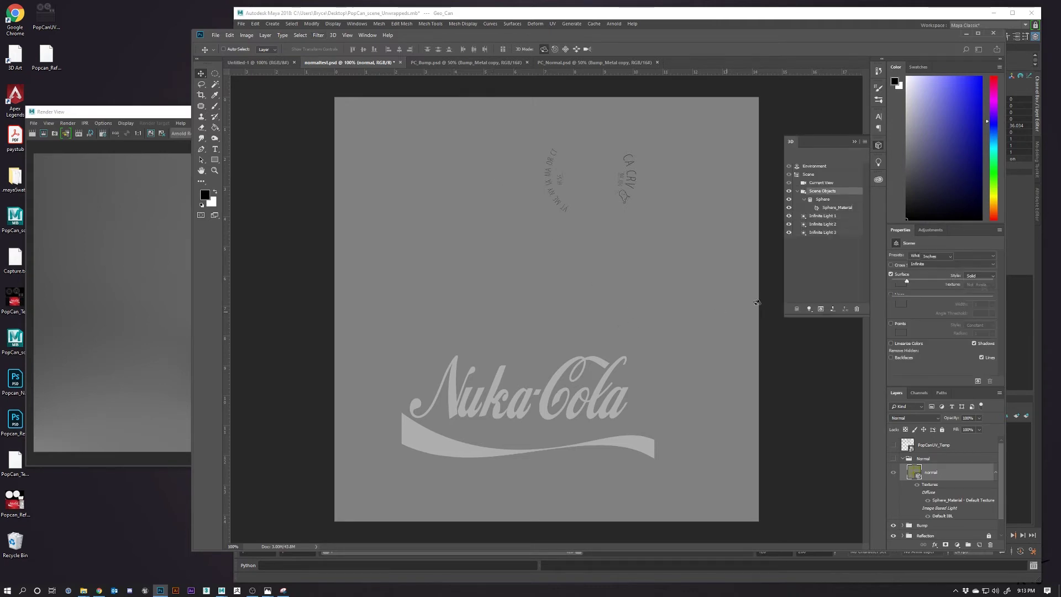
left_click_drag(829, 169, 719, 158)
left_click_drag(620, 333, 663, 322)
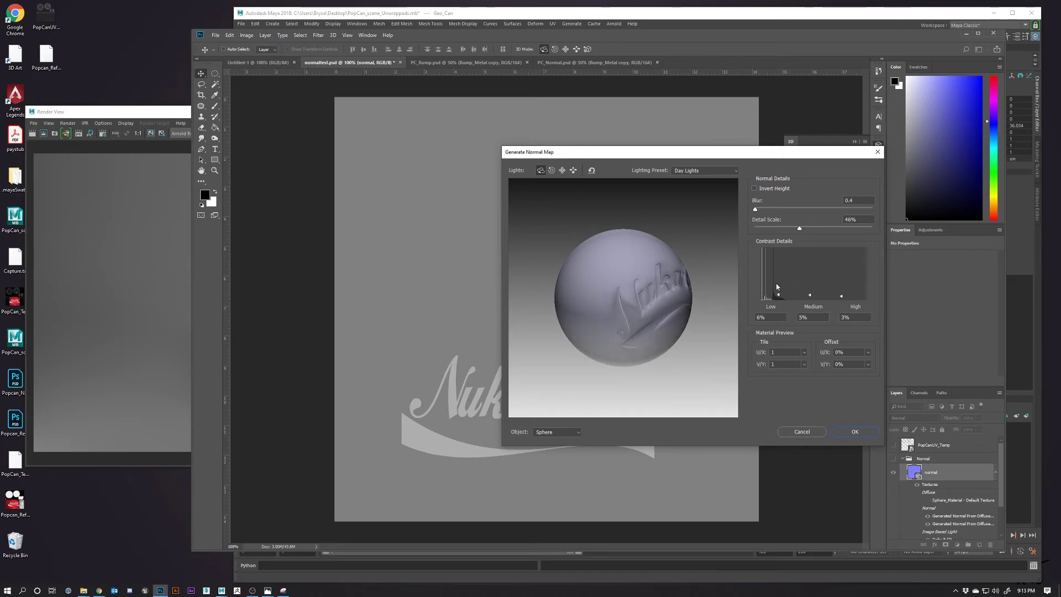
left_click_drag(779, 296, 808, 300)
key("alt")
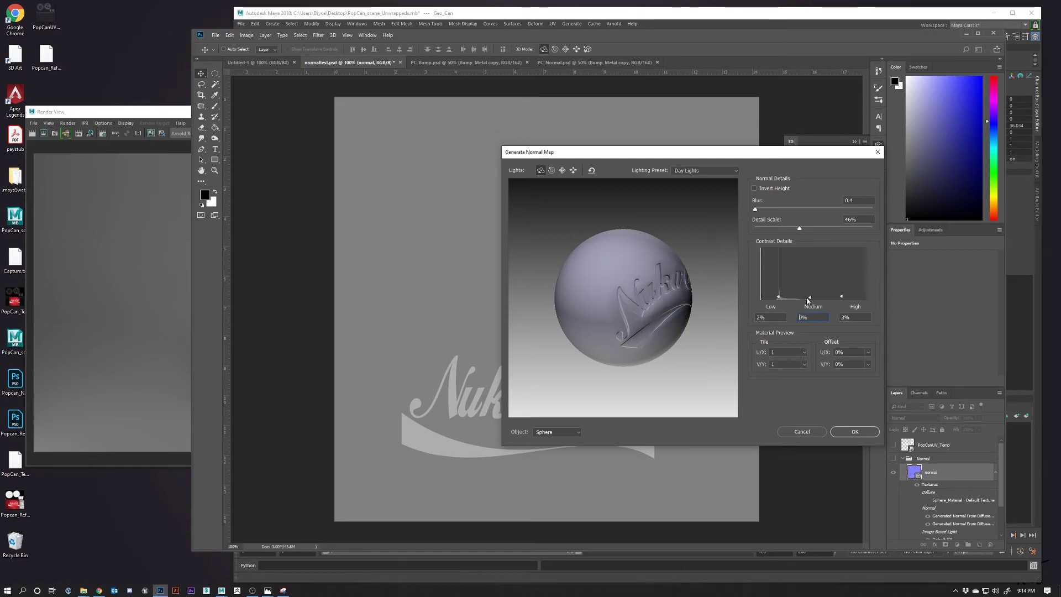
mouse_move(841, 296)
left_mouse_down()
mouse_move(843, 285)
mouse_move(844, 295)
left_mouse_up()
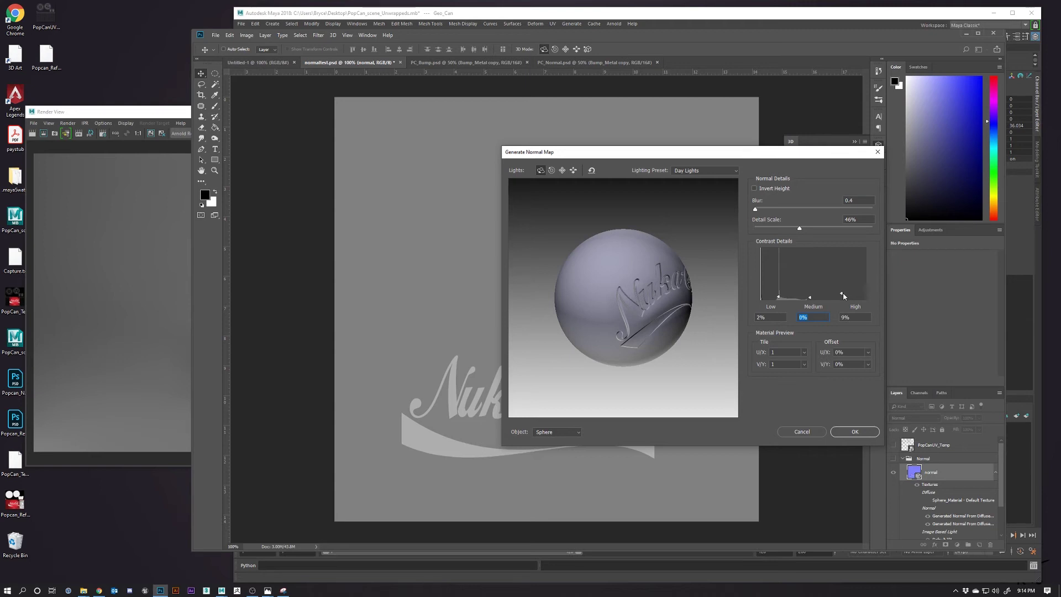
left_click(811, 298)
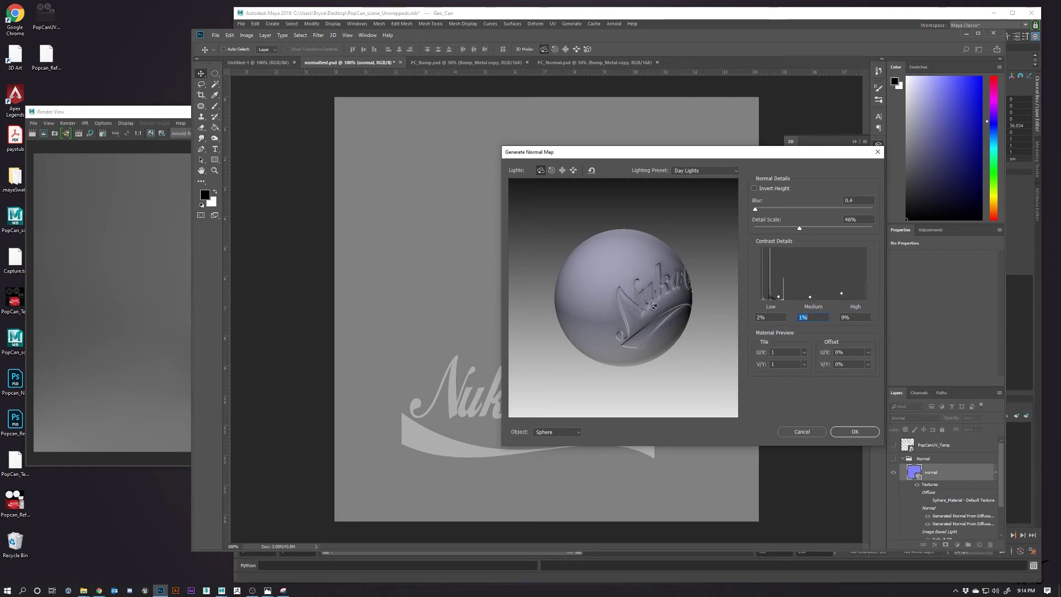
Step: Inspect the embossed can lettering and Nuka-Cola logo around the preview sphere and apply the normal map
key("alt")
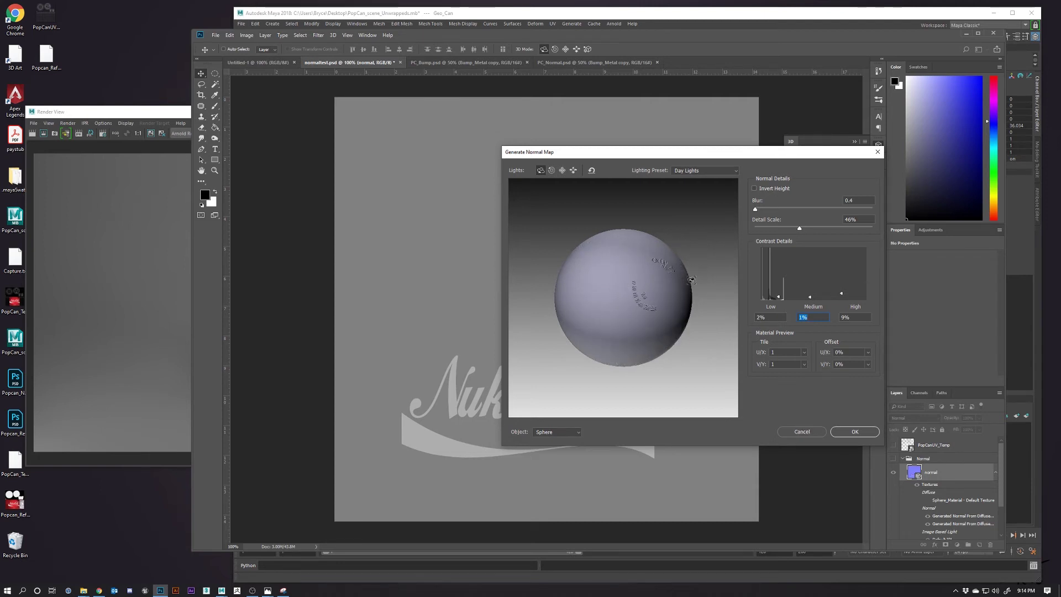
left_click_drag(653, 291, 681, 357)
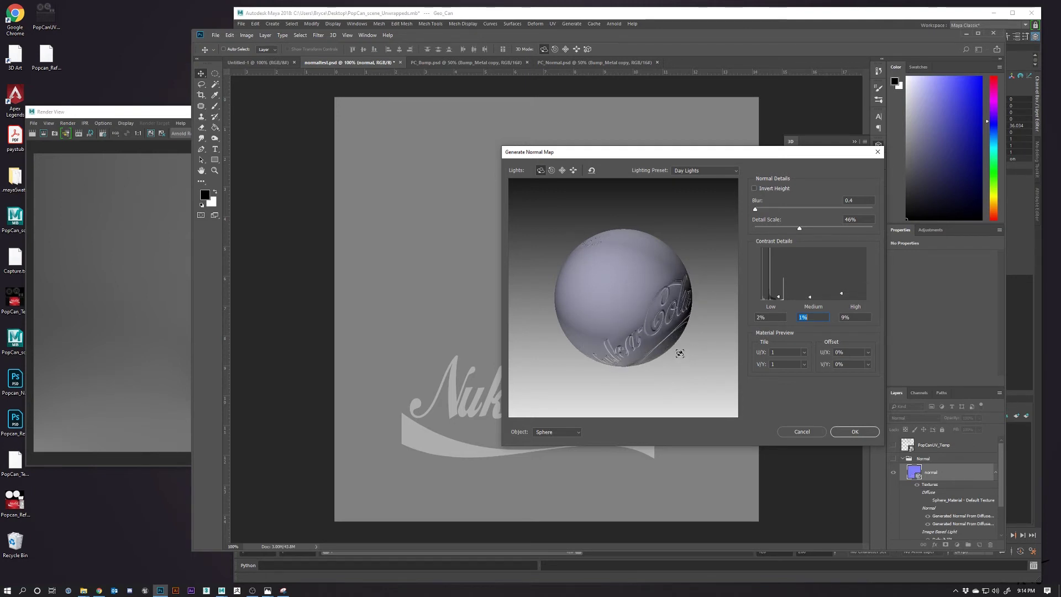
mouse_move(643, 287)
left_mouse_down()
mouse_move(632, 249)
mouse_move(626, 300)
mouse_move(613, 305)
mouse_move(605, 246)
mouse_move(641, 344)
mouse_move(630, 317)
mouse_move(638, 298)
left_mouse_up()
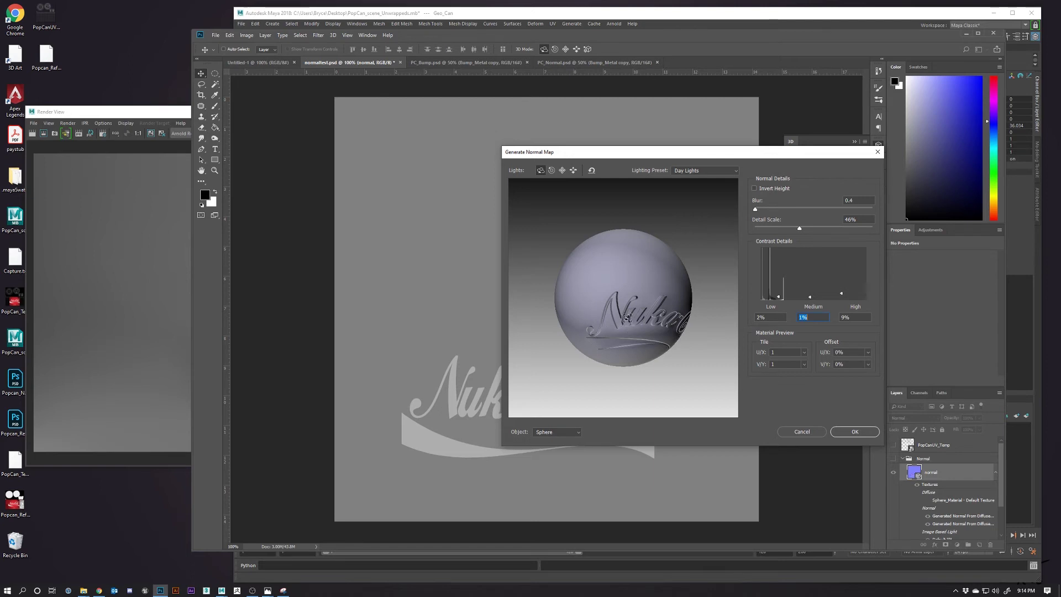
left_click_drag(641, 318, 640, 332)
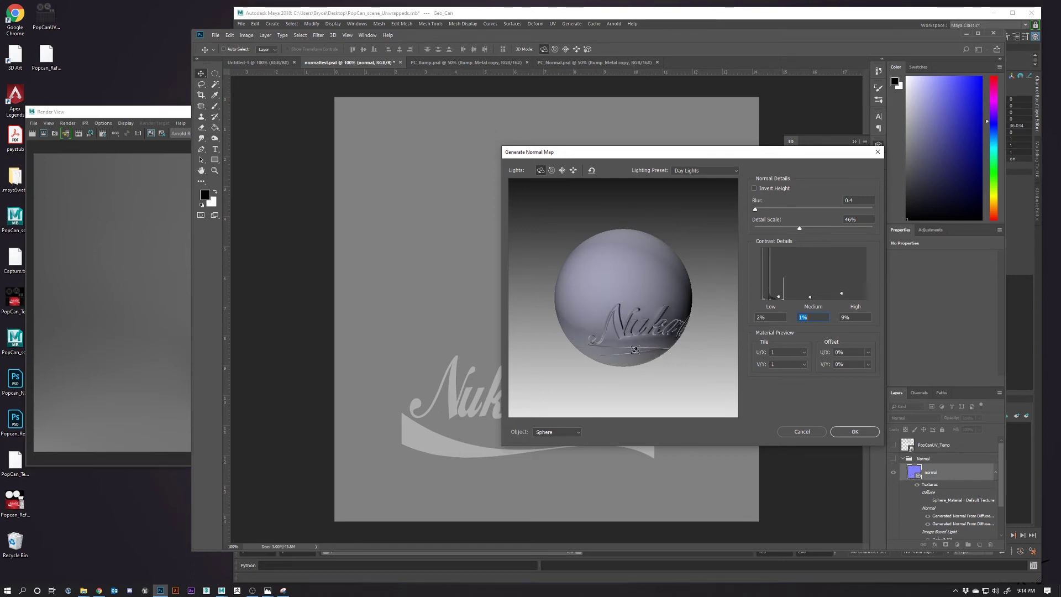
left_click_drag(657, 358, 626, 332)
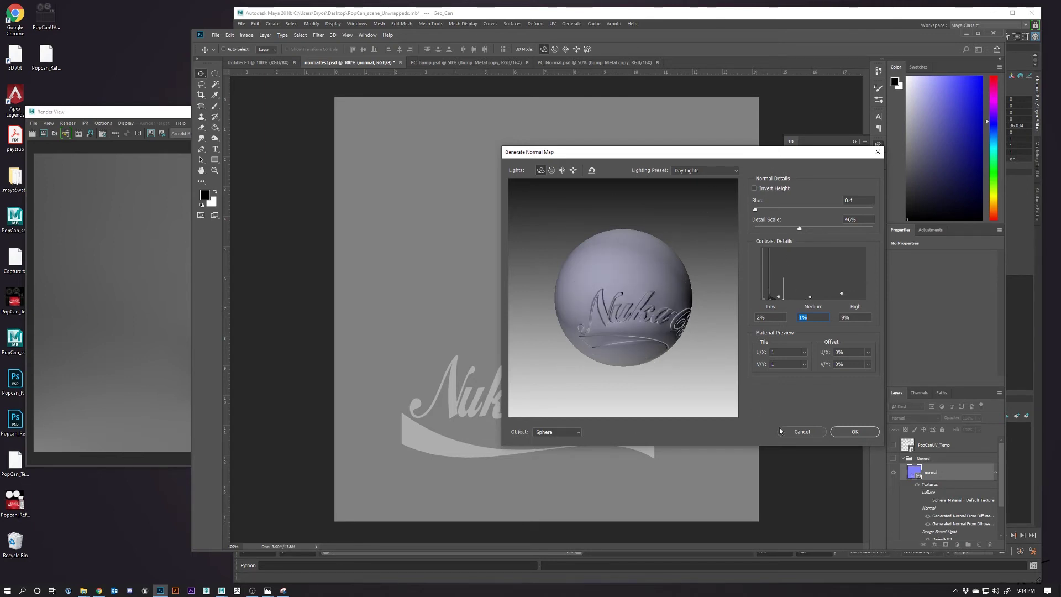
left_click(841, 430)
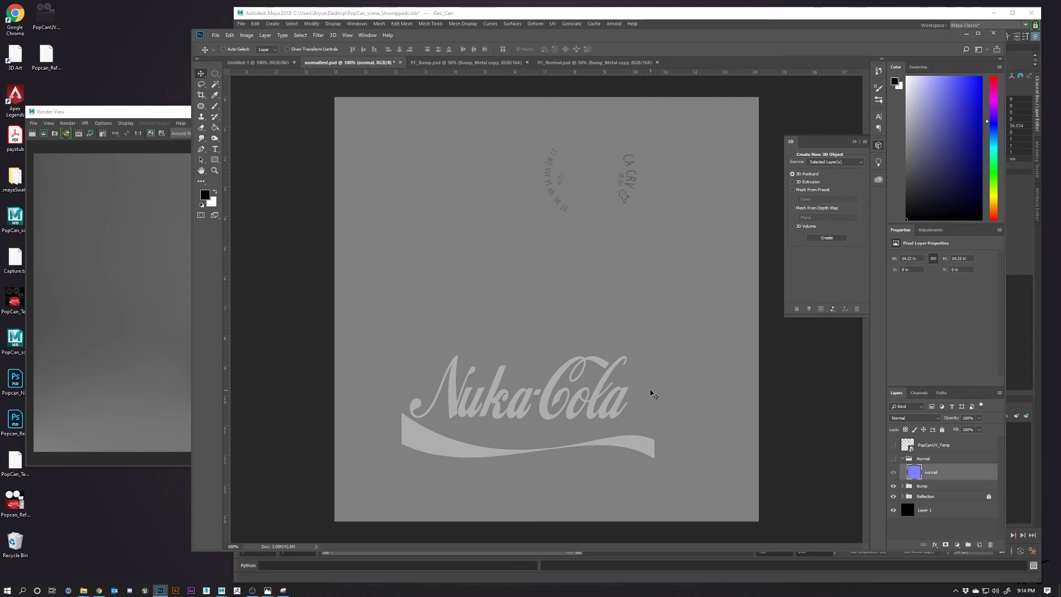
Step: Toggle the normal layer's visibility to compare it with the bump artwork, leaving the normal map shown
left_click(894, 473)
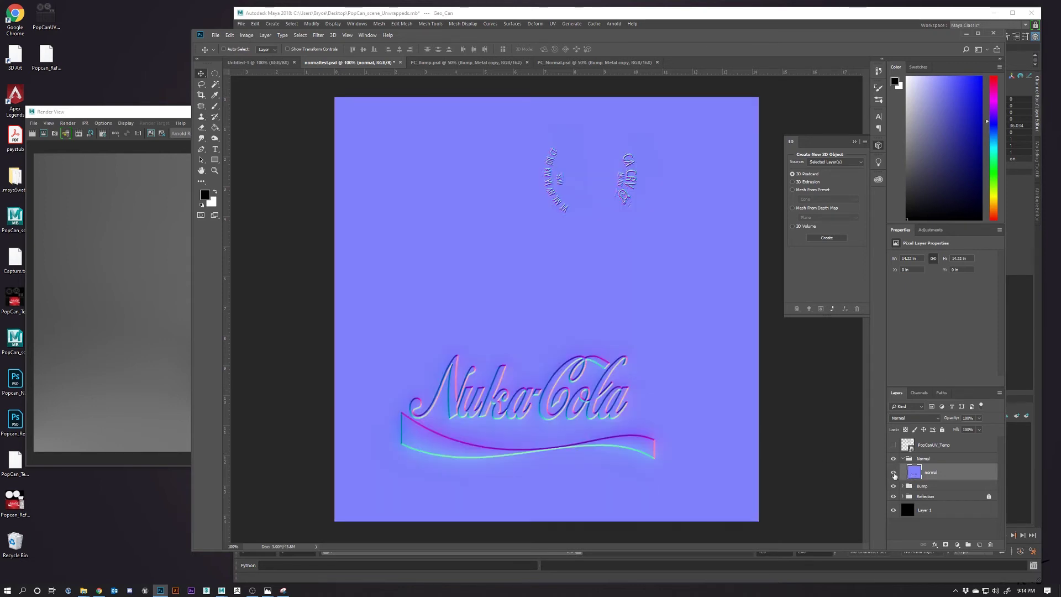
left_click(894, 473)
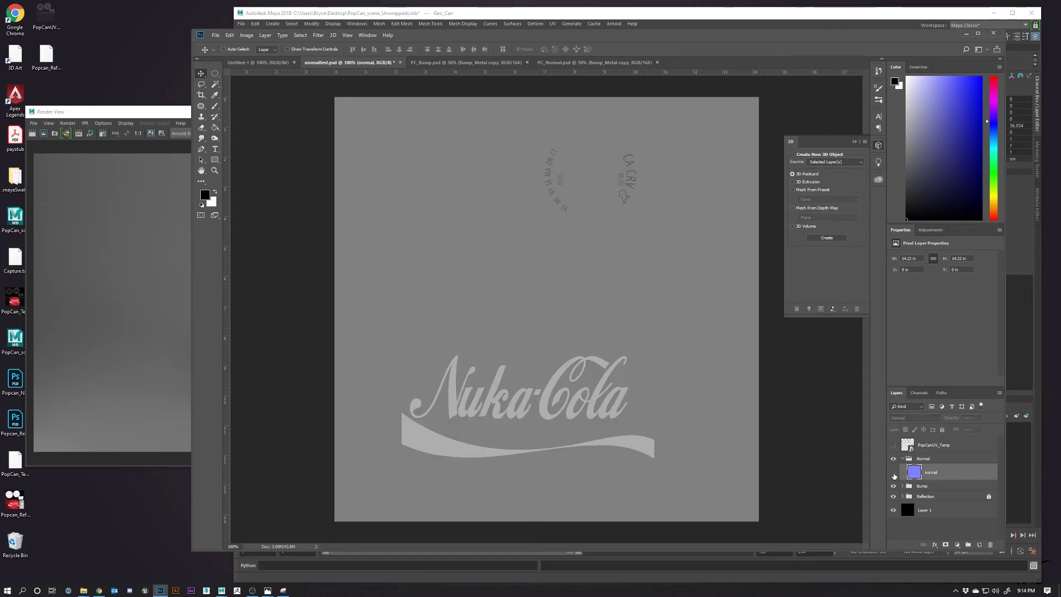
left_click(894, 473)
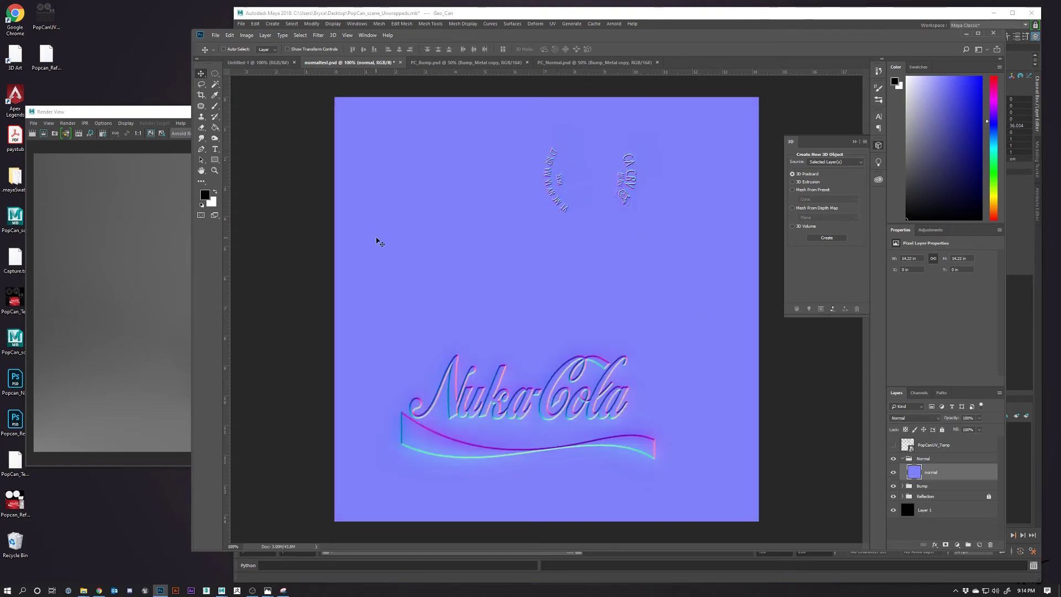
Step: Save the document to the Desktop as Popcan_Normal.psd, replacing the existing file
left_click(215, 35)
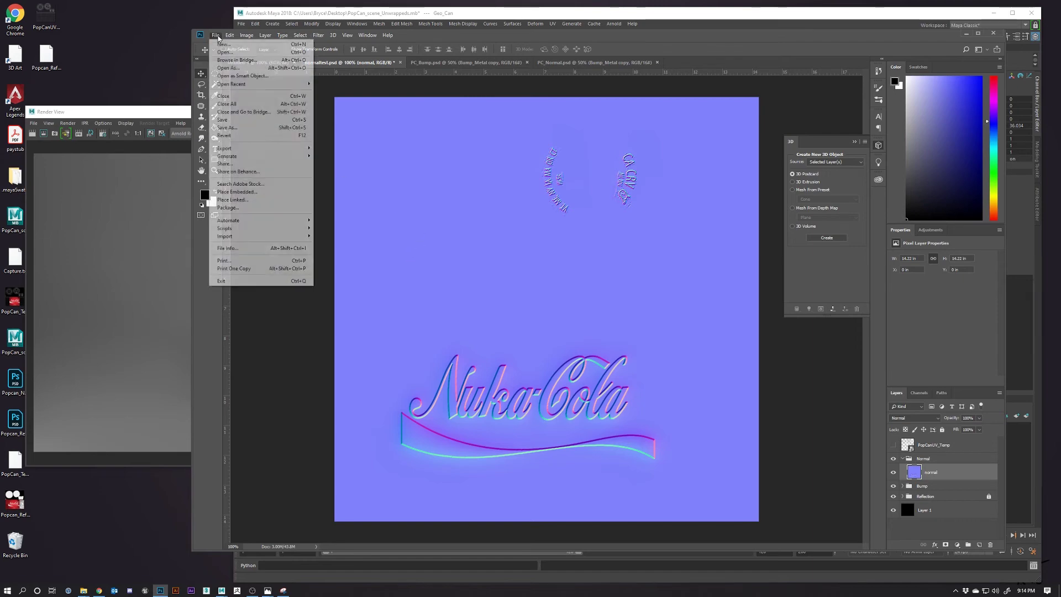
left_click(242, 130)
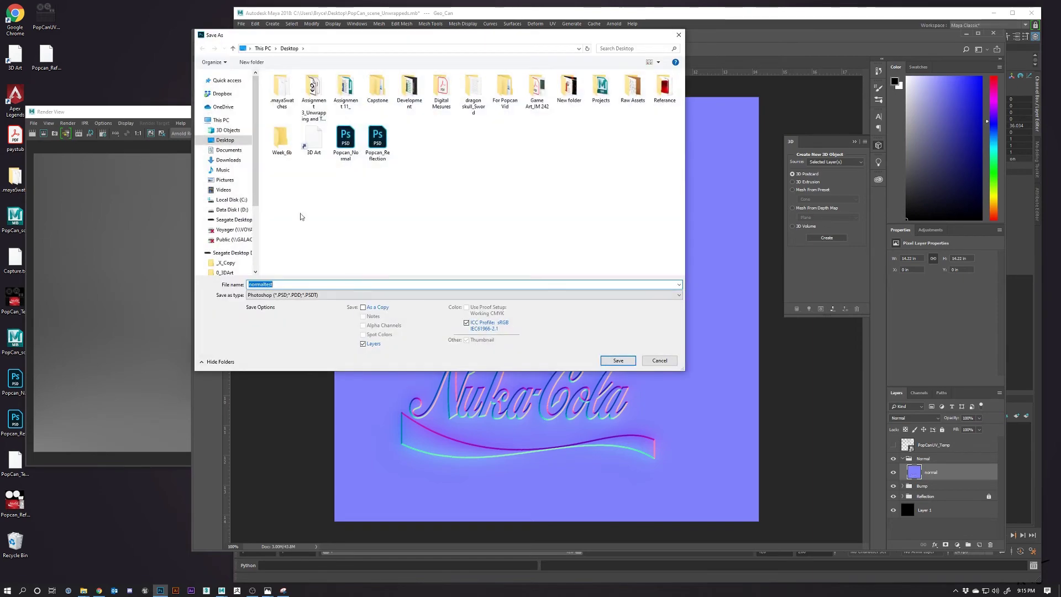
left_click(348, 144)
double_click(349, 143)
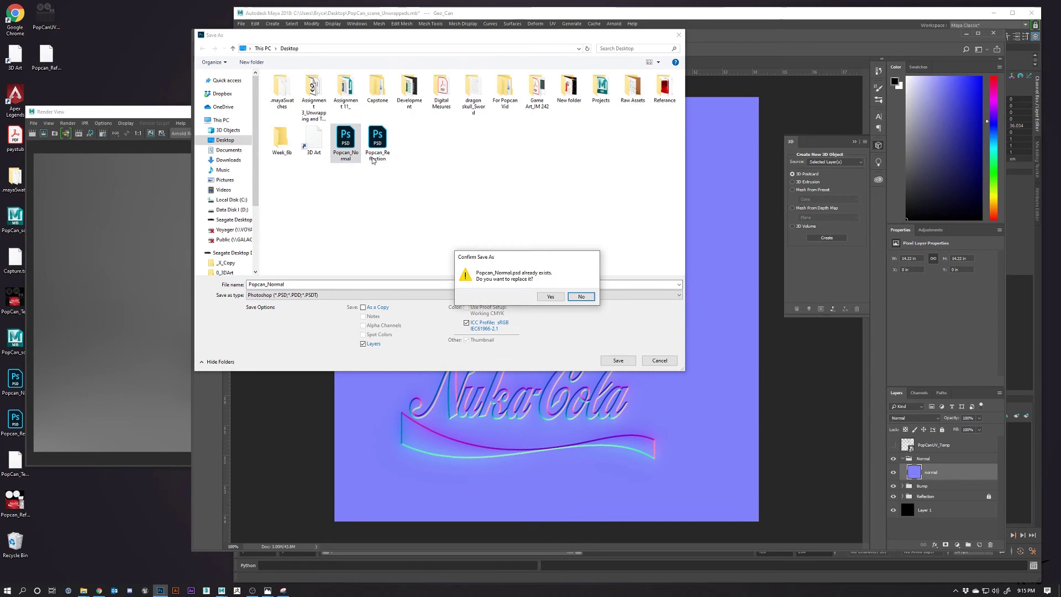
left_click(553, 299)
left_click(622, 180)
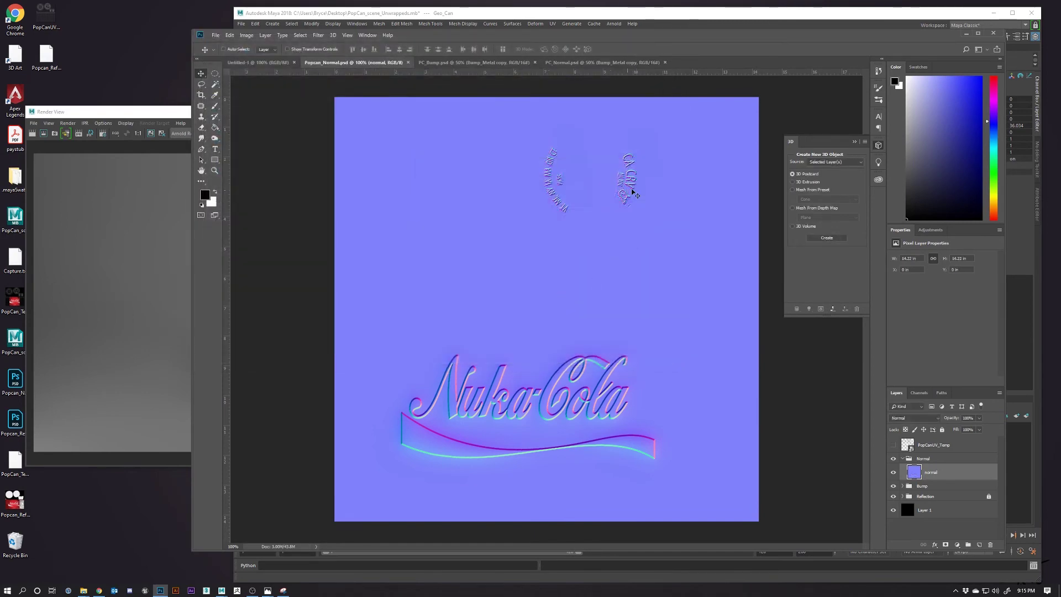
Step: Switch to Maya, open the Hypershade beside the render and redo the previous IPR render of the can
left_click(966, 34)
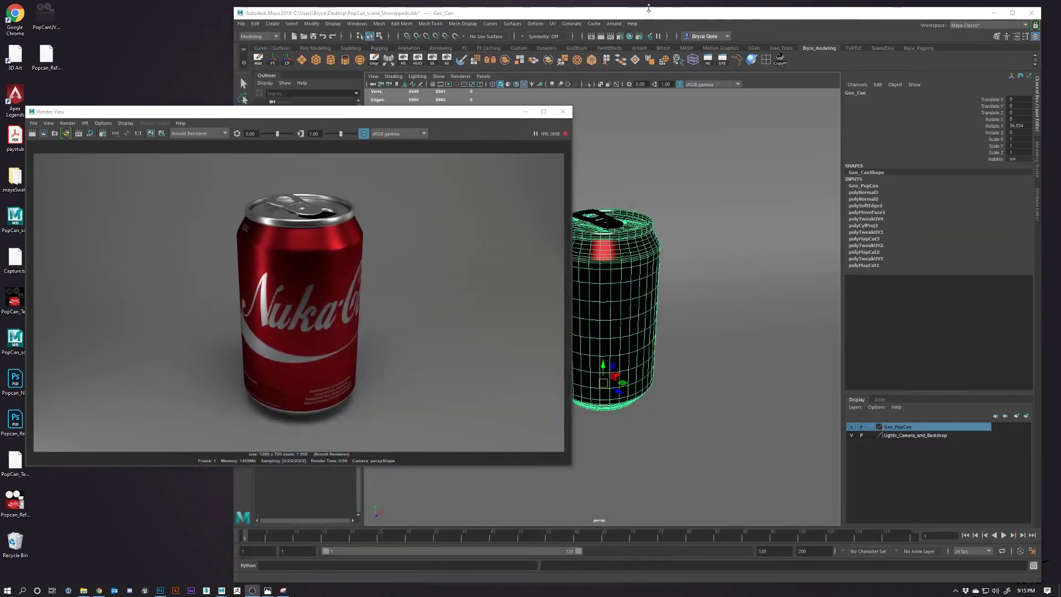
left_click(645, 209)
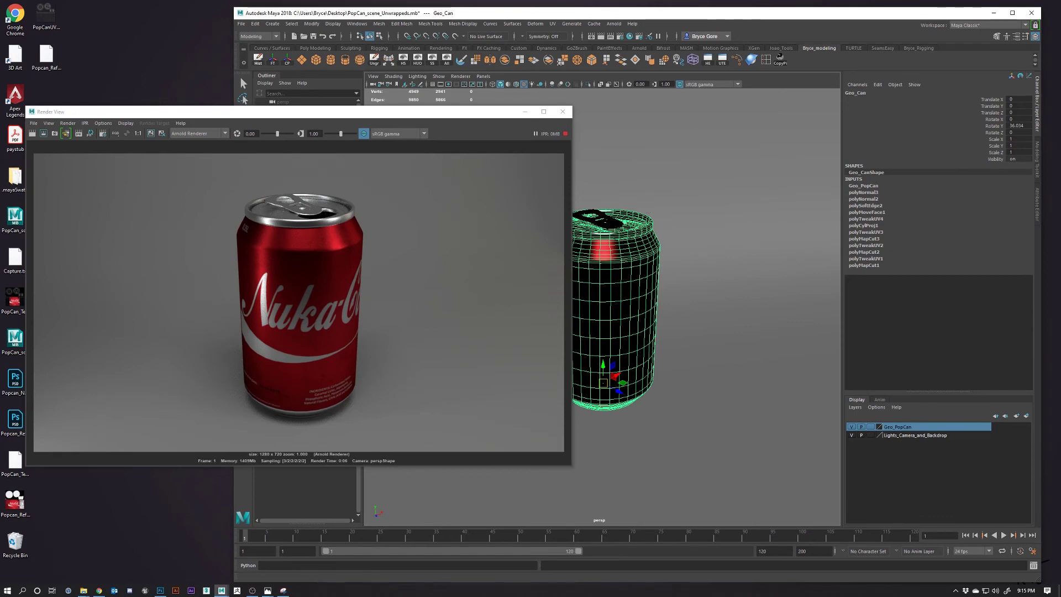
left_click(629, 36)
left_click_drag(829, 115, 737, 82)
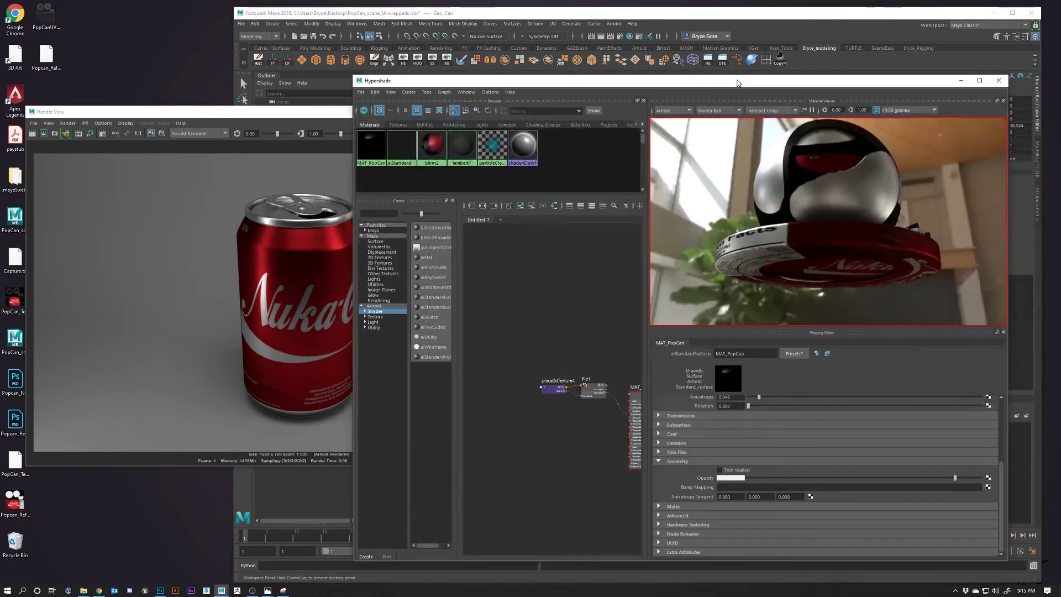
scroll(571, 390, "up", 2)
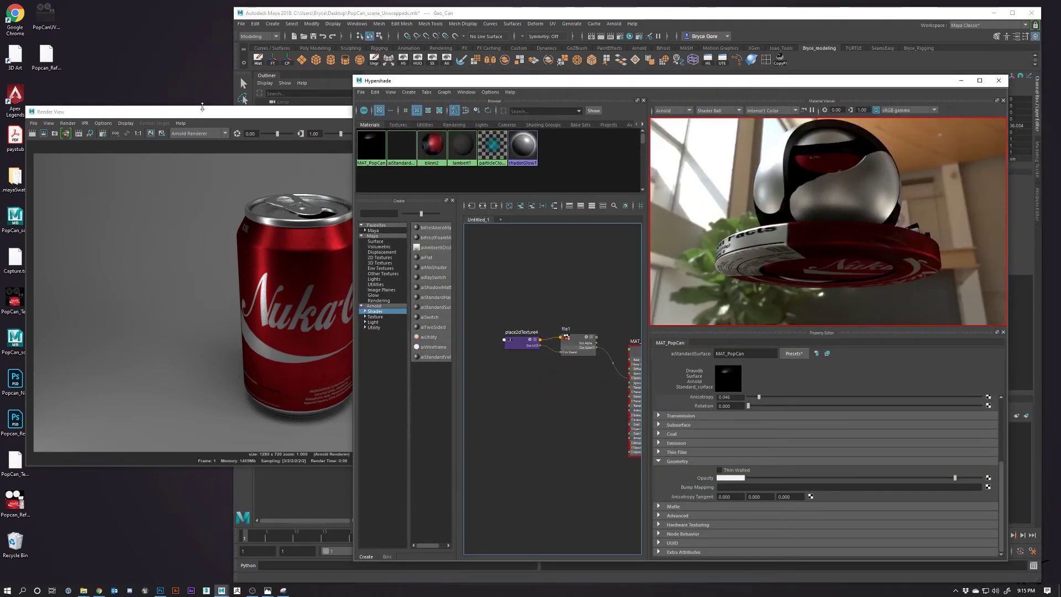
left_click(78, 133)
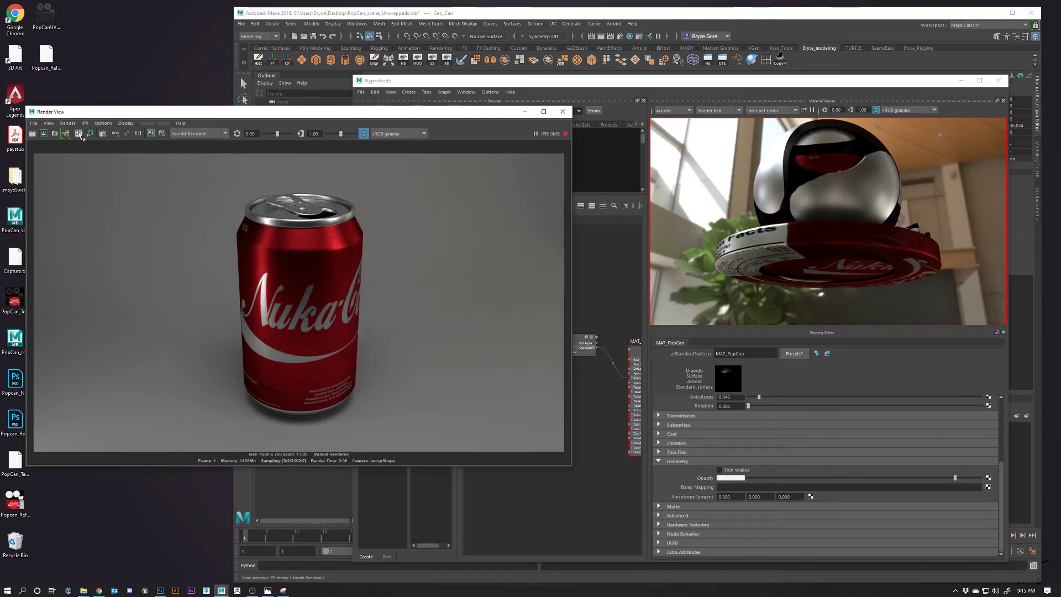
Step: Connect a new file texture to the Bump Mapping attribute of MAT_PopCan
left_click(603, 416)
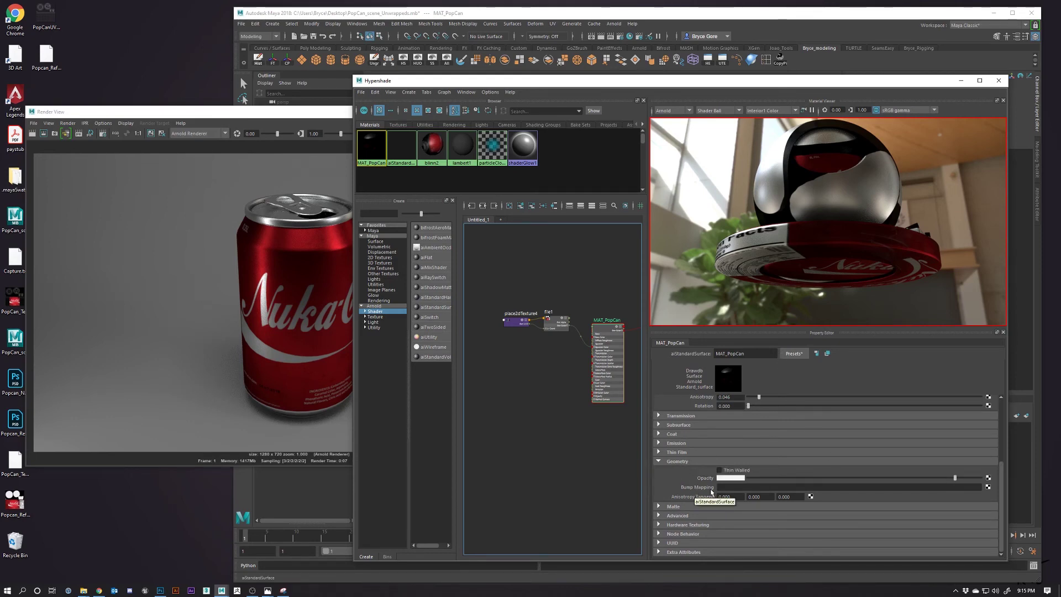
left_click(987, 487)
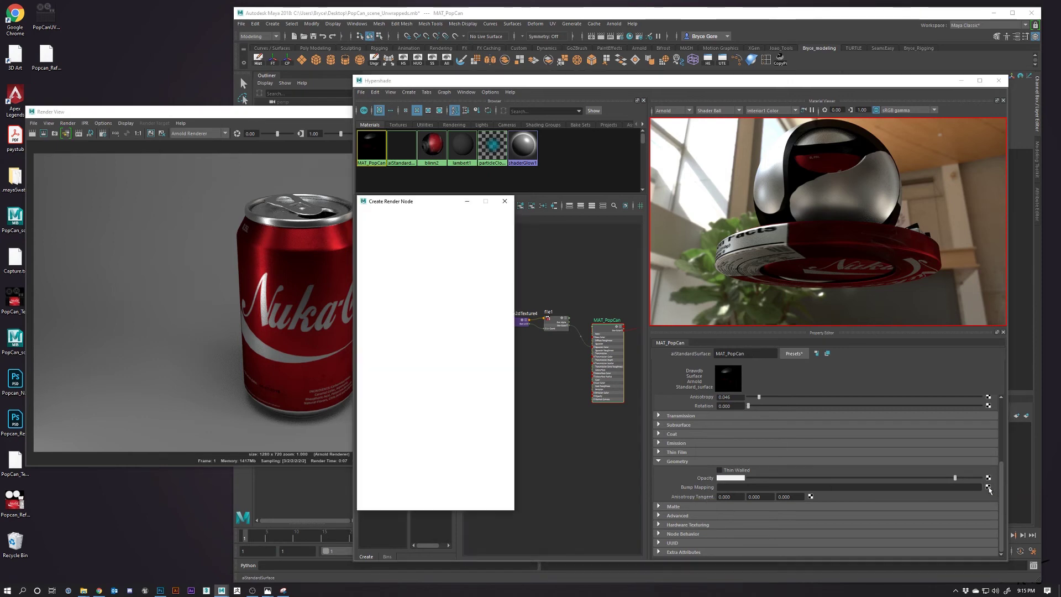
left_click(429, 269)
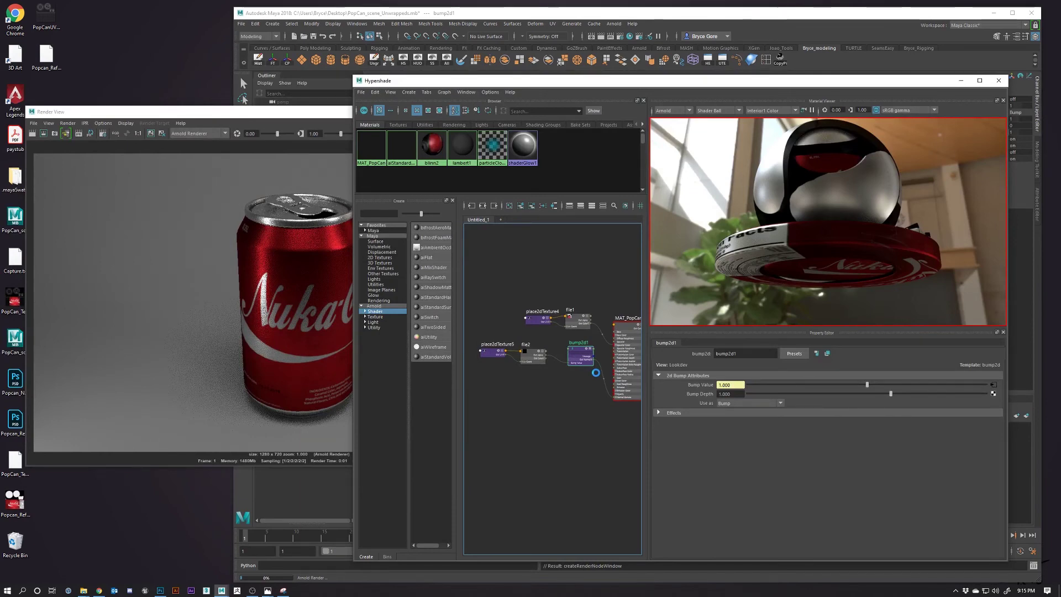
Step: Set the new bump node to be used as Tangent Space Normals
scroll(595, 372, "up", 4)
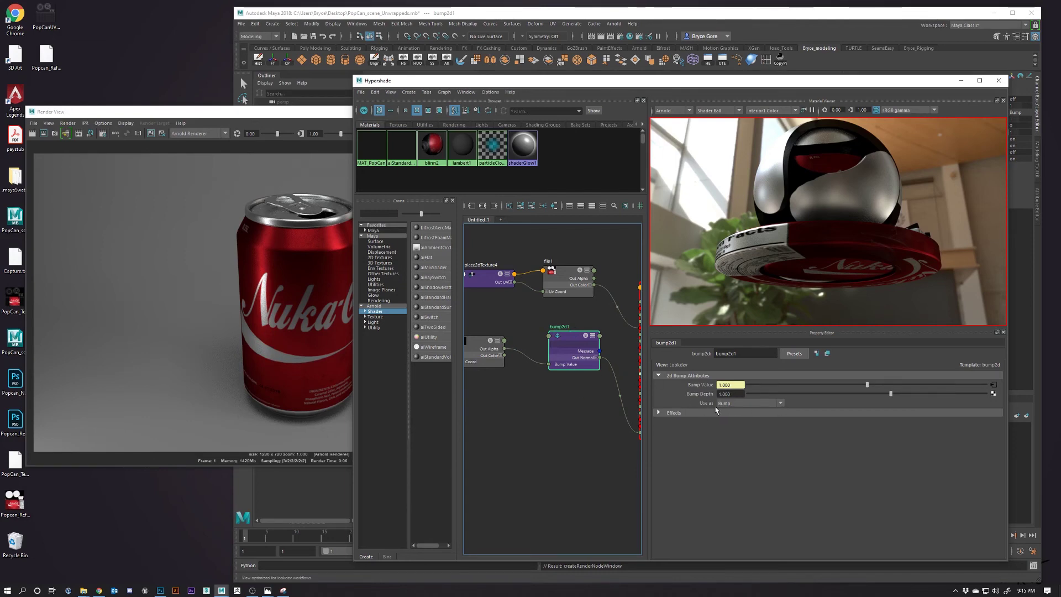
left_click(751, 403)
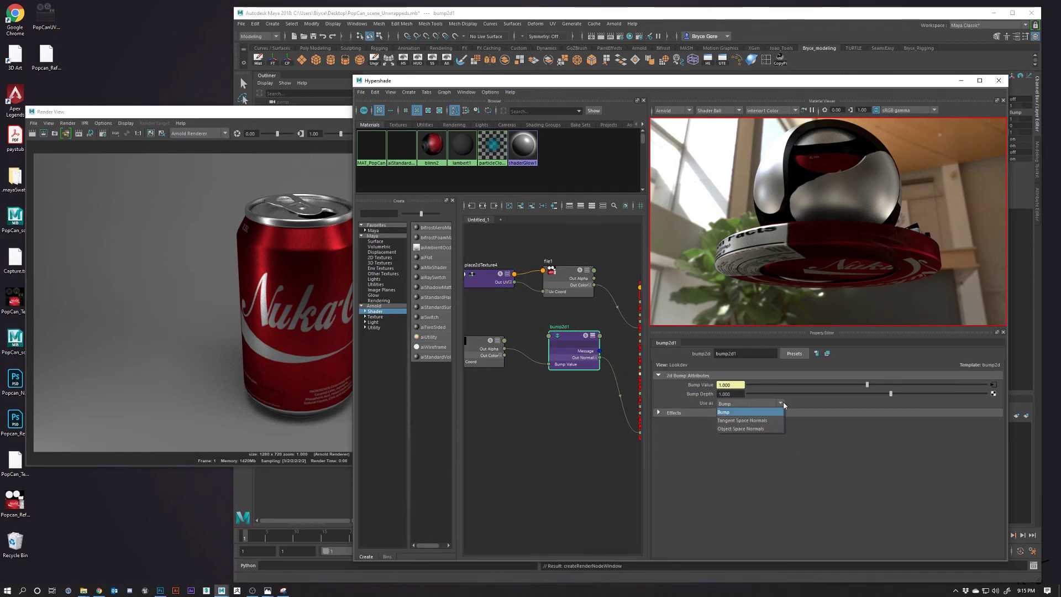
left_click(764, 422)
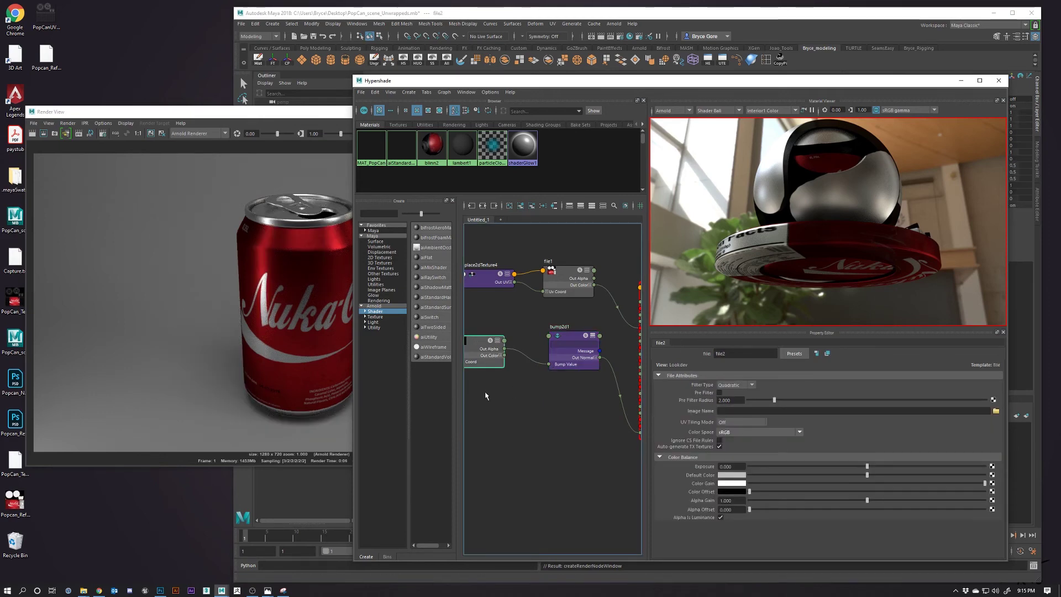
Step: Load Popcan_Normal.psd from the Desktop as the image of the bump node's file texture
left_click_drag(478, 345, 494, 343)
left_click(996, 410)
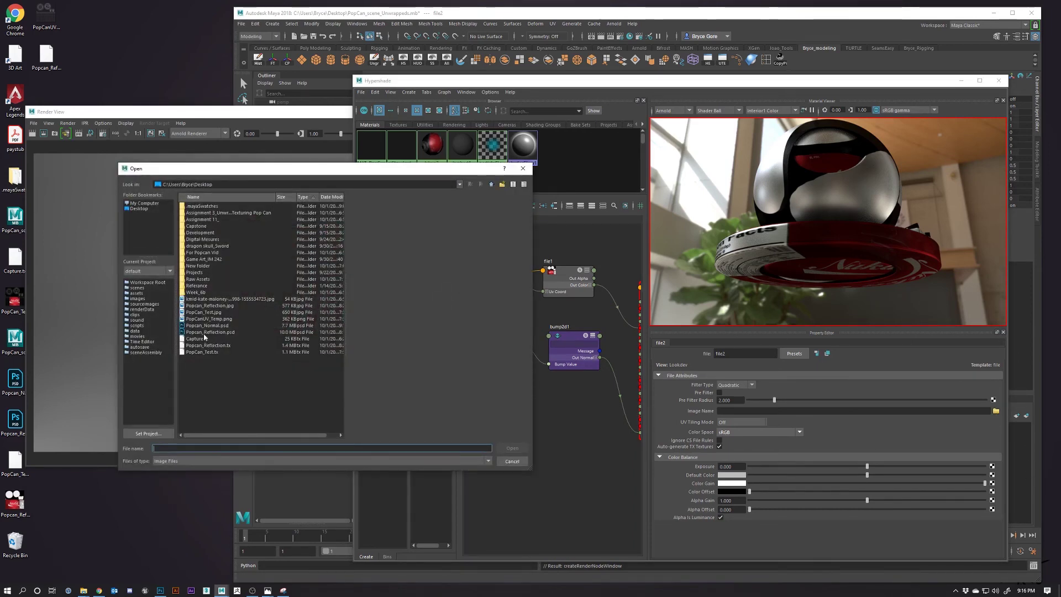
double_click(206, 326)
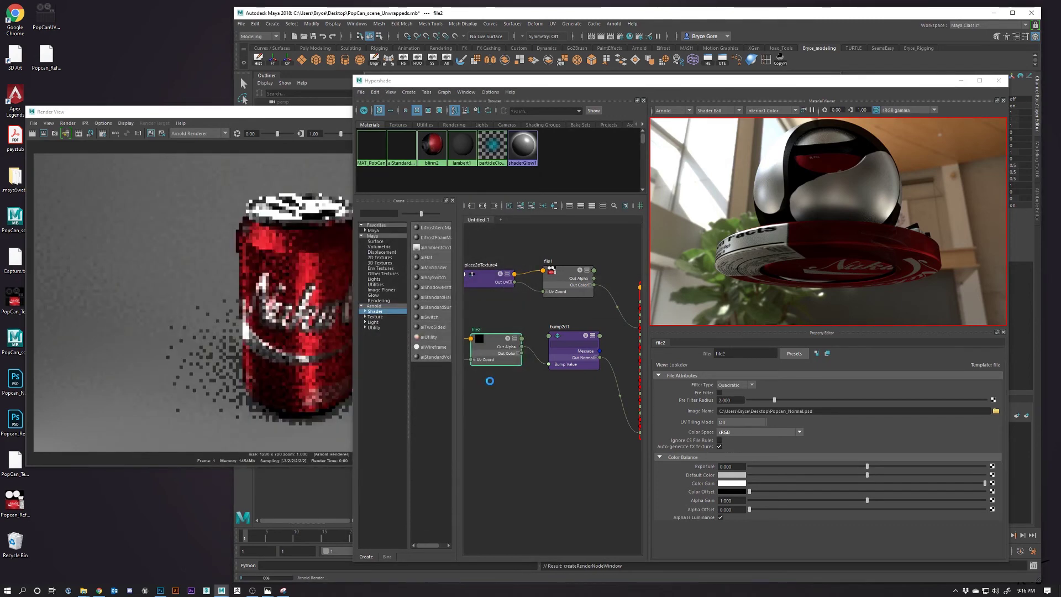
Step: Check the can in the render and set the normal map's color space to scene-linear Rec 709/sRGB
left_click(273, 326)
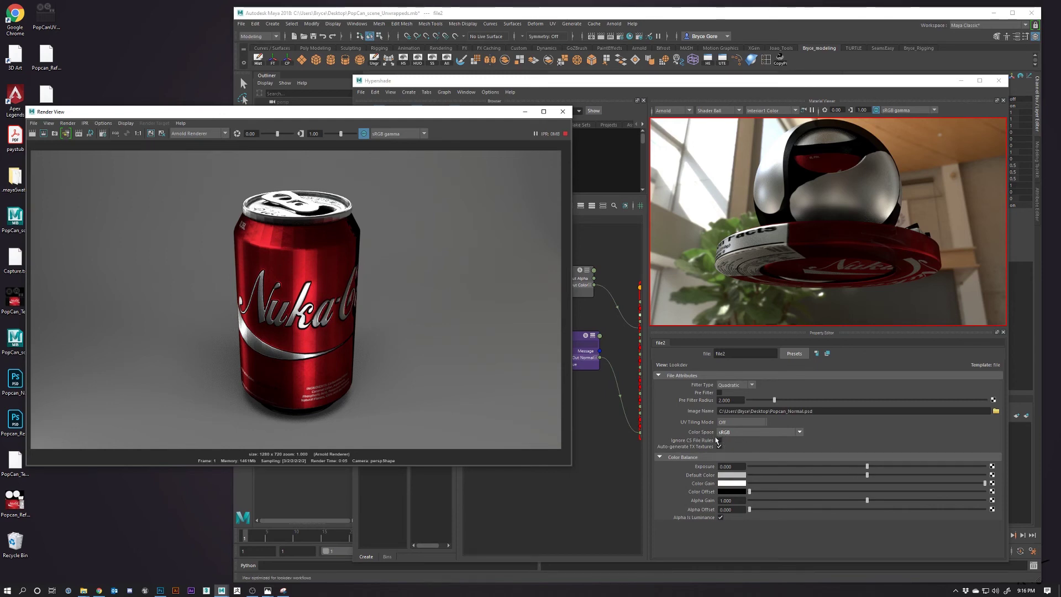
left_click(798, 432)
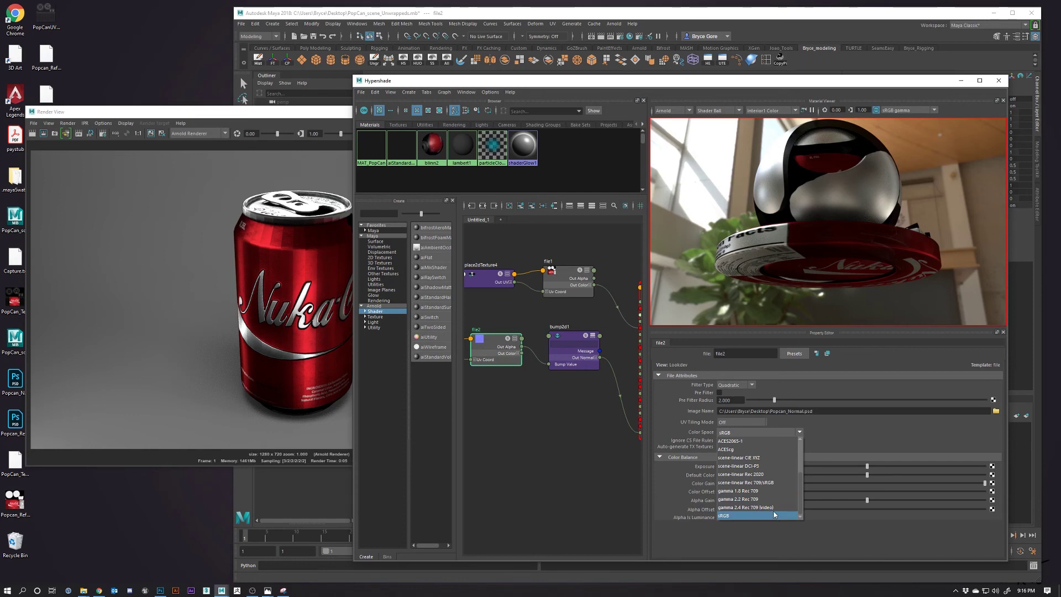
left_click(779, 483)
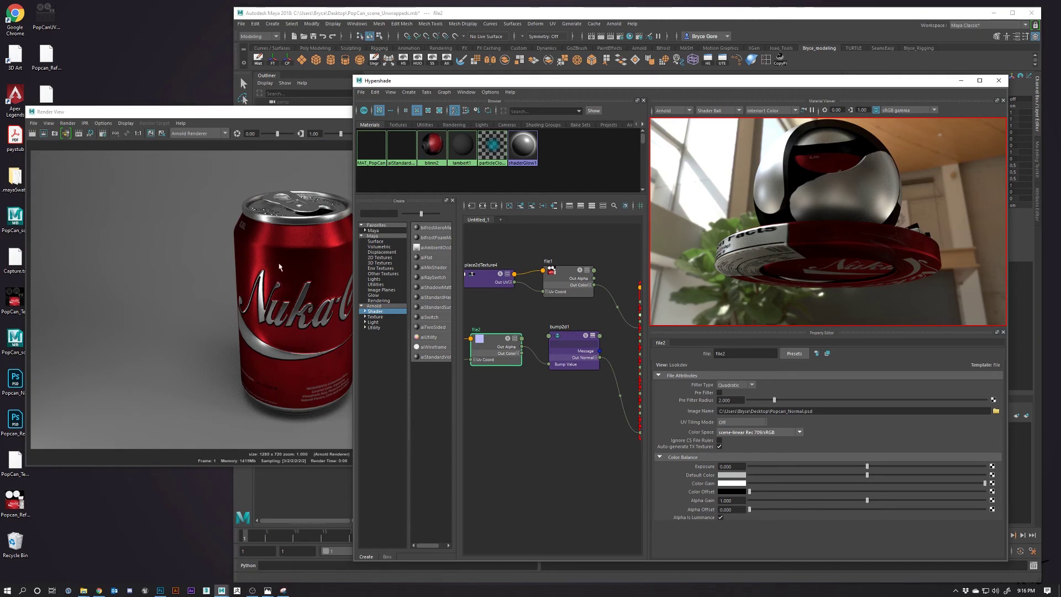
Step: Move the Hypershade window aside and switch the viewport to the CAM_1 camera
left_click_drag(719, 83, 1060, 93)
left_click_drag(859, 21, 1013, 98)
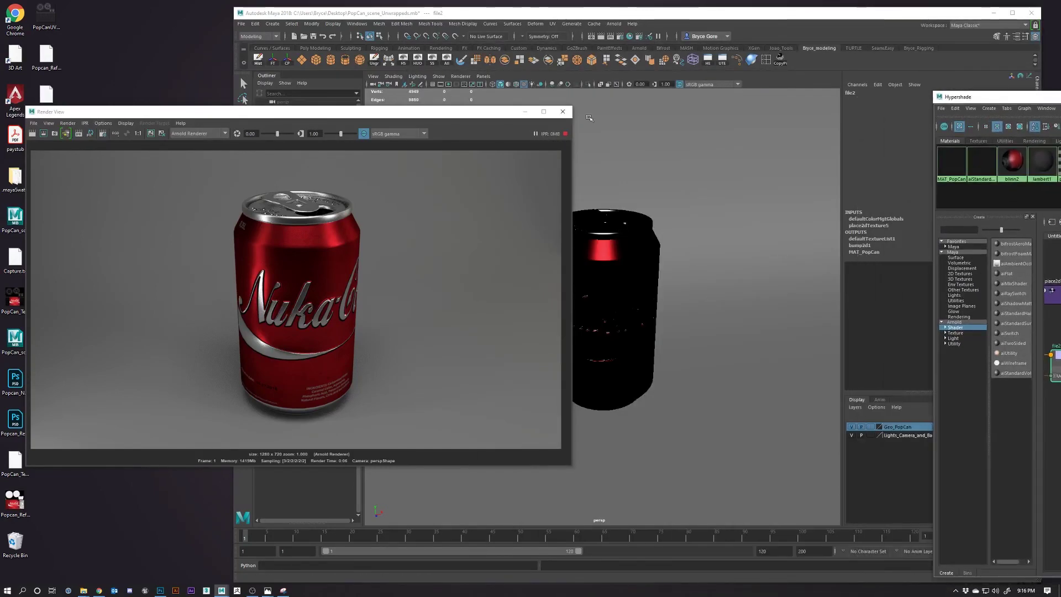
left_click(608, 138)
left_click(482, 77)
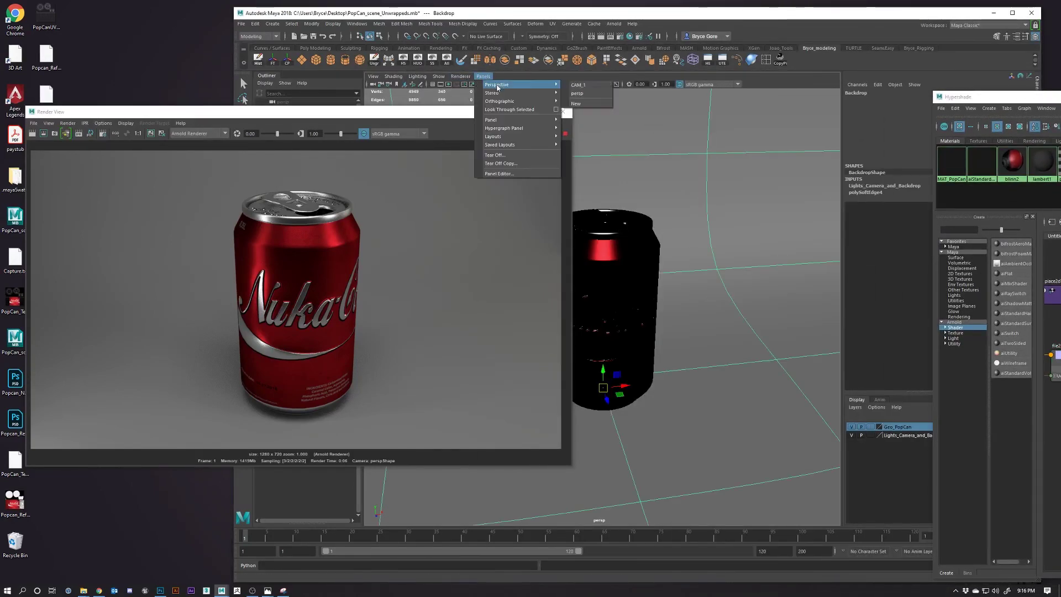
mouse_move(531, 84)
left_click(580, 91)
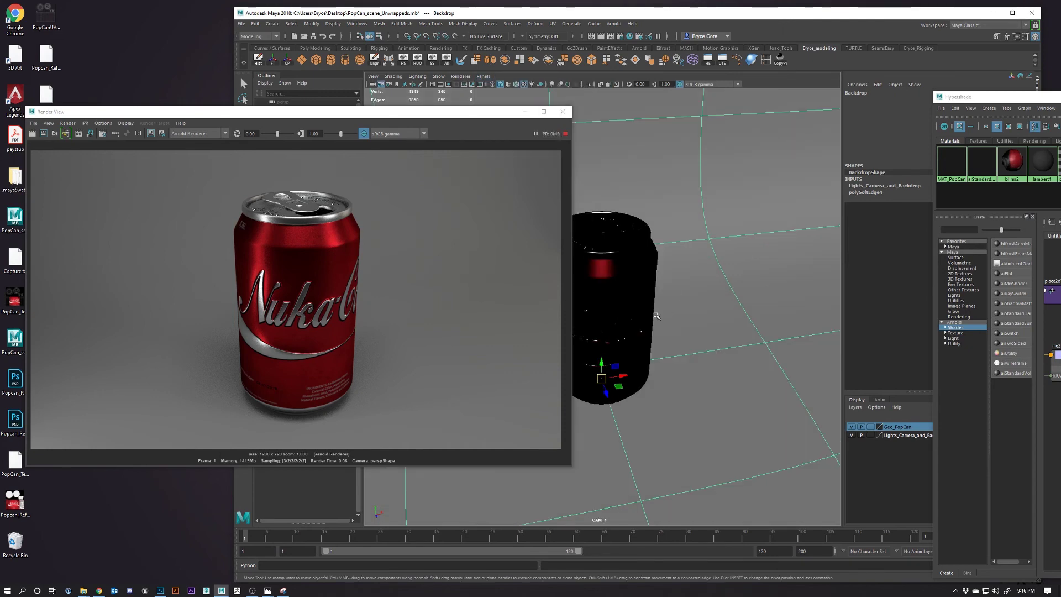
Step: Close the old render and start a new IPR render through CAM_1, placing its window clear of the desktop files
left_click_drag(402, 113, 388, 52)
left_click(548, 51)
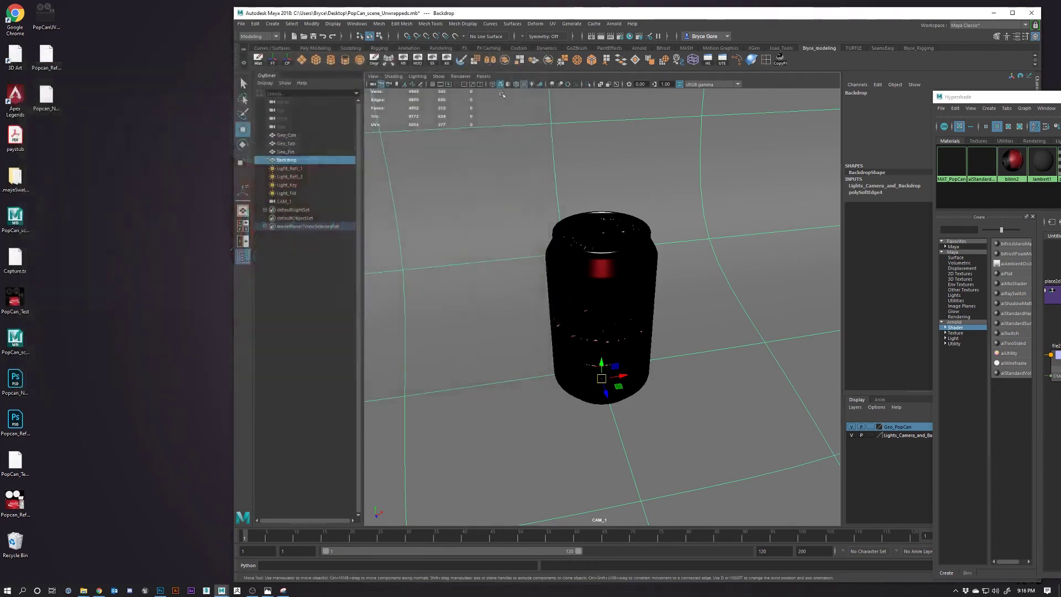
left_click(611, 37)
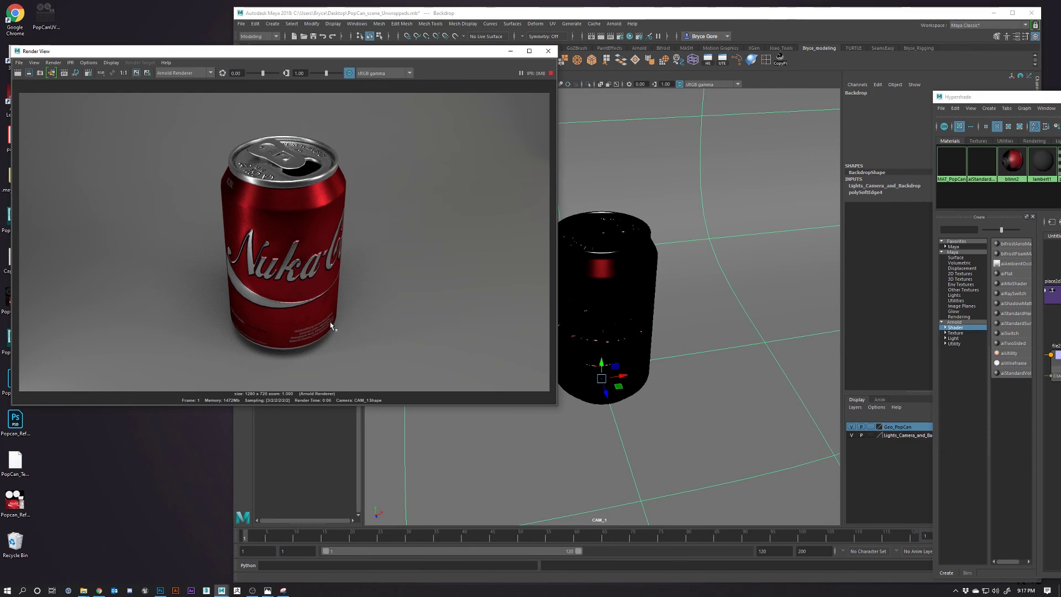
left_click_drag(310, 59, 432, 59)
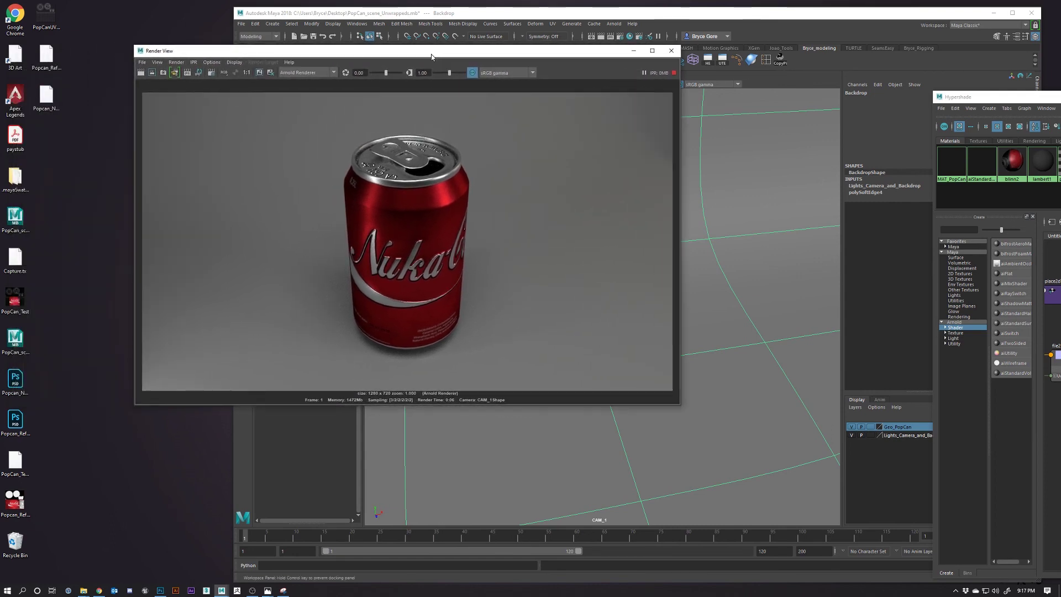
Step: Create a new folder on the desktop and open its name for editing
right_click(81, 207)
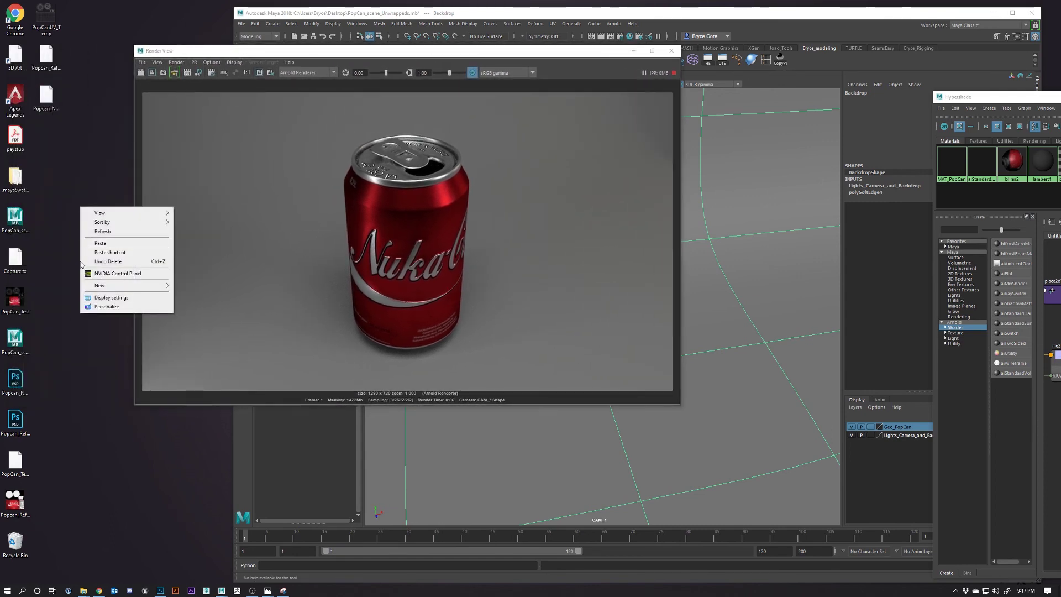
mouse_move(104, 290)
left_click(182, 286)
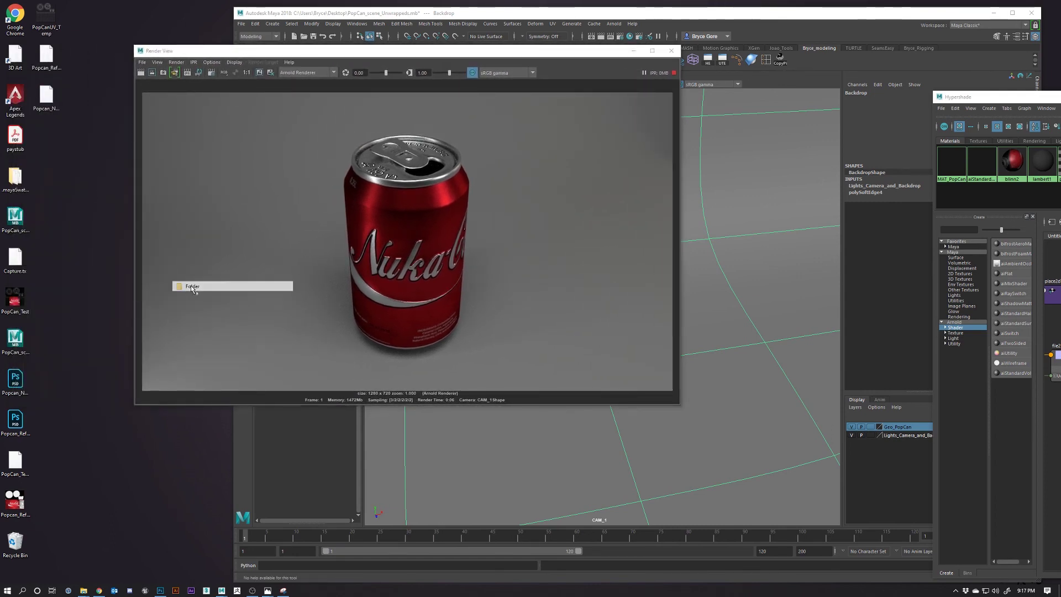
left_click(79, 228)
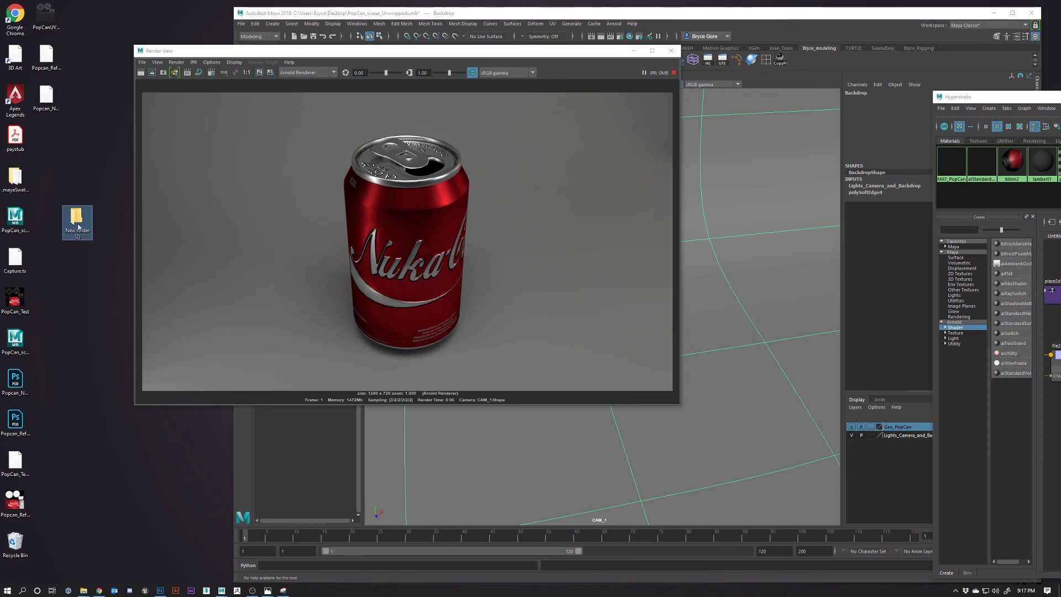
left_click_drag(79, 228, 81, 227)
right_click(80, 228)
left_click(101, 424)
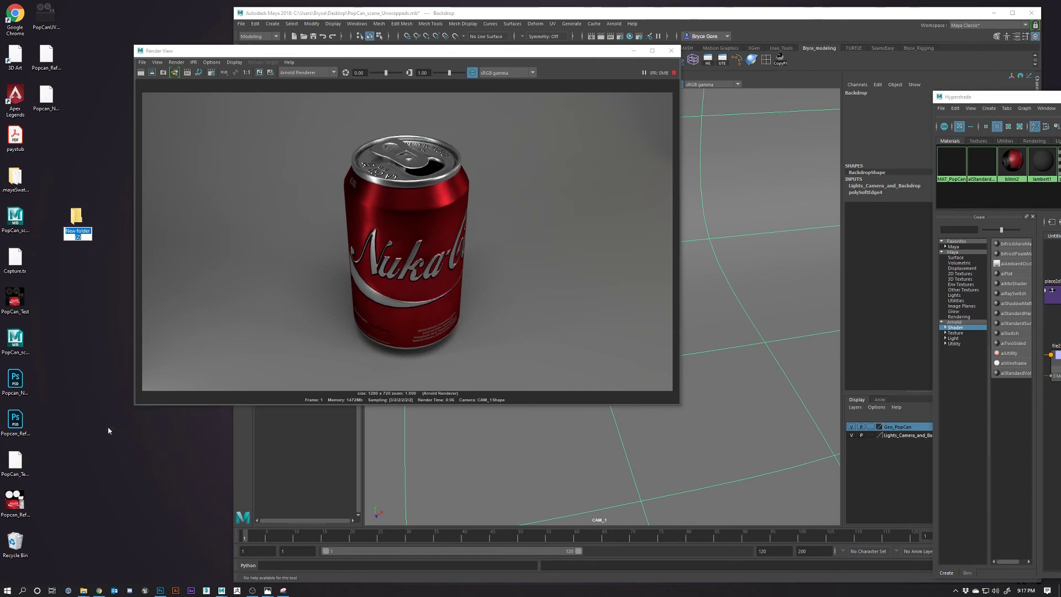
Step: Try to name the new folder Raw Assets and dismiss the folder merge
type("Re")
type("w A")
type("sset")
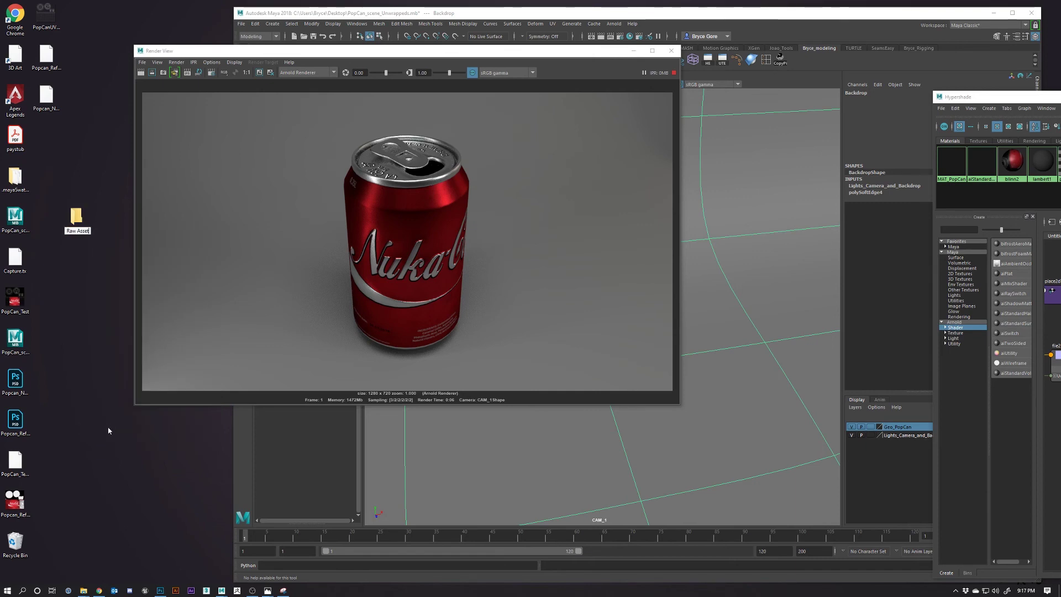
type("s")
key("Return")
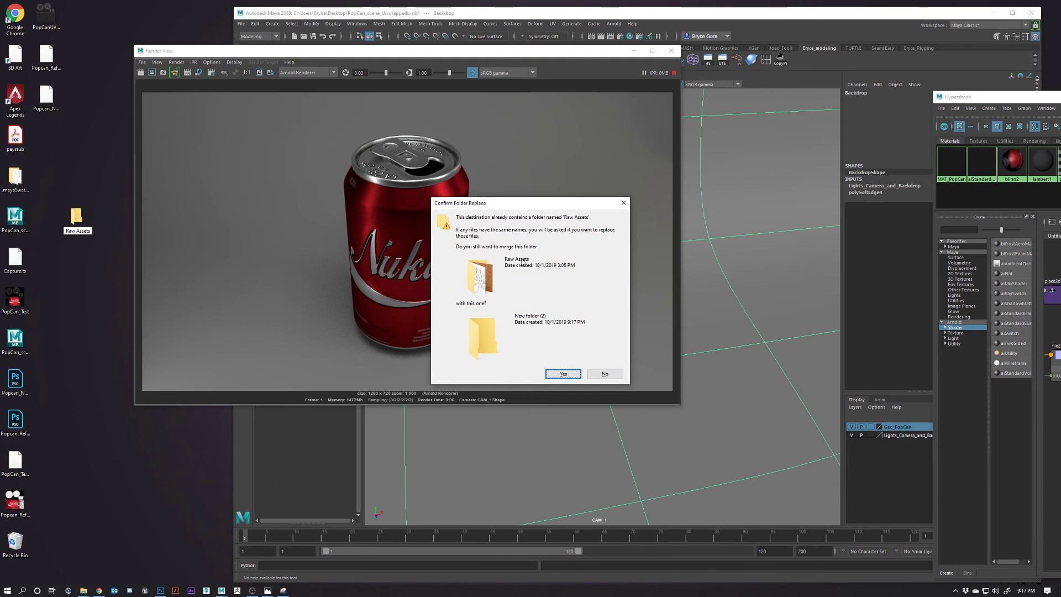
left_click(623, 203)
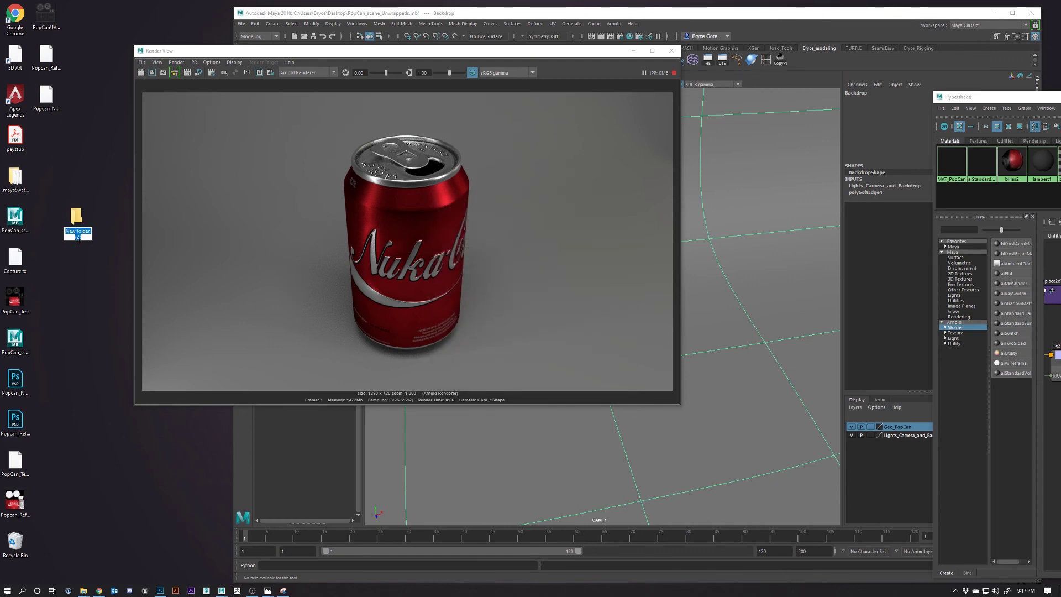
Step: Name the new desktop folder Texturemaps
type("exturemaps")
left_click(78, 240)
Step: Set the Popcan reference image apart, move the two Photoshop files into Texturemaps and place the folder just above the image
left_click_drag(15, 500, 78, 303)
left_click_drag(40, 442, 81, 216)
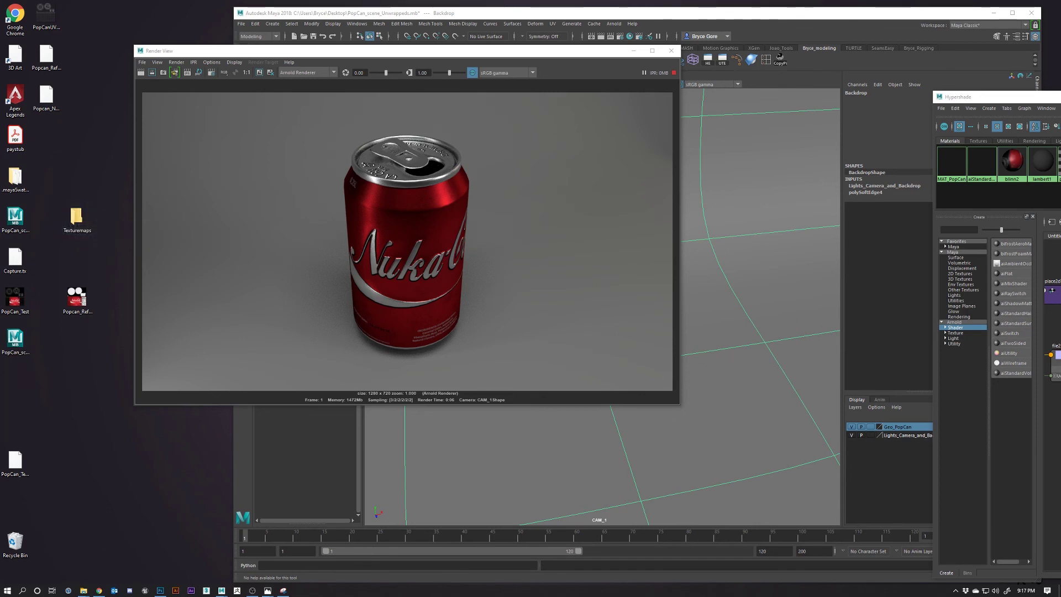
double_click(83, 231)
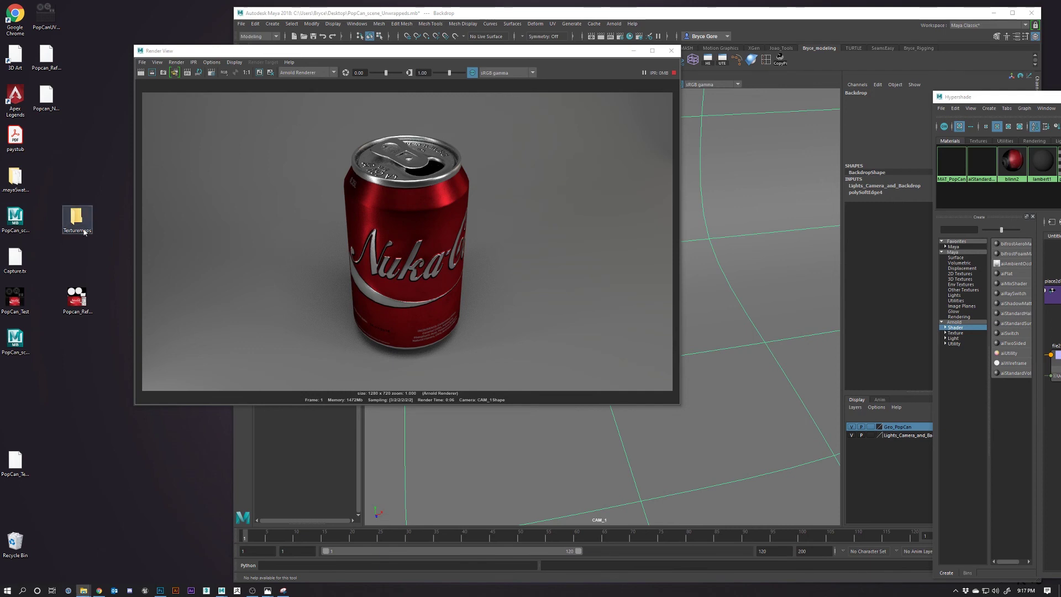
left_click_drag(77, 220, 73, 258)
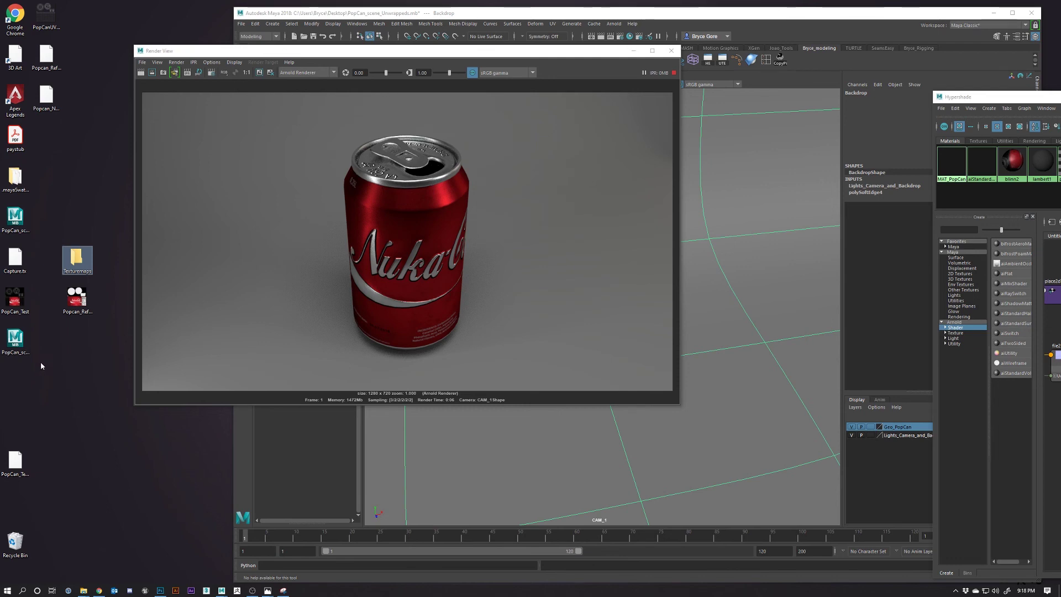